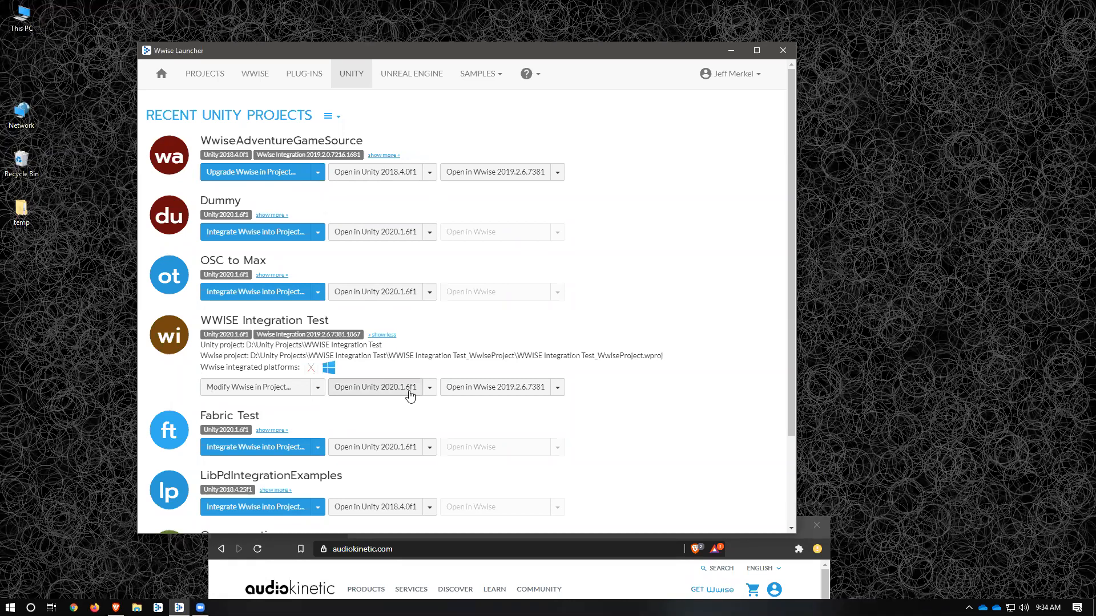
Step: Open the WWISE Integration Test project in Unity 2020.1.6f1 and bring its cube and sphere into view in the scene
click(388, 336)
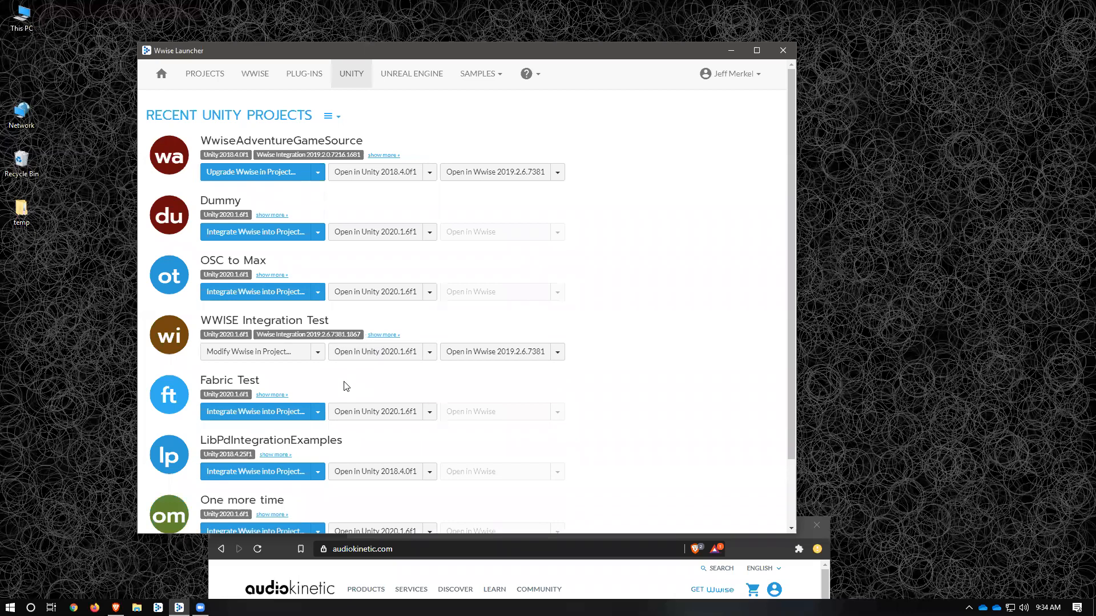
click(403, 351)
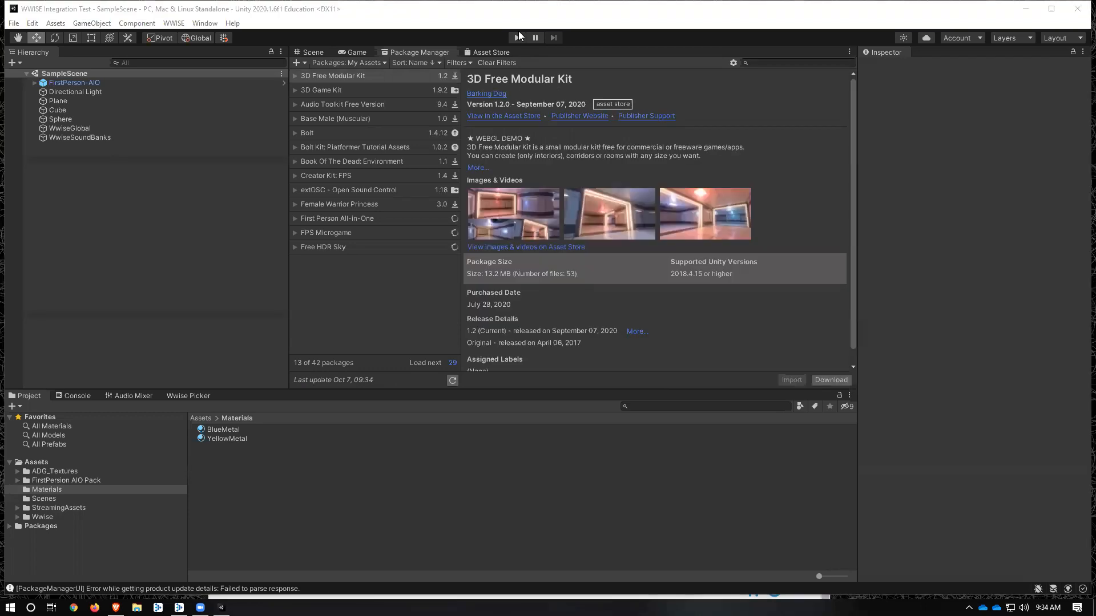
click(319, 55)
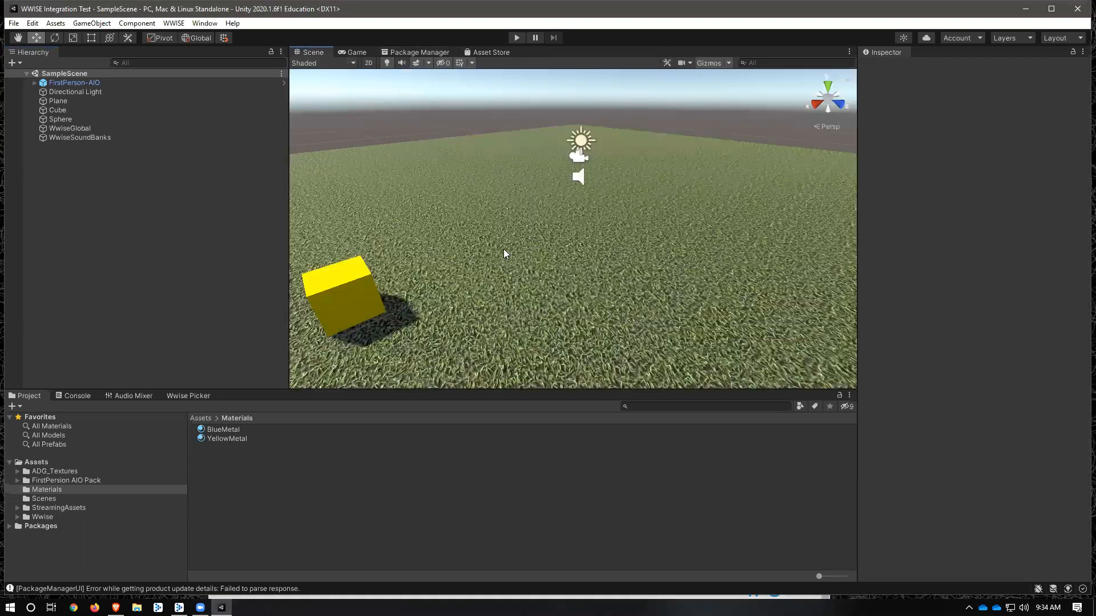
scroll(503, 249, down, 5)
middle_drag(531, 299, 416, 288)
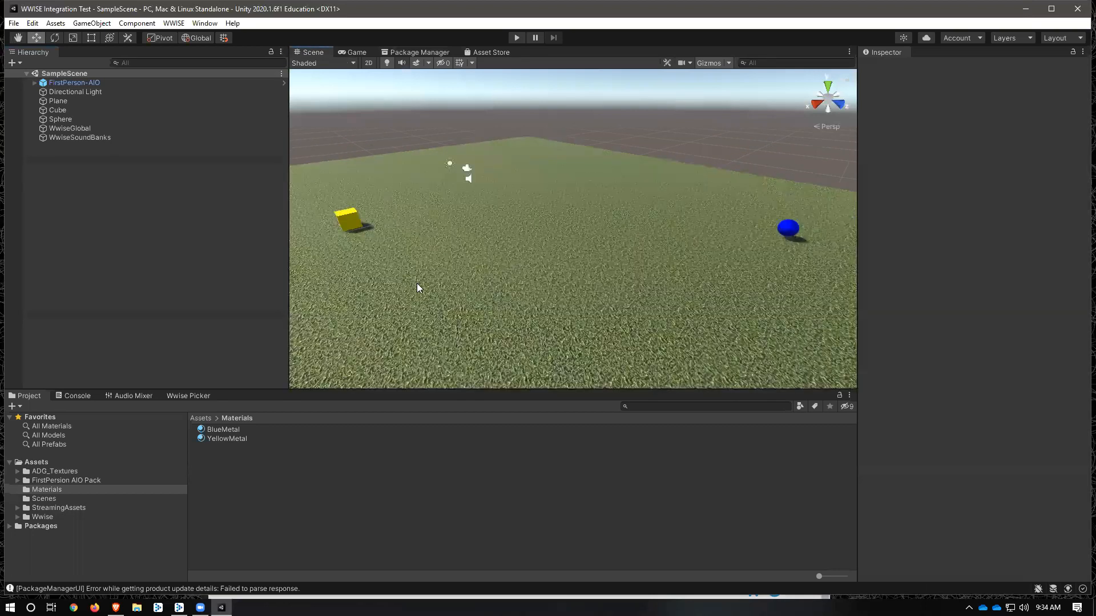
Step: Play-test the scene by walking the first-person character to the blue sphere and backing away, and stop the game
click(515, 38)
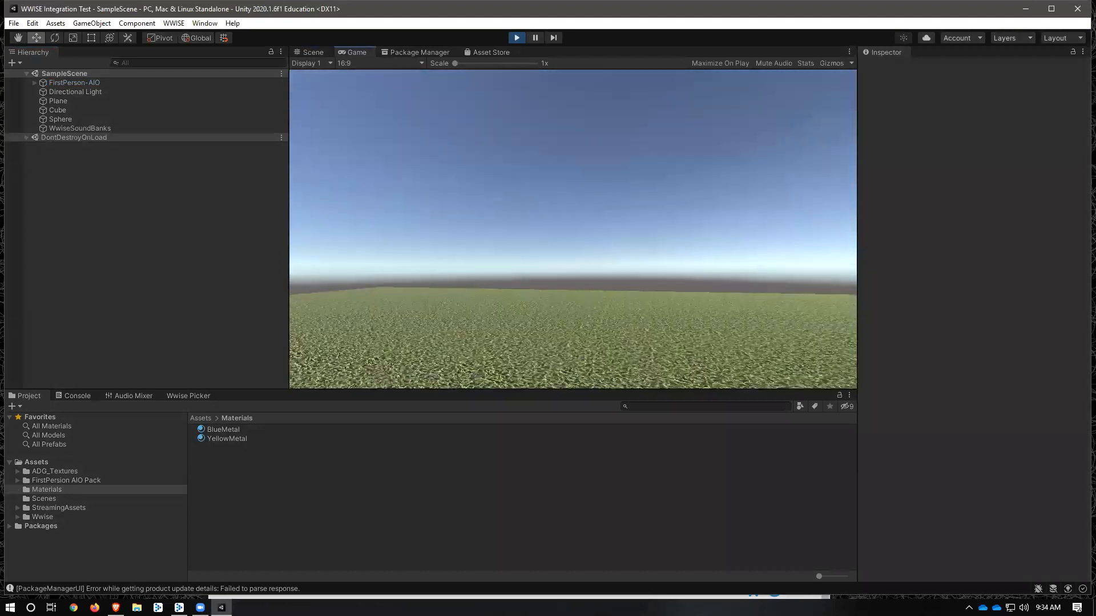
key(w)
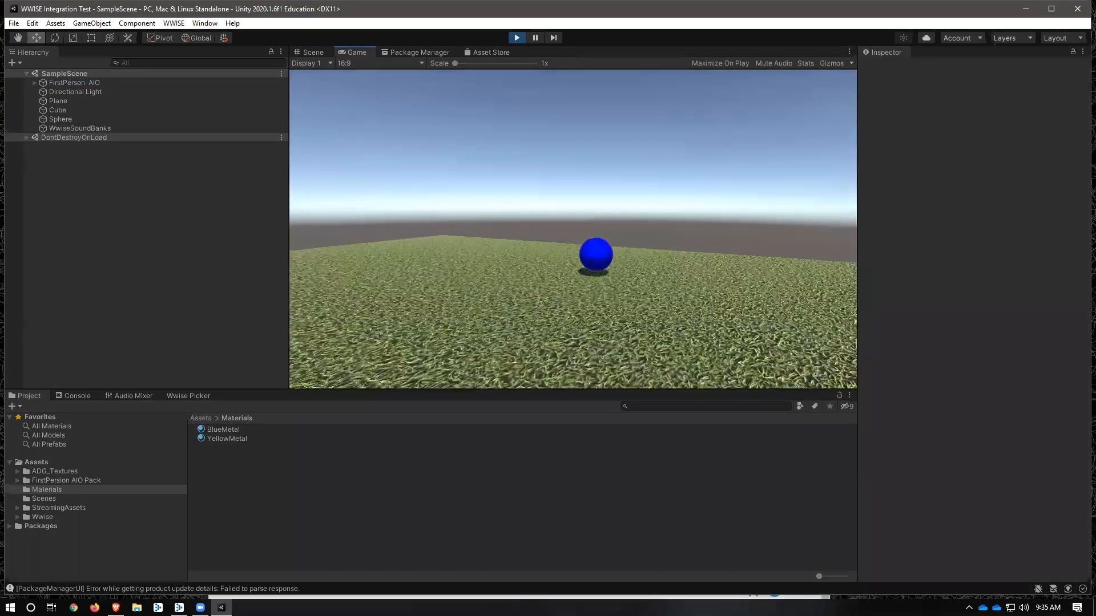
key(w)
key(w)
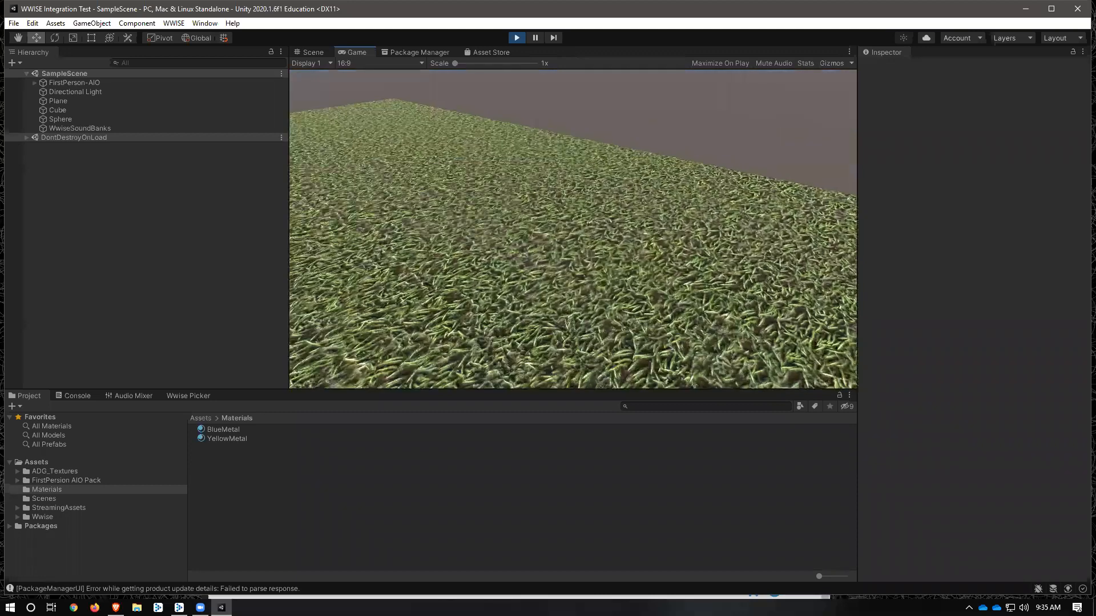
key(s)
key(s)
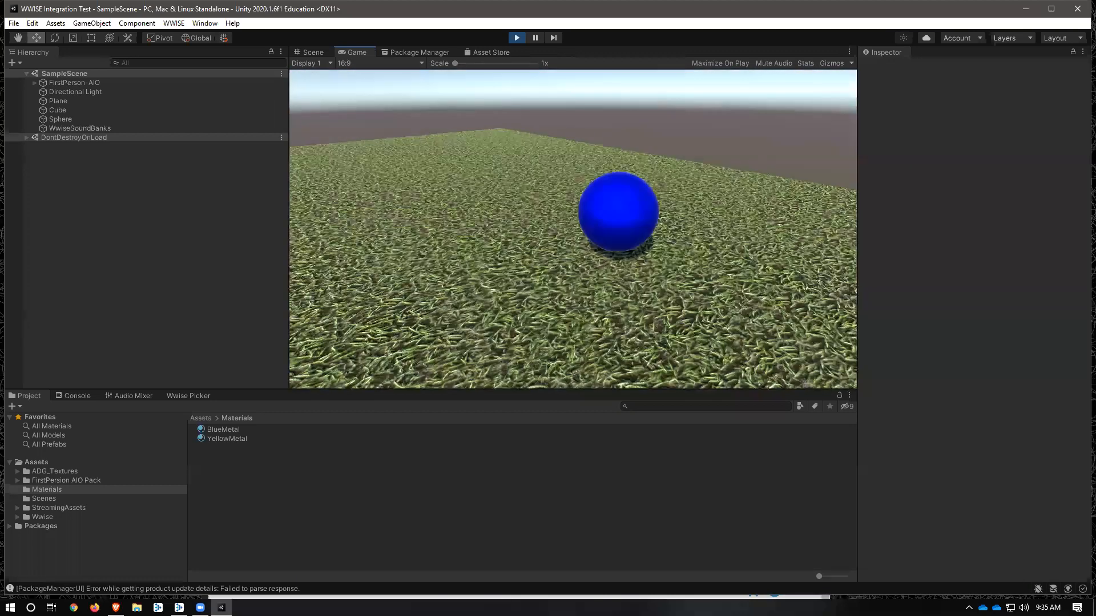
click(518, 38)
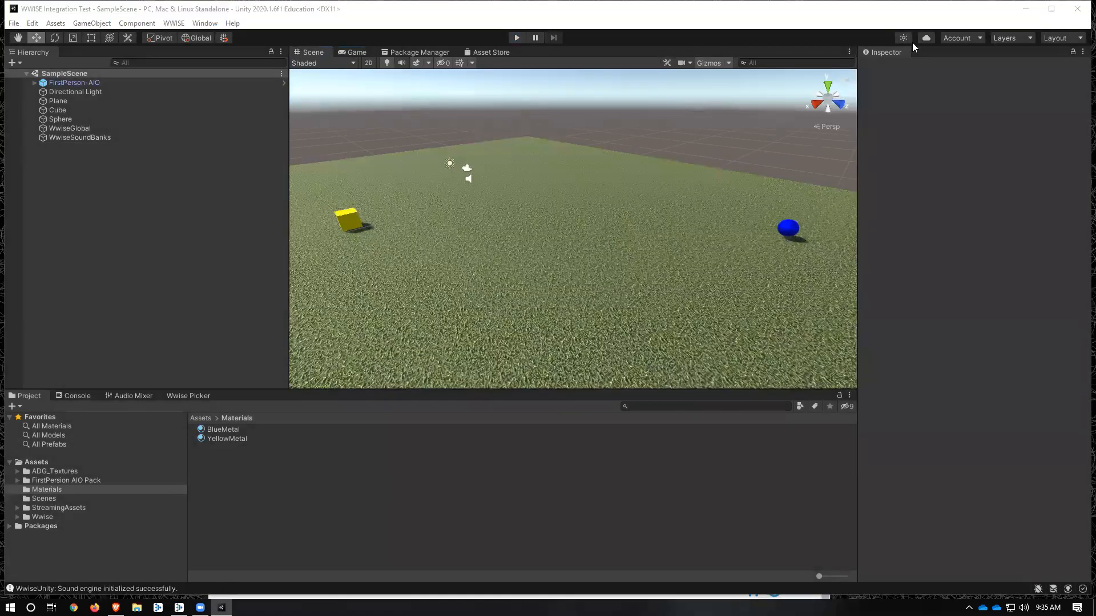
Step: Select the blue sphere and examine its component settings, from the Mesh Renderer to the Sphere Collider, AkGameObj, AkEvent and Rigidbody
click(788, 229)
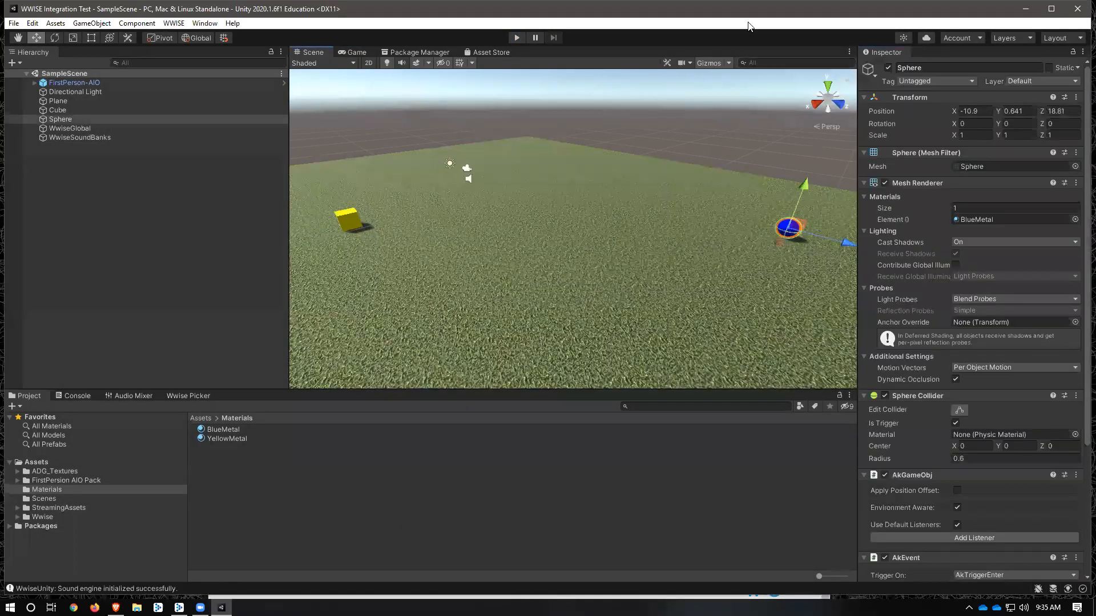
scroll(893, 450, down, 5)
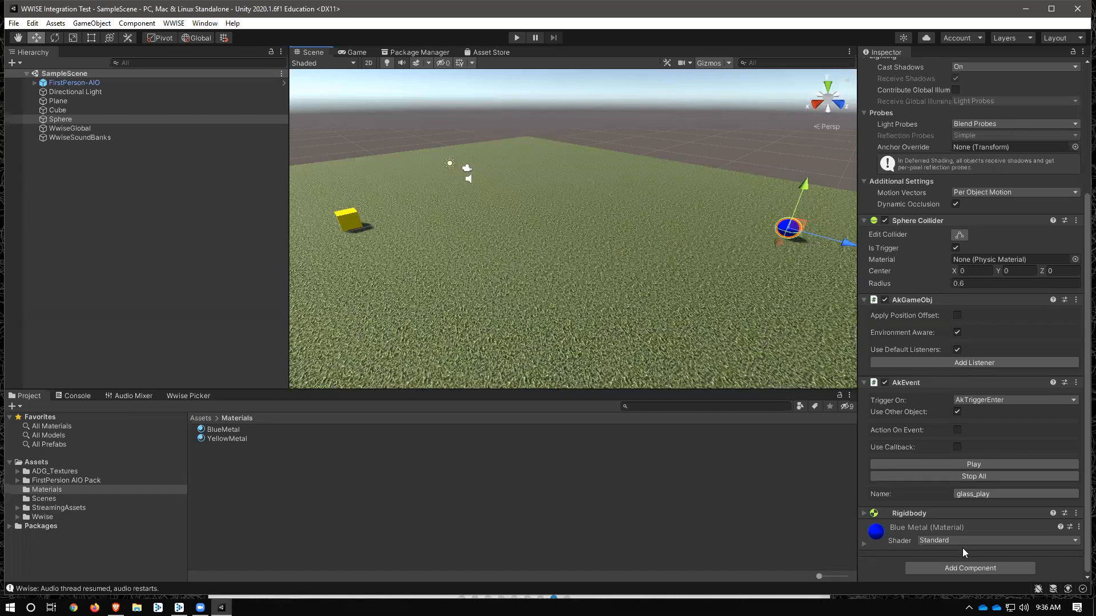
scroll(964, 551, up, 3)
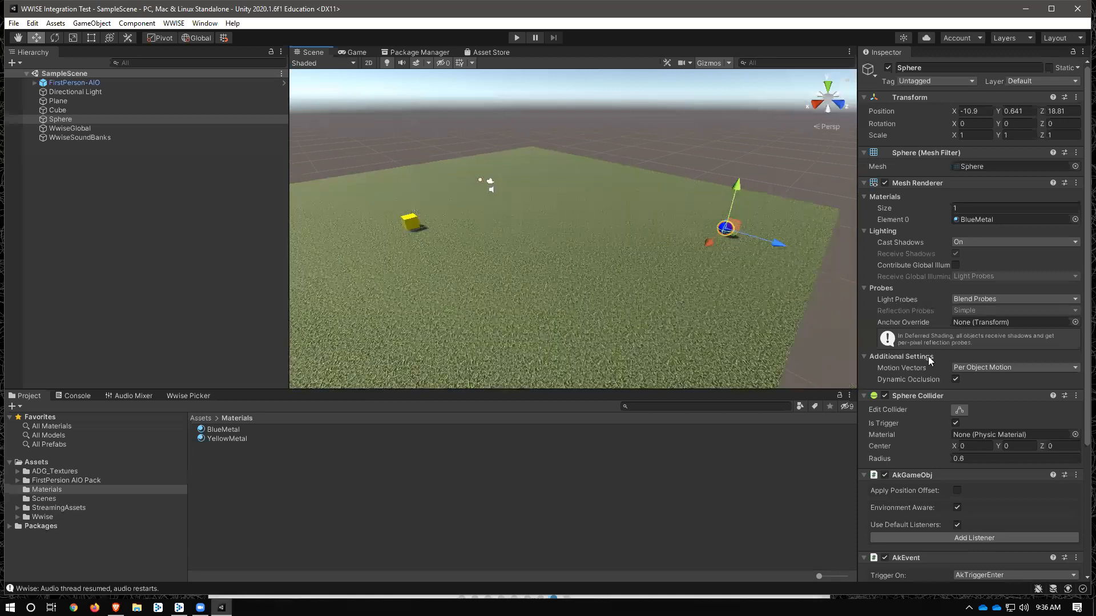
scroll(962, 547, down, 3)
scroll(954, 556, up, 3)
scroll(1080, 448, down, 3)
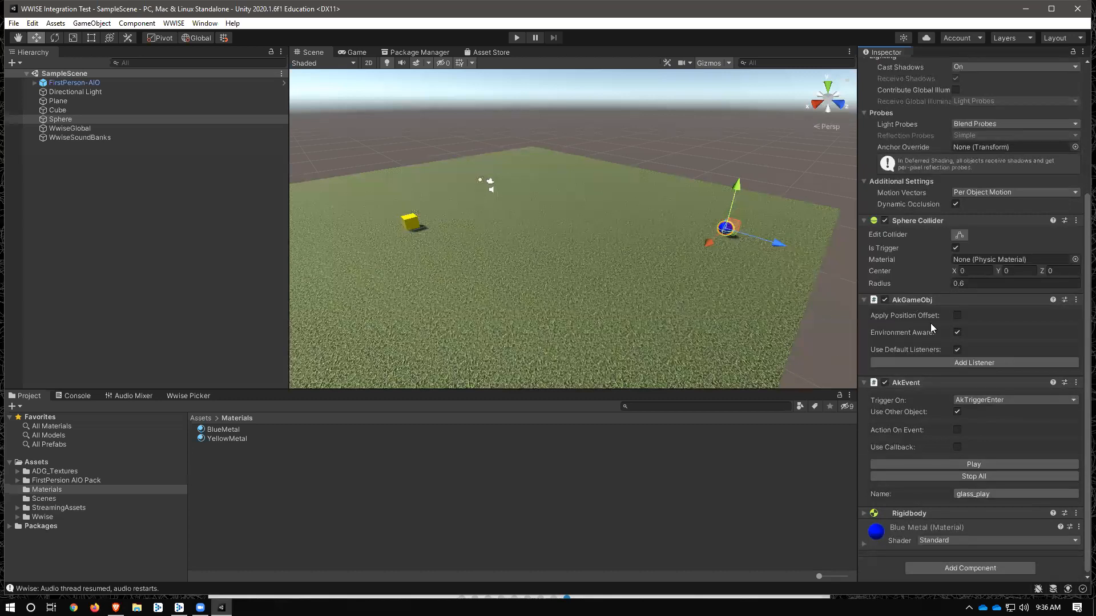
scroll(728, 236, up, 3)
Step: Examine the sphere's collider outline up close in the scene
middle_drag(728, 236, 568, 253)
scroll(565, 279, up, 4)
middle_drag(659, 285, 699, 182)
scroll(621, 204, up, 8)
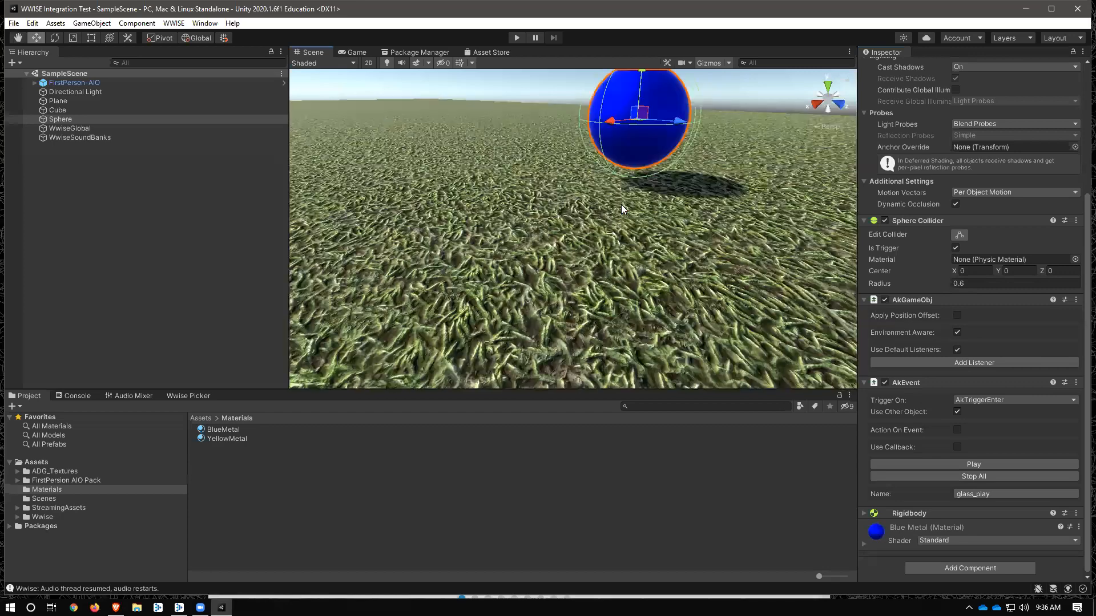
middle_drag(615, 207, 584, 246)
key(f)
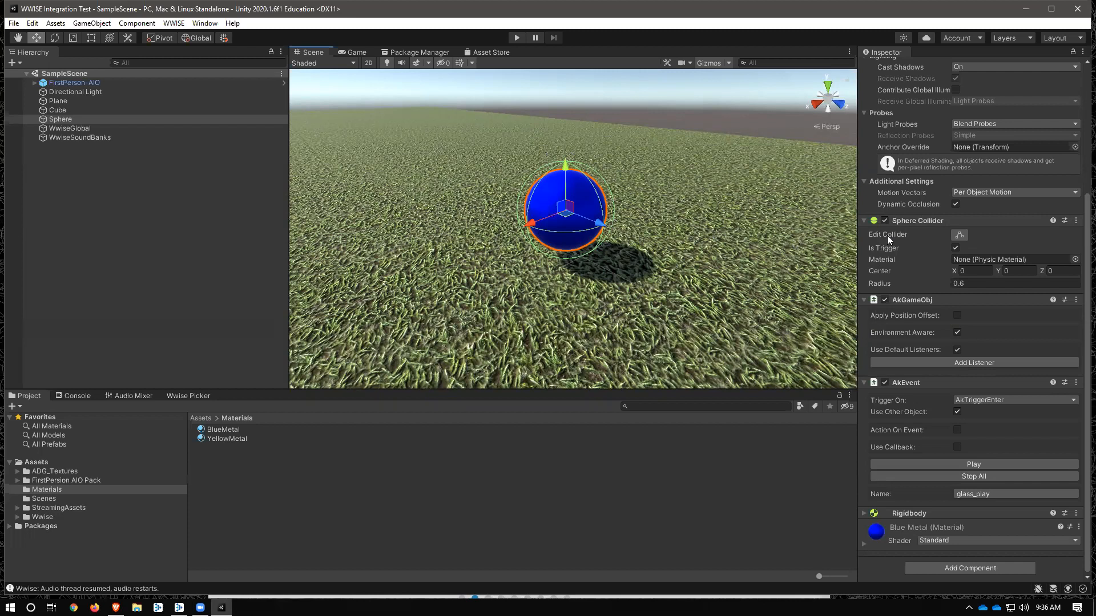
Step: Set the sphere's Sphere Collider radius to 1.6
scroll(919, 289, up, 3)
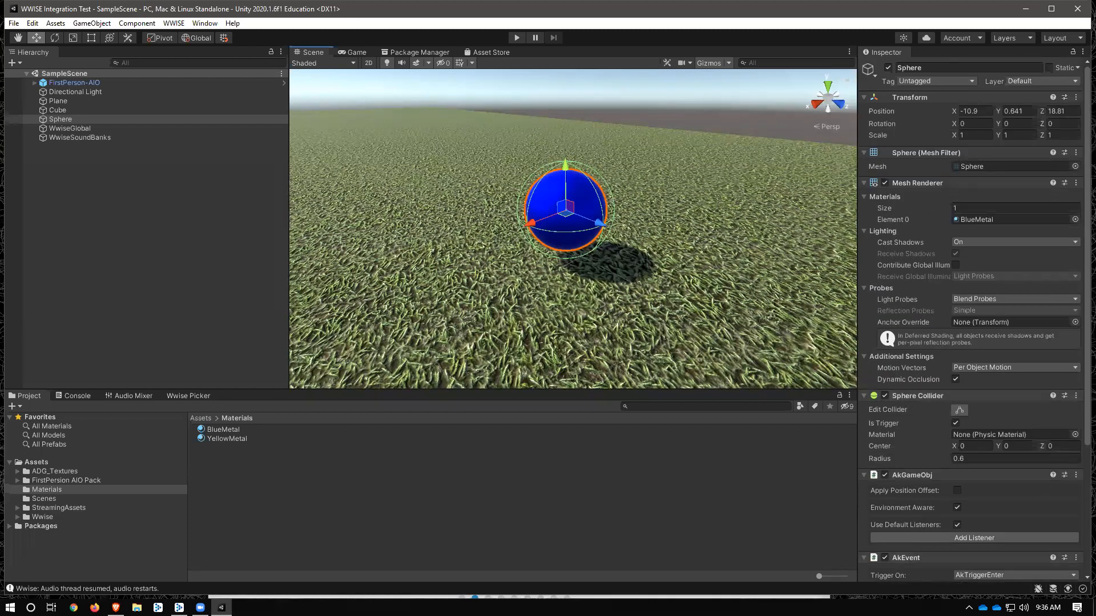
scroll(970, 451, down, 3)
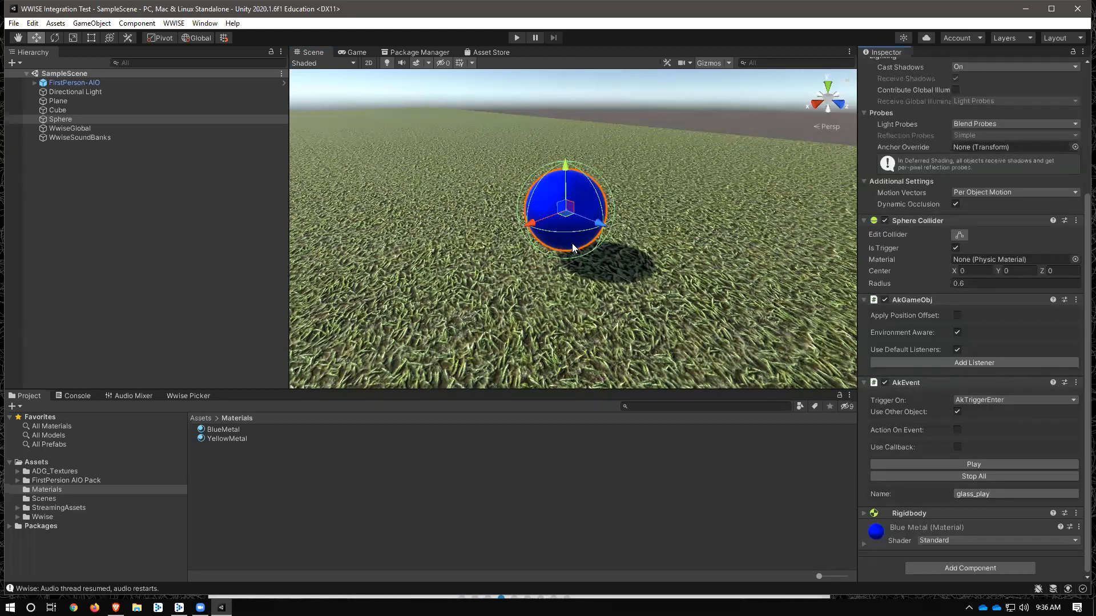
click(964, 283)
key(Delete)
text(1)
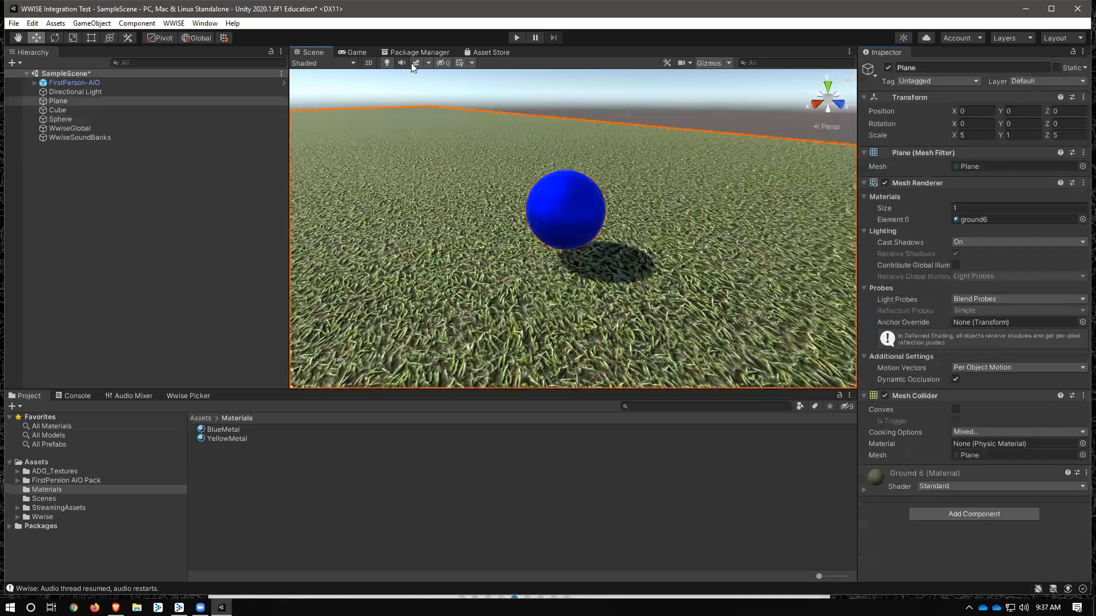
Step: Play-test the scene with the enlarged sphere collider and stop the game
click(516, 38)
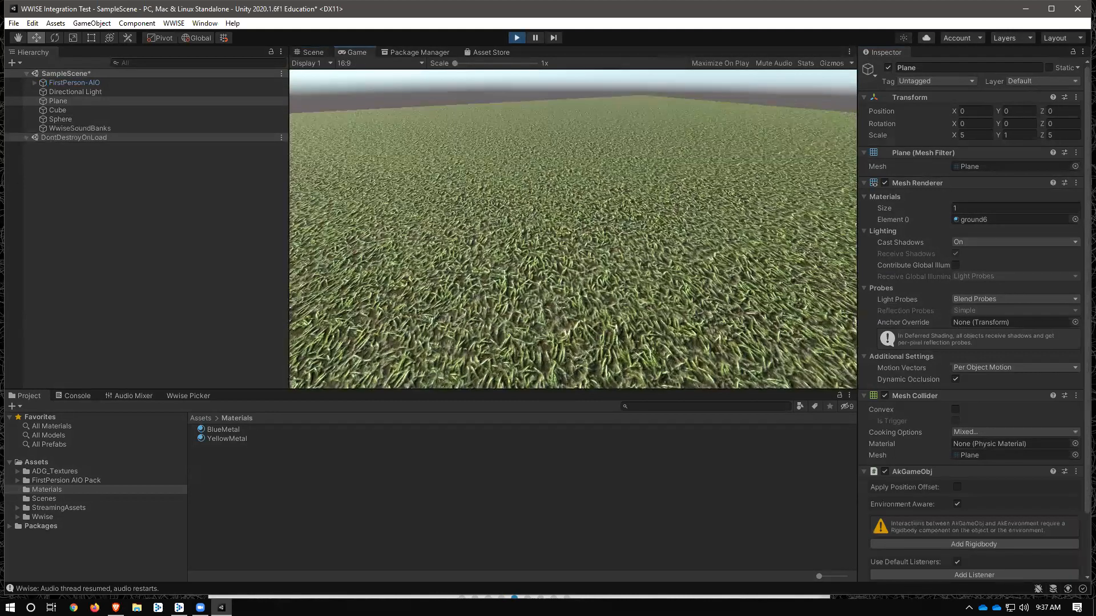
key(Escape)
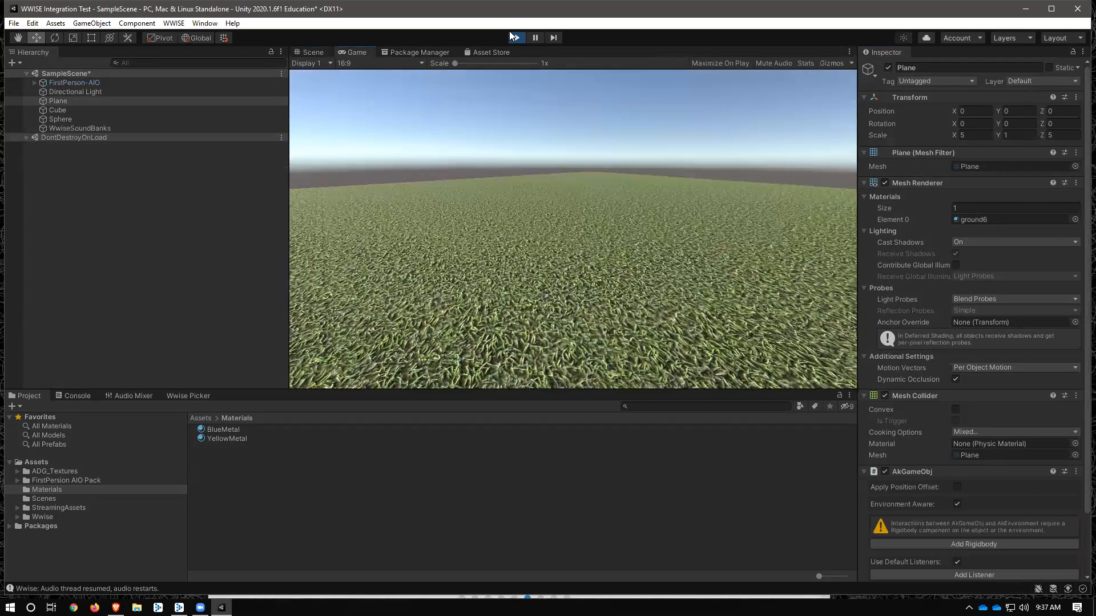
click(517, 37)
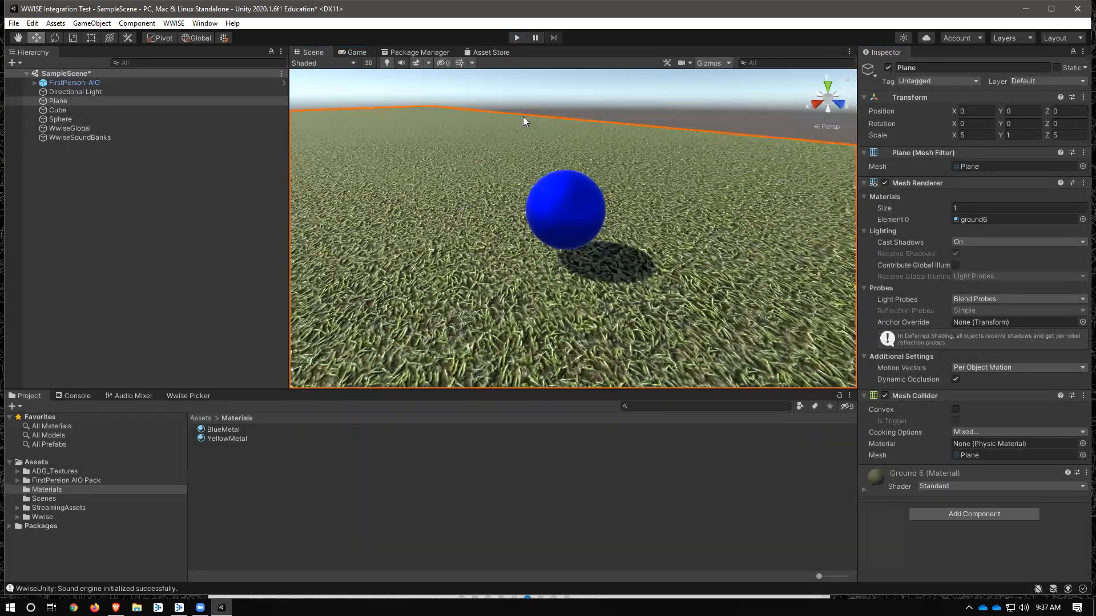
Step: Add an Ak Trigger Collision Enter component to the sphere and assign FirstPerson-AIO as its Trigger Object
click(575, 210)
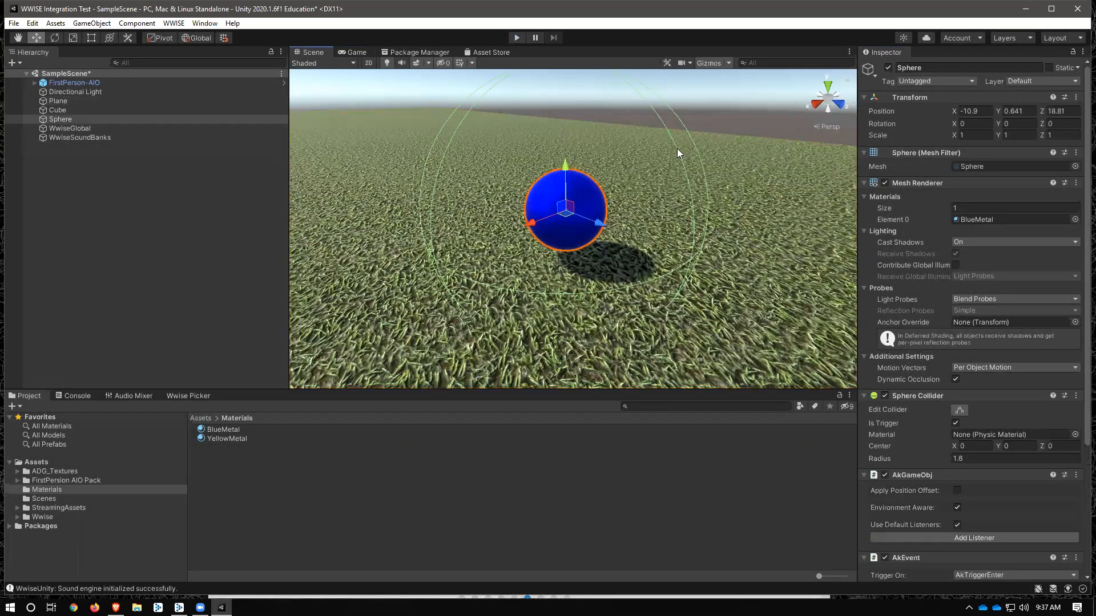
scroll(623, 220, up, 3)
middle_drag(621, 226, 593, 177)
scroll(537, 168, down, 1)
scroll(537, 167, down, 2)
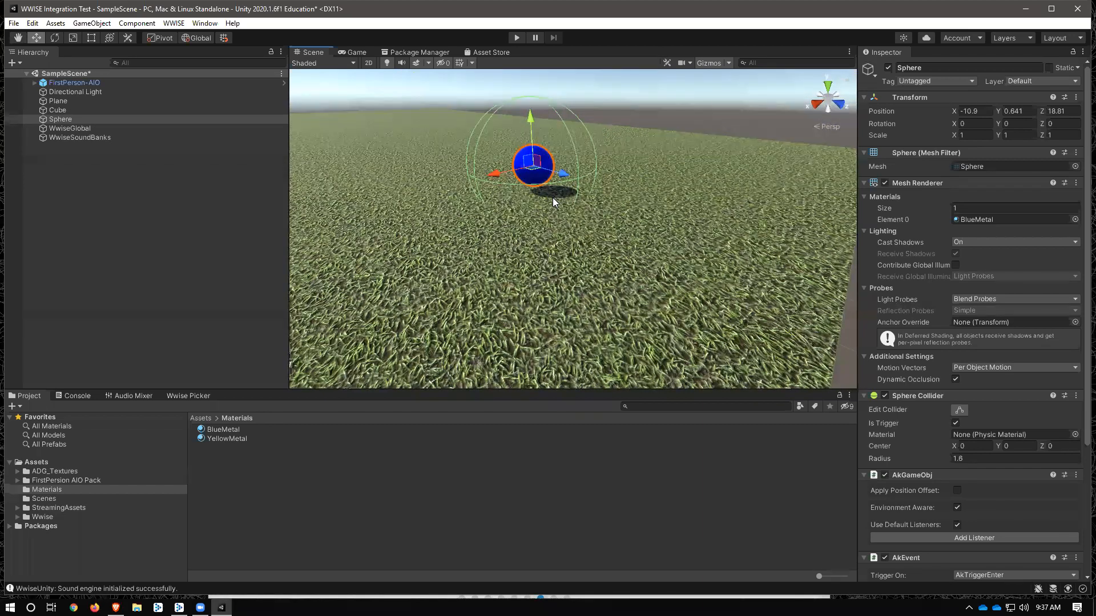
scroll(942, 348, down, 5)
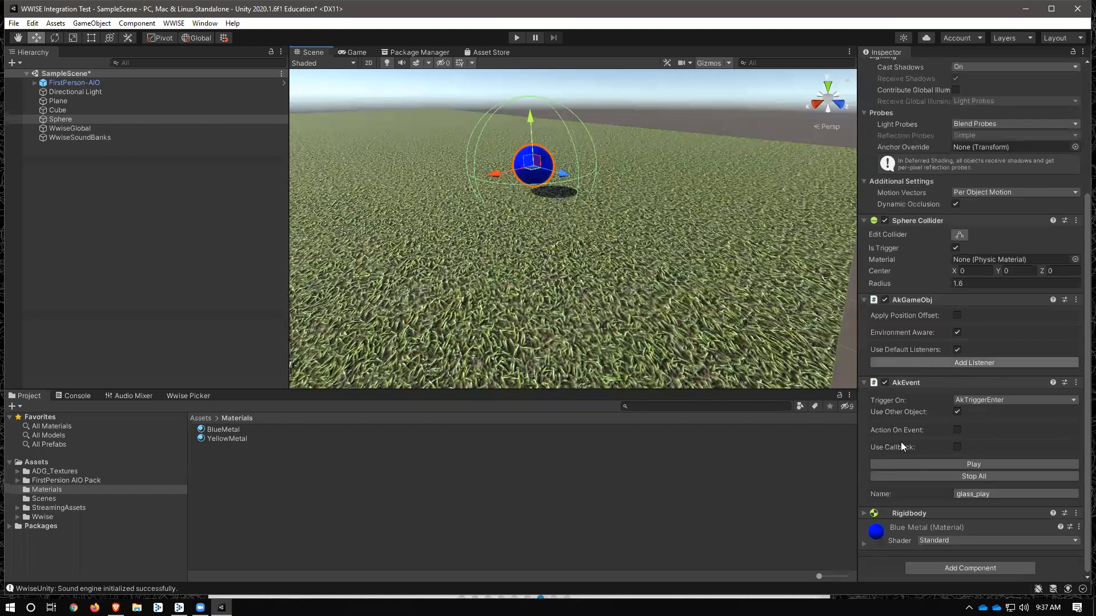
click(986, 571)
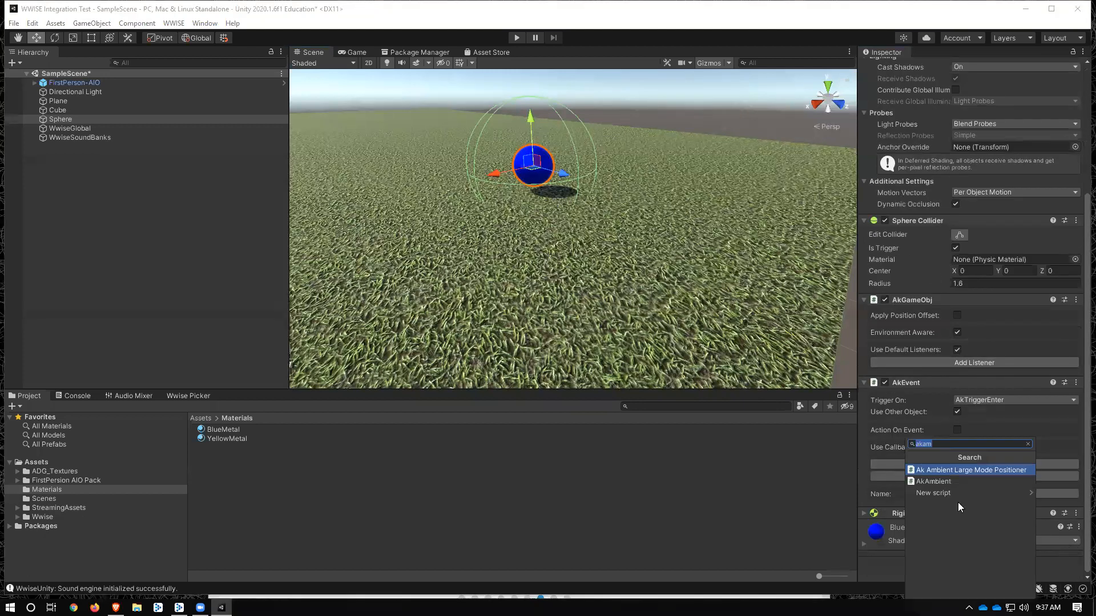
text(aktri)
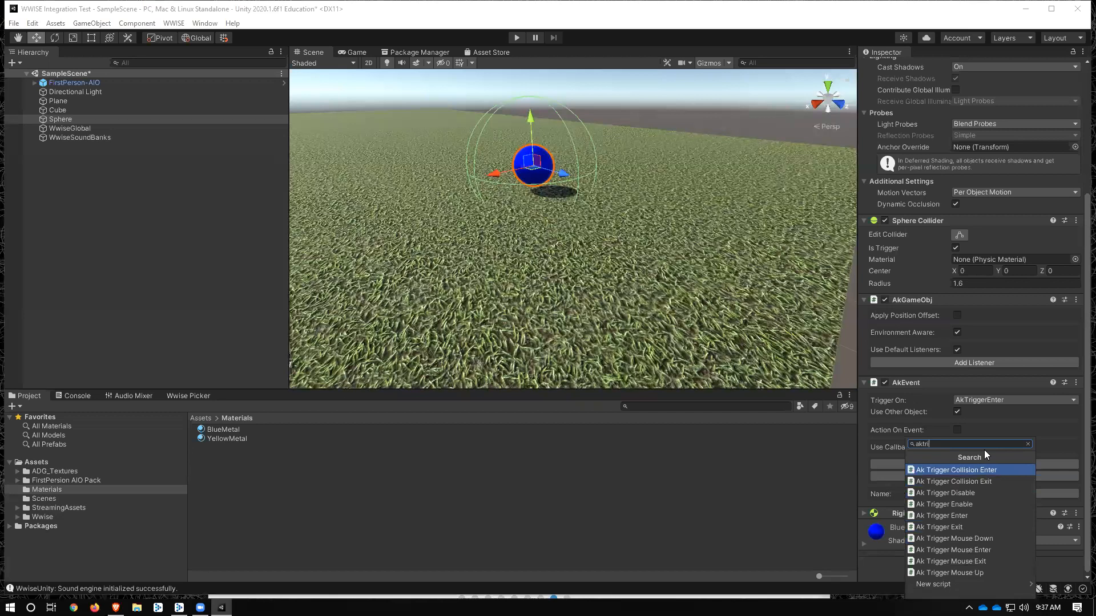
key(Return)
scroll(1034, 464, down, 2)
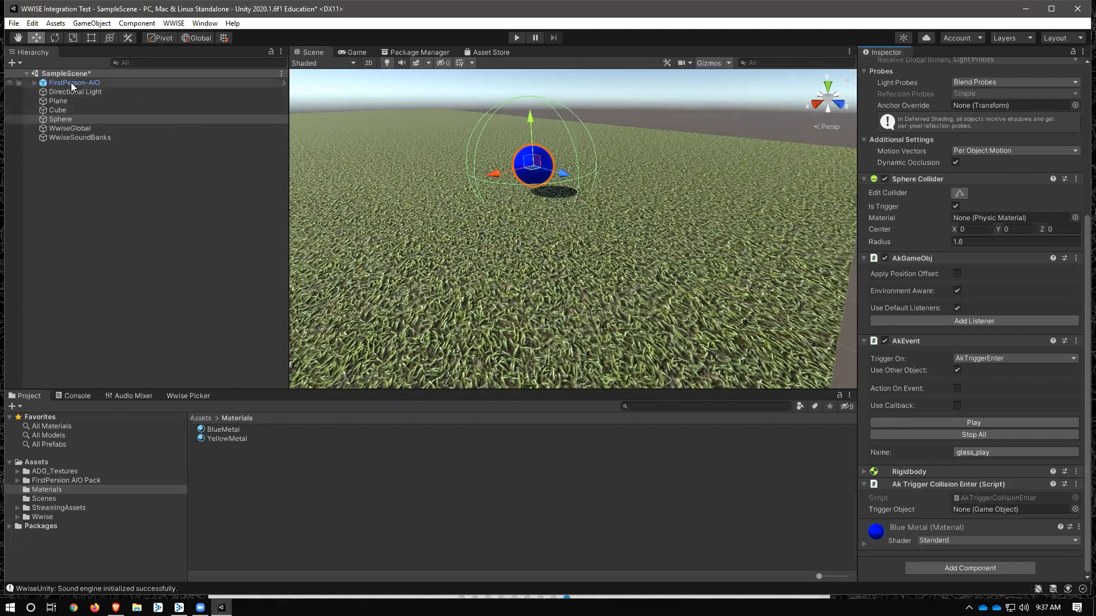
drag(73, 86, 990, 508)
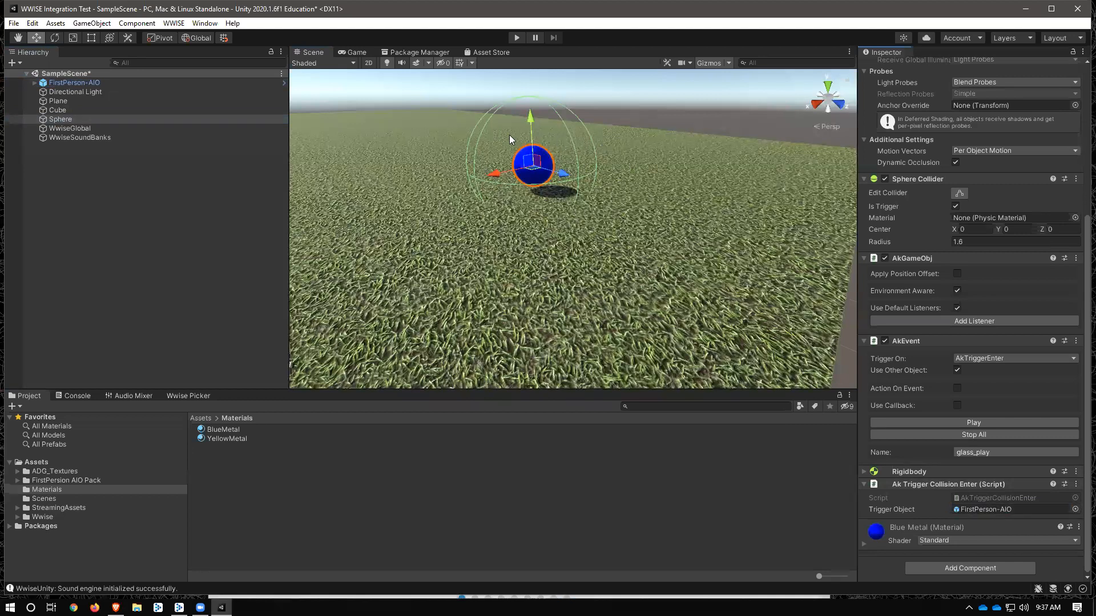
Step: Play-test the sphere with FirstPerson-AIO as its collision trigger object and stop the game
click(516, 37)
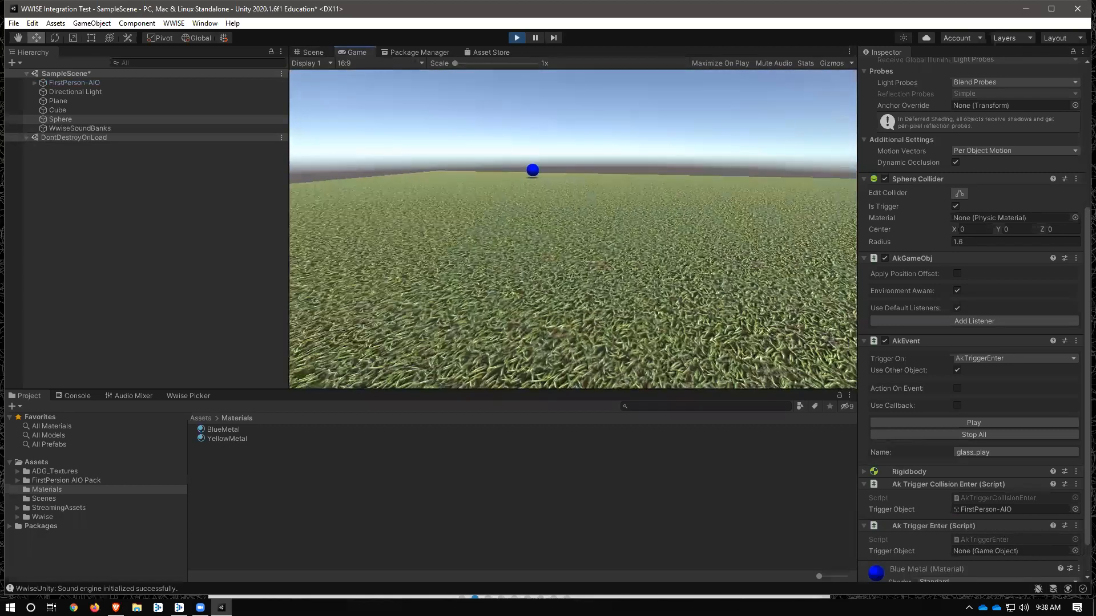
click(516, 38)
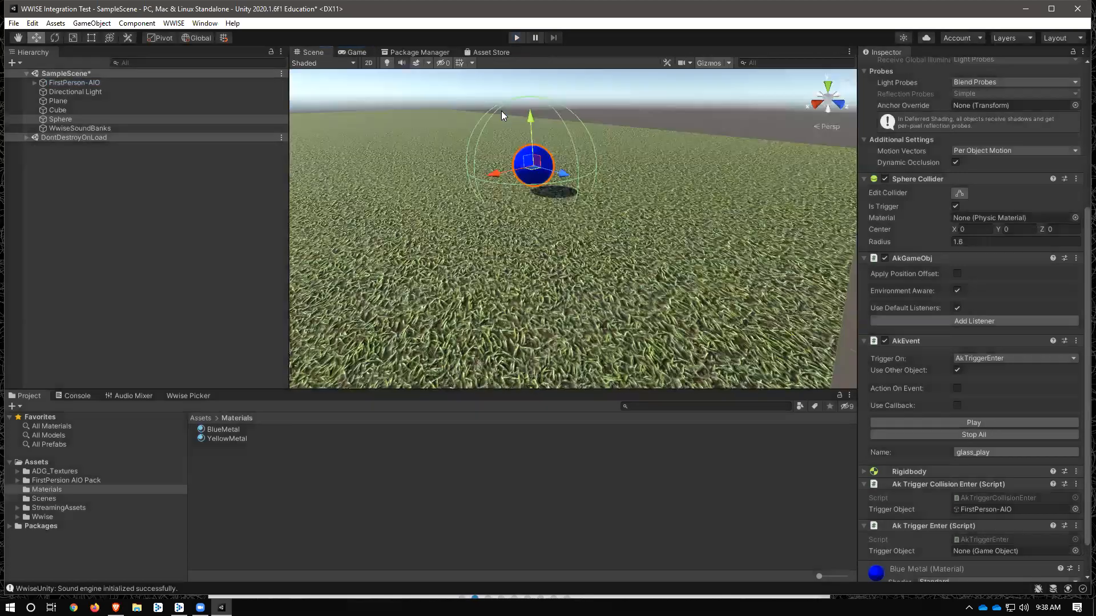
Step: Turn off Use Other Object in the sphere's AkEvent and play-test the scene with that setting
scroll(929, 392, down, 1)
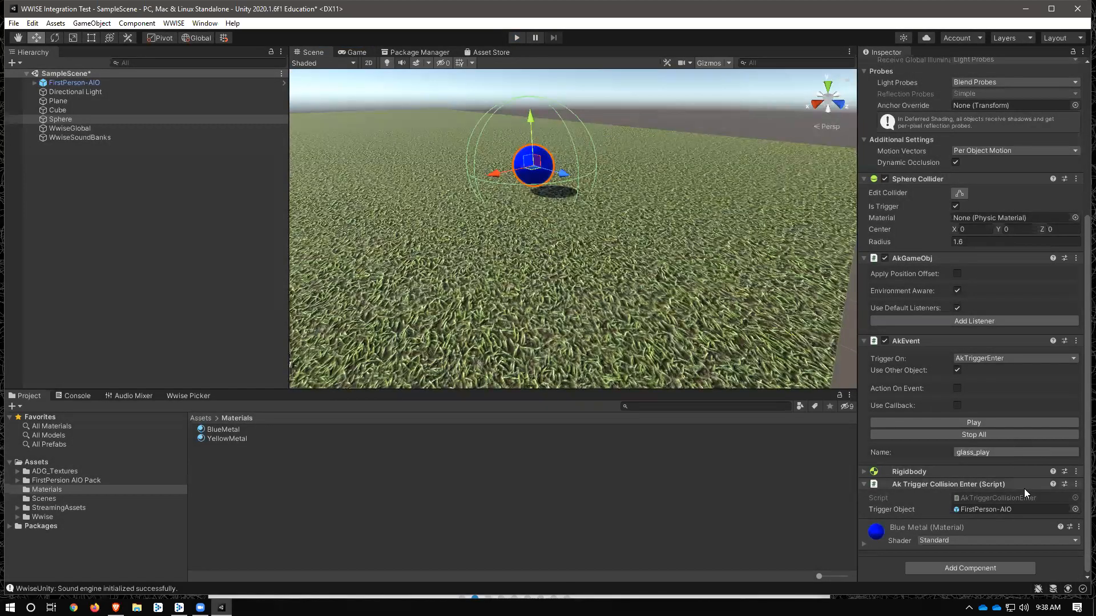
click(957, 369)
click(516, 37)
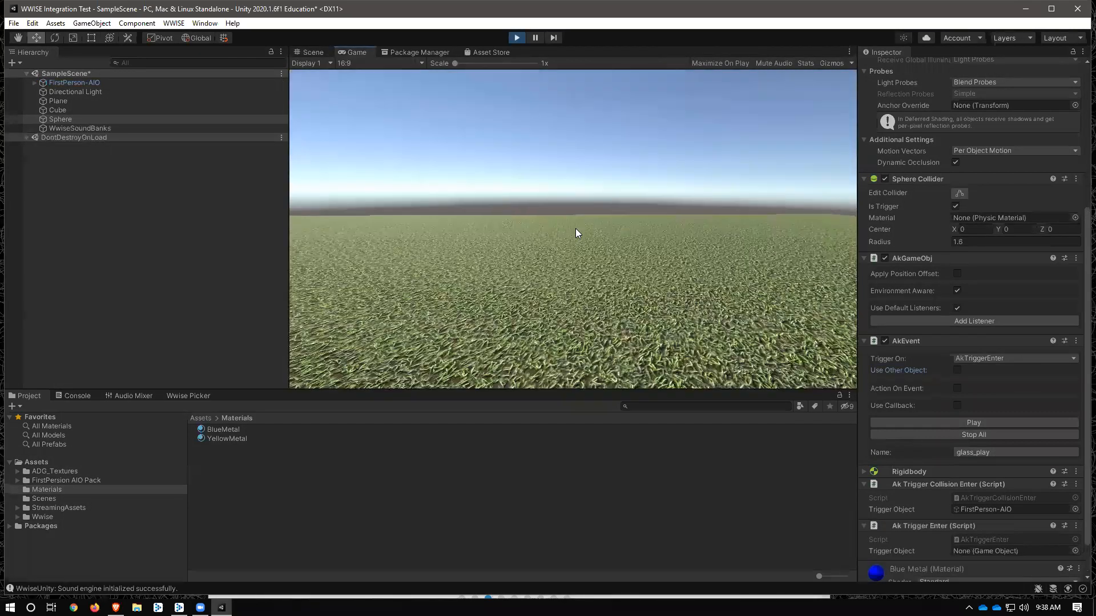
click(517, 39)
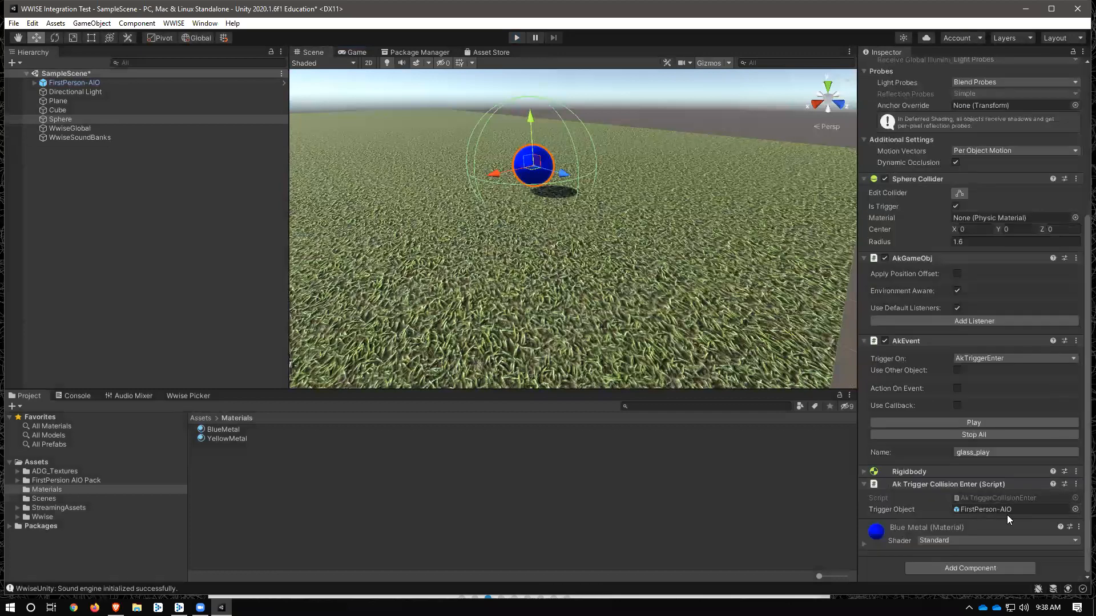
Step: Save the scene and add an Ak Trigger Enter component to the sphere, collapsing the Ak Trigger Collision Enter component
key(ctrl+s)
click(1021, 567)
key(Up)
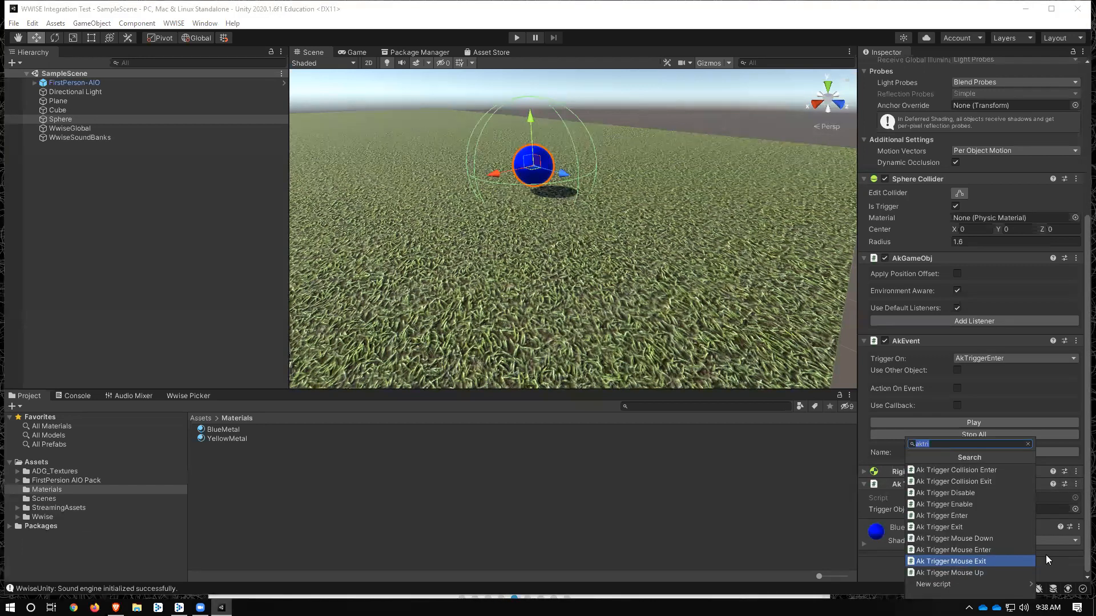
click(976, 515)
click(972, 482)
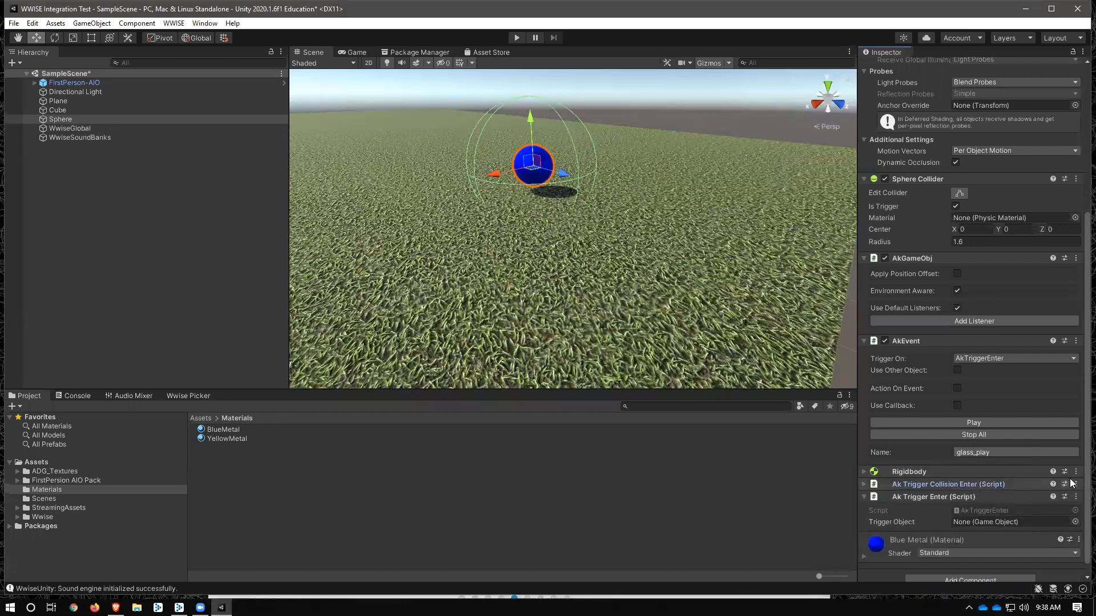
Step: Remove the sphere's Ak Trigger Collision Enter component and assign FirstPerson-AIO as the Trigger Object of its Ak Trigger Enter component
right_click(969, 485)
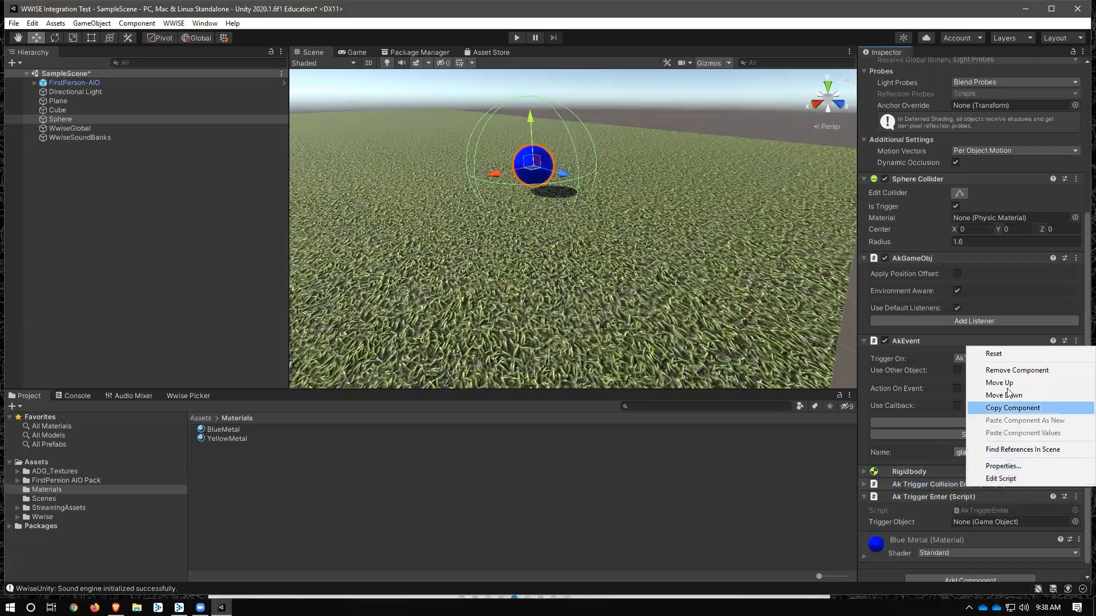
click(1008, 370)
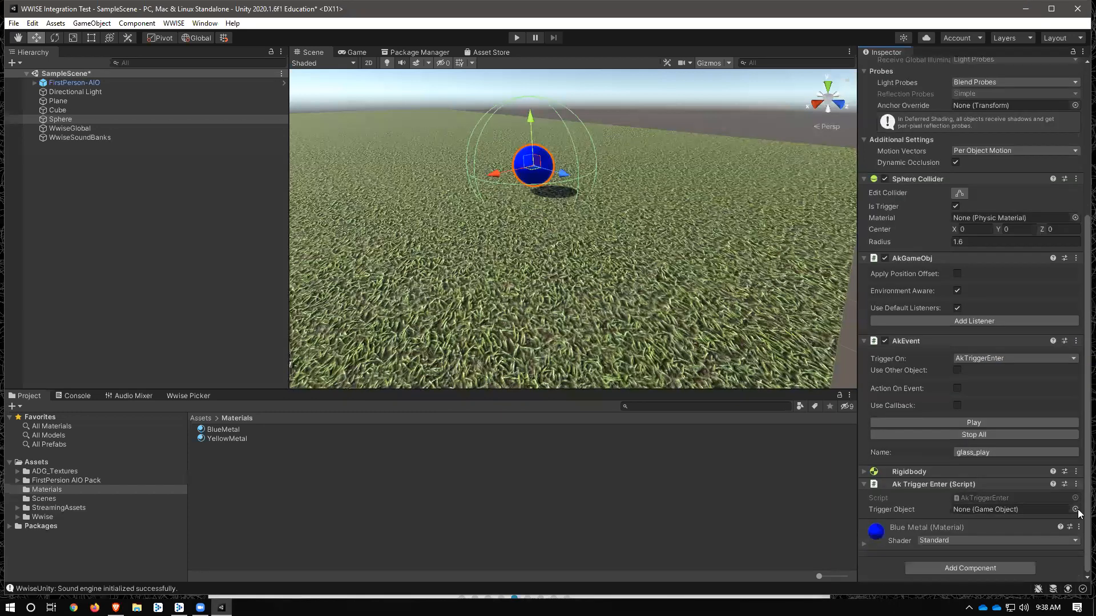
drag(71, 83, 986, 511)
Step: Play-test the scene by walking the first-person character in and out of the sphere's collider, and stop the game
click(516, 38)
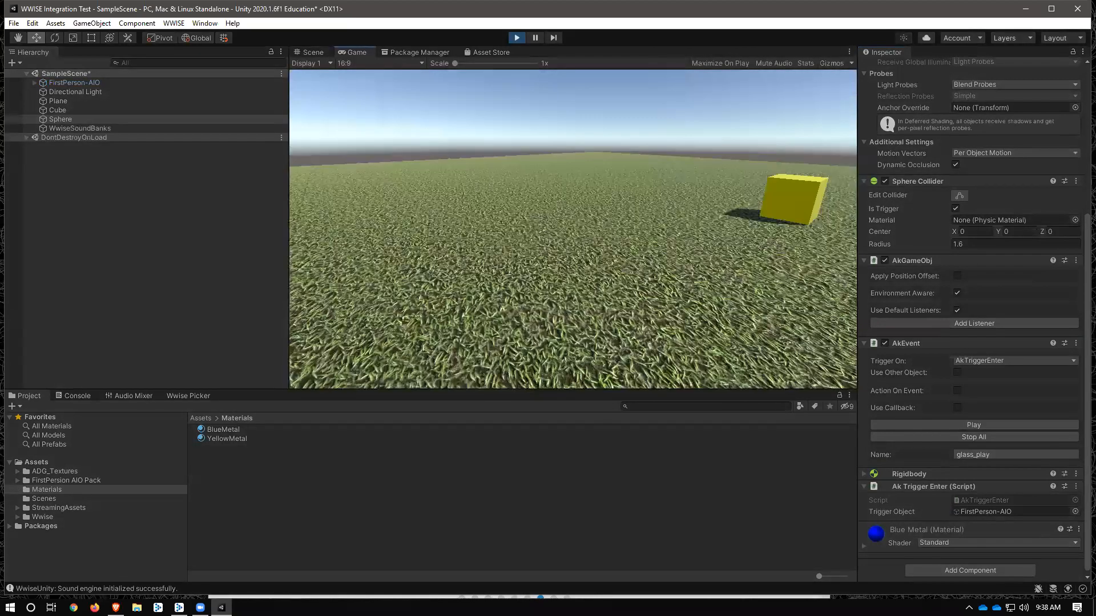
key(w)
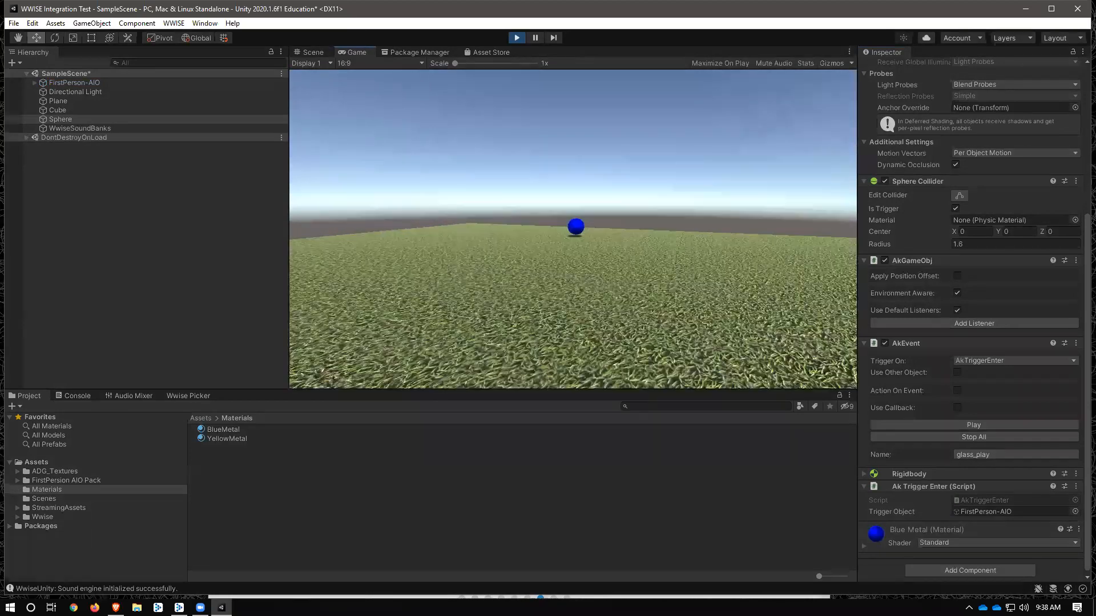
key(w)
key(w)
key(s)
key(w)
key(s)
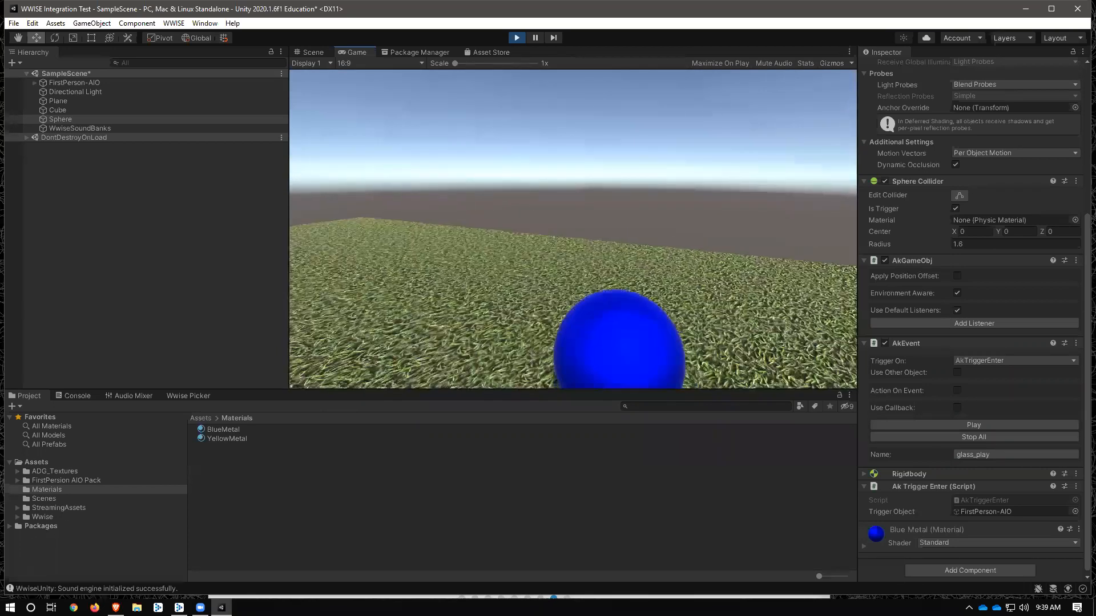
key(s)
key(Escape)
click(517, 39)
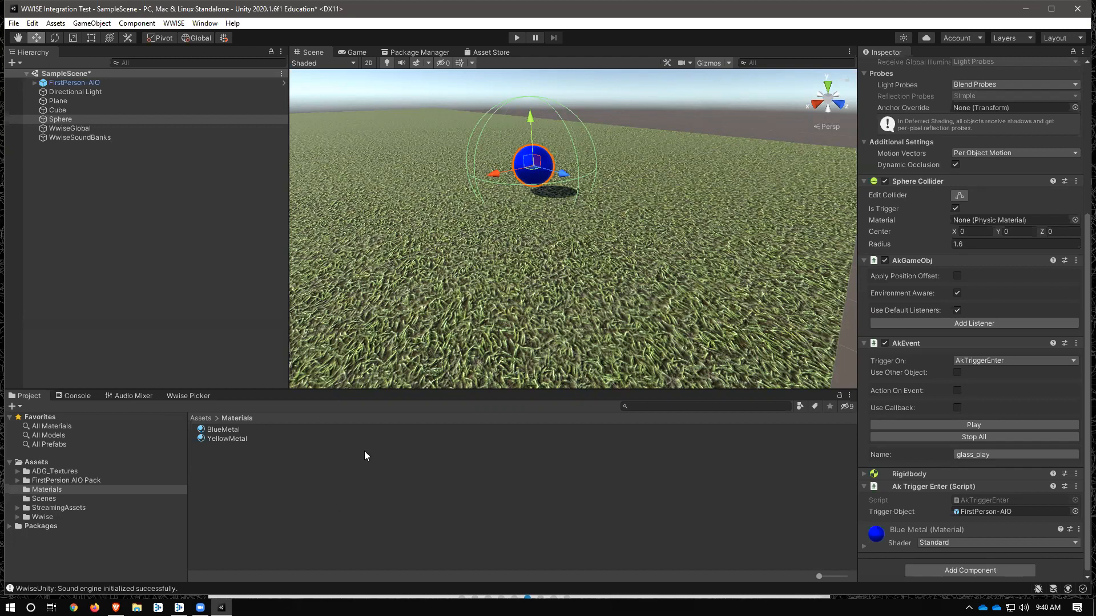
Step: Save the scene and reselect the blue sphere
click(111, 301)
key(ctrl+s)
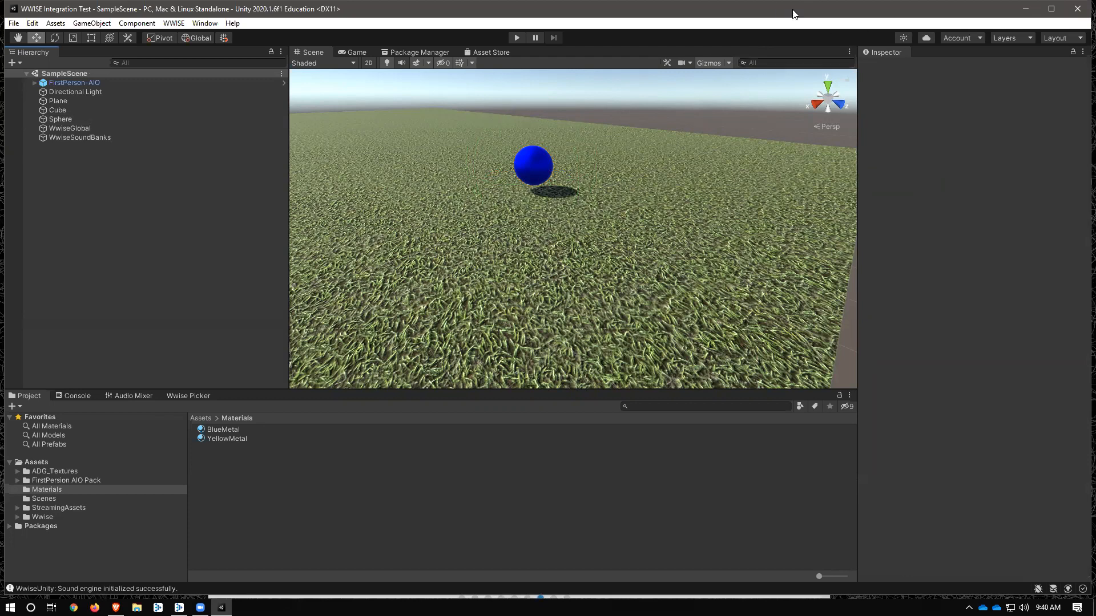
click(545, 255)
click(548, 167)
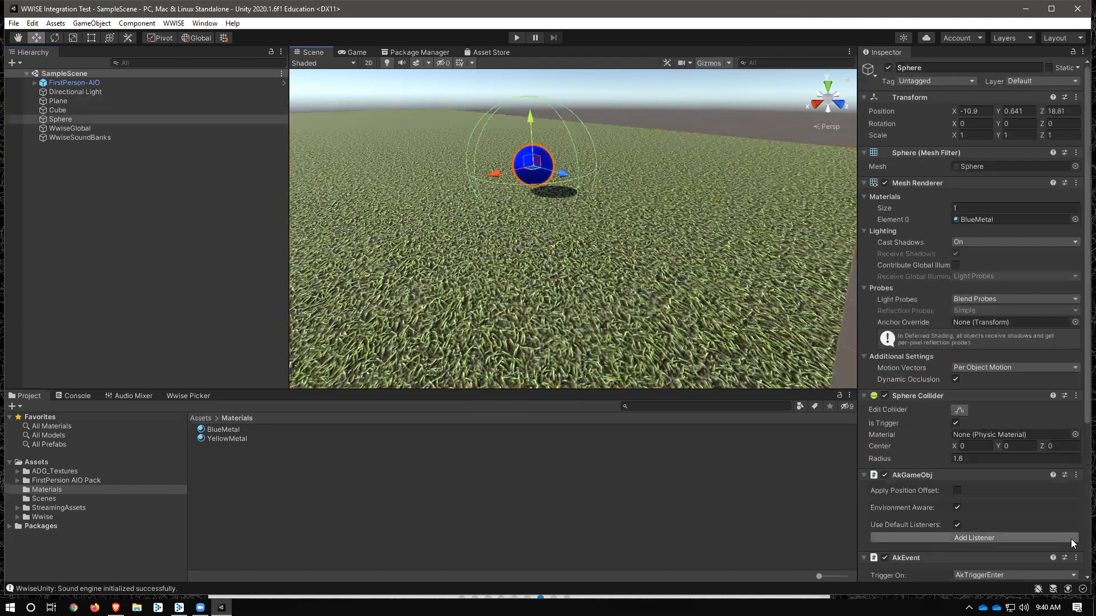
Step: Clear the component search for the sphere, look through the component categories, and maximize the editor window
scroll(970, 483, down, 5)
click(1021, 563)
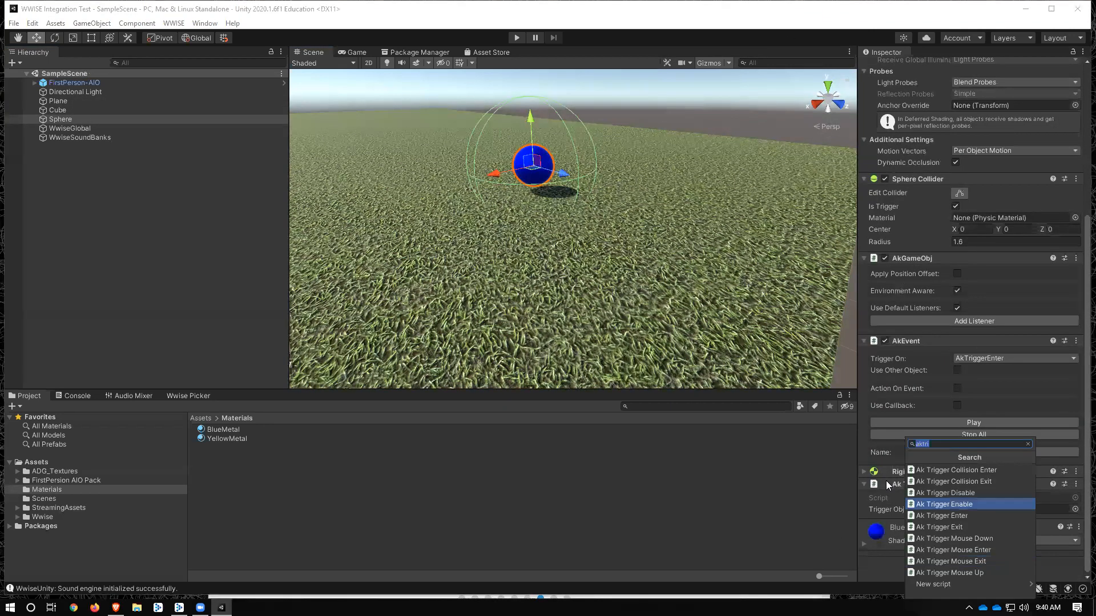
key(BackSpace)
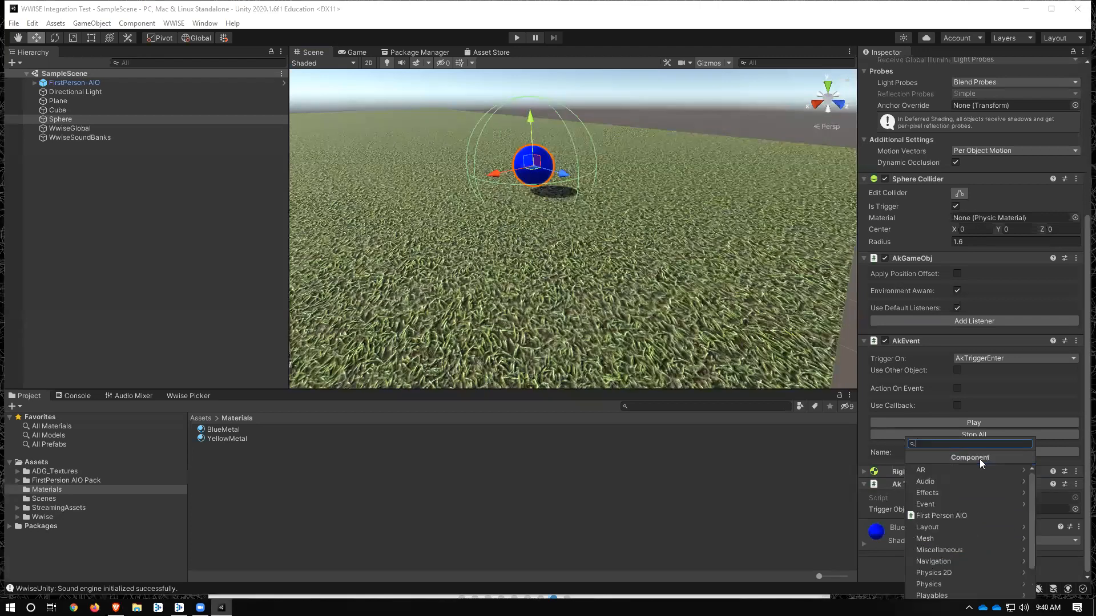
scroll(981, 557, down, 2)
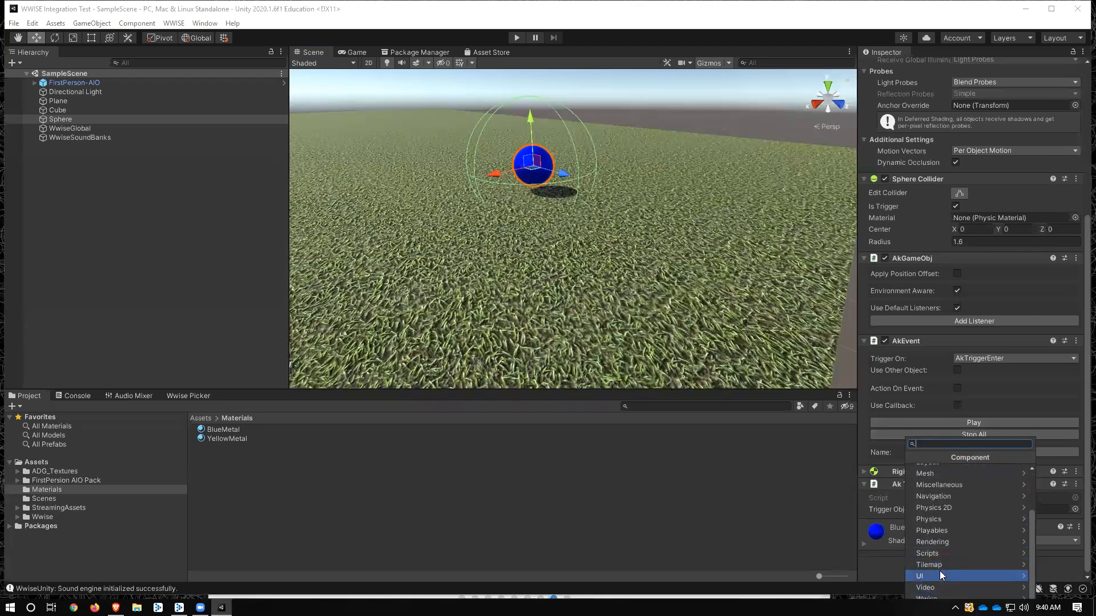
scroll(936, 548, up, 3)
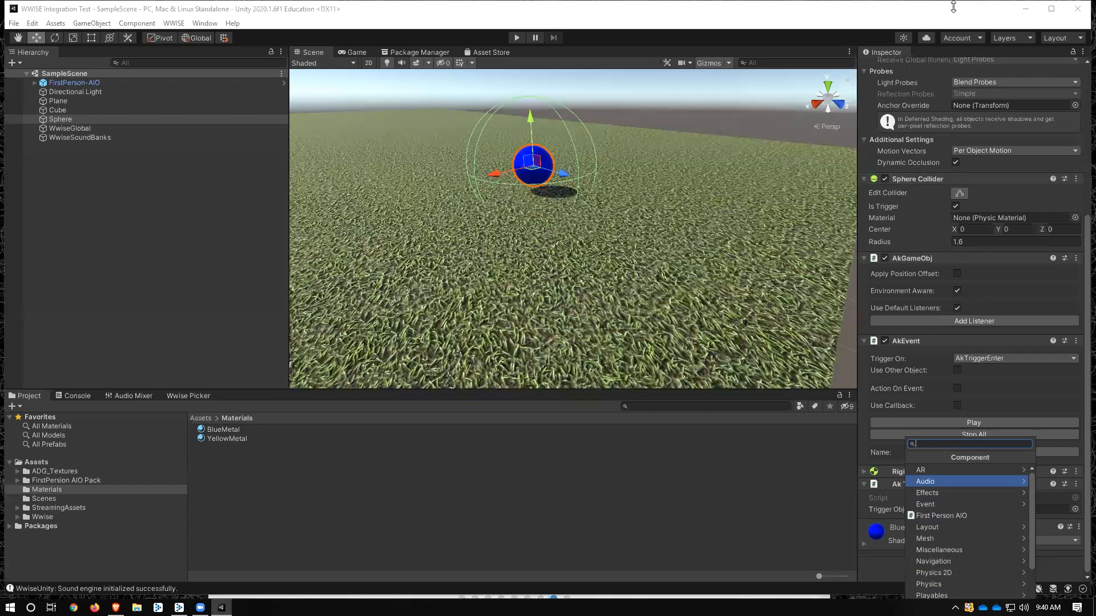
double_click(986, 6)
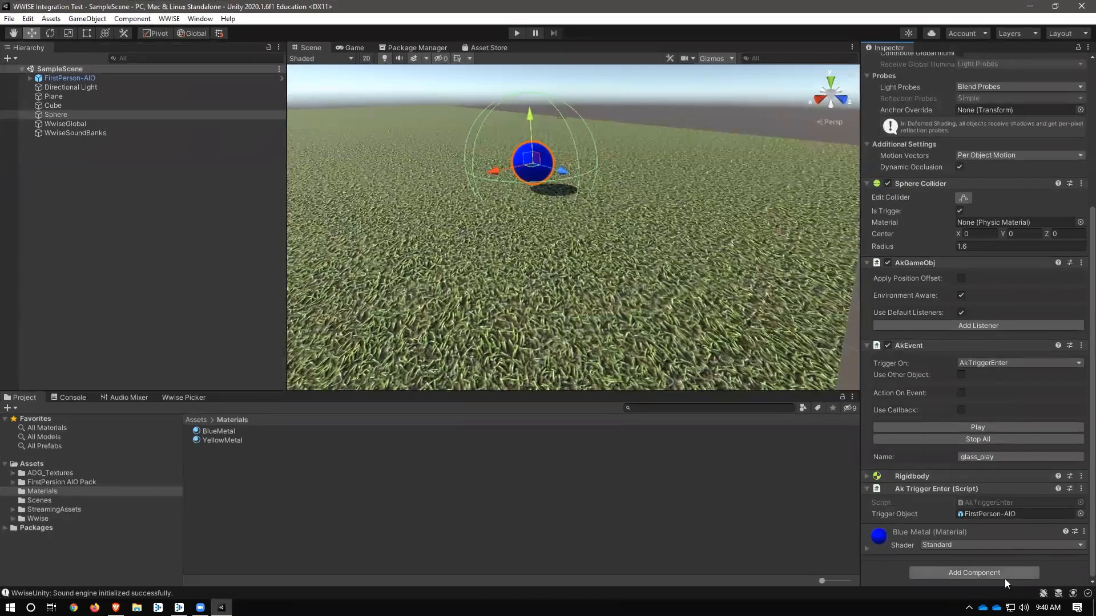
scroll(981, 490, up, 3)
scroll(978, 483, down, 3)
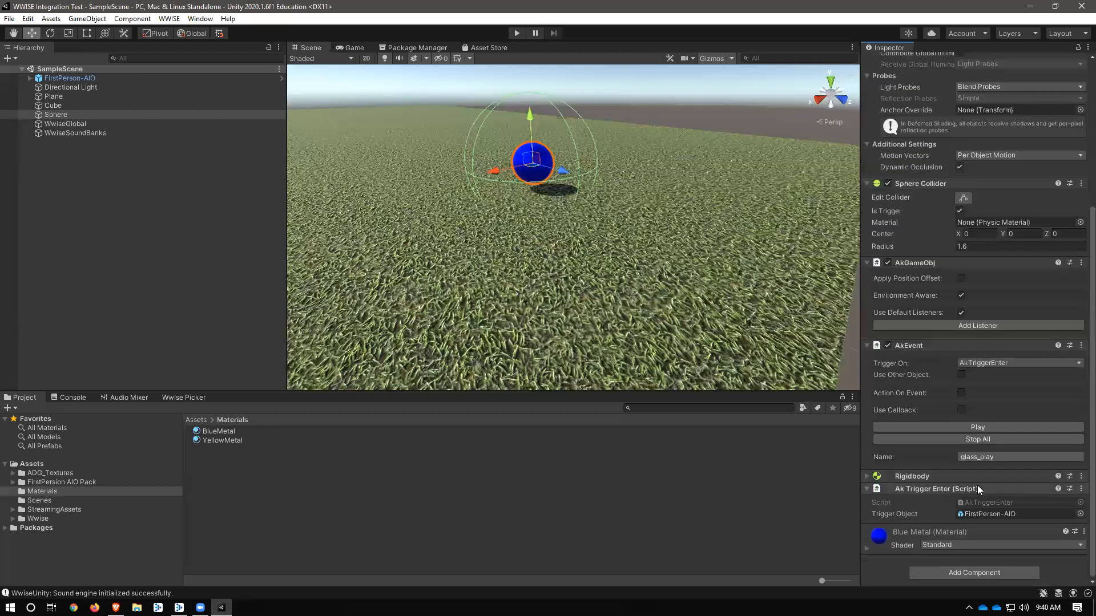
Step: Look through the Wwise and Scripts component categories to locate the Ak Trigger Enter script
click(995, 570)
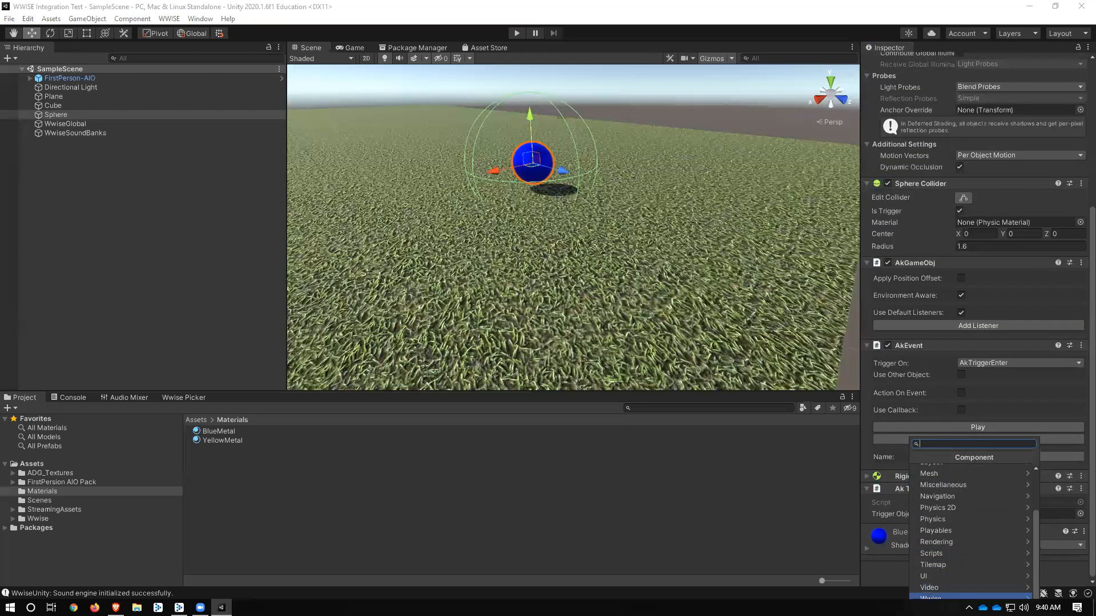
click(940, 587)
scroll(949, 525, down, 3)
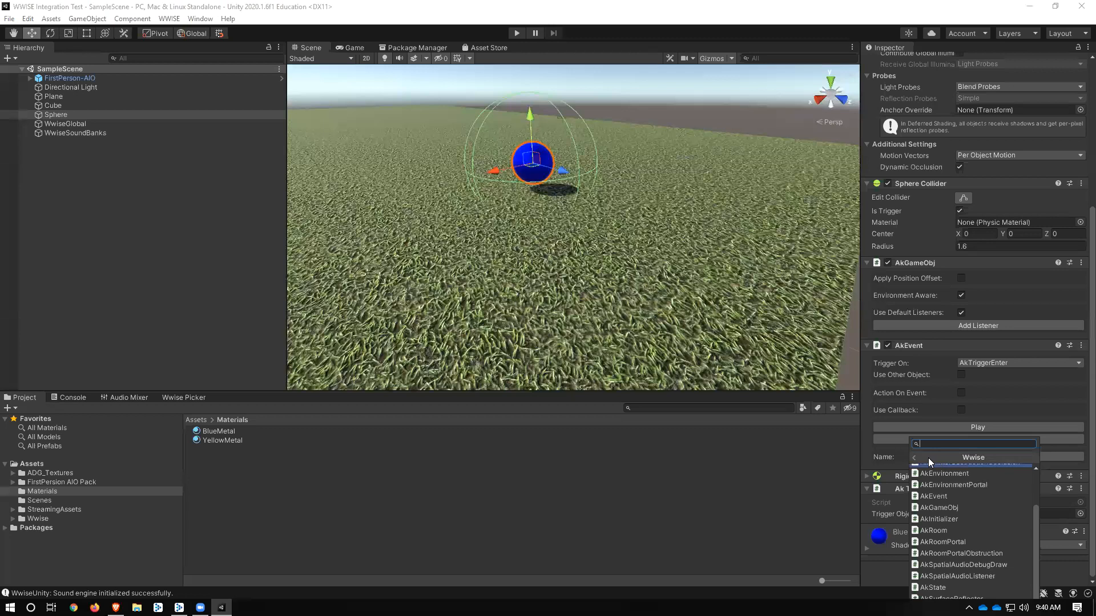
click(914, 457)
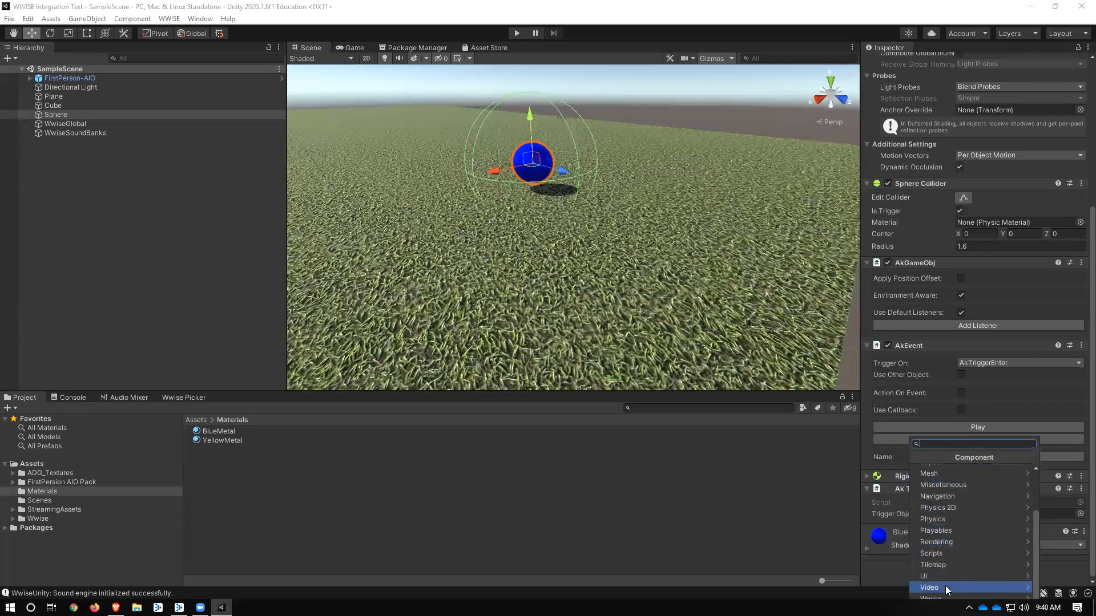
click(949, 554)
scroll(950, 496, down, 2)
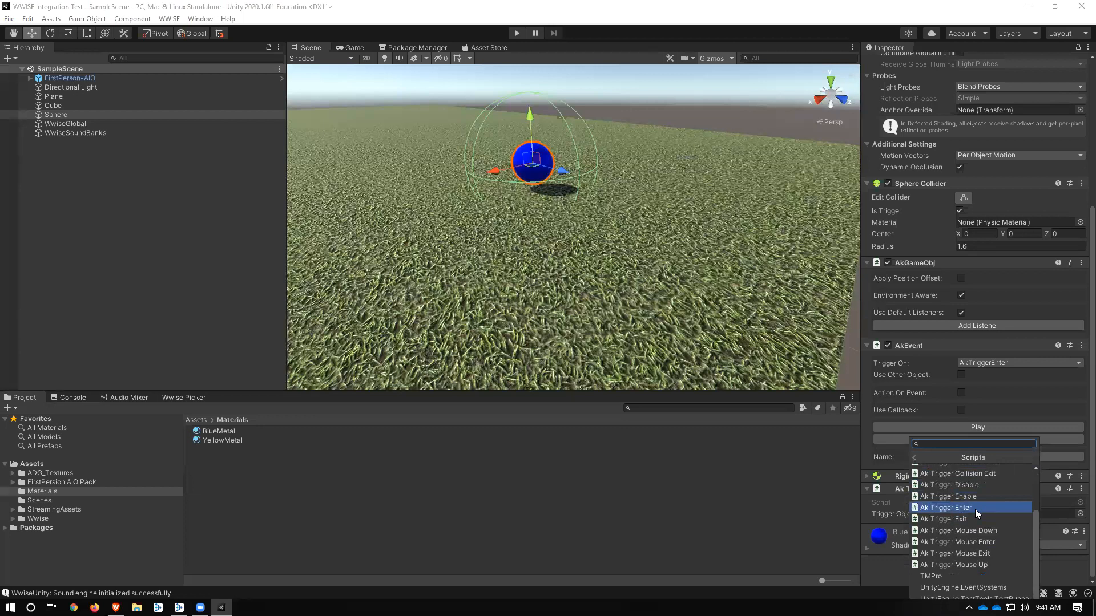
scroll(974, 509, up, 3)
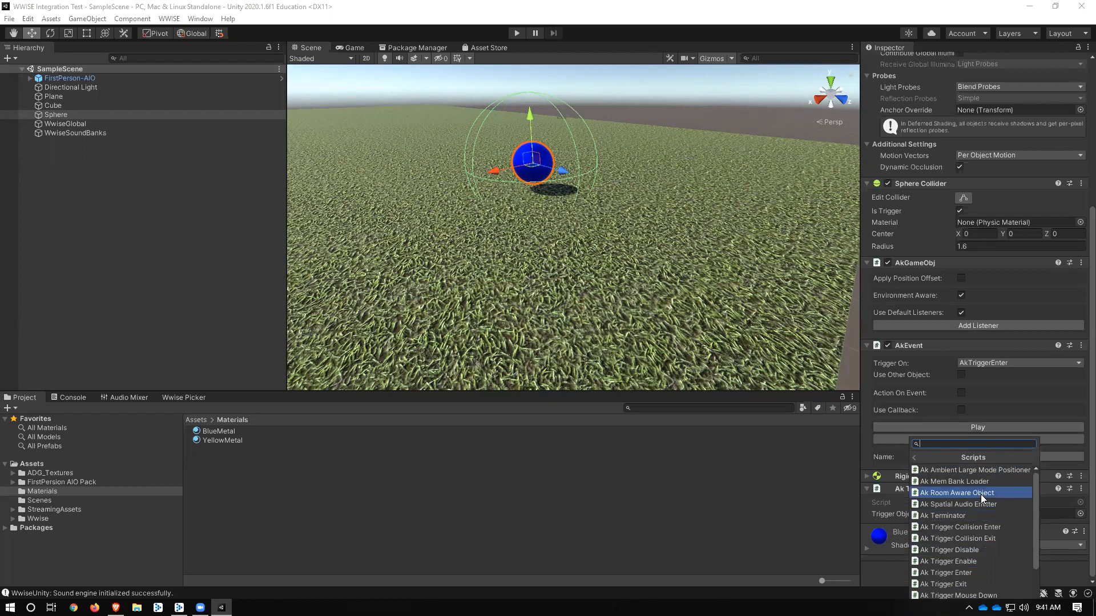
click(947, 572)
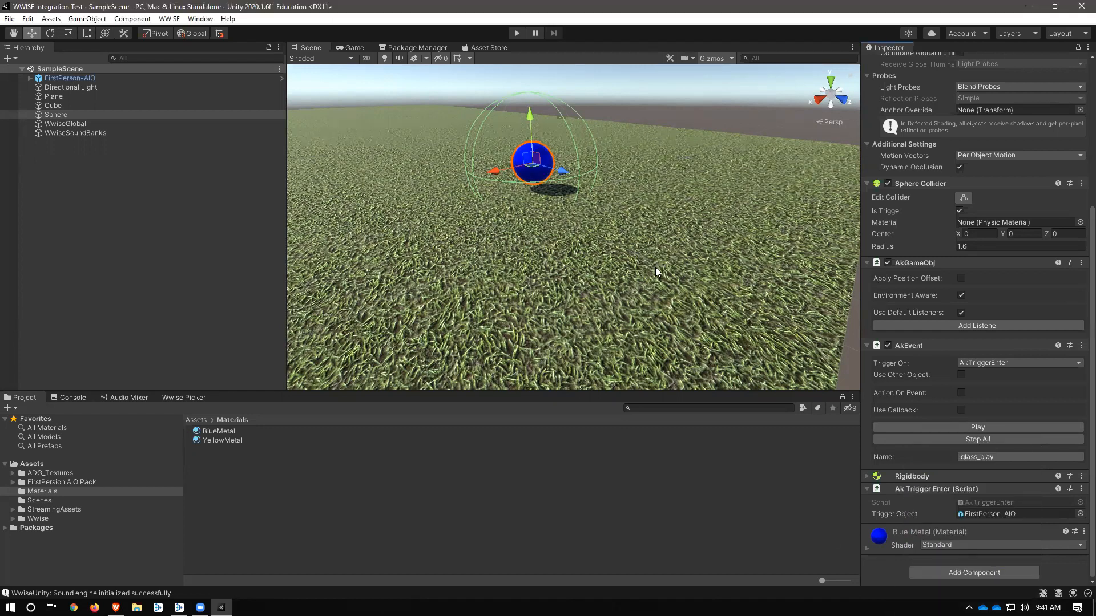
Step: Switch to the browser showing audiokinetic.com and open the Learn Wwise certifications page
click(655, 272)
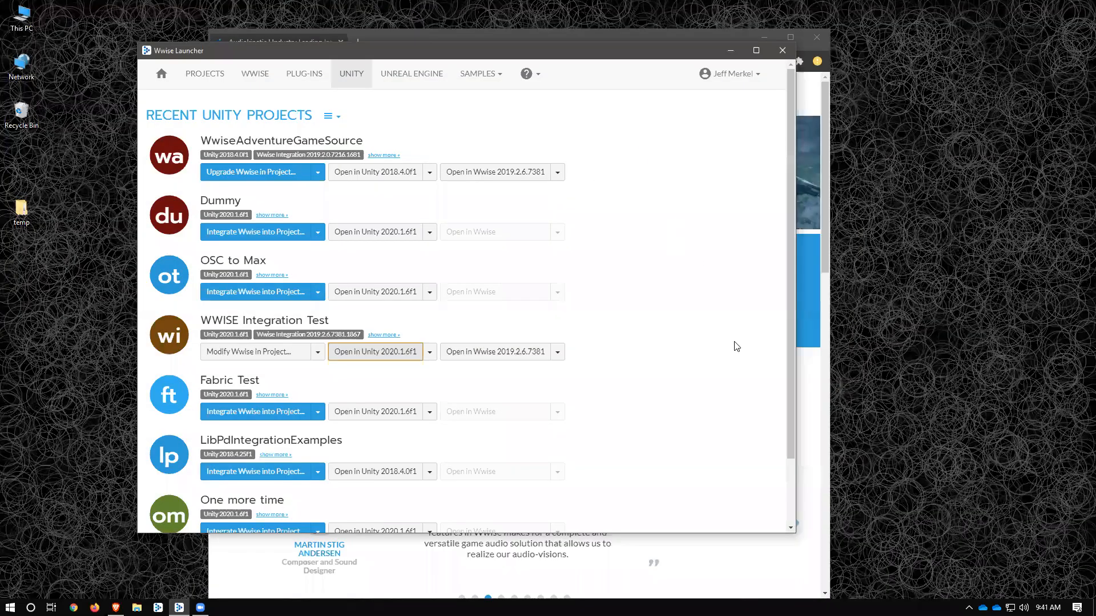
click(632, 38)
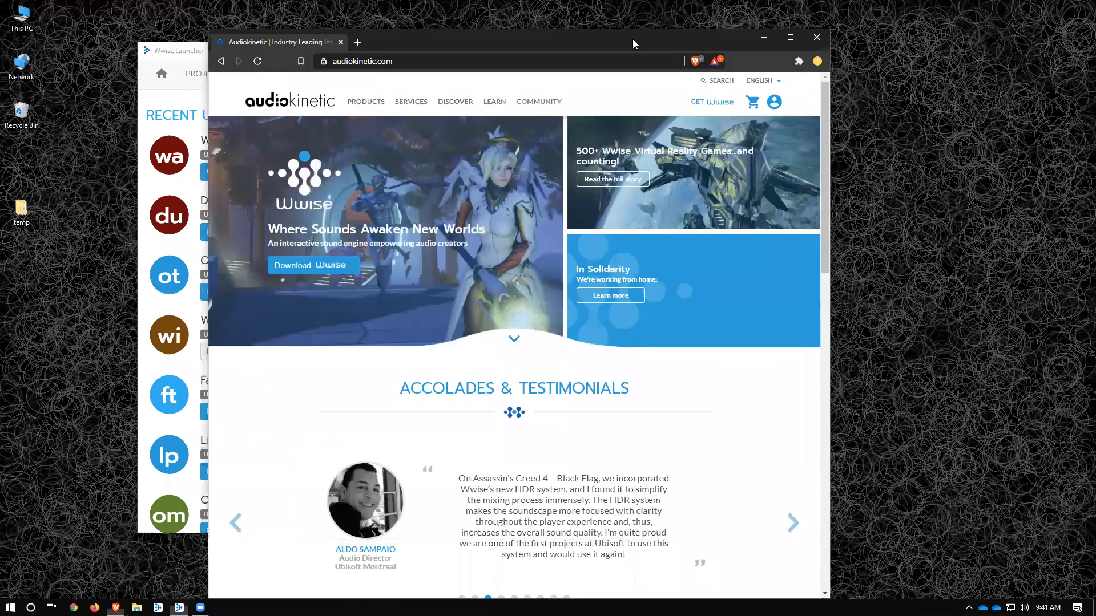
drag(633, 39, 679, 29)
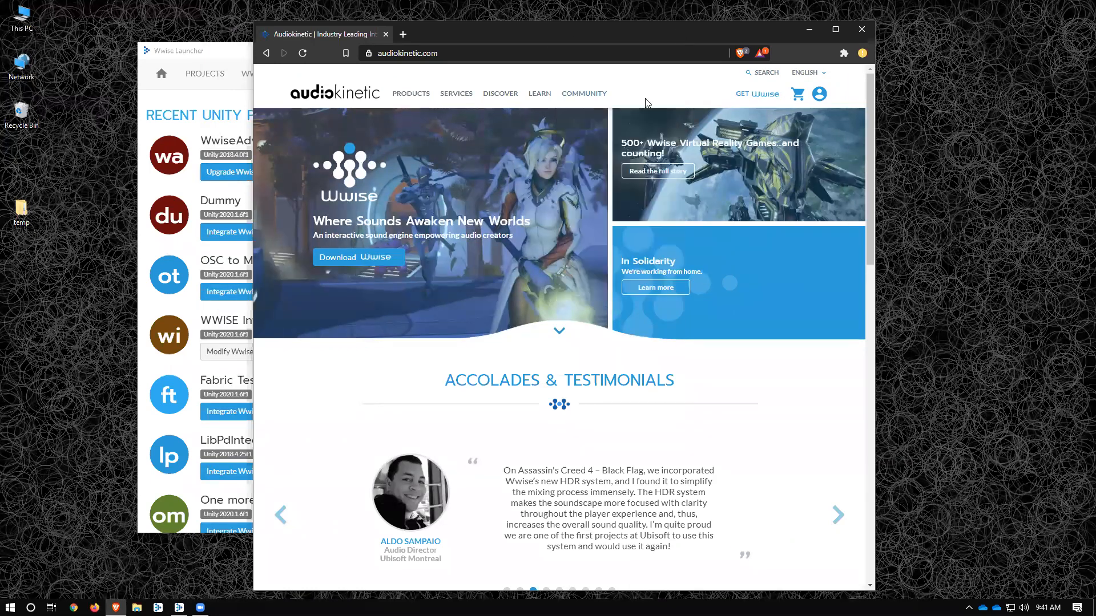
mouse_move(539, 94)
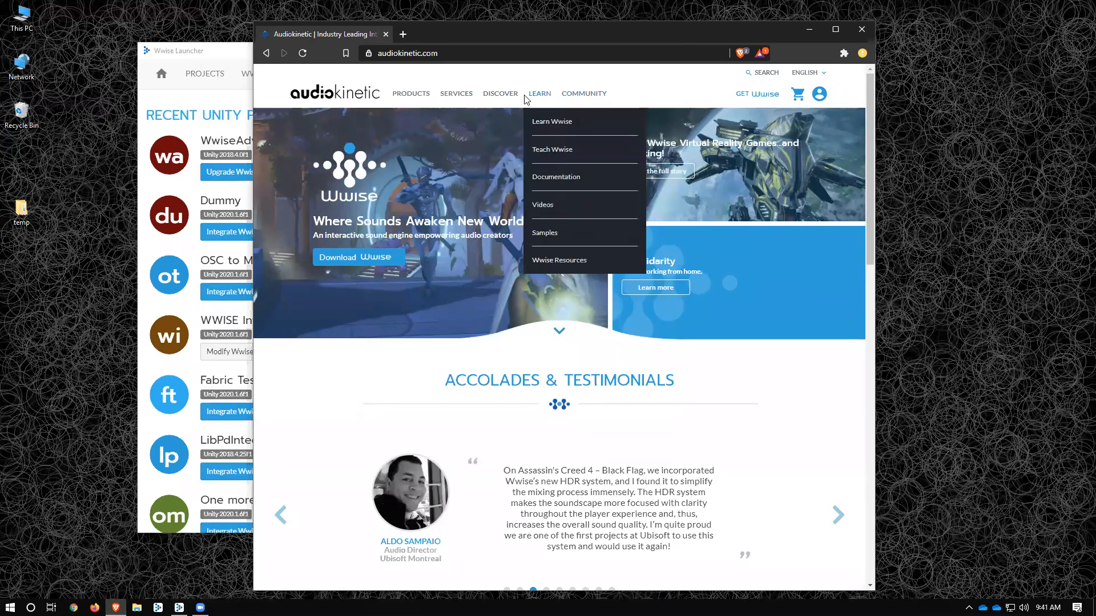
click(555, 149)
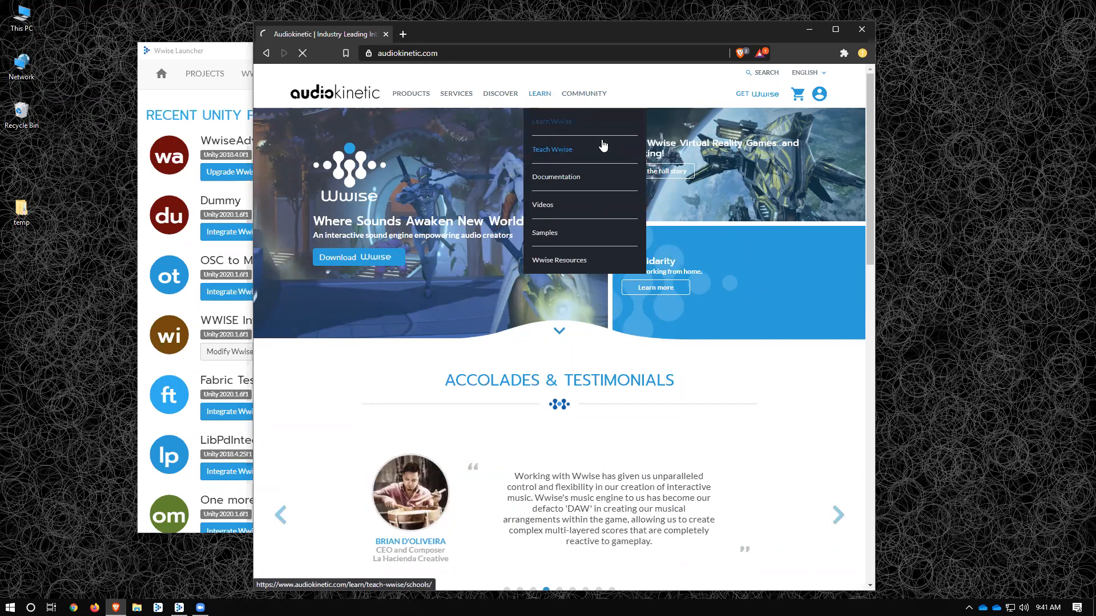
Step: Open the Wwise-301 Unity Integration certification course and look over its list of lessons
scroll(478, 350, down, 12)
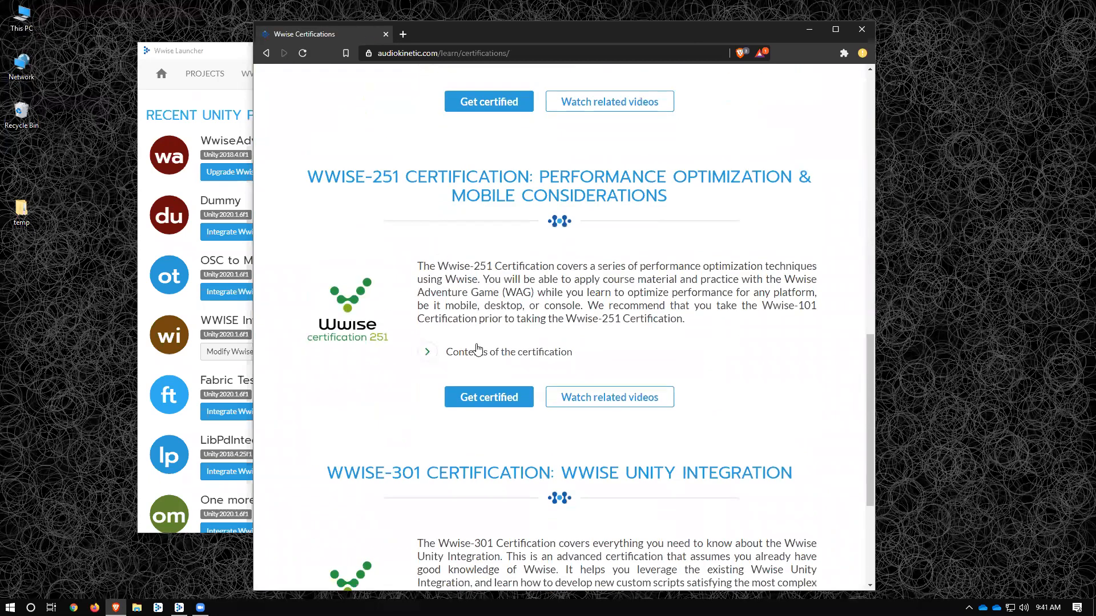
scroll(479, 350, down, 4)
click(480, 460)
scroll(487, 288, down, 7)
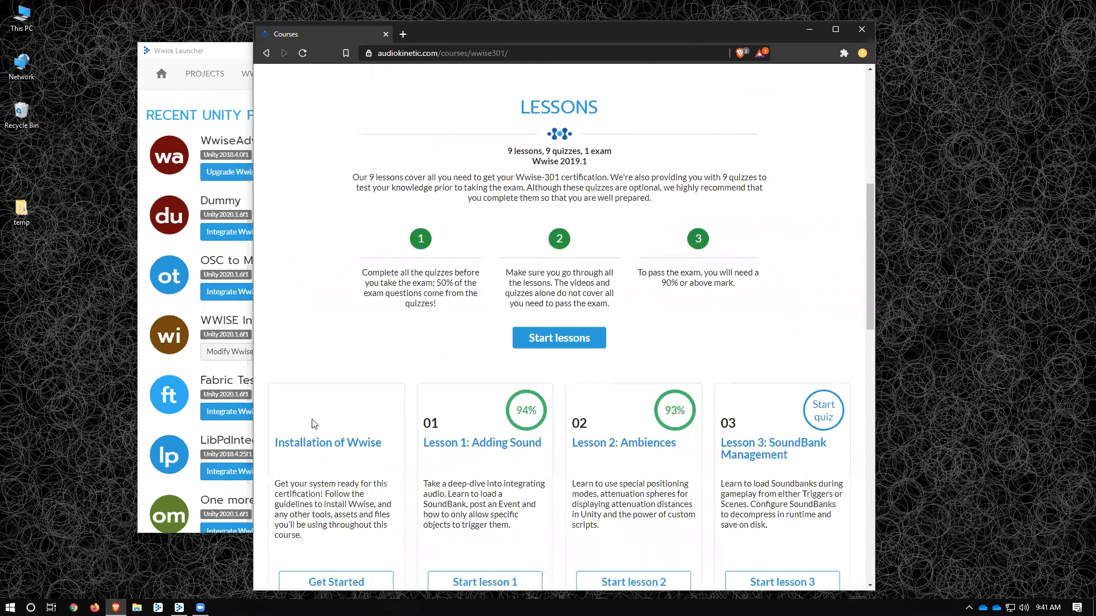
scroll(352, 475, down, 4)
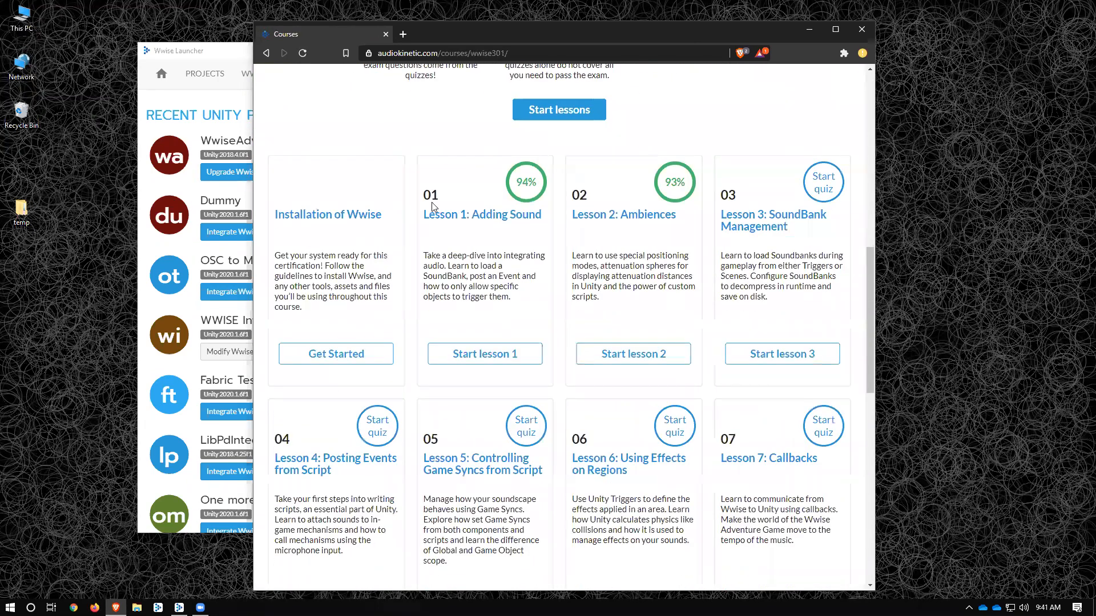
Step: Open the Installation of Wwise lesson and view Getting the 301 Course License under Getting Ready for Certification
click(362, 354)
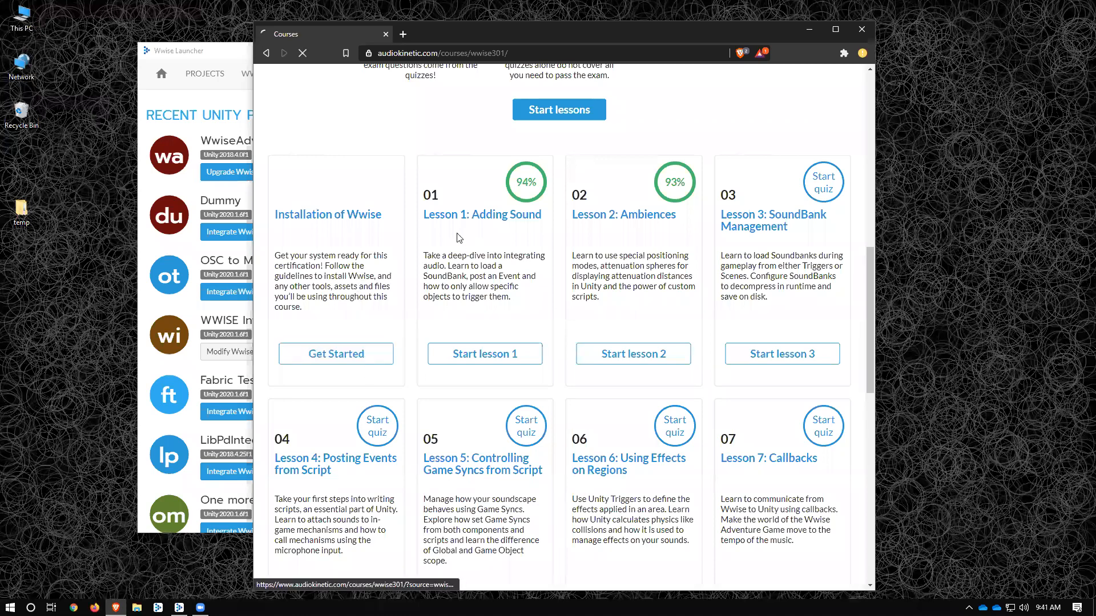
scroll(385, 374, down, 3)
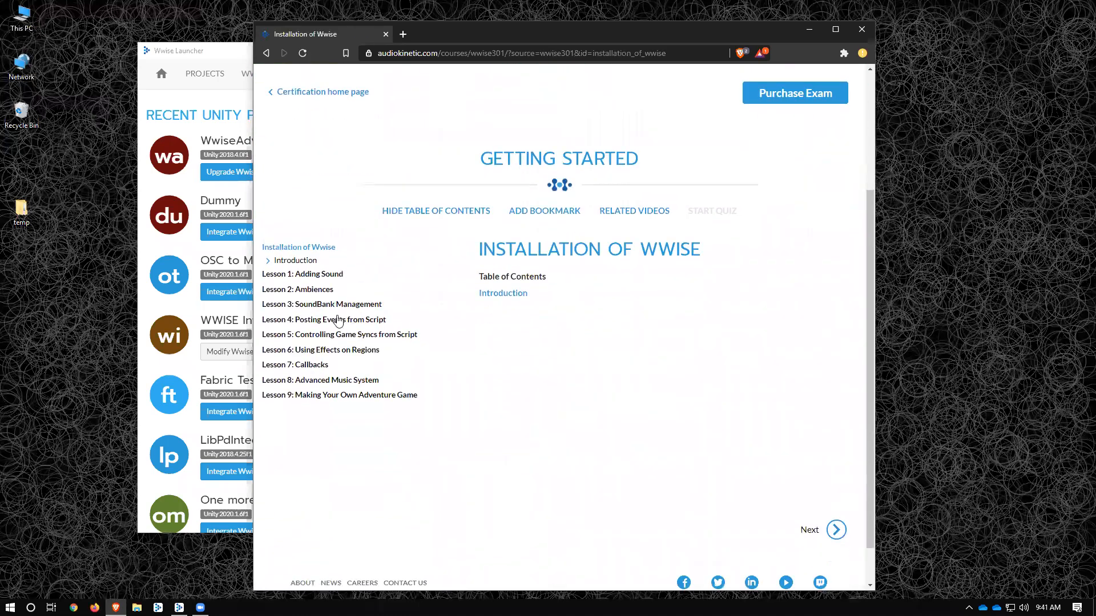
click(273, 261)
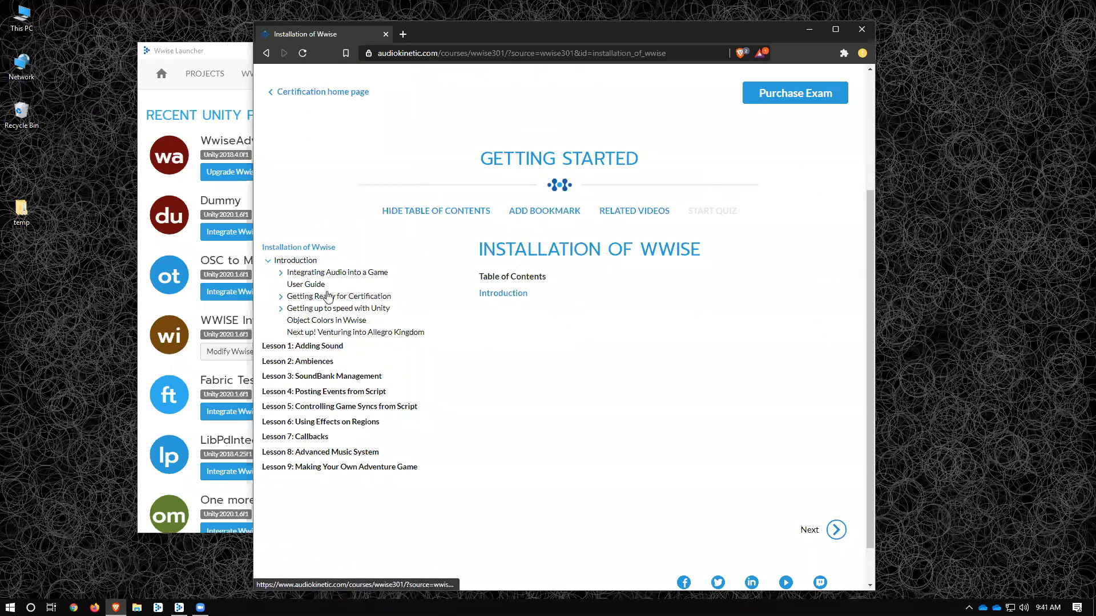
click(281, 296)
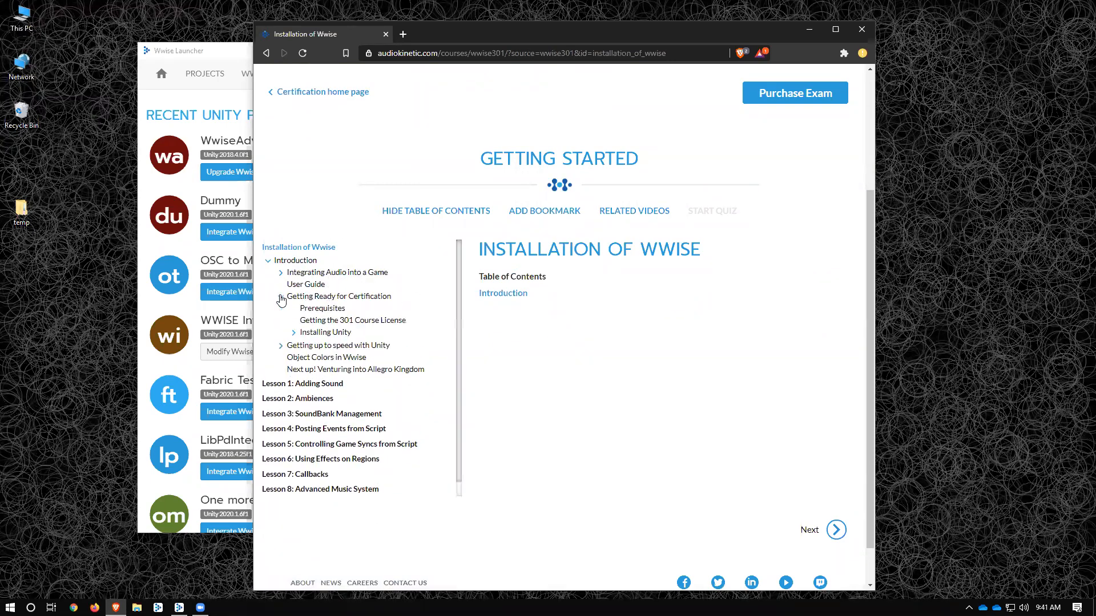
click(342, 323)
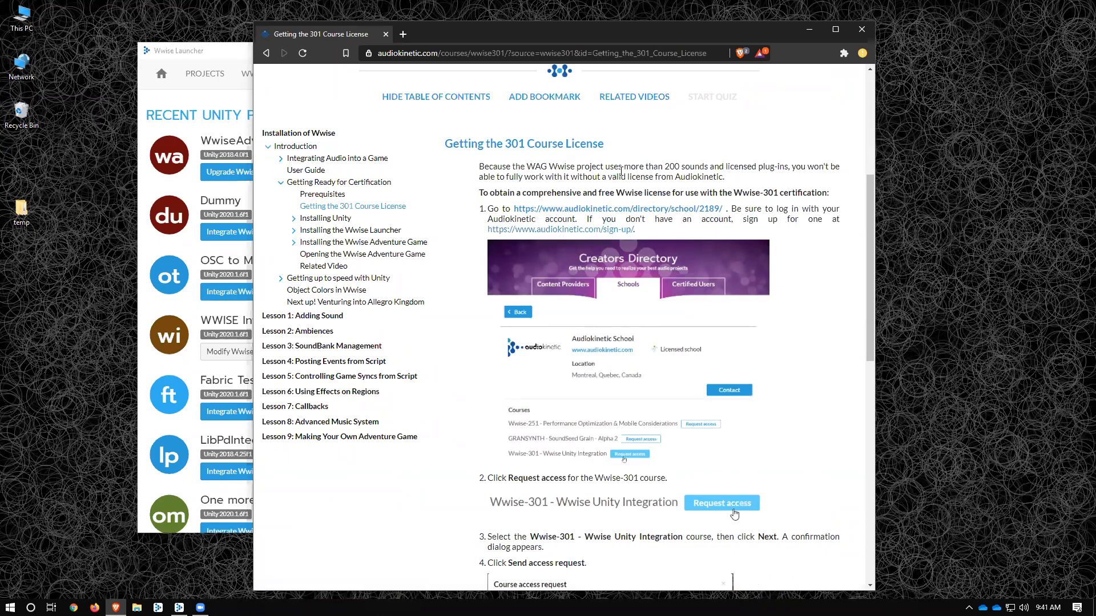
Step: Open the message list of the signed-in Audiokinetic account
scroll(546, 320, up, 5)
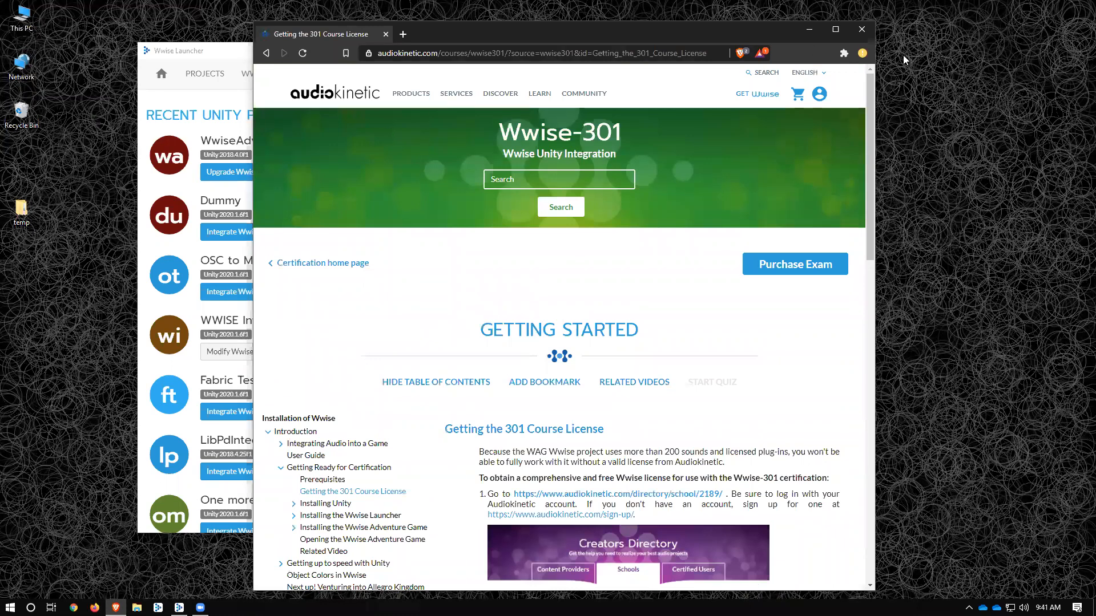
mouse_move(818, 96)
click(779, 145)
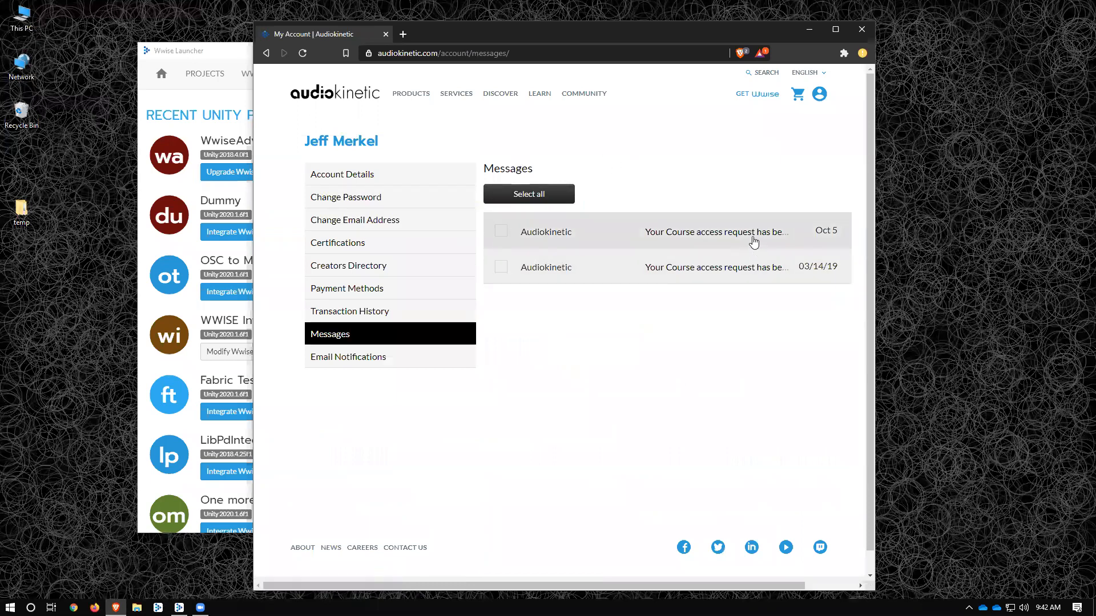
Step: Open the latest course access approval message and follow its Project Licenses link
click(687, 236)
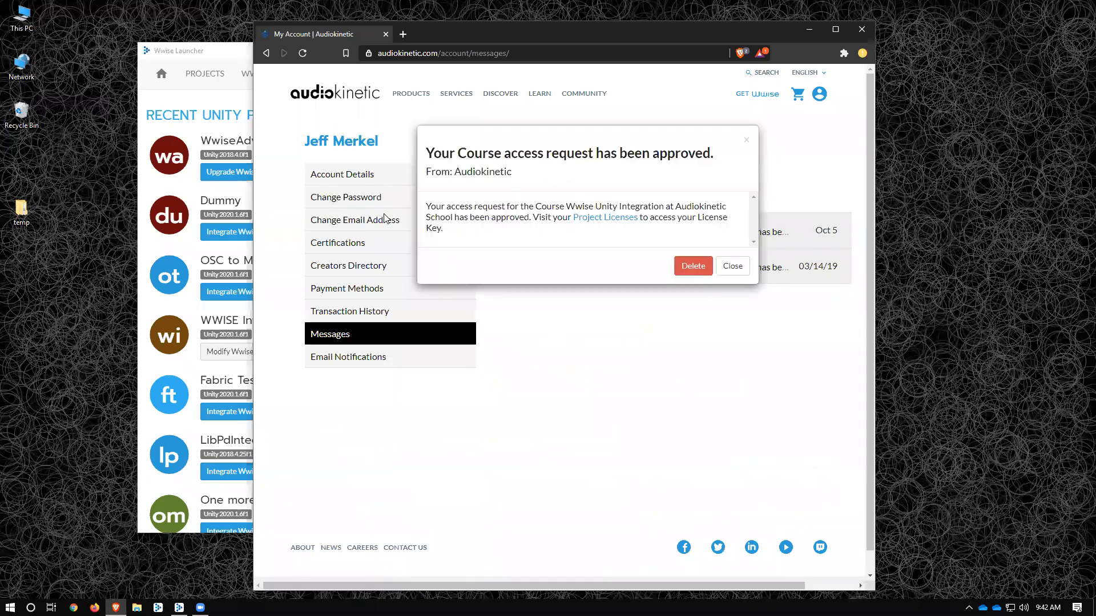
click(735, 266)
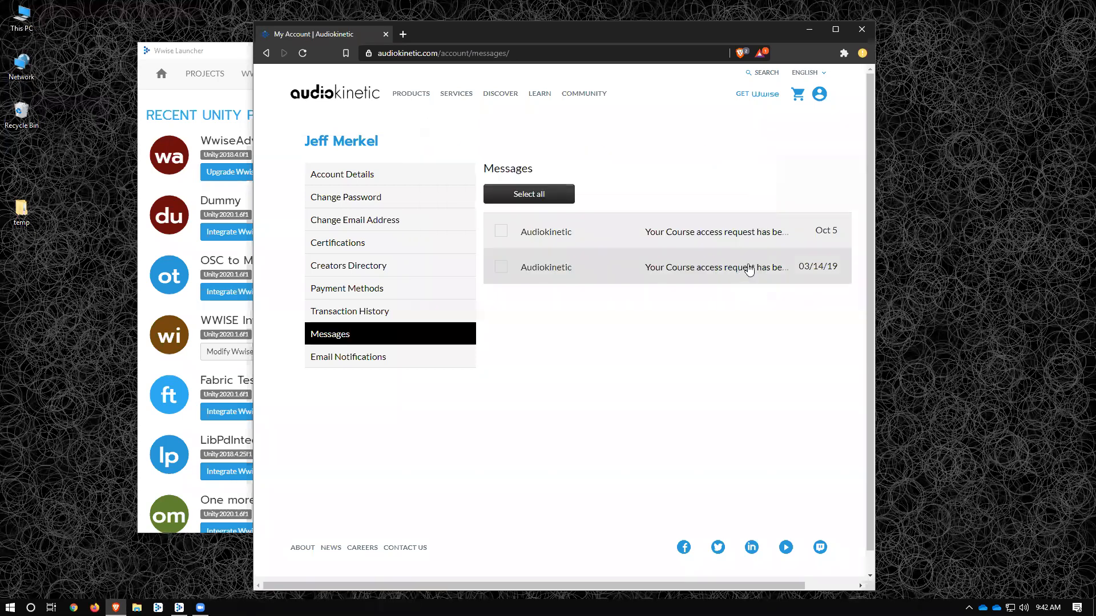
click(754, 231)
click(609, 218)
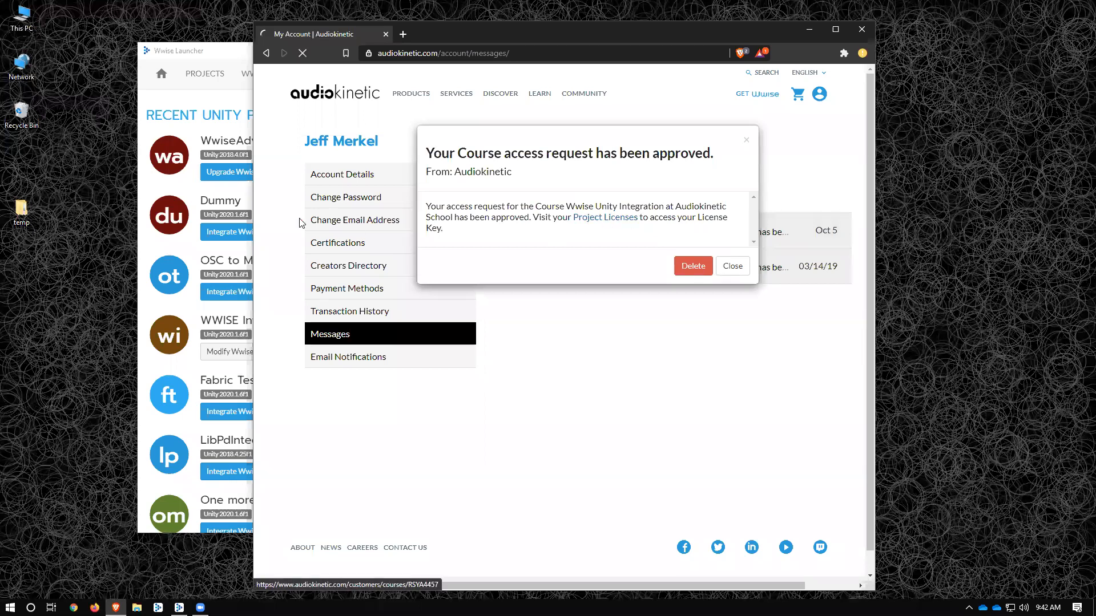
mouse_move(548, 110)
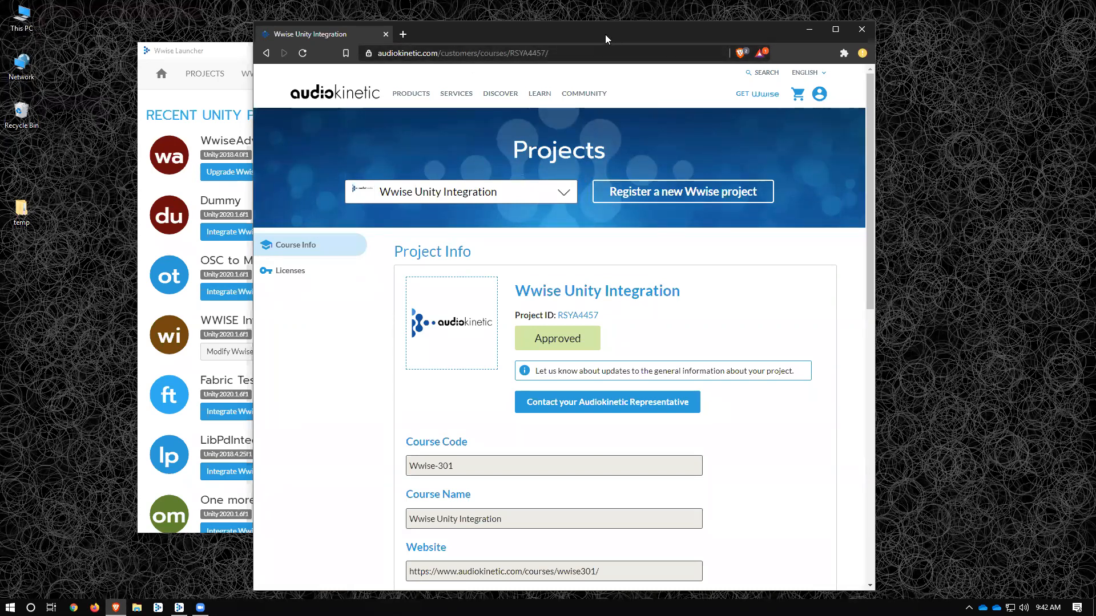
Step: Look through the Wwise Unity Integration course info and open the project's Licenses page
drag(606, 39, 547, 25)
scroll(532, 350, down, 6)
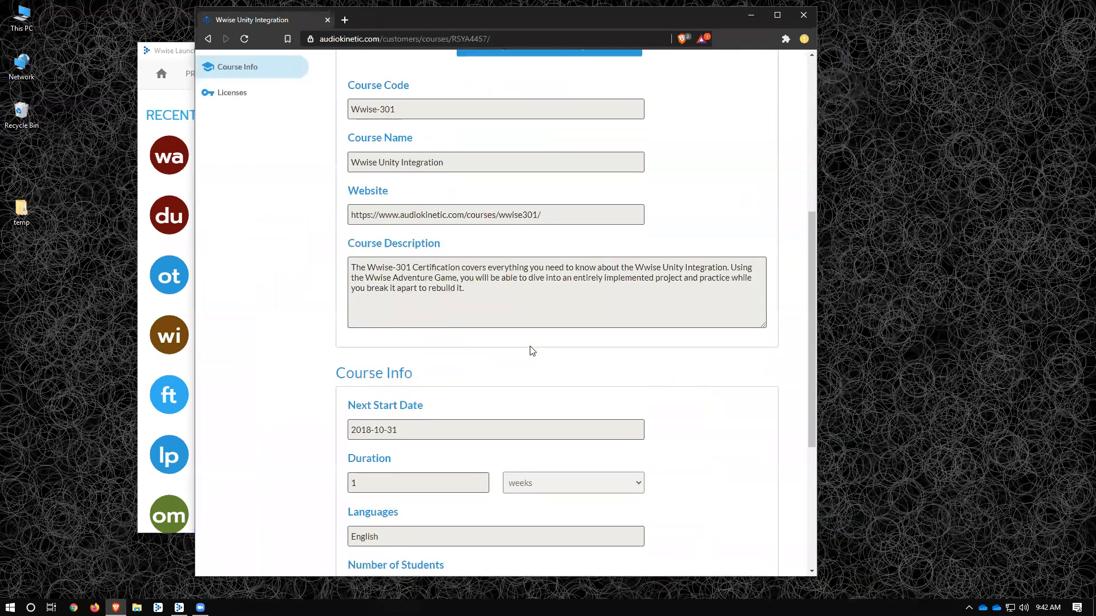
scroll(532, 350, down, 4)
scroll(532, 342, up, 9)
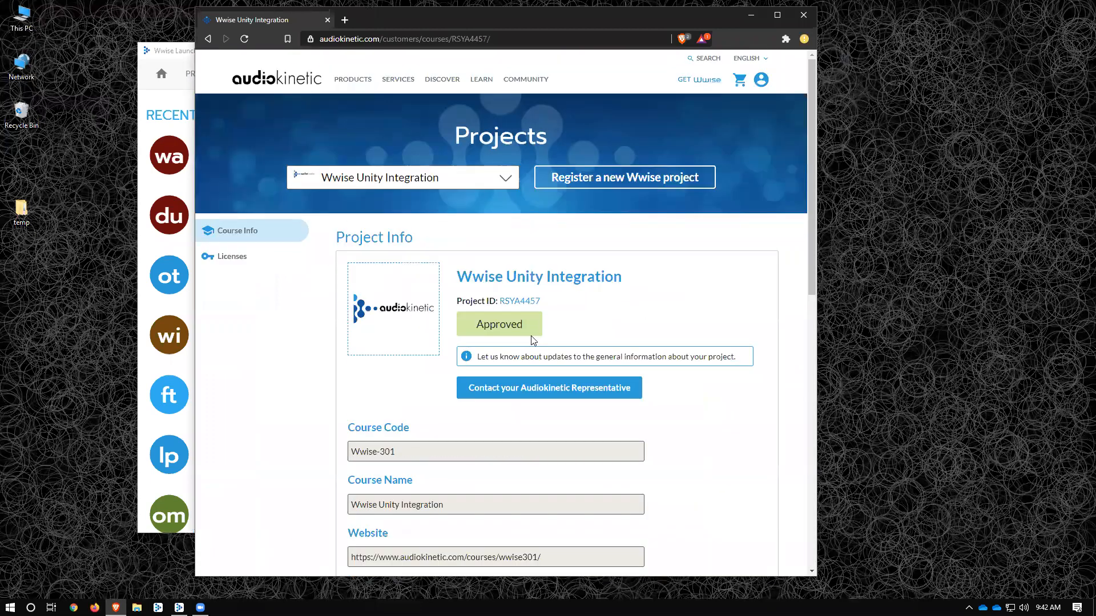
click(260, 275)
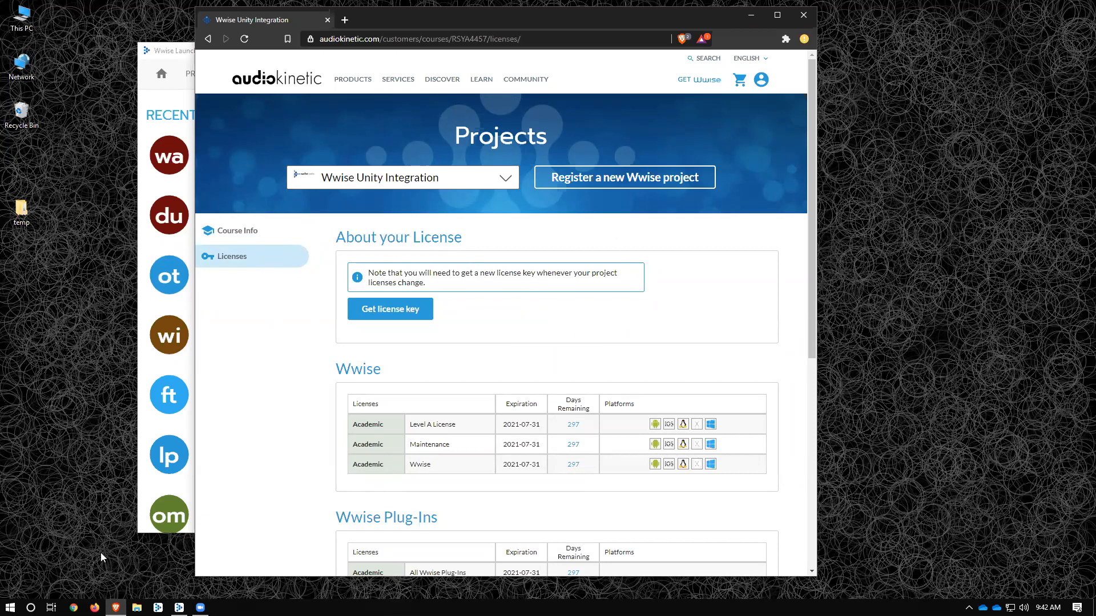
Step: Switch to the Wwise Launcher and open the WwiseAdventureGameSource project in Wwise 2019.2.6.7381
click(179, 607)
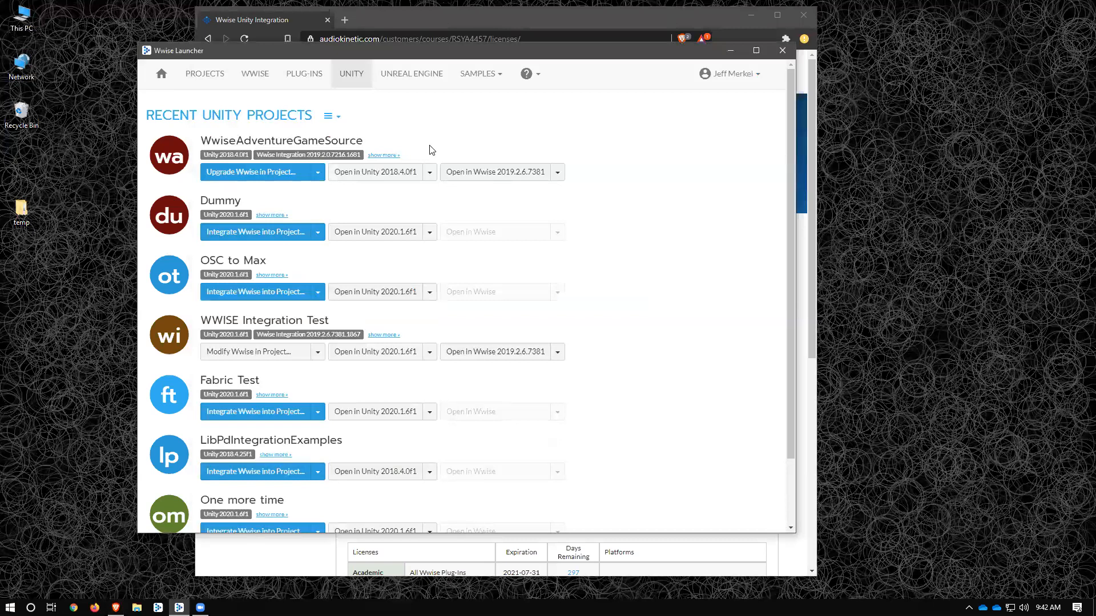
click(499, 180)
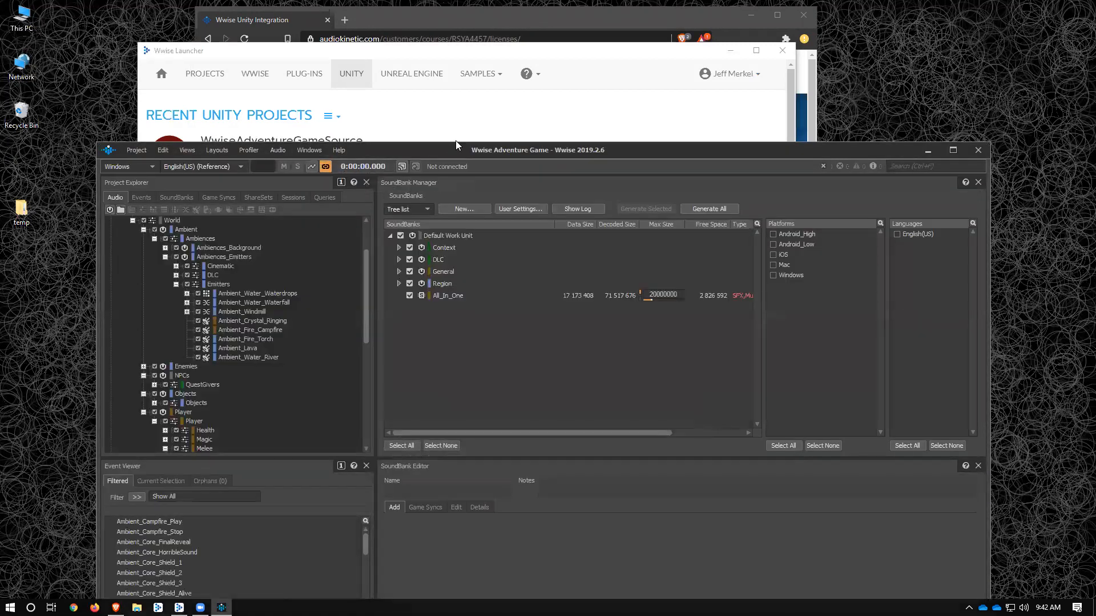
drag(448, 146, 407, 27)
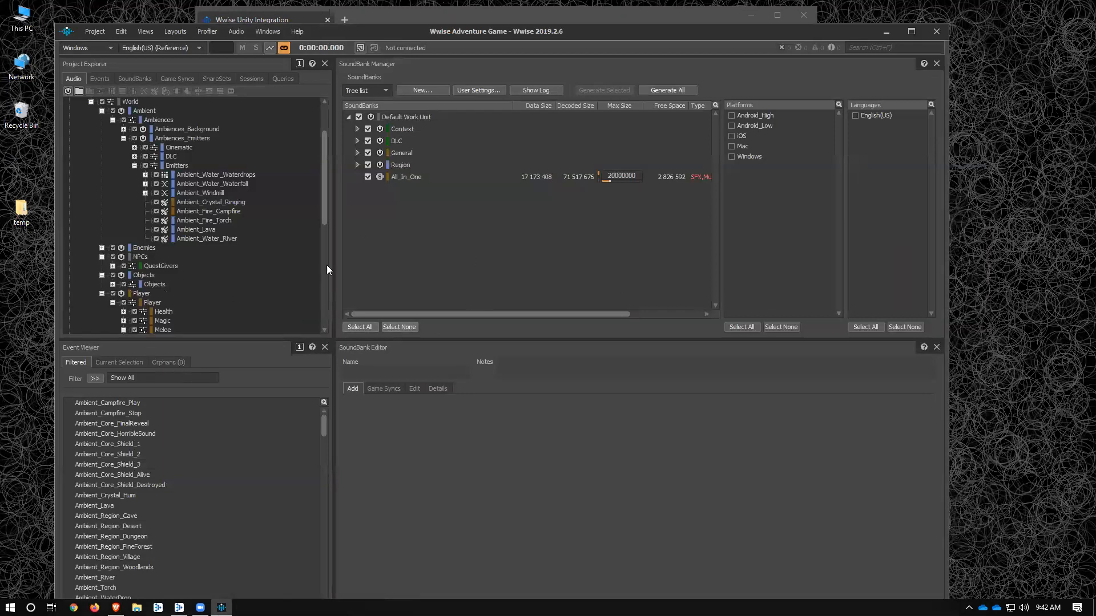
click(94, 32)
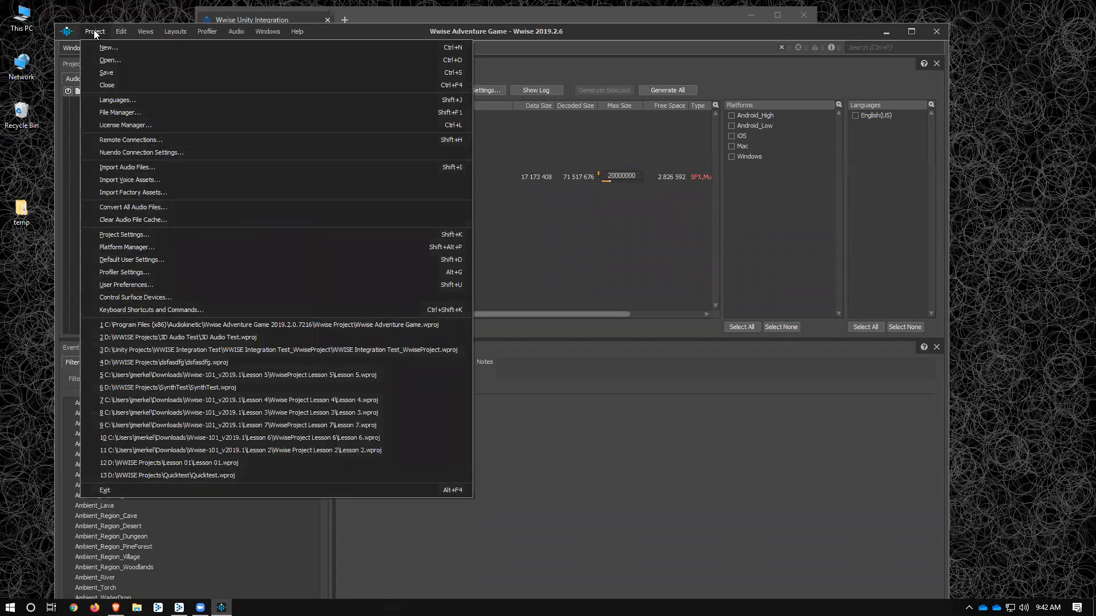
click(165, 233)
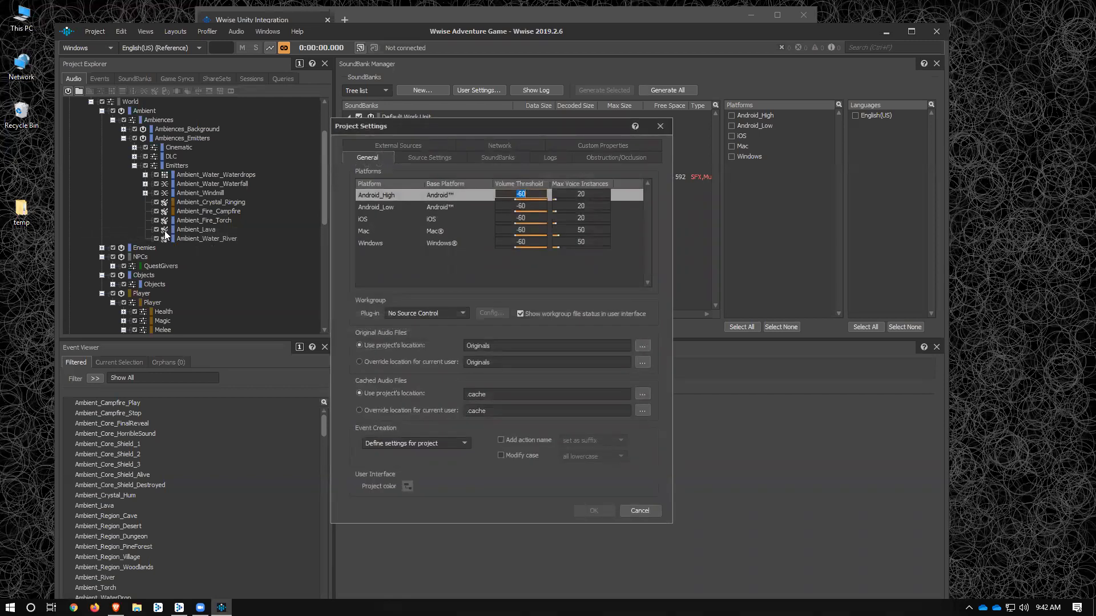
click(639, 510)
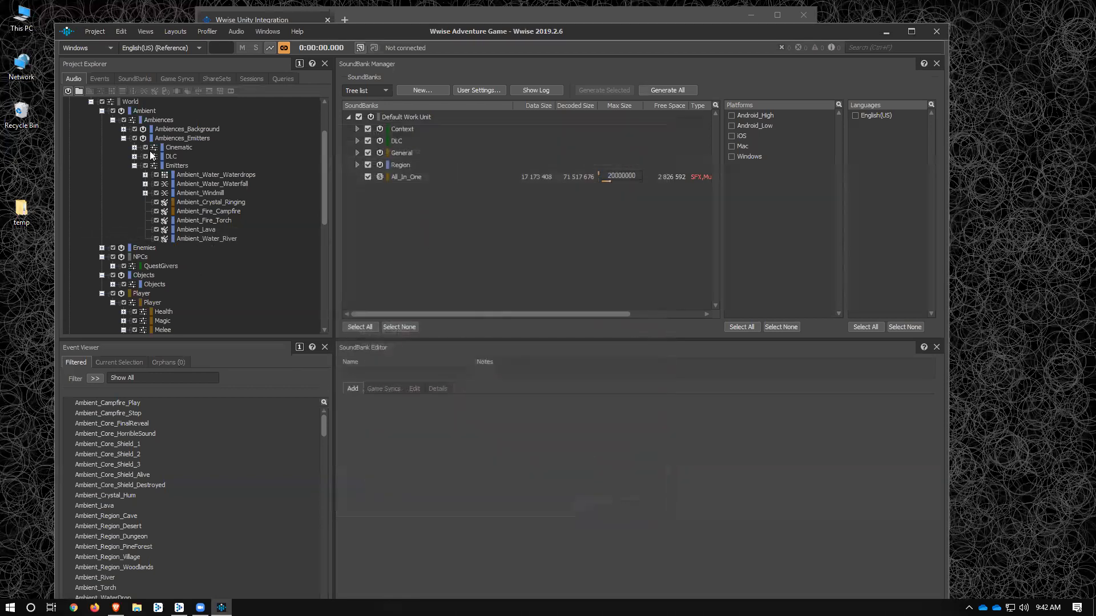
click(97, 32)
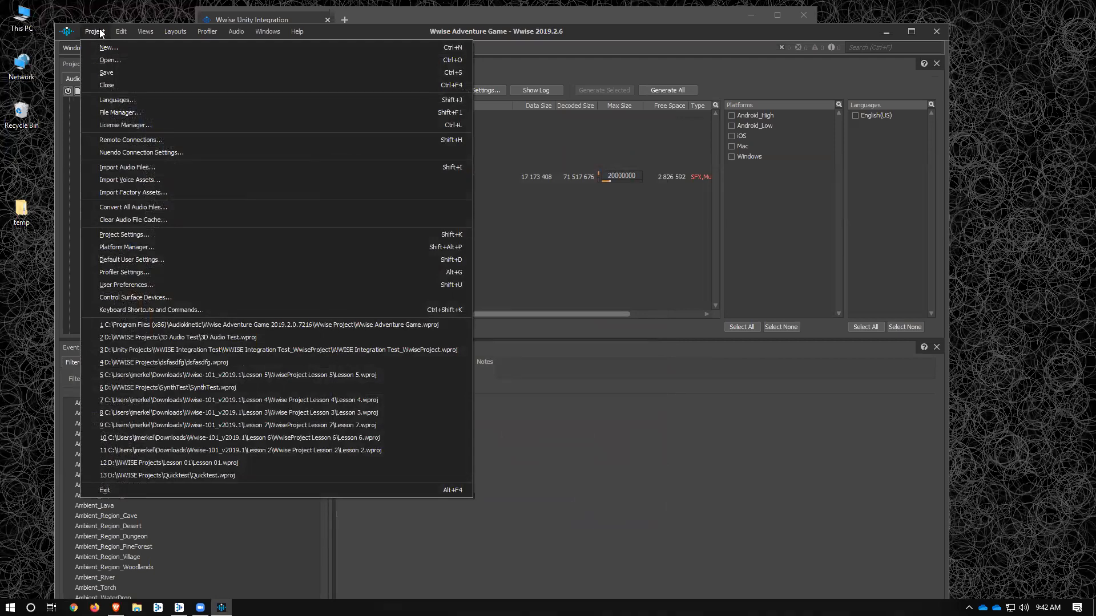
click(97, 31)
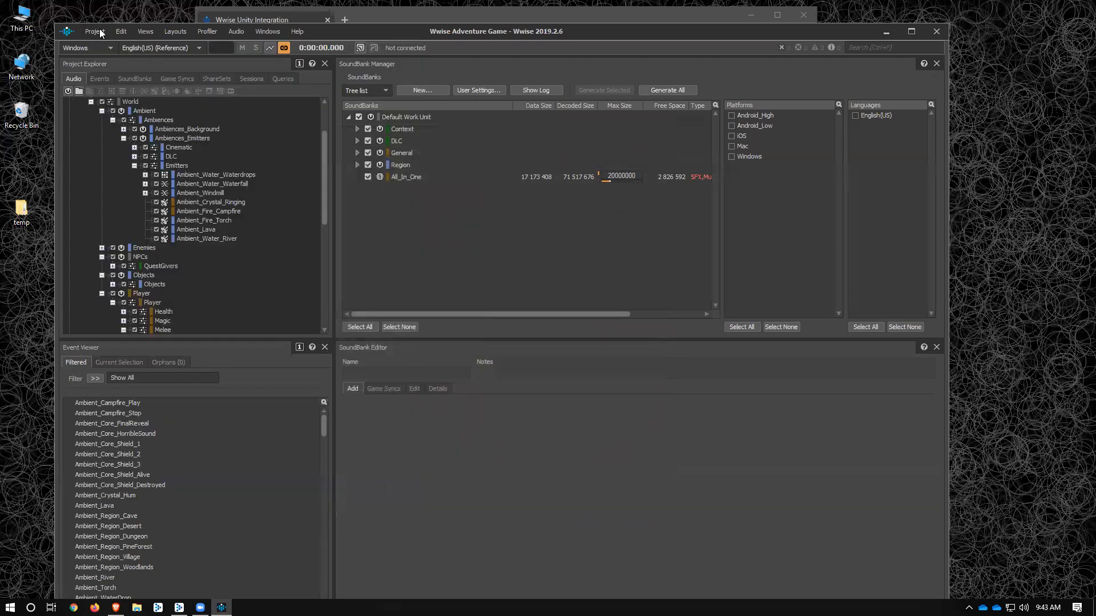
Step: Review the installed project licenses in the License Manager alongside the website's Licenses page, and close the License Manager
click(97, 32)
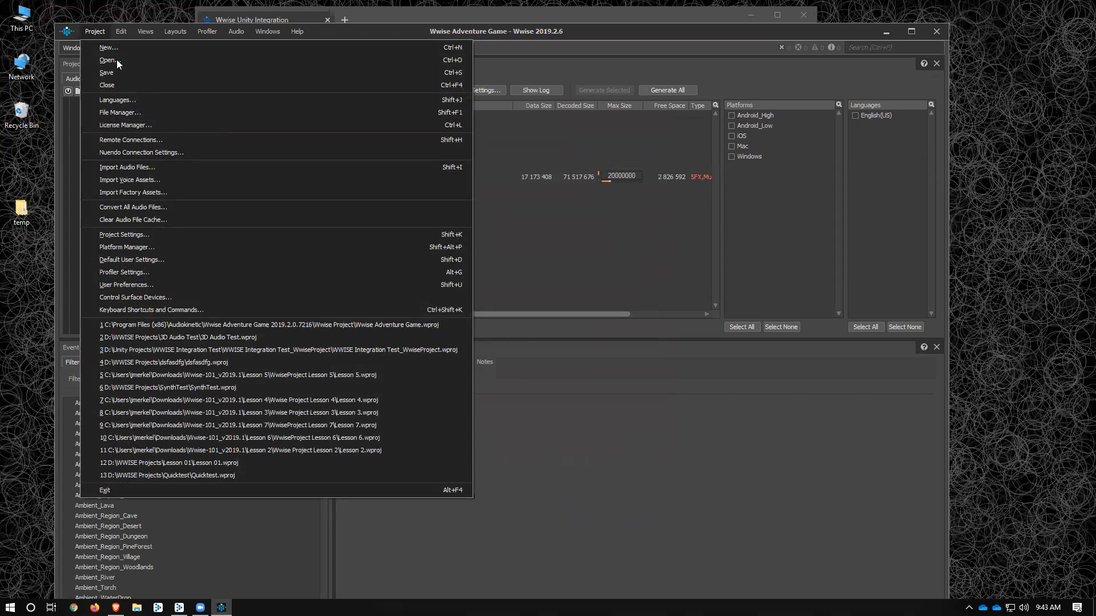
click(257, 126)
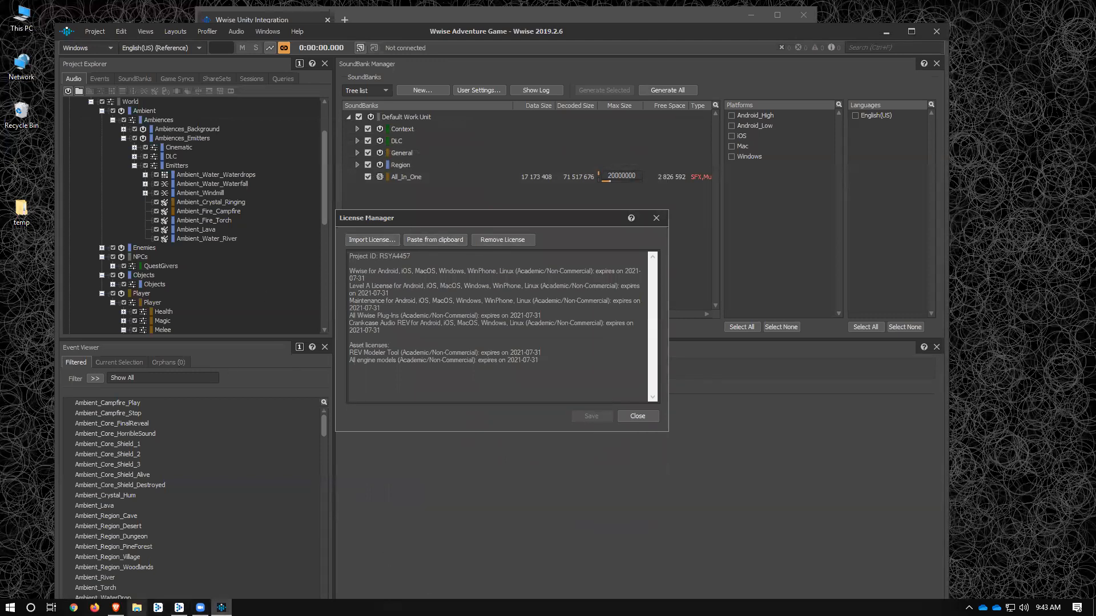
click(116, 608)
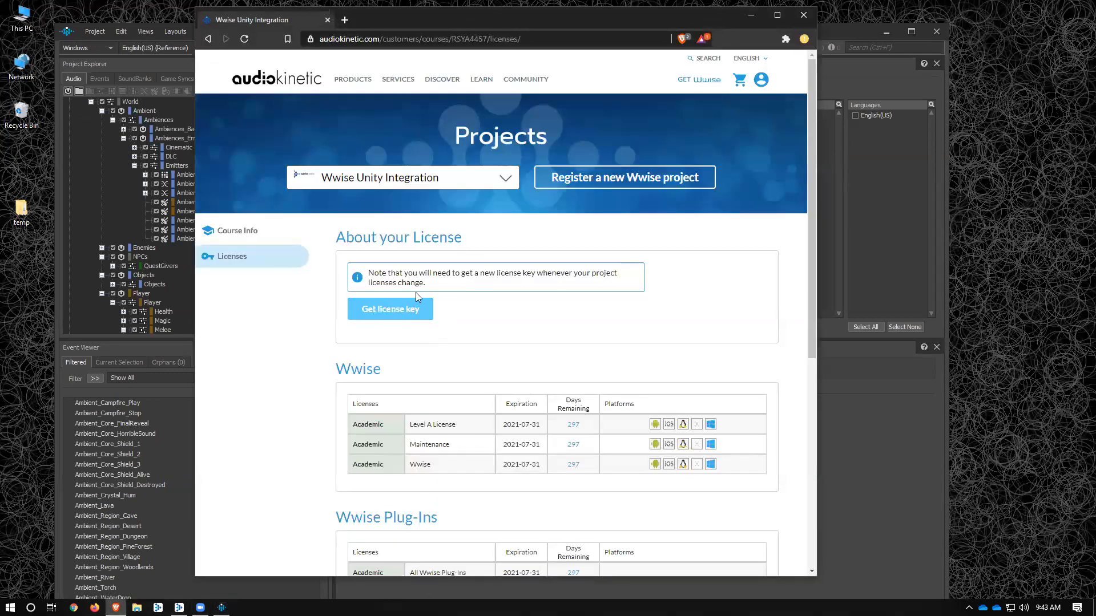
click(855, 65)
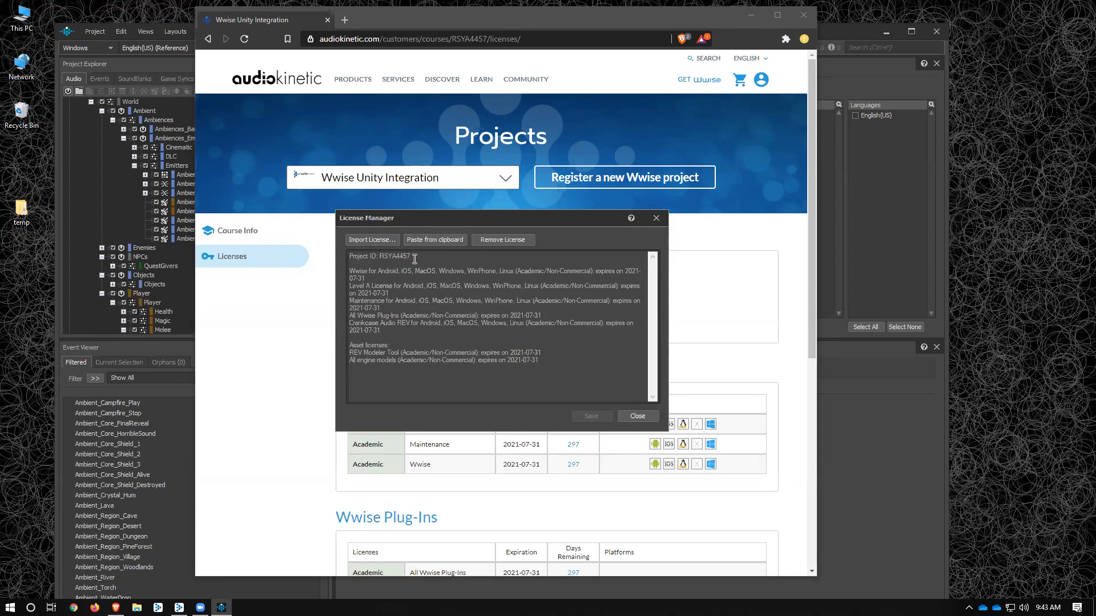
click(646, 415)
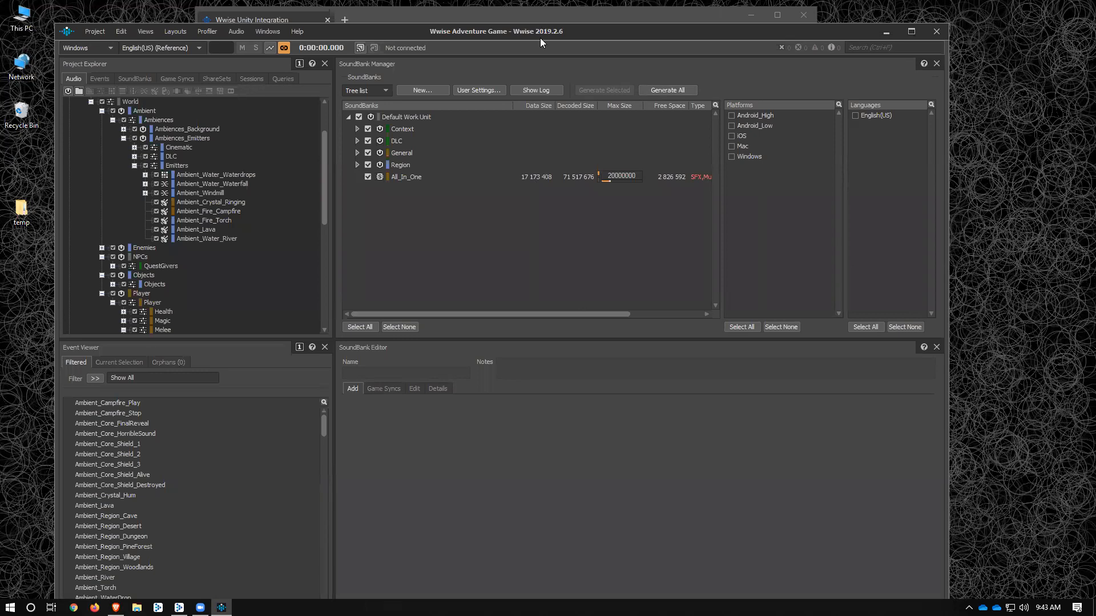
click(553, 66)
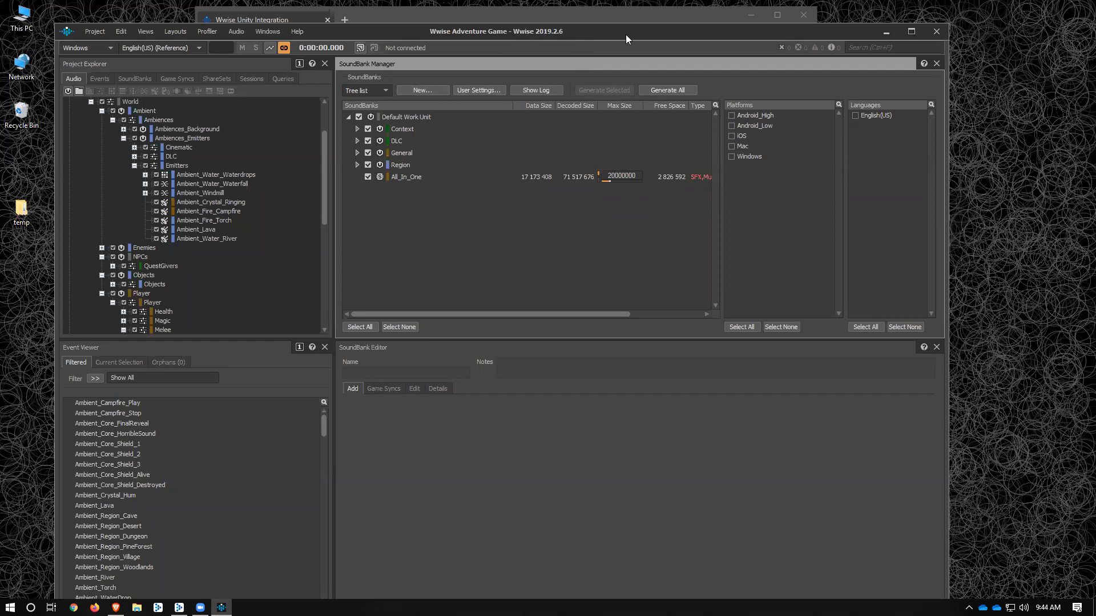
drag(625, 34, 646, 70)
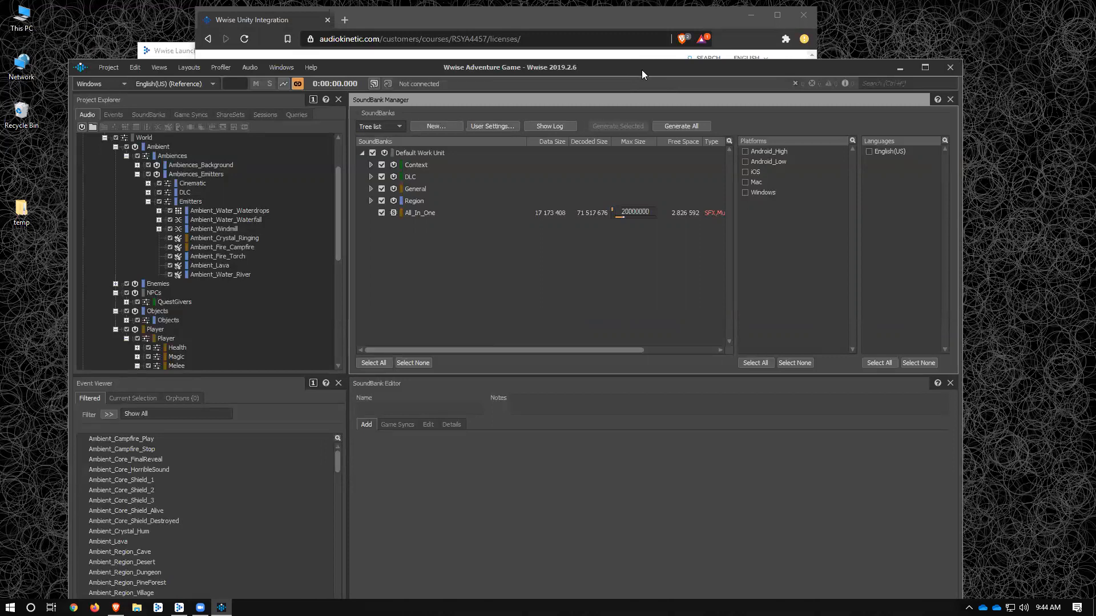
drag(641, 70, 670, 45)
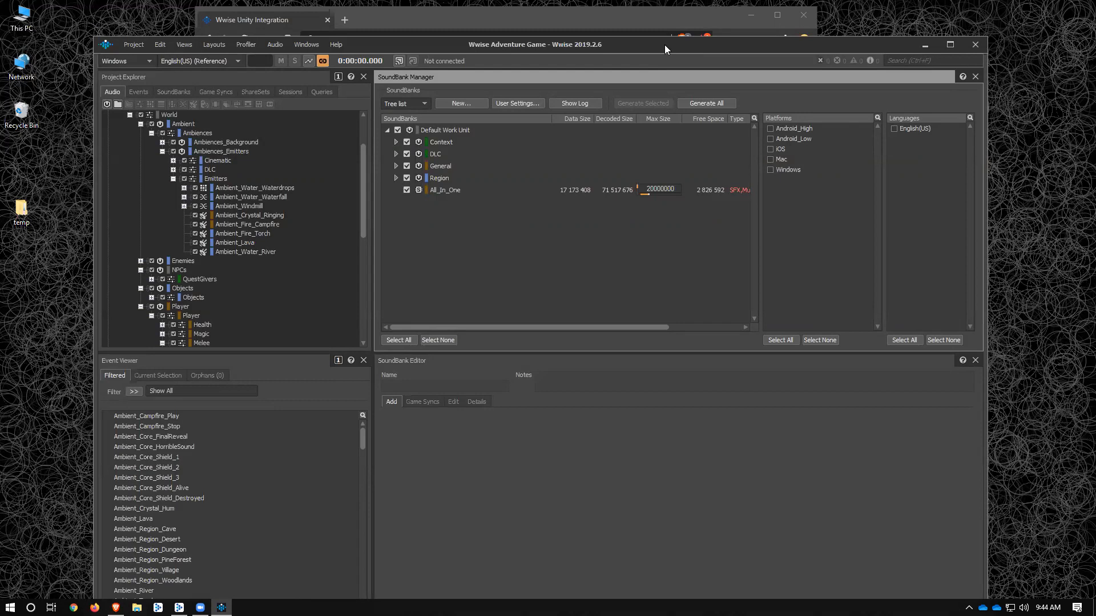
drag(664, 44, 616, 35)
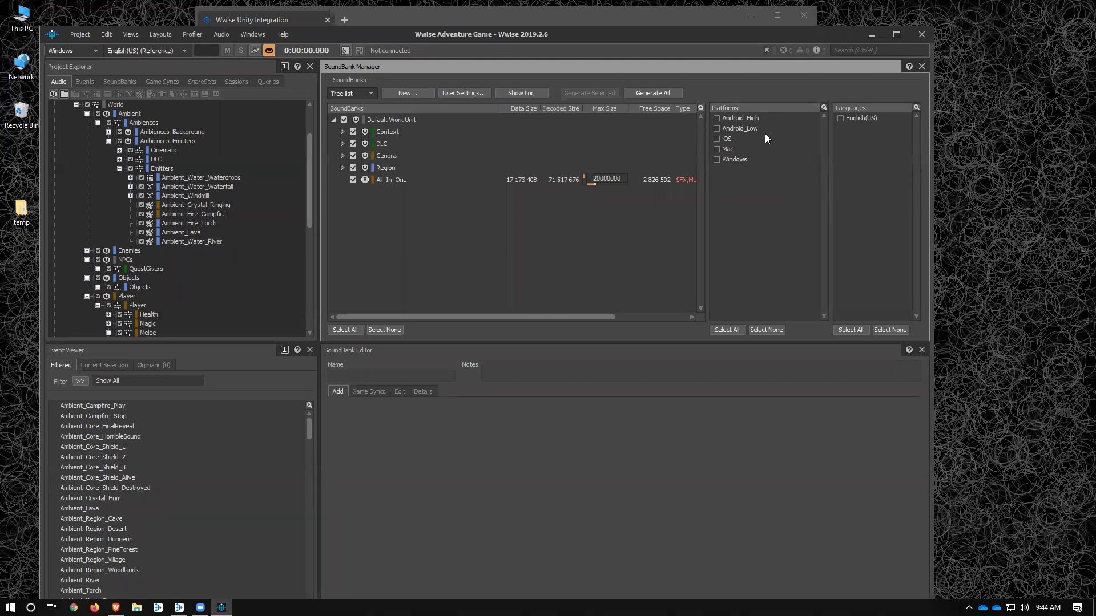
Step: Check the target platforms available in the Wwise Adventure Game project, keeping Windows active
click(74, 51)
click(68, 92)
click(84, 50)
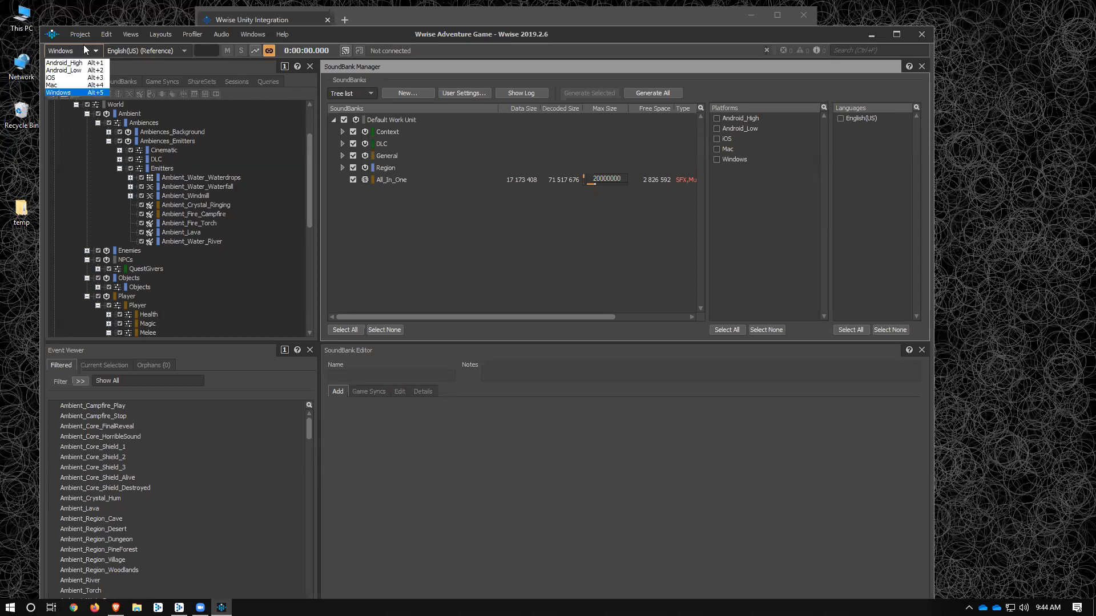
click(408, 33)
drag(353, 34, 710, 84)
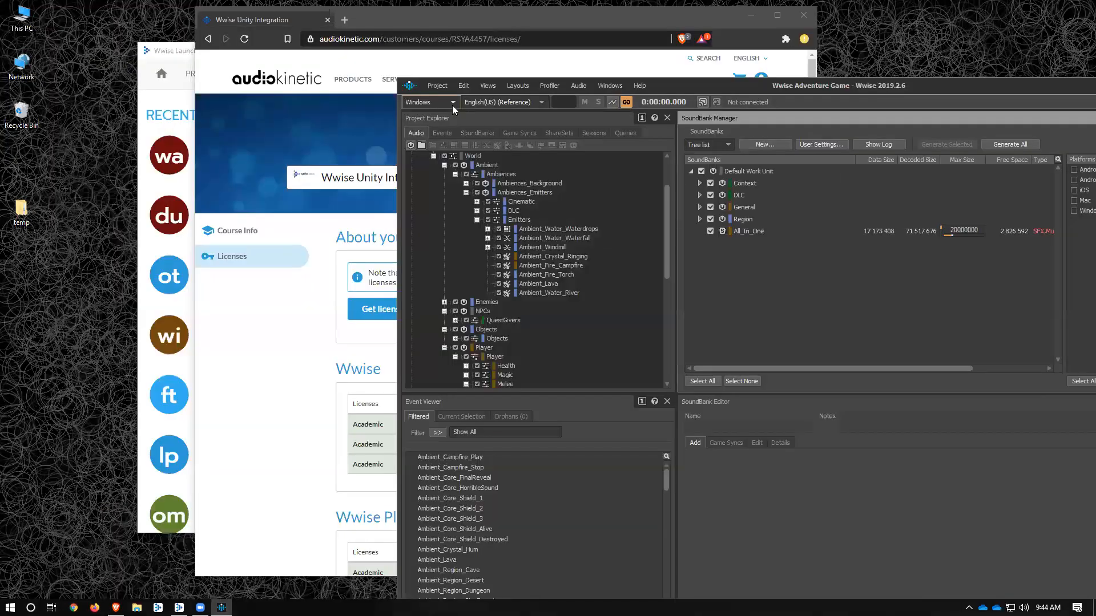
Step: Switch the active platform to iOS and back to Windows
click(452, 102)
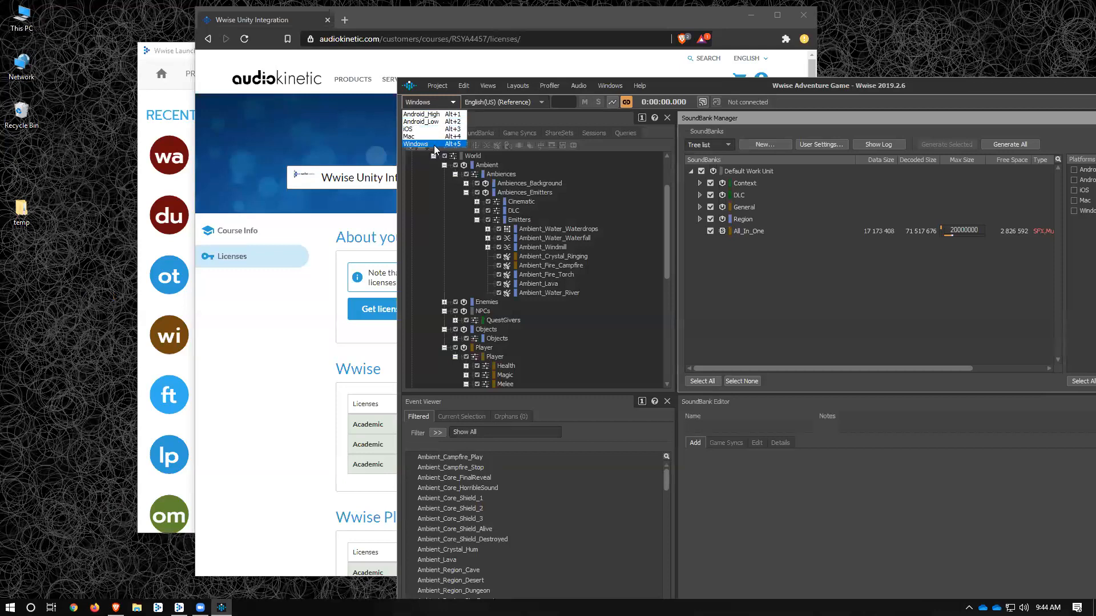
click(438, 129)
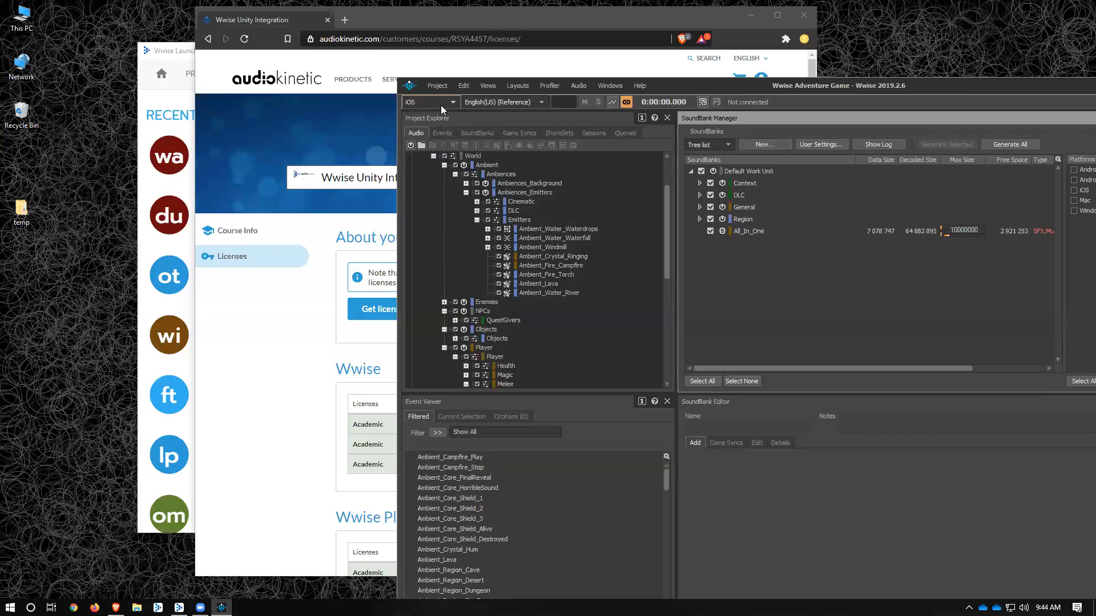
click(443, 104)
click(436, 143)
drag(708, 86, 452, 26)
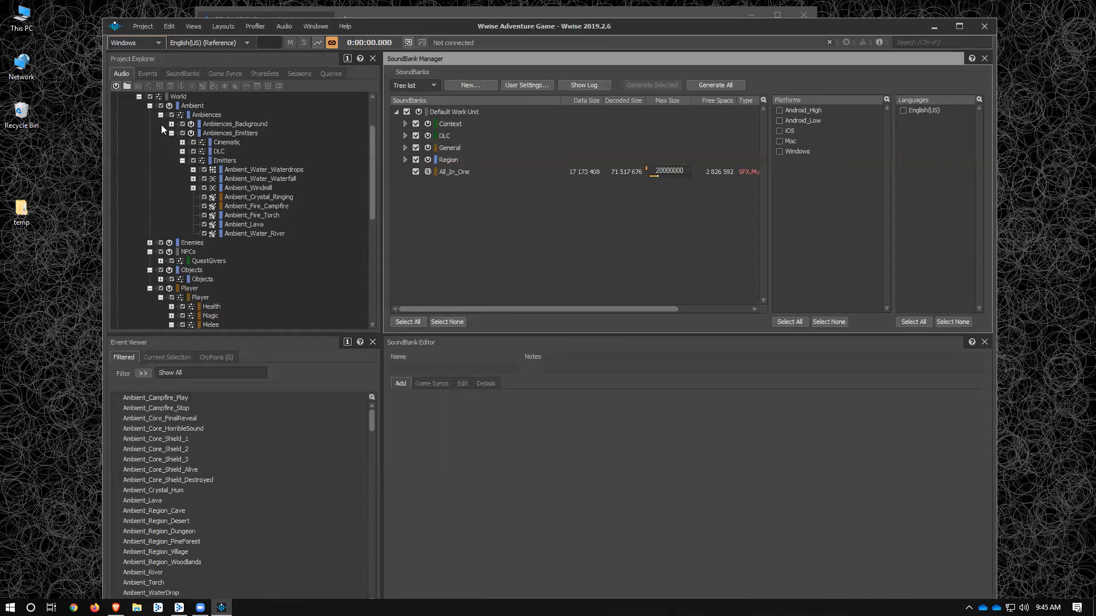
Step: Collapse the Ambient and Player work units under World in the project's audio hierarchy
click(150, 106)
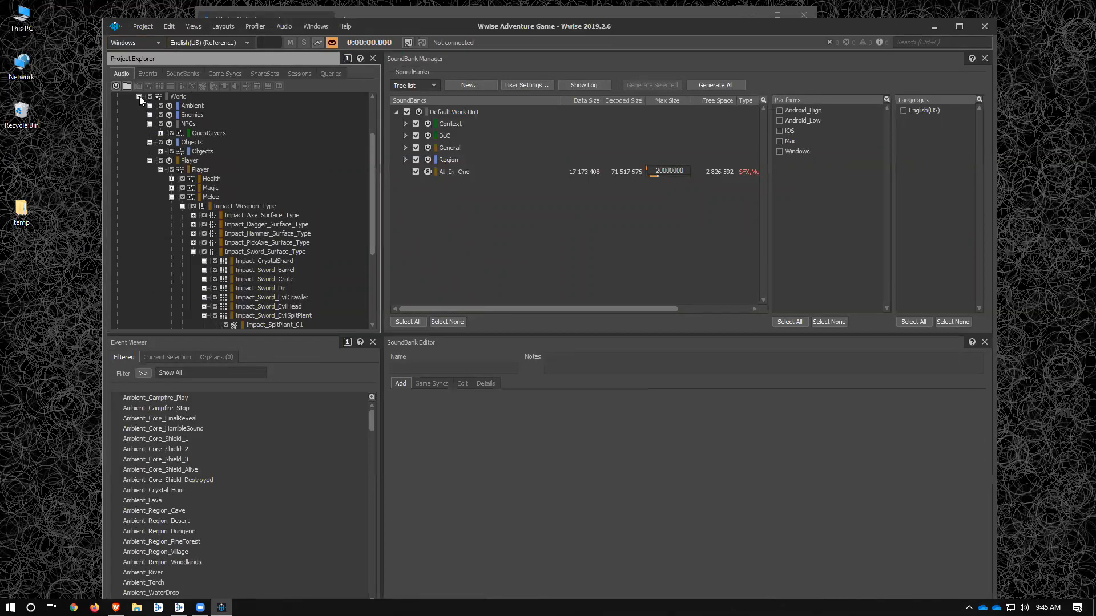
click(150, 160)
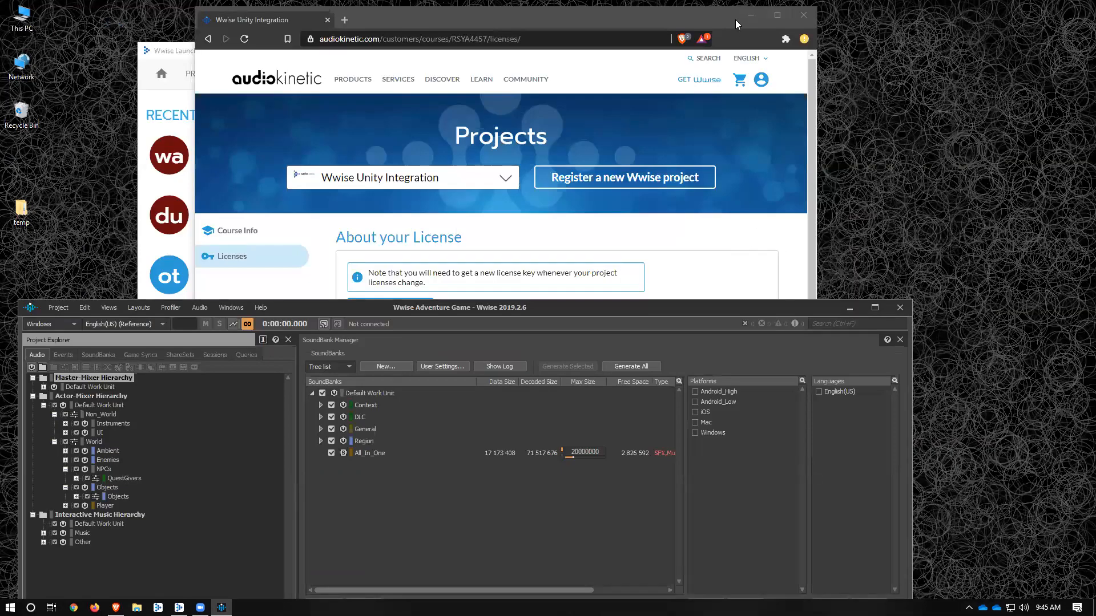
Step: Place the browser's Licenses page above the Wwise window and open the License Manager in Wwise
drag(735, 19, 655, 86)
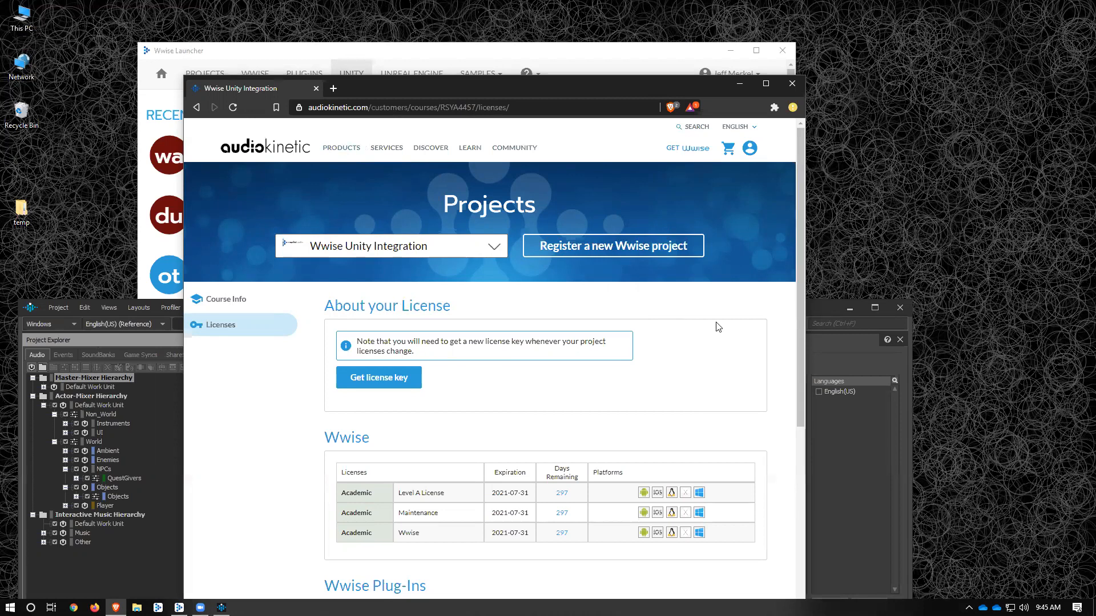
click(59, 308)
mouse_move(96, 309)
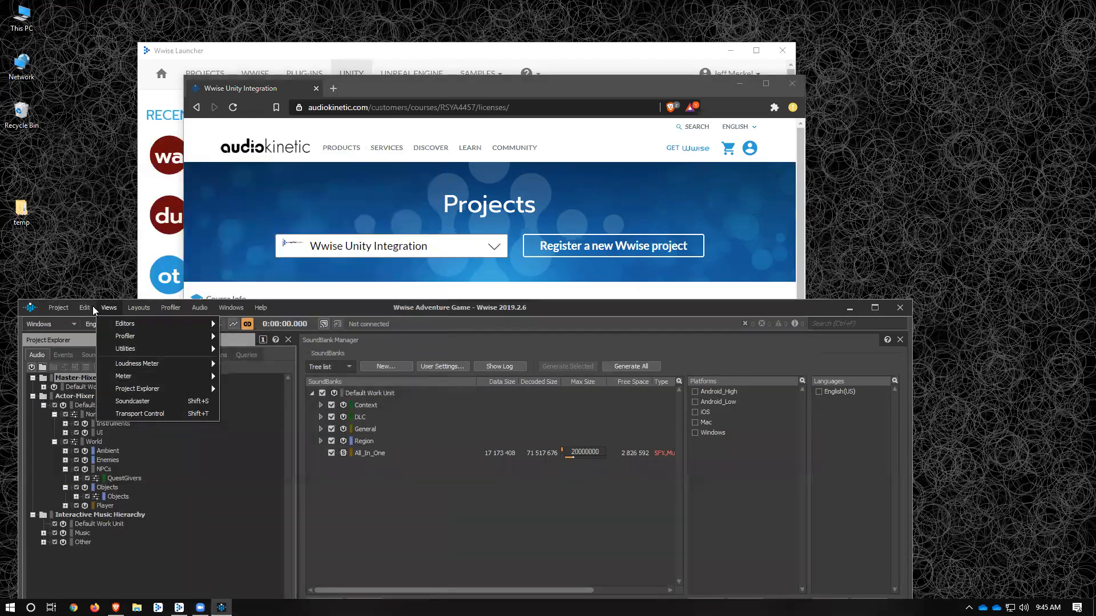
mouse_move(58, 308)
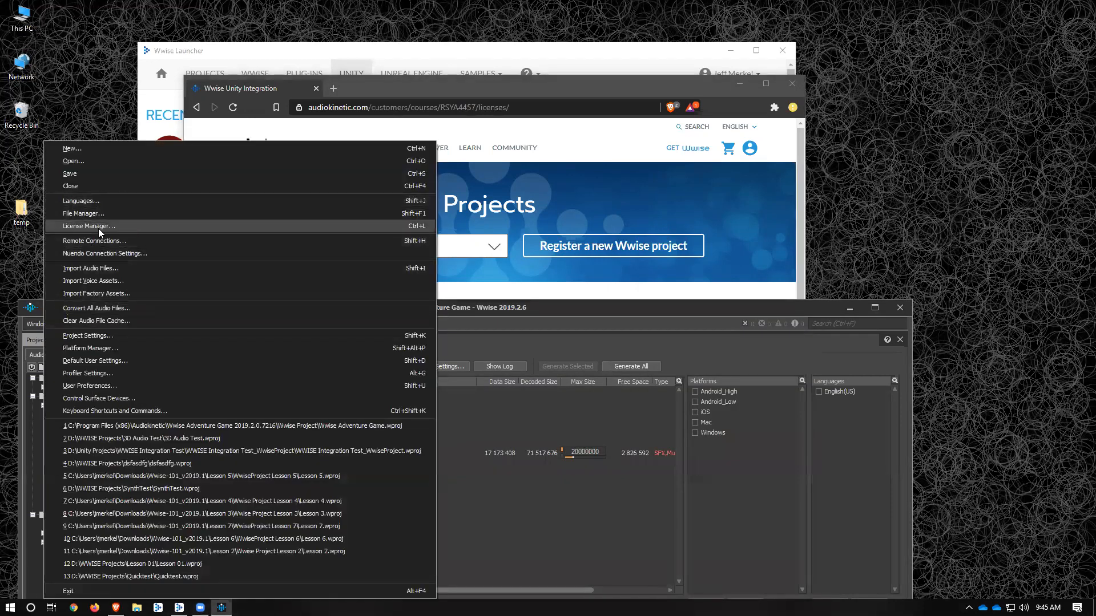
click(225, 227)
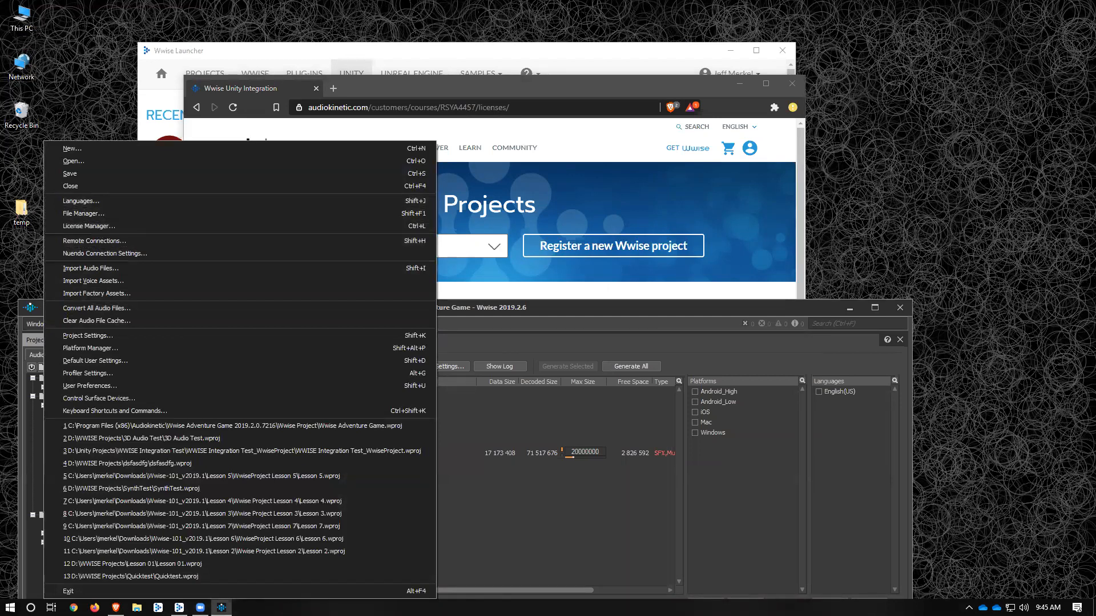
Step: Move the Wwise window aside, bring the Audiokinetic website forward and open its list of Wwise certifications
drag(601, 307, 607, 297)
click(592, 143)
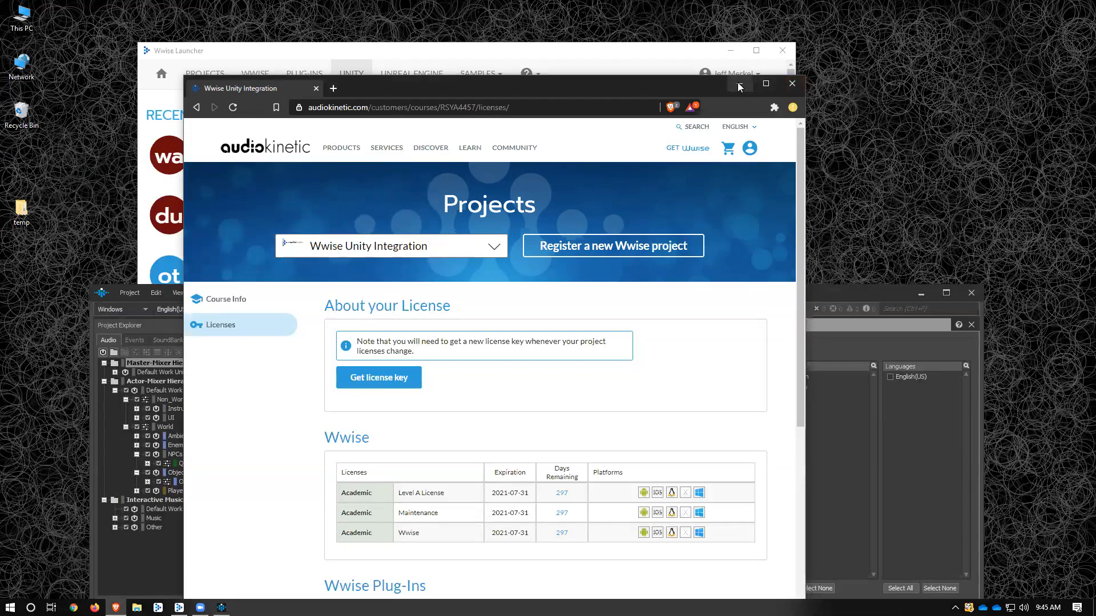
mouse_move(470, 148)
click(475, 187)
scroll(455, 371, down, 6)
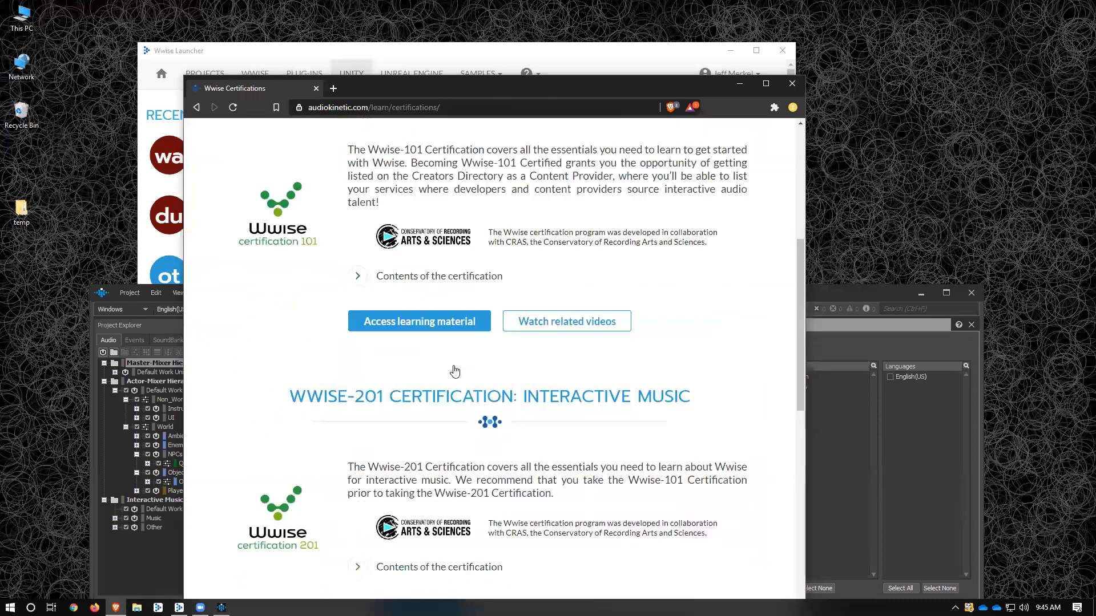
Step: Open the Wwise-251 certification course and look through its lesson overview
scroll(455, 371, down, 5)
click(418, 508)
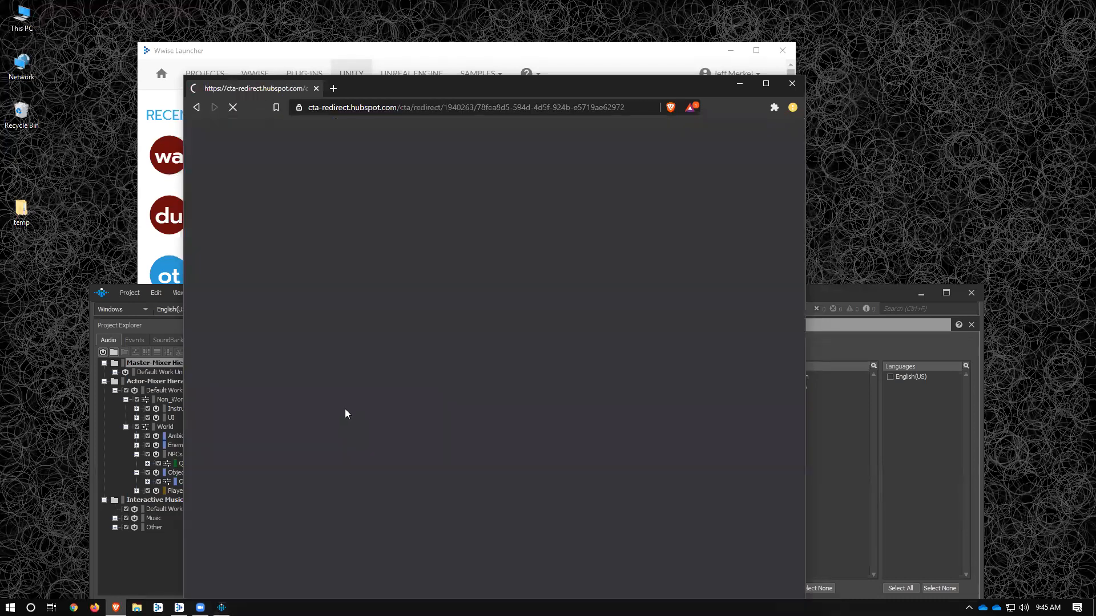
scroll(346, 406, down, 15)
scroll(349, 402, up, 8)
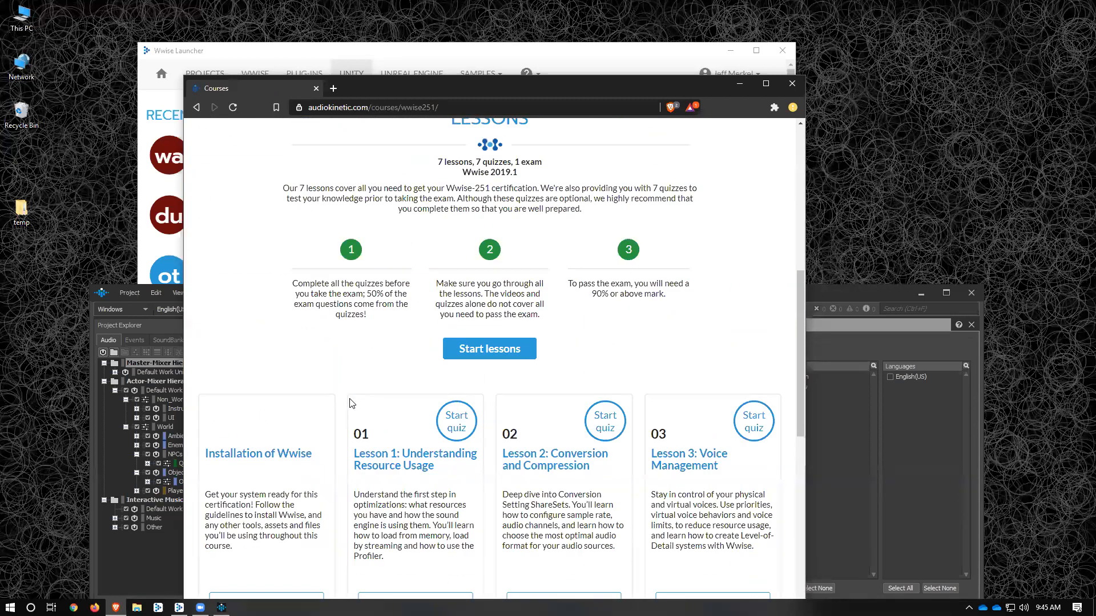
scroll(351, 403, up, 8)
Step: Return to the certifications list and open the Wwise-301 Wwise Unity Integration course
mouse_move(747, 146)
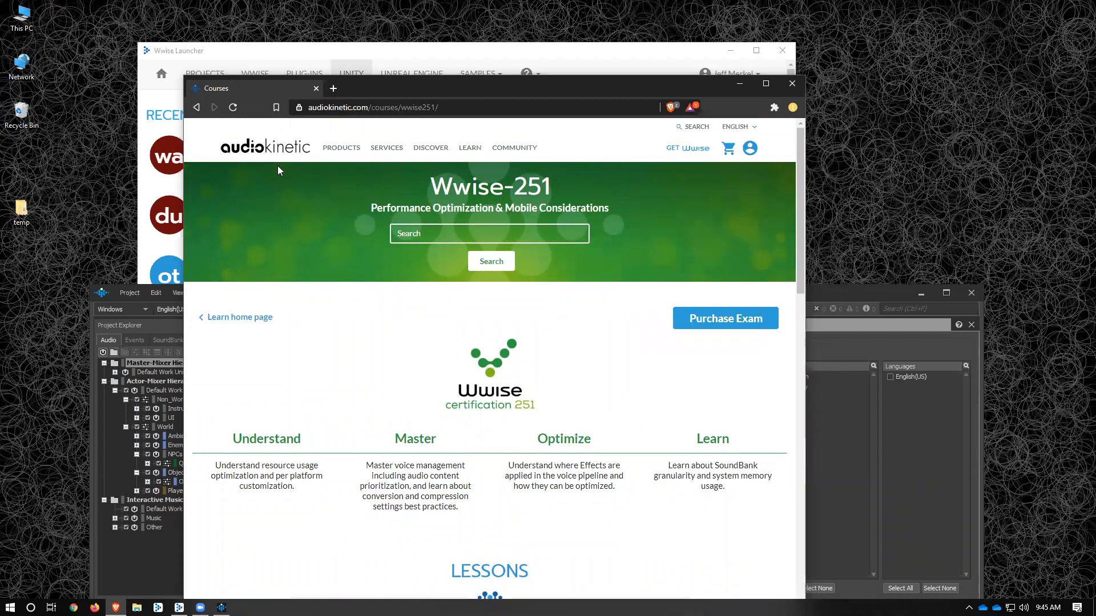
click(198, 108)
scroll(343, 400, down, 5)
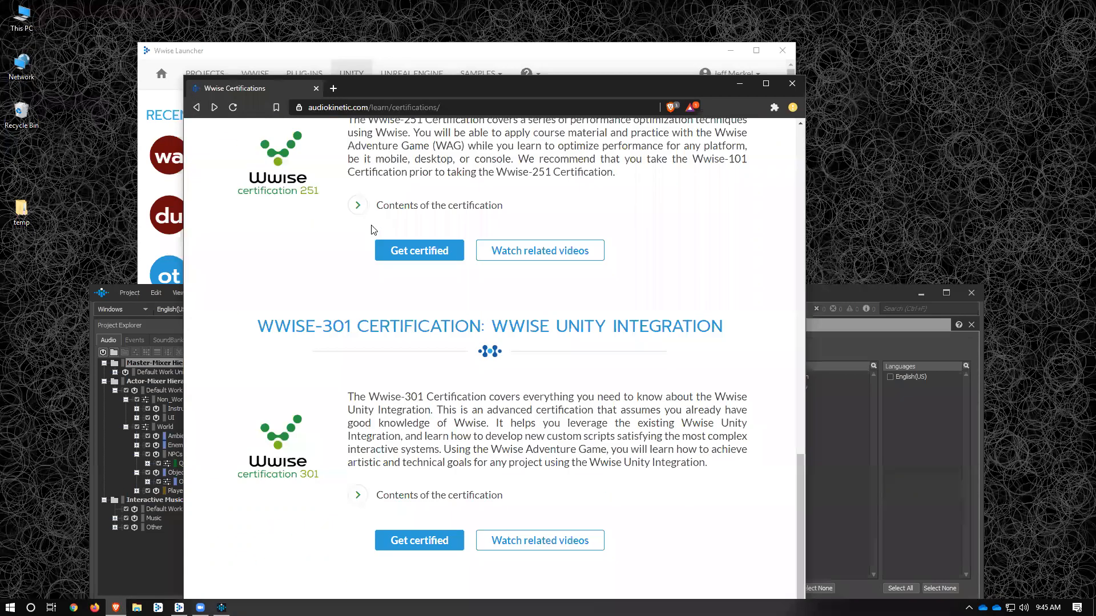
click(410, 514)
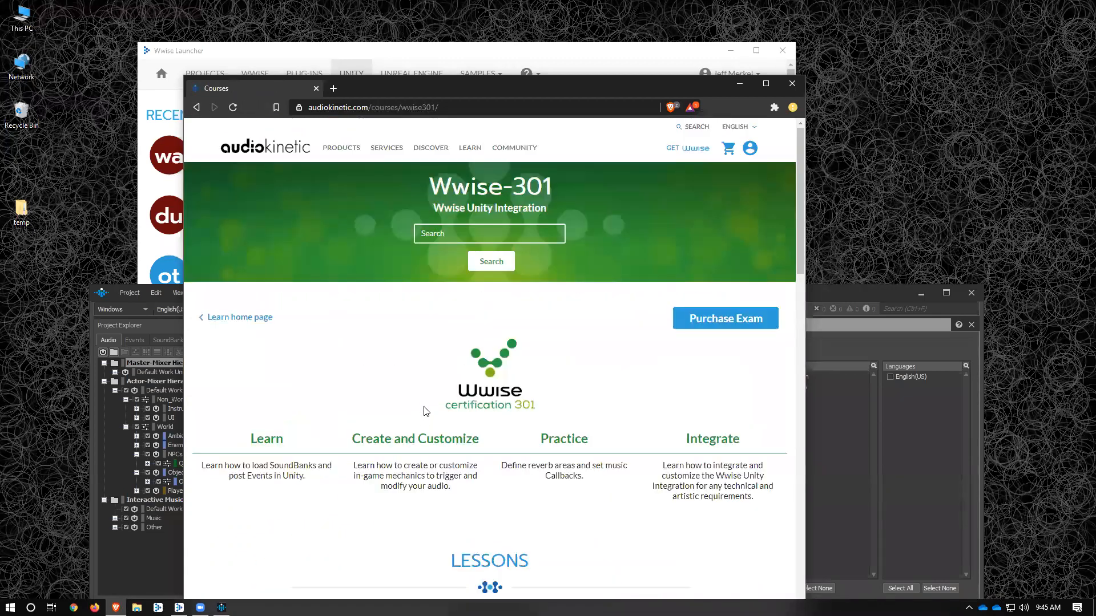
Step: Examine the Wwise-301 course's lesson list, including the lesson topics and quiz progress
scroll(422, 410, down, 7)
scroll(430, 416, down, 2)
scroll(414, 311, down, 1)
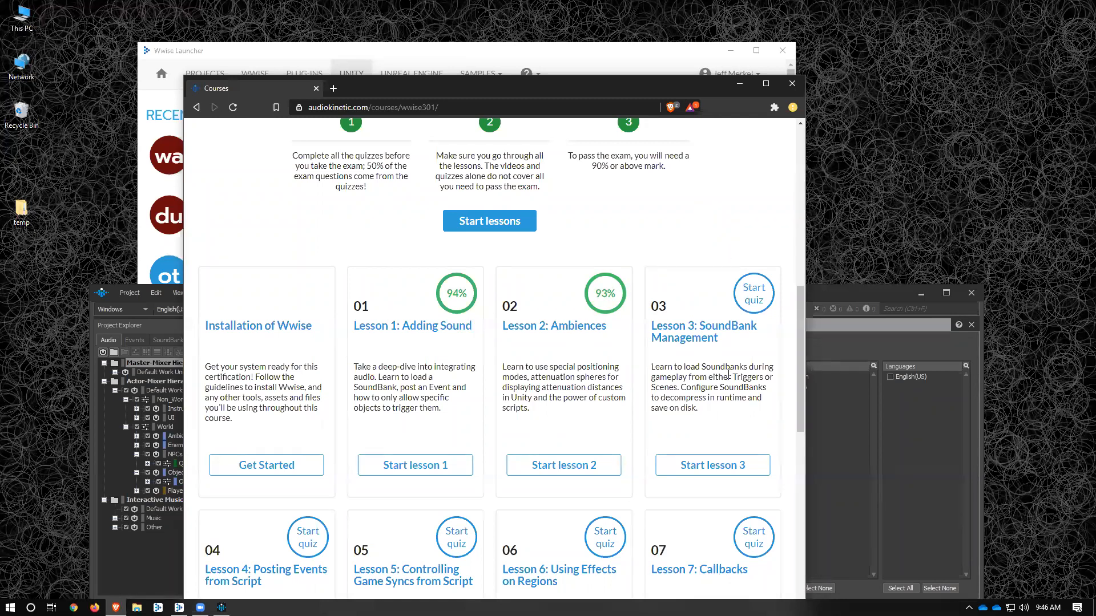
scroll(357, 517, down, 4)
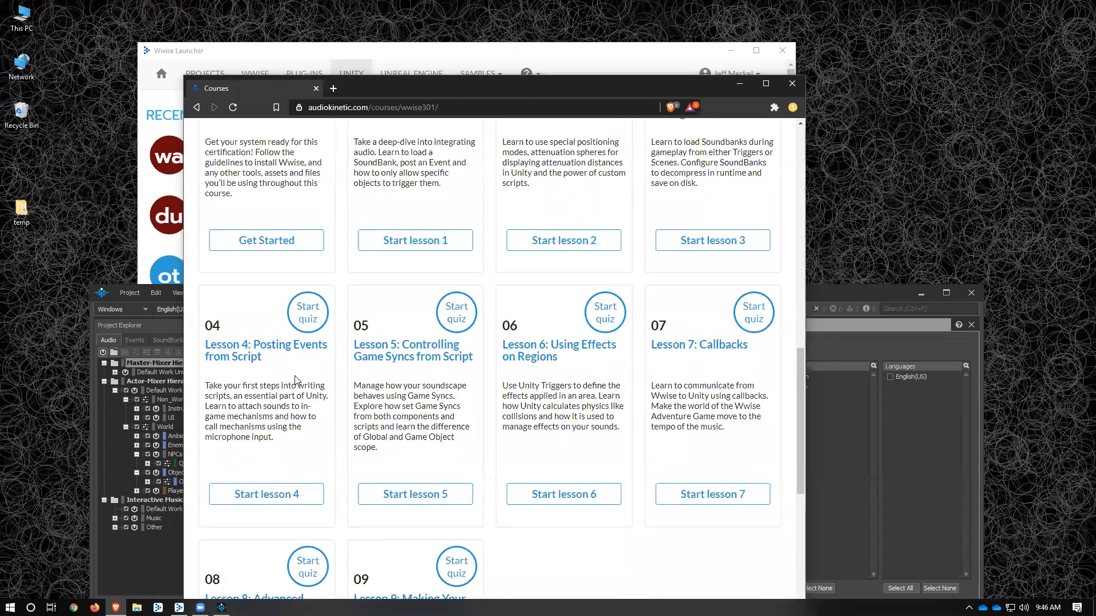
scroll(295, 380, up, 3)
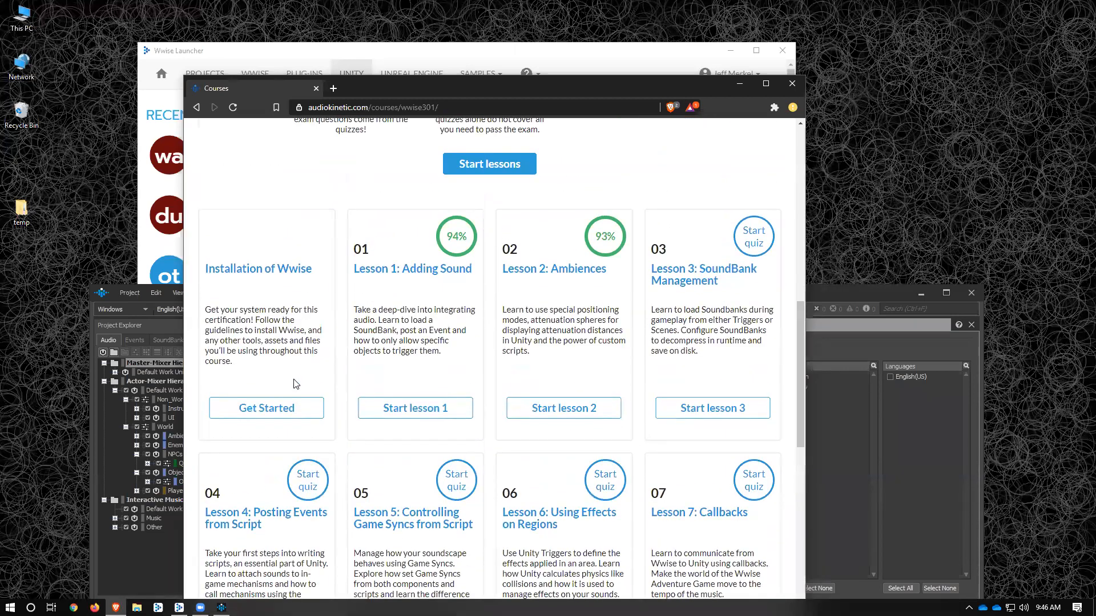
scroll(345, 435, up, 2)
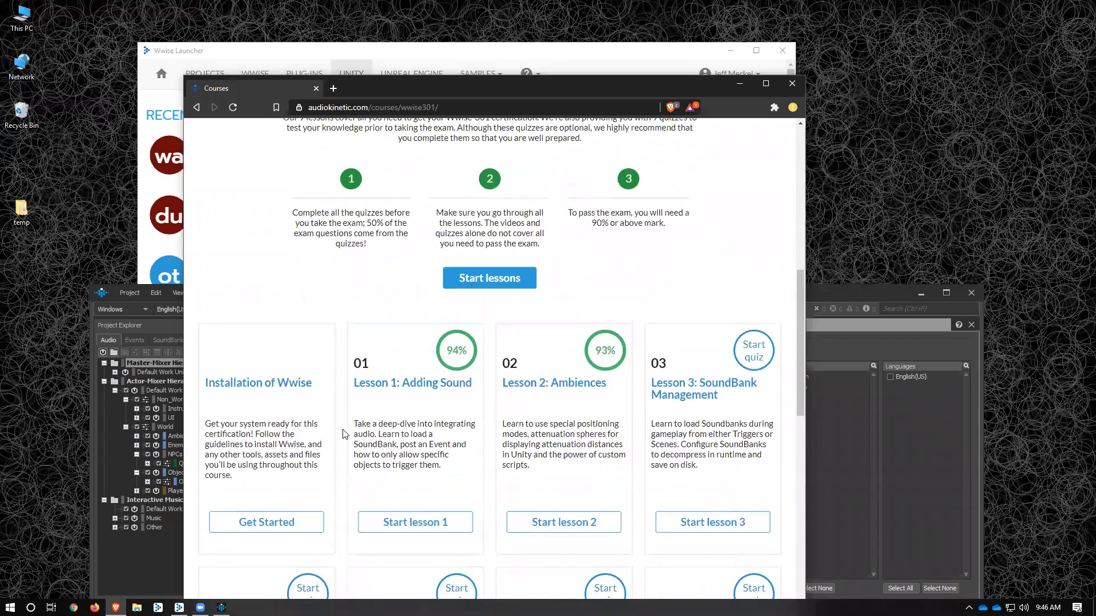
scroll(344, 433, down, 1)
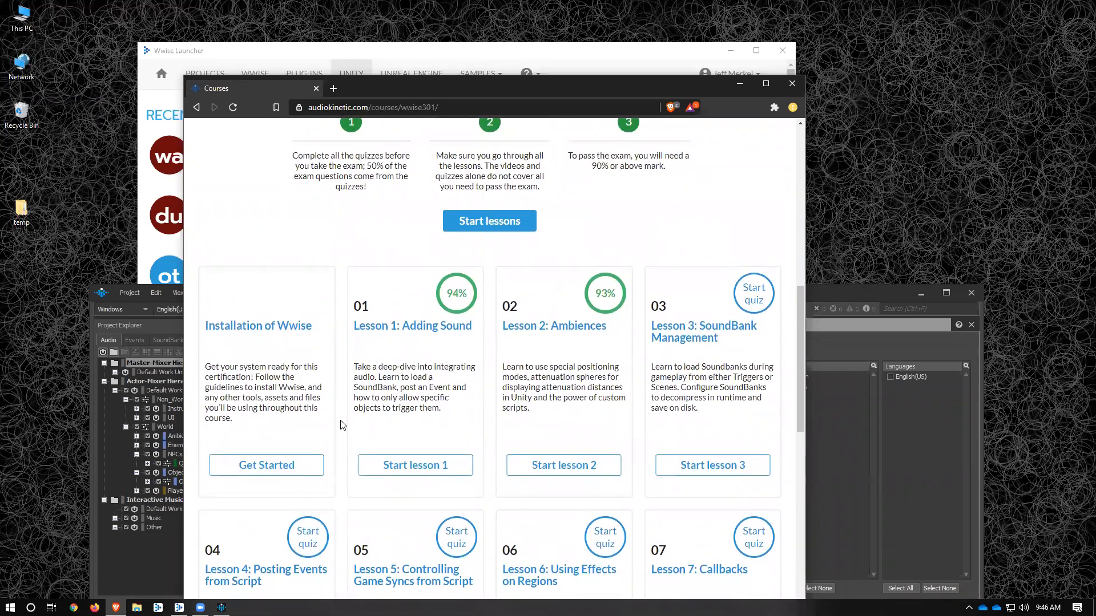
scroll(342, 425, down, 3)
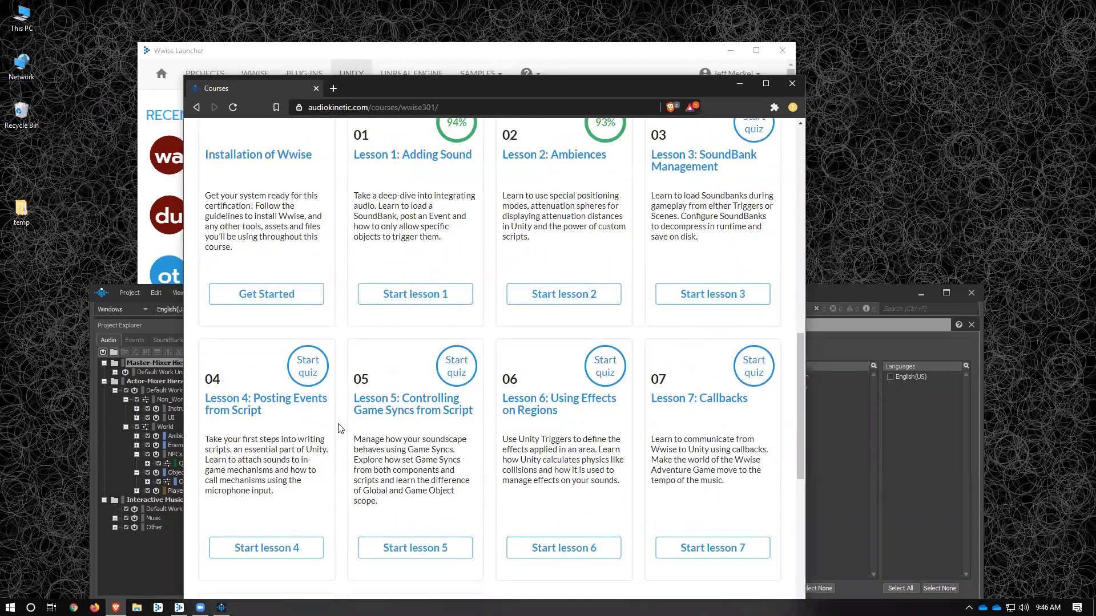
scroll(341, 428, up, 3)
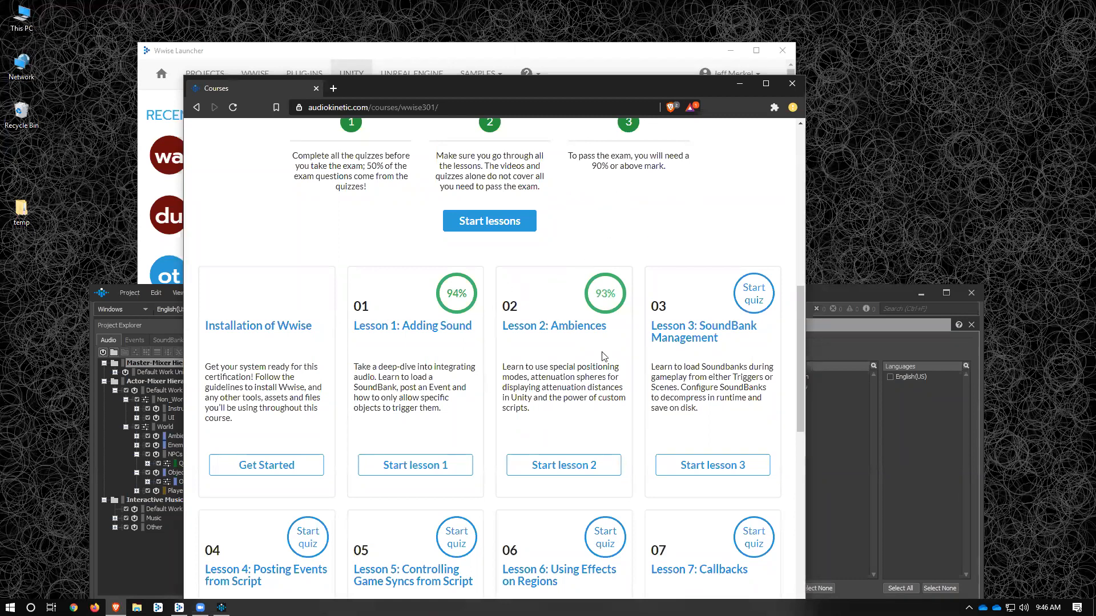
Step: Open Lesson 2: Ambiences and advance through its pages to Posting with AkAmbient
click(545, 464)
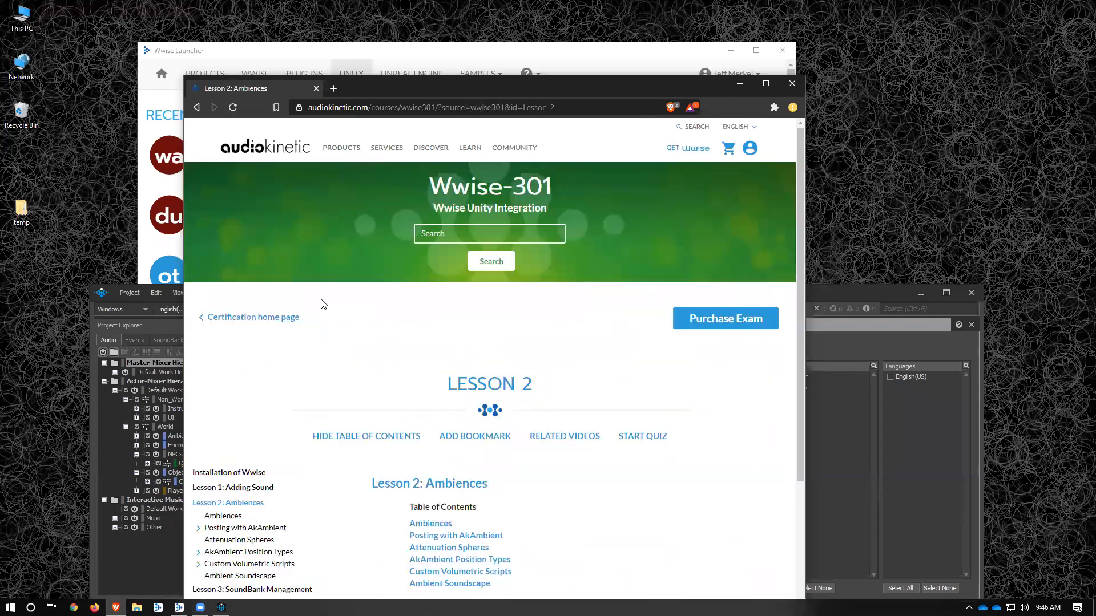
scroll(322, 301, down, 4)
click(765, 537)
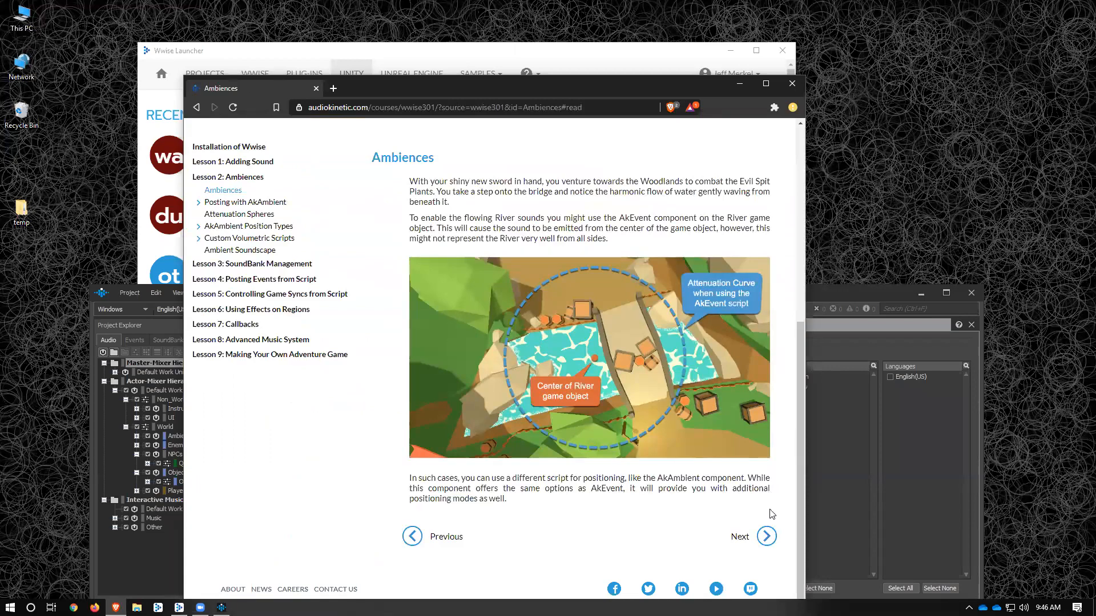
click(766, 536)
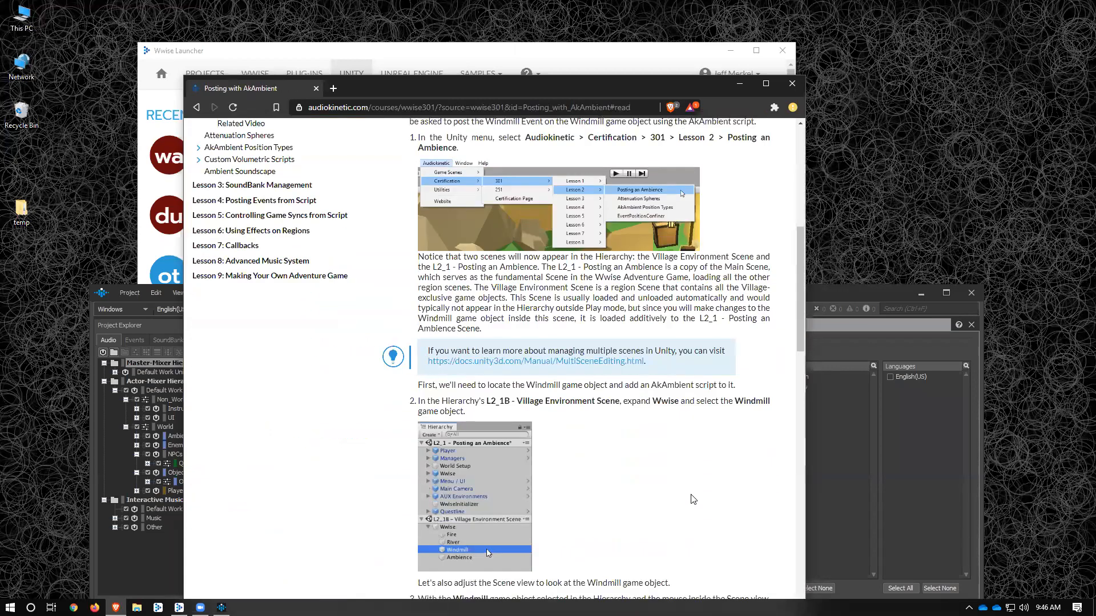
Step: Skim the Posting with AkAmbient instructions and open the section's Related Video page
scroll(693, 500, down, 18)
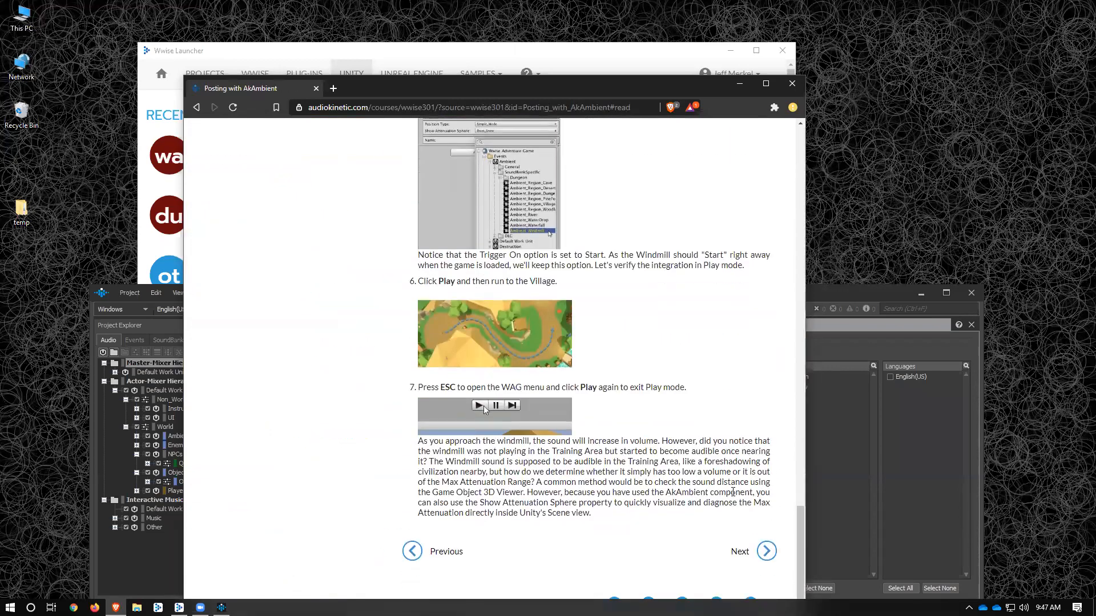
scroll(713, 489, up, 20)
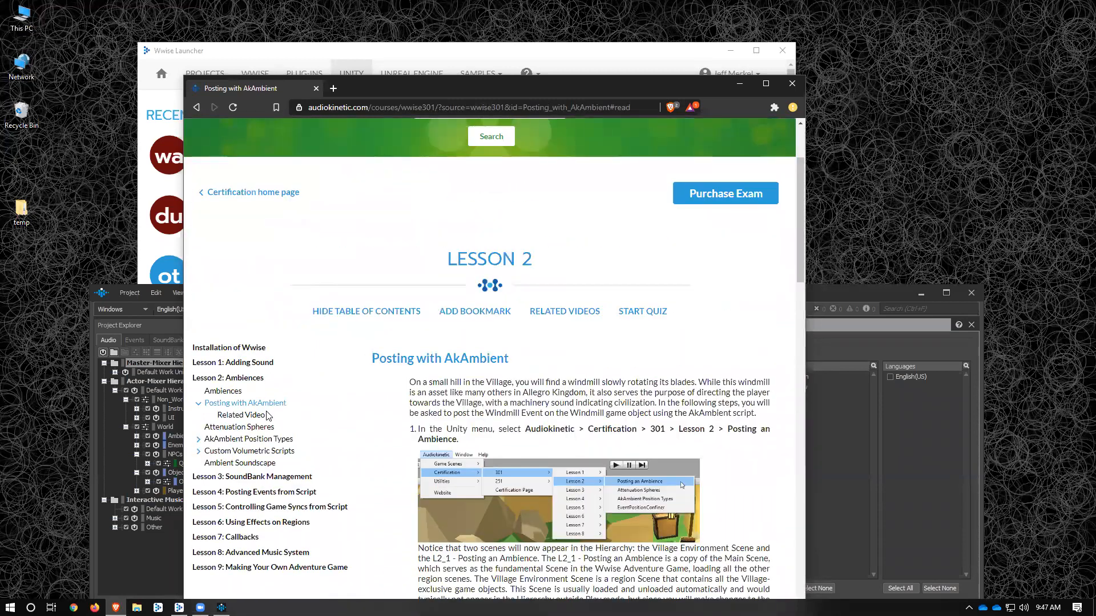
click(242, 415)
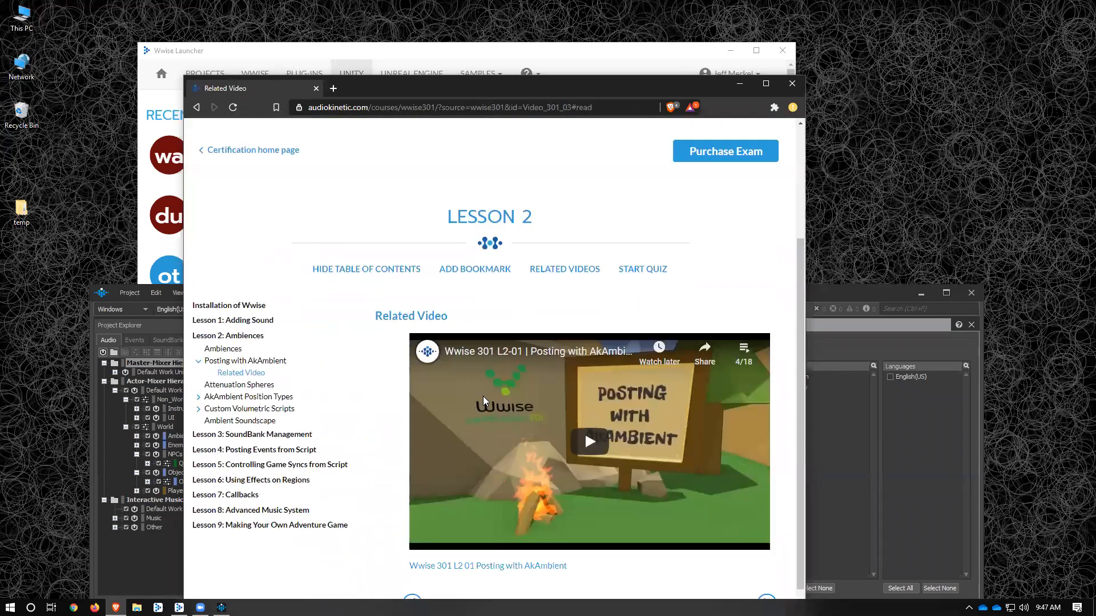
scroll(483, 400, down, 1)
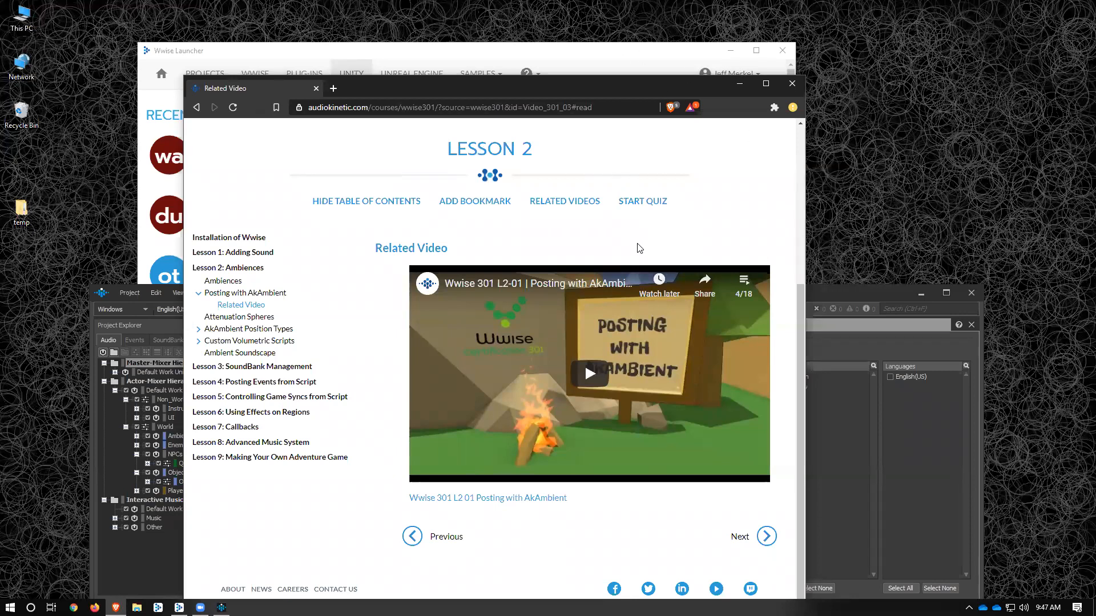
scroll(639, 248, up, 5)
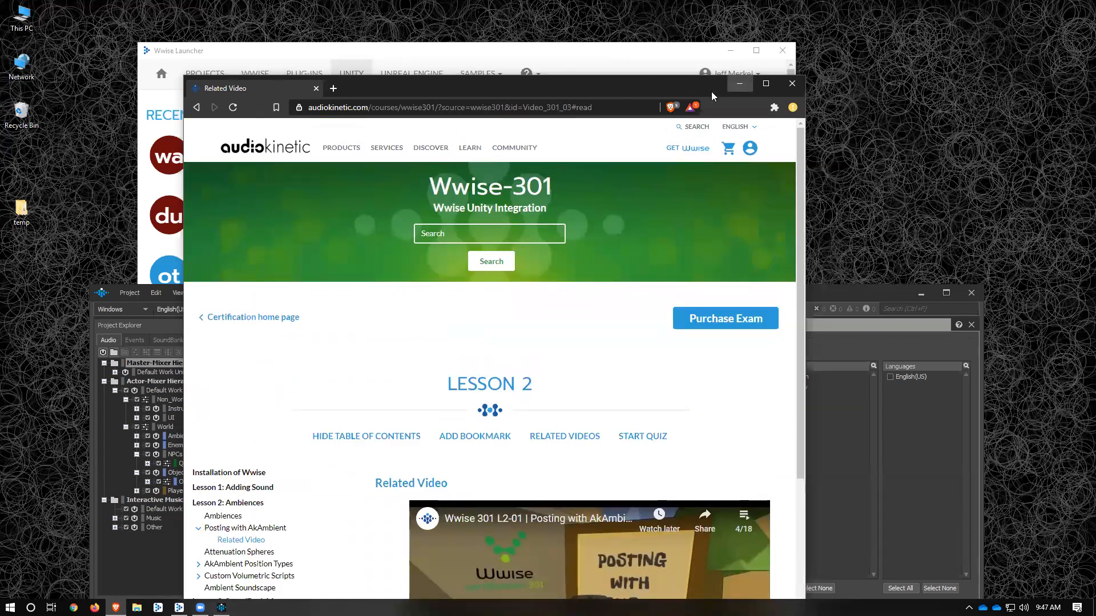
Step: Minimize the browser and open WwiseAdventureGameSource in Unity 2018.4.0f1 from the Wwise Launcher
click(739, 84)
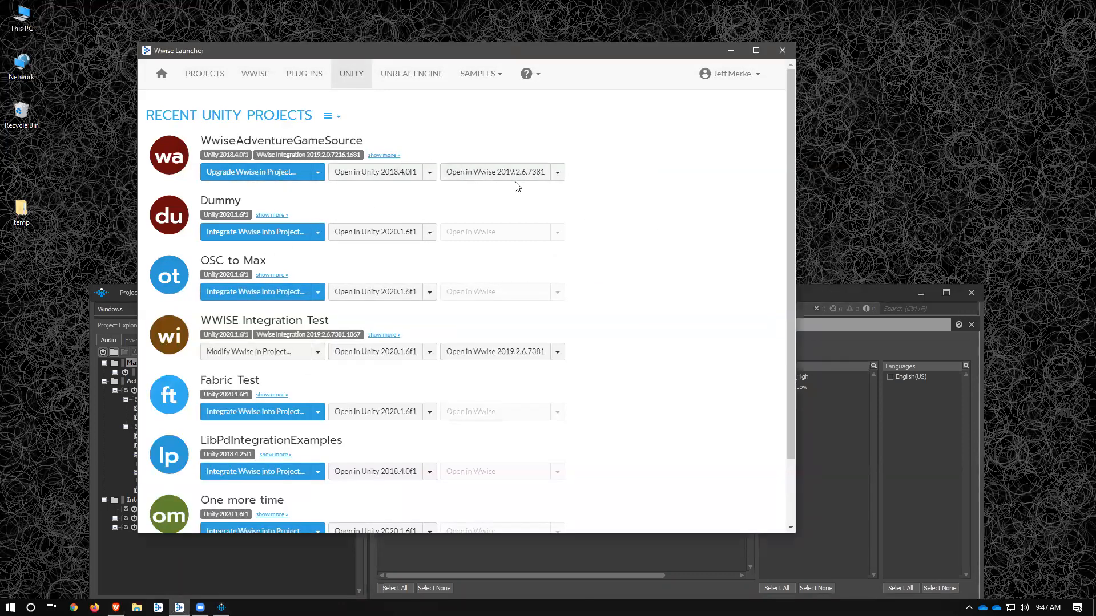
click(357, 172)
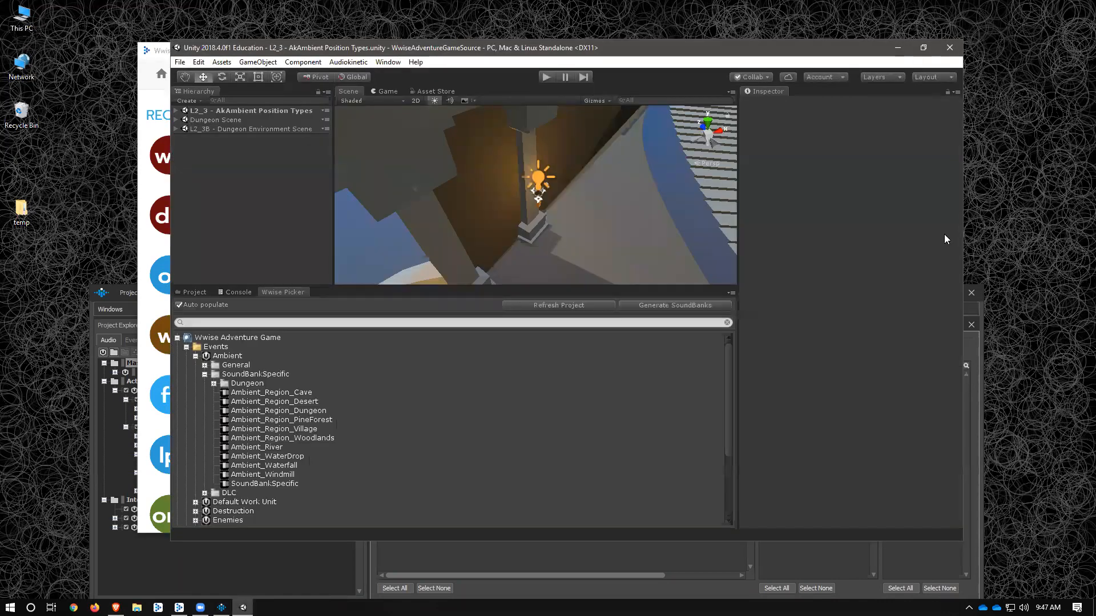
click(348, 62)
mouse_move(353, 88)
mouse_move(445, 101)
click(696, 59)
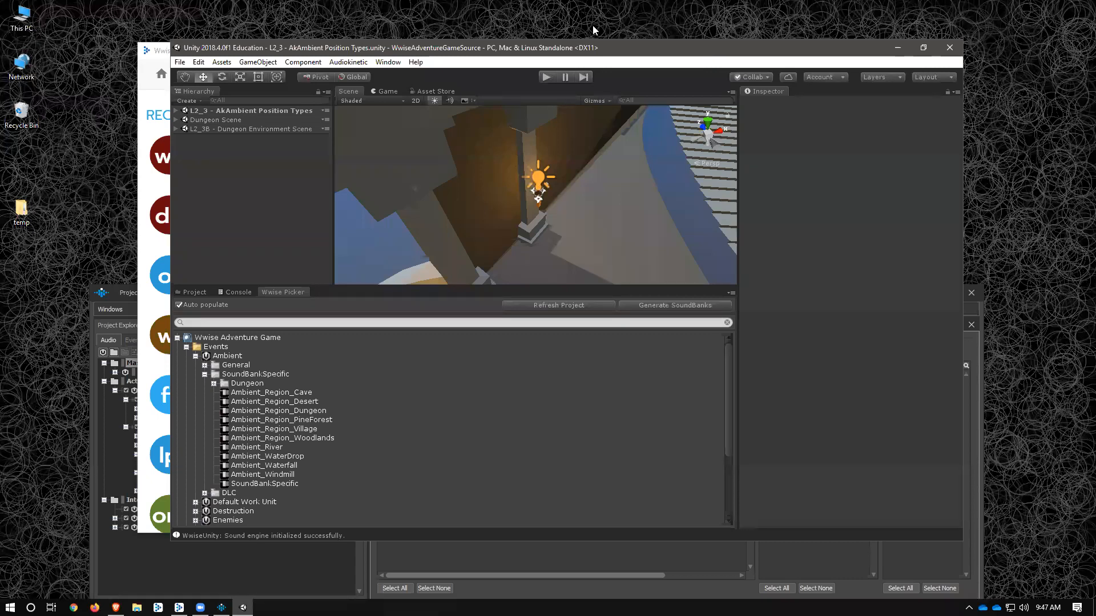
key(alt+Tab)
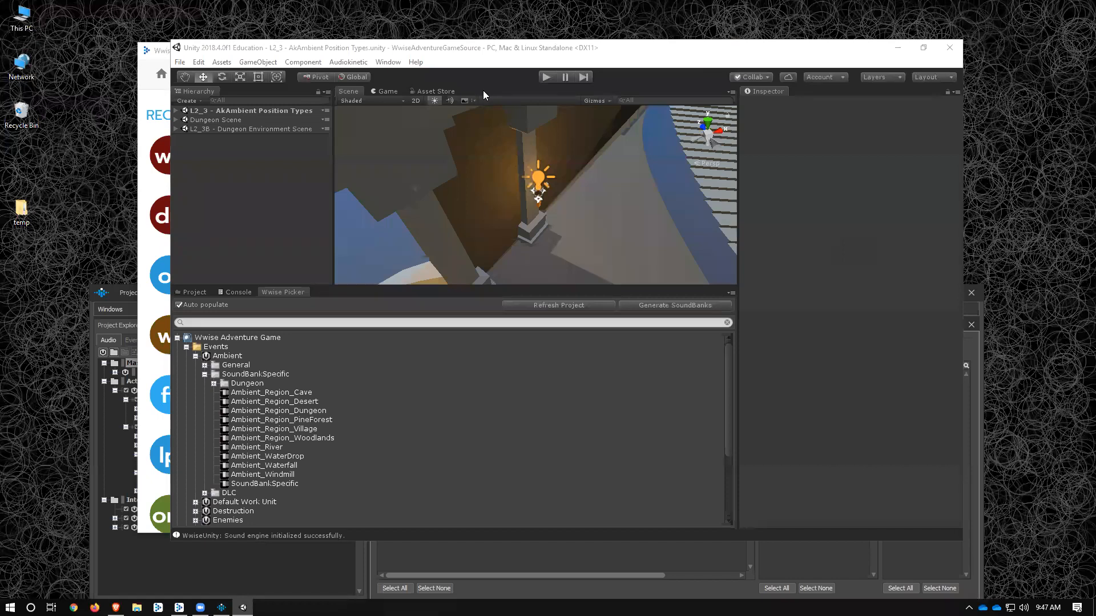
Step: Load the Posting an Ambience scene for Lesson 2 of the 301 certification in Unity
click(348, 62)
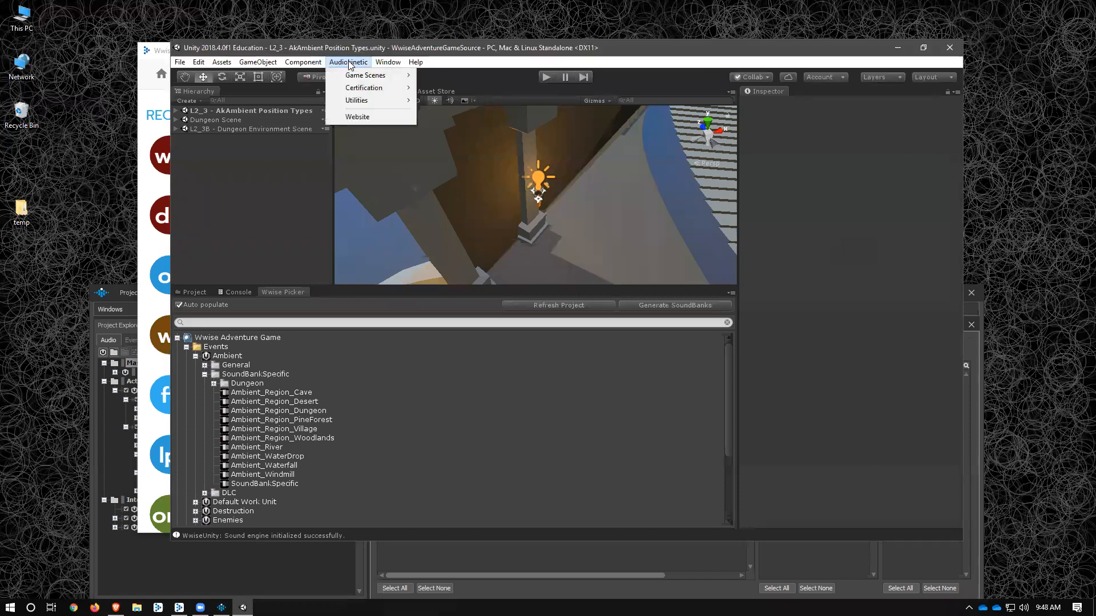
mouse_move(366, 87)
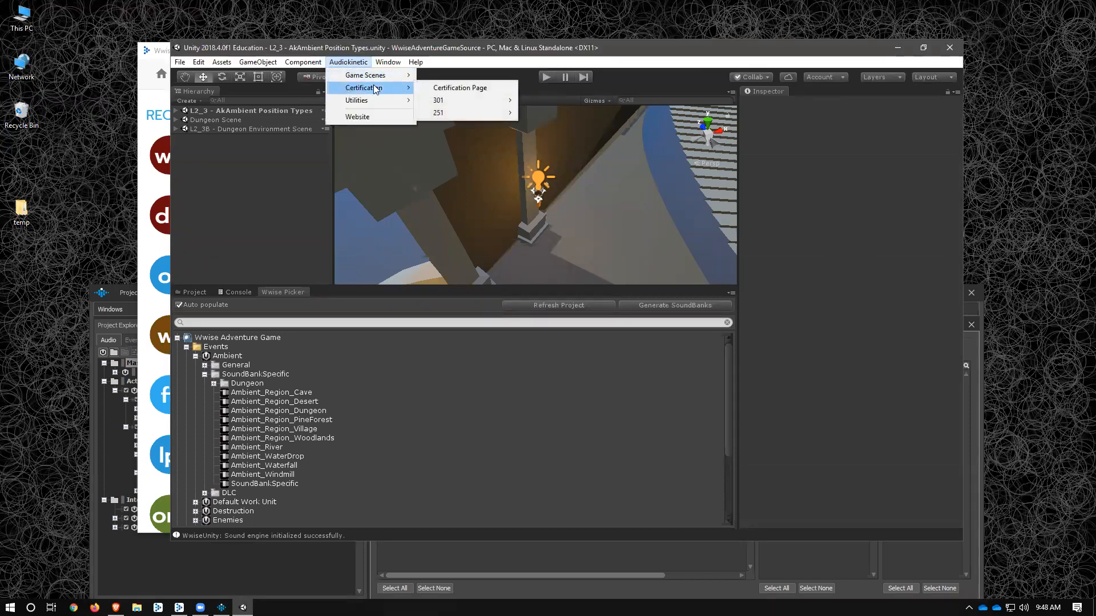
mouse_move(432, 103)
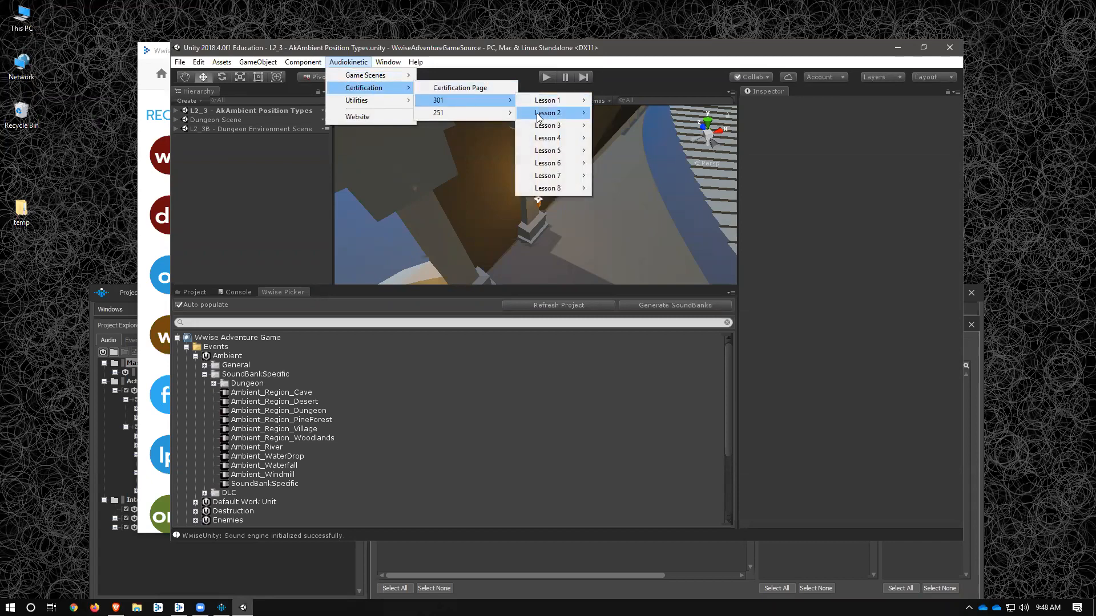
mouse_move(540, 116)
click(634, 125)
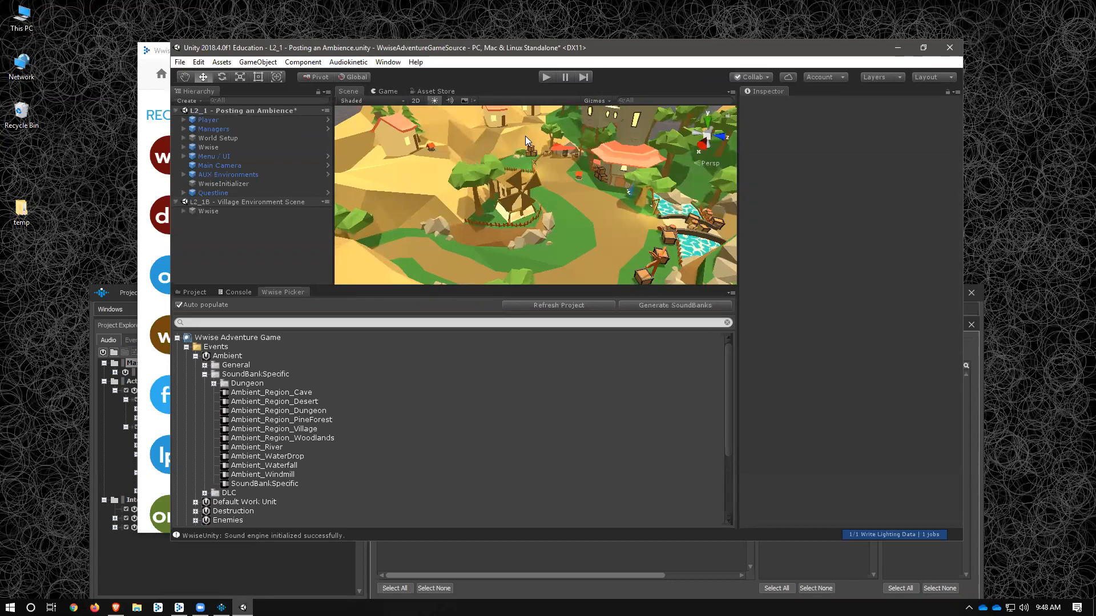
Step: Maximize the Unity editor and collapse the Wwise Picker's Events folder before showing the project's assets
double_click(606, 46)
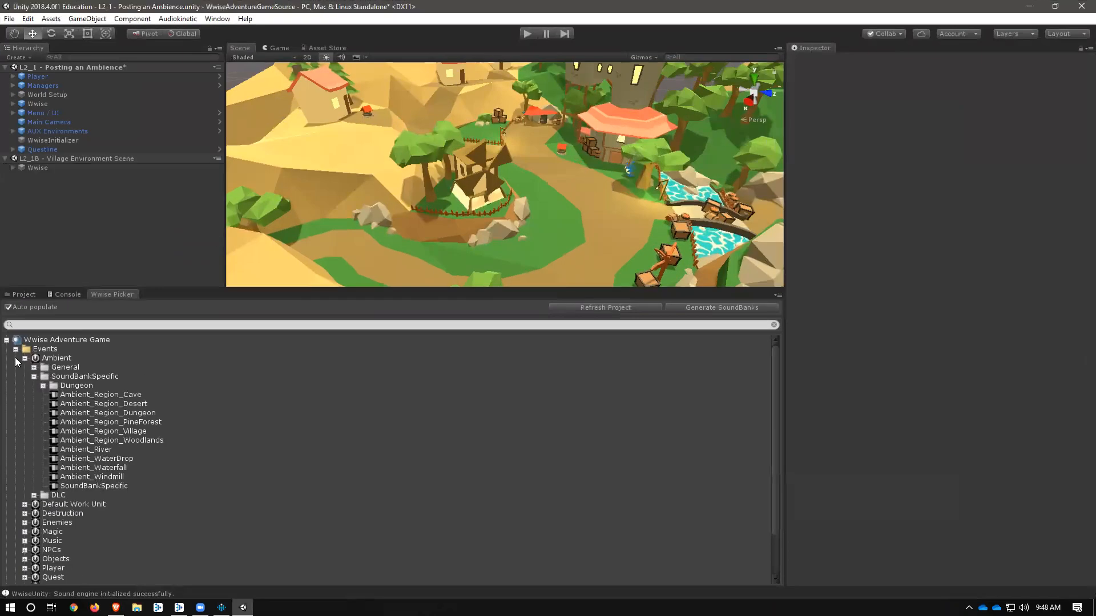
click(15, 349)
click(25, 293)
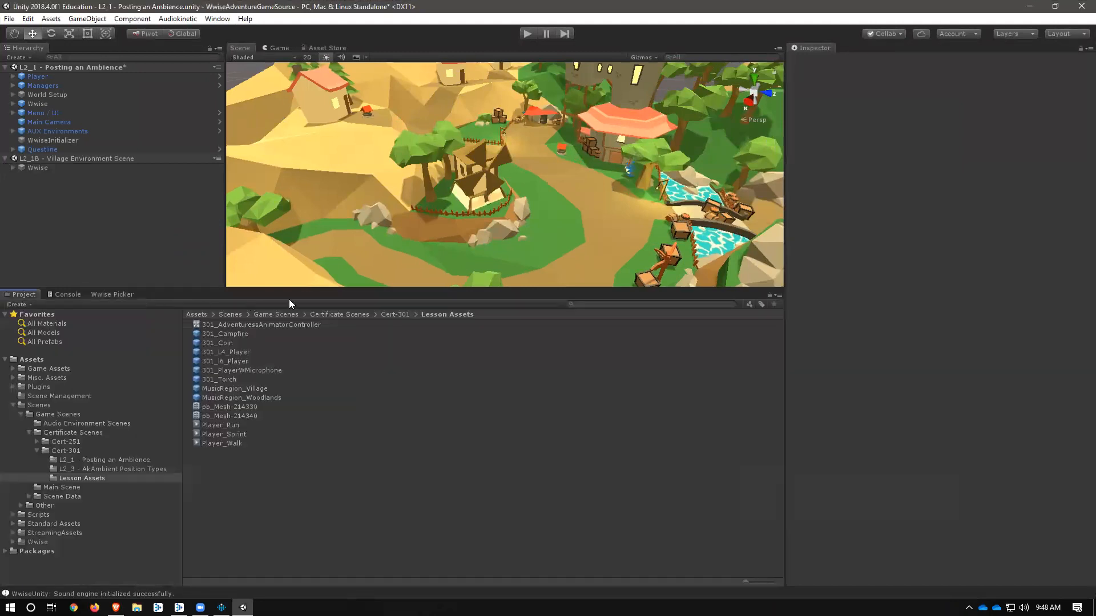
click(120, 294)
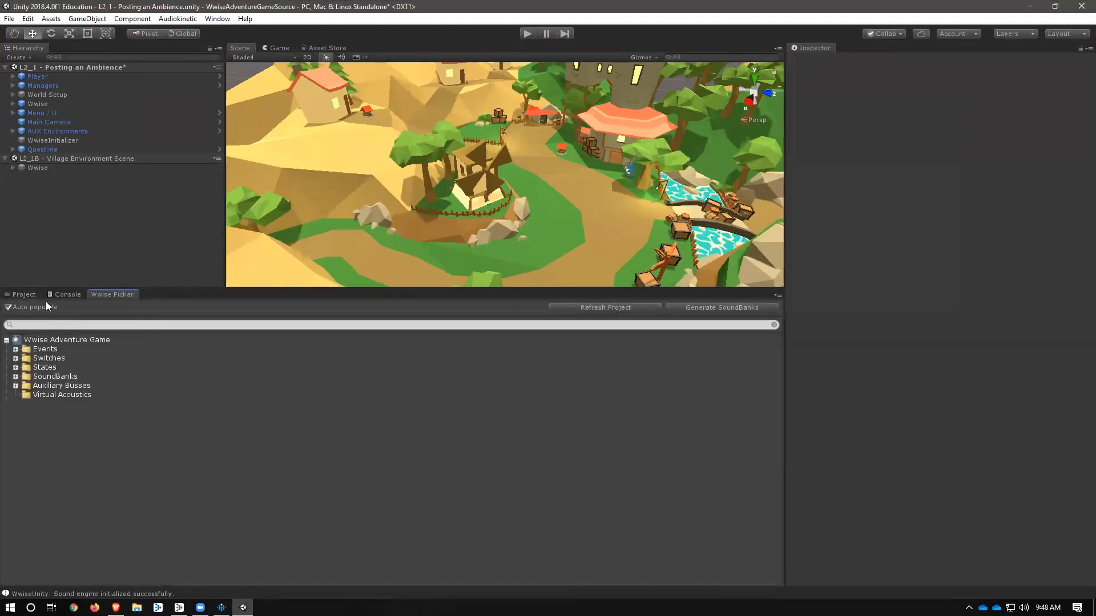
click(23, 294)
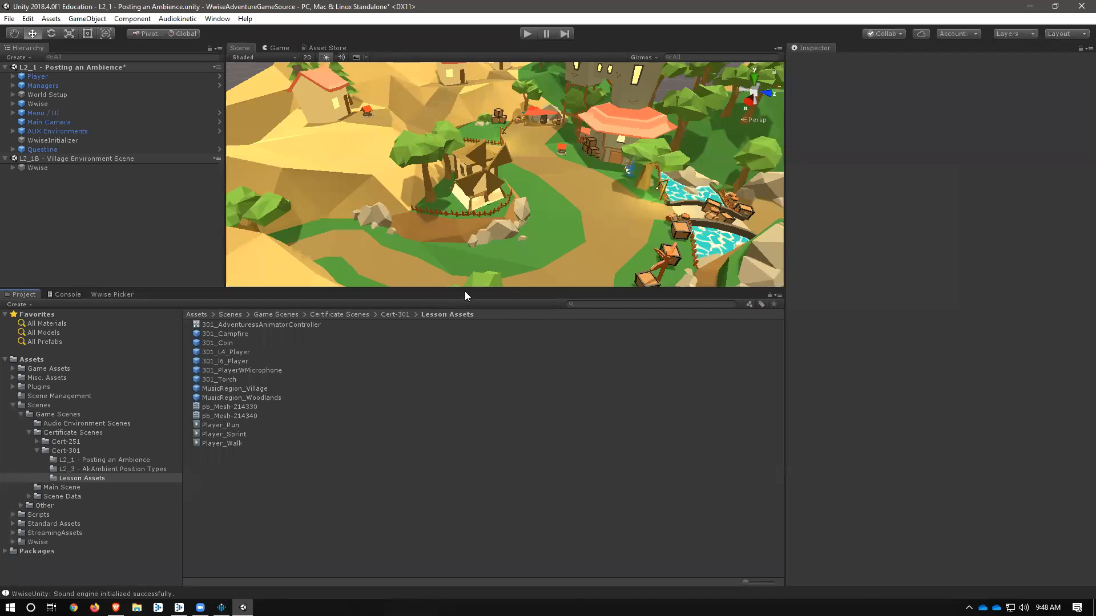
Step: Enlarge the Scene view and select the Wwise object under L2_1B - Village Environment Scene
drag(469, 287, 469, 398)
click(21, 166)
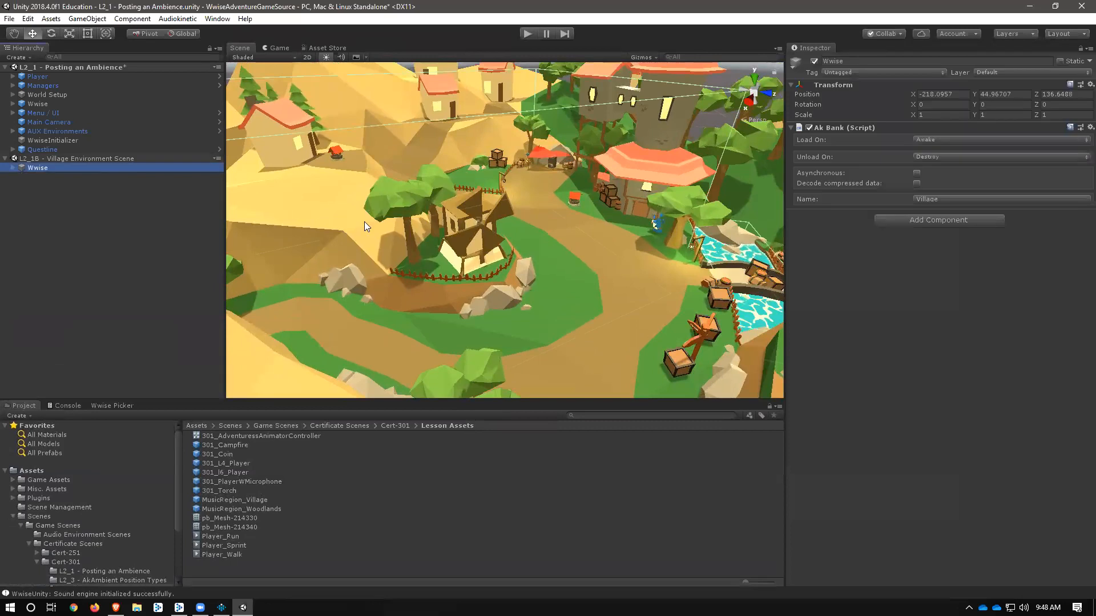
Step: Select the windmill model in the village scene and look at its place in the L2_1 - Posting an Ambience hierarchy
click(452, 201)
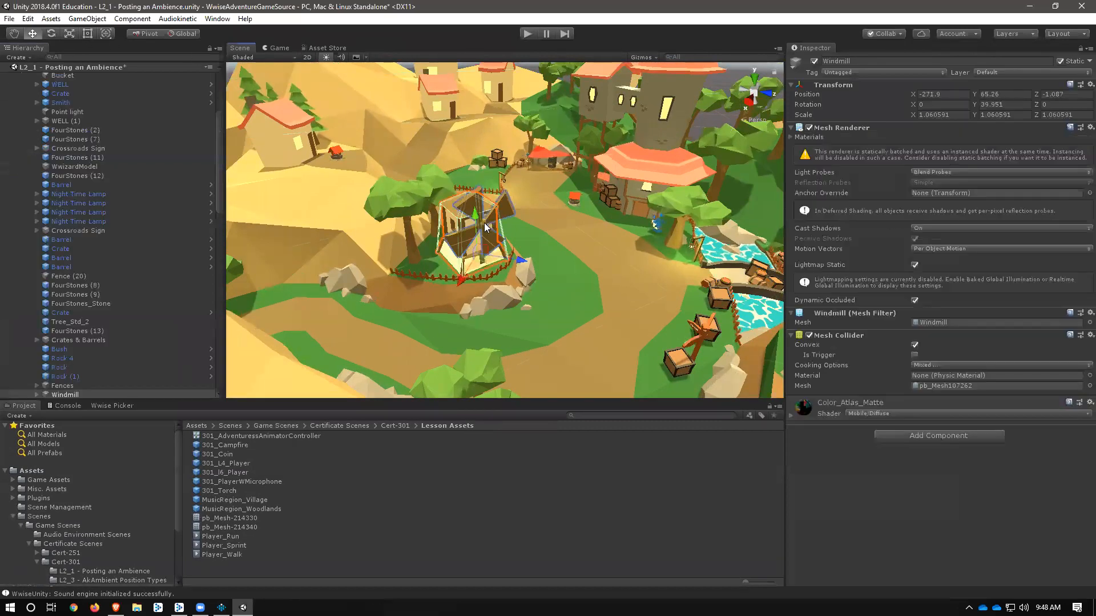
scroll(96, 178, up, 3)
scroll(96, 178, up, 2)
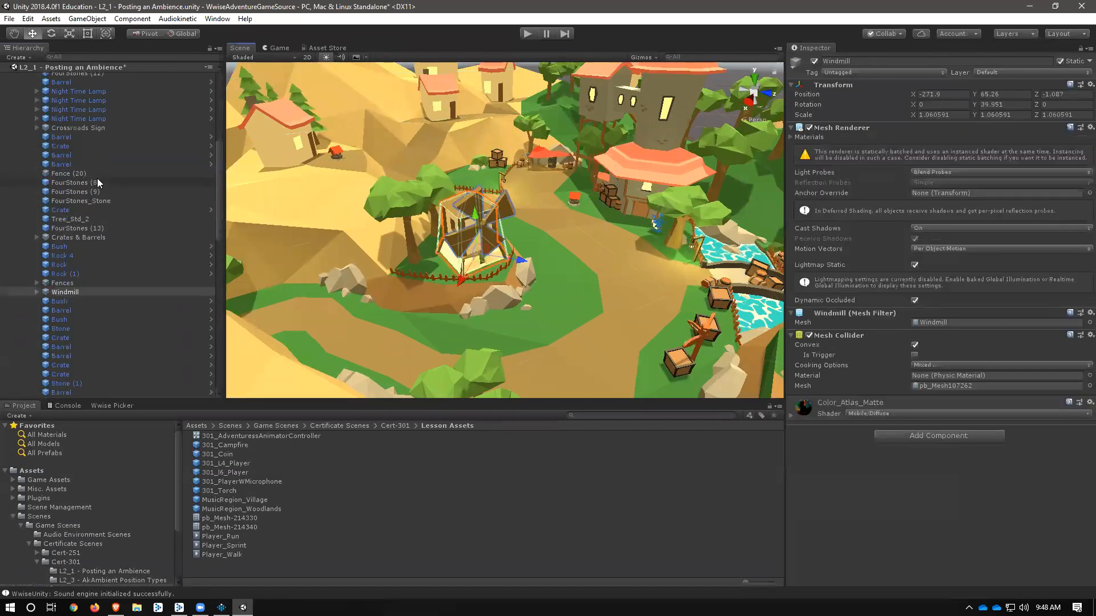
Step: Collapse the L2_1 - Posting an Ambience hierarchy and select L2_1B - Village Environment Scene
click(2, 69)
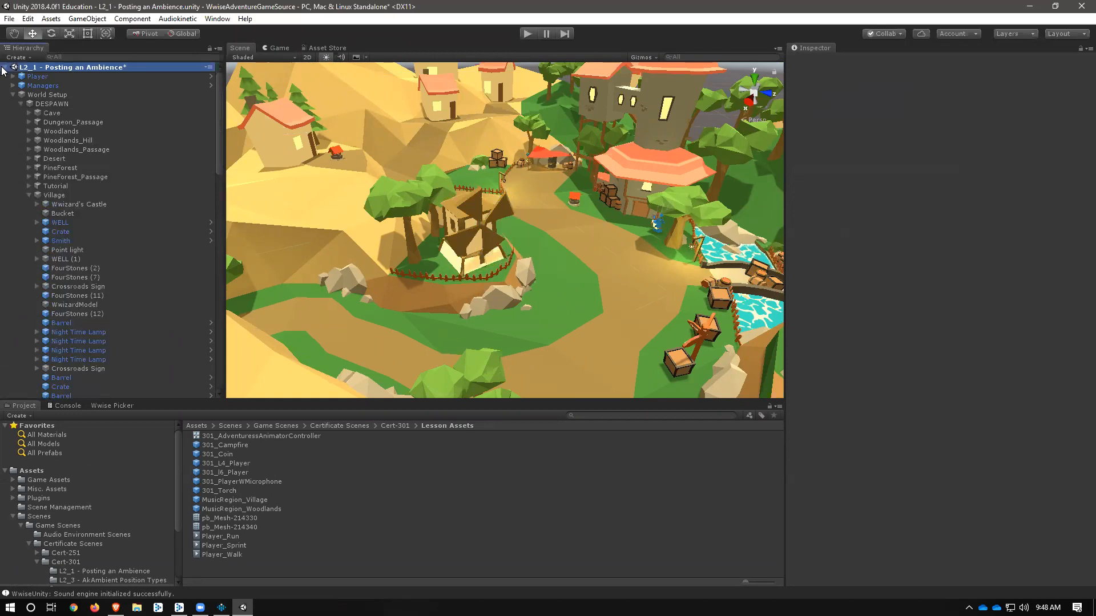
click(4, 67)
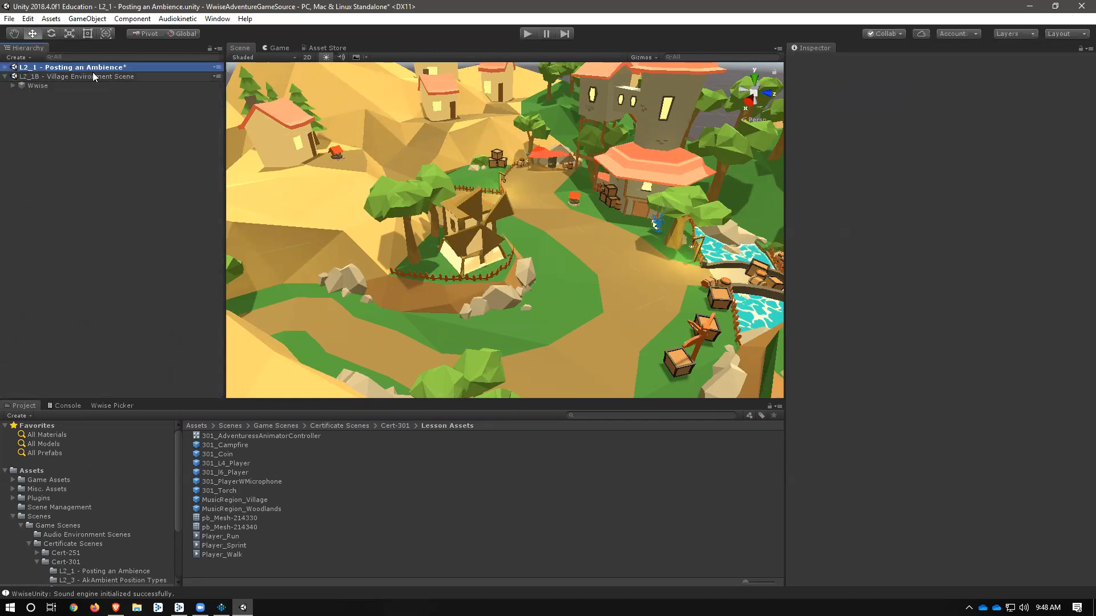
click(129, 77)
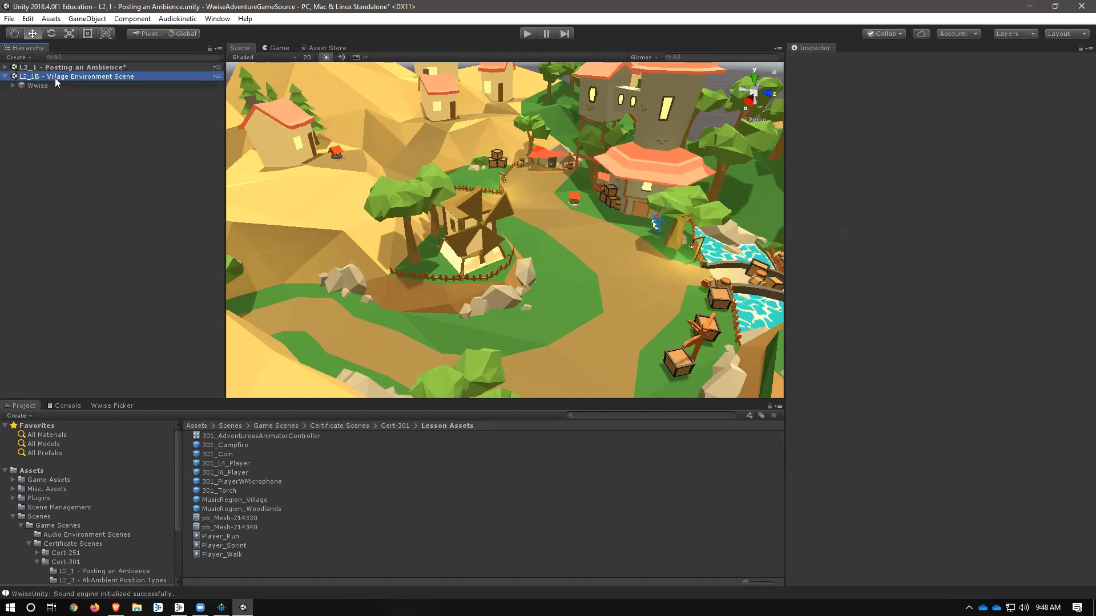
Step: Expand the Wwise object and examine the components of its Fire, River, Windmill and Ambience children
click(14, 86)
click(47, 96)
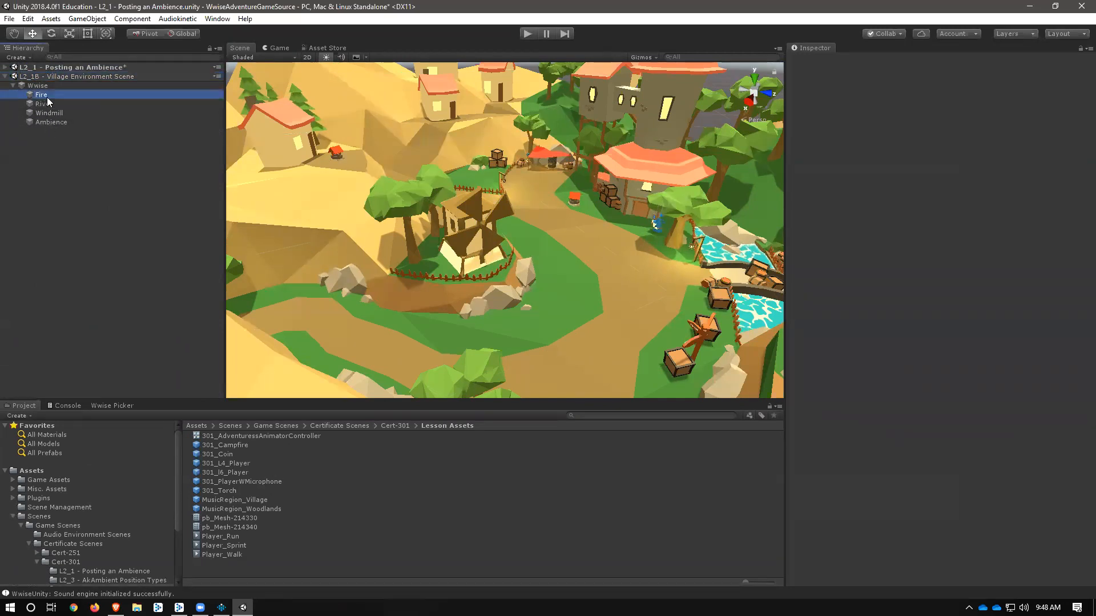
click(47, 105)
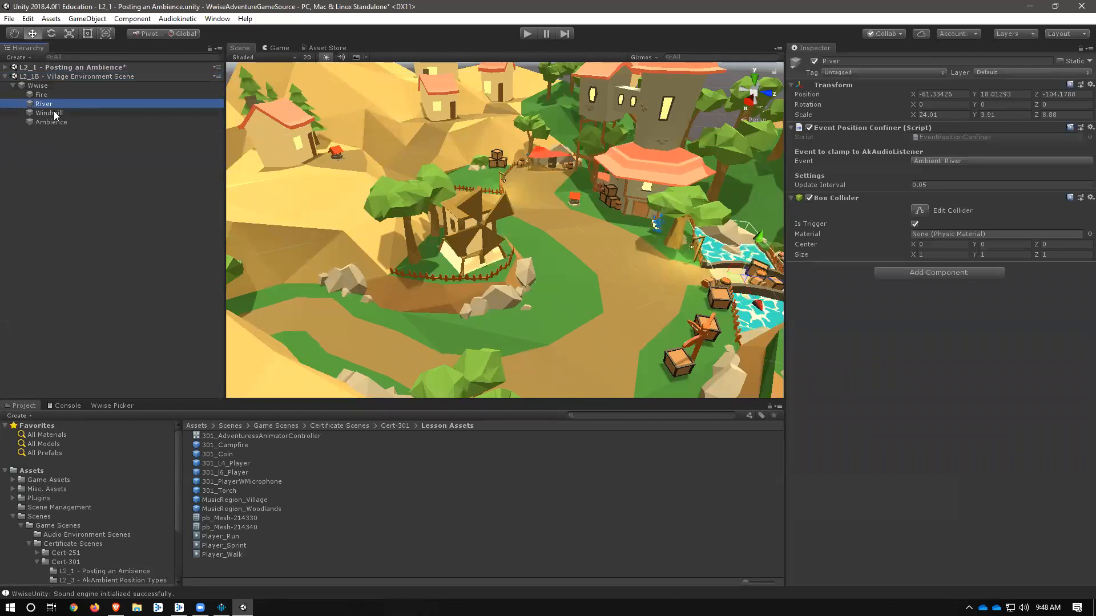
click(57, 113)
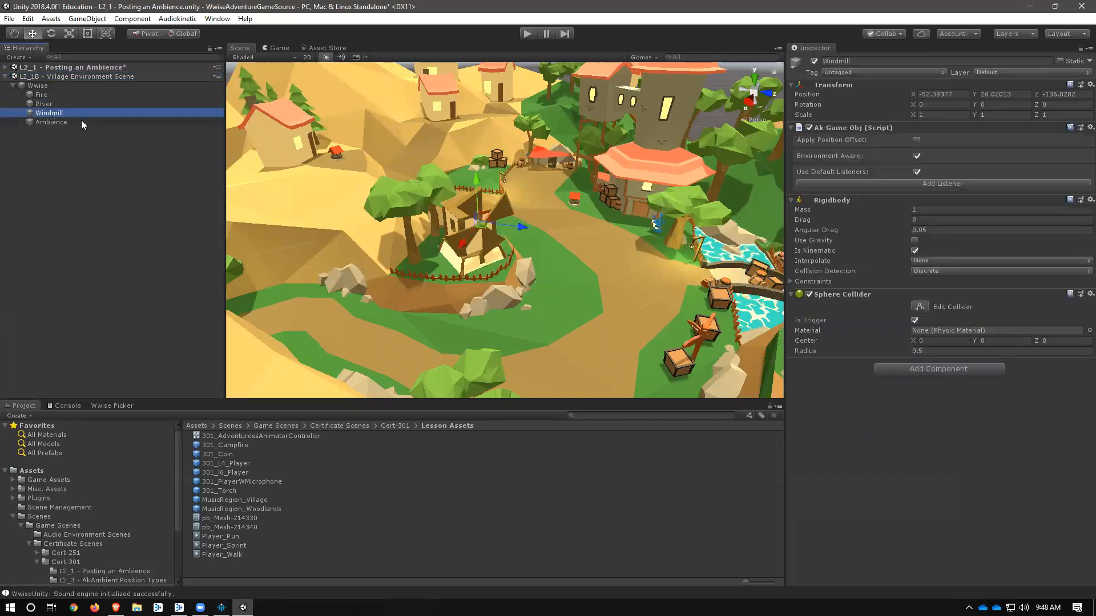
click(51, 123)
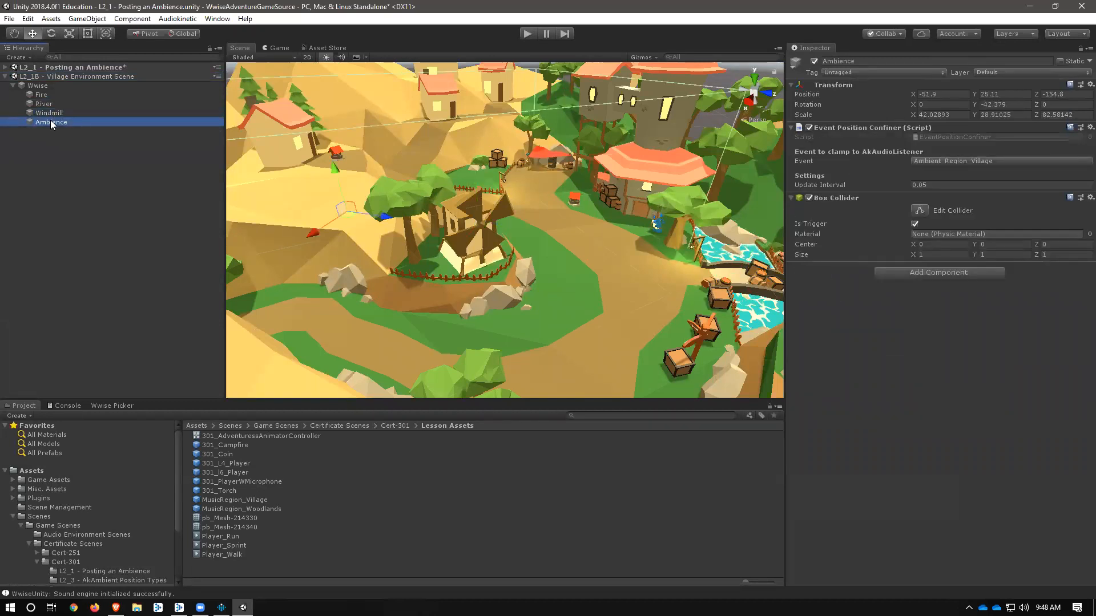
Step: Select the Windmill object under Wwise and enlarge the Scene view by narrowing the Inspector and Hierarchy
key(Up)
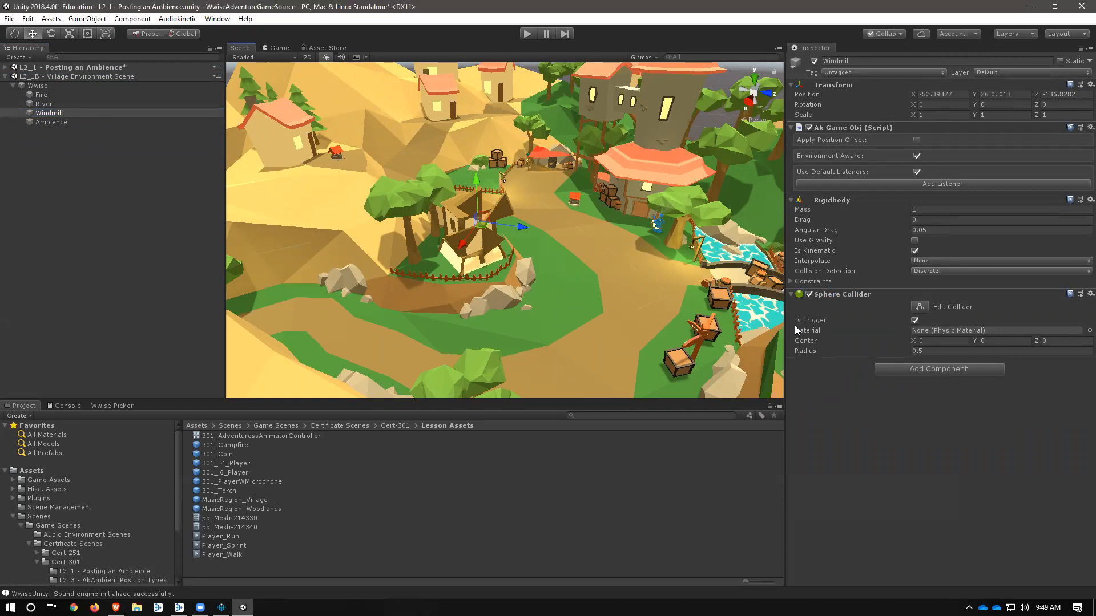
drag(787, 331, 888, 331)
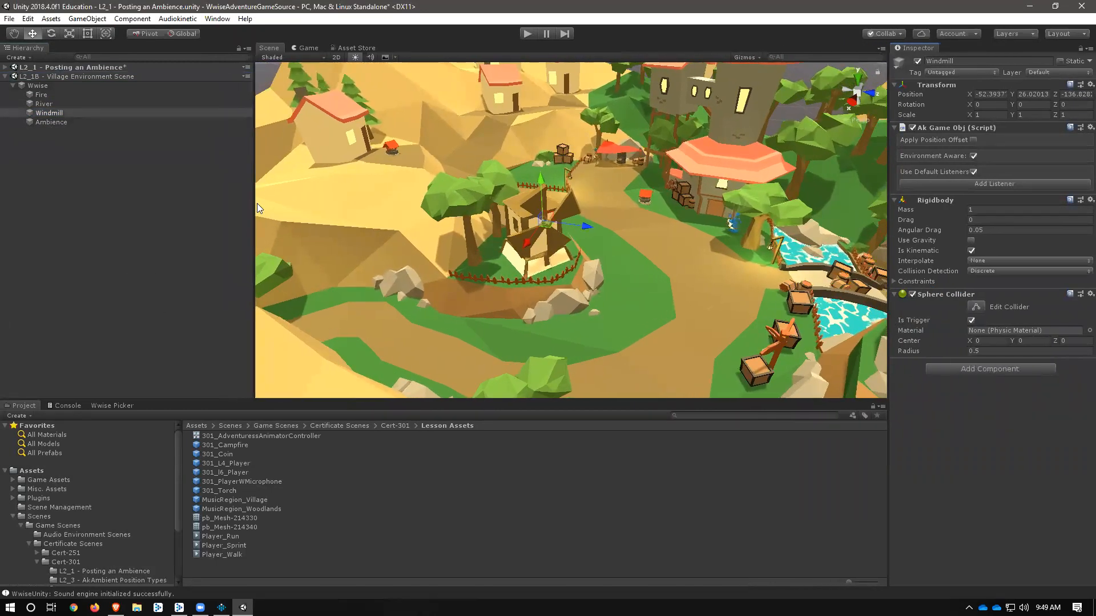
drag(254, 203, 194, 203)
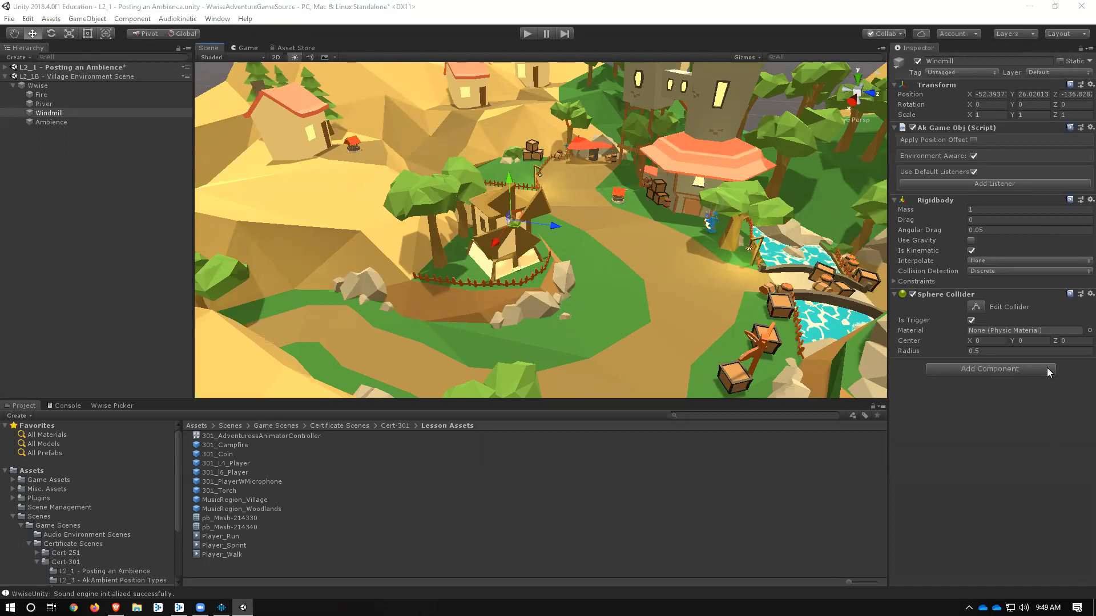
Step: Add an AkEvent component to the Windmill object
click(972, 365)
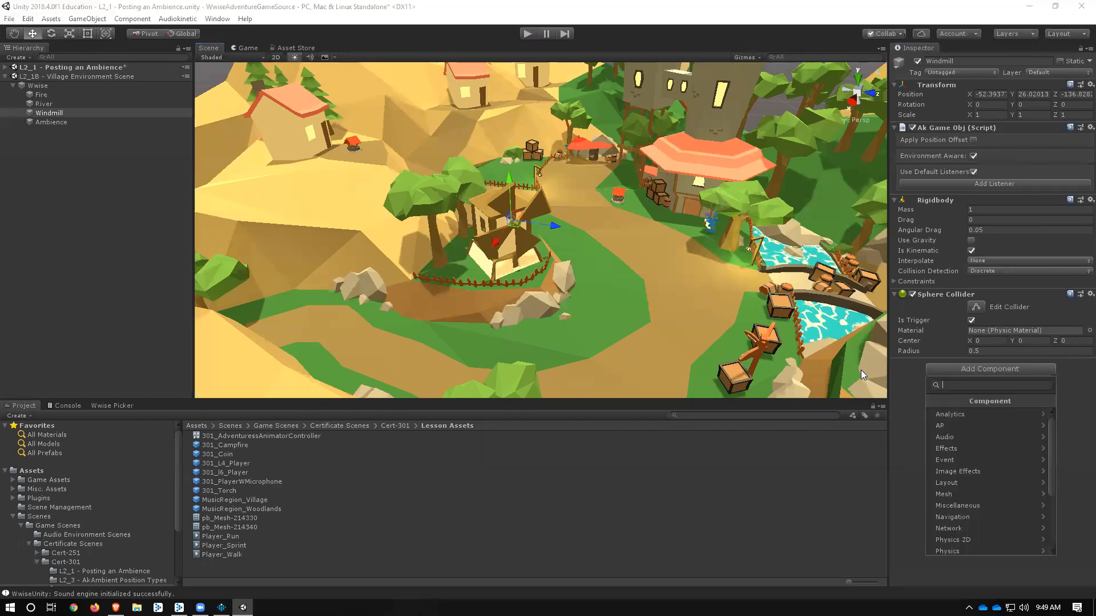
text(ake)
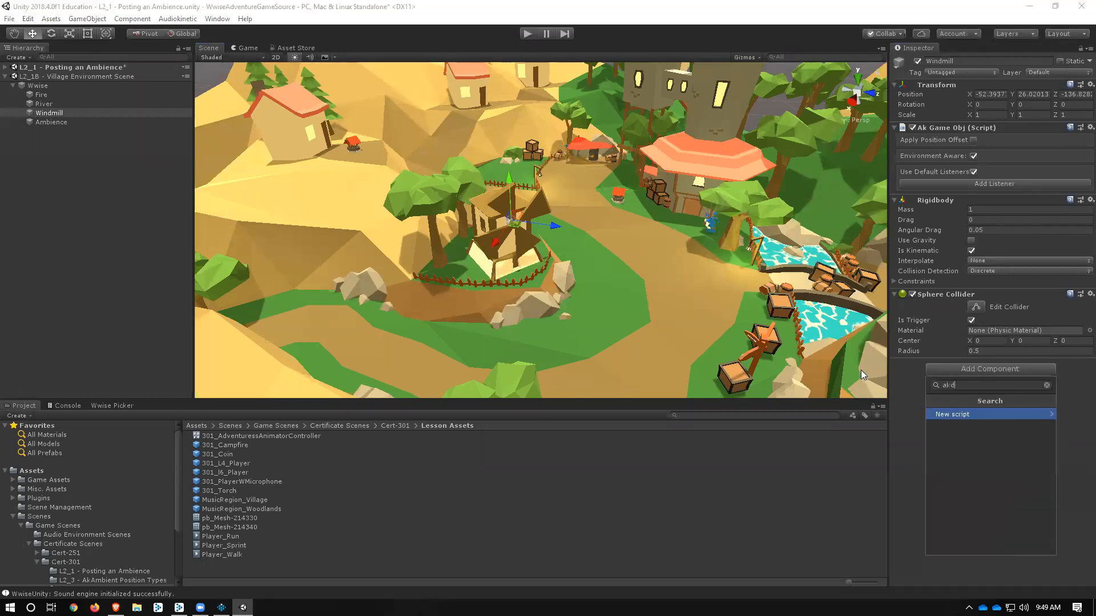
text(v)
click(972, 415)
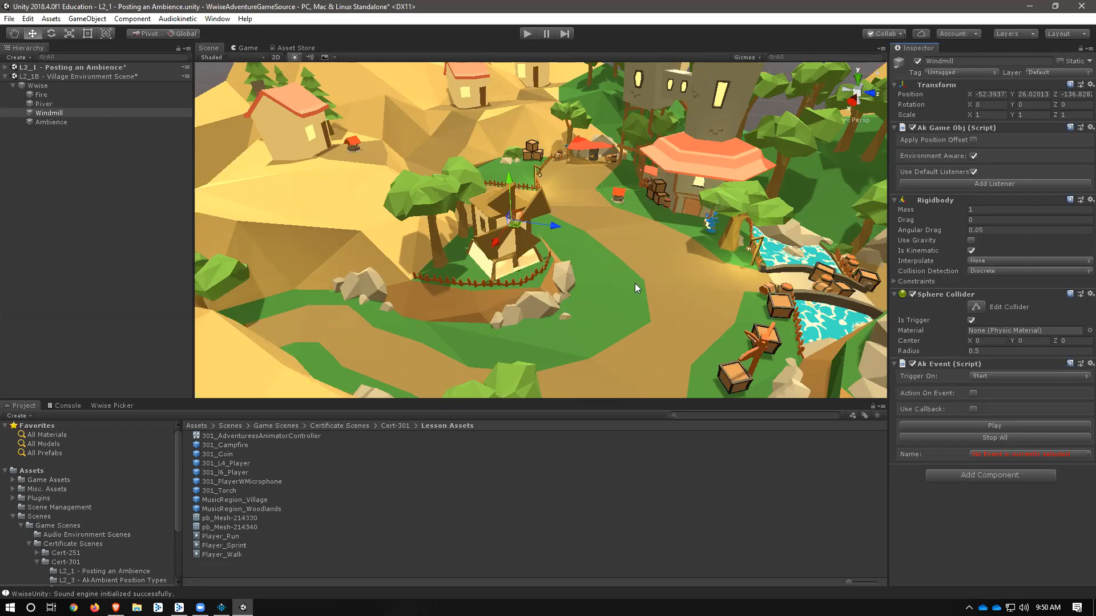
Step: Remove the Ak Event component from the Windmill object
click(992, 364)
click(998, 365)
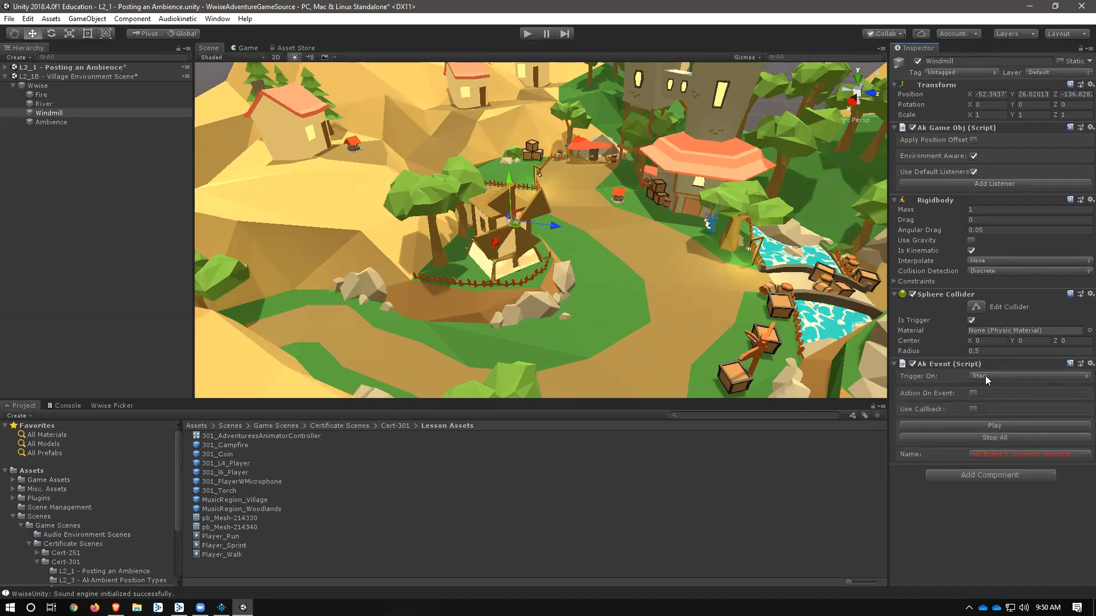
right_click(1018, 362)
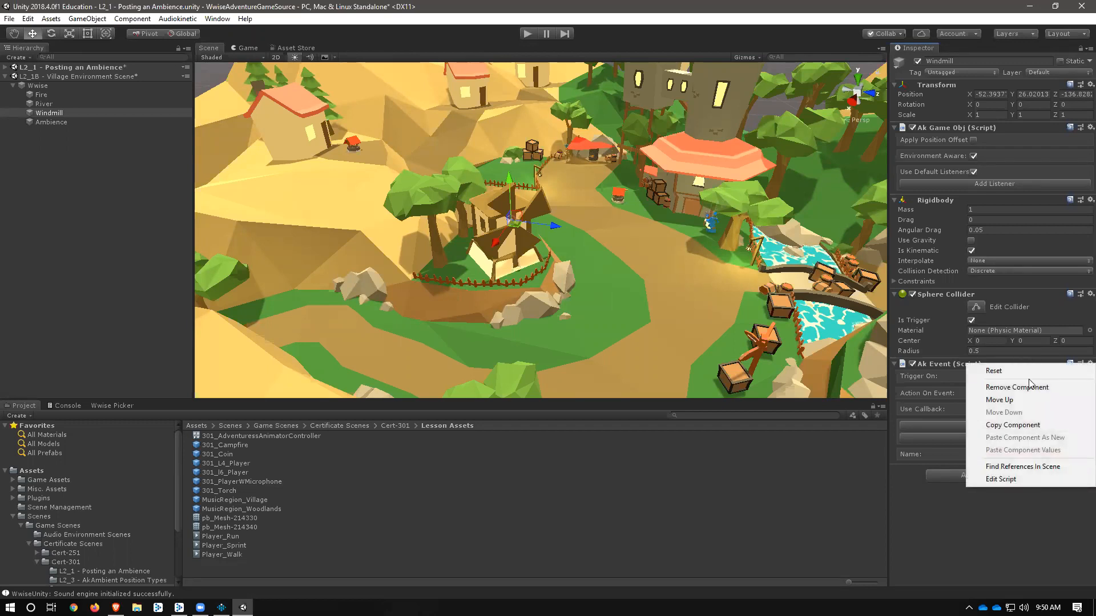
click(1028, 388)
Step: Add an AkAmbient component to the Windmill object
click(1008, 368)
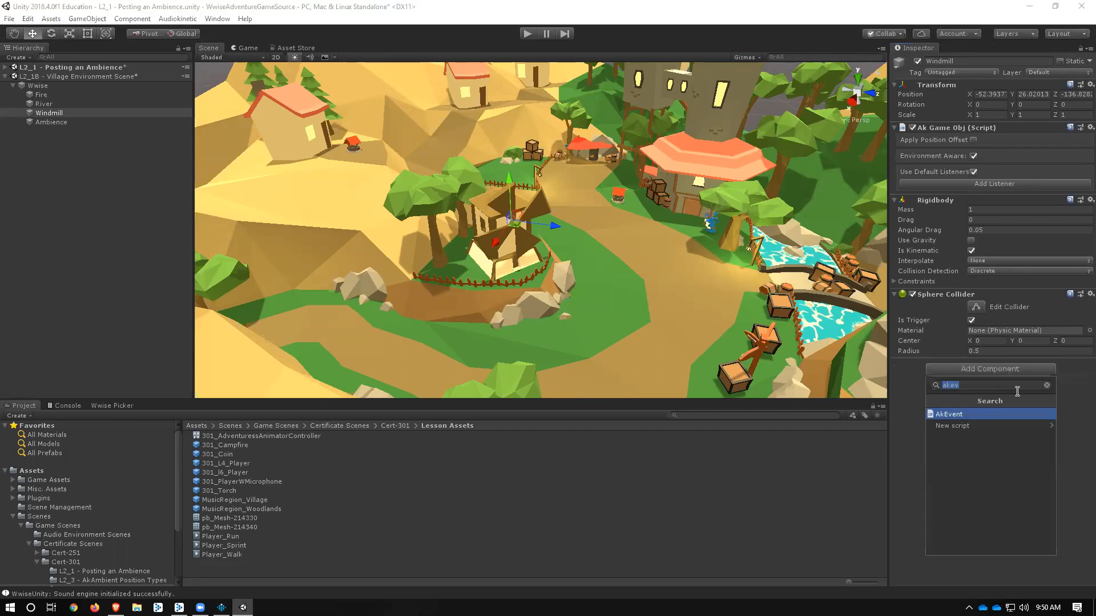
text(akam)
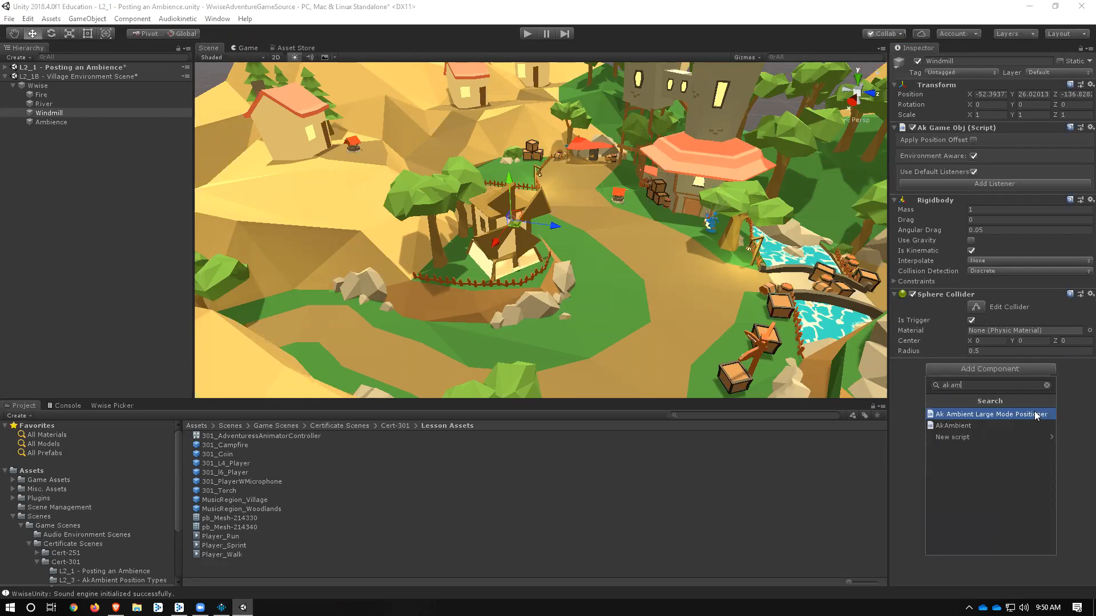
click(981, 425)
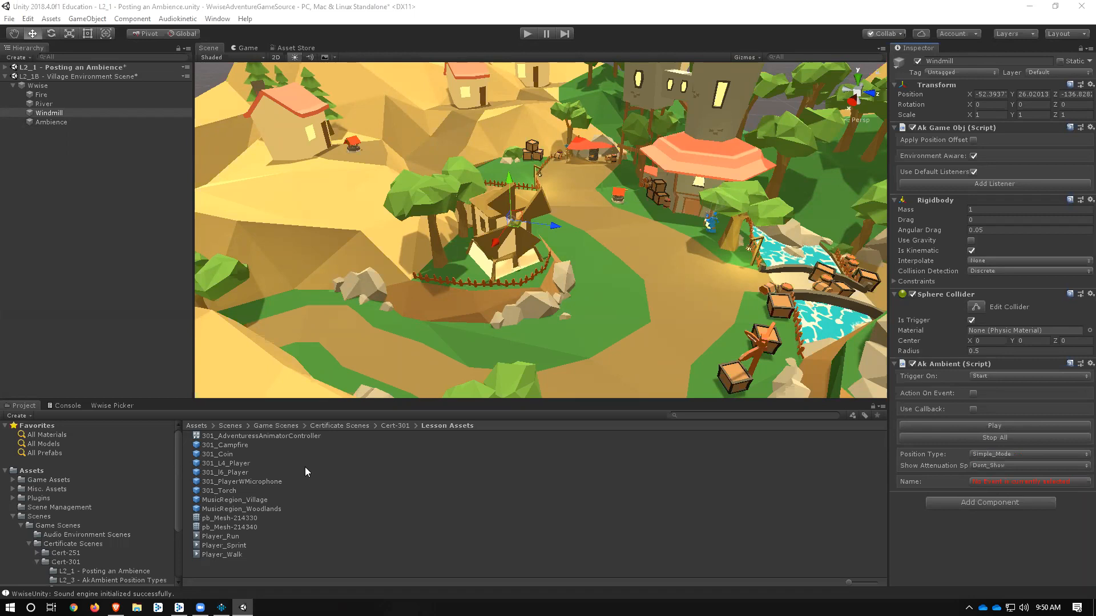
Step: Search the project assets for "windmill" and look into the Cert-251 scenes folder
click(354, 490)
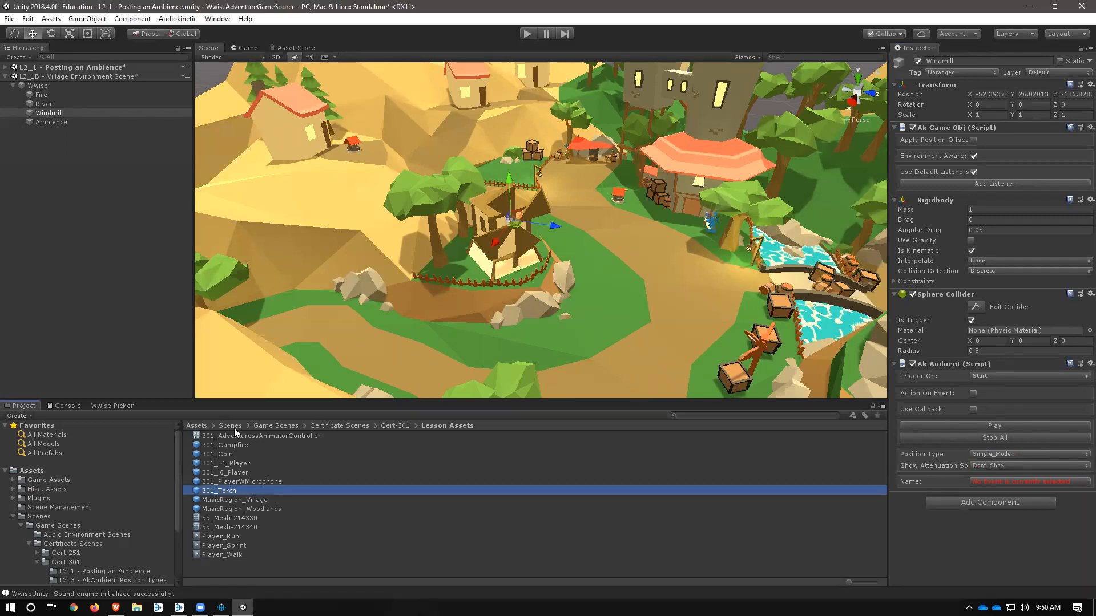
click(43, 523)
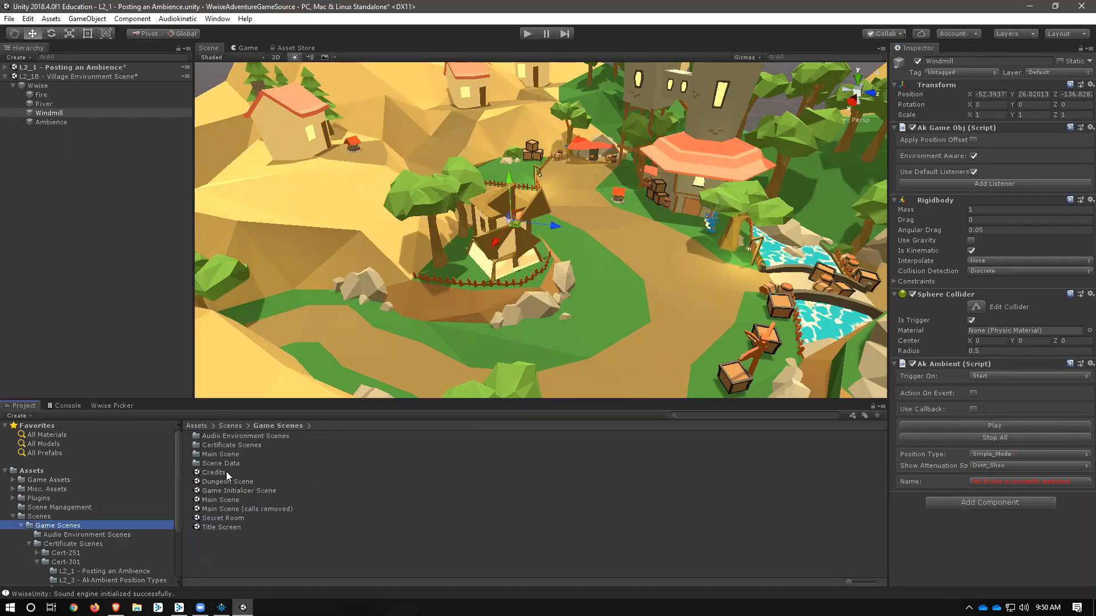
click(734, 416)
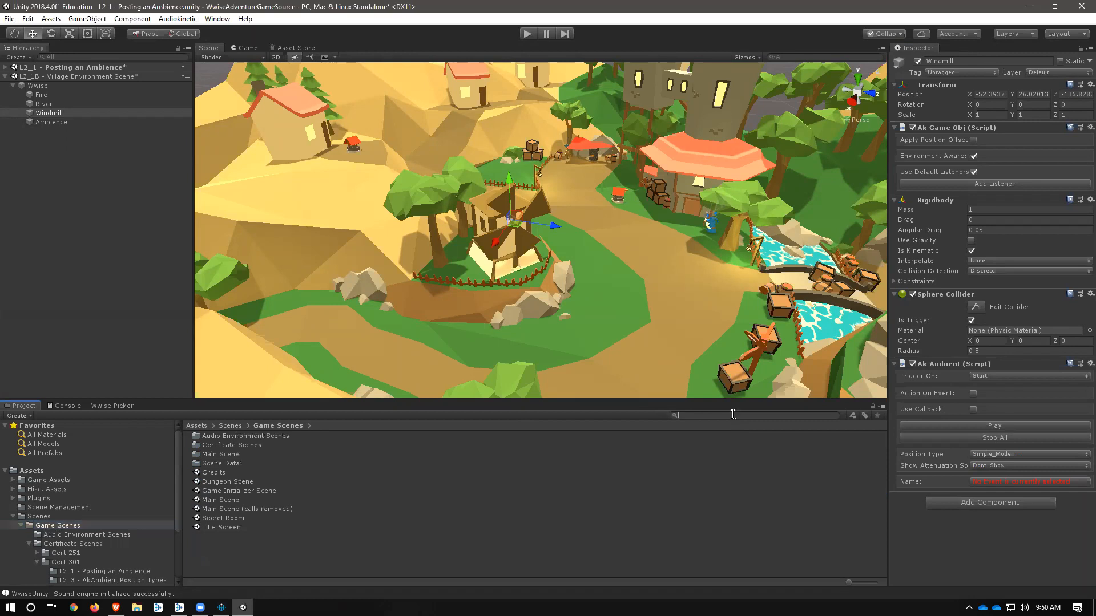
text(windmill)
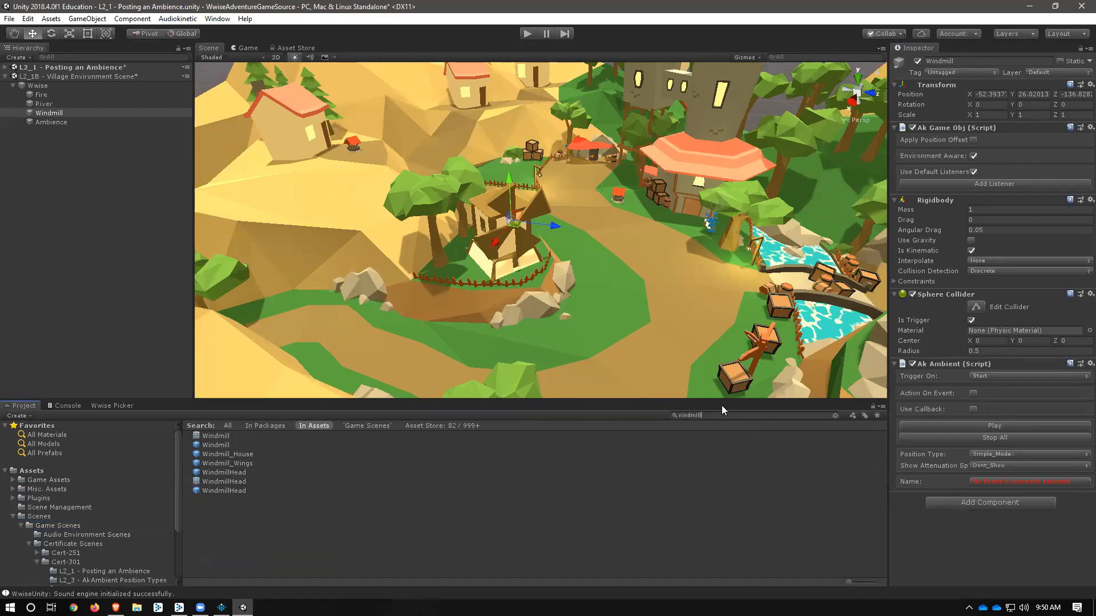
click(325, 517)
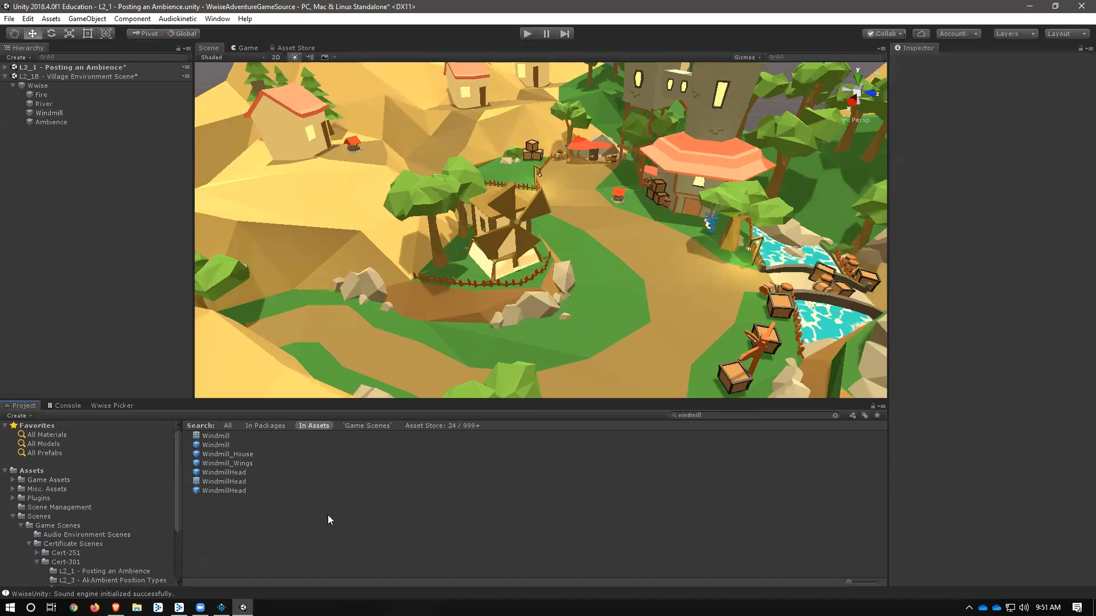
click(109, 554)
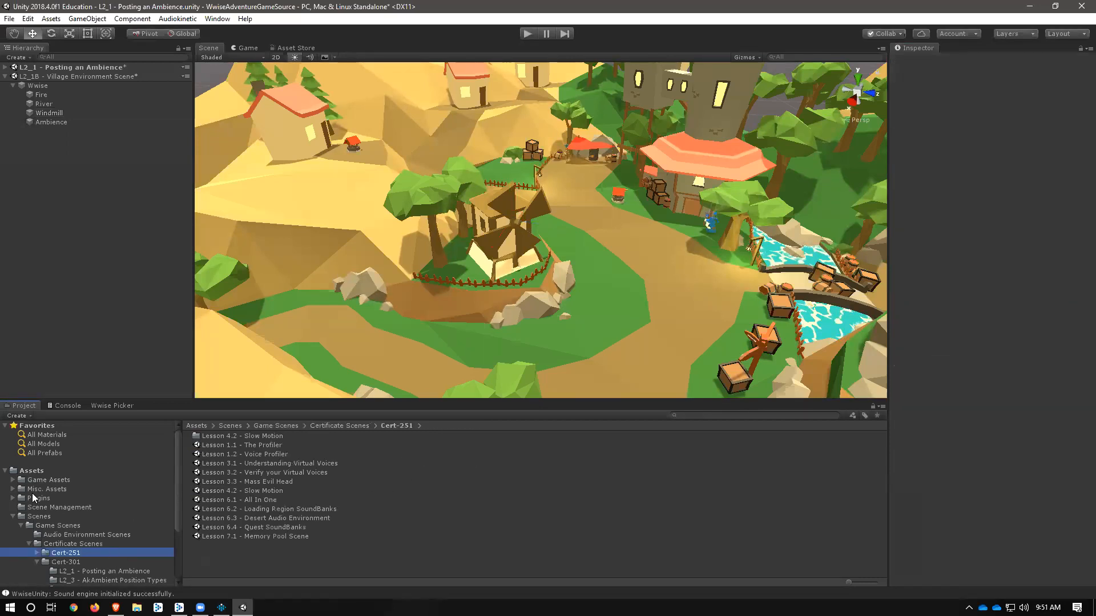
Step: Assign the SoundBank-specific Ambient_Windmill event from the Wwise Picker to the Windmill object's Ak Ambient component
click(98, 406)
click(16, 461)
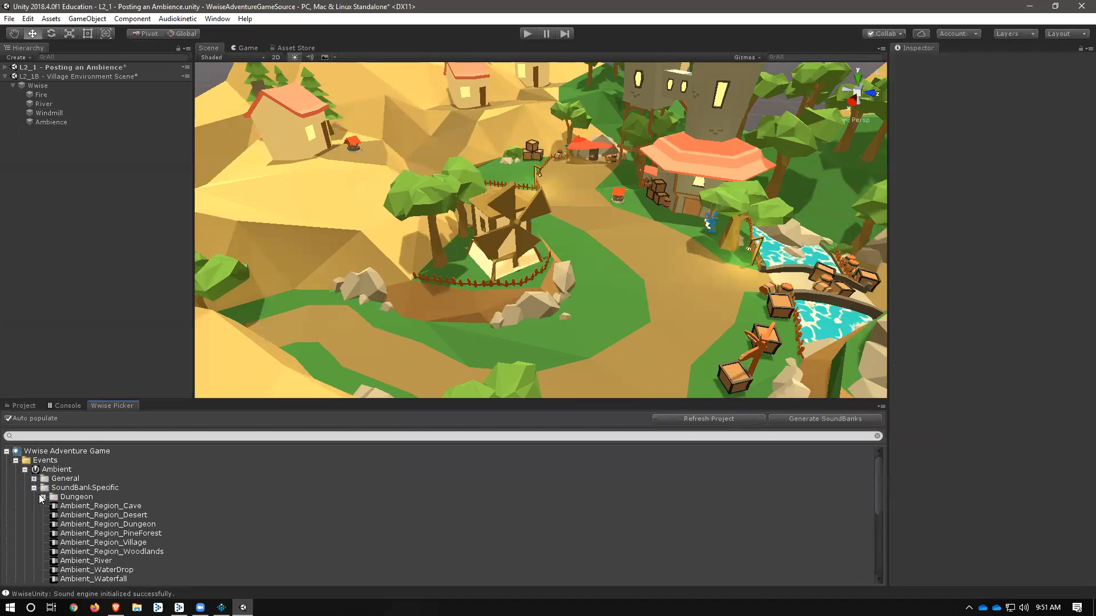
scroll(116, 501, down, 3)
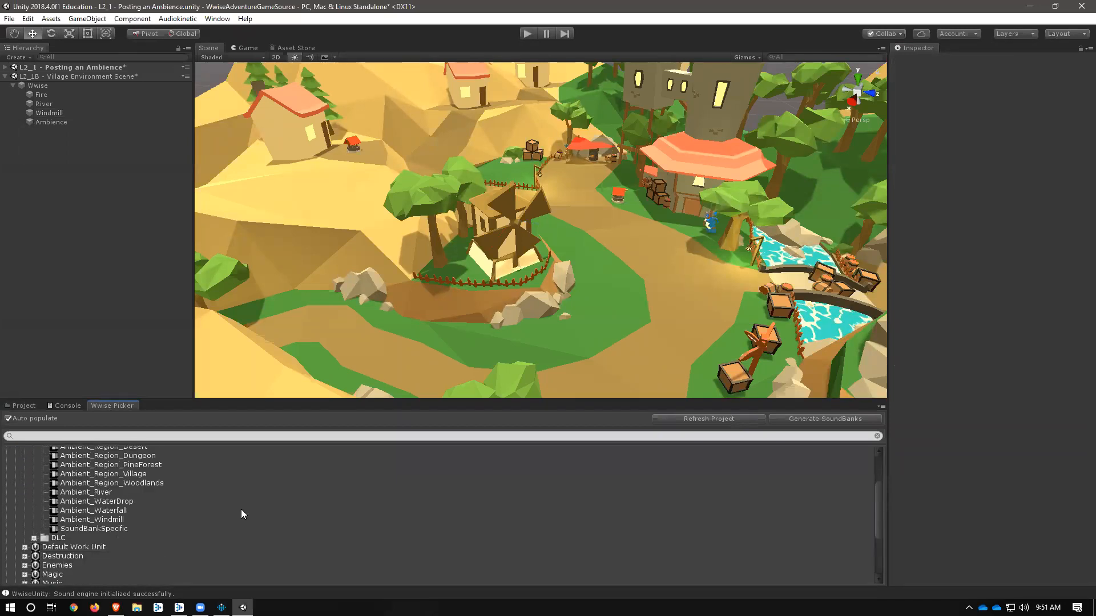
click(101, 519)
scroll(162, 504, up, 3)
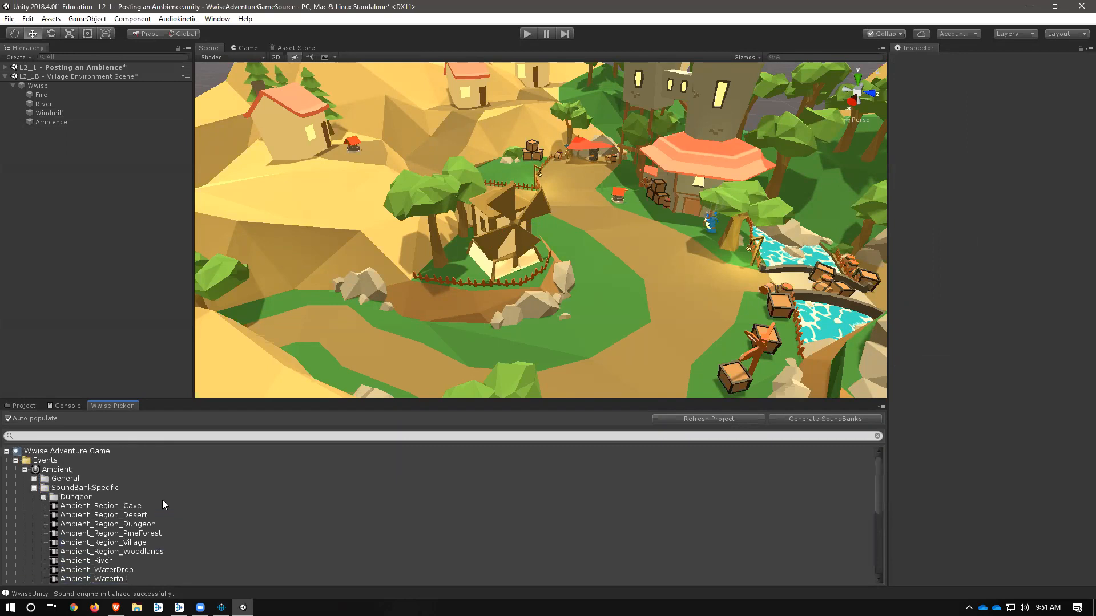
click(60, 114)
scroll(243, 461, down, 3)
drag(98, 520, 1011, 482)
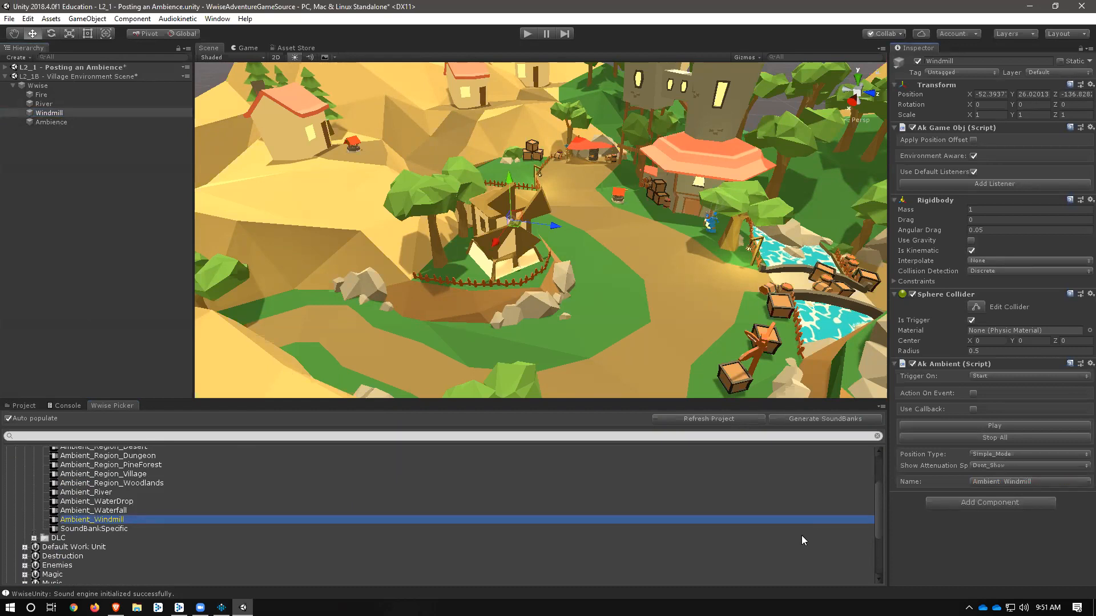
Step: Preview the Ambient_Windmill event from the Ak Ambient component and play-test the game by running the character to the windmill, ending play mode
click(985, 425)
click(986, 425)
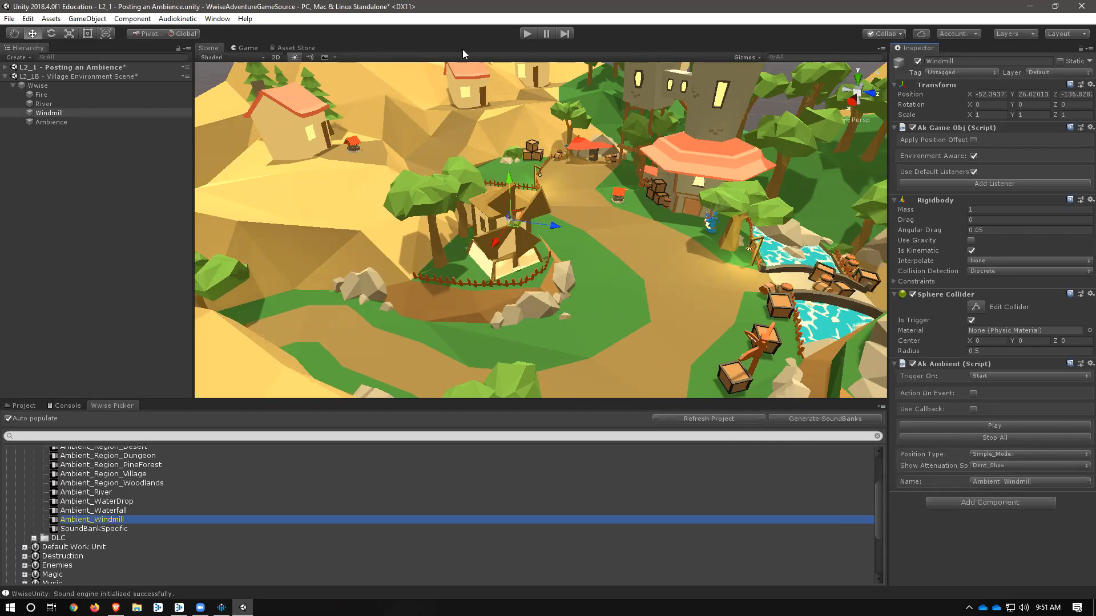
click(525, 34)
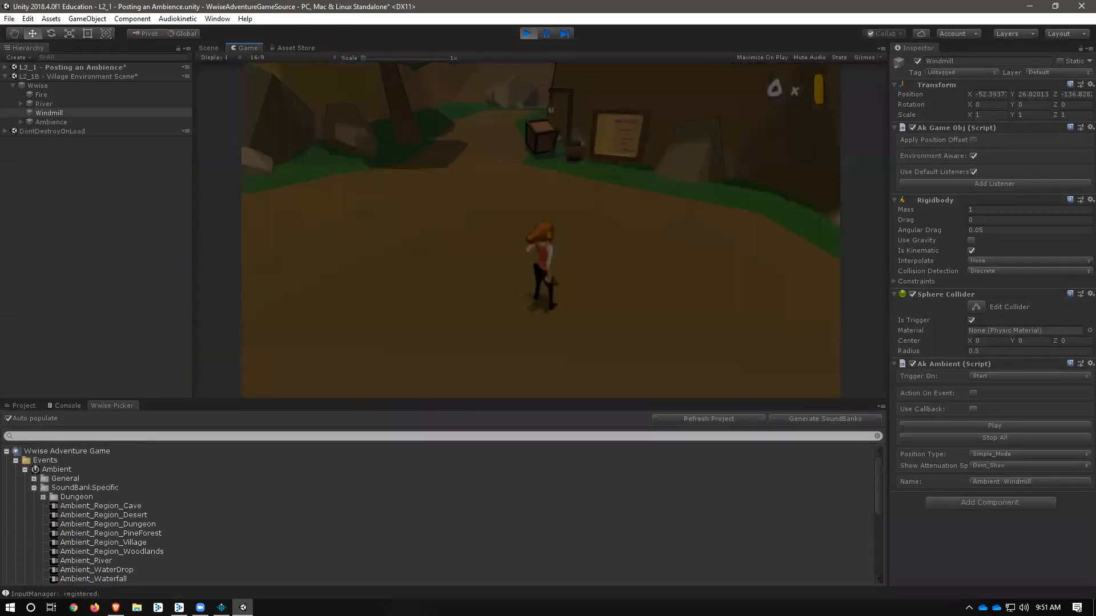
key(w)
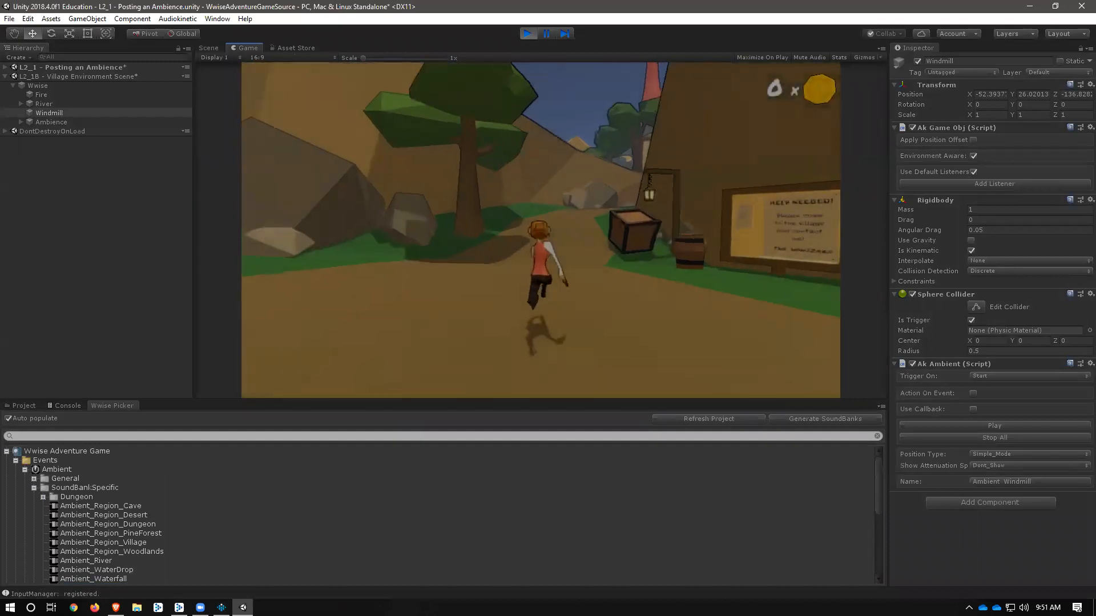
key(w)
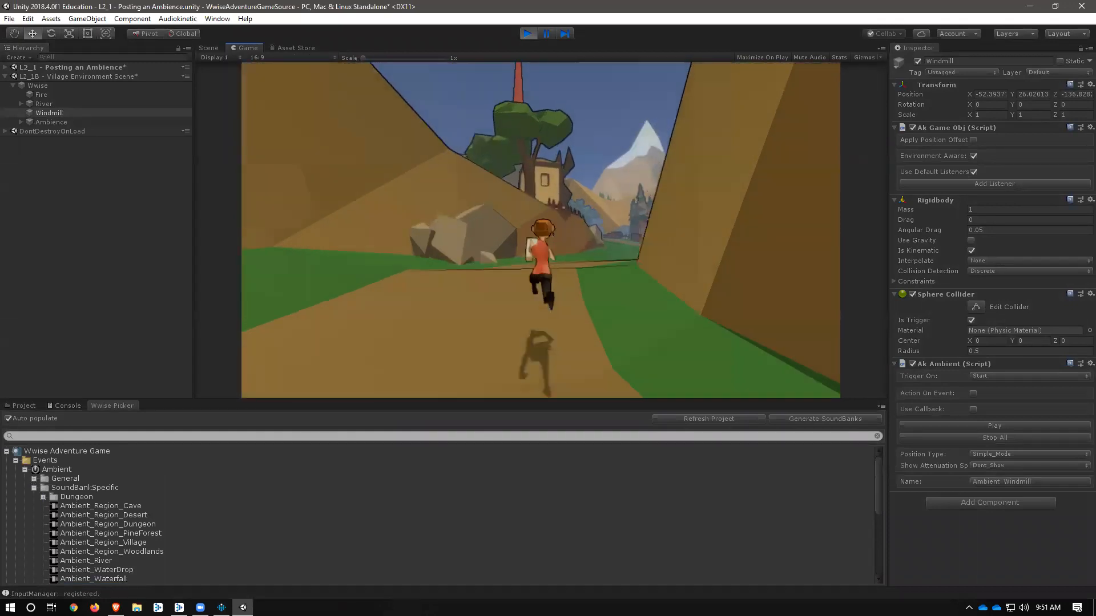
key(w)
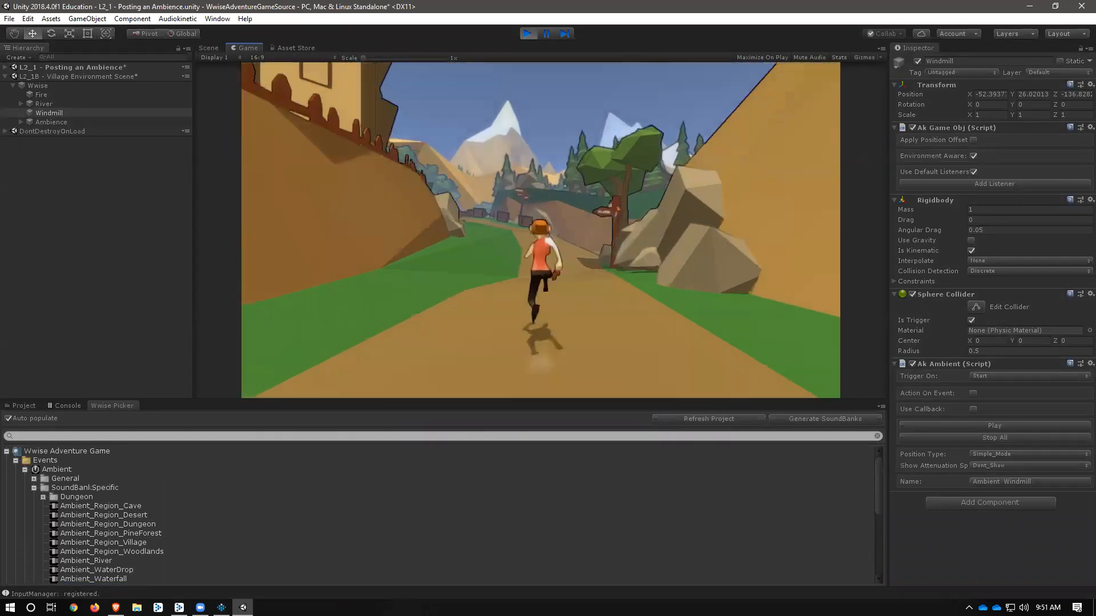
key(w)
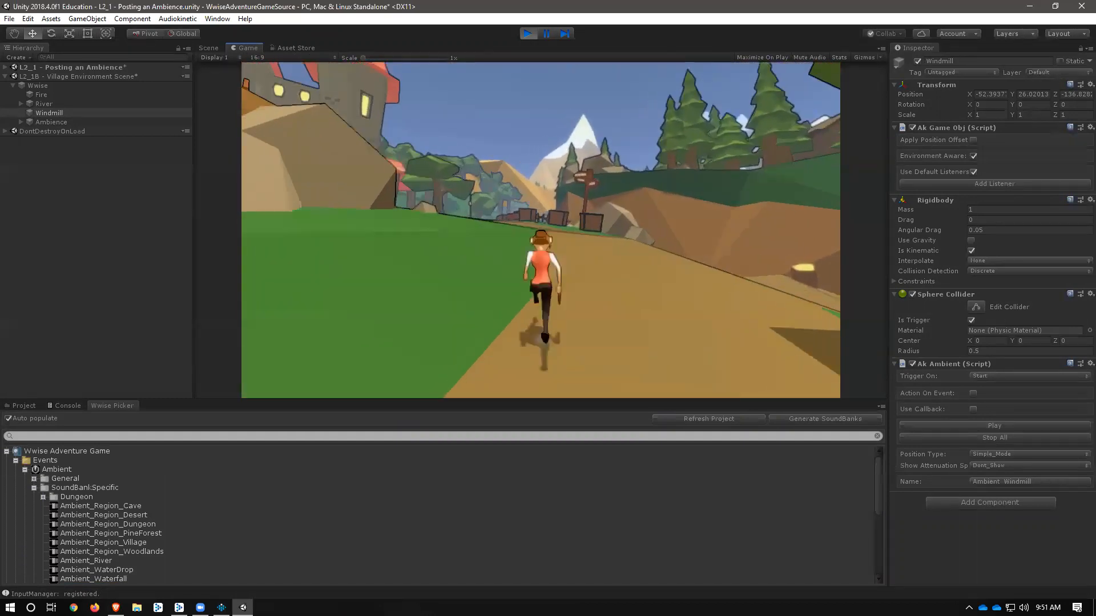
key(w)
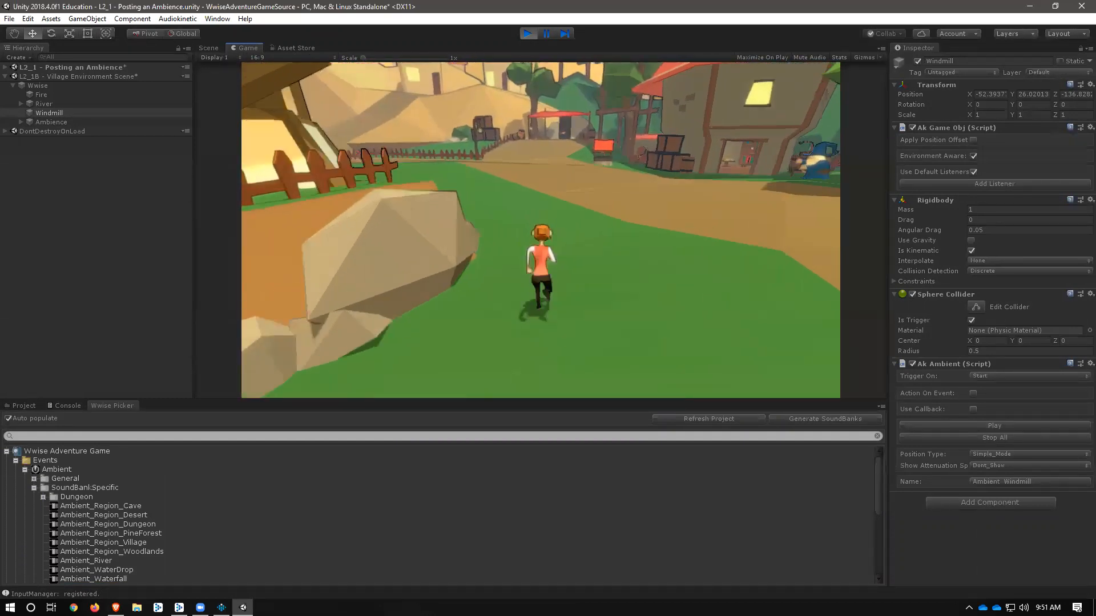
key(w)
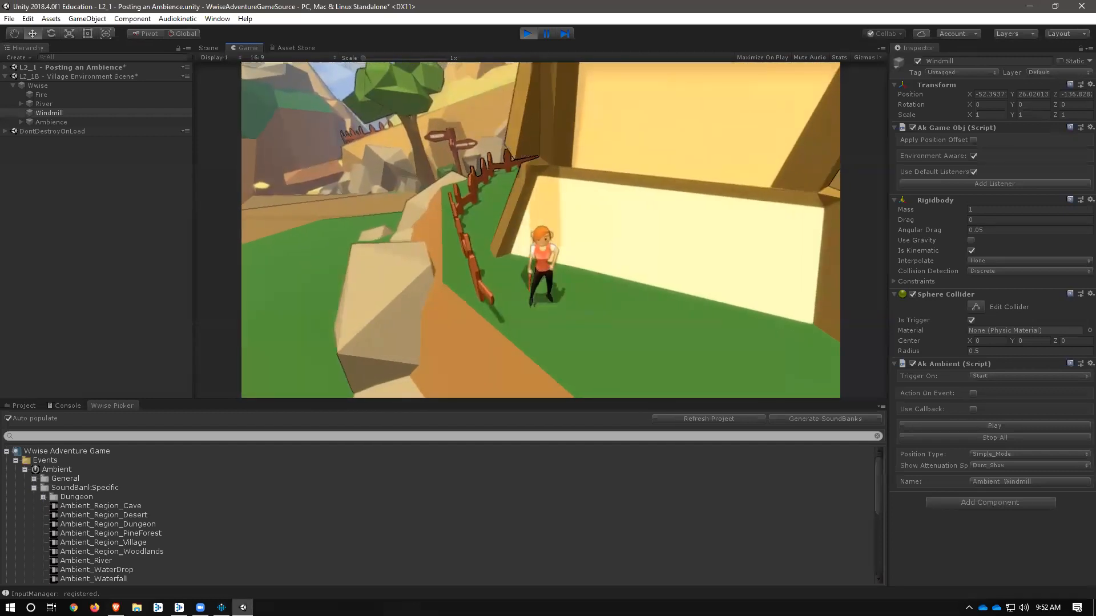
key(Escape)
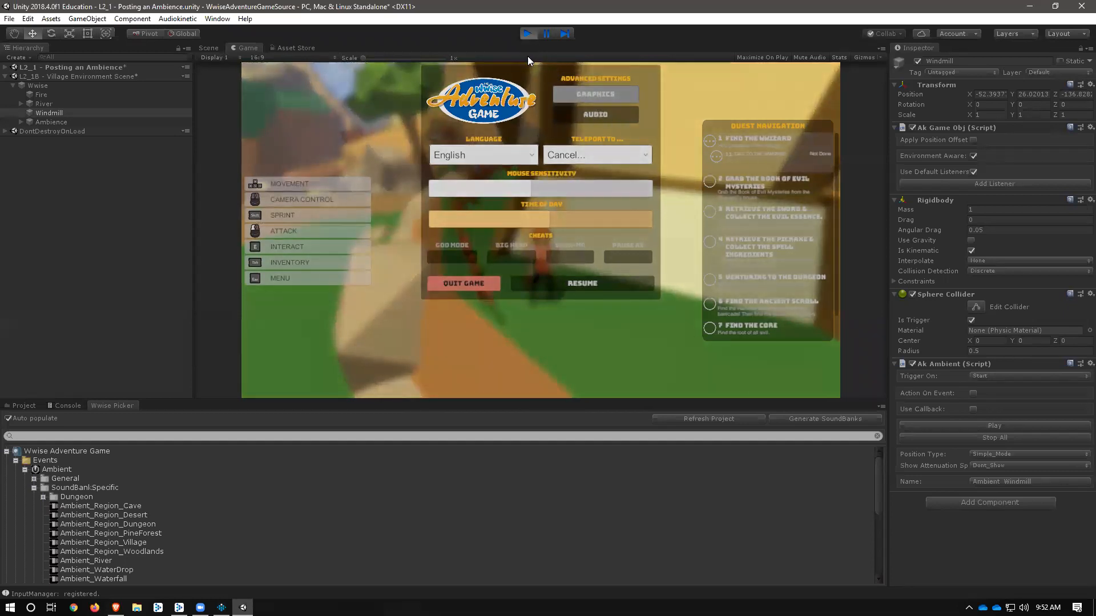
key(ctrl+p)
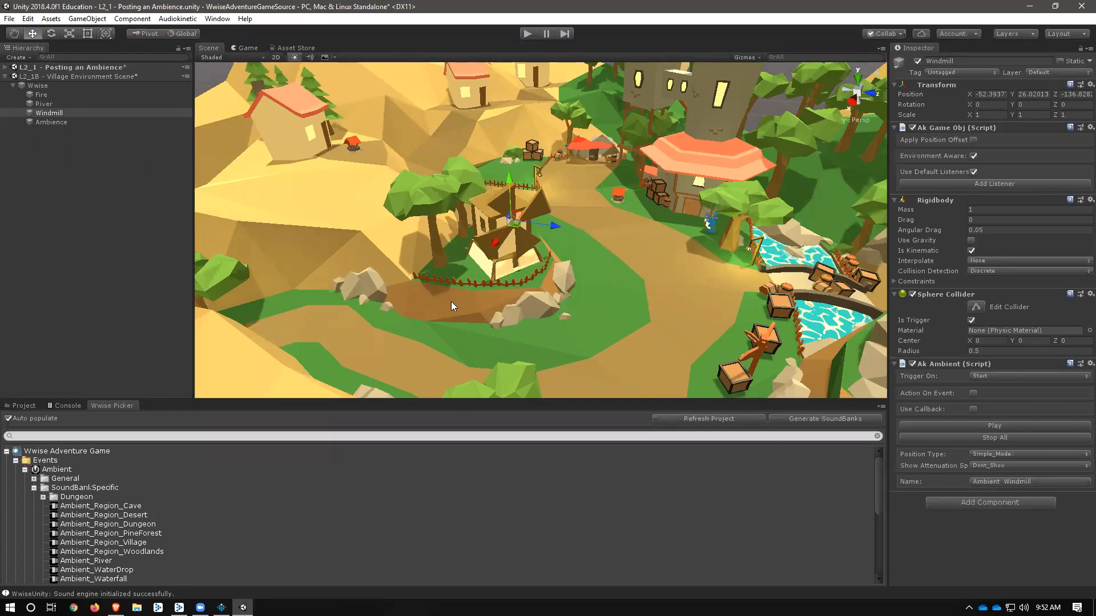
Step: Set the Windmill's Ak Ambient component to show the attenuation sphere for Current_Event_Only
scroll(449, 318, down, 2)
scroll(451, 317, up, 3)
middle_drag(525, 317, 406, 262)
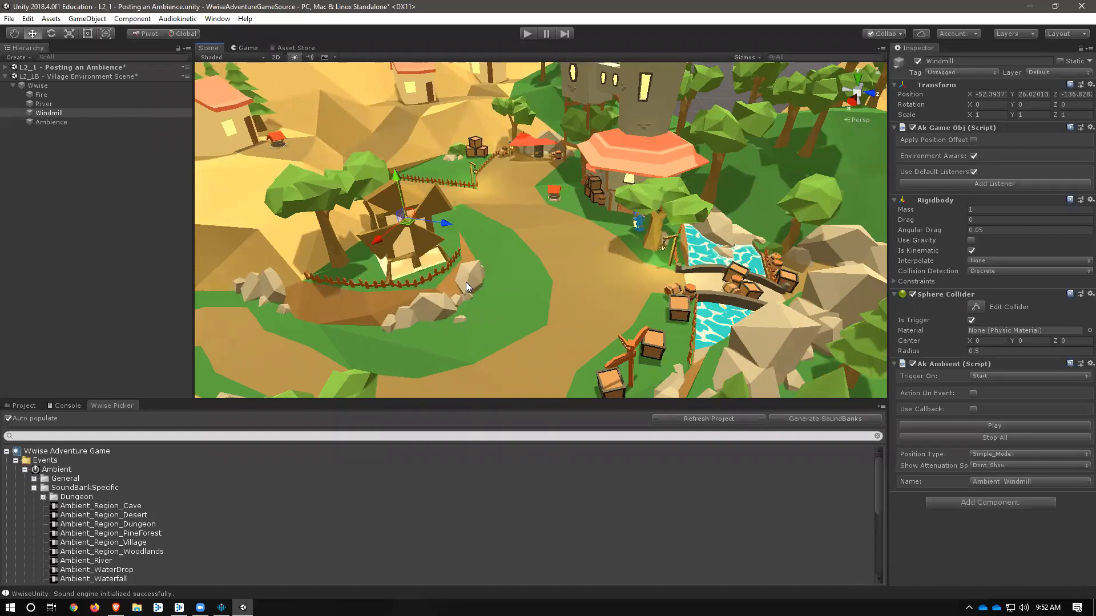
click(990, 467)
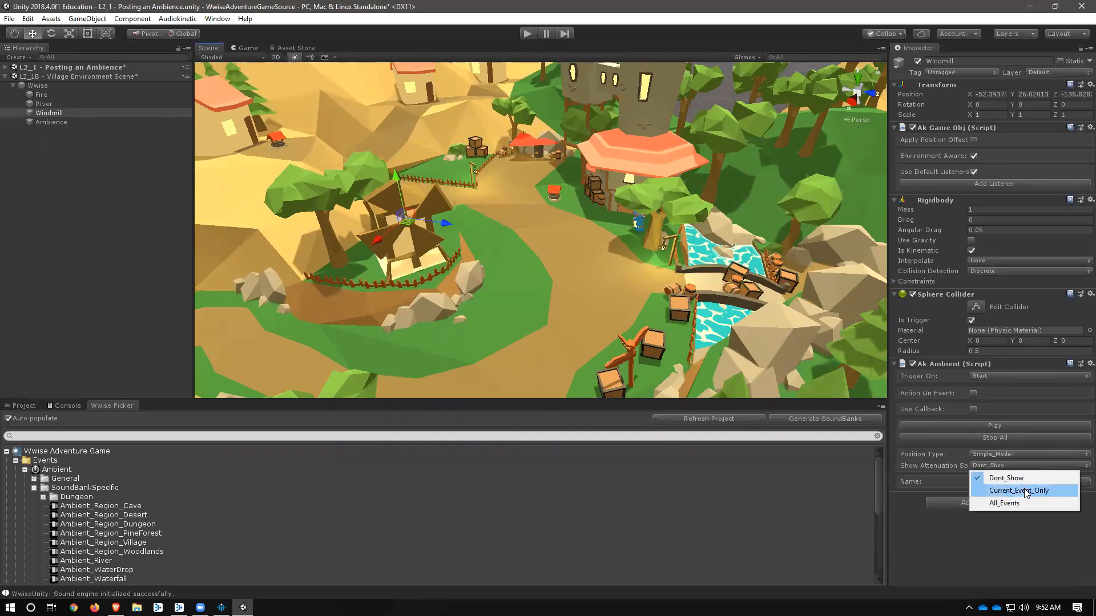
click(1004, 489)
Step: Examine the scene around the windmill from farther away and from above, looking for the attenuation sphere
scroll(305, 213, down, 5)
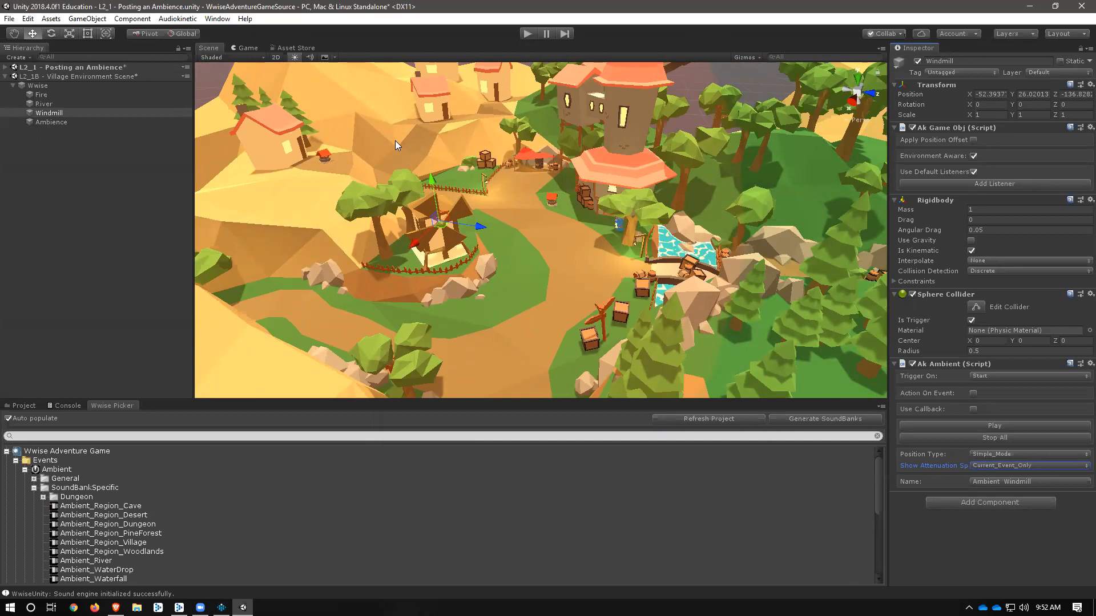
scroll(411, 160, down, 6)
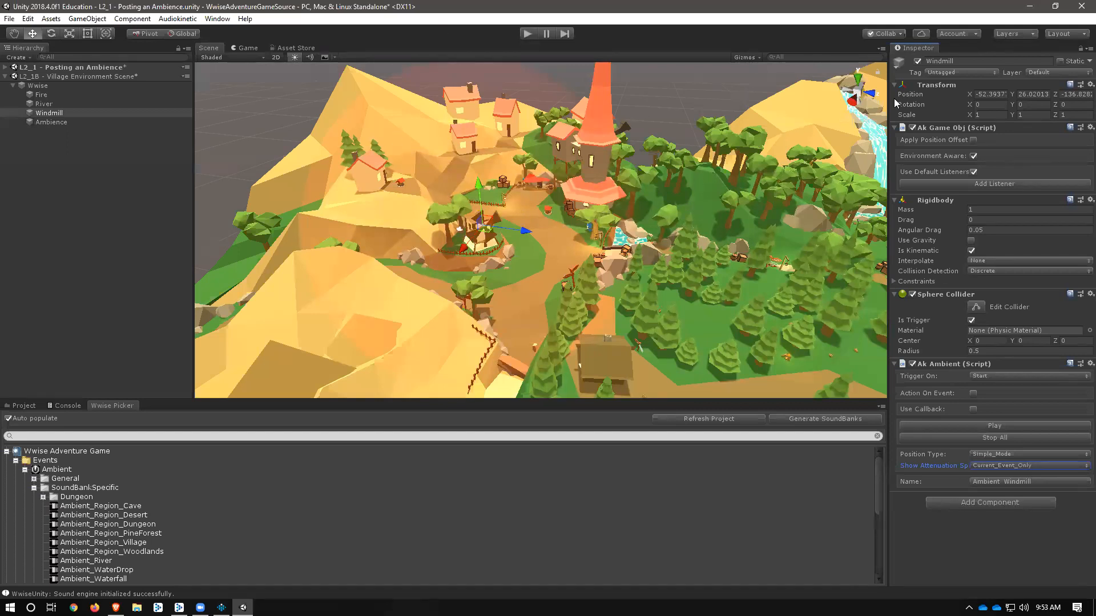
click(857, 76)
middle_drag(462, 268, 490, 206)
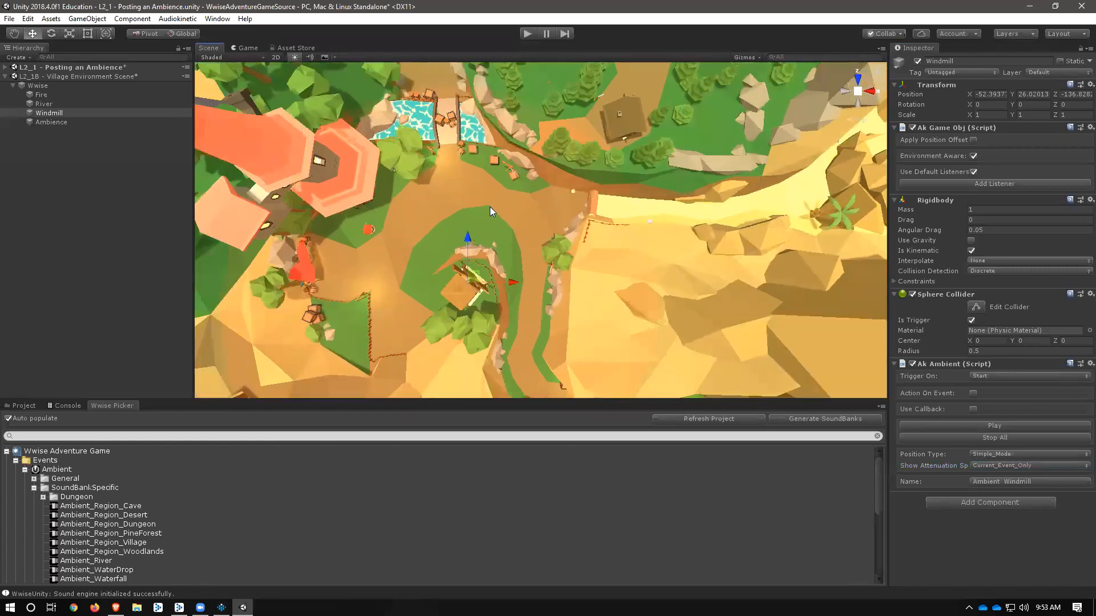
scroll(504, 219, down, 5)
scroll(506, 219, up, 10)
middle_drag(513, 287, 449, 18)
scroll(600, 343, down, 2)
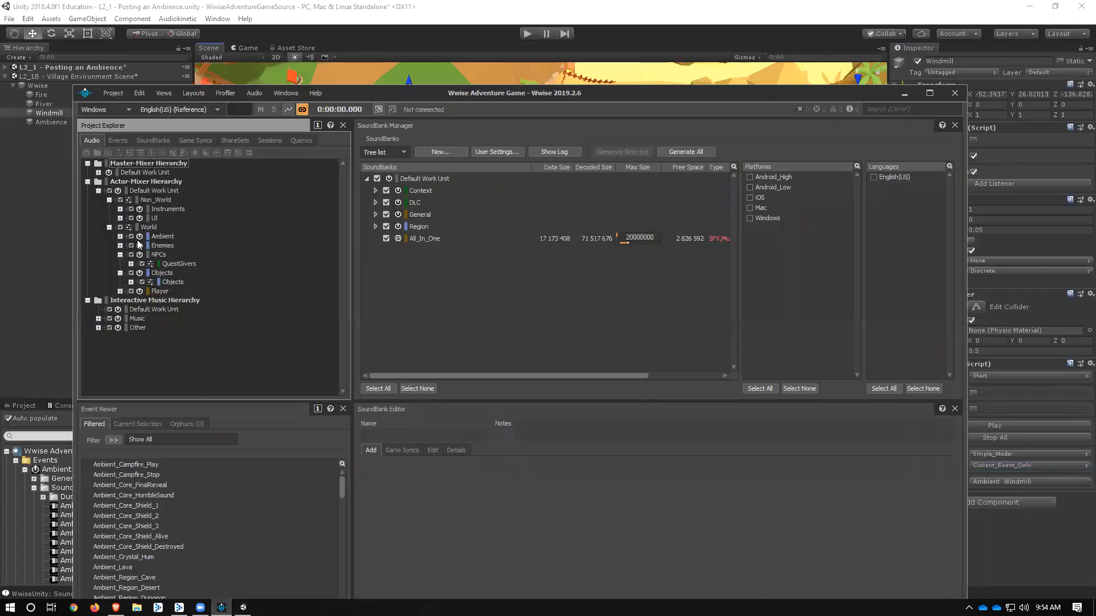
Step: Switch to Wwise and open the Ambient_Windmill container, under World > Ambient > Ambiences_Emitters > Emitters, in the Property Editor
click(120, 236)
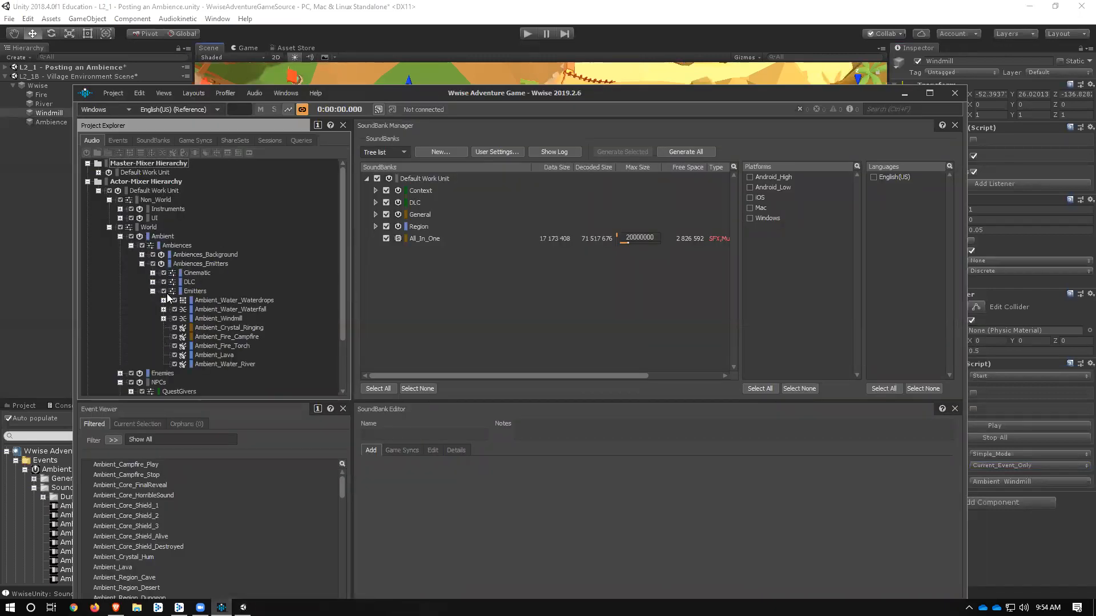
click(231, 318)
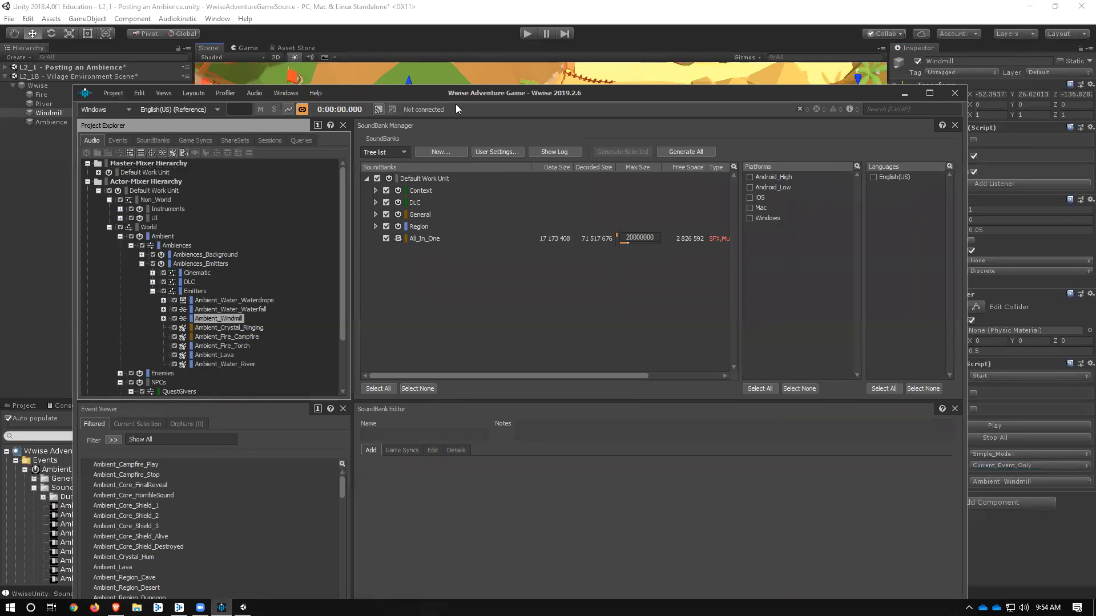
drag(463, 93, 399, 42)
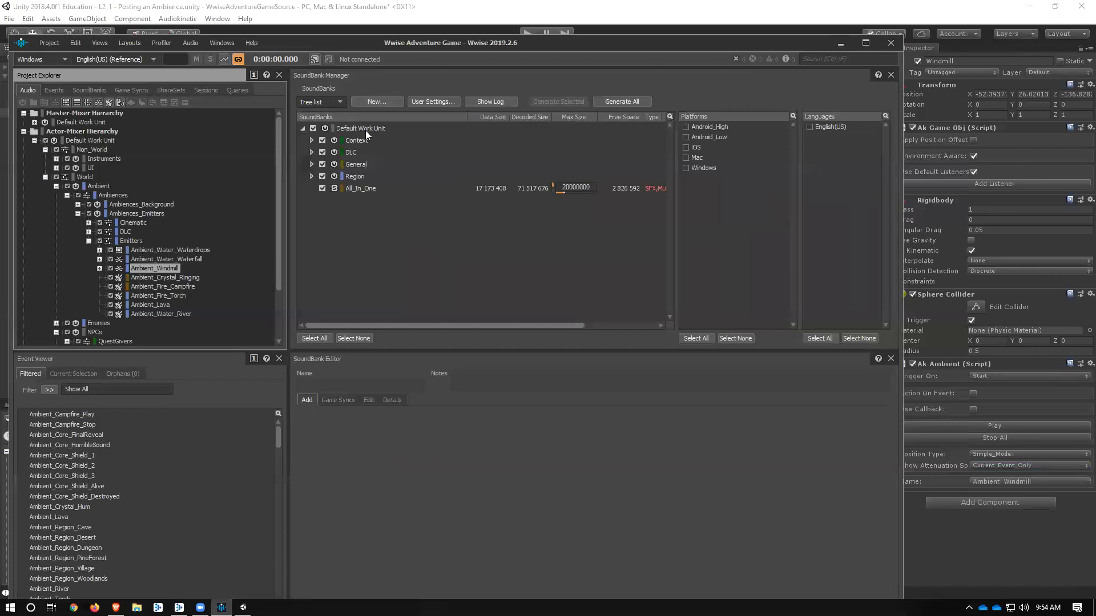
key(F5)
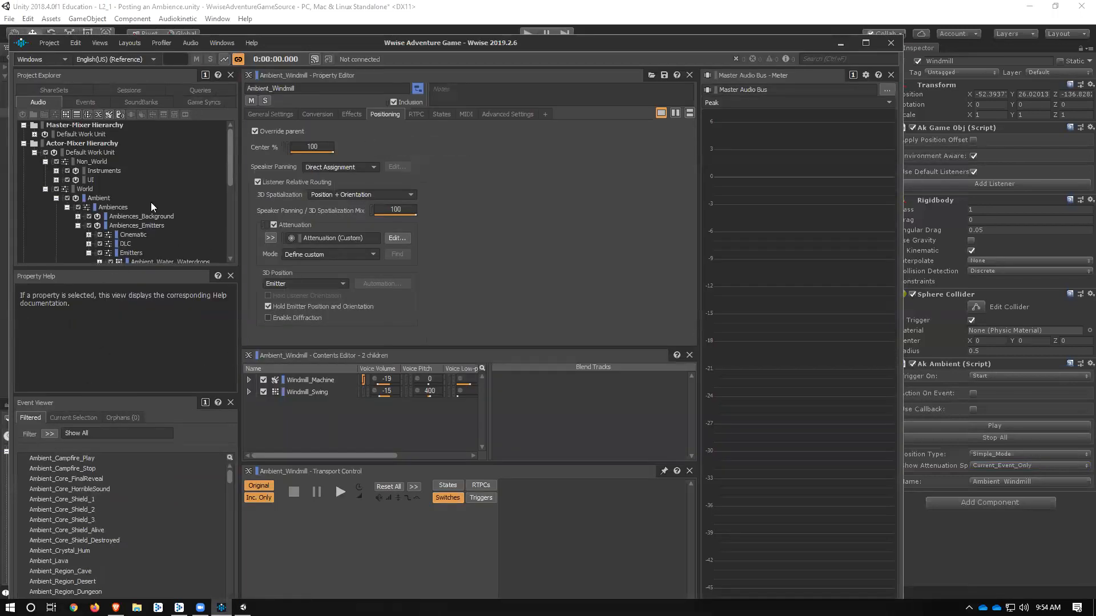
scroll(150, 202, down, 5)
click(159, 145)
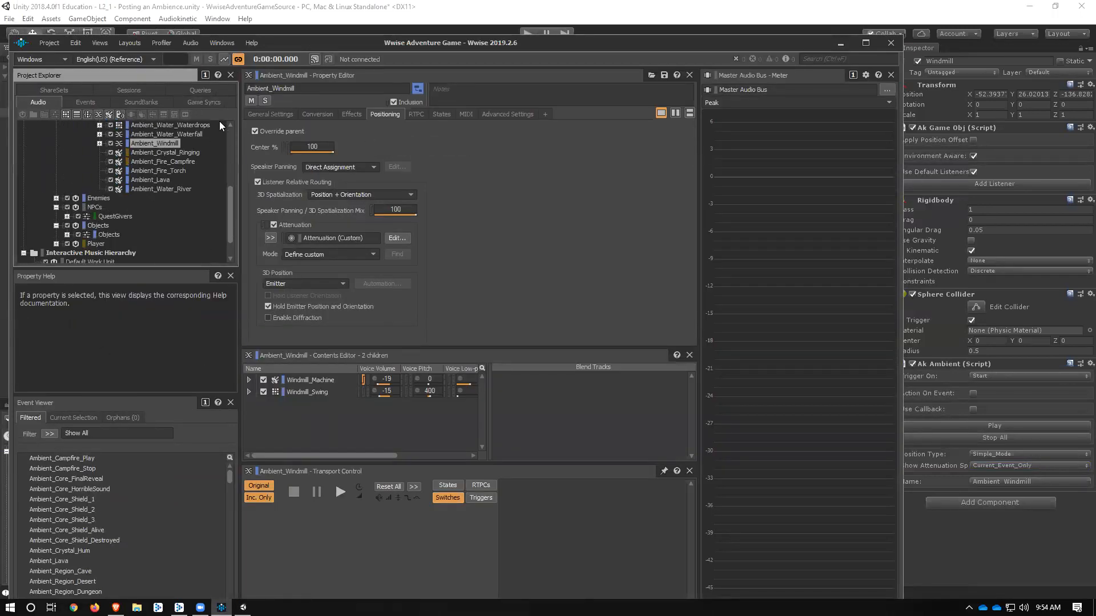
Step: Review Ambient_Windmill's general and positioning settings and its attenuation choices, and open its custom attenuation in the Attenuation Editor
click(266, 114)
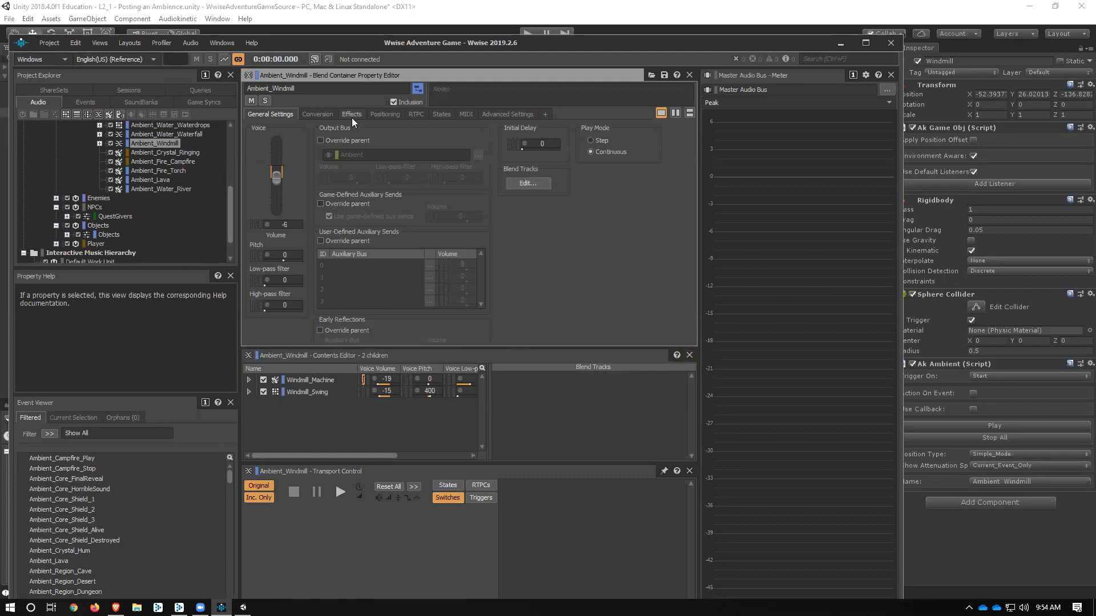
click(390, 115)
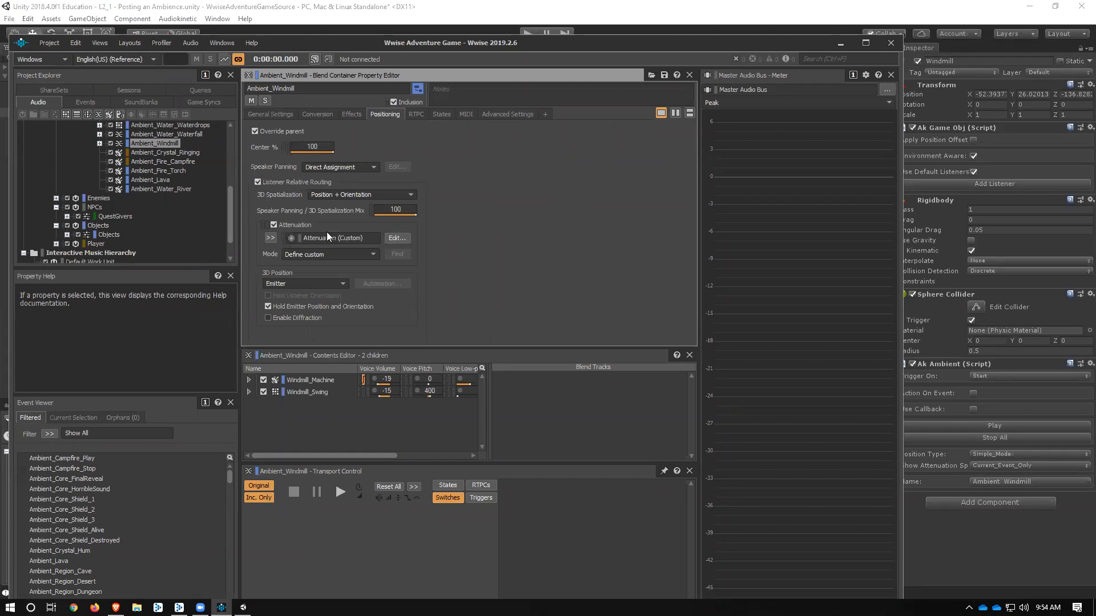
click(269, 239)
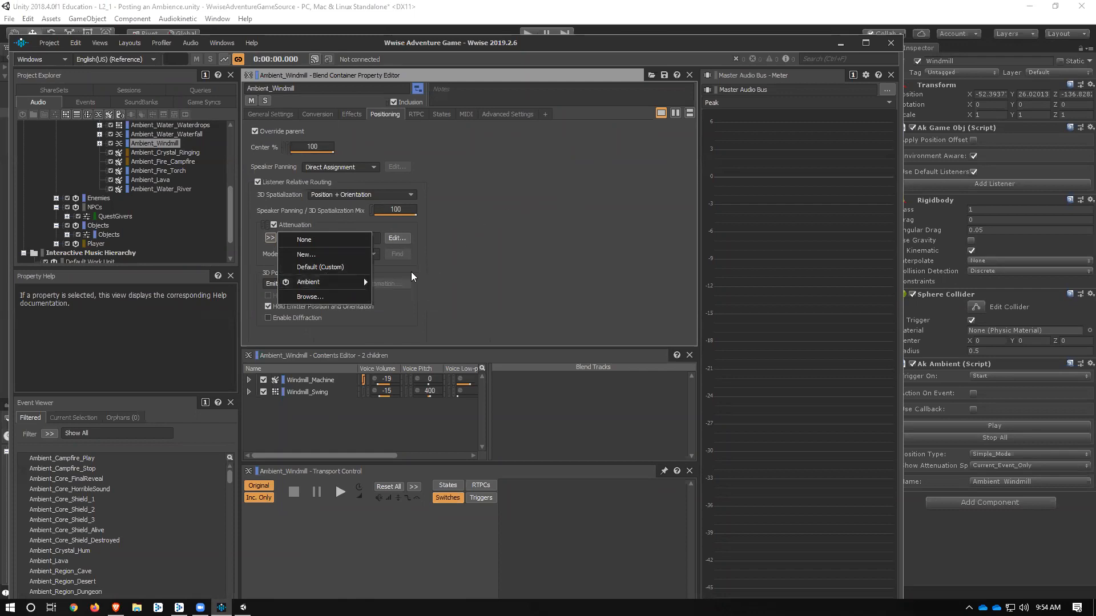
mouse_move(351, 280)
mouse_move(393, 288)
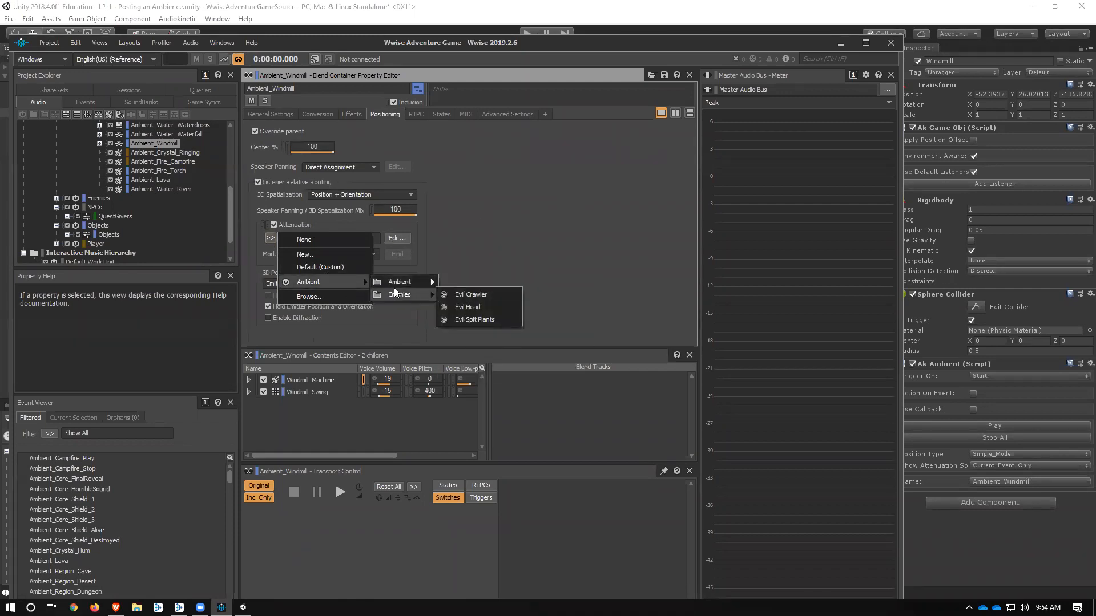
click(565, 198)
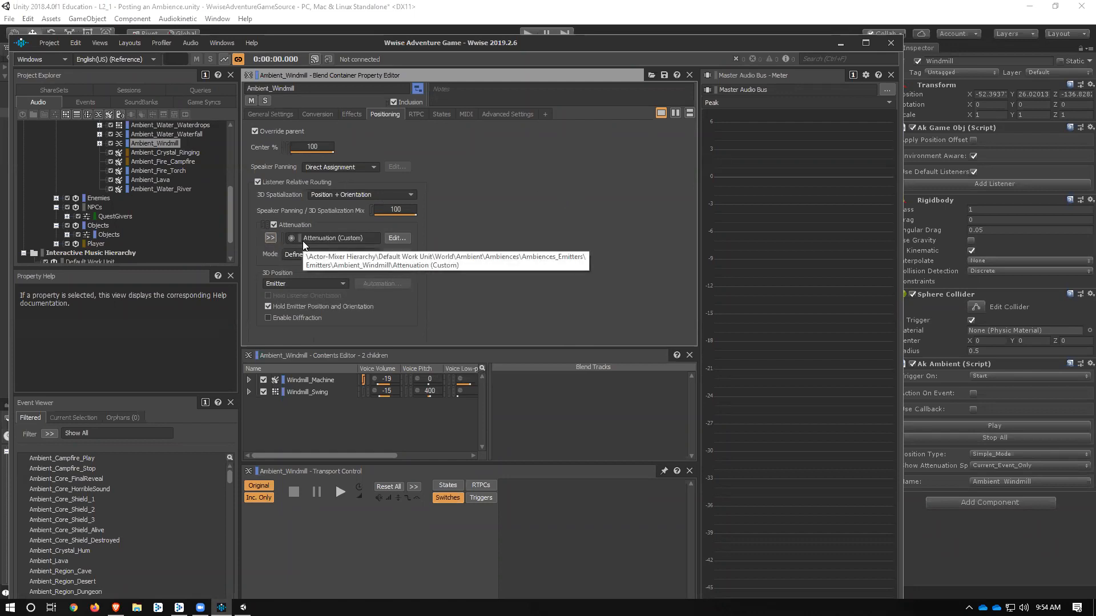
click(396, 238)
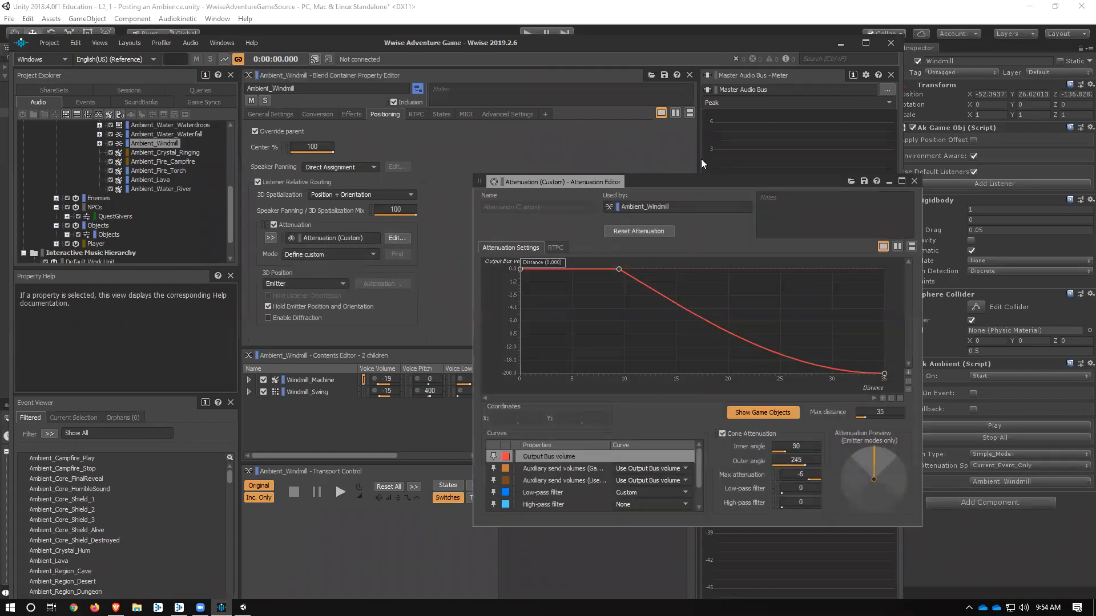
drag(702, 179, 454, 90)
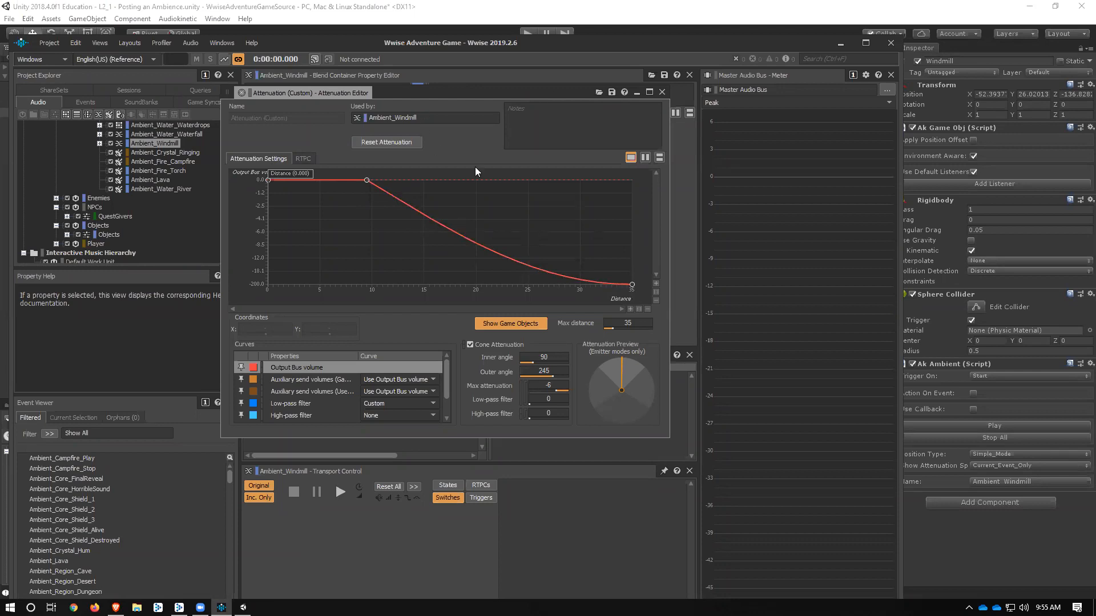
Step: Return to Unity and set the radius of the Windmill's Sphere Collider to 35
click(616, 25)
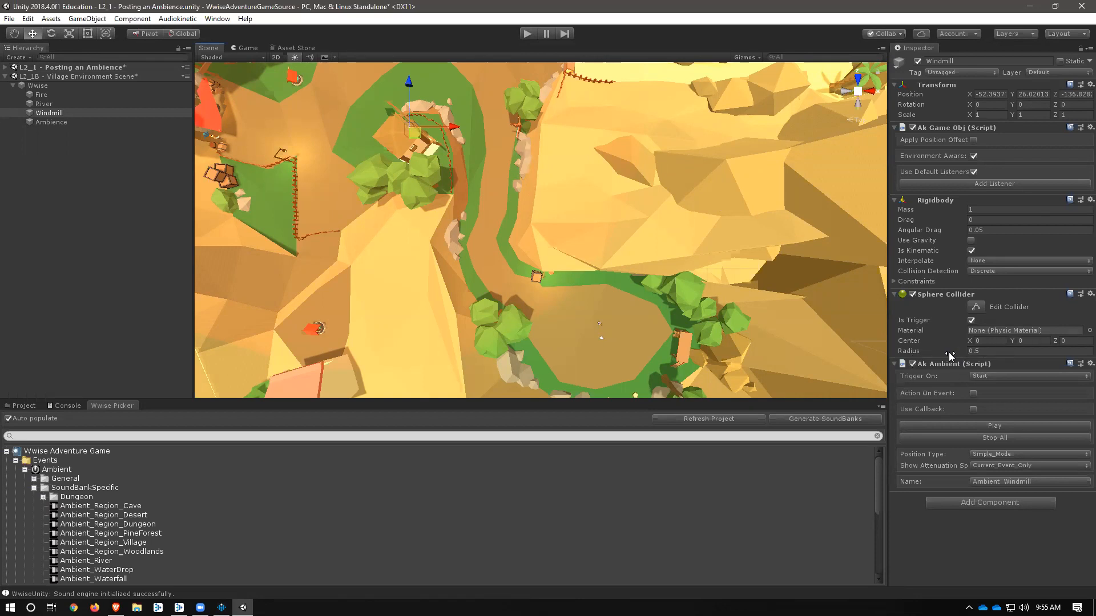
middle_drag(340, 184, 448, 209)
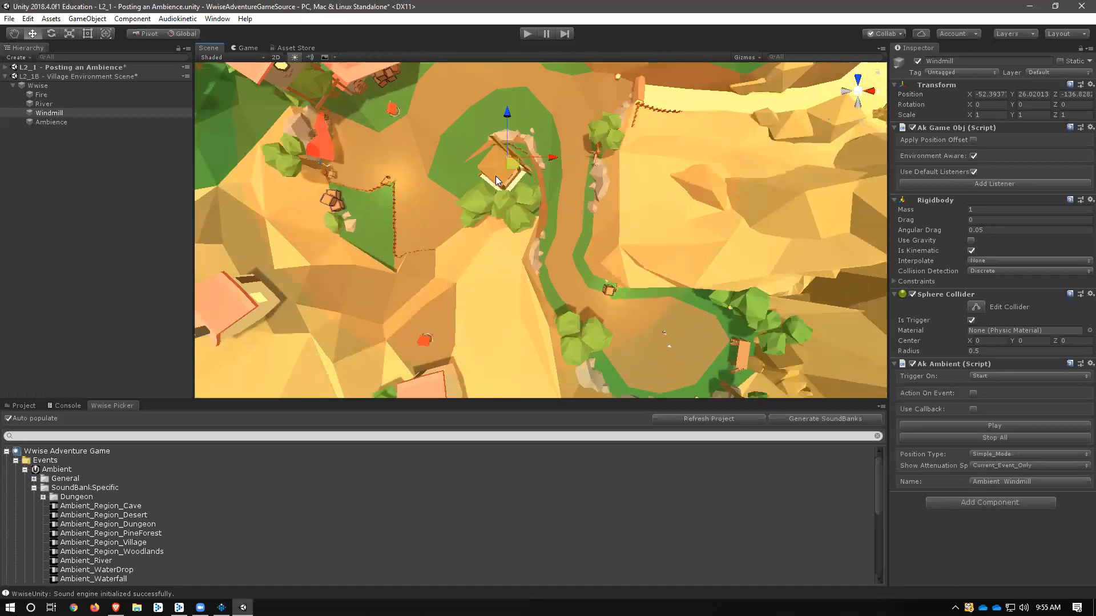
scroll(496, 175, up, 7)
middle_drag(498, 176, 541, 210)
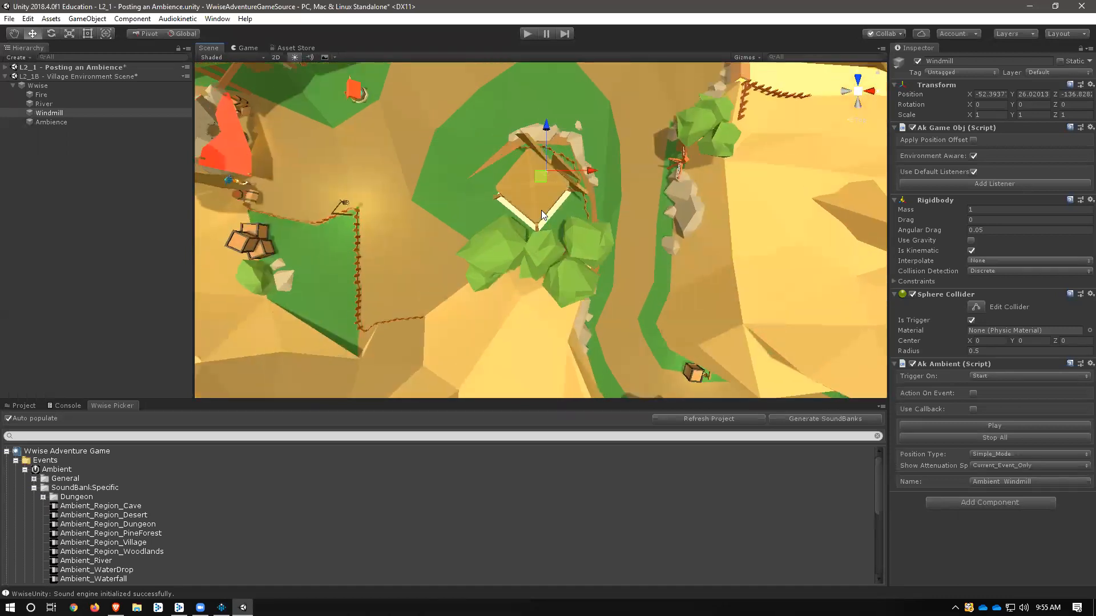
scroll(538, 210, up, 5)
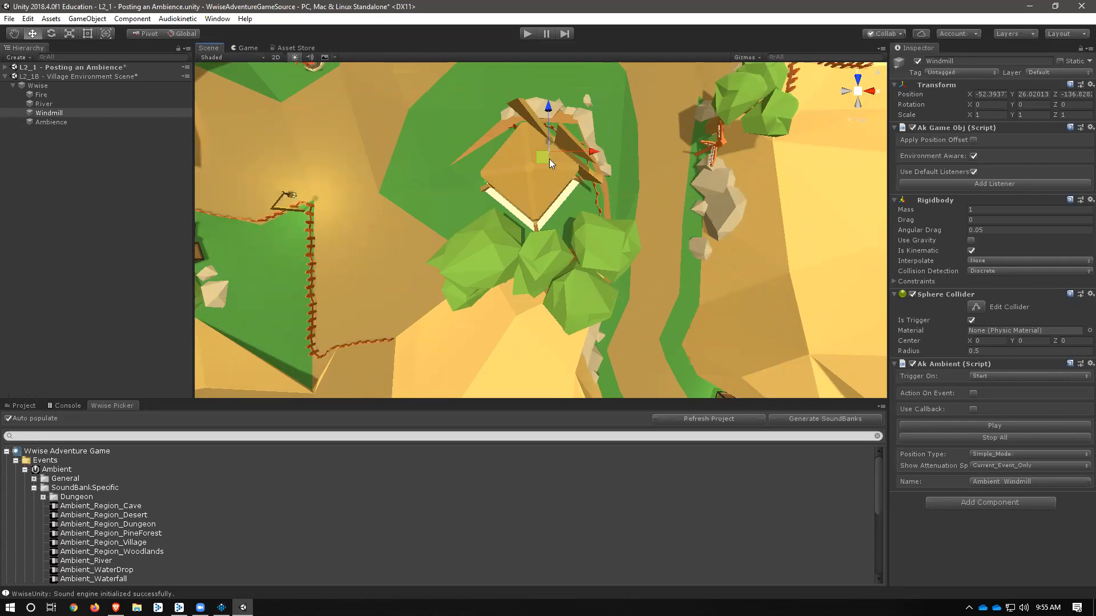
click(989, 349)
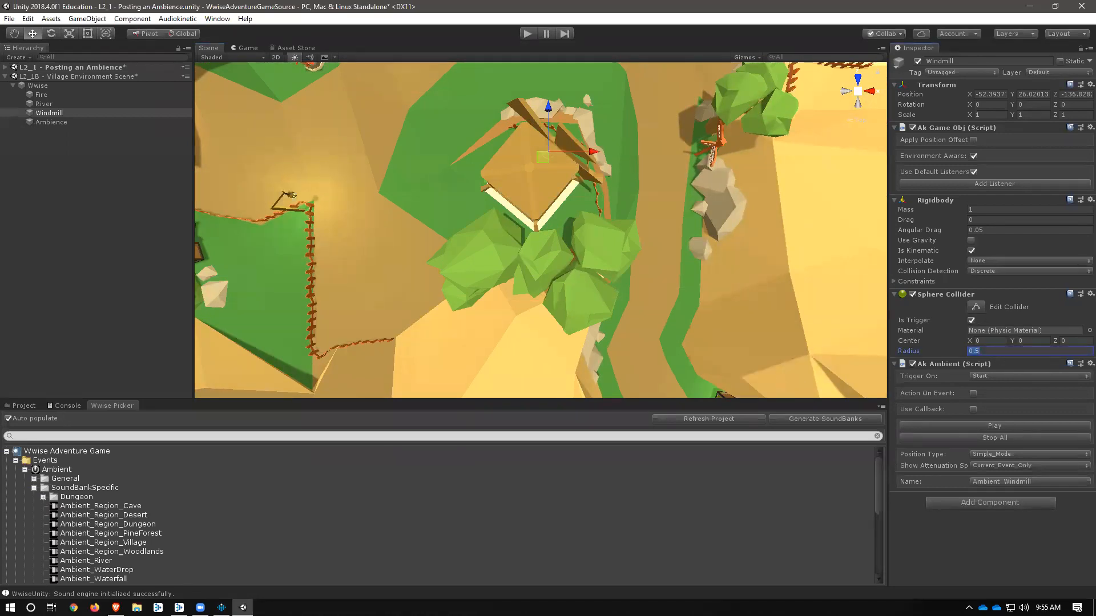
text(35)
scroll(682, 273, down, 4)
scroll(679, 276, down, 4)
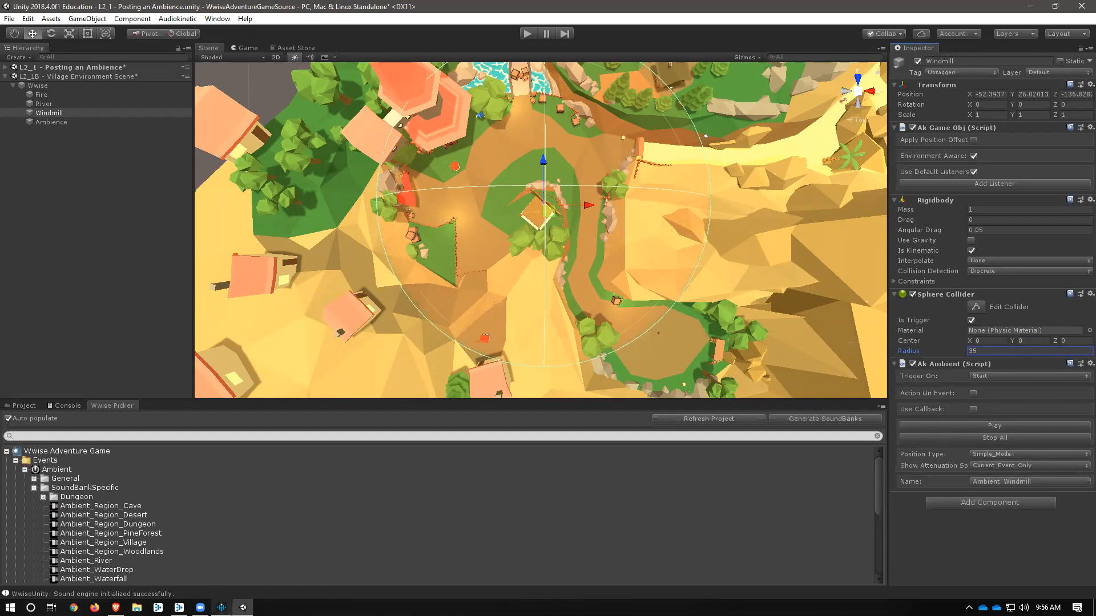
Step: Switch back to Wwise and close the Attenuation Editor
click(221, 607)
click(662, 92)
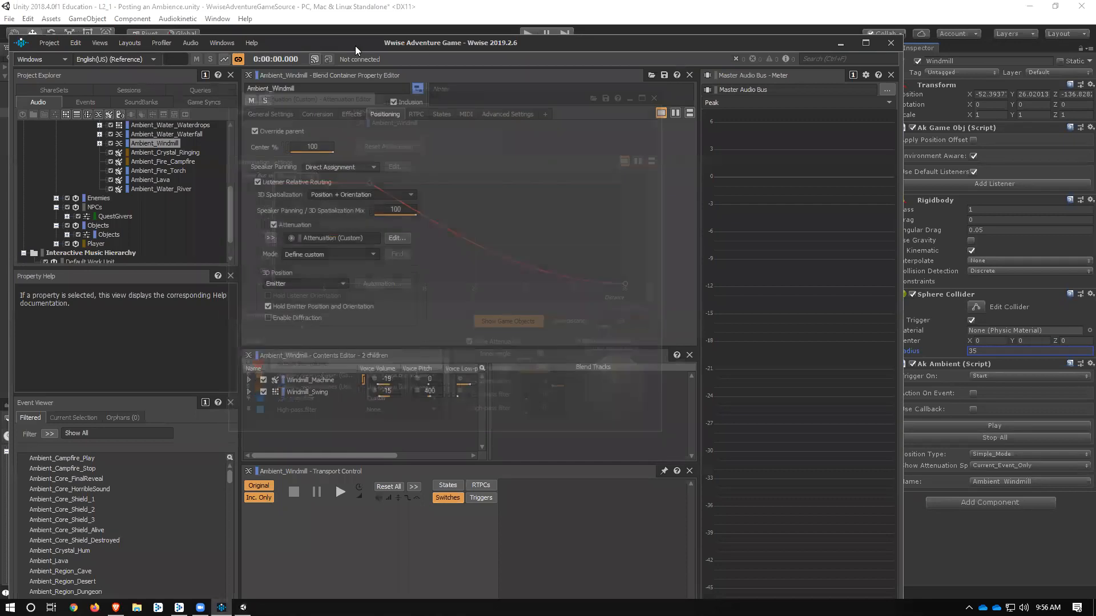
Step: Open the Wwise project settings and review the SoundBank metadata options, including Max attenuation
click(50, 42)
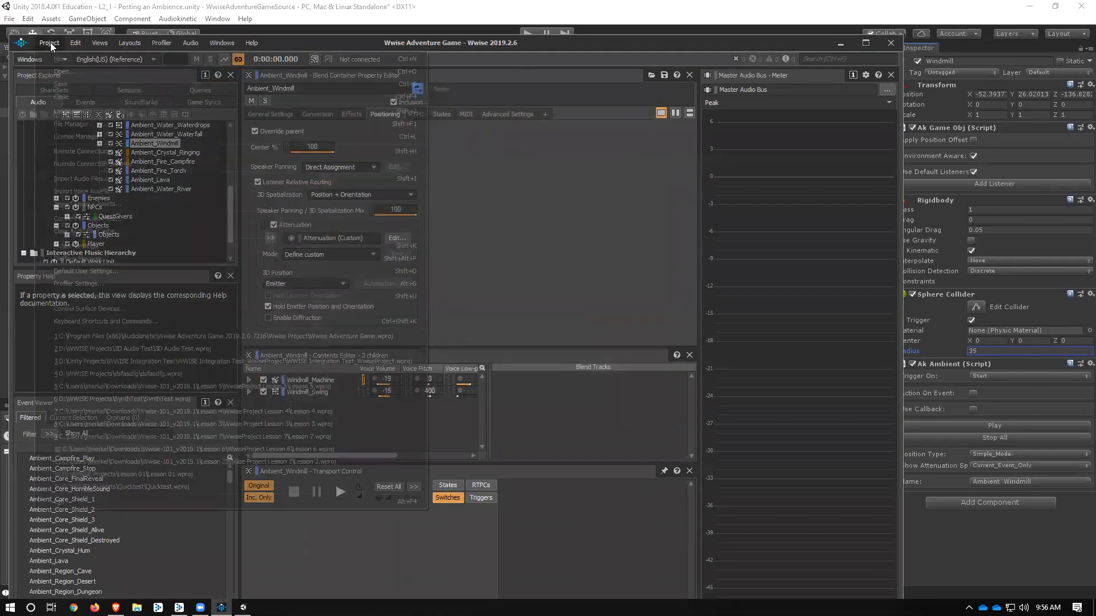
click(116, 246)
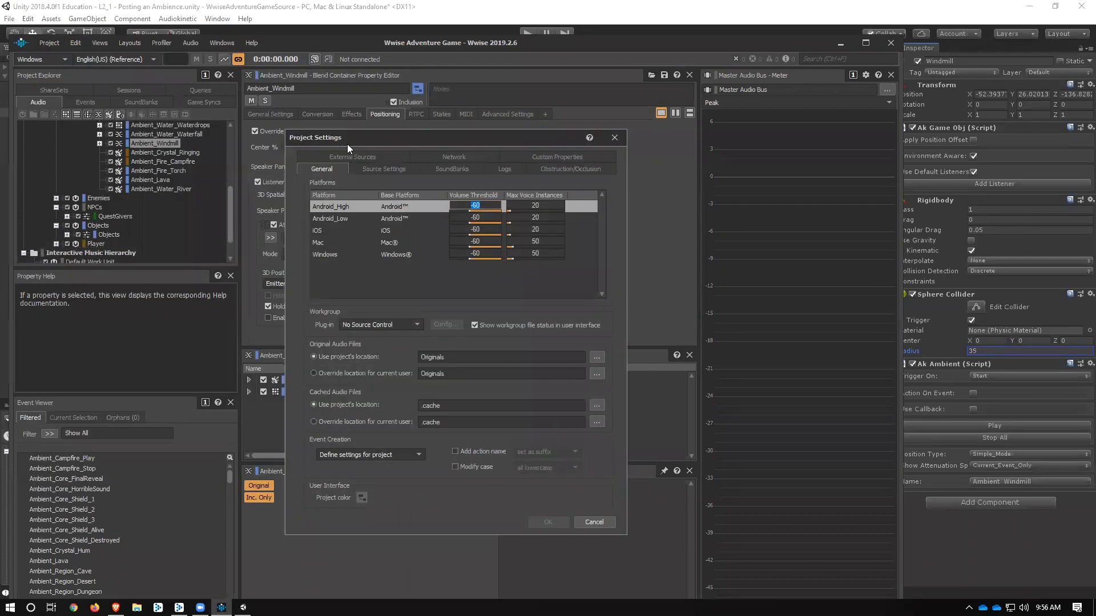
click(453, 169)
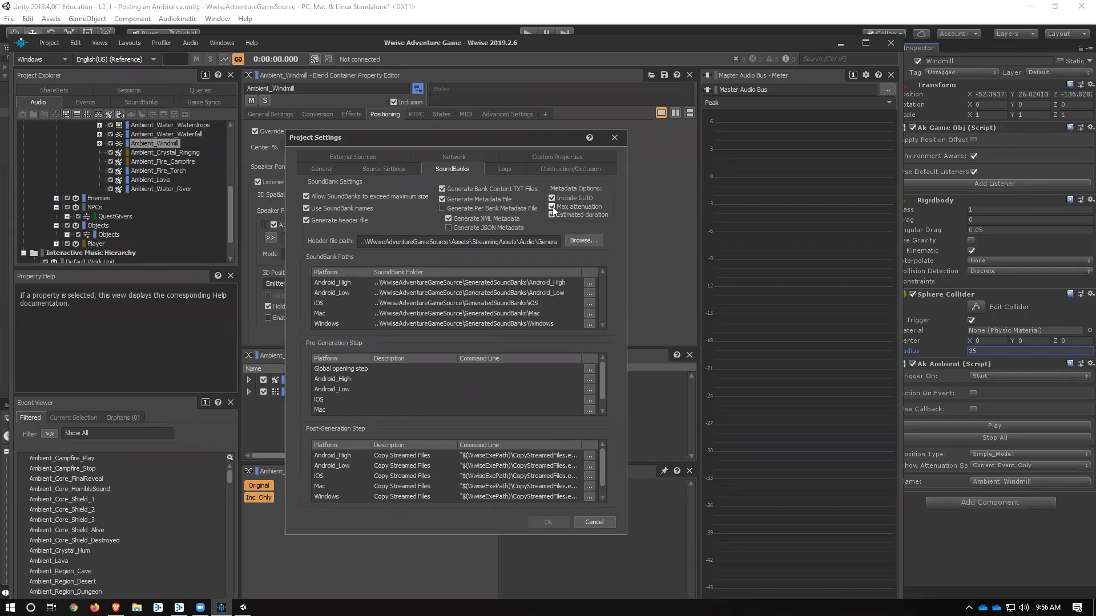
drag(543, 142, 515, 78)
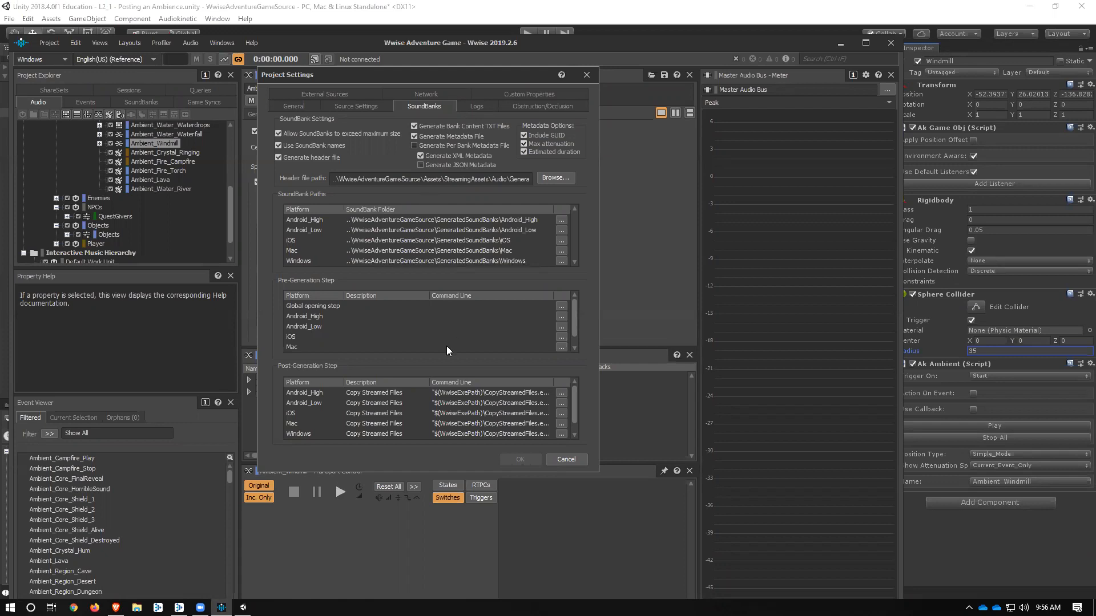
Step: Switch to Unity, check the trigger sphere against the clearing south of the windmill, and set the Windmill's Sphere Collider radius to 55
mouse_move(242, 608)
click(242, 607)
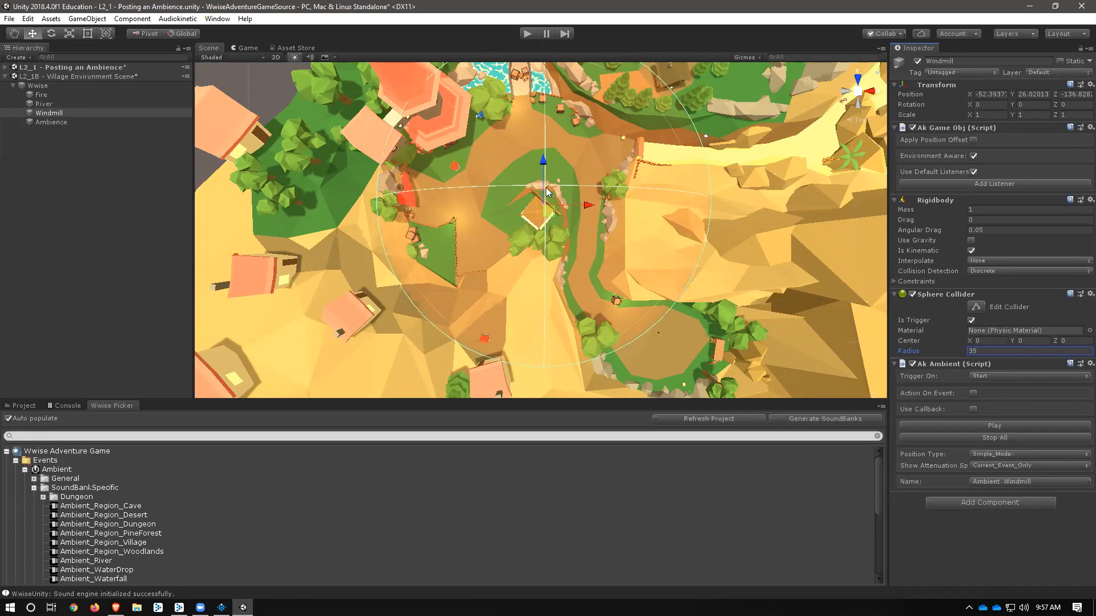
scroll(644, 351, up, 3)
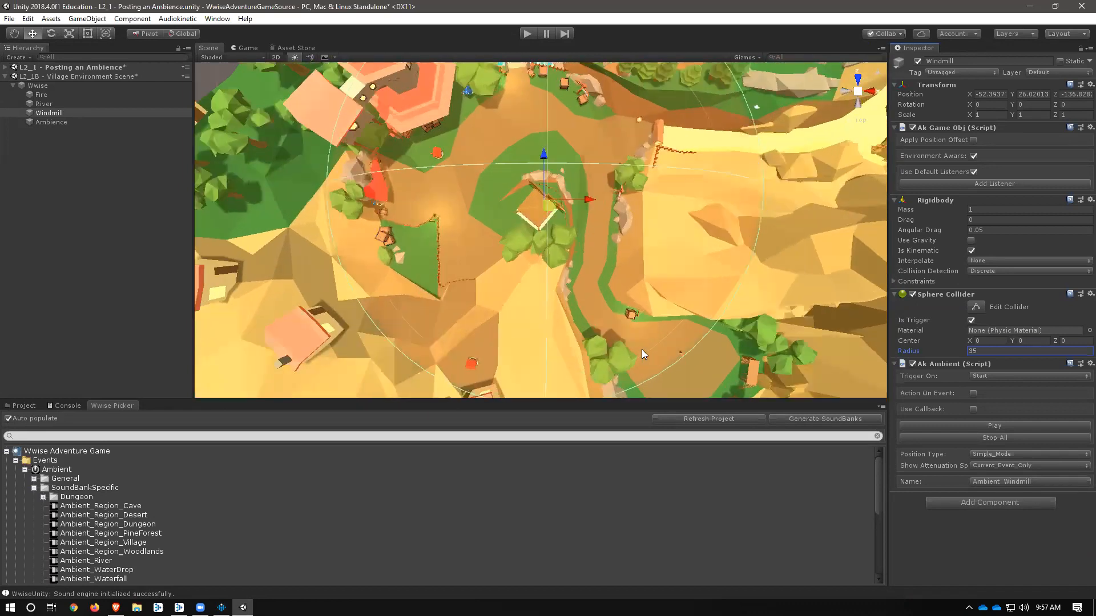
middle_drag(642, 349, 647, 215)
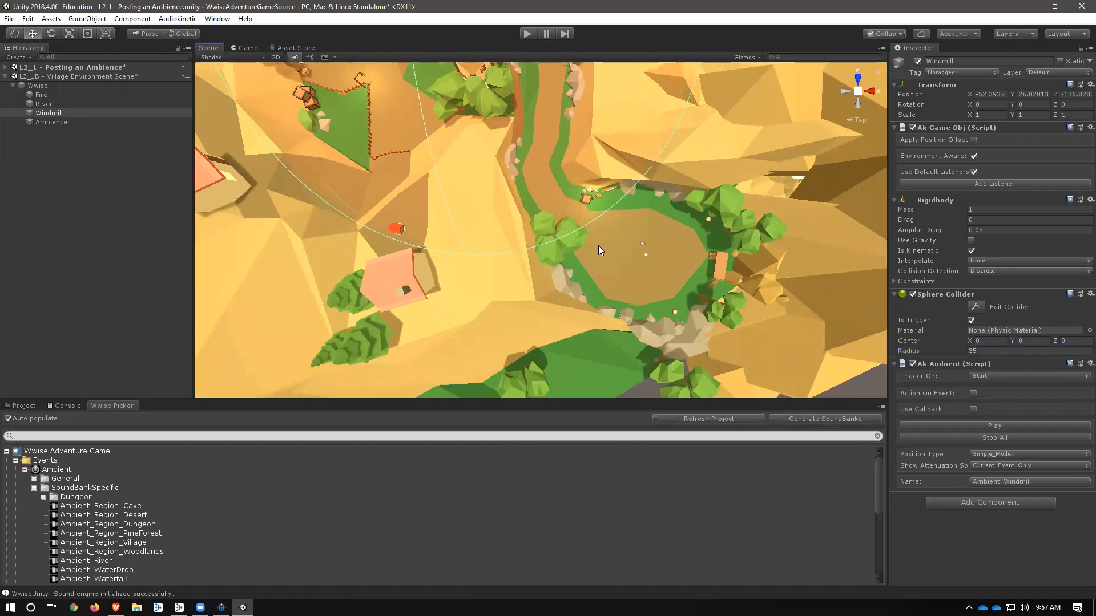
scroll(570, 229, up, 1)
middle_drag(564, 225, 574, 130)
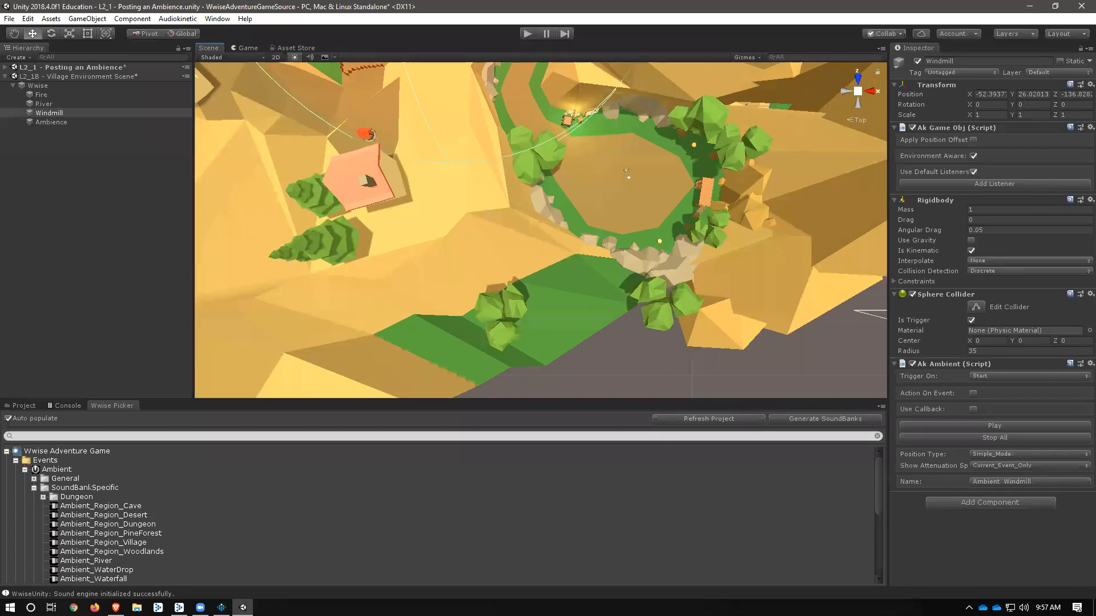
drag(918, 353, 943, 354)
middle_drag(705, 326, 704, 296)
alt+drag(704, 296, 658, 257)
middle_drag(659, 257, 636, 150)
alt+drag(685, 297, 667, 255)
scroll(638, 317, up, 6)
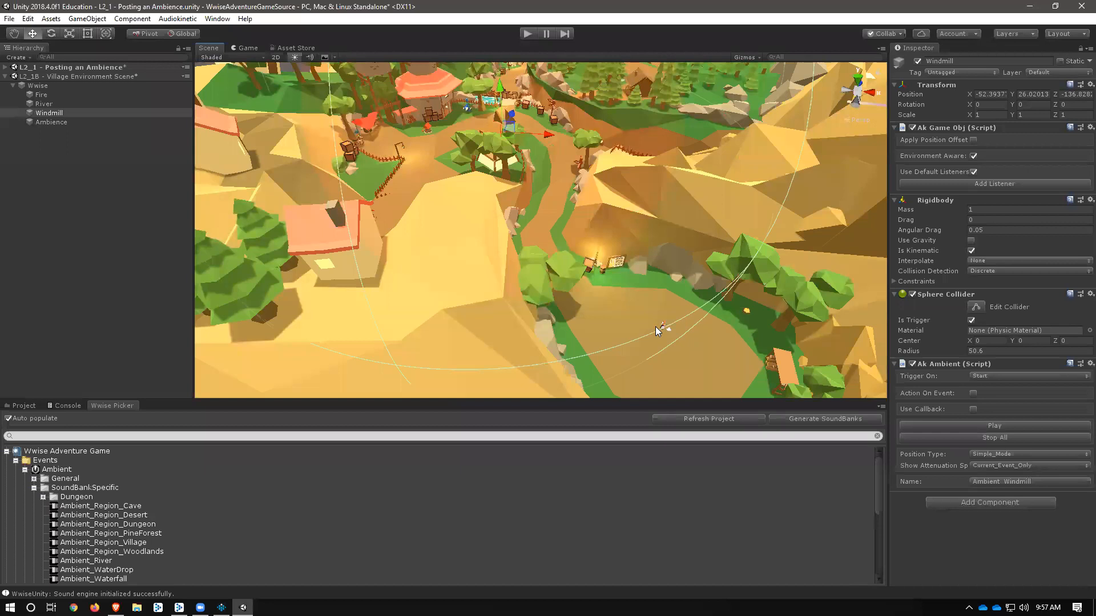
click(996, 351)
text(55)
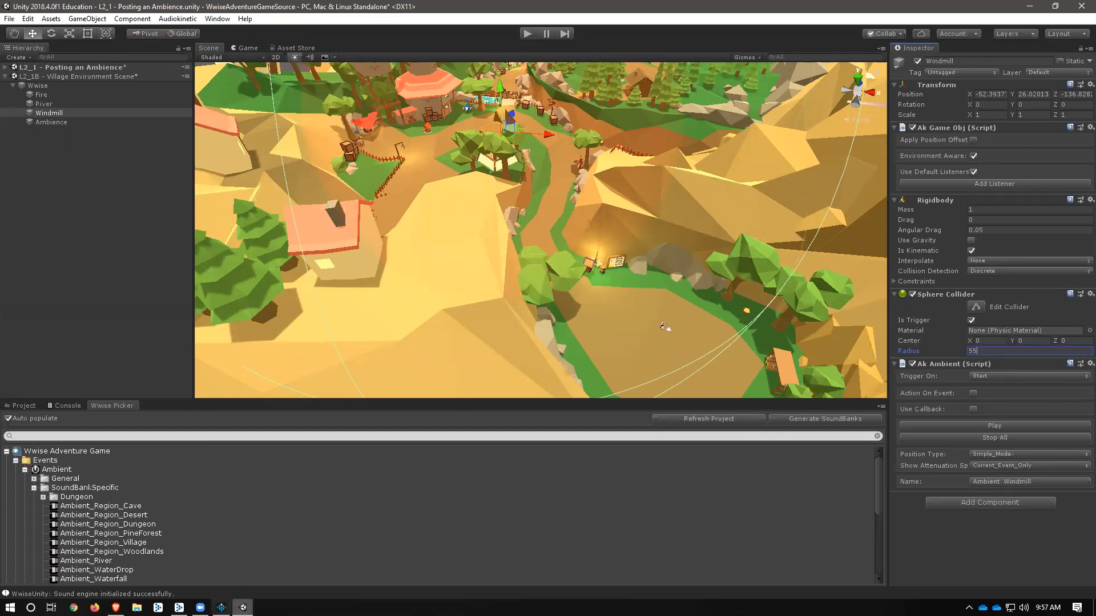
Step: Switch to Wwise, dismiss the project settings, and set the max distance of Ambient_Windmill's custom attenuation to 55
click(221, 608)
click(586, 75)
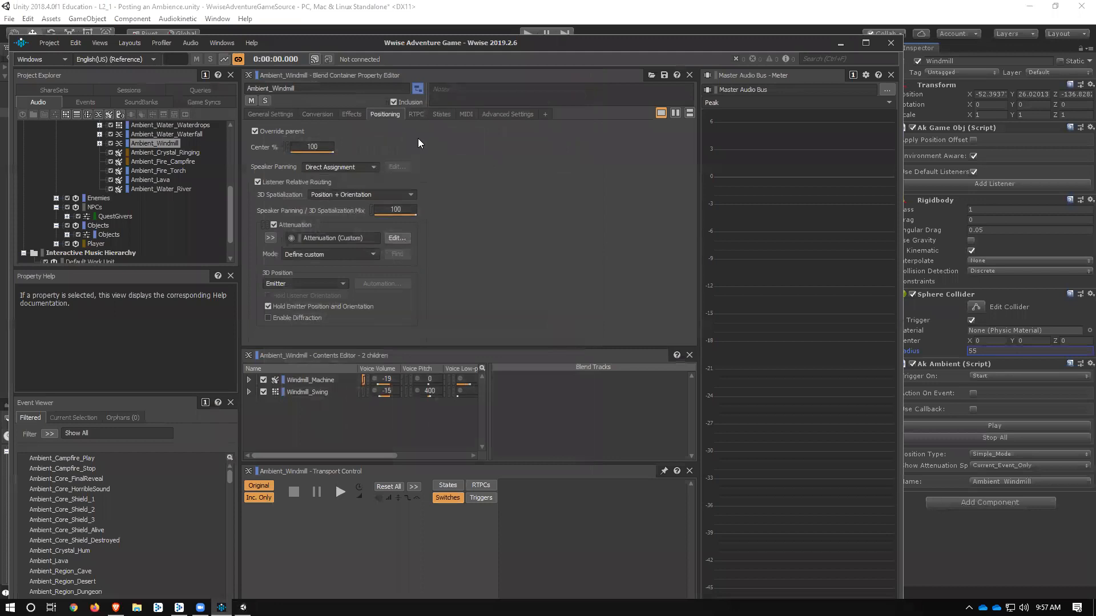
click(398, 237)
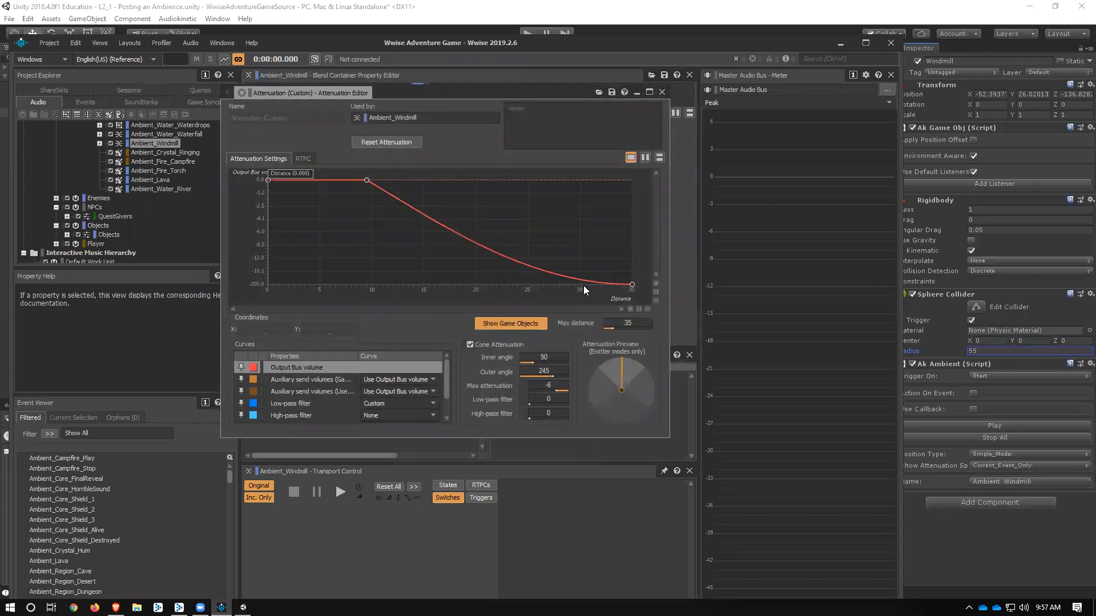
click(627, 323)
text(55)
key(Return)
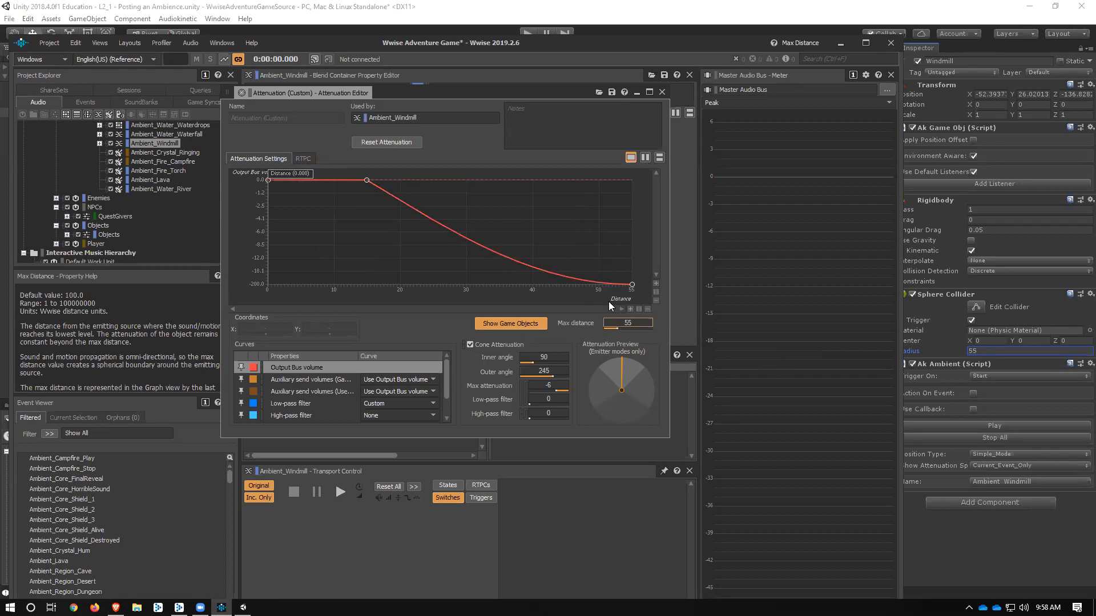
click(662, 92)
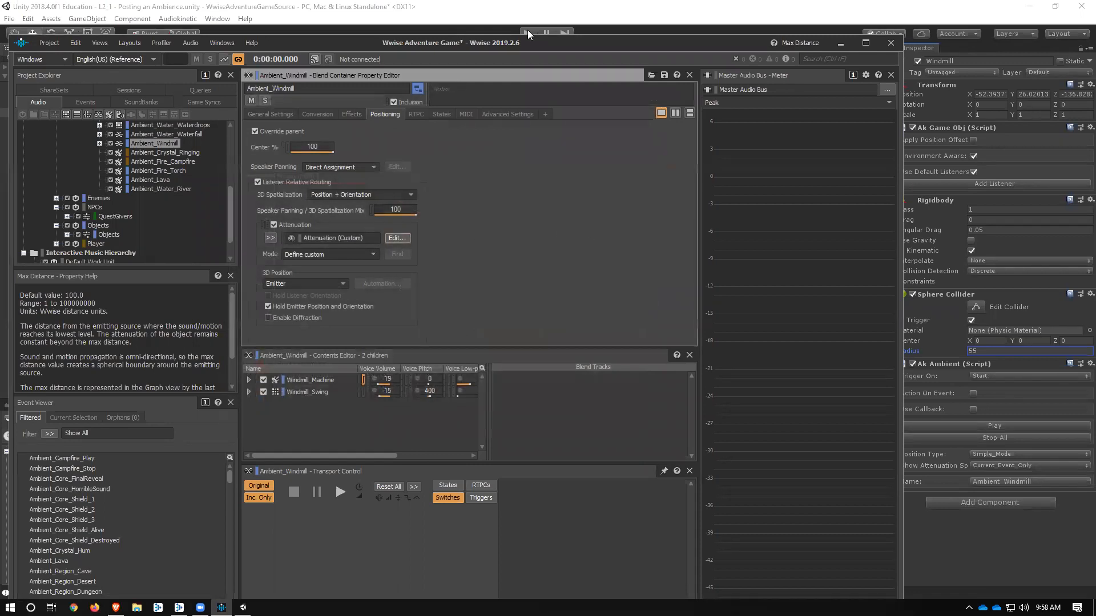
Step: Generate the SoundBanks in Wwise and switch back to Unity
key(F7)
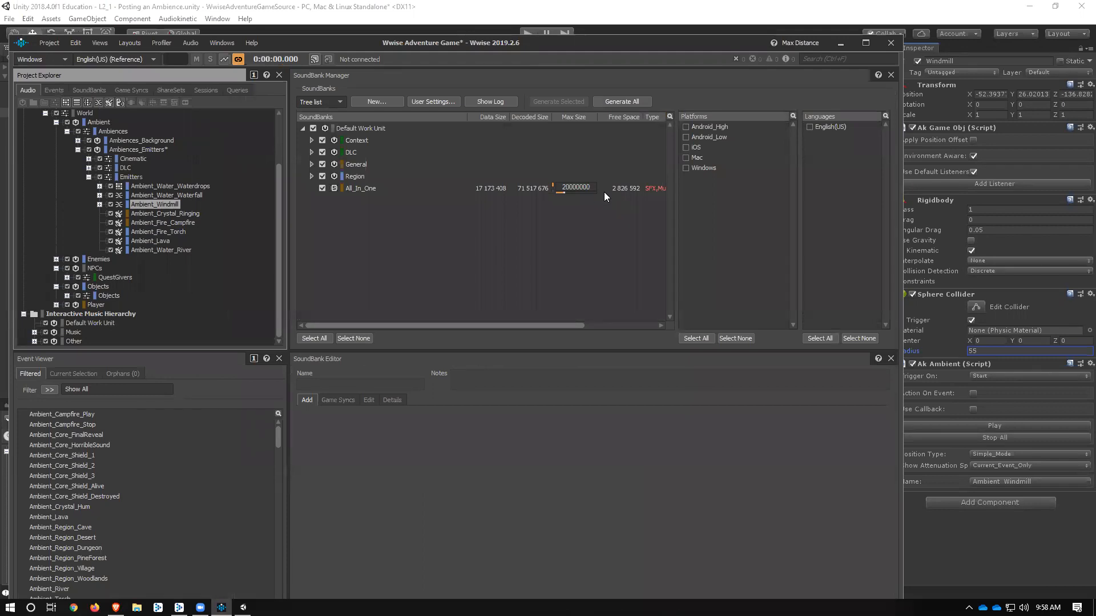
key(shift+F7)
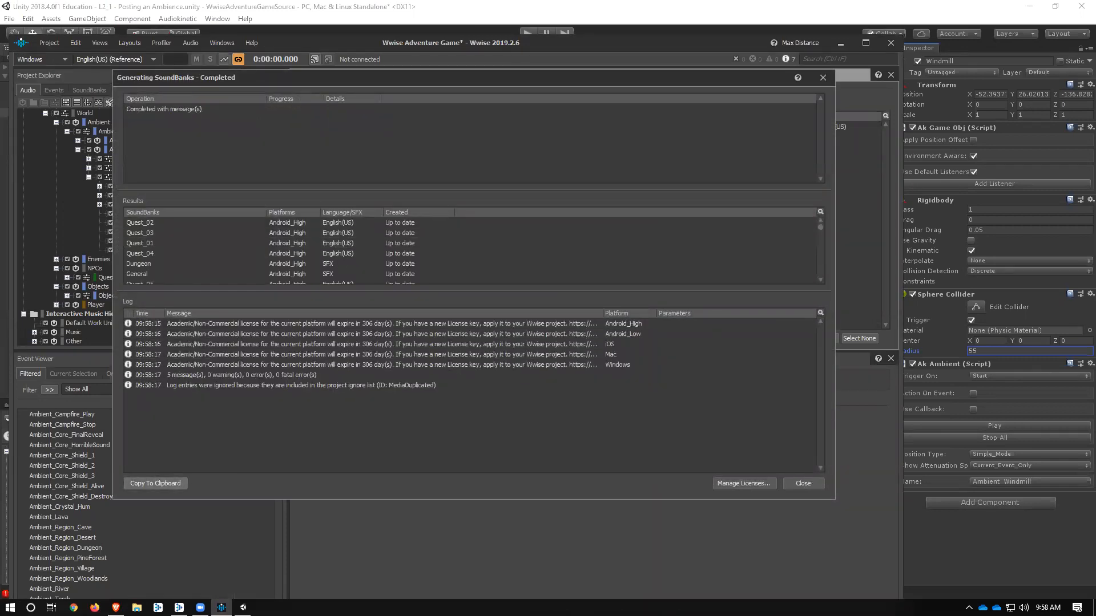
key(alt+Tab)
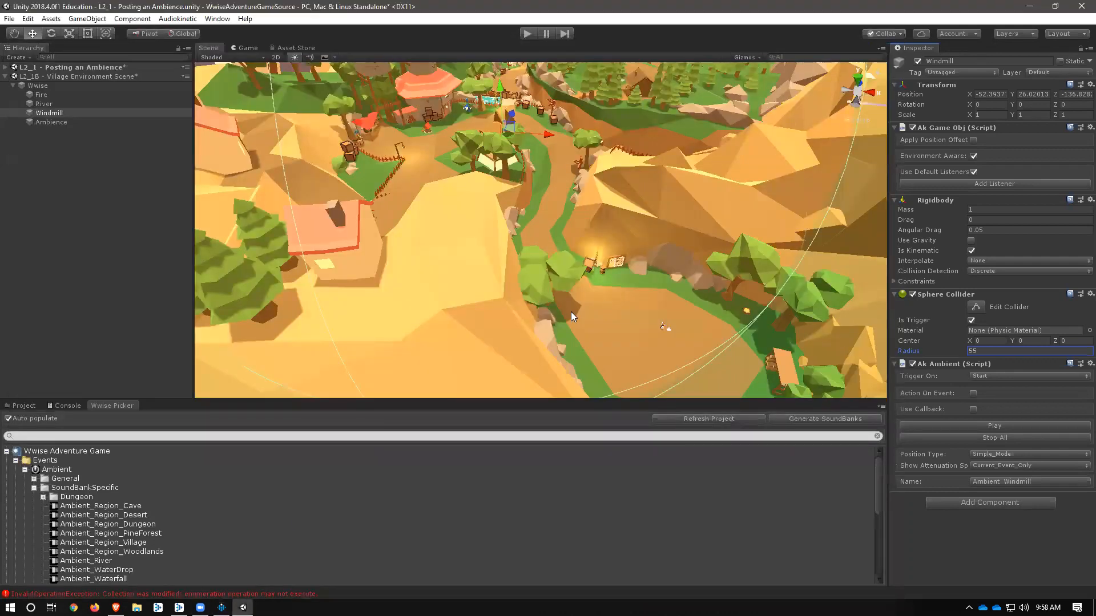
Step: Run the game, walk the character from the clearing up to and past the windmill to test its sound, and stop playback
scroll(572, 310, down, 2)
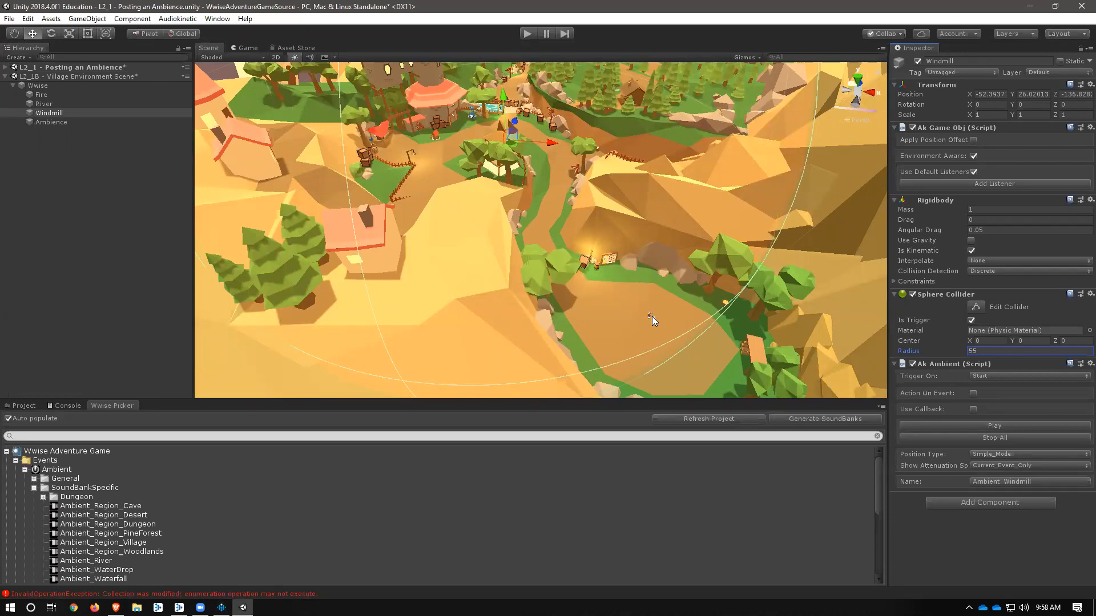
scroll(654, 318, up, 5)
middle_drag(618, 289, 617, 287)
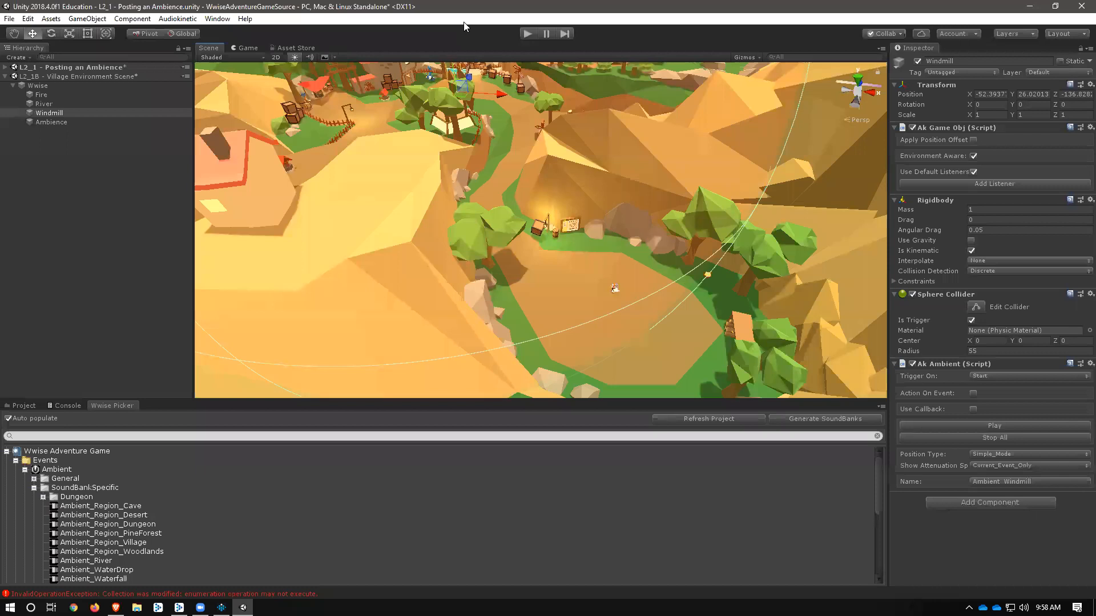
click(527, 33)
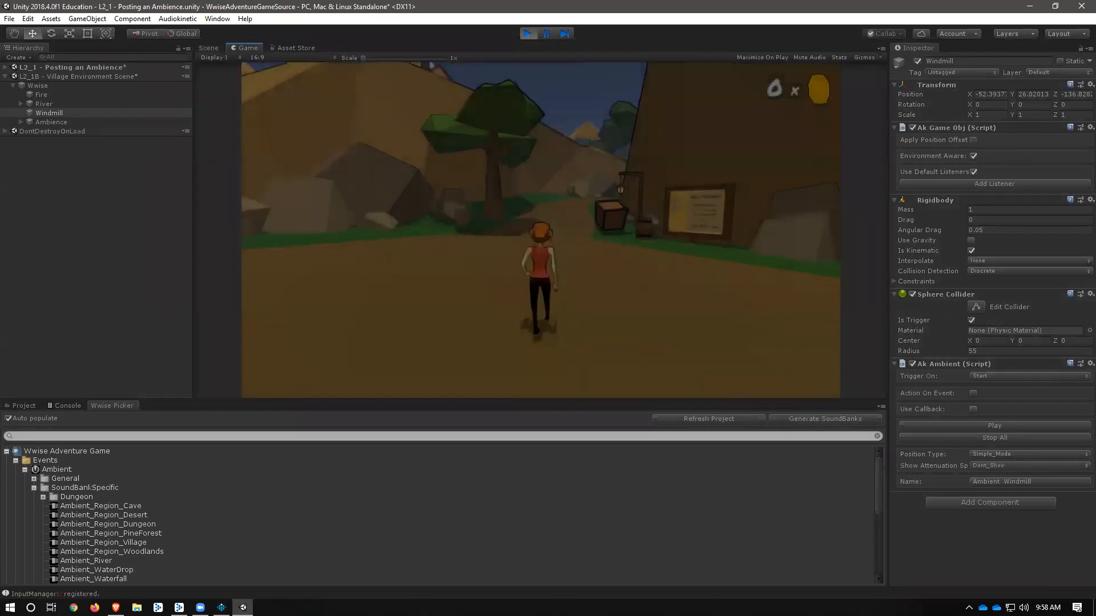
key(w)
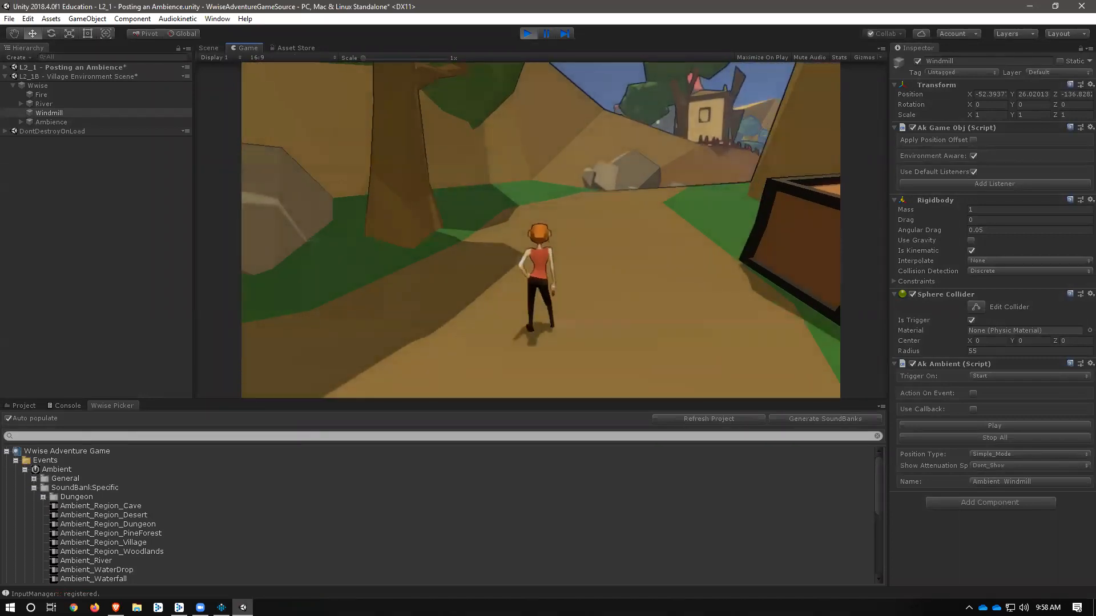
key(w)
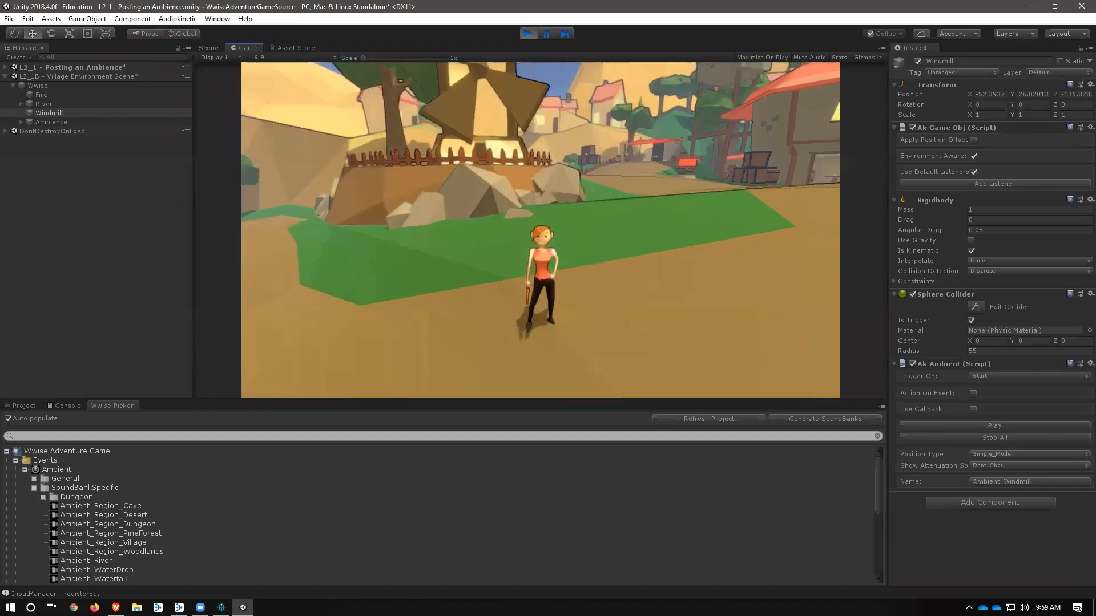
key(w)
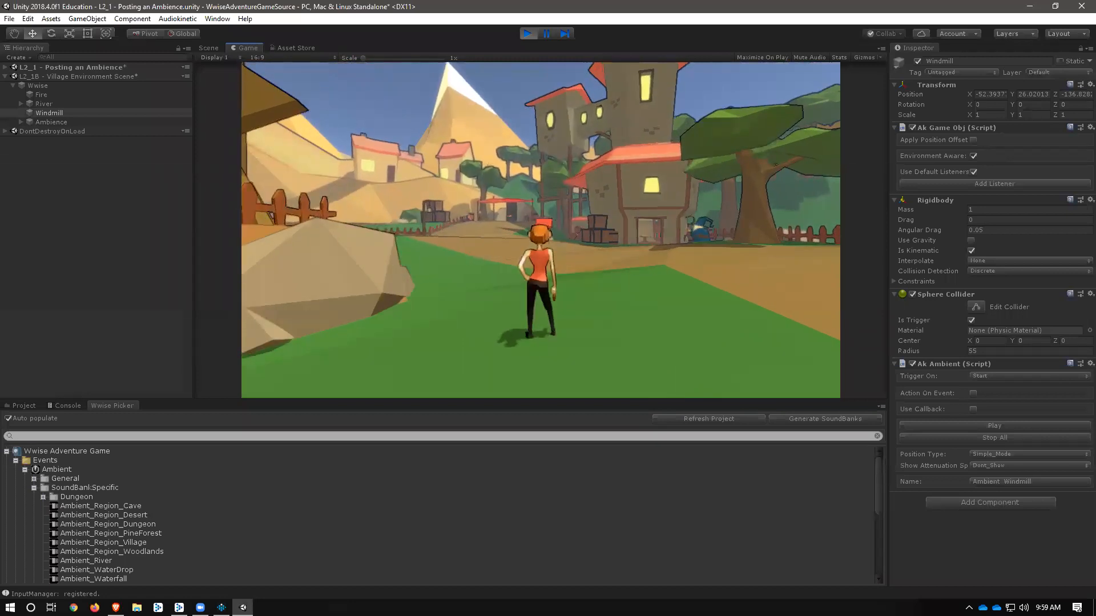
key(Escape)
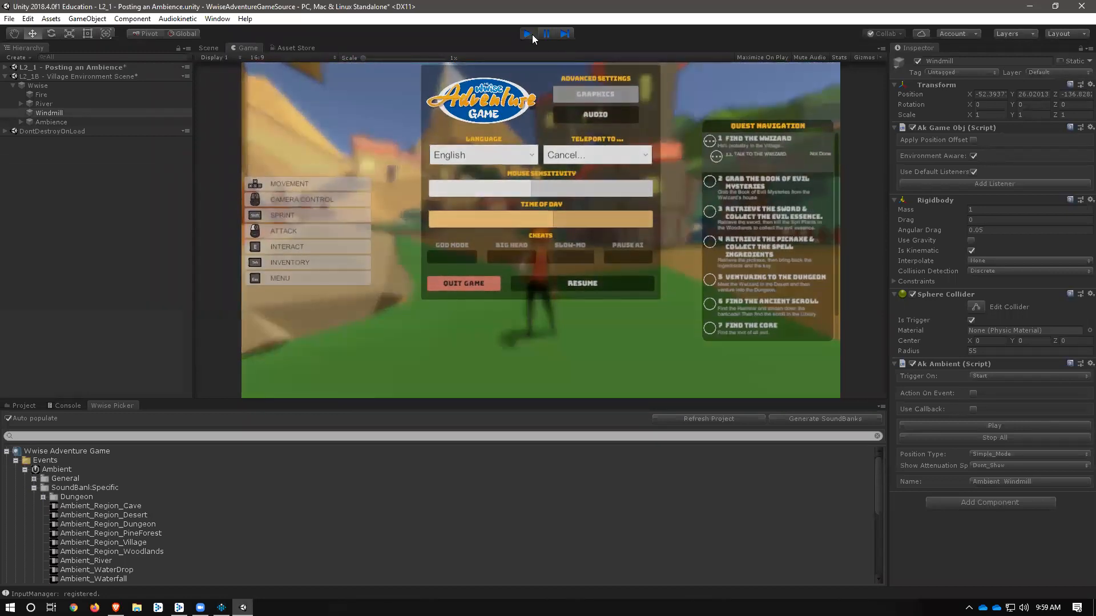
click(528, 34)
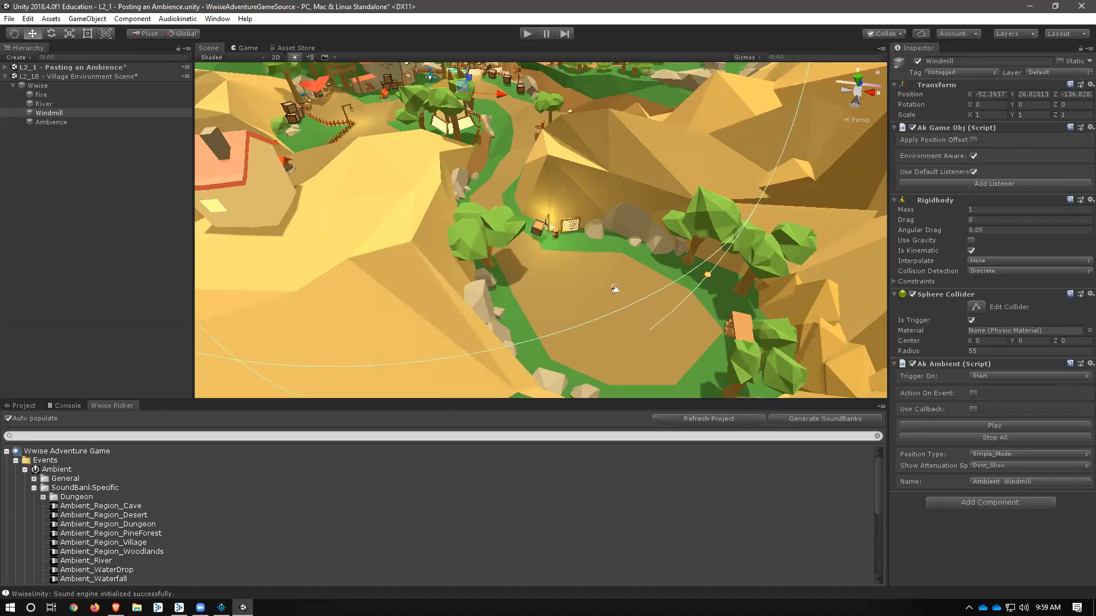
Step: Return to Wwise, set the falling segment of Ambient_Windmill's Output Bus volume attenuation curve to Exponential (Base 3), and save the project
click(221, 607)
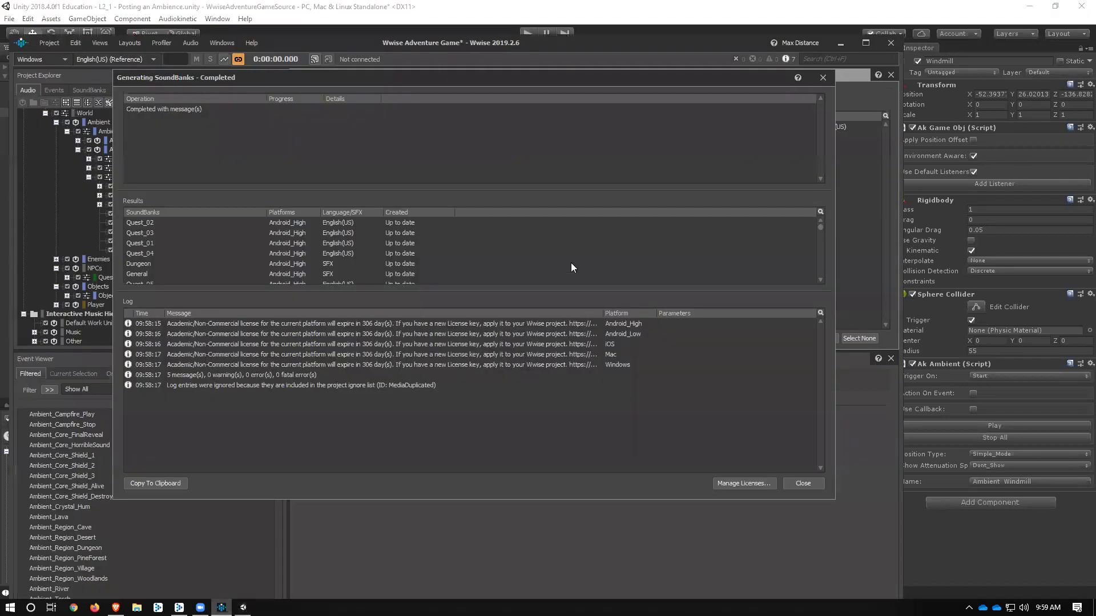
click(827, 79)
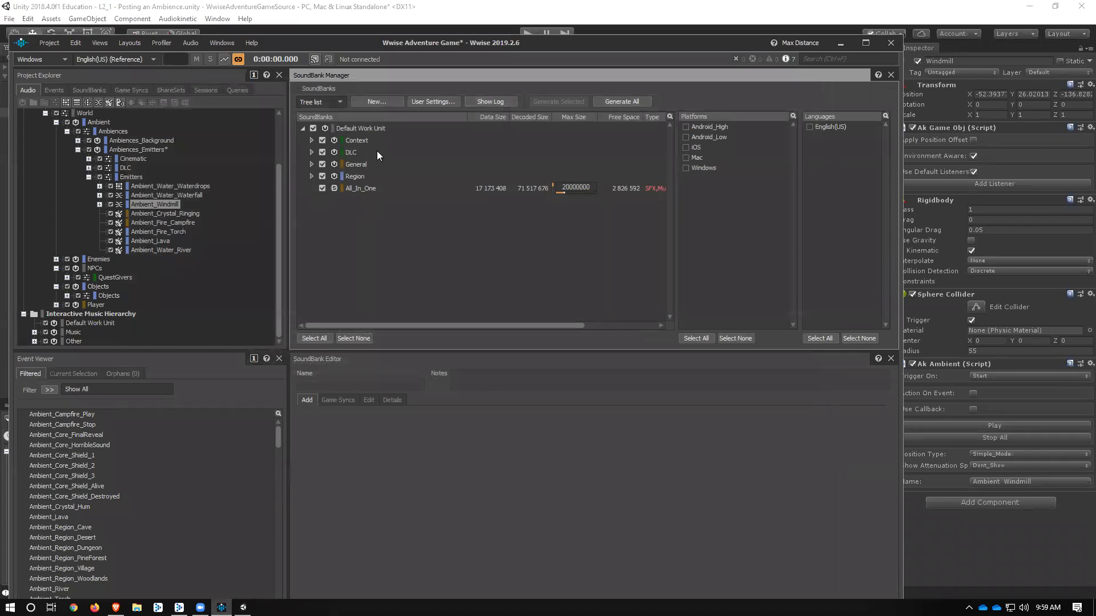
key(F5)
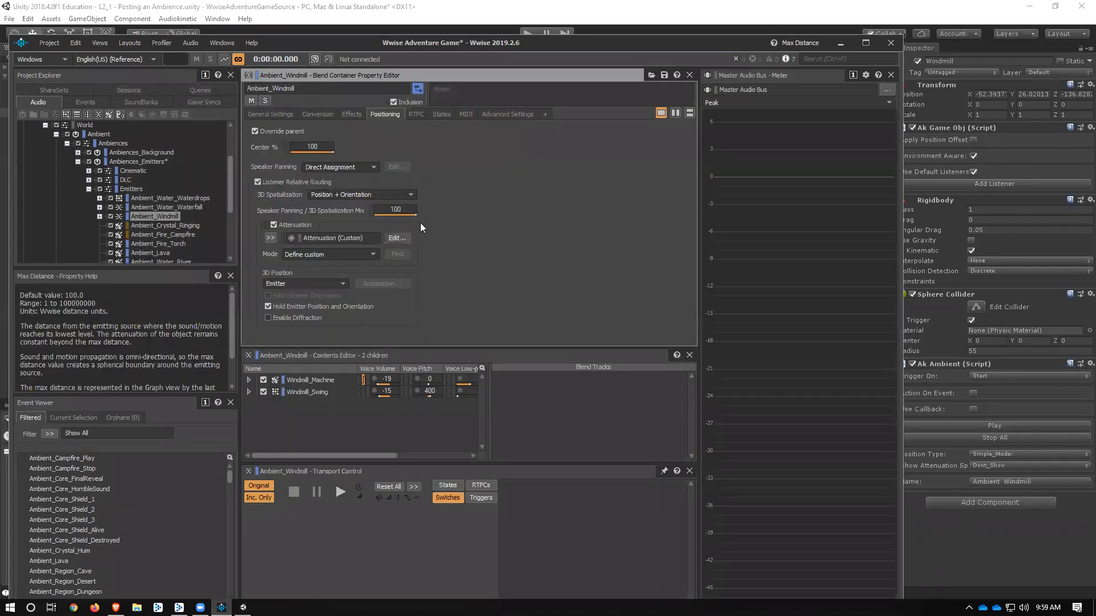
click(396, 238)
drag(525, 262, 557, 230)
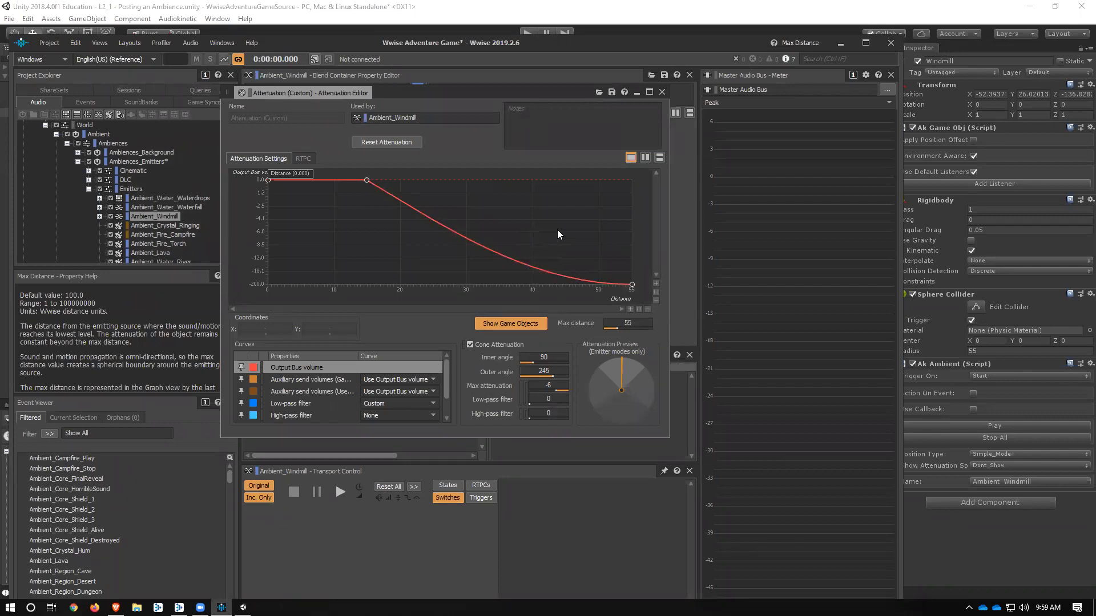
right_click(517, 261)
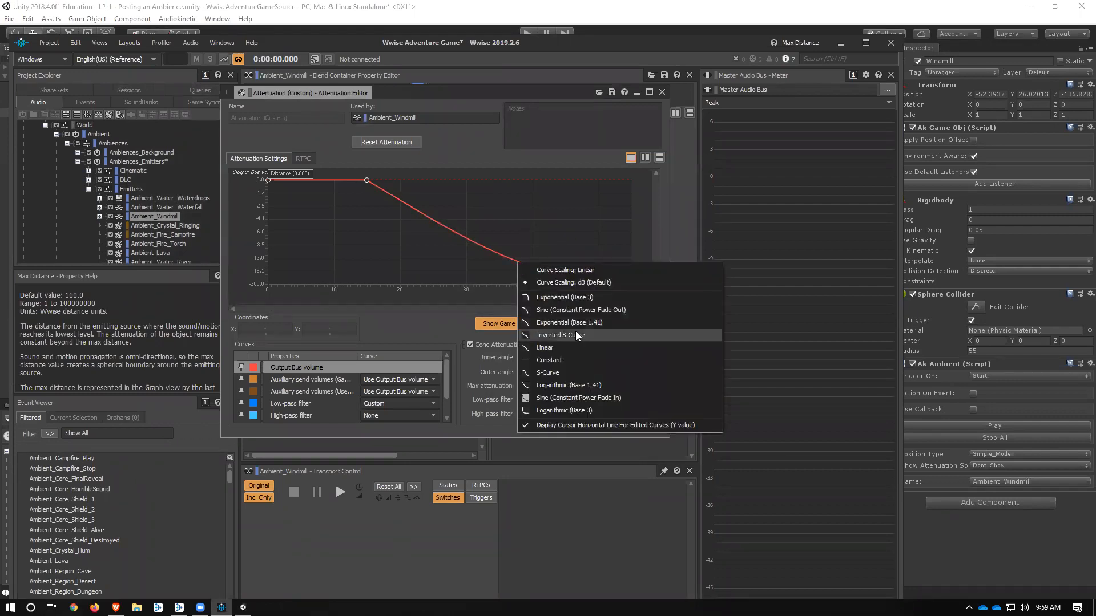
click(565, 297)
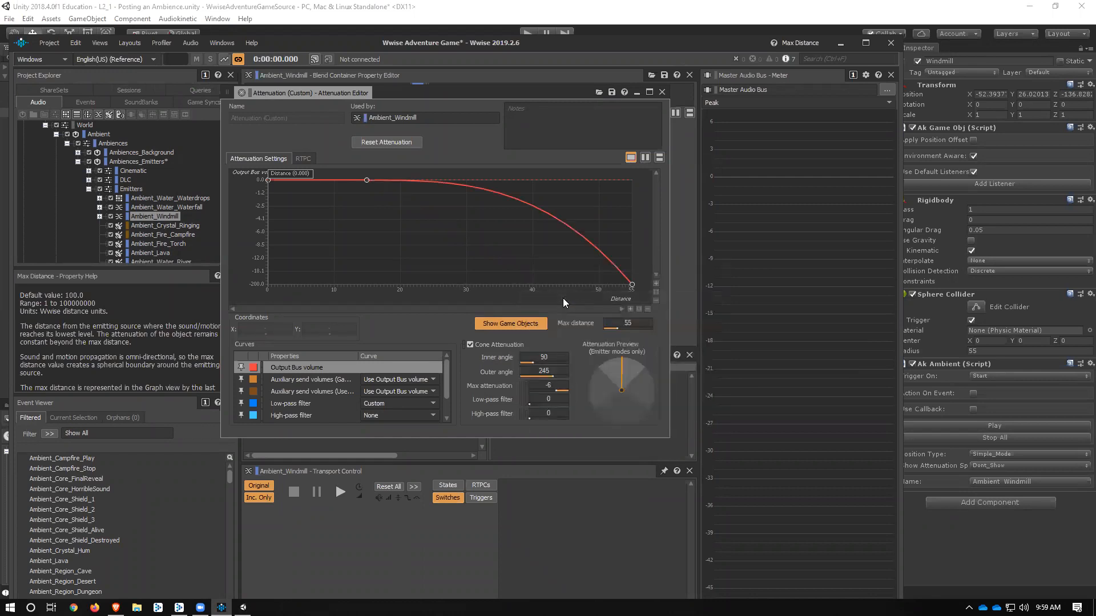
click(662, 92)
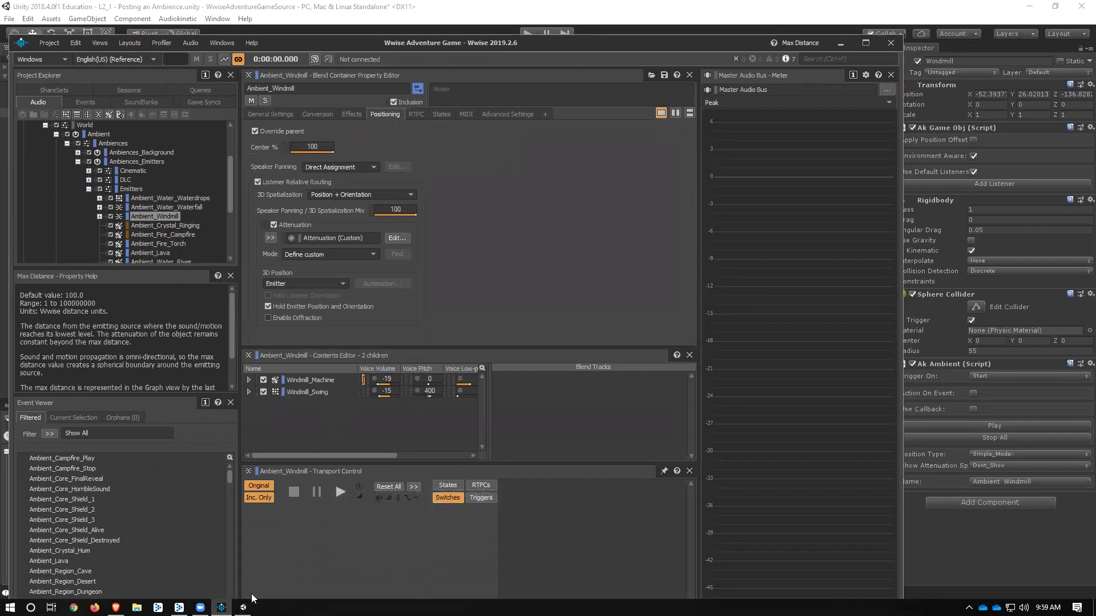
Step: Try generating the SoundBanks from Unity, generate all of them in Wwise's SoundBank Manager instead, and switch back to Unity
click(243, 607)
click(839, 419)
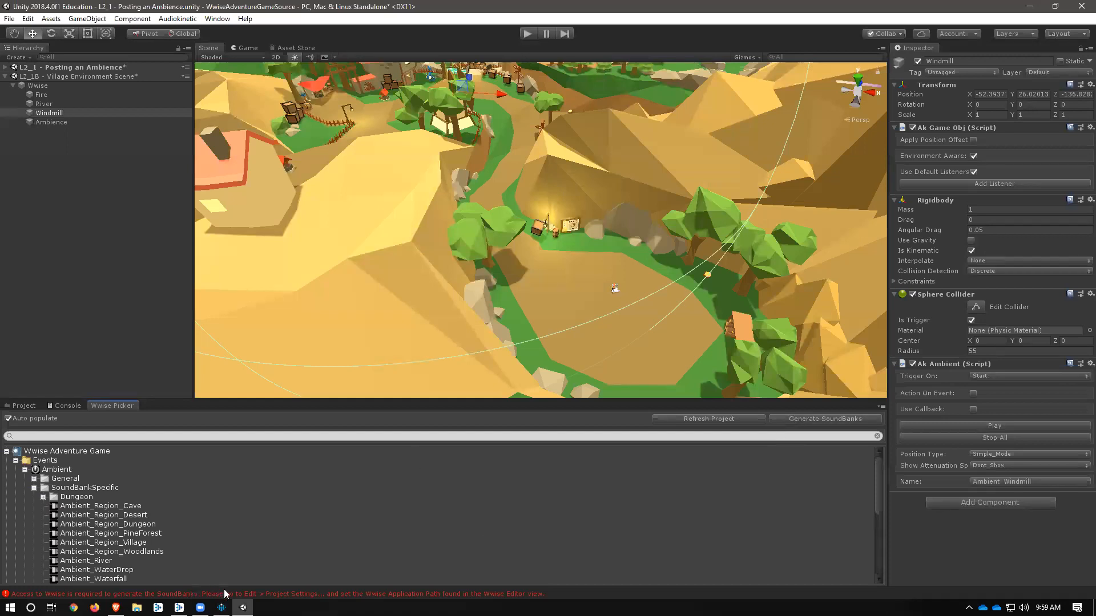
click(221, 607)
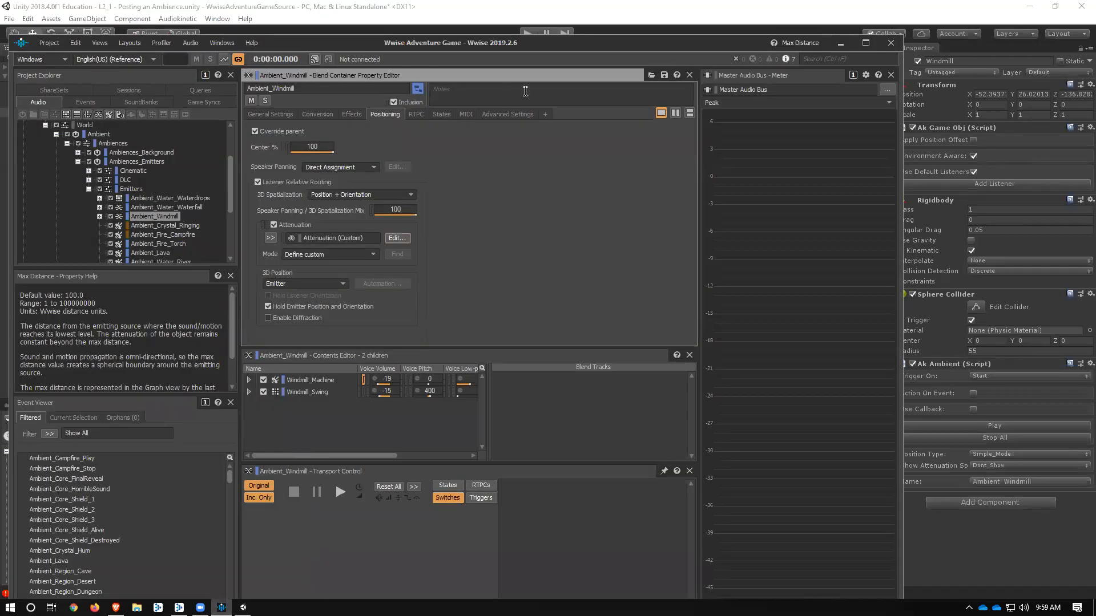
key(F7)
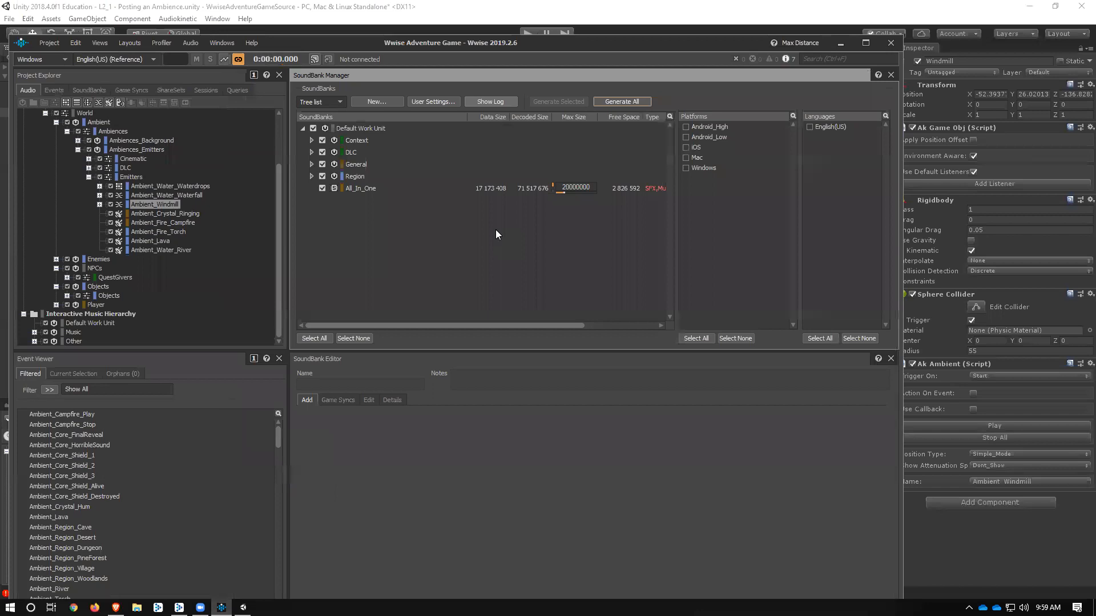
click(648, 101)
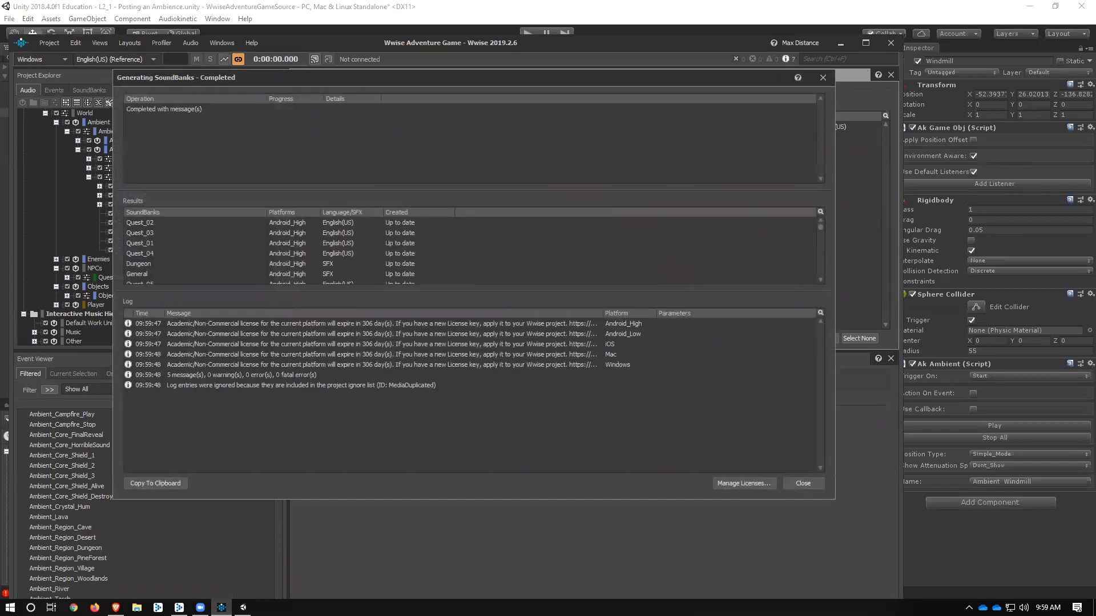
key(alt+Tab)
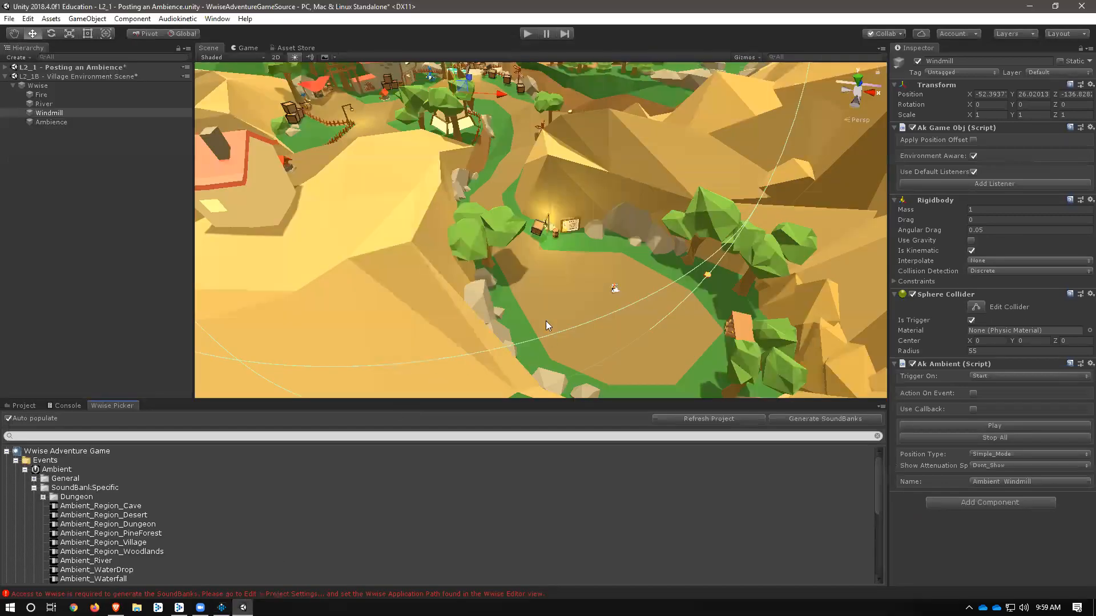
Step: Run the game, move the character forward along the path toward the windmill to hear its attenuation, and stop playback
click(527, 34)
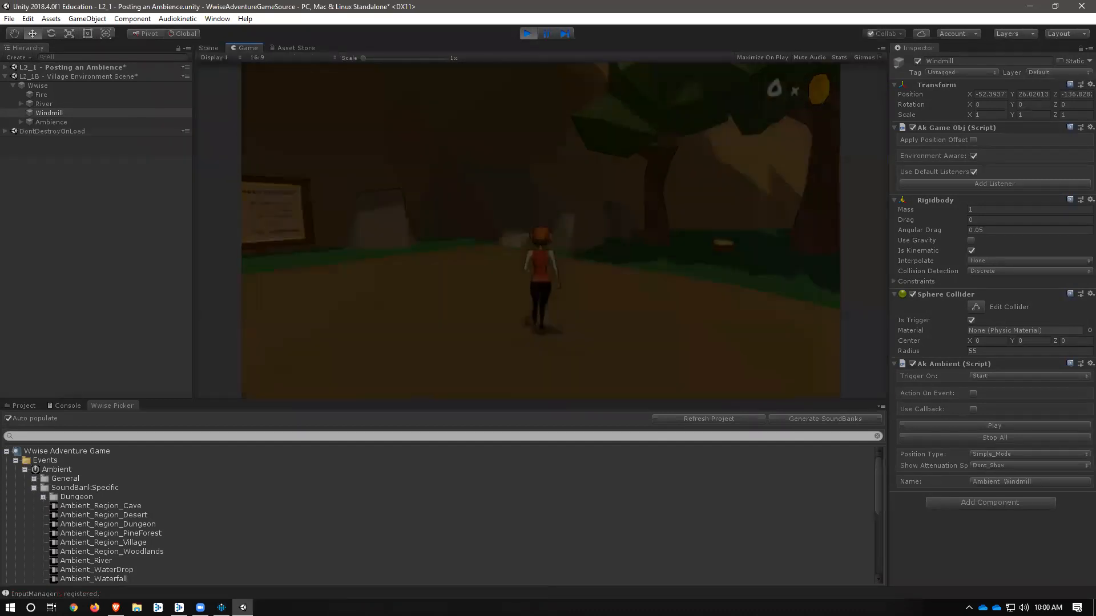
key(w)
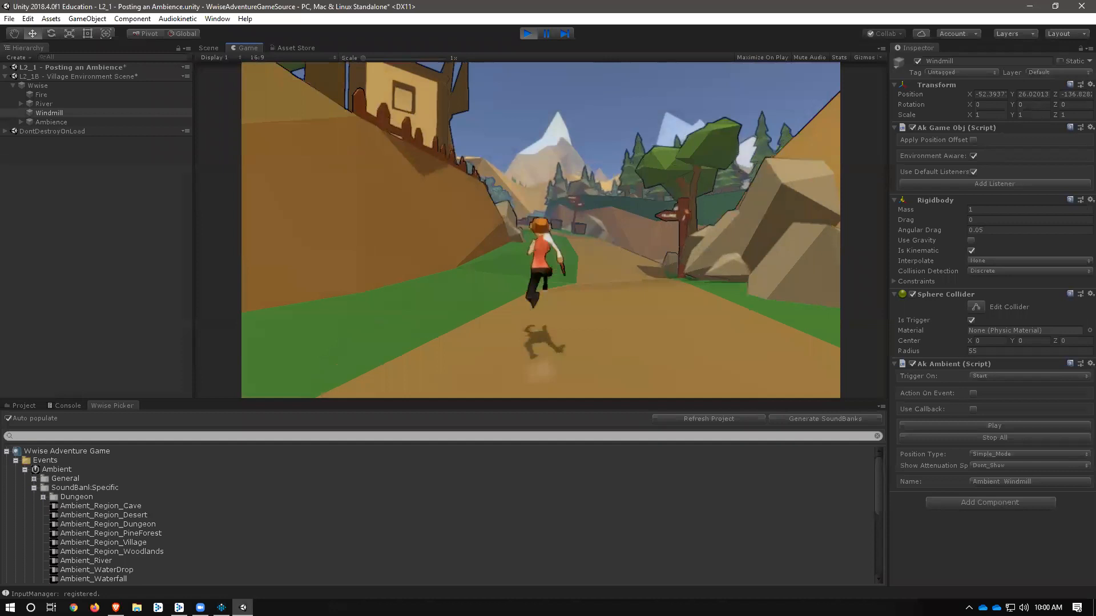
key(Escape)
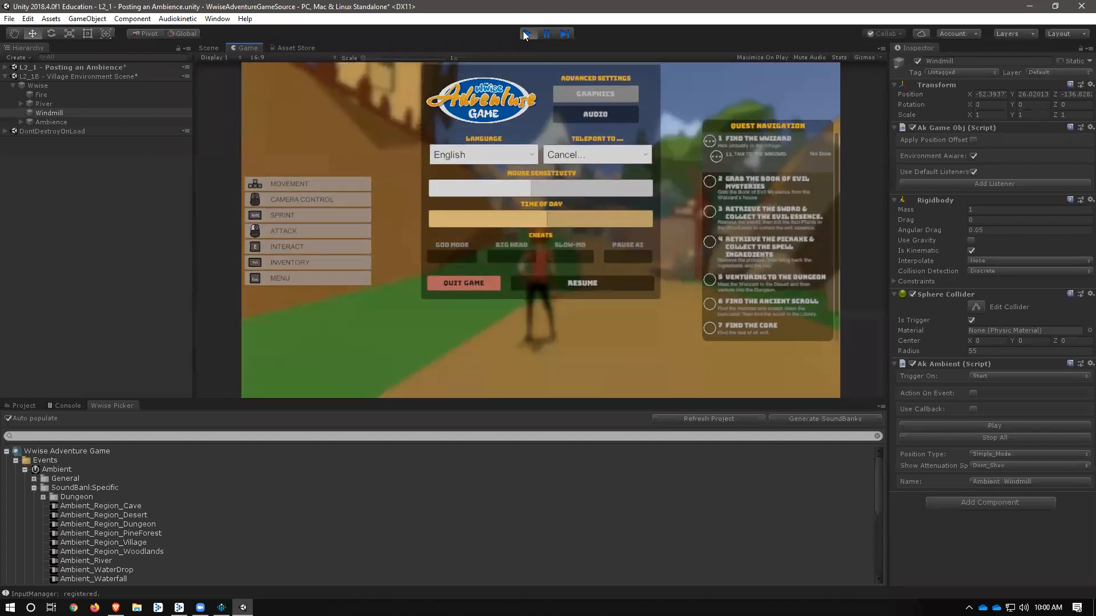
key(ctrl+p)
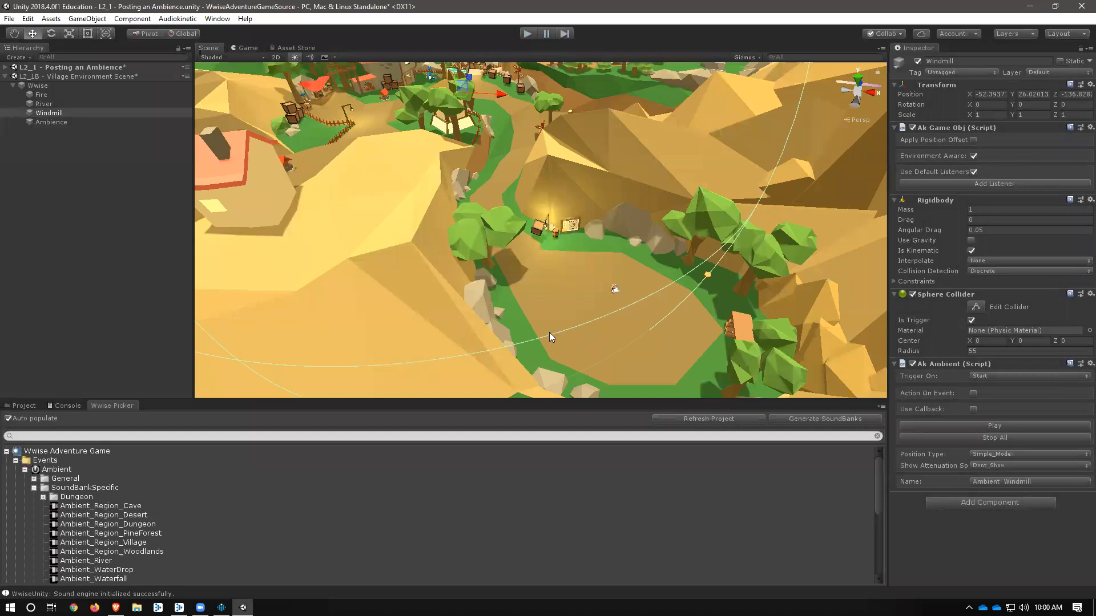
Step: Try again to generate the SoundBanks from Unity and examine the Console log for the cause of the failure
click(319, 479)
click(775, 418)
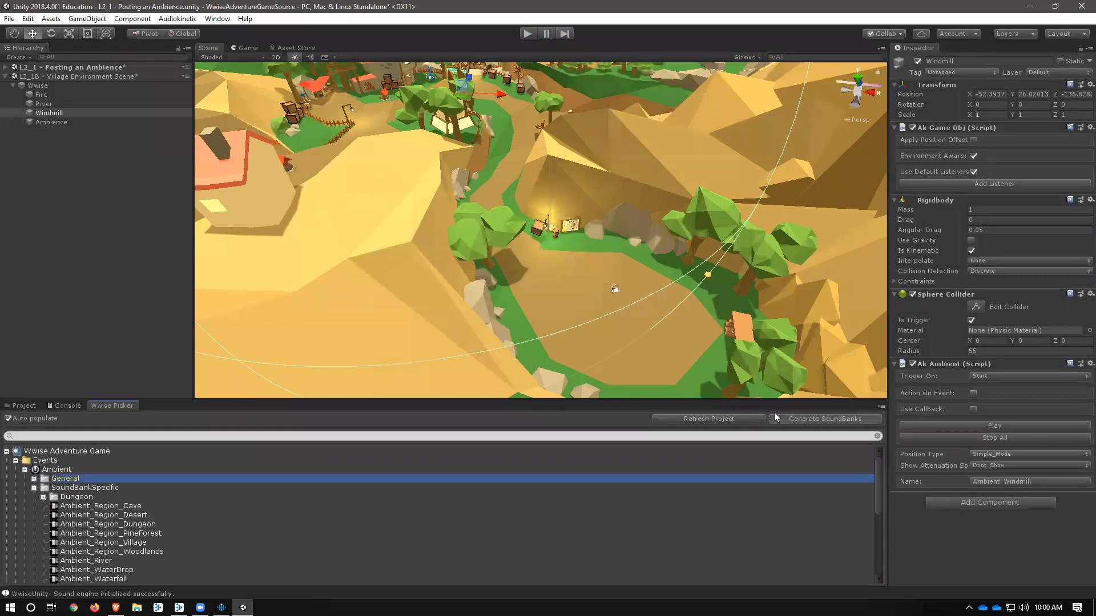
click(65, 405)
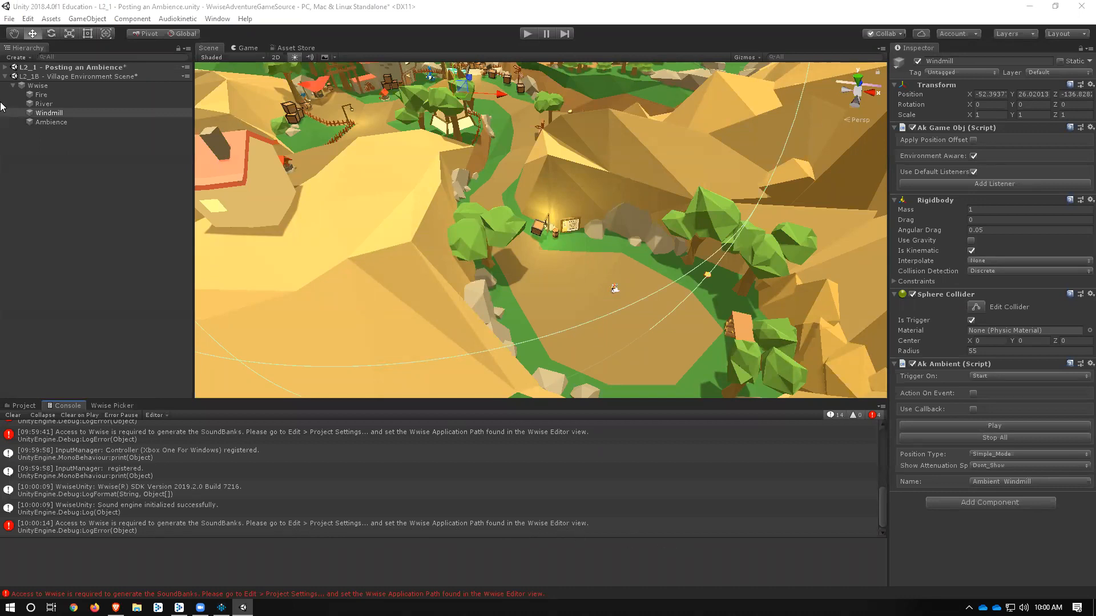
Step: Open Unity's project settings and examine the Wwise Editor's project, application, and SoundBanks paths
click(49, 19)
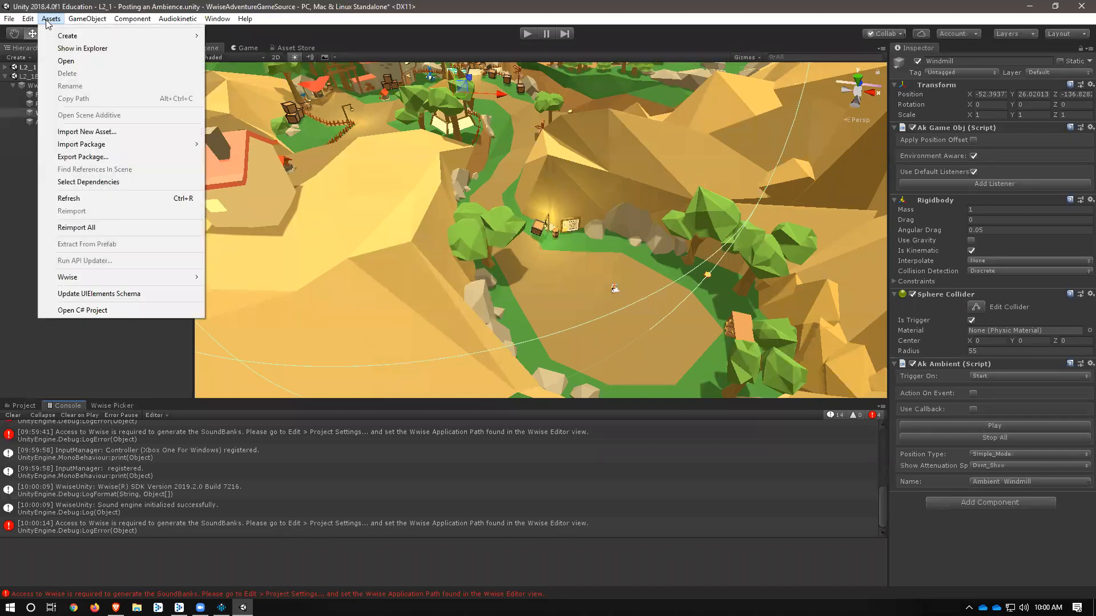
mouse_move(27, 19)
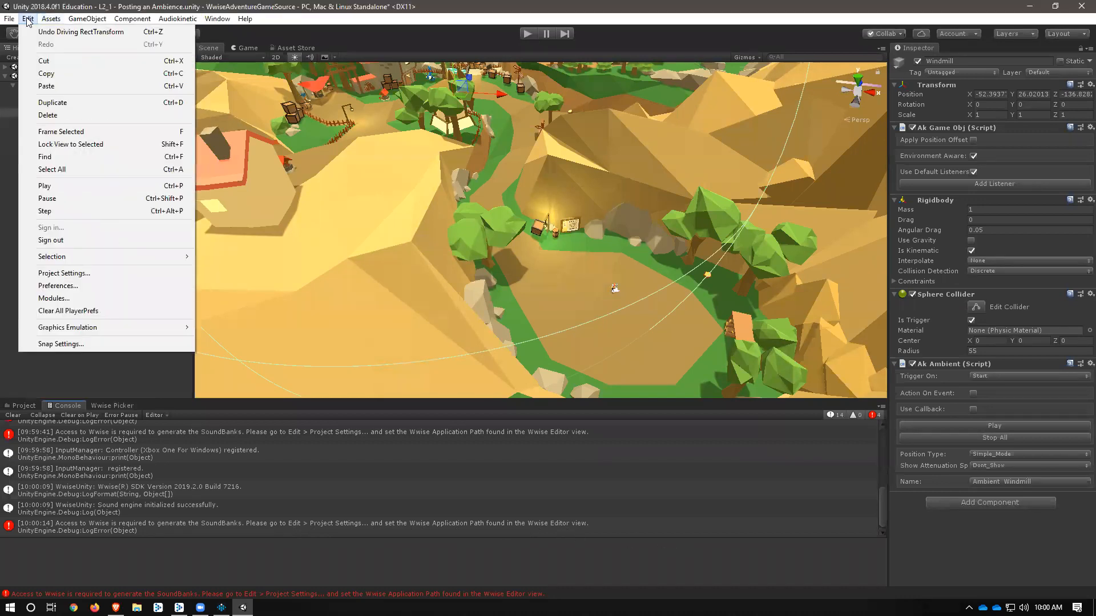
click(91, 375)
click(26, 20)
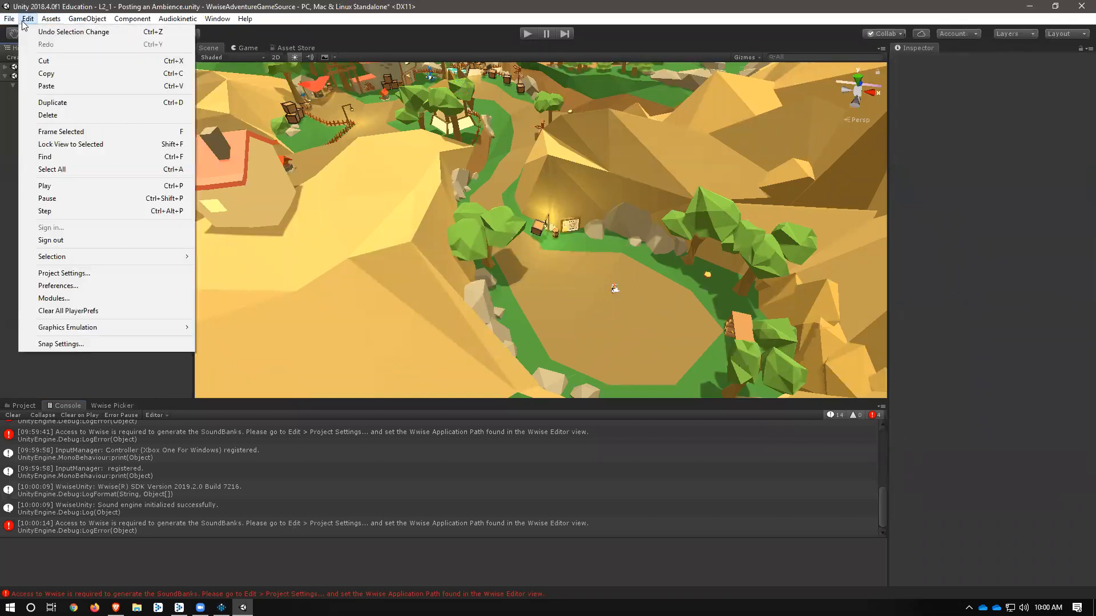
click(73, 273)
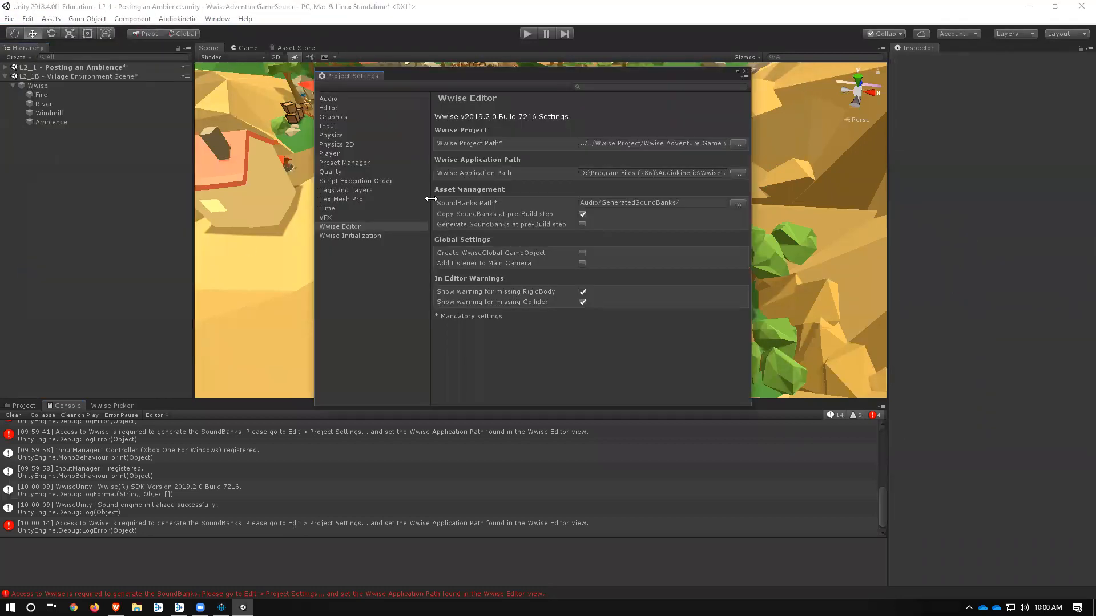
drag(632, 84, 535, 101)
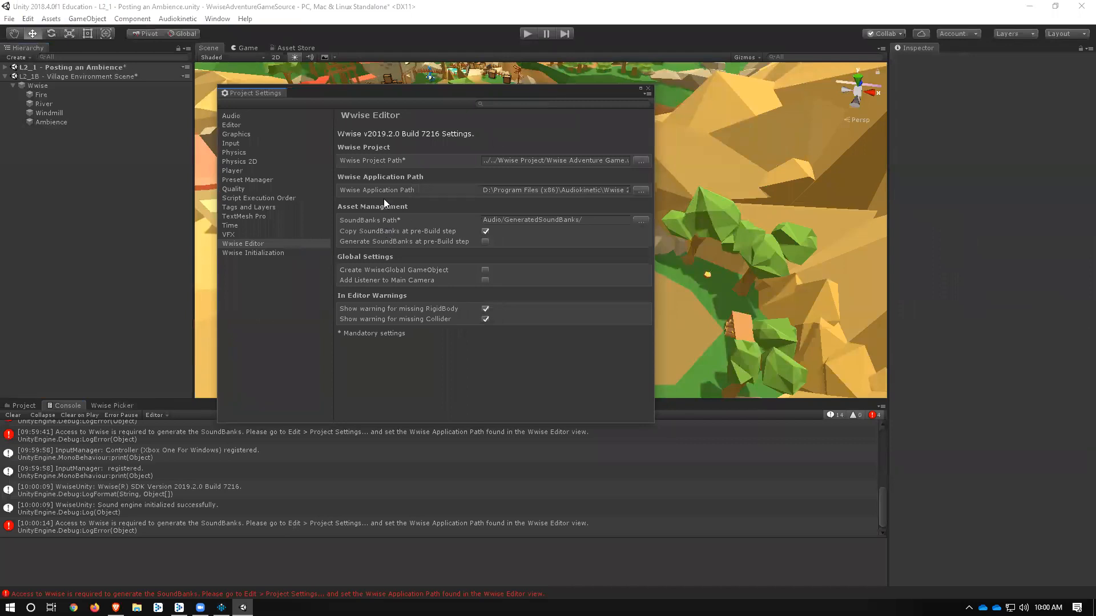
Step: Reselect the Wwise Adventure Game file in the Wwise Project folder as the Wwise project path, and close the project settings
click(639, 161)
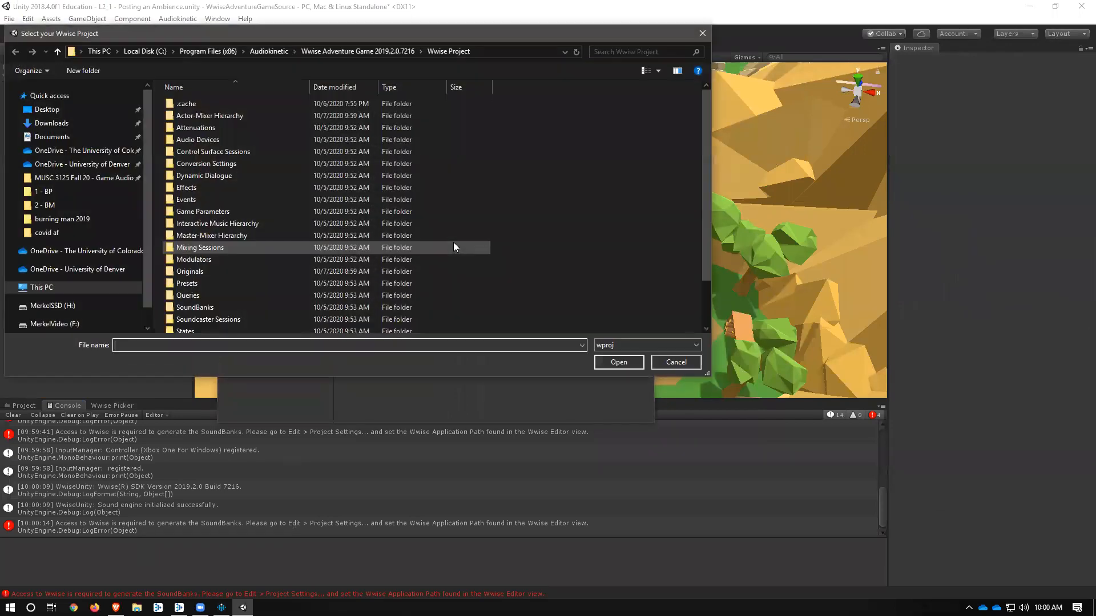
click(384, 52)
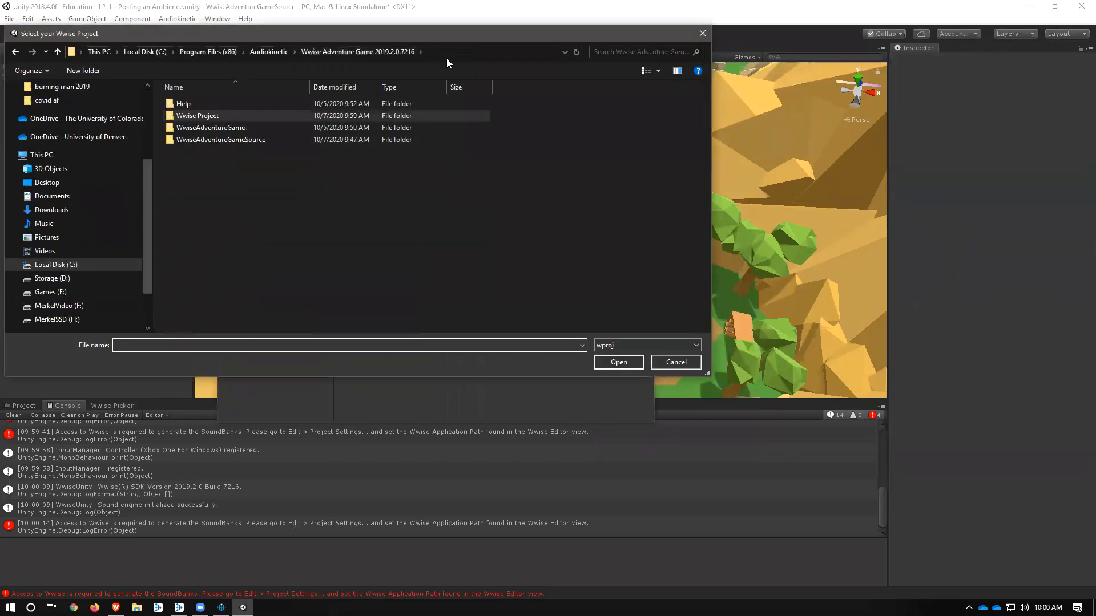
click(194, 139)
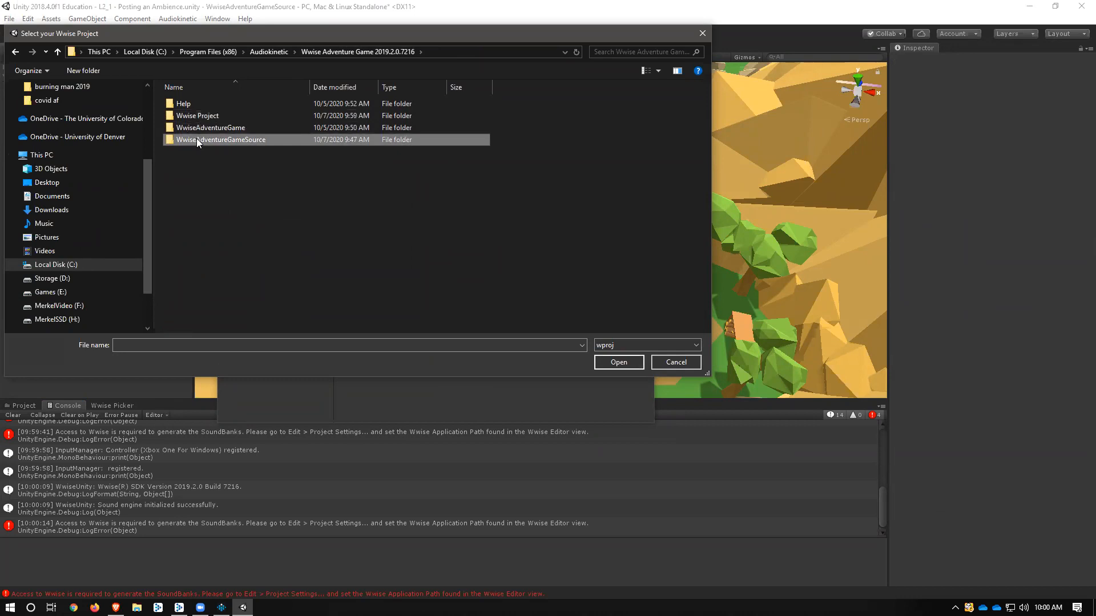
double_click(196, 138)
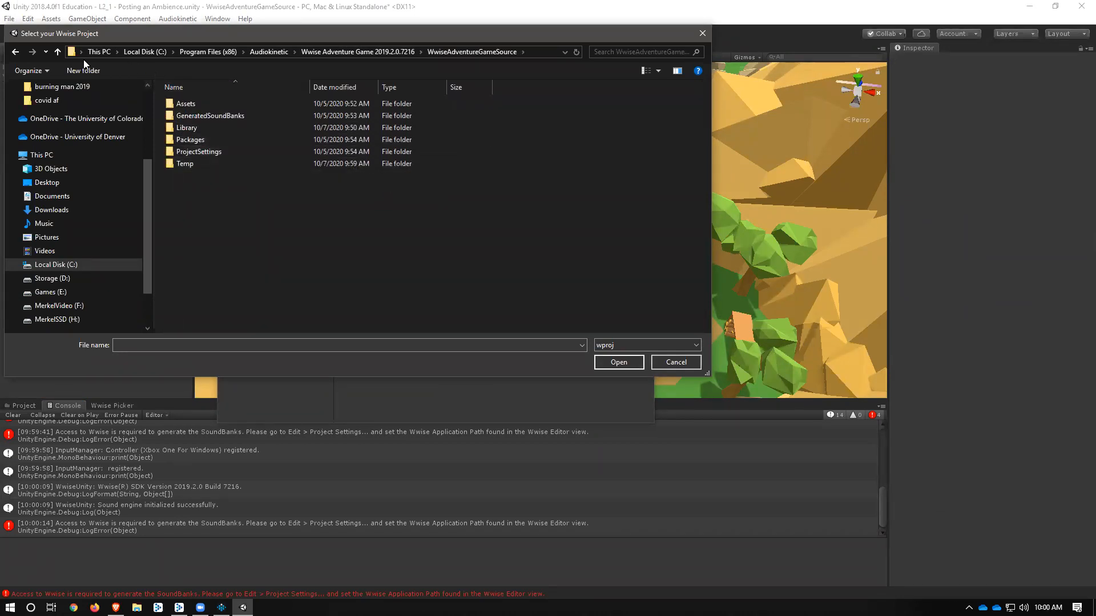
click(373, 50)
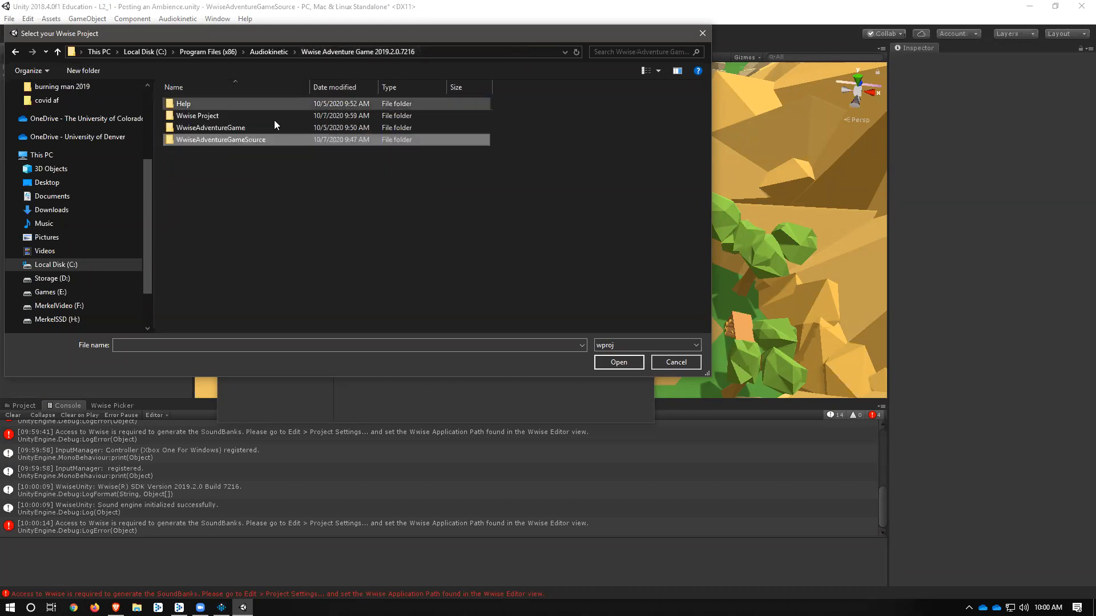
double_click(206, 115)
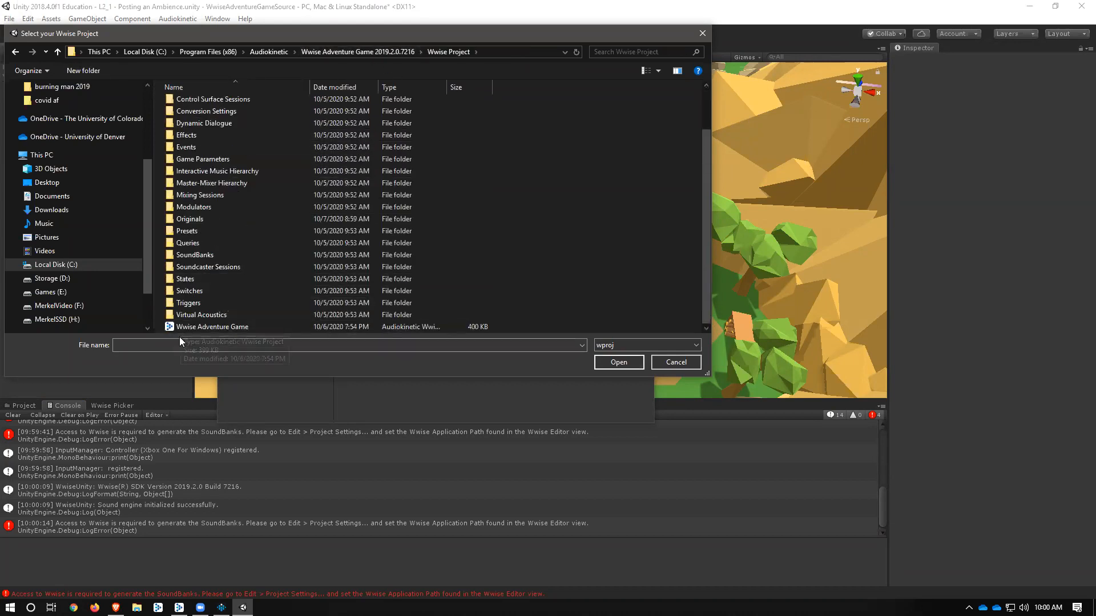
click(206, 327)
click(619, 361)
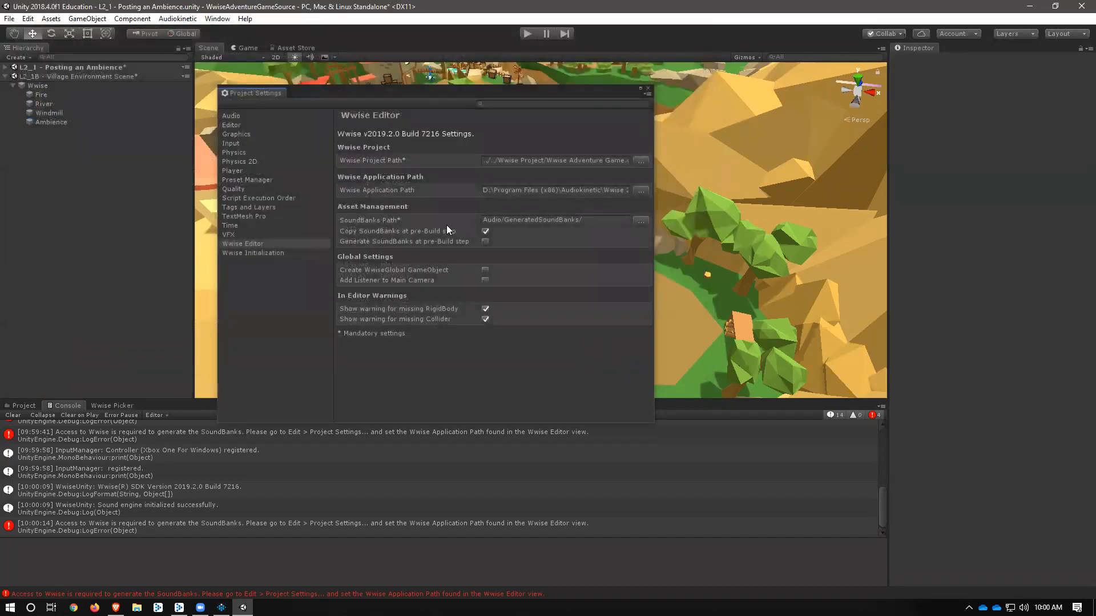
click(649, 88)
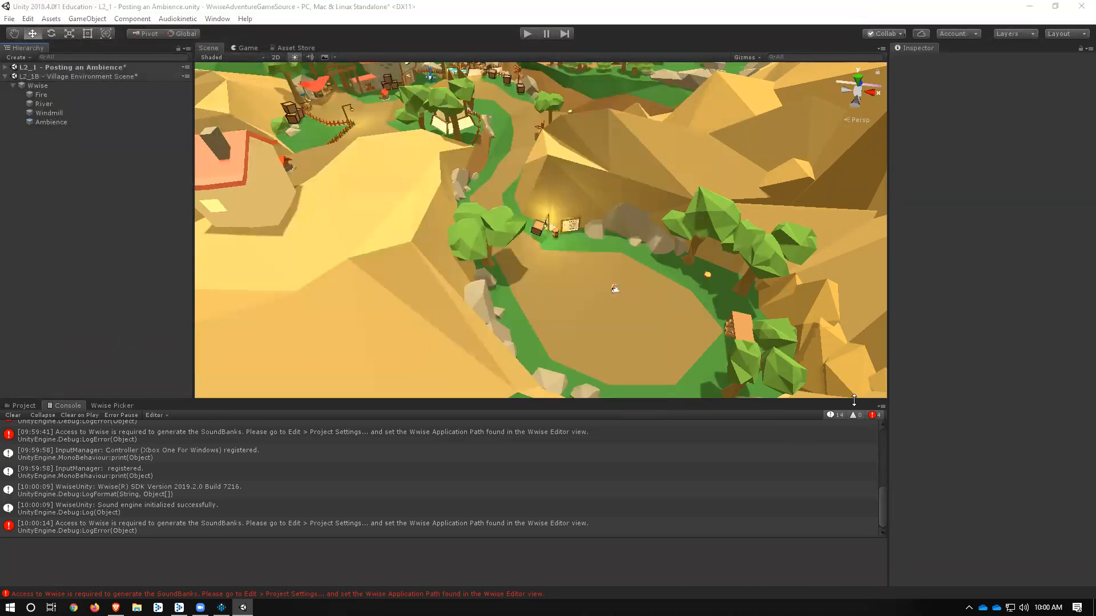
Step: Clear the Console messages and retry generating the SoundBanks from Unity's Wwise Picker
click(498, 569)
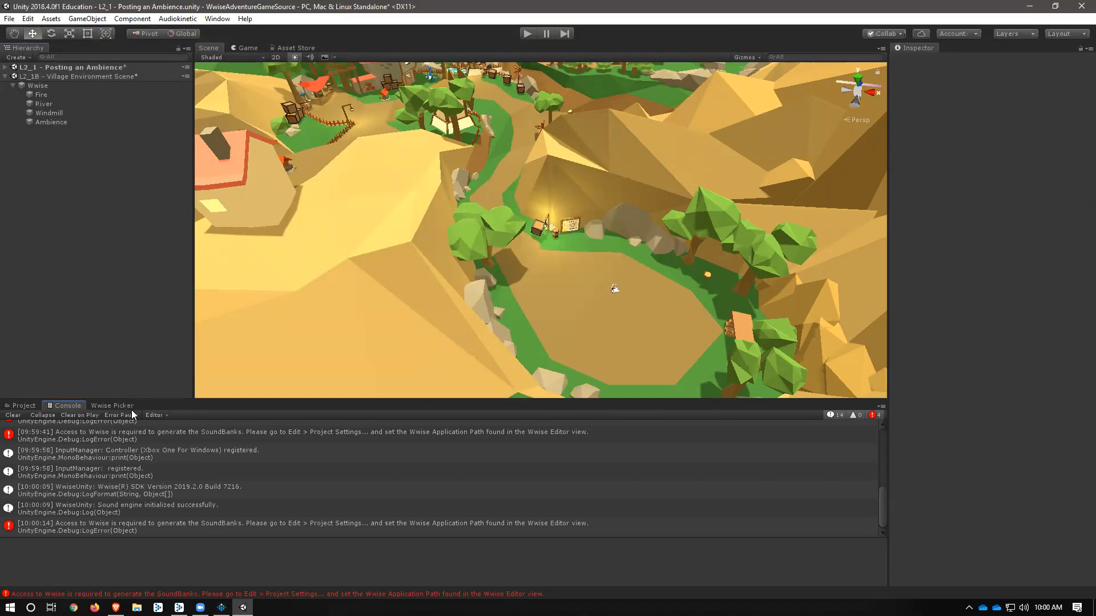
click(118, 405)
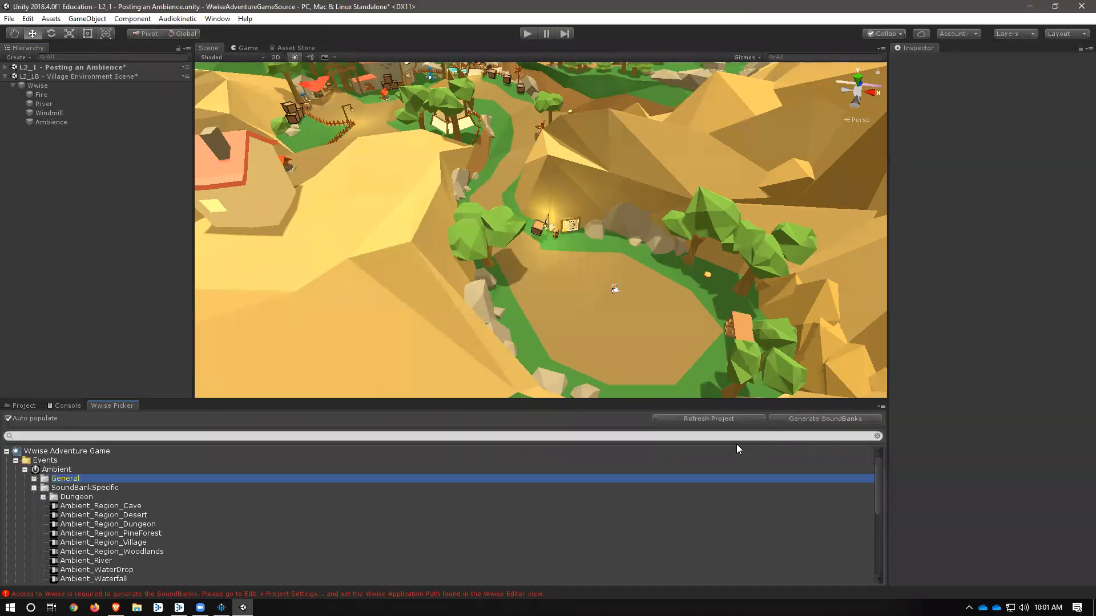
click(57, 405)
click(14, 416)
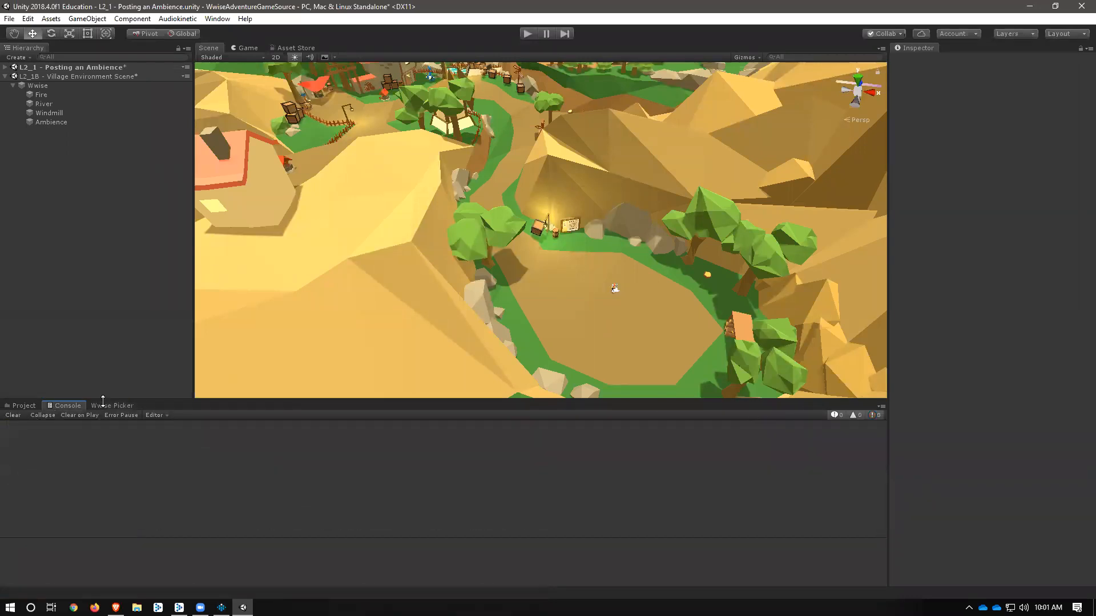
click(108, 405)
click(837, 419)
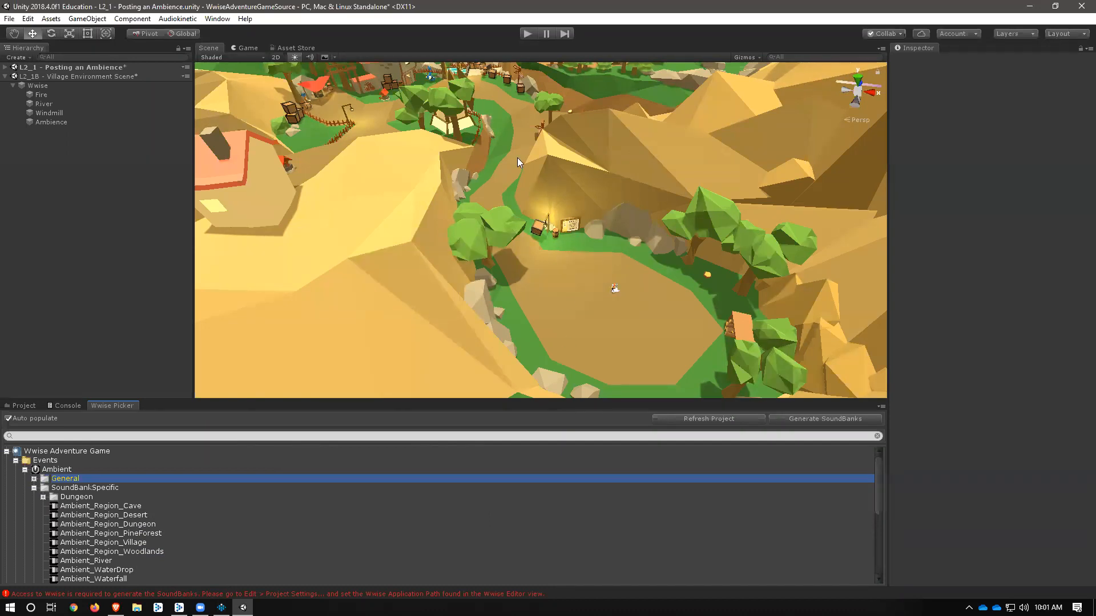
Step: Preview the Windmill object's attenuation sphere with Current_Event_Only, and set the sphere display back to Dont_Show
click(43, 122)
click(57, 113)
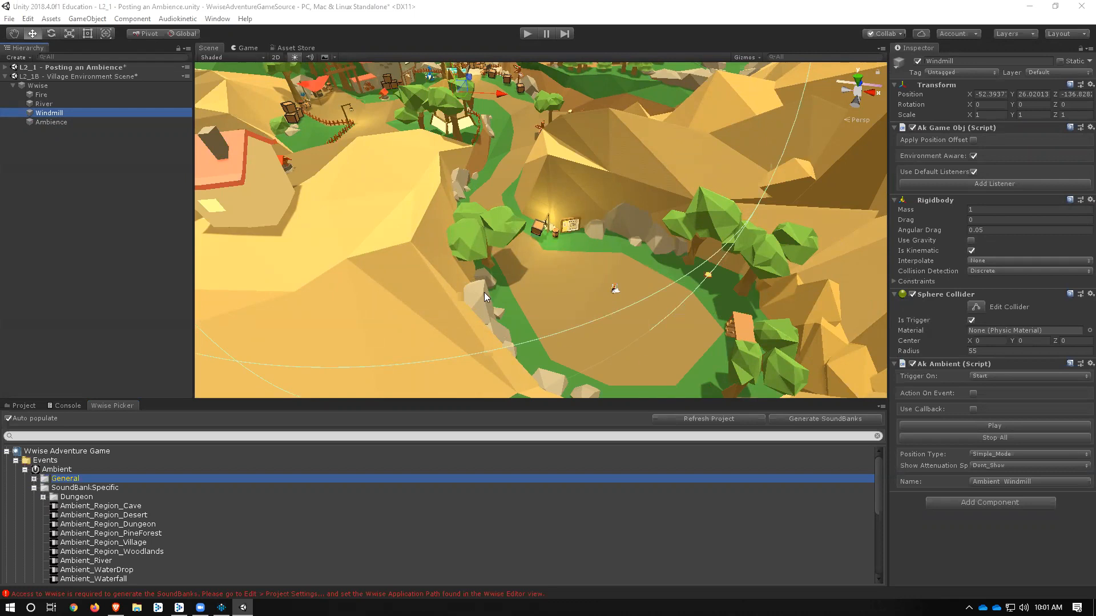
click(987, 464)
click(1010, 488)
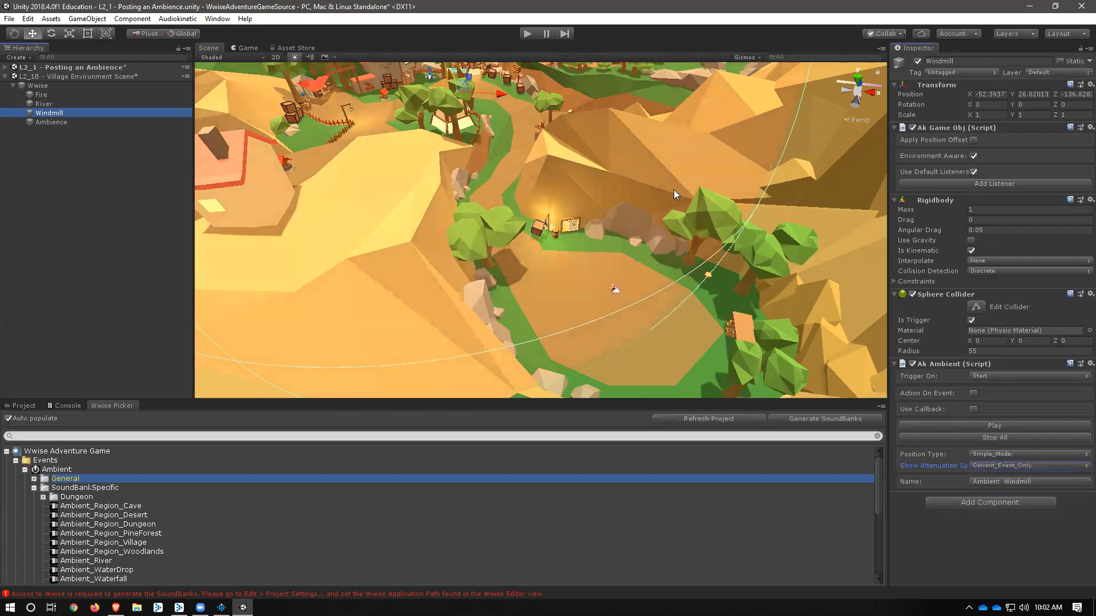
click(1001, 467)
click(1016, 478)
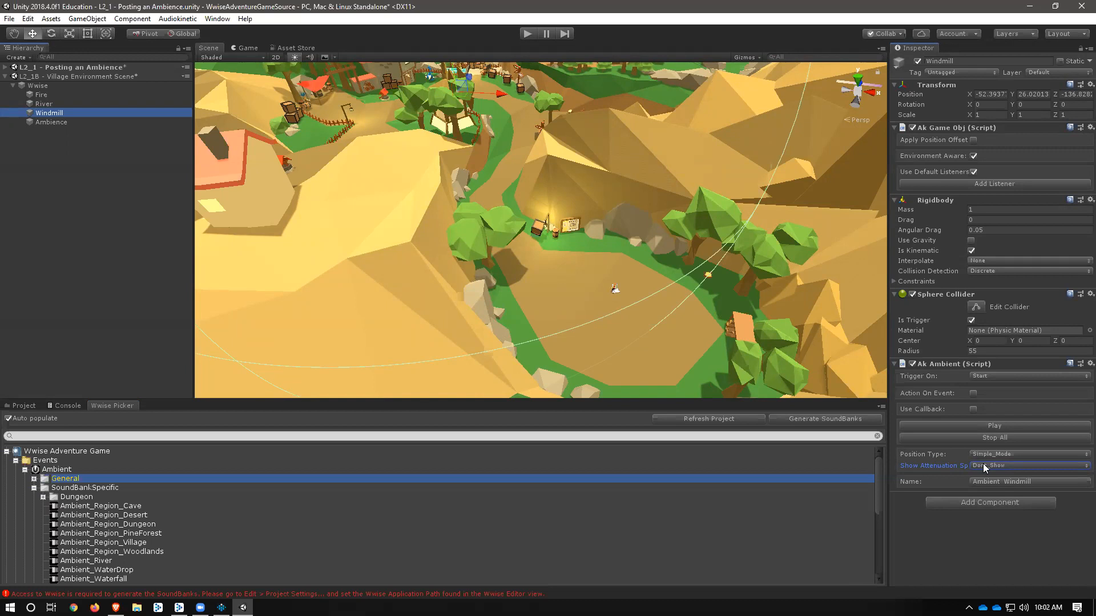
Step: Deselect the Windmill and load the AkAmbient Position Types scene from Lesson 2 of the 301 certification
click(111, 181)
click(188, 22)
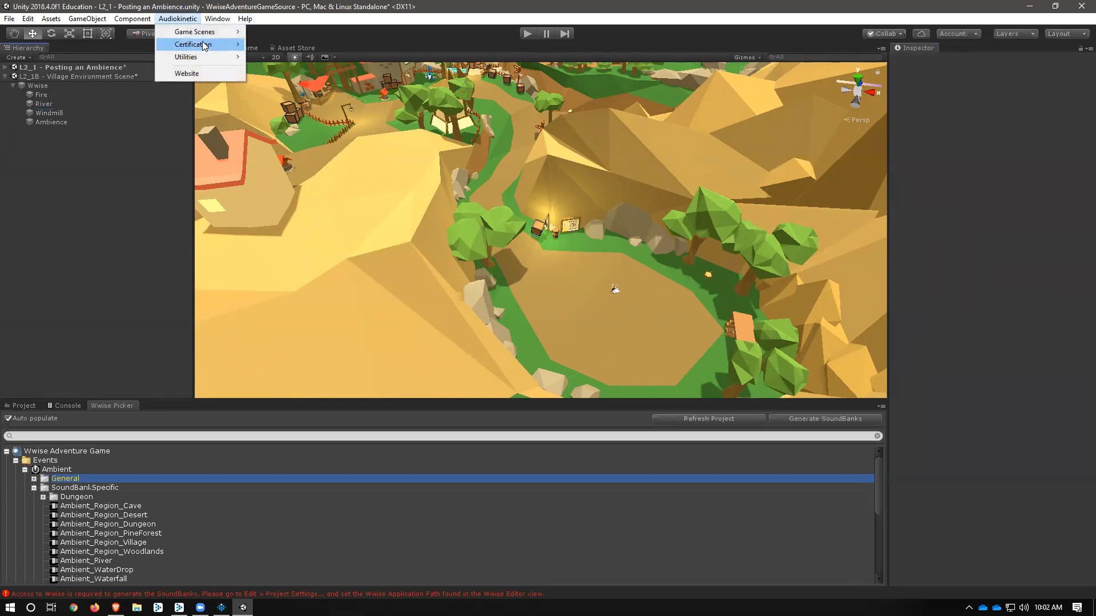
mouse_move(208, 48)
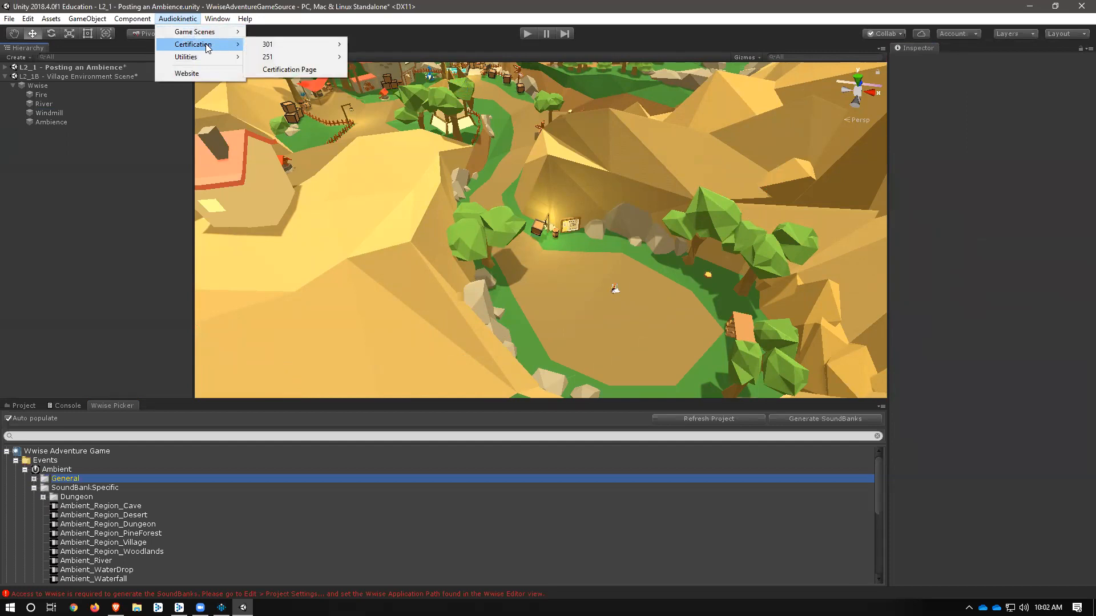
mouse_move(291, 49)
mouse_move(381, 61)
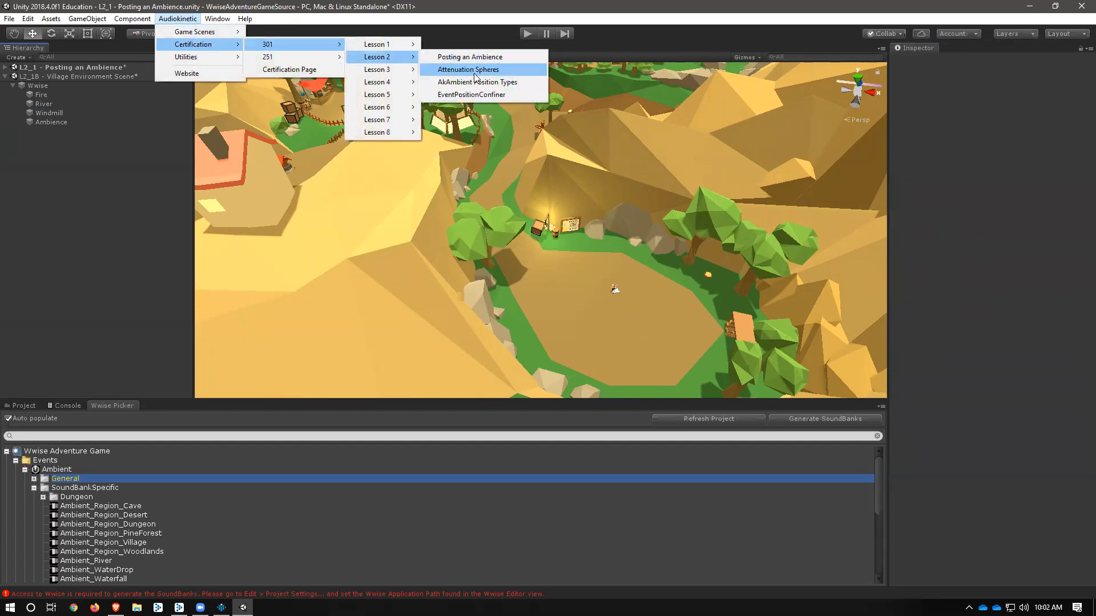
click(512, 82)
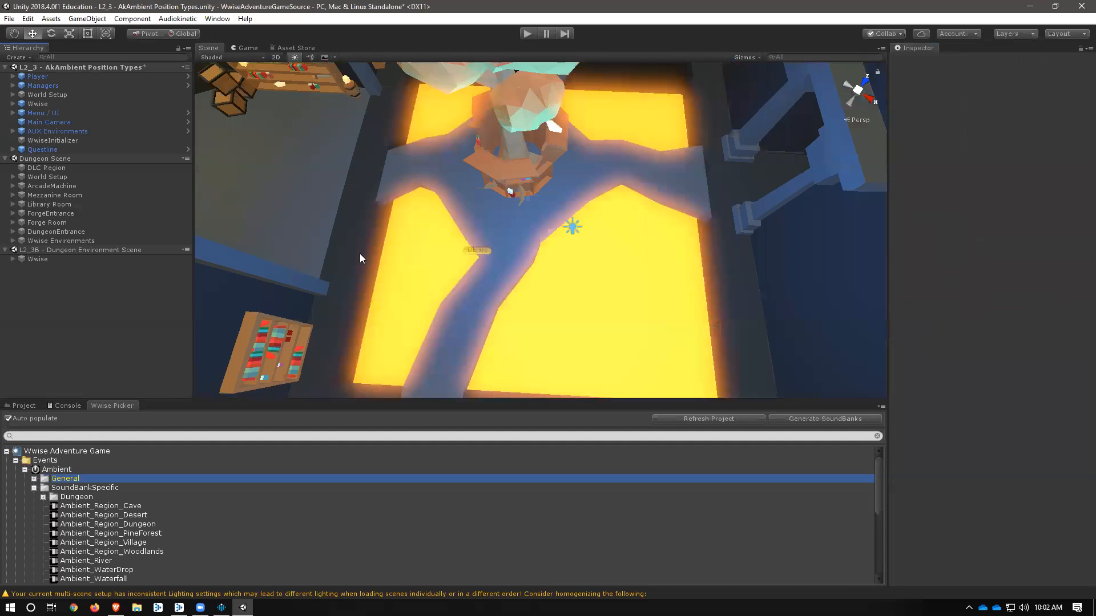
Step: Run the AkAmbient Position Types scene in play mode and teleport the player to the Library
scroll(456, 300, down, 3)
scroll(456, 302, up, 4)
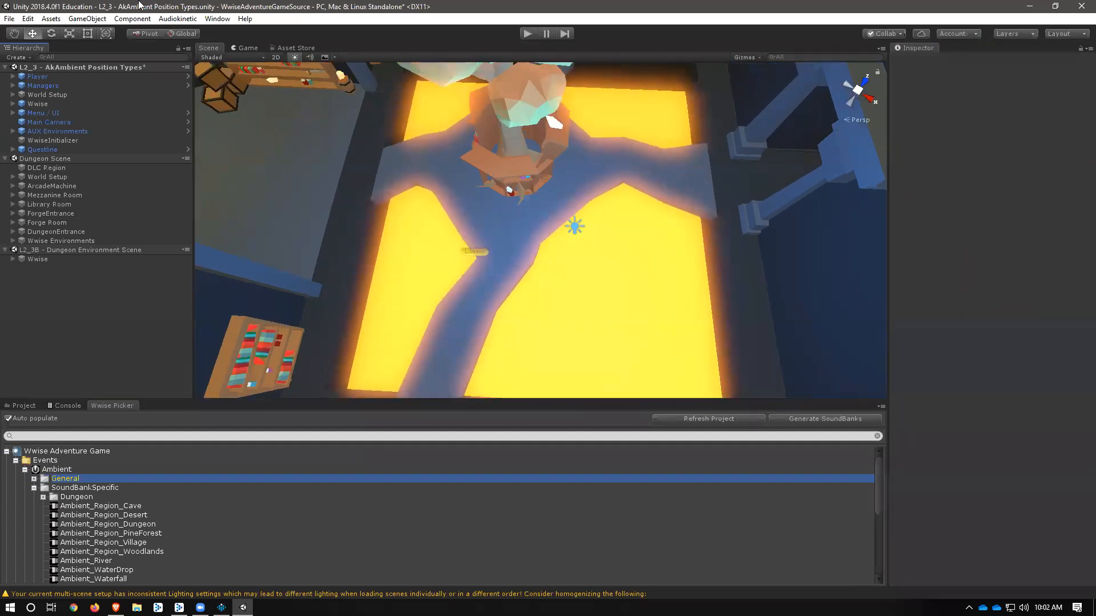
click(528, 33)
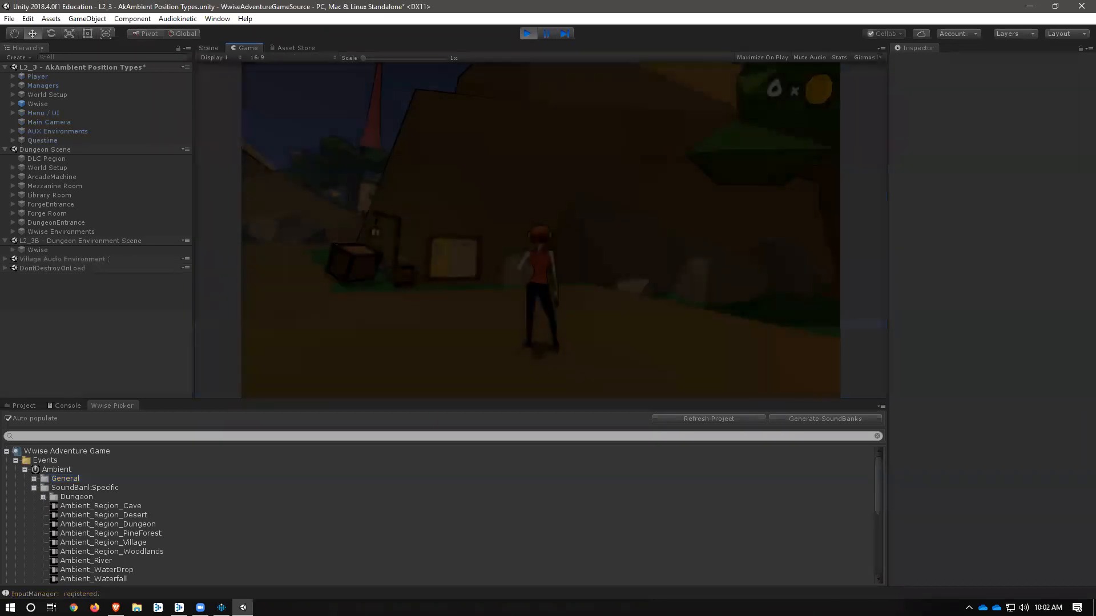
key(Escape)
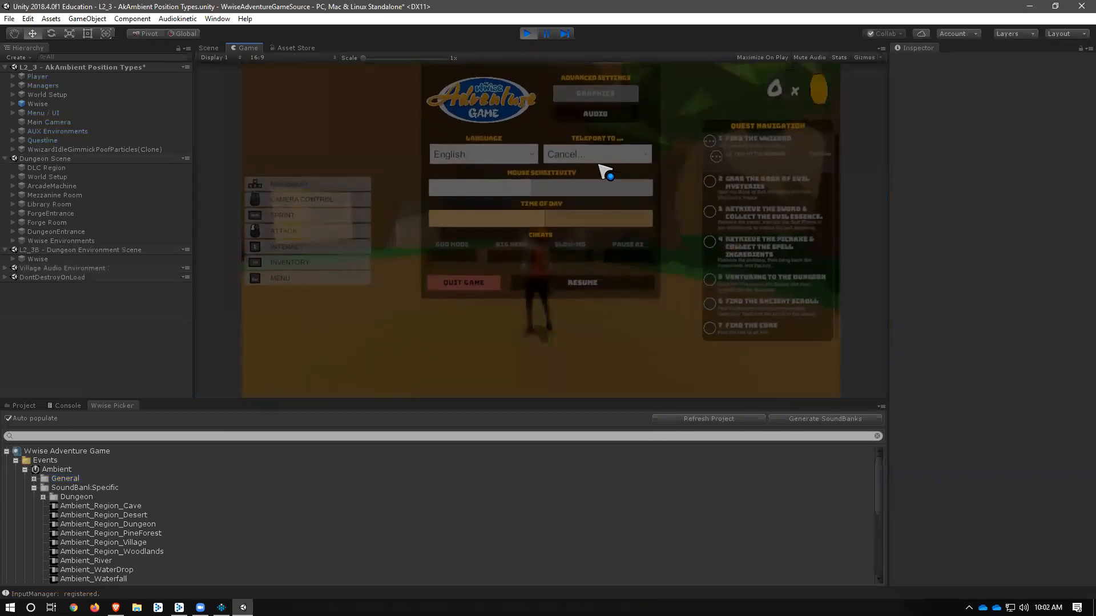
click(603, 160)
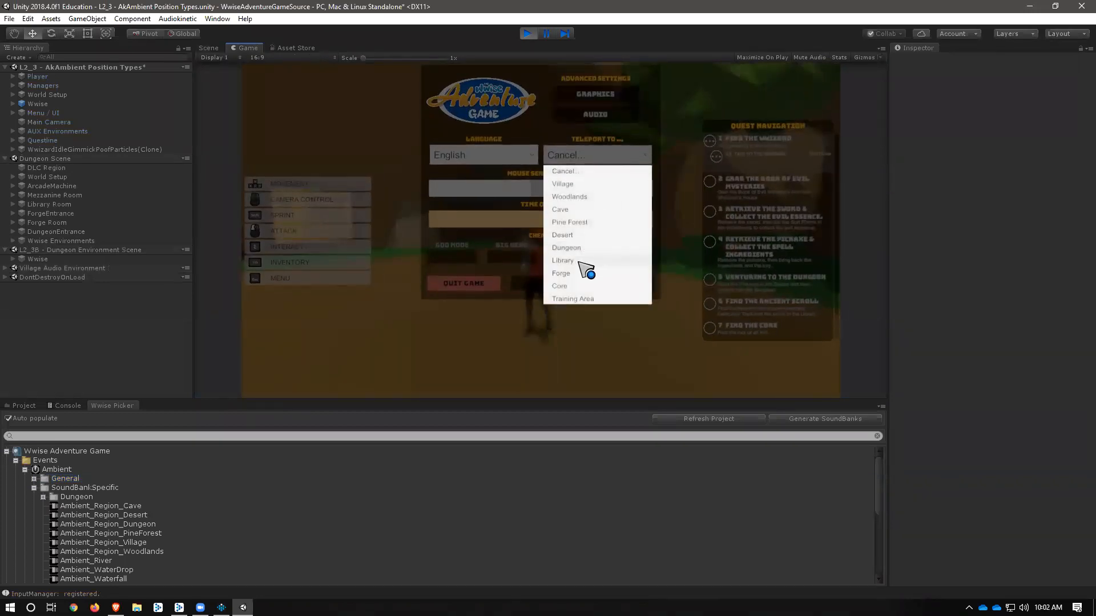
click(610, 264)
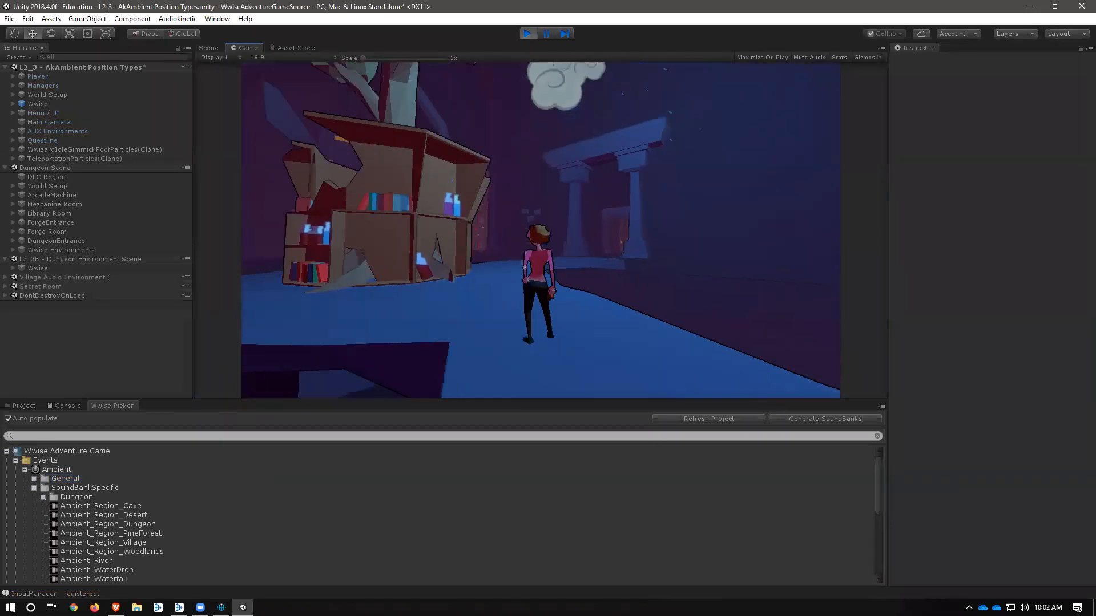
Step: Walk the player around the Library's lava pools to listen to the ambience, and stop play mode
key(w)
key(w)
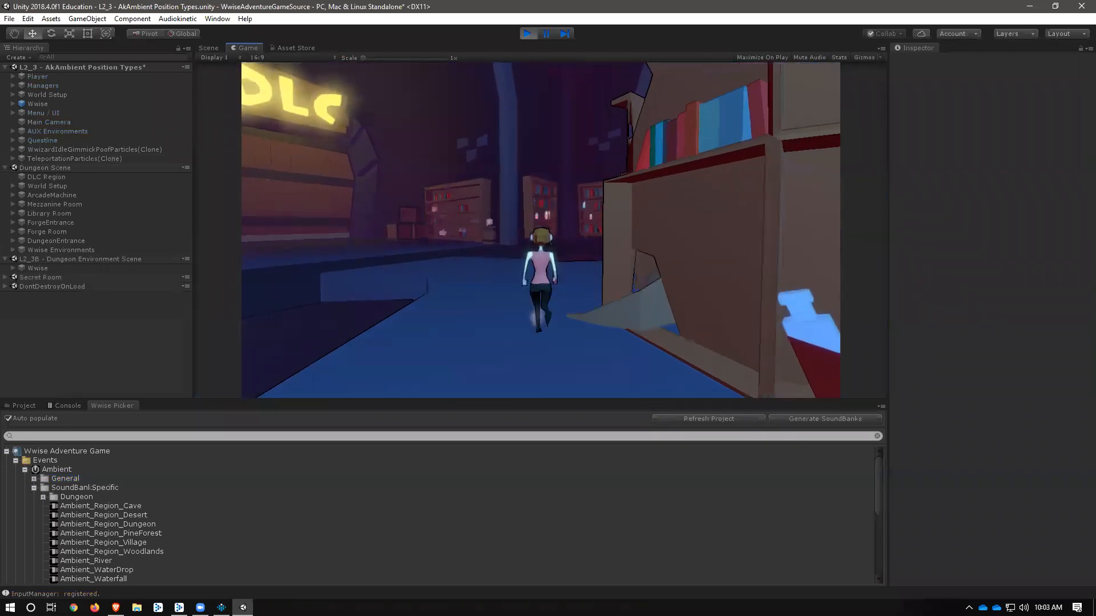
key(w)
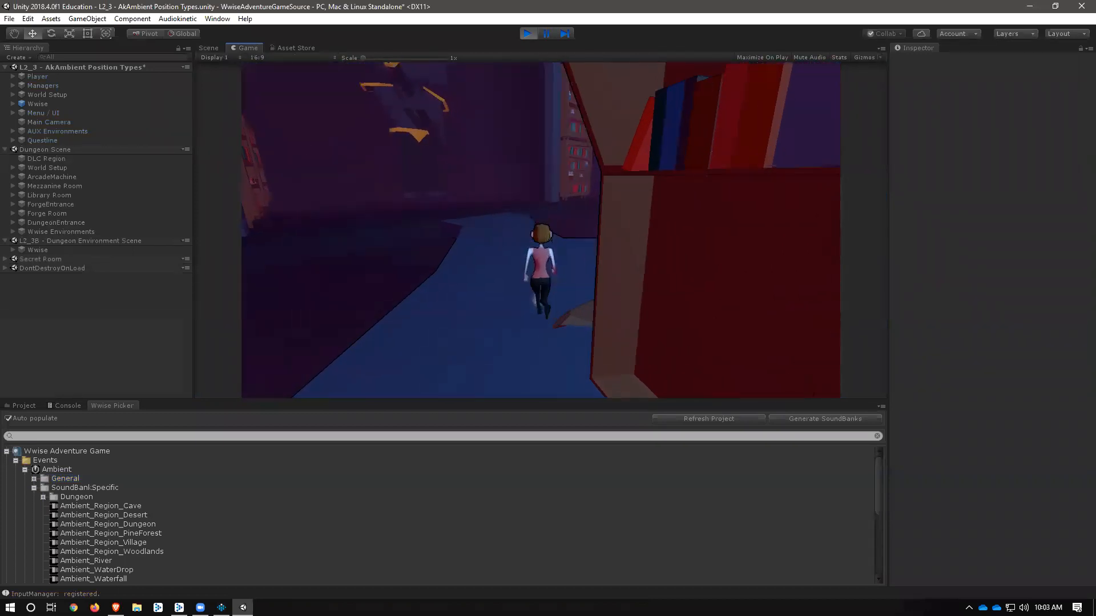
key(w)
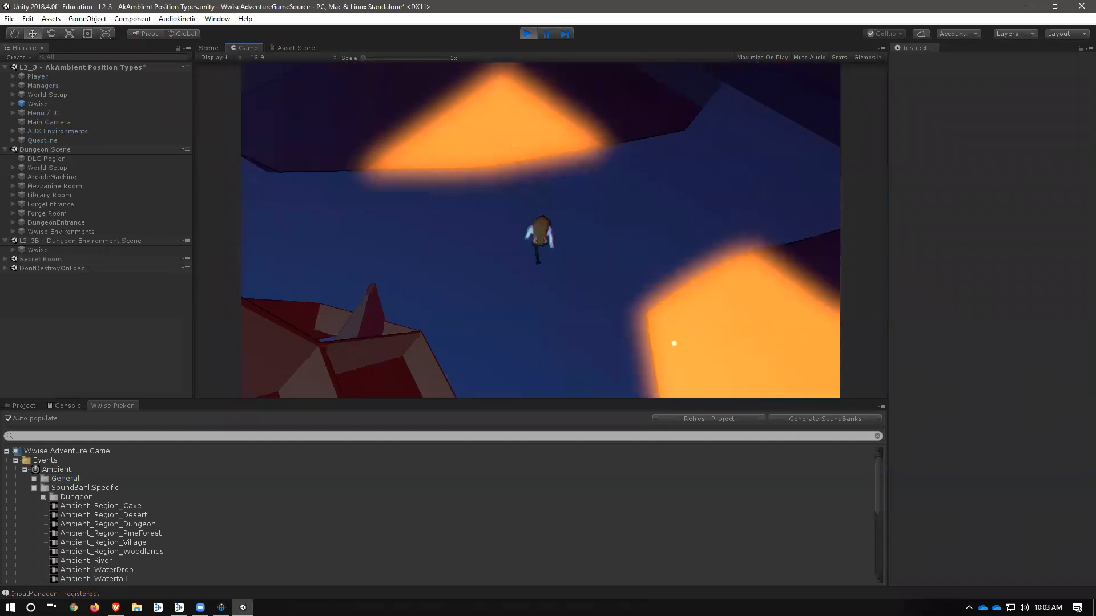
key(w)
key(w)
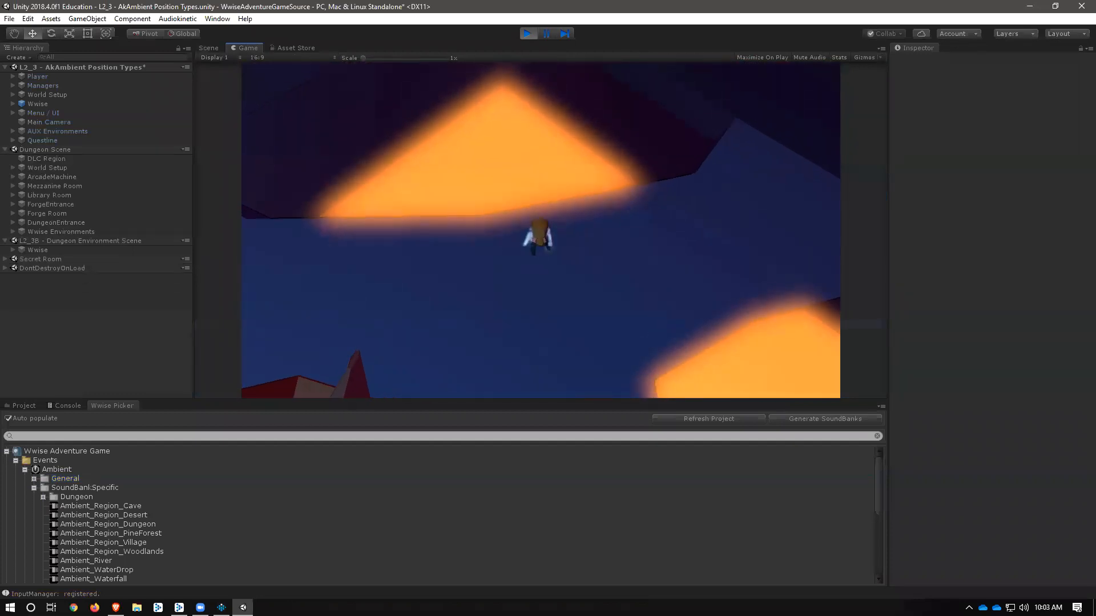
key(w)
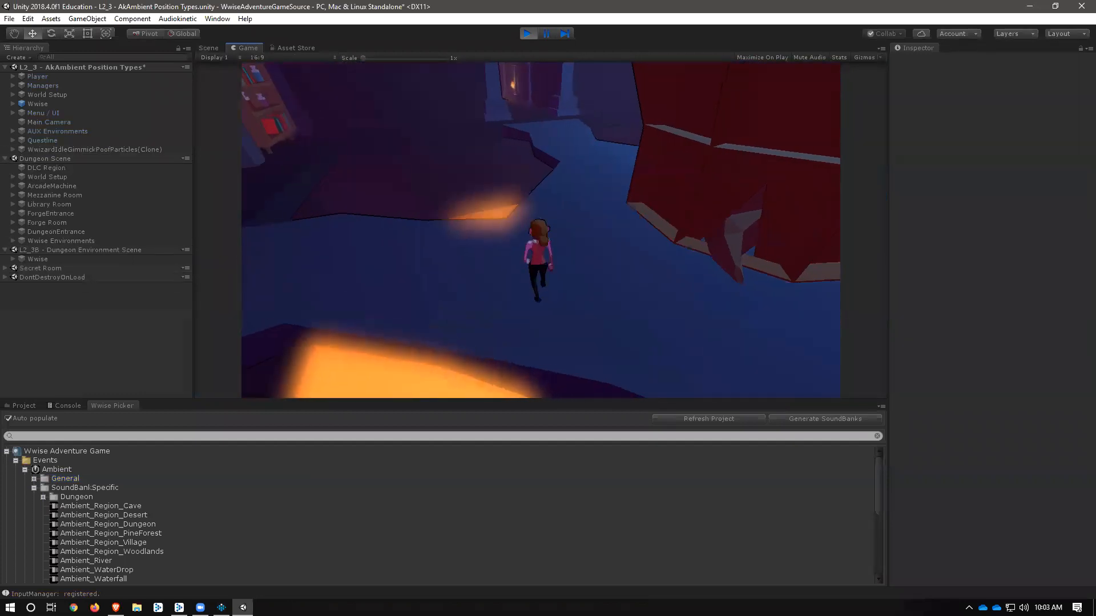
key(w)
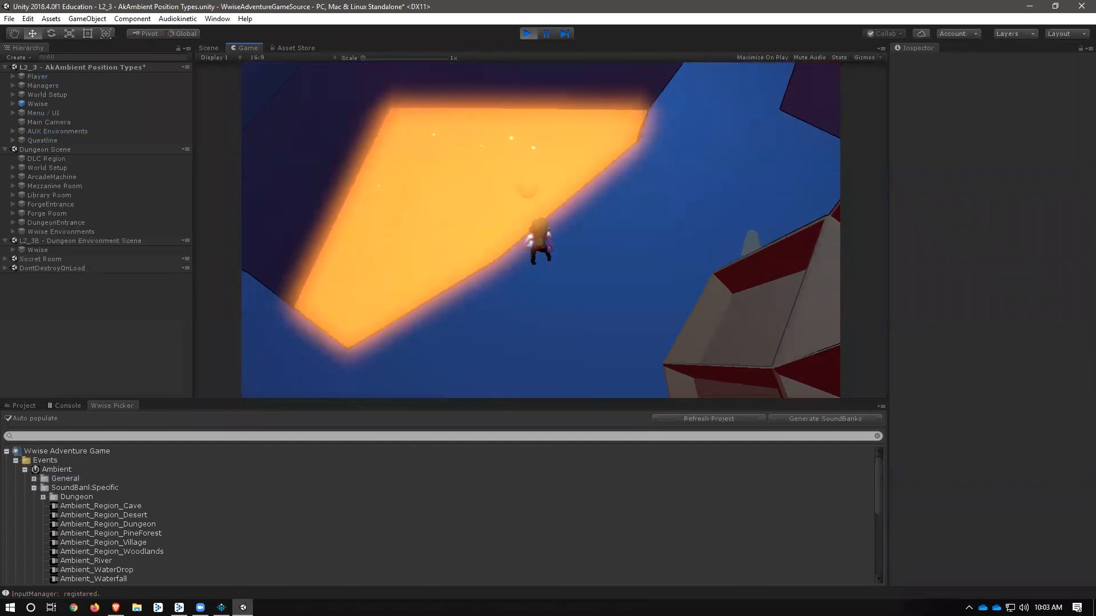
key(w)
key(w)
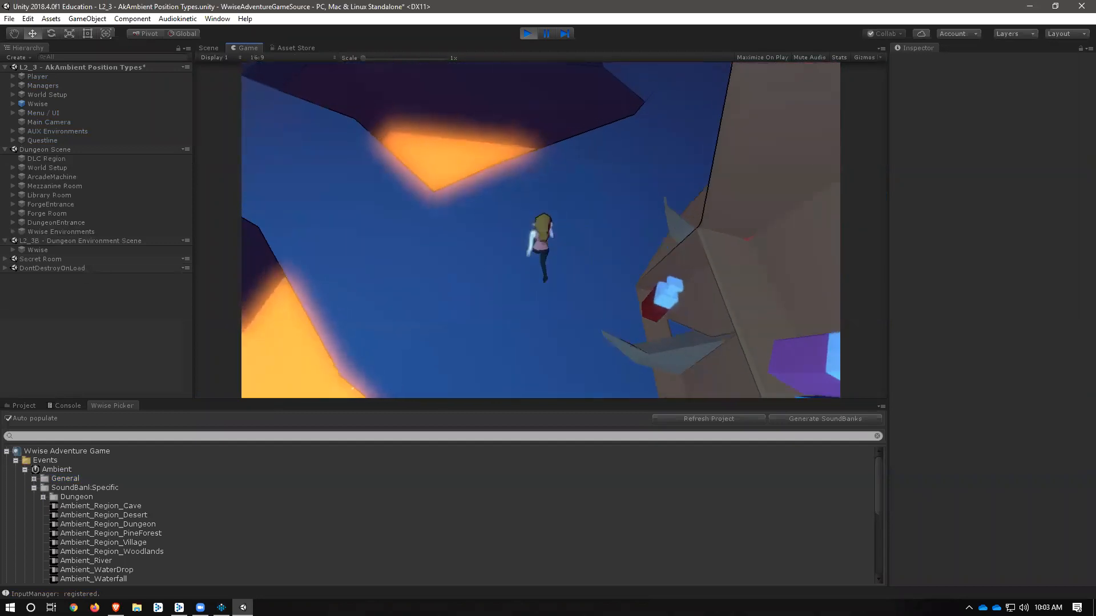
key(w)
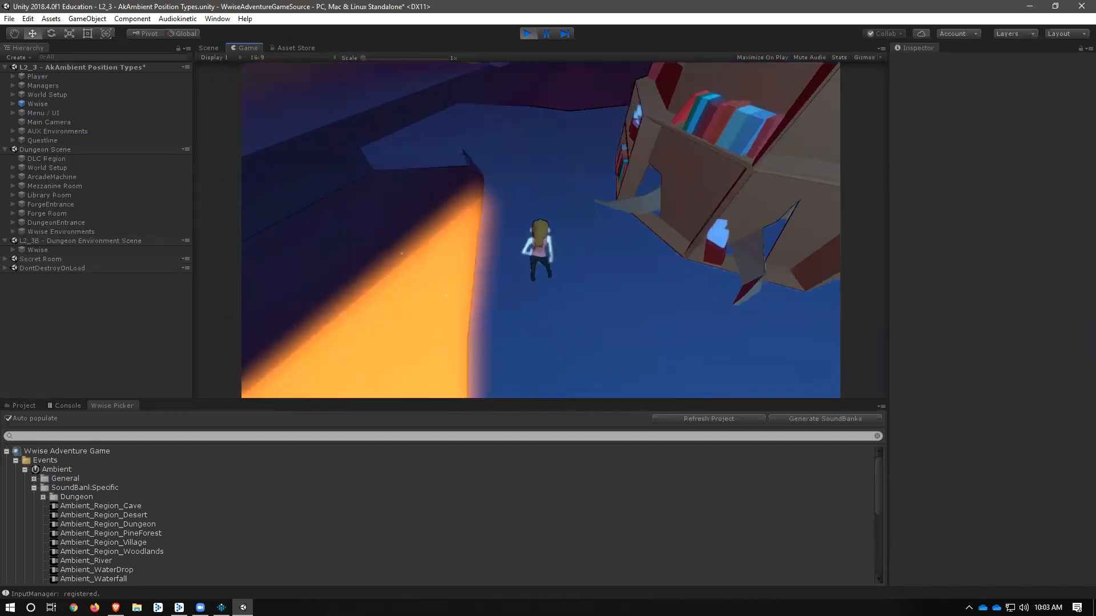
key(Escape)
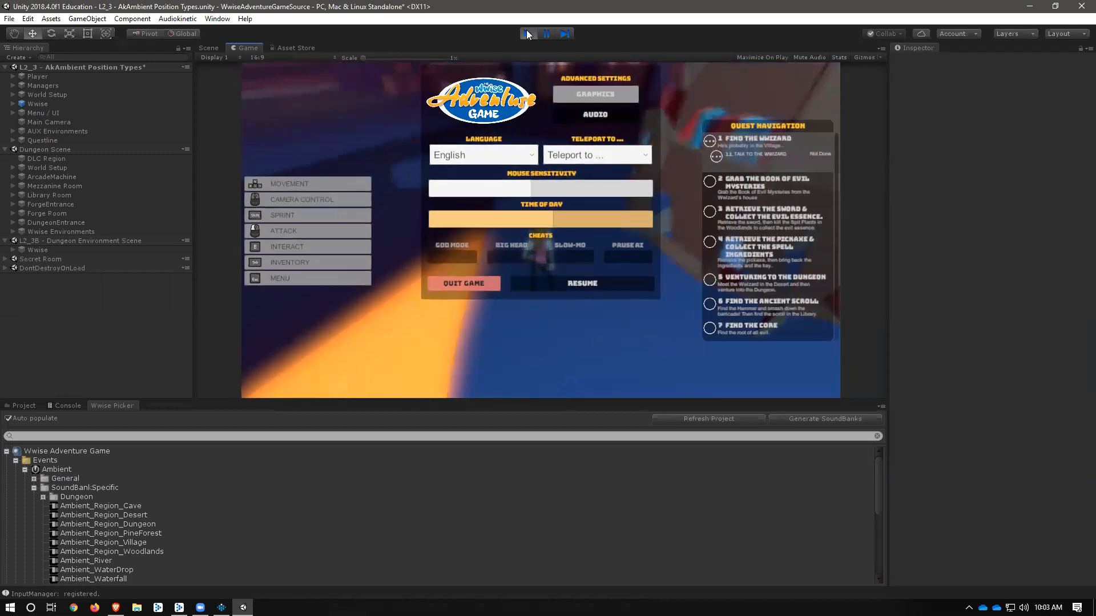
click(527, 35)
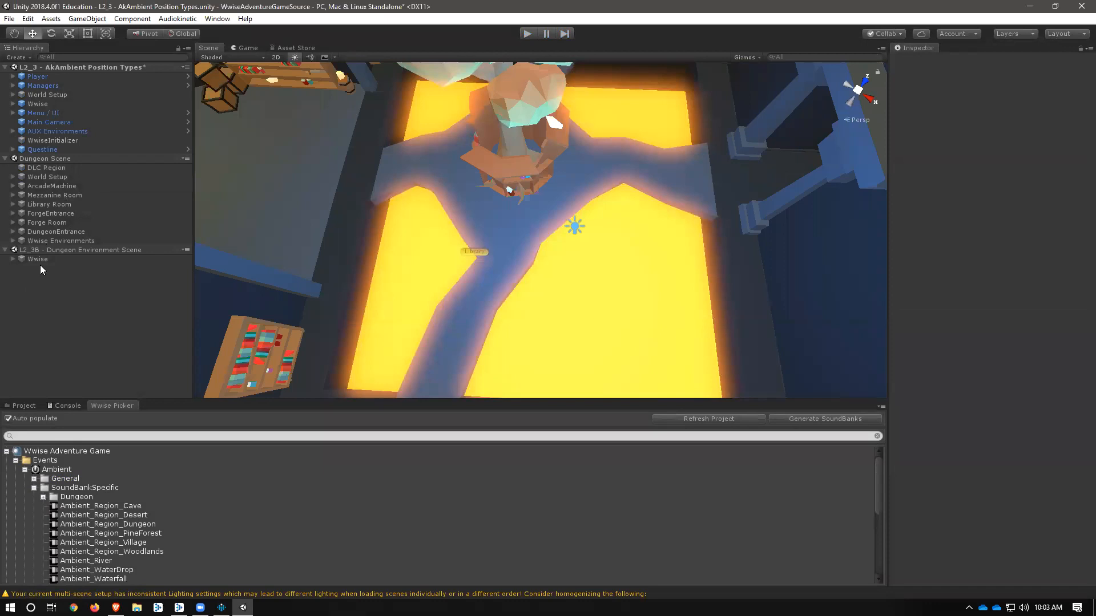
Step: Select Ambient_Lava under the Dungeon Environment Scene's Wwise object and examine its placement among the library's lava pools
click(16, 260)
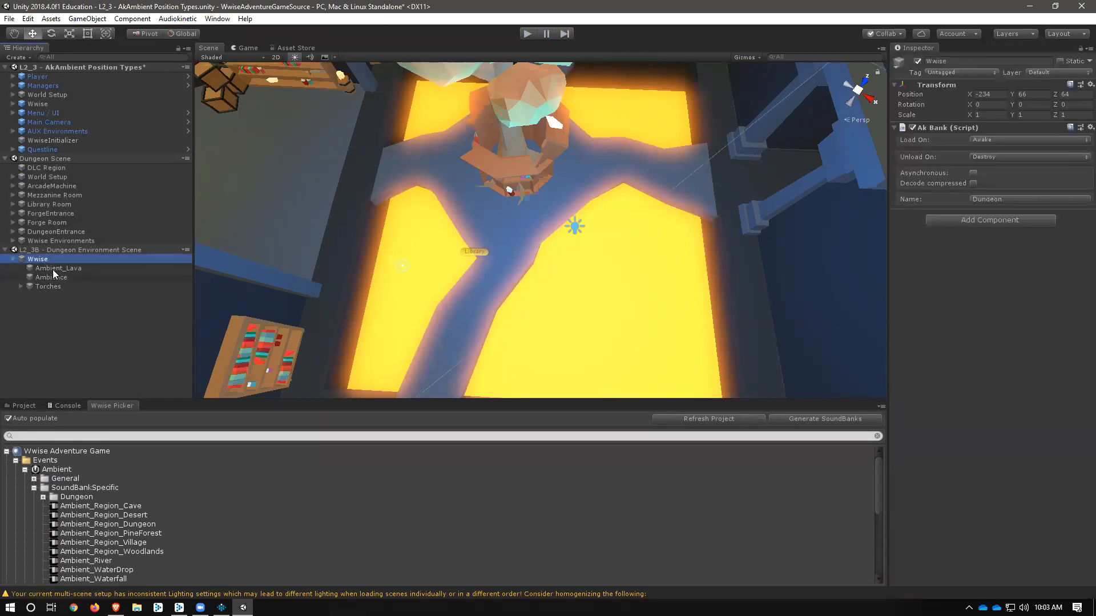
click(83, 268)
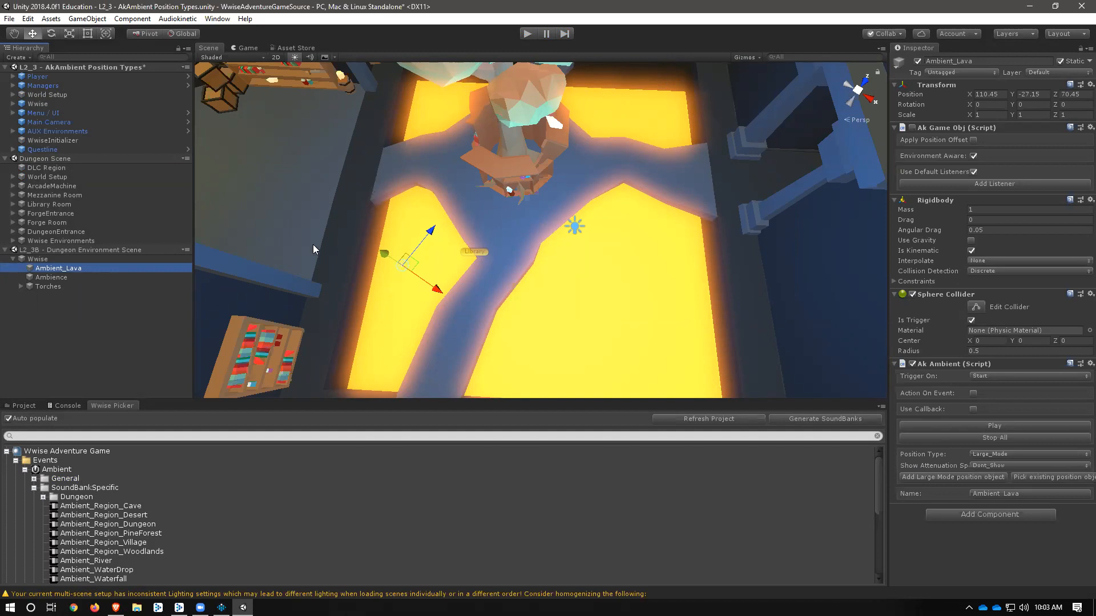
scroll(313, 245, down, 3)
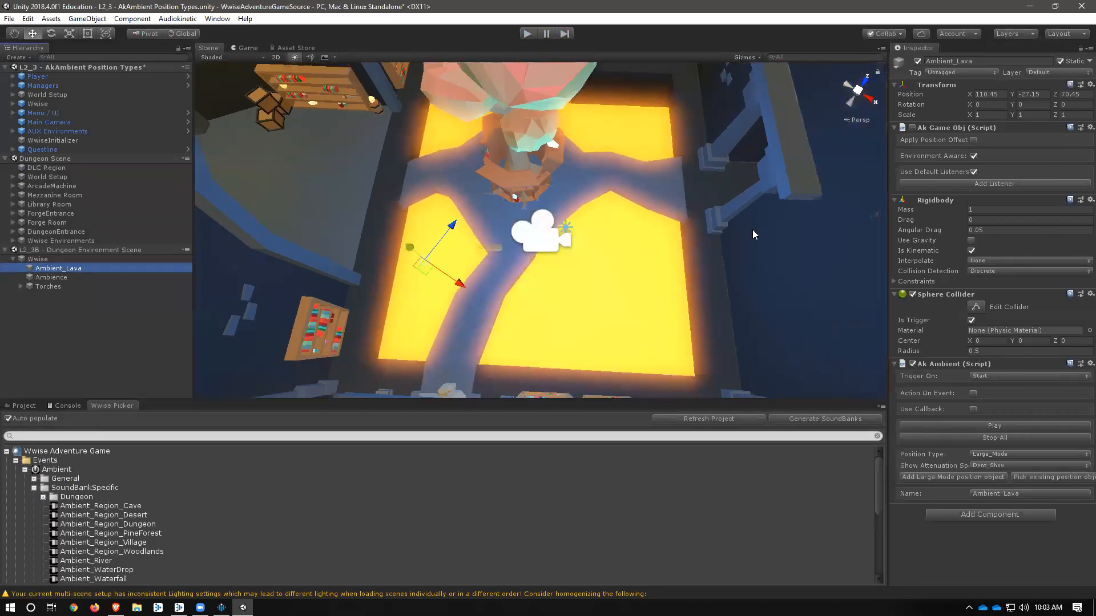
scroll(539, 225, down, 1)
scroll(539, 225, up, 4)
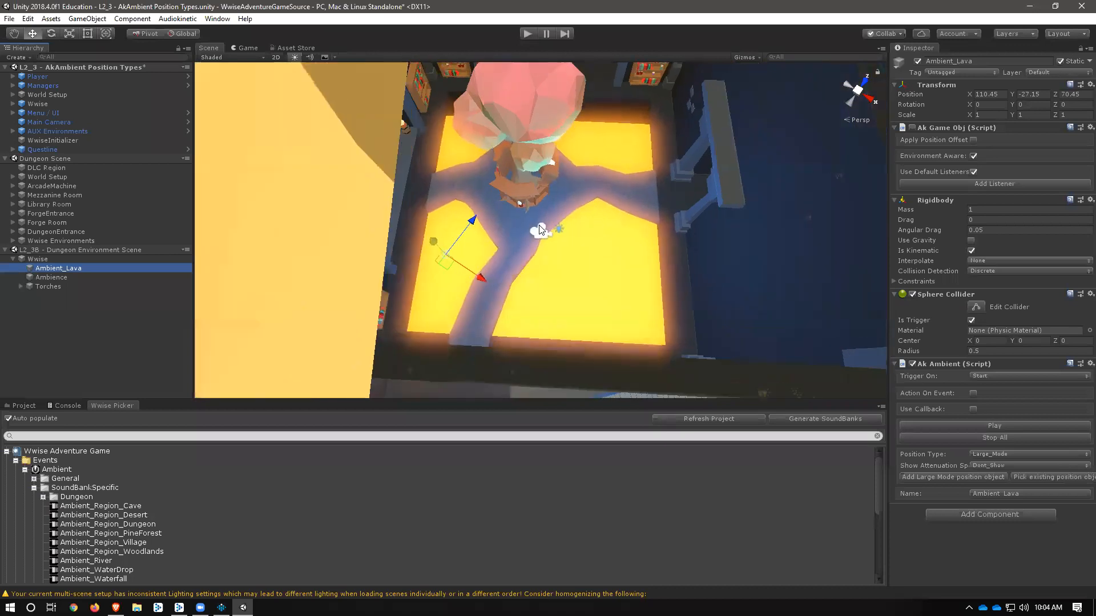
scroll(538, 228, up, 1)
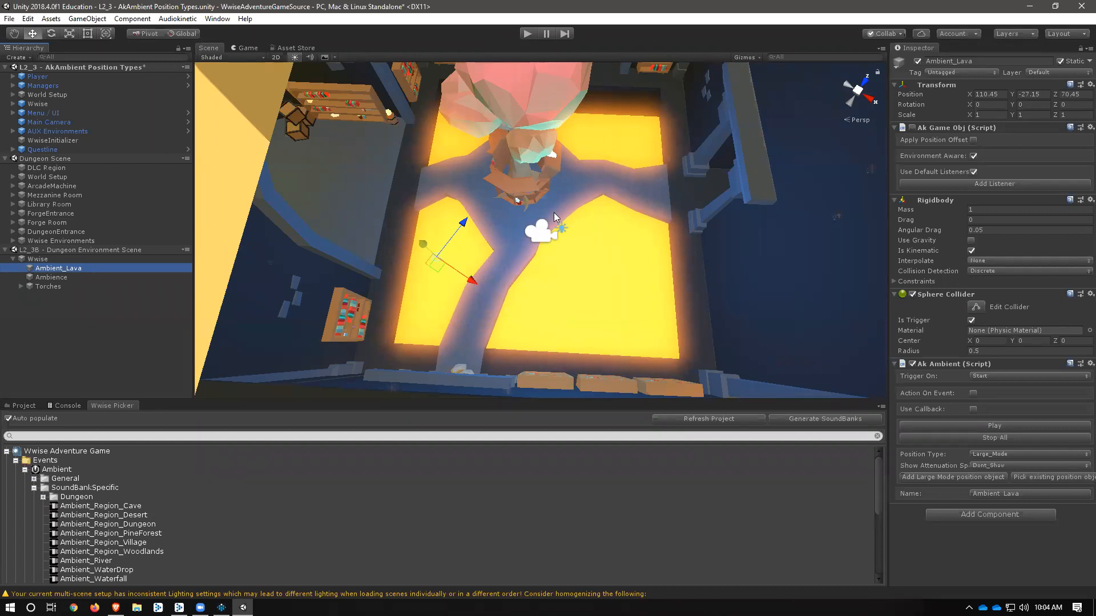
scroll(564, 297, down, 8)
middle_drag(662, 251, 511, 226)
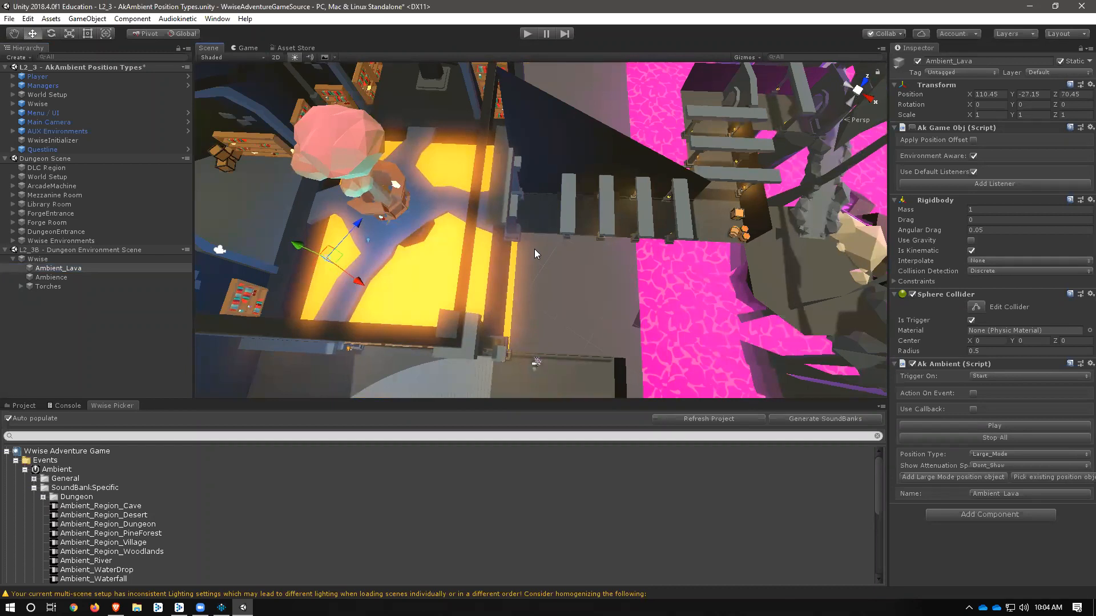
scroll(322, 256, up, 3)
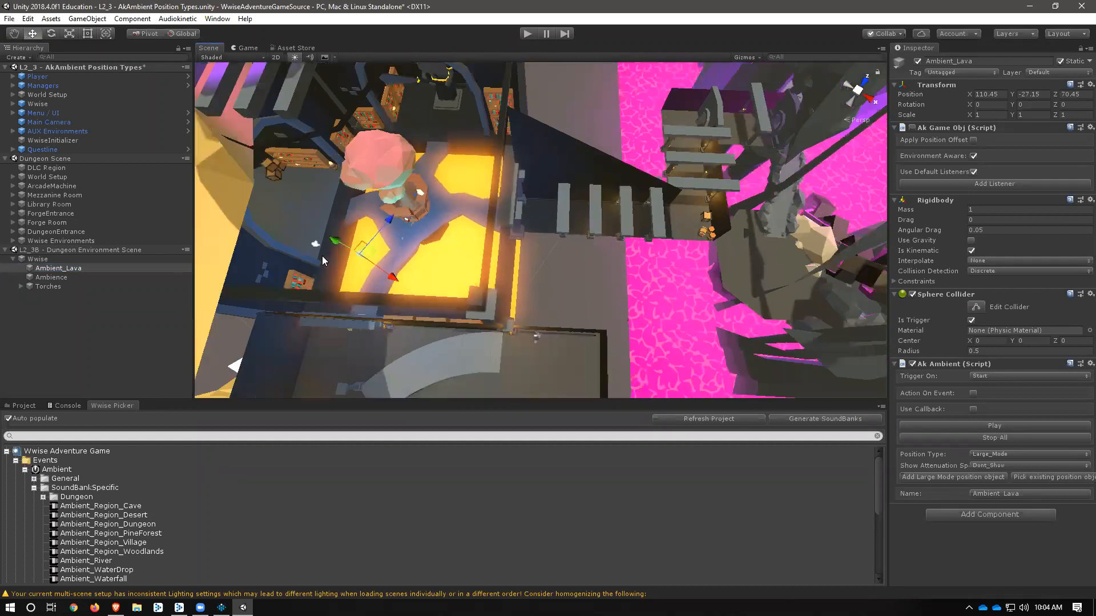
scroll(322, 255, up, 5)
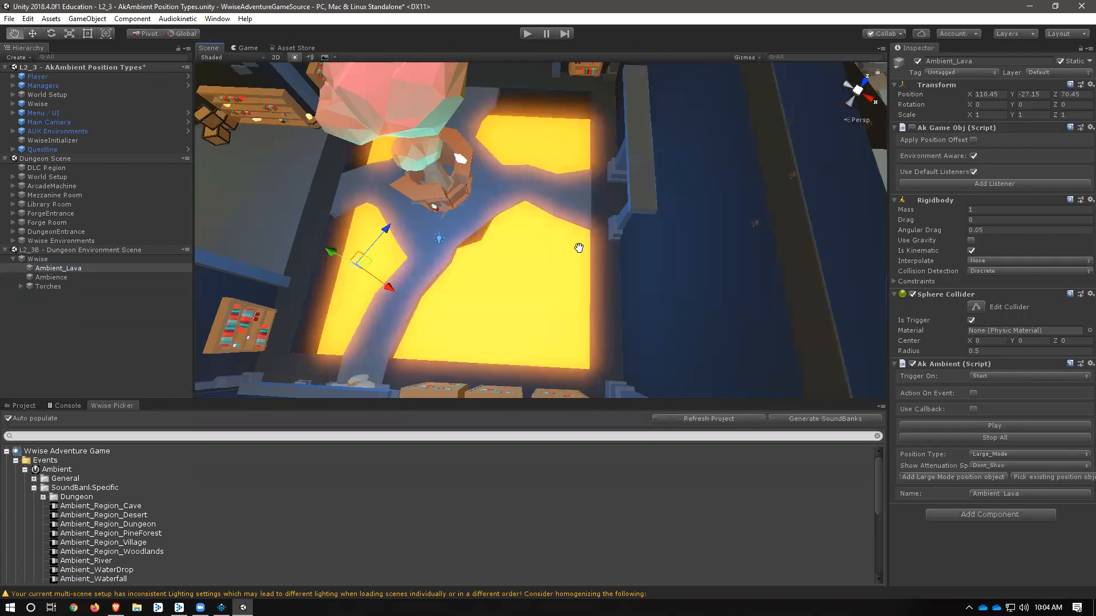
scroll(359, 289, up, 3)
middle_drag(365, 281, 543, 236)
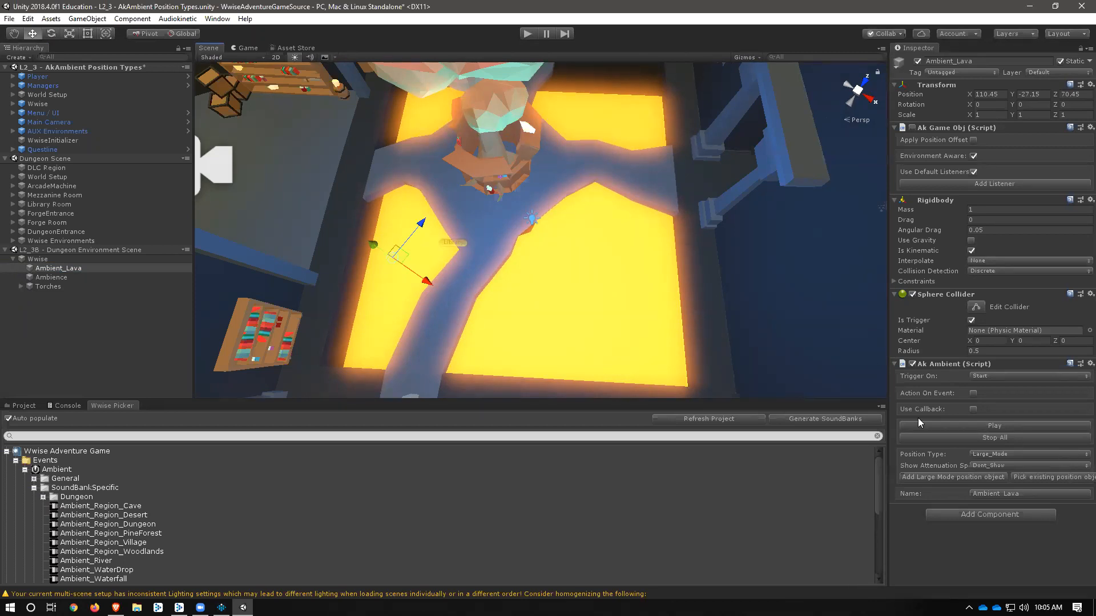
Step: Set Ambient_Lava's Position Type to Simple_Mode and its attenuation sphere display to Current_Event_Only
click(1004, 454)
click(995, 463)
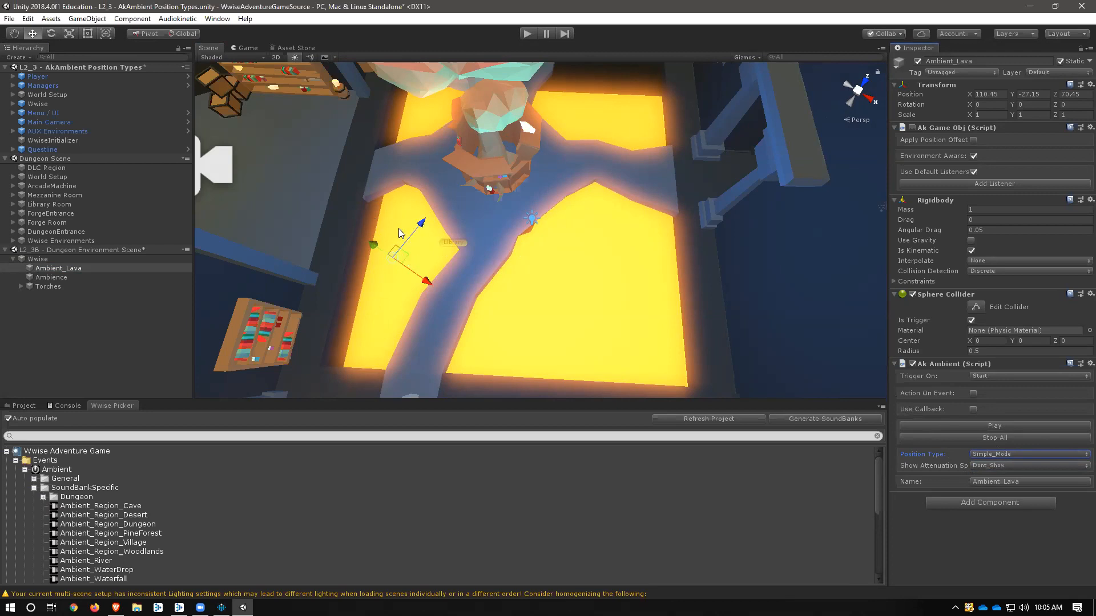
click(1005, 467)
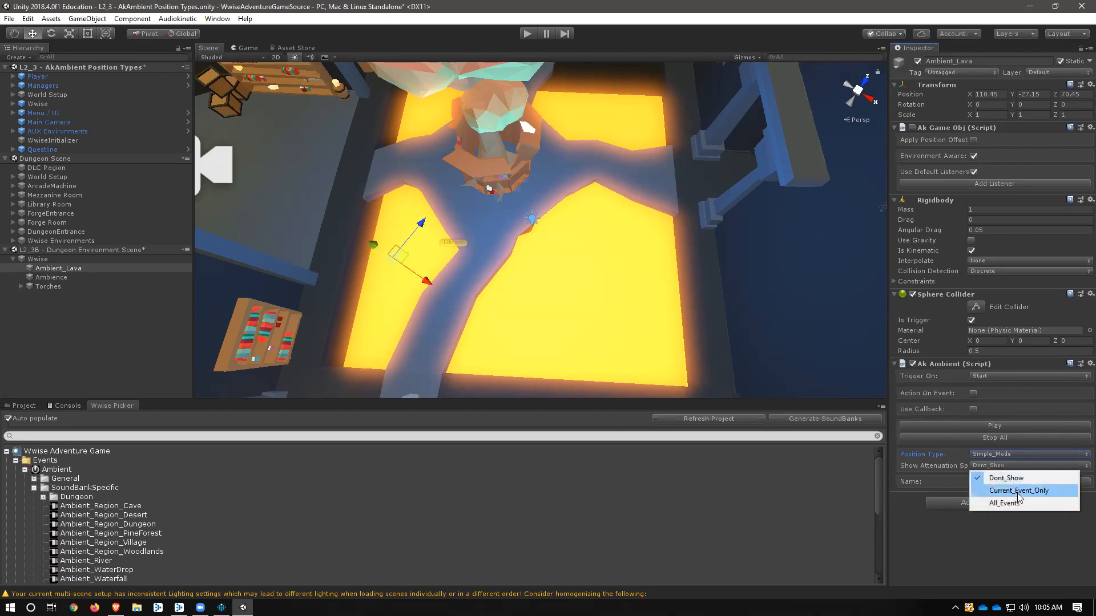
click(1021, 492)
scroll(330, 286, up, 4)
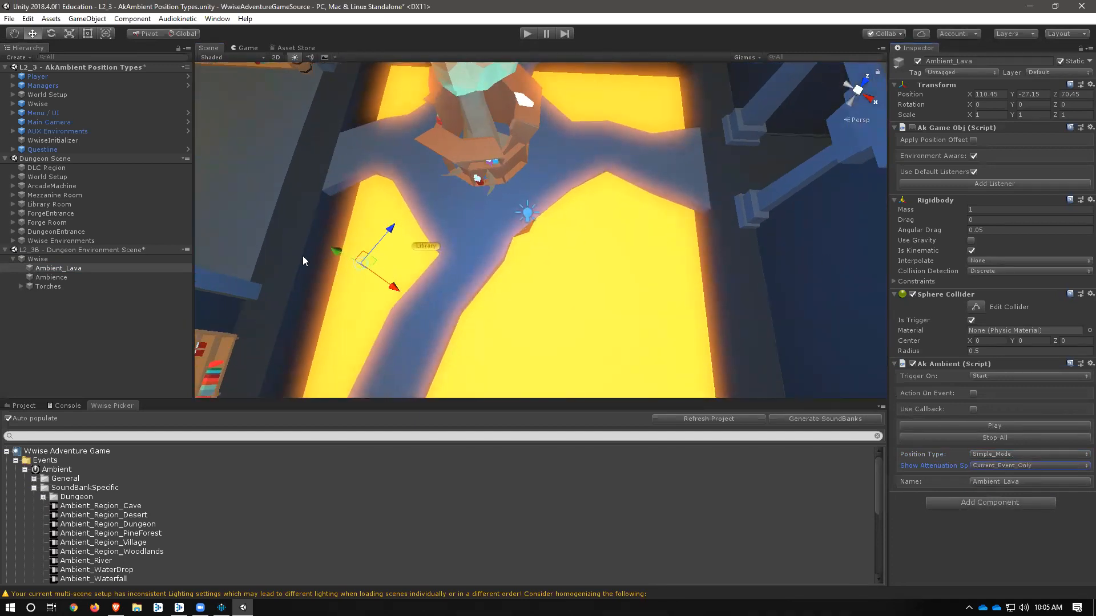
Step: Nudge Ambient_Lava upward to a Y position of about -27.02 and reselect it in the scene hierarchy
mouse_move(338, 251)
mouse_down()
mouse_move(245, 203)
mouse_move(325, 252)
mouse_up()
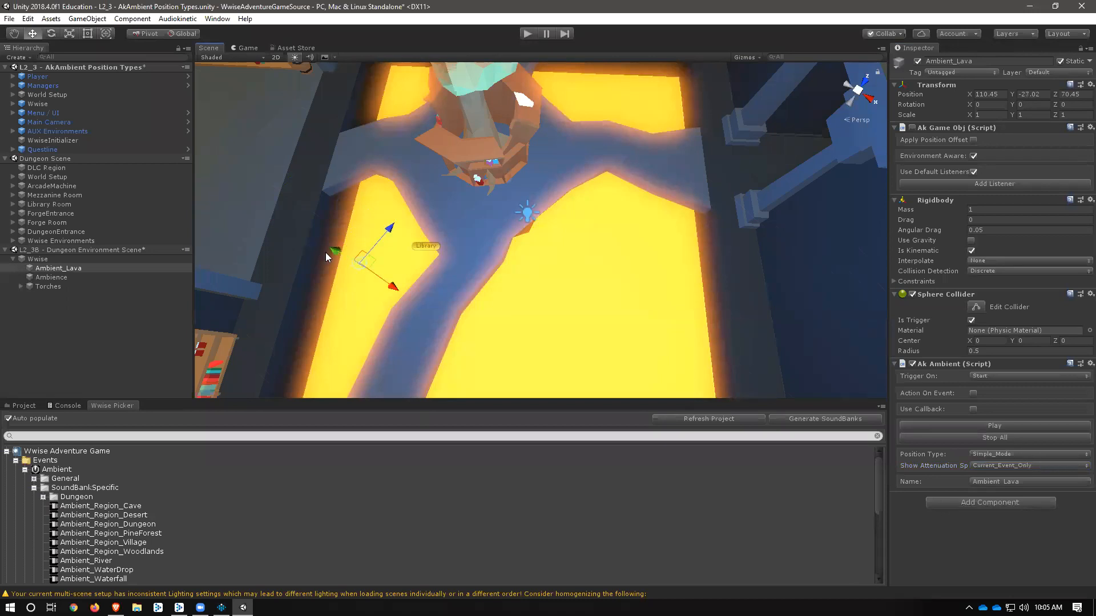
click(127, 298)
click(64, 268)
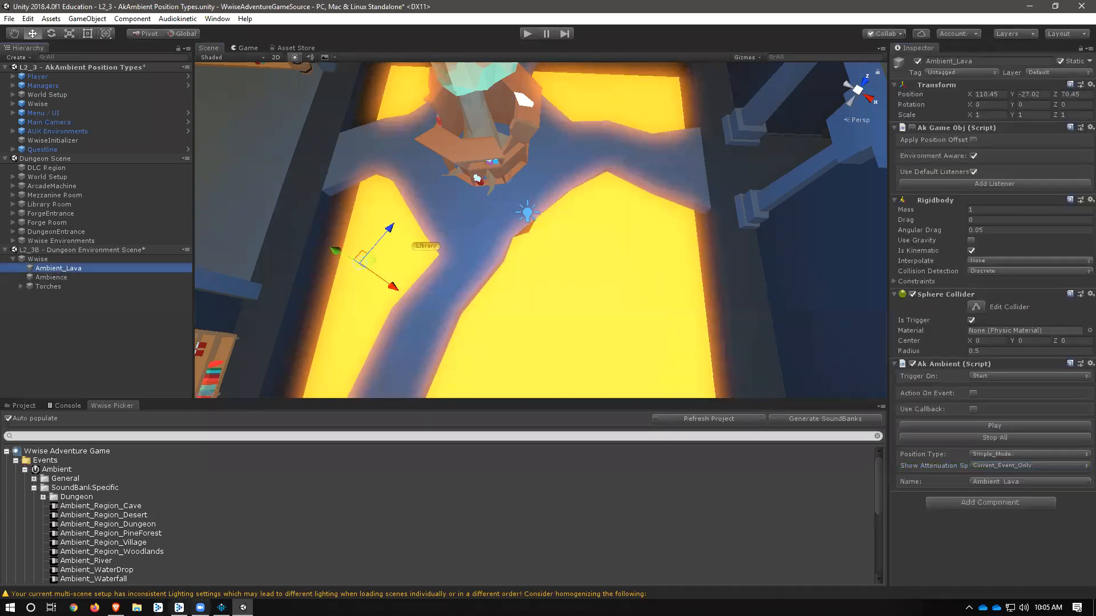
Step: Switch to Wwise, close the SoundBank generation report, and open Ambient_Lava's attenuation for editing from its positioning properties in the Designer layout
key(alt+Tab)
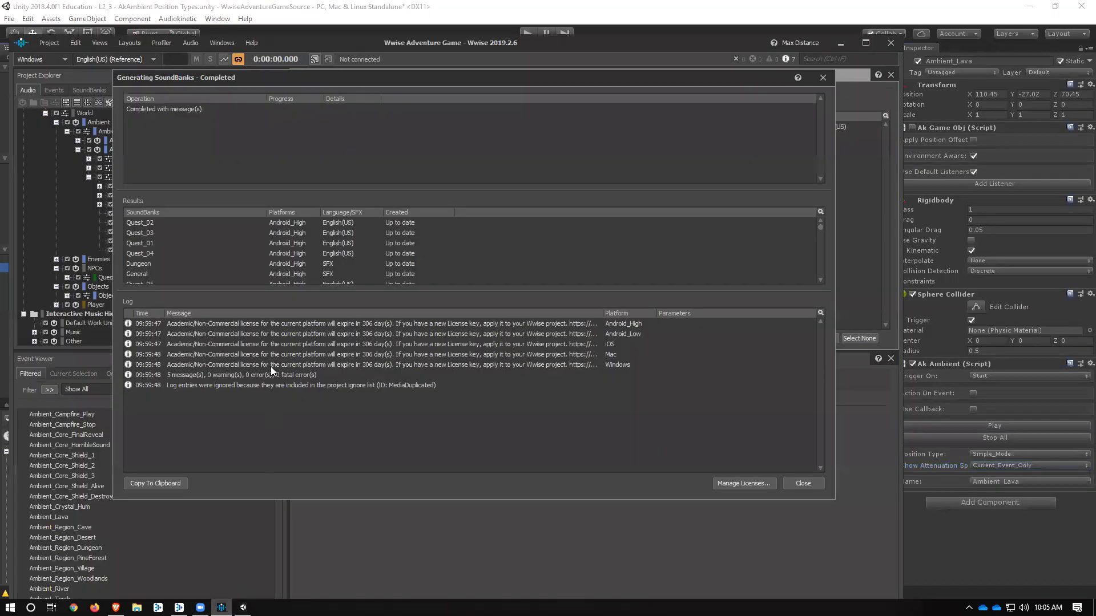
click(820, 79)
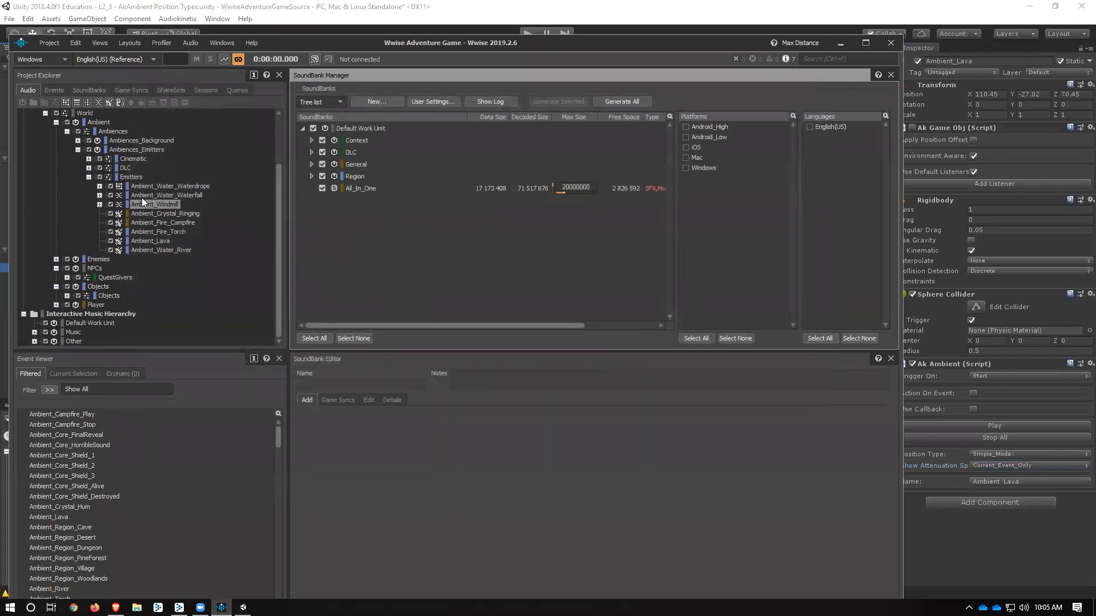
click(150, 240)
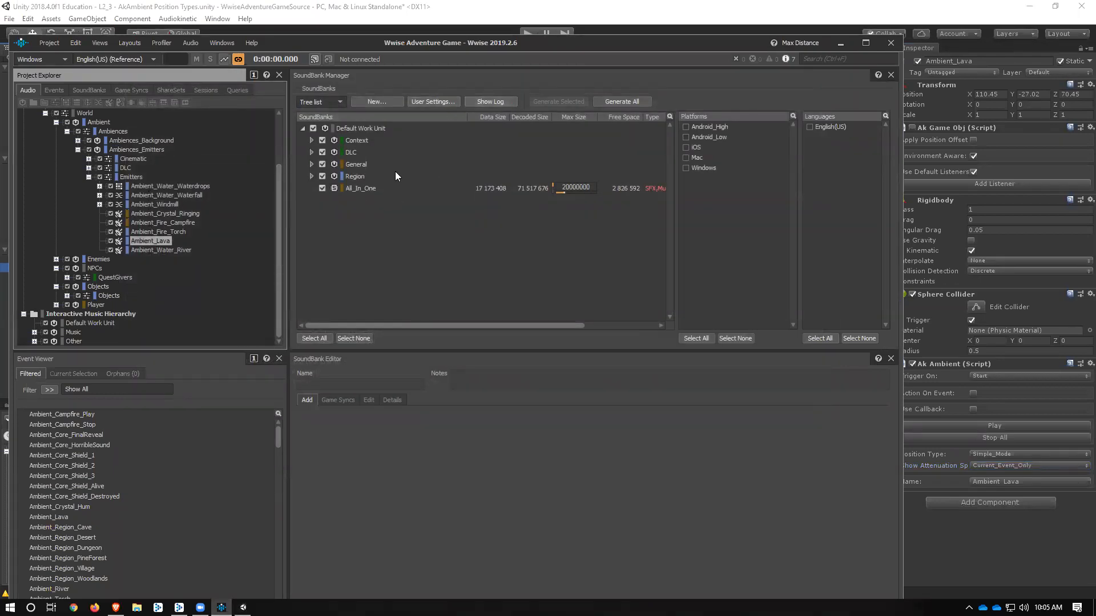
key(F5)
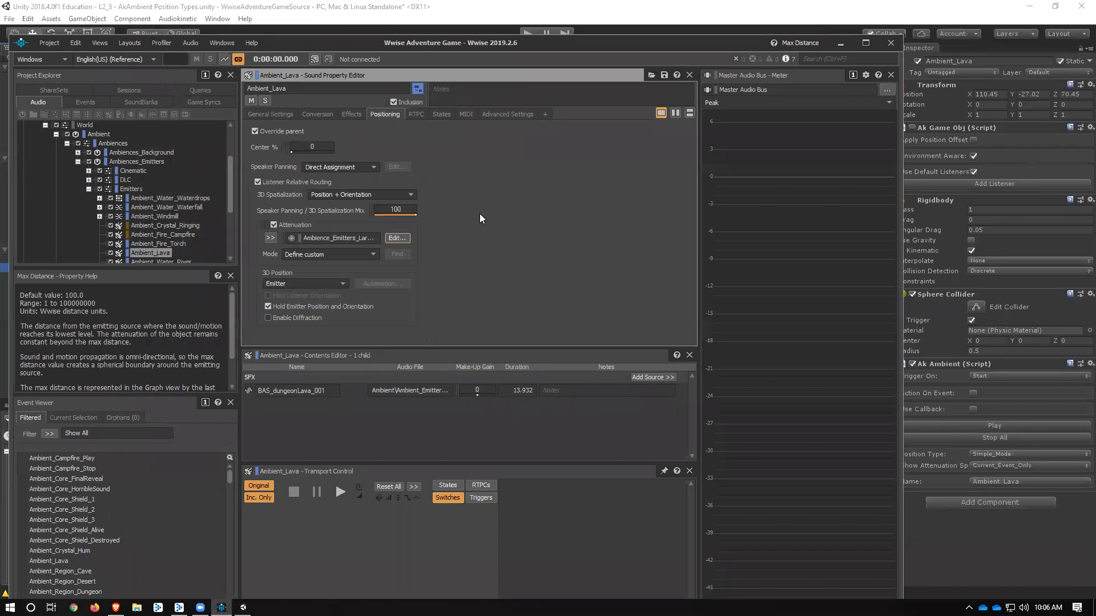
click(405, 237)
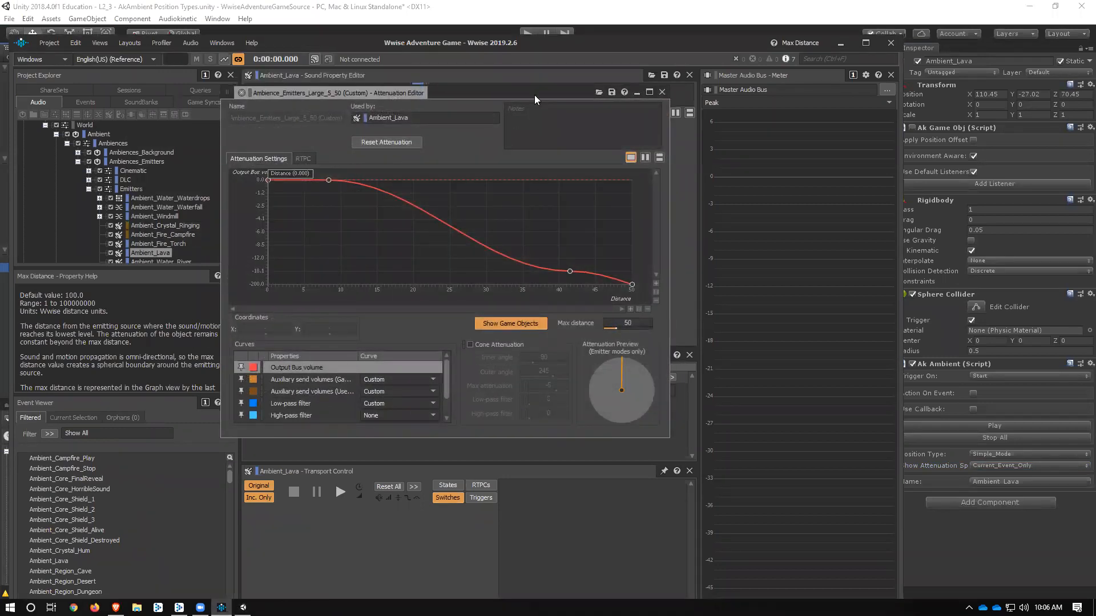
Step: Set the max distance of Ambient_Lava's attenuation to 10 and close the Attenuation Editor
drag(535, 99, 475, 75)
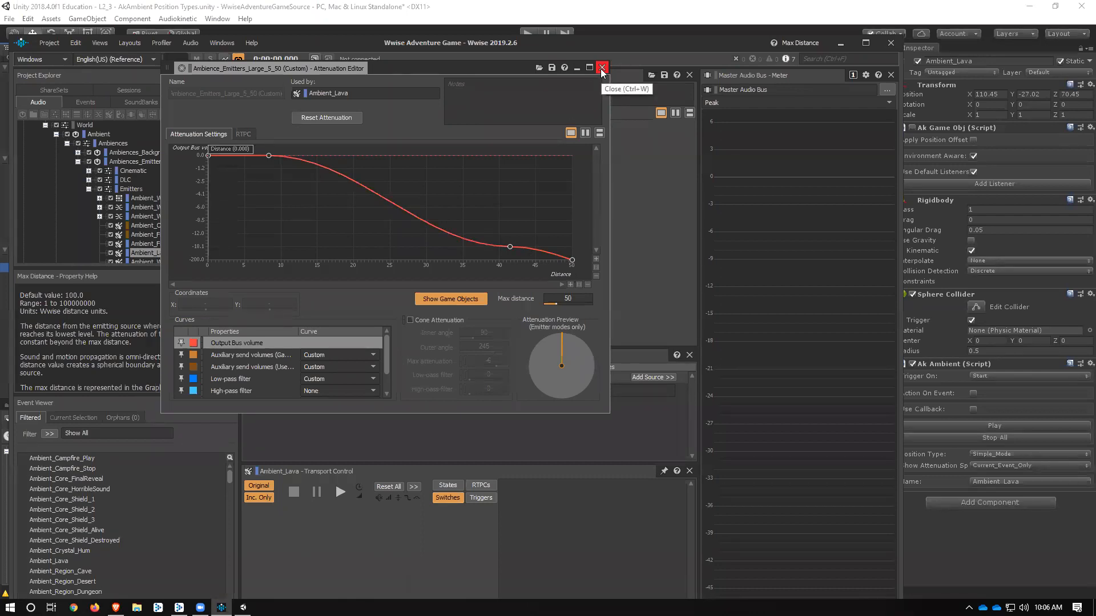
click(570, 301)
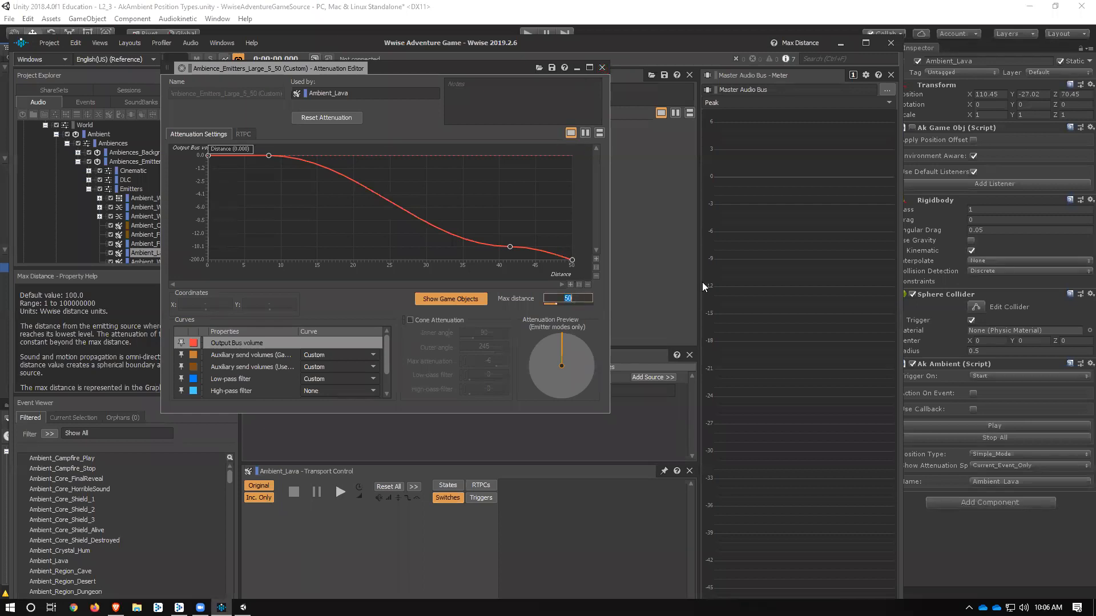
text(10)
key(Return)
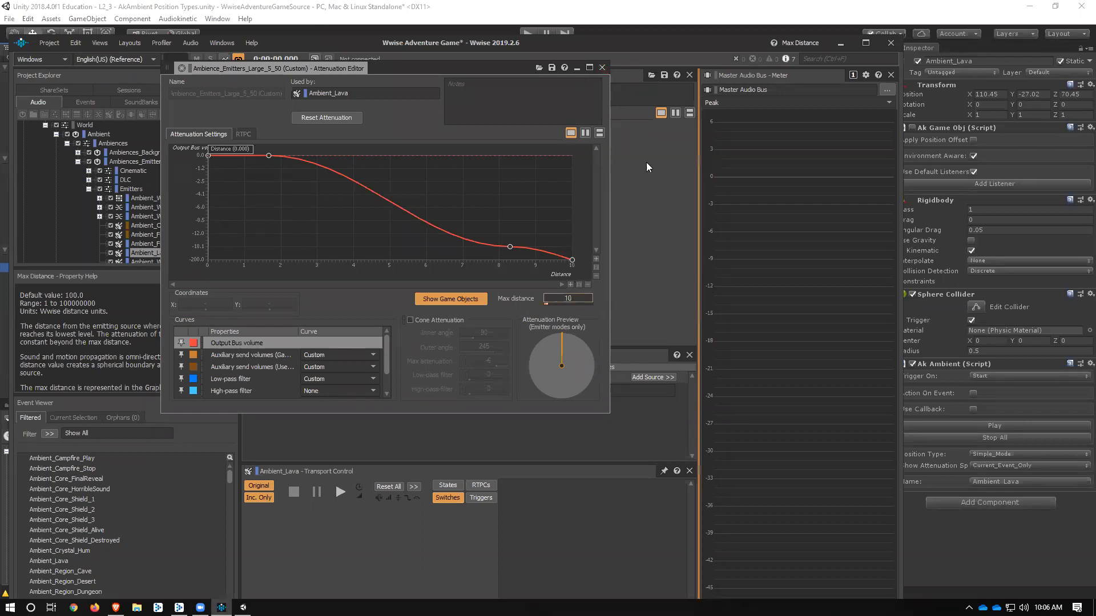
click(602, 67)
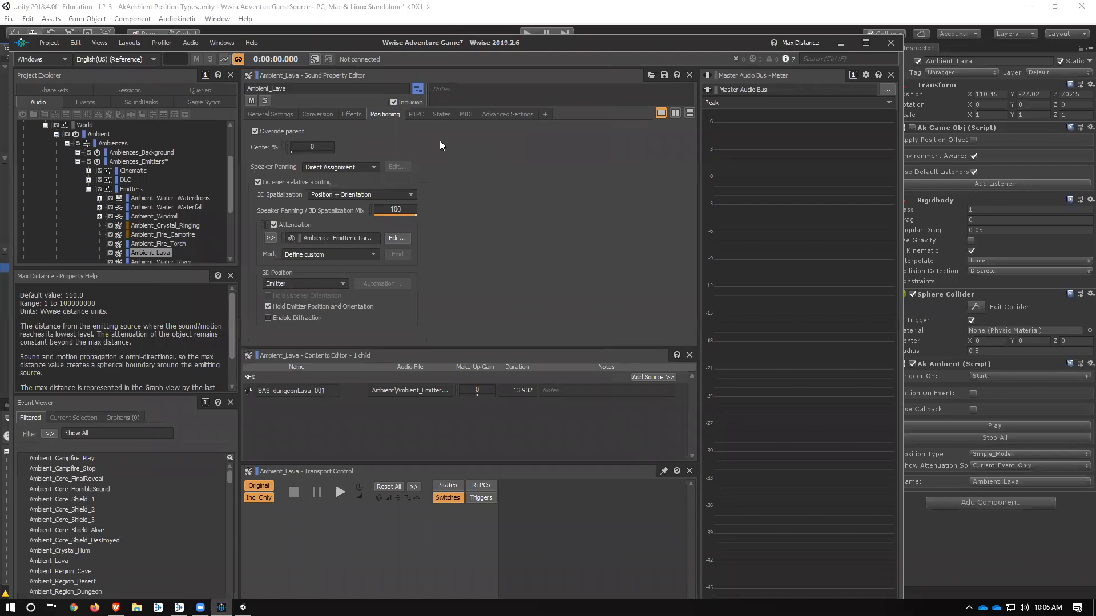
Step: Generate all SoundBanks, then switch to Unity and inspect Ambient_Lava's attenuation sphere over the lava
key(F7)
click(638, 101)
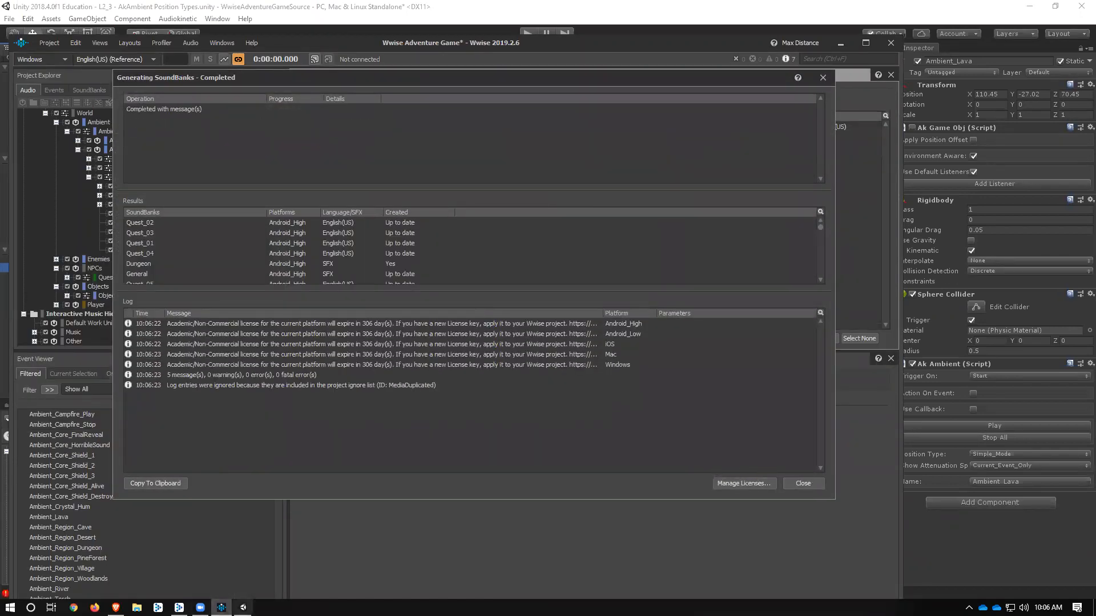
click(243, 607)
scroll(335, 328, down, 2)
middle_drag(327, 321, 455, 126)
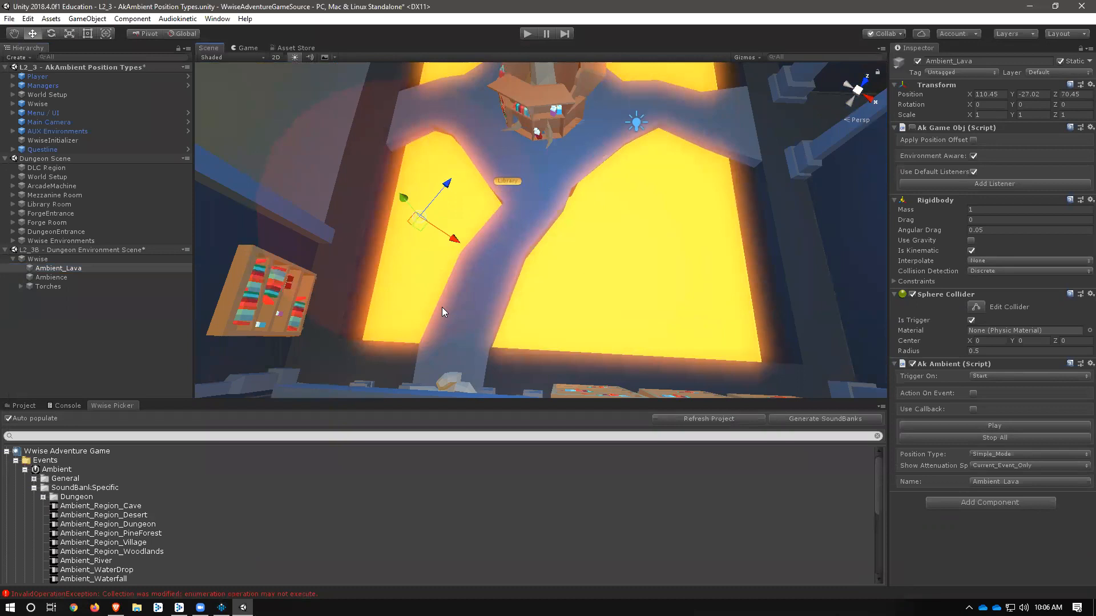
middle_drag(503, 260, 828, 336)
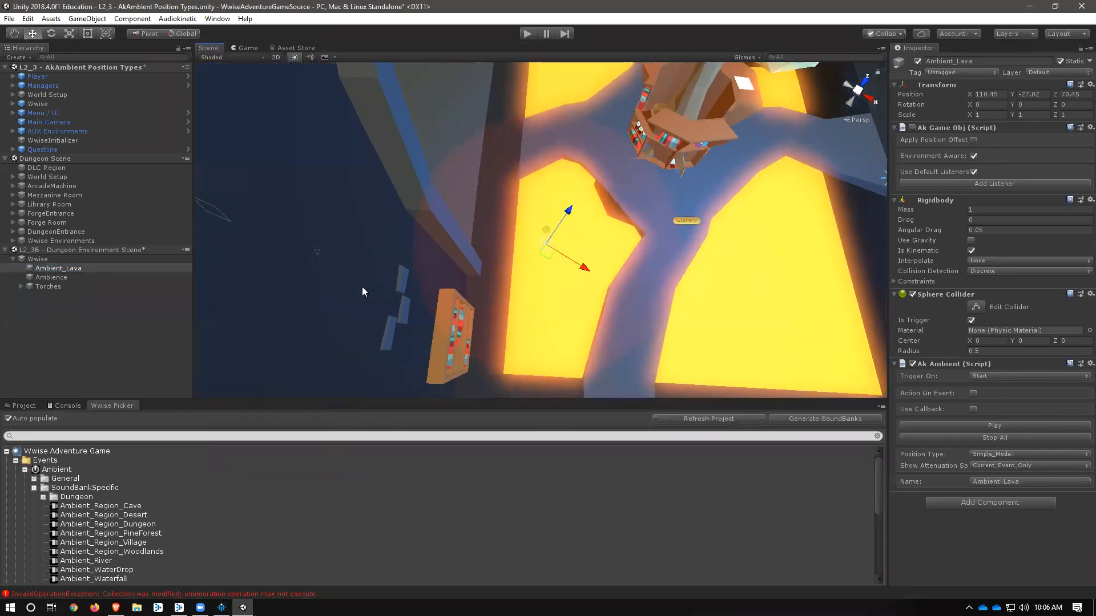
Step: Switch to Wwise, set the max distance of Ambient_Lava's attenuation to 5, and generate all SoundBanks
click(222, 607)
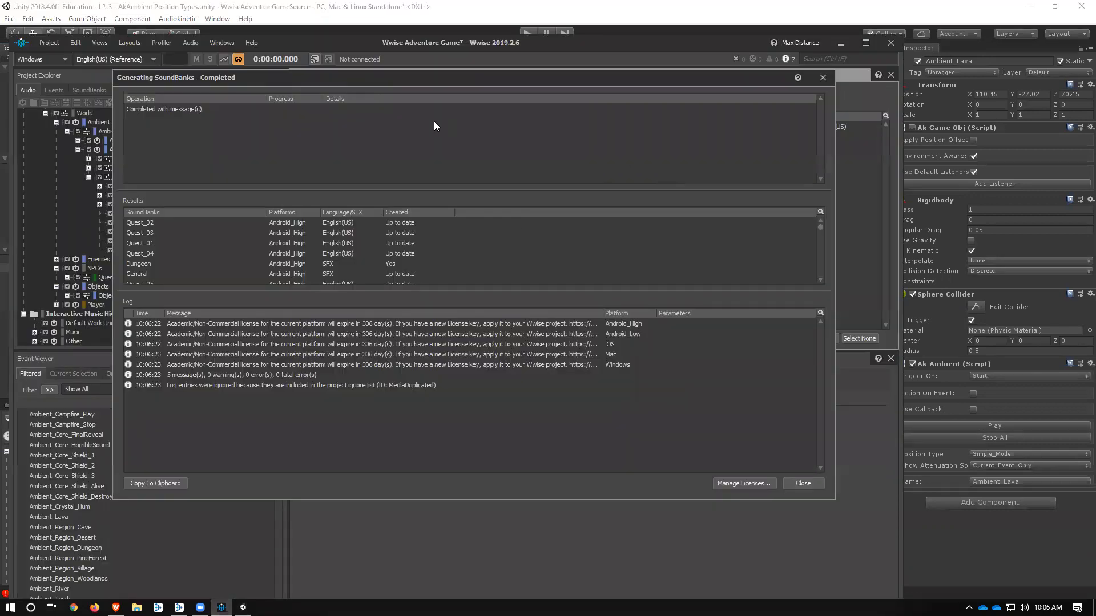
click(822, 77)
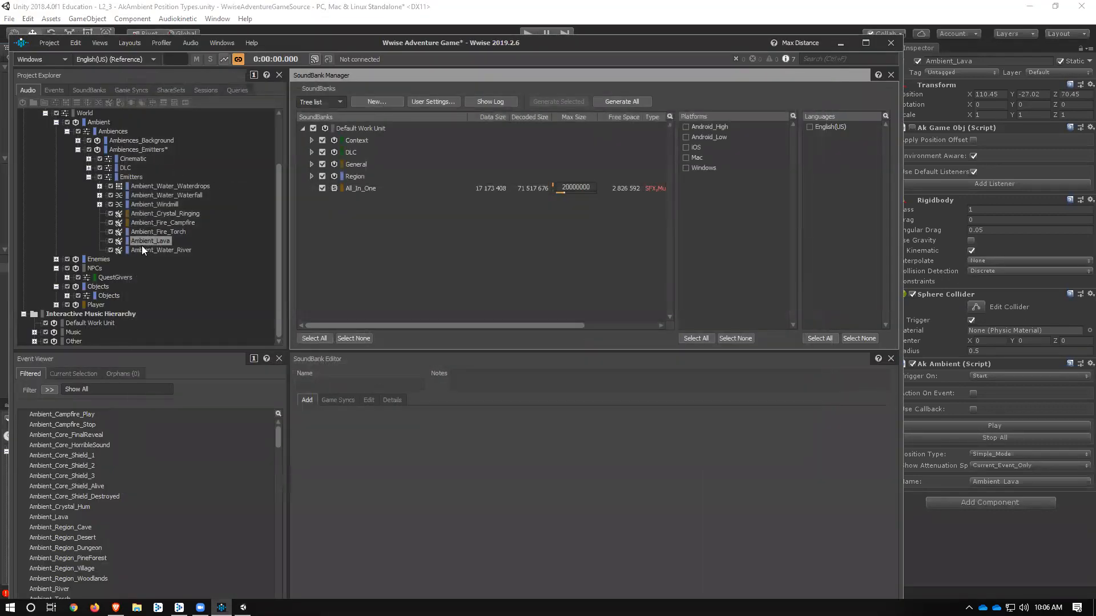
key(F5)
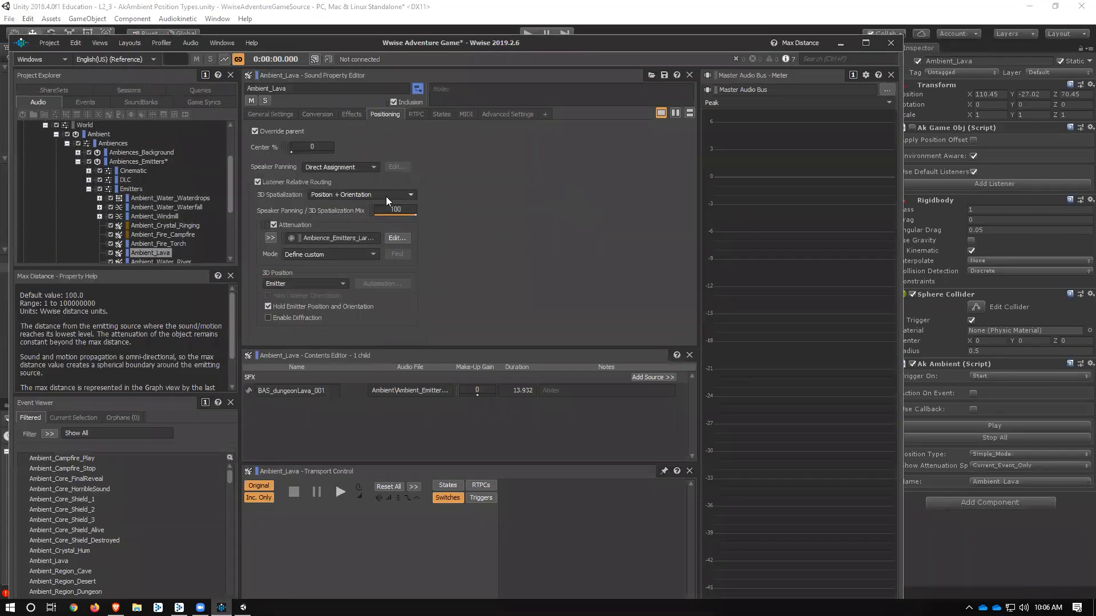
click(392, 238)
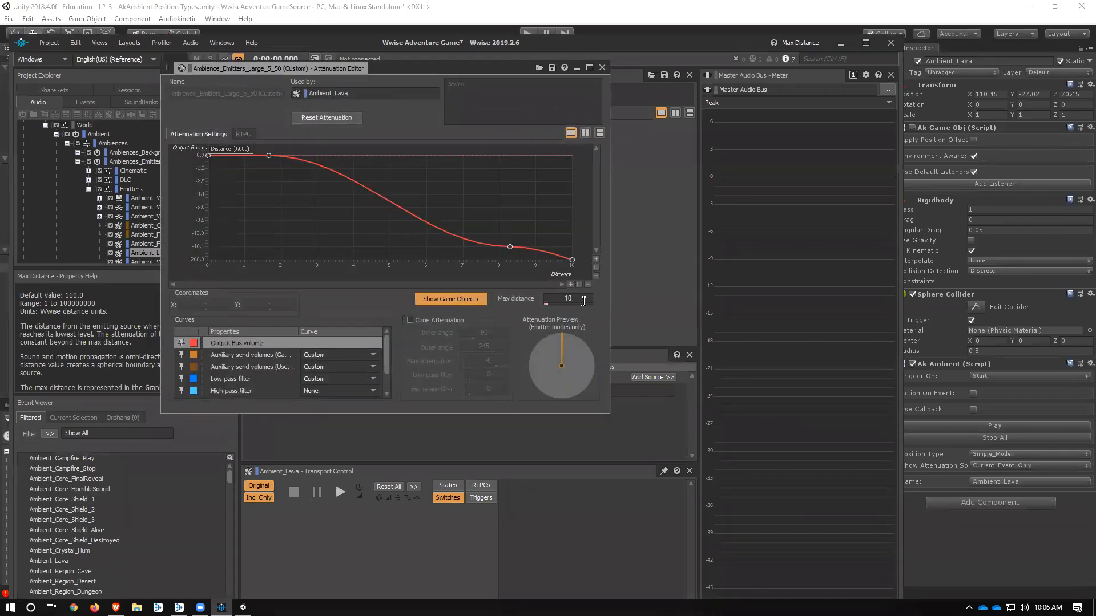
key(Delete)
key(Delete)
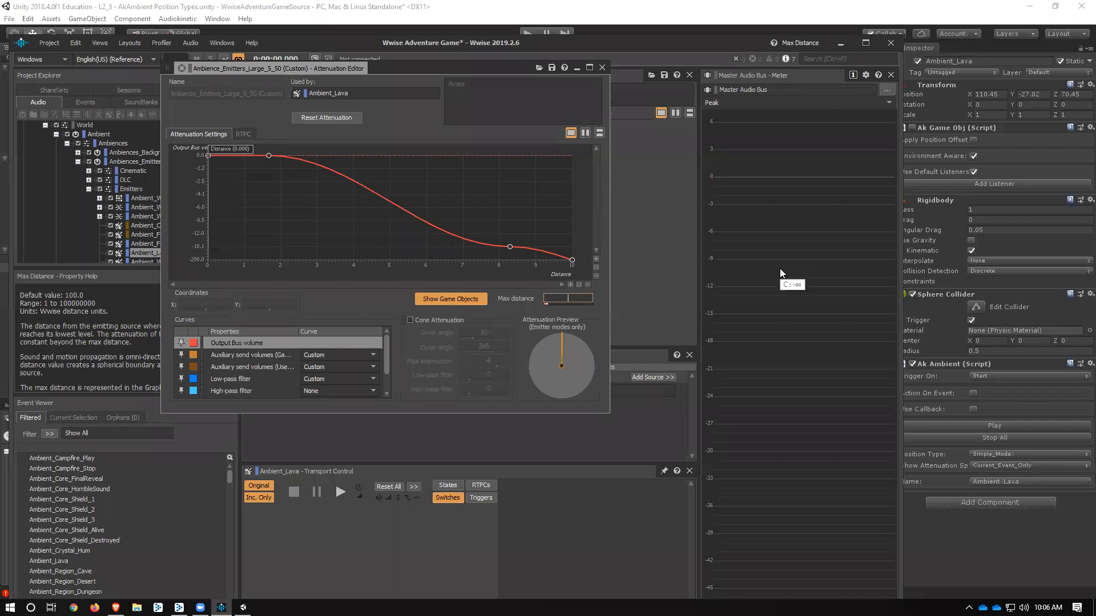
text(5)
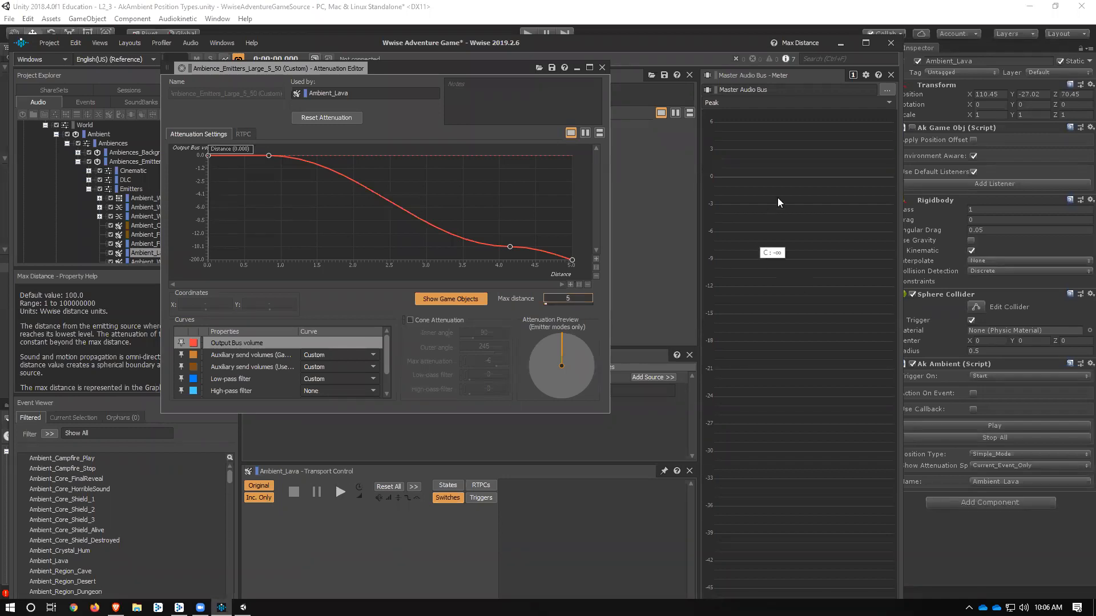
click(603, 67)
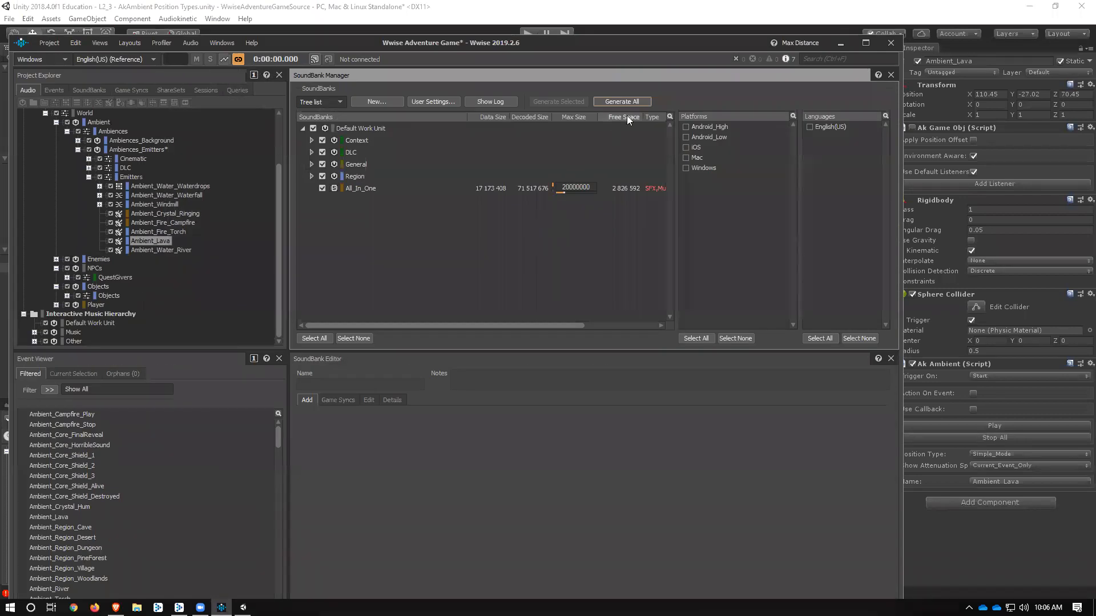
click(626, 115)
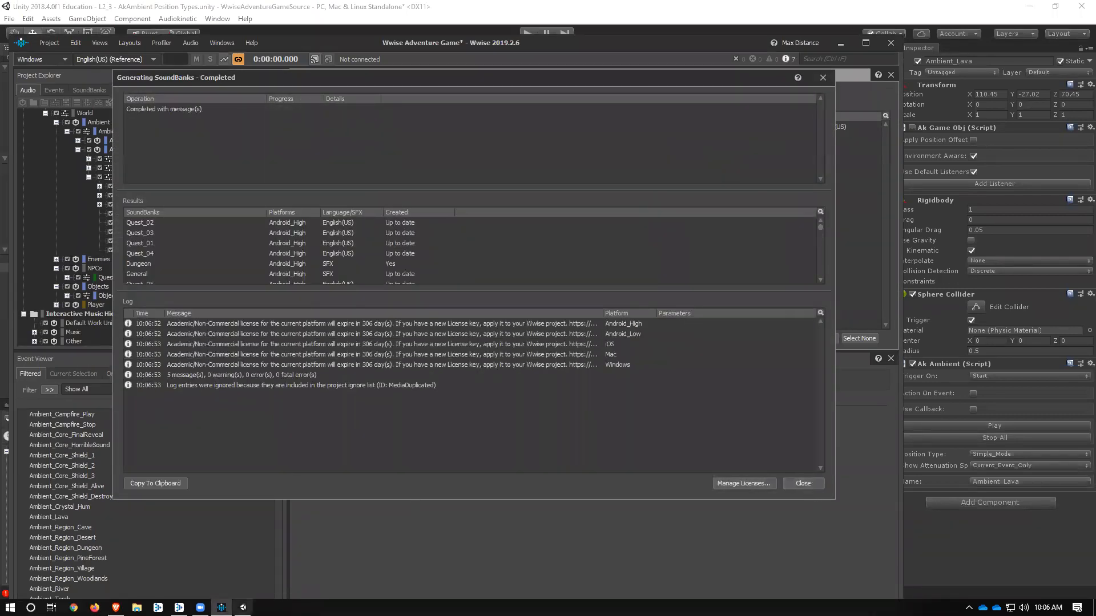
click(803, 483)
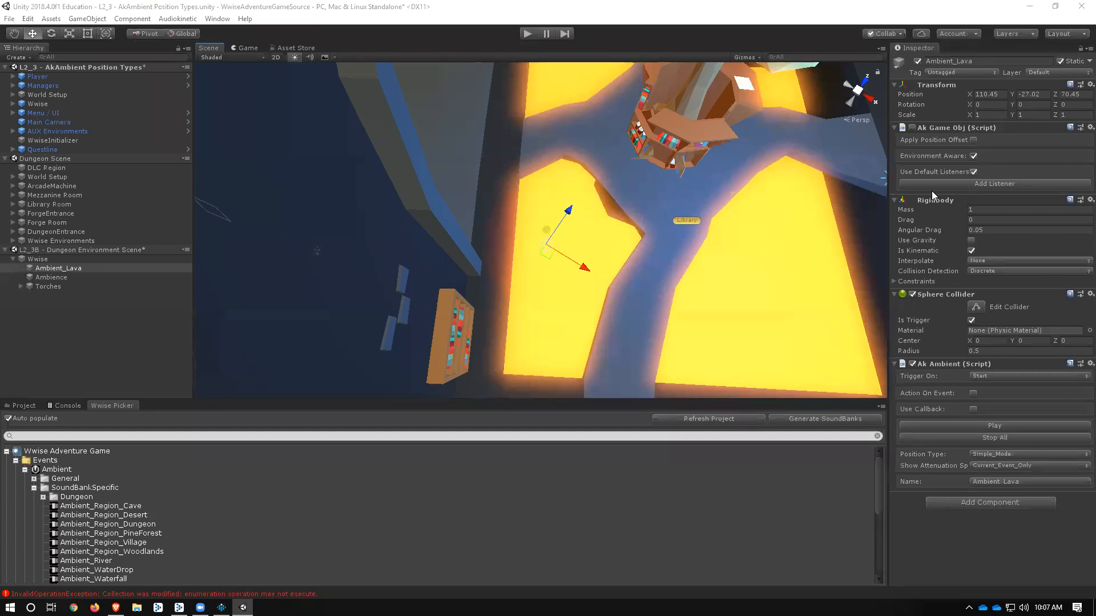
Step: Raise the Ambient_Lava emitter in the Unity scene to a Y position of about -24.64
right_drag(493, 287, 526, 196)
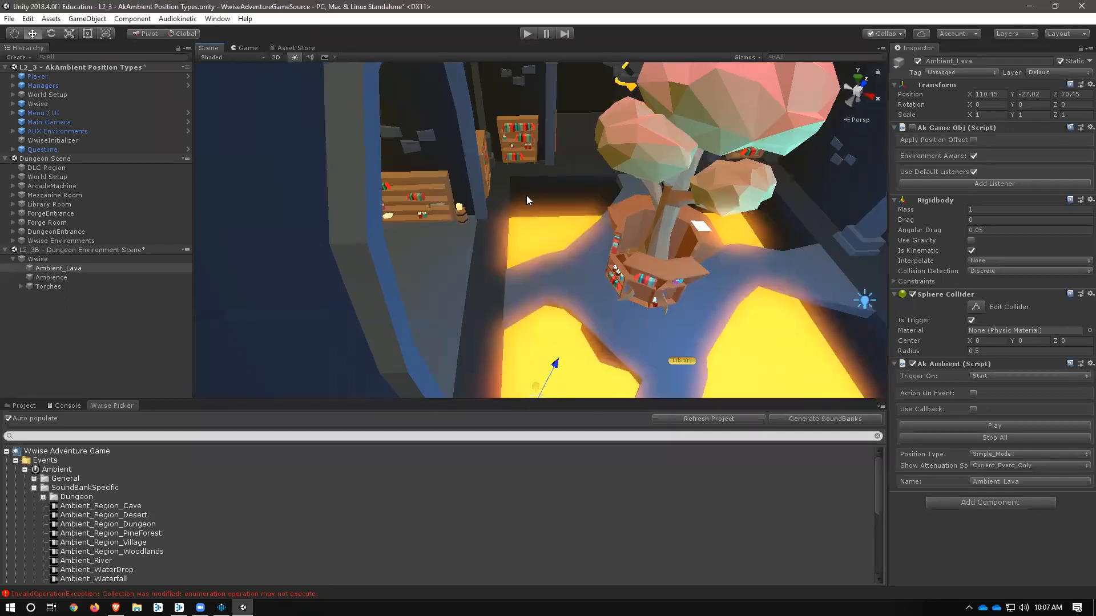
middle_drag(557, 313, 565, 265)
right_drag(564, 280, 569, 214)
key(e)
key(q)
key(q)
key(w)
key(q)
drag(524, 210, 514, 82)
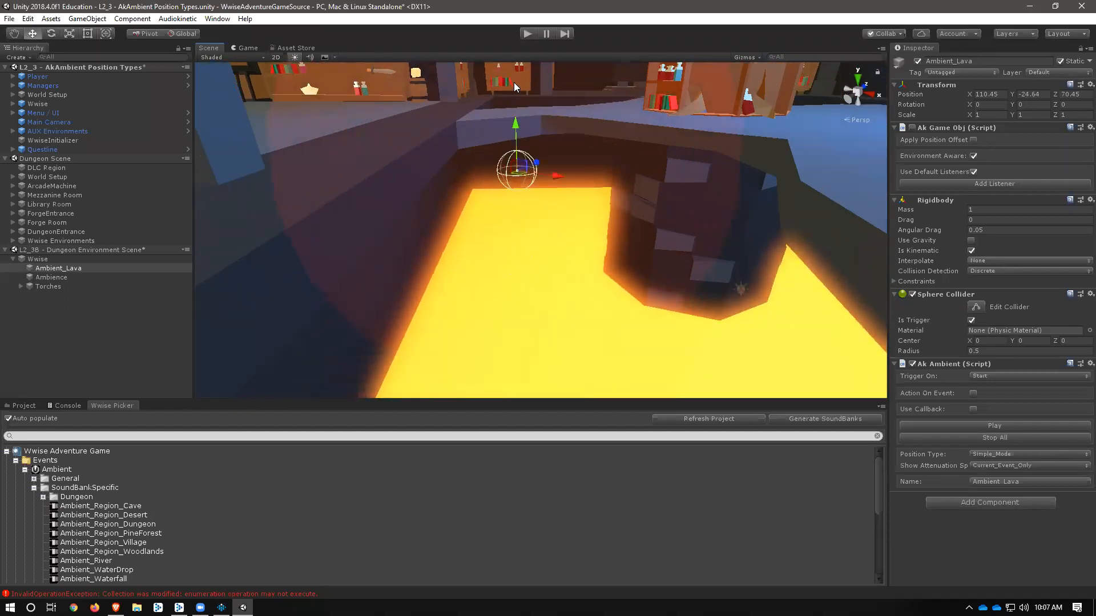
Step: Reposition Ambient_Lava over the lava pool at about Y -22.99 and Z 72.11
right_drag(567, 243, 567, 253)
scroll(567, 249, down, 5)
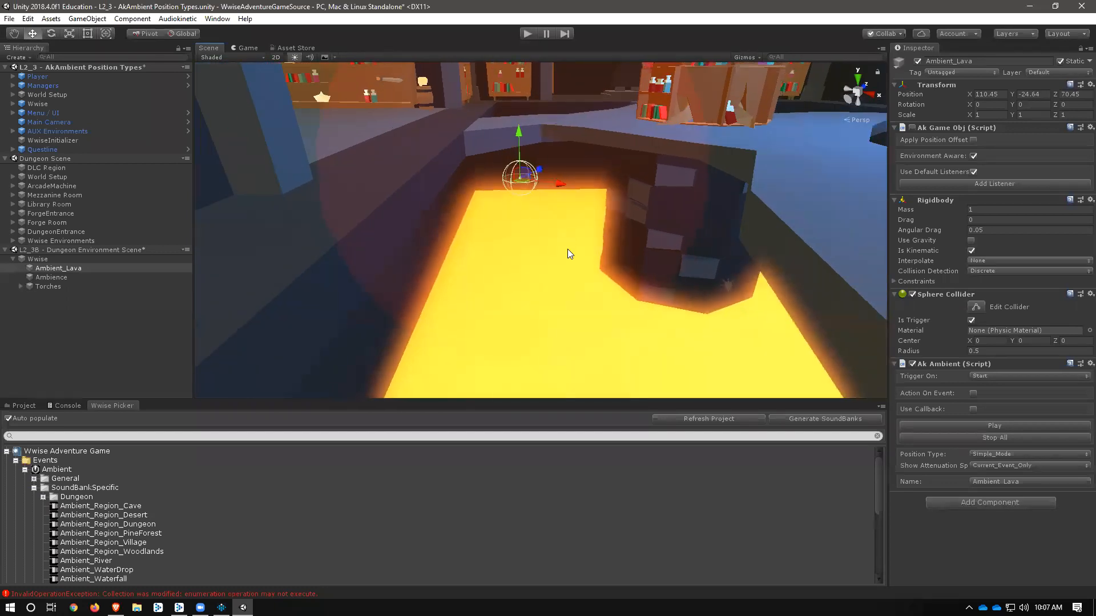
scroll(528, 261, down, 2)
scroll(567, 241, down, 3)
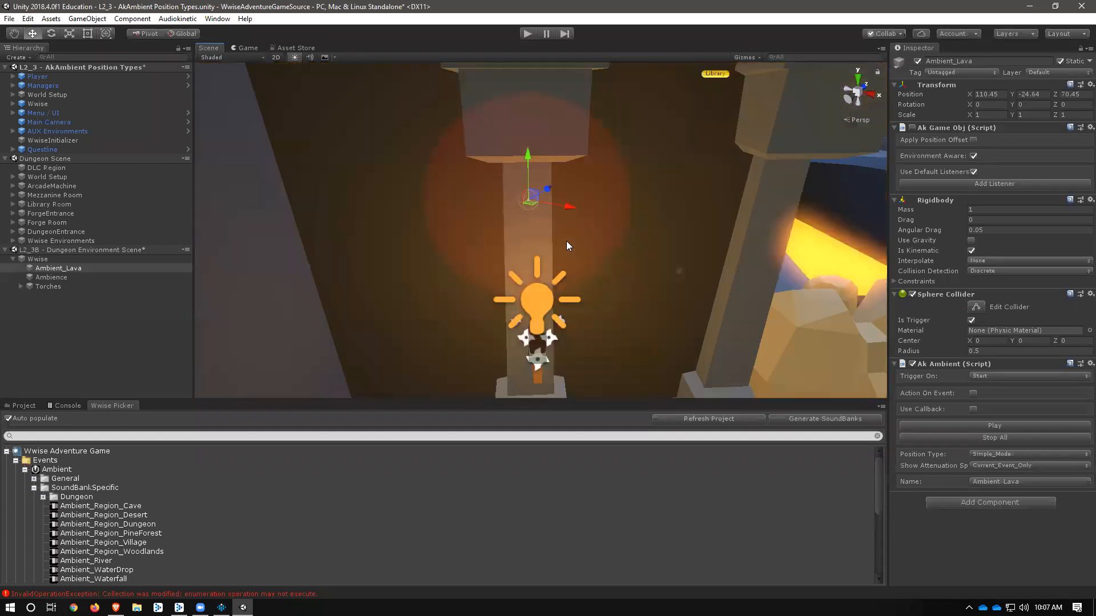
right_drag(583, 210, 582, 286)
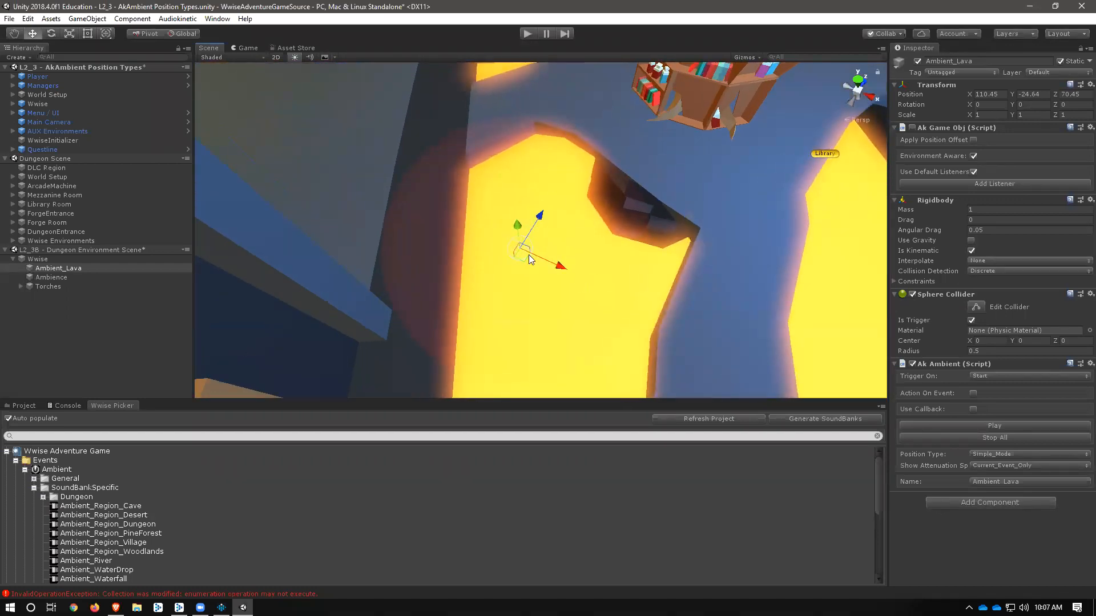
scroll(533, 268, up, 4)
scroll(537, 269, down, 7)
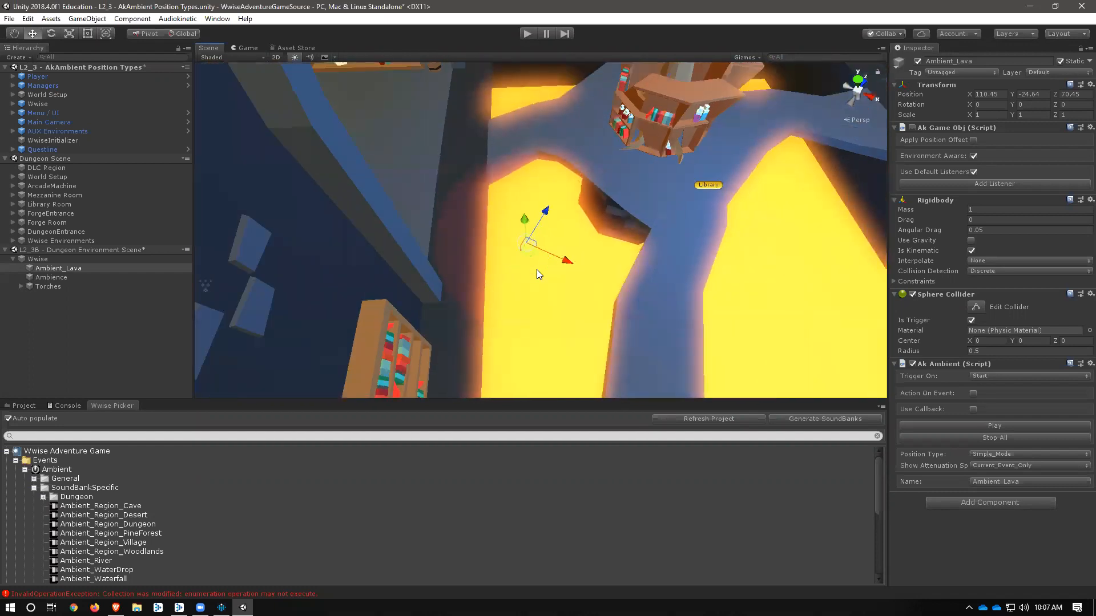
drag(554, 197, 533, 156)
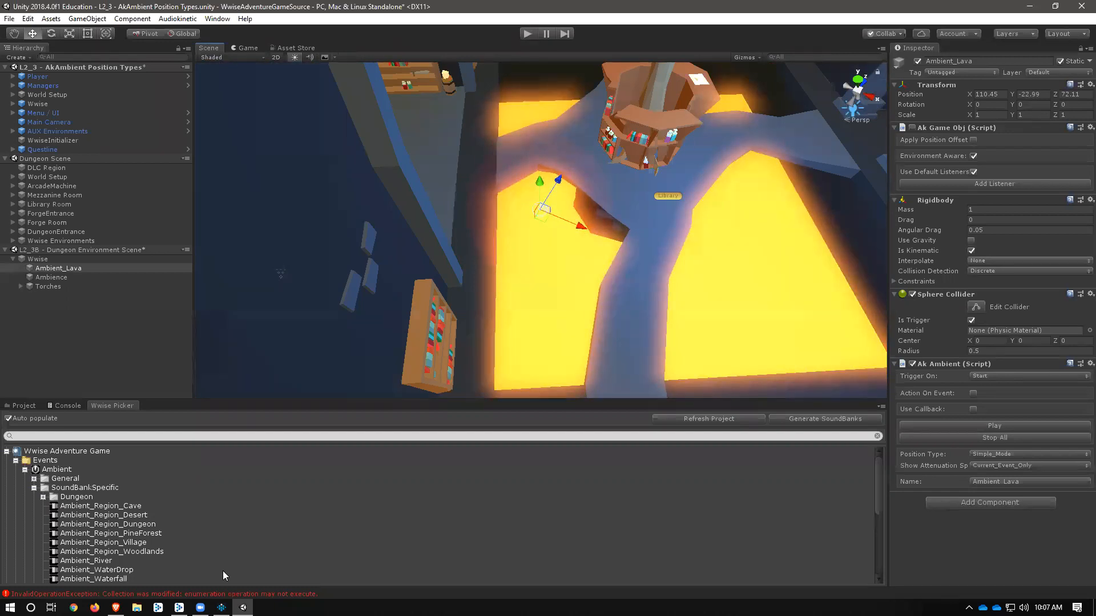
Step: Switch to Wwise and set the max distance of Ambient_Lava's attenuation to 8
click(222, 607)
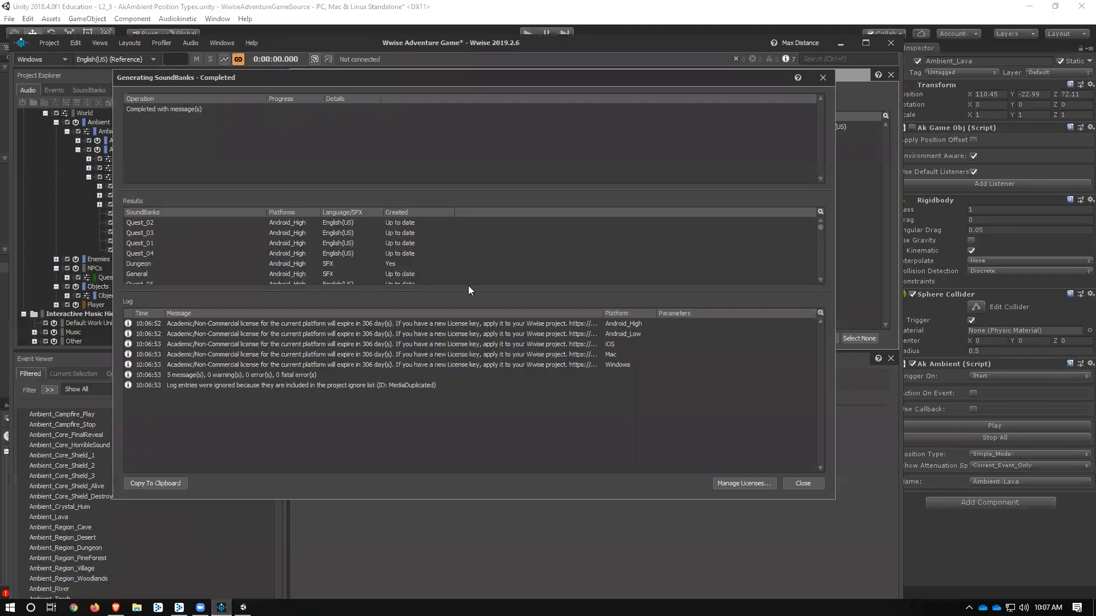
click(815, 83)
key(F5)
click(401, 242)
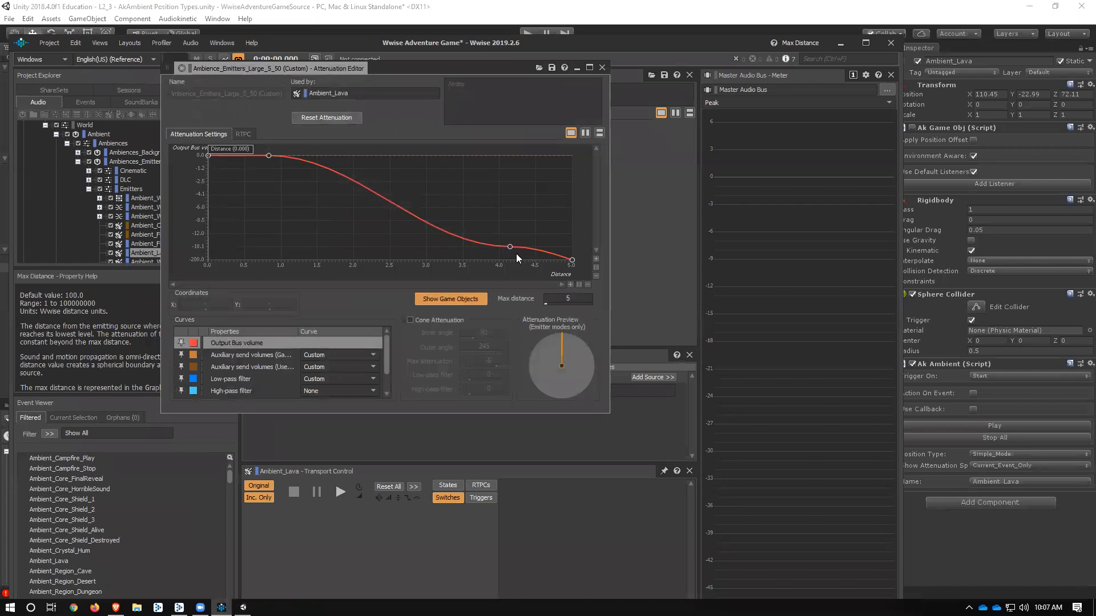
click(578, 299)
text(8)
key(Return)
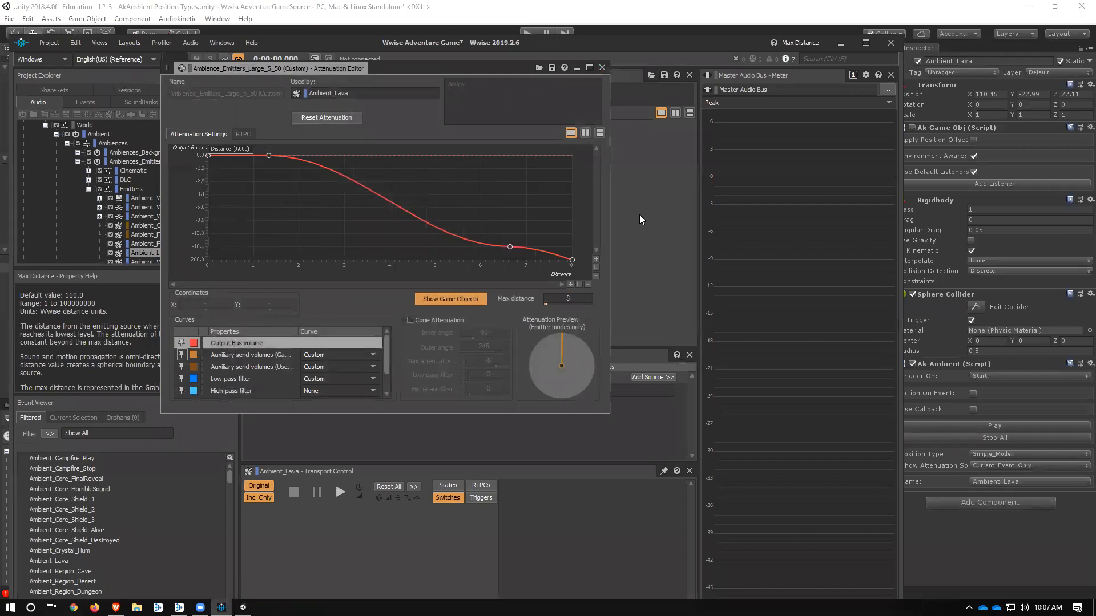
click(602, 68)
Step: Save the Wwise project and generate all SoundBanks
key(ctrl+s)
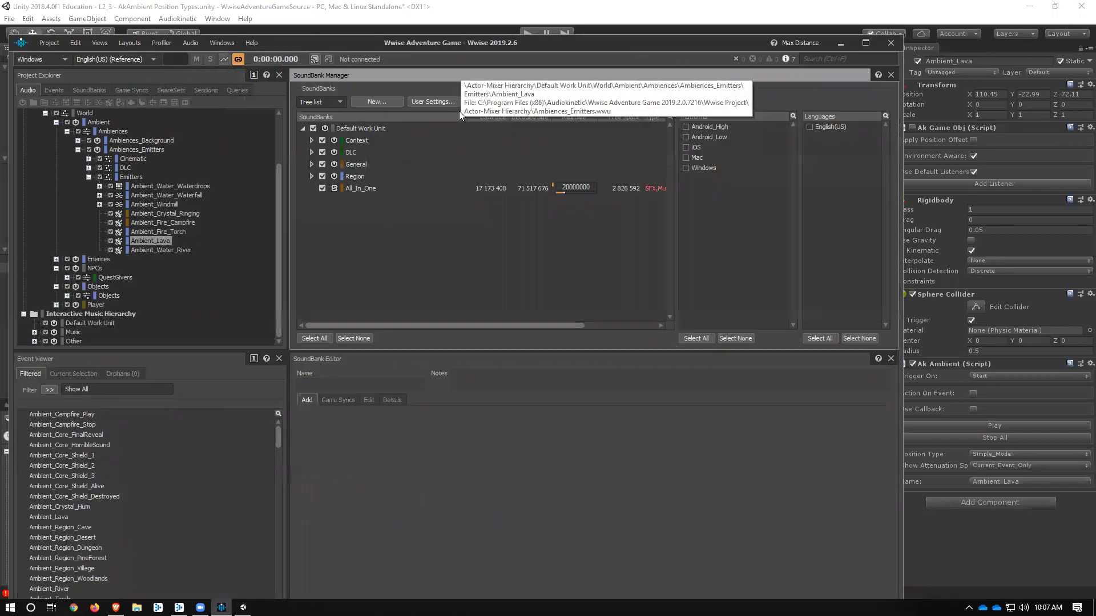
key(F7)
click(621, 102)
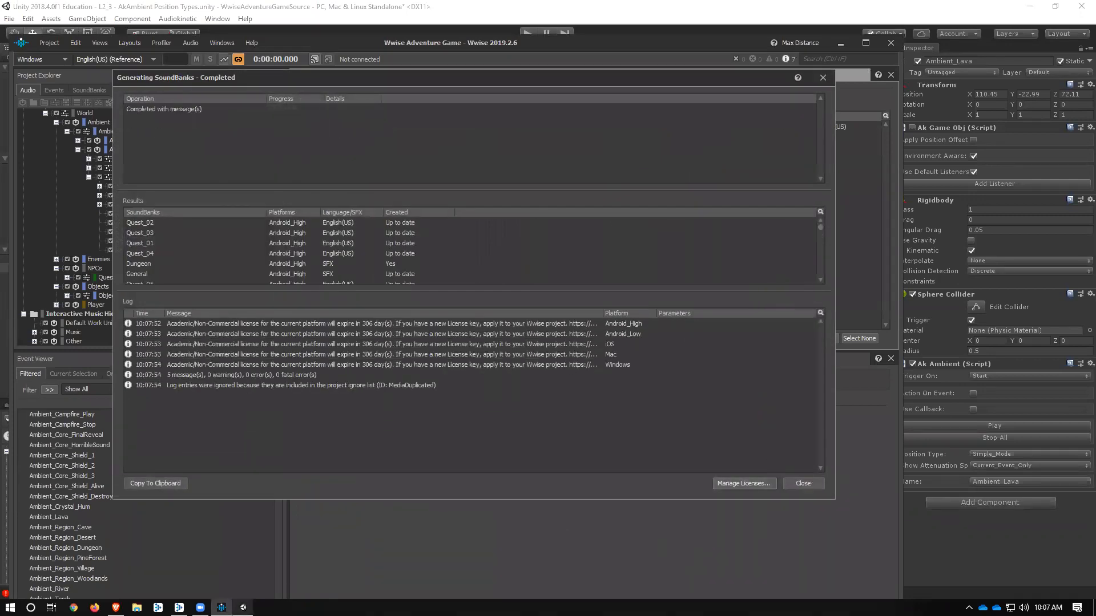
Step: Switch to Unity, set Ambient_Lava's AkAmbient position type to Large_Mode, and add one Large Mode position object
key(alt+Tab)
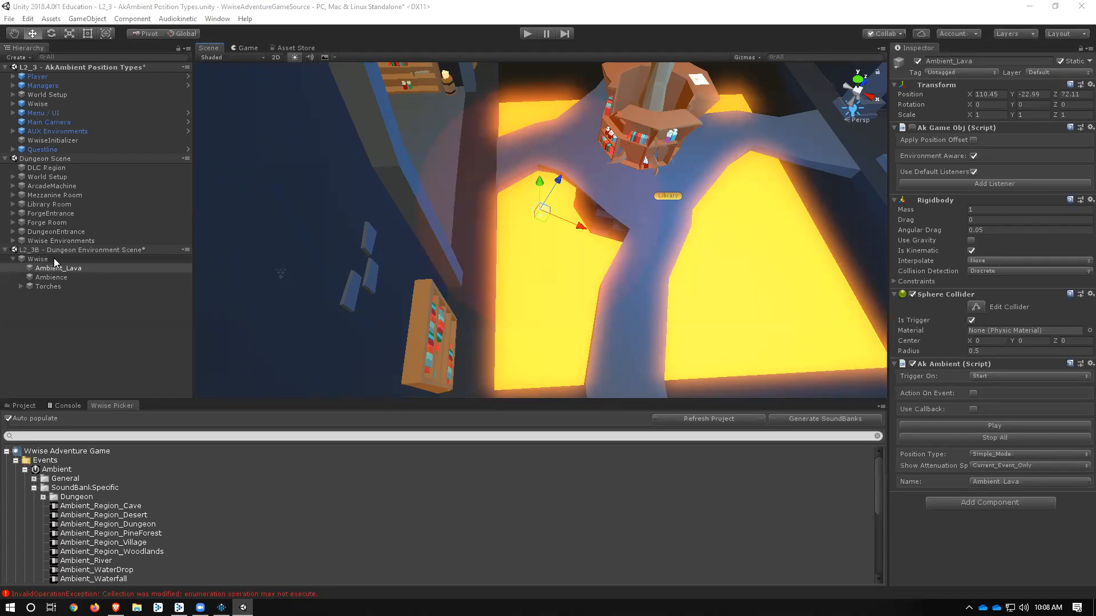
click(988, 452)
click(1034, 479)
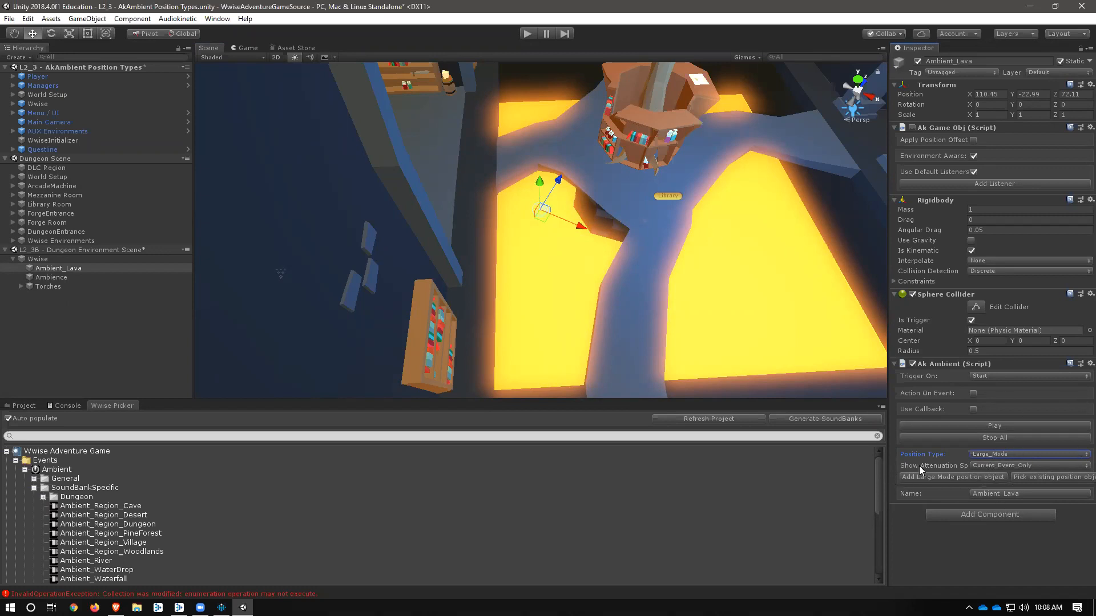
click(982, 477)
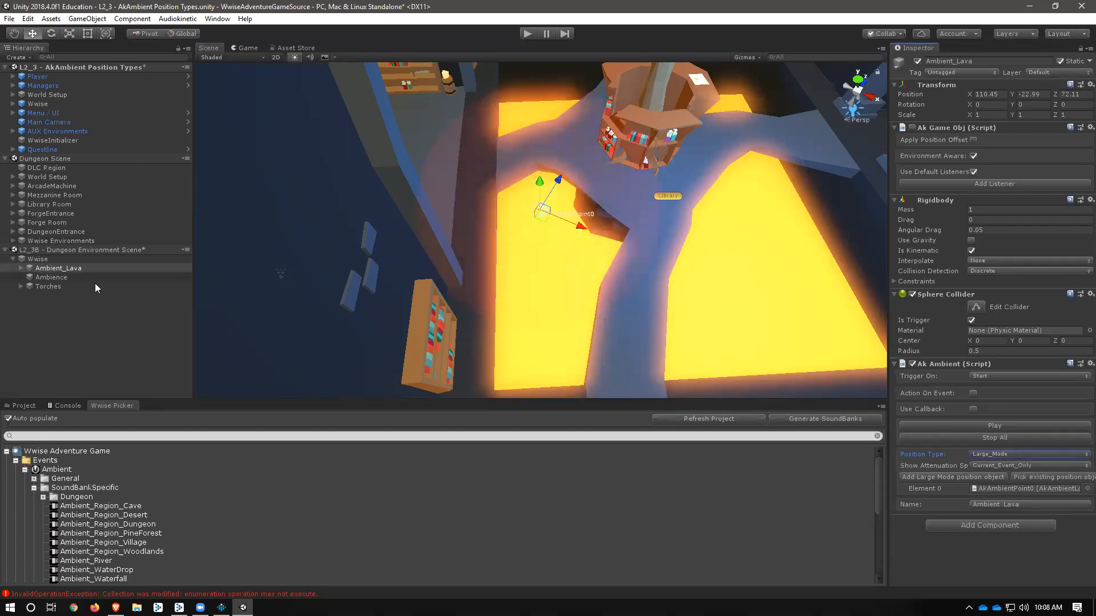
Step: Expand Ambient_Lava and compare the properties of its child position point with those of the parent emitter
click(21, 268)
click(58, 277)
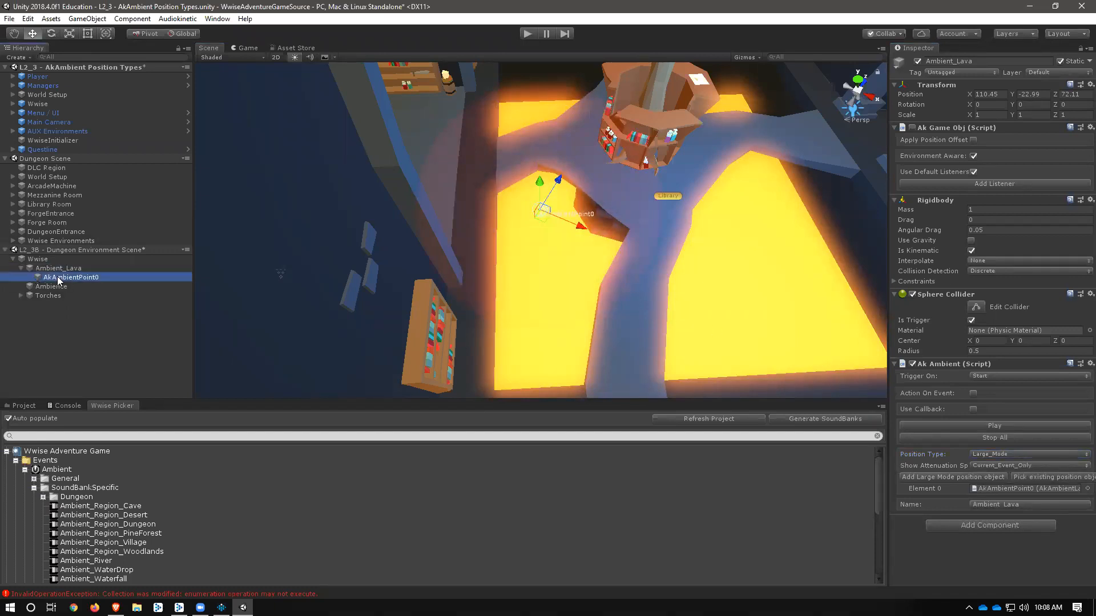
click(79, 268)
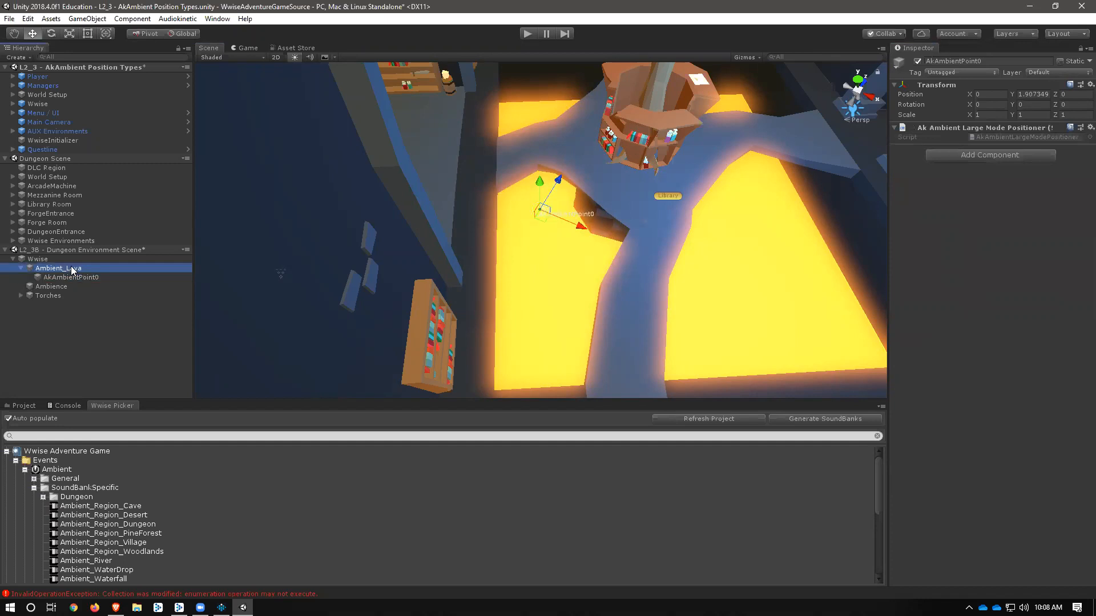
click(88, 277)
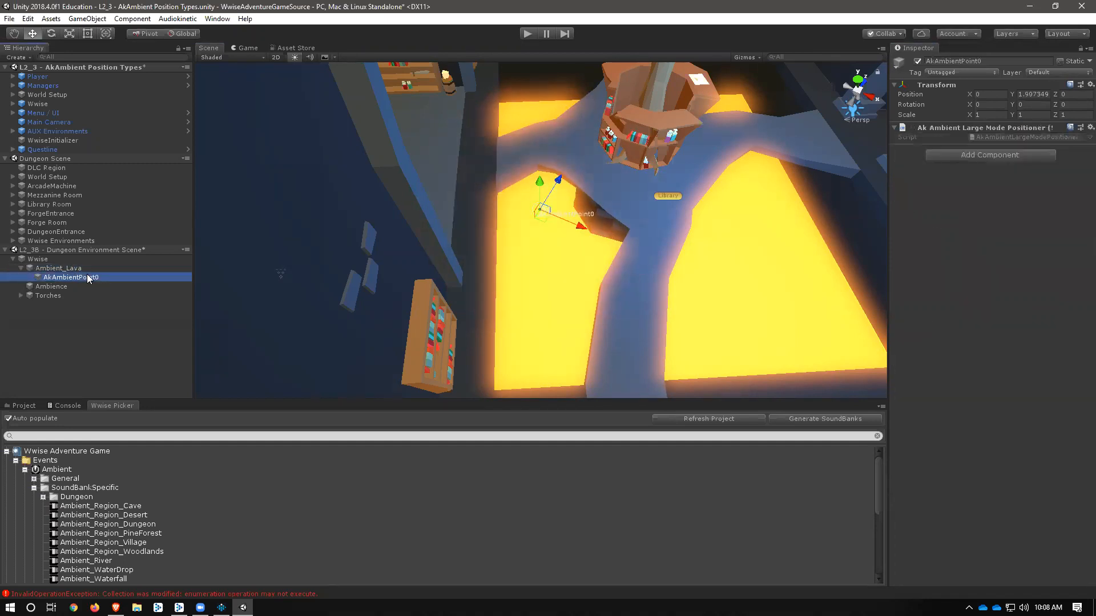
click(67, 272)
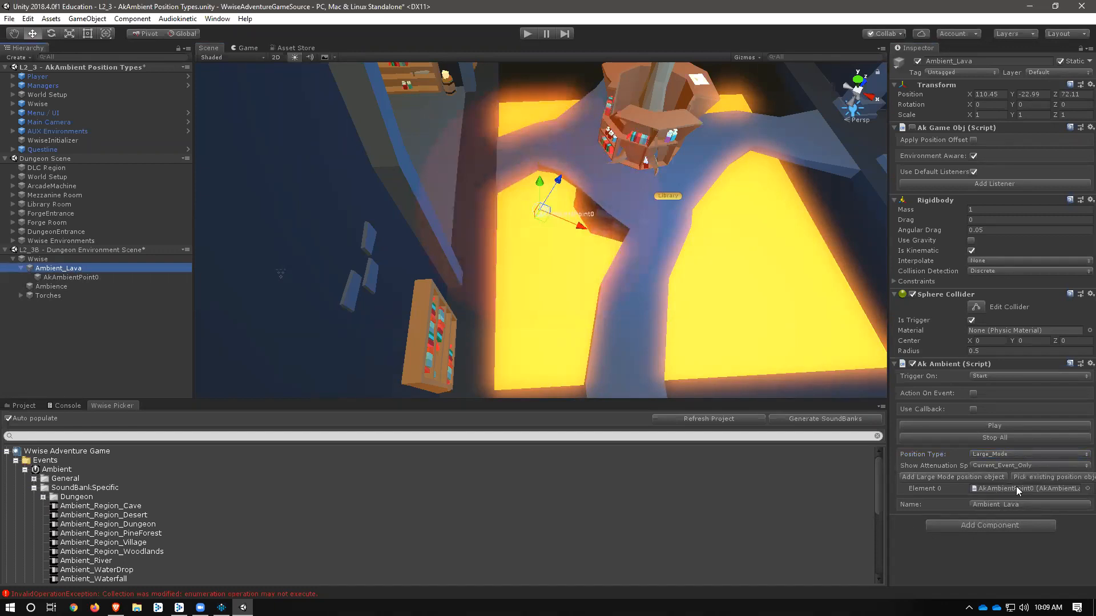
Step: Add a second Large Mode position object to Ambient_Lava and move AkAmbientPoint0 onto the largest lava pool, at about X 12.87, Y 1.48
click(937, 477)
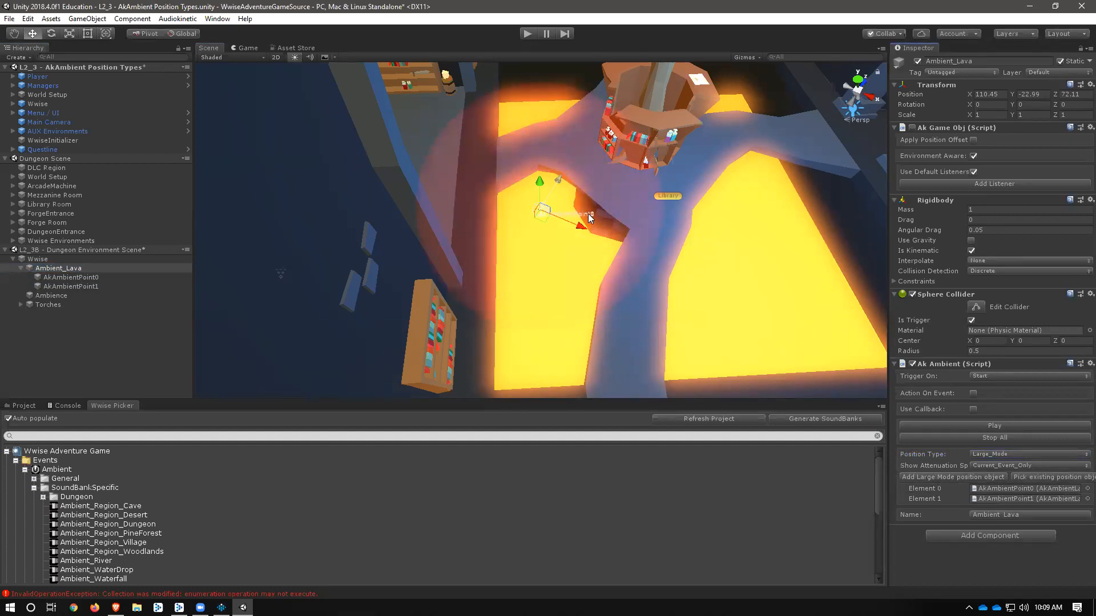
drag(581, 226, 624, 264)
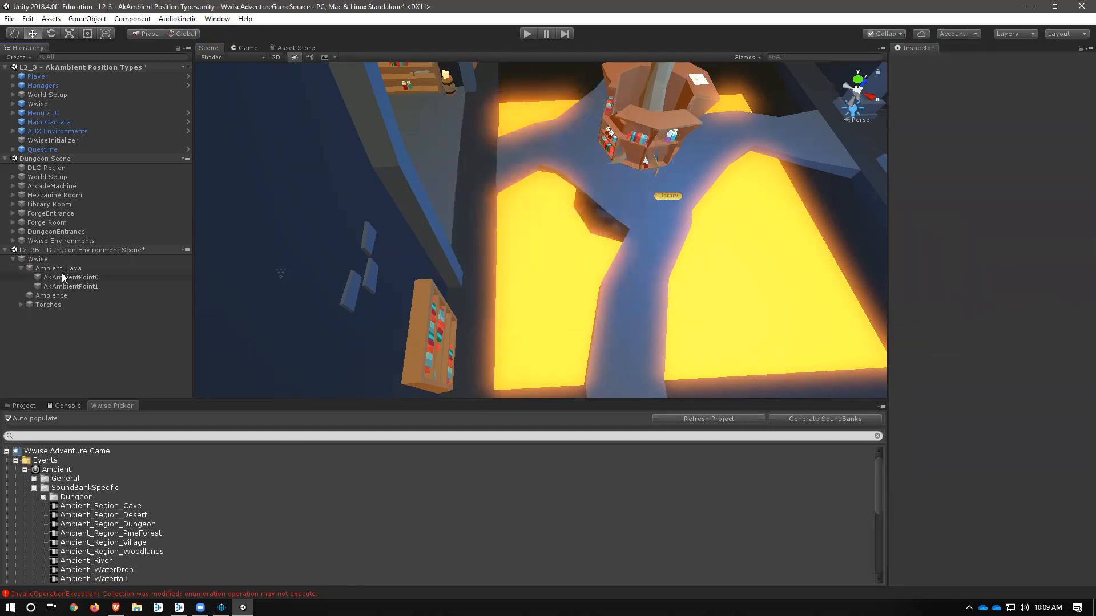
click(63, 277)
drag(575, 233, 773, 260)
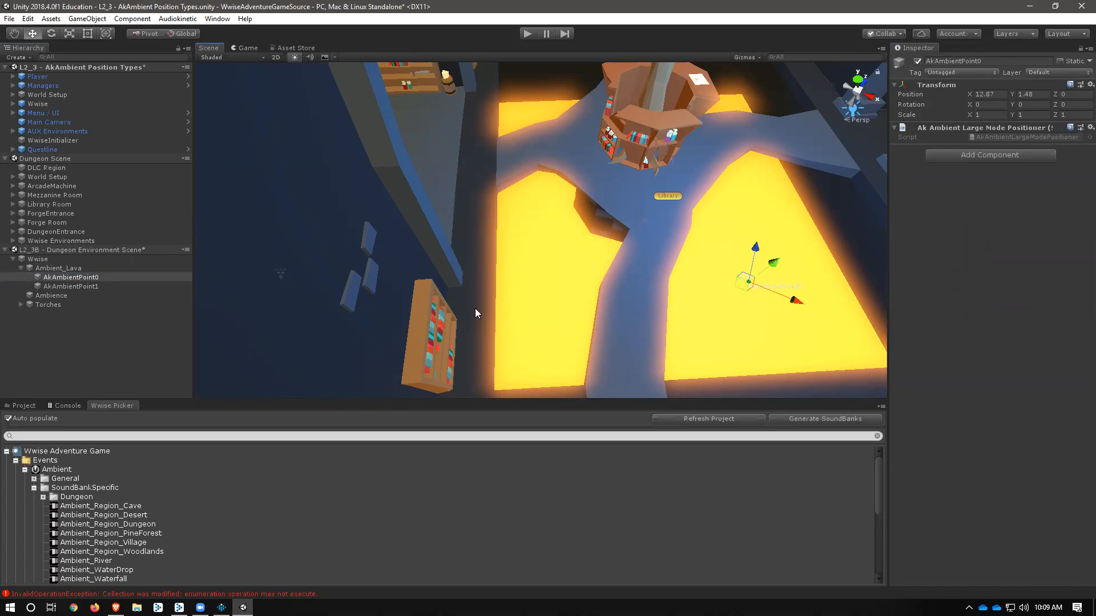
Step: Add two more Large Mode position objects to Ambient_Lava
click(61, 267)
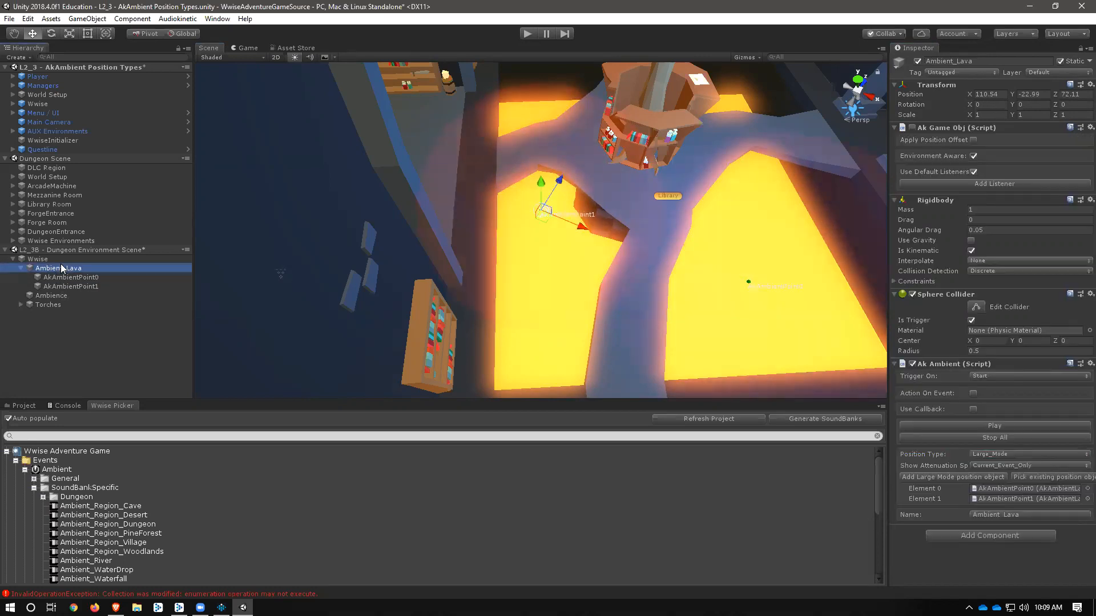
scroll(687, 254, down, 3)
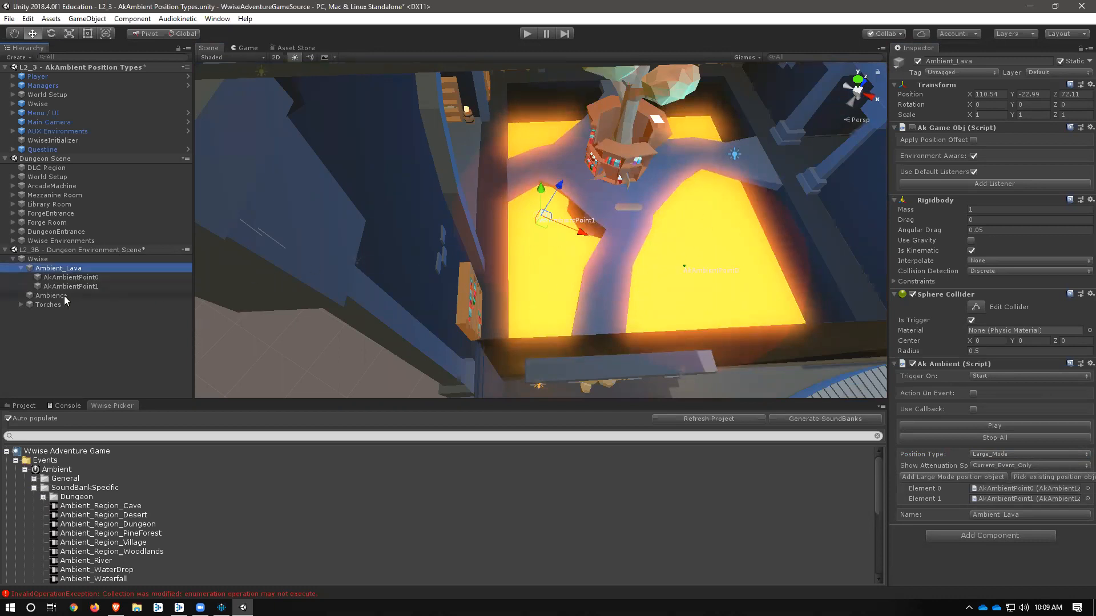
click(974, 477)
click(962, 476)
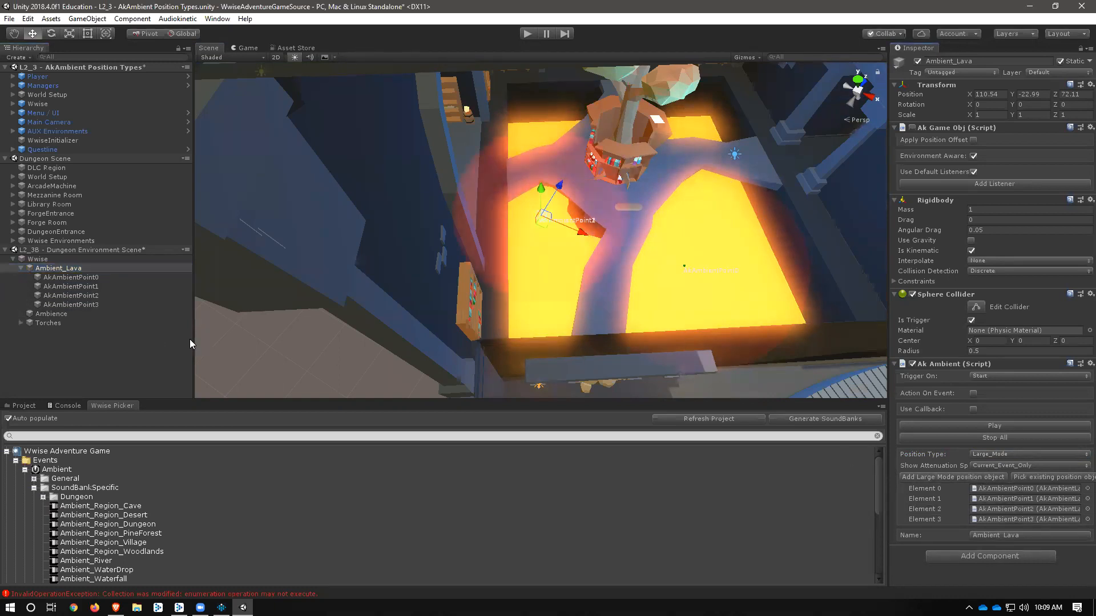
Step: Move AkAmbientPoint2 and AkAmbientPoint3 onto the two lava pools behind the library tree, with AkAmbientPoint3 at about X 10.31, Z 16.69
click(72, 295)
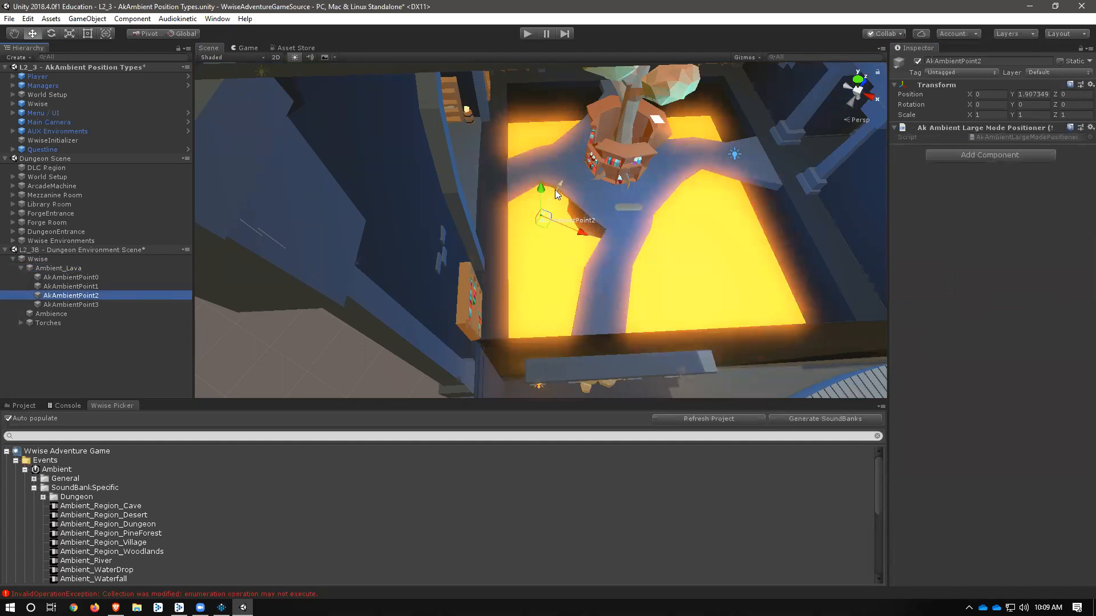
drag(555, 190, 555, 156)
click(72, 305)
drag(559, 190, 717, 104)
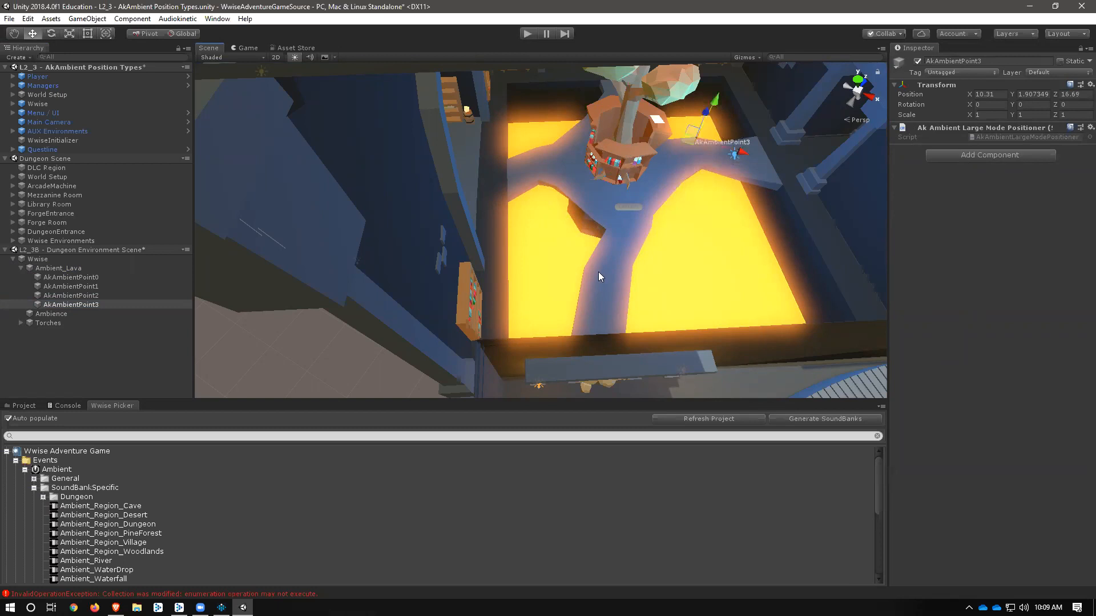
Step: Select Ambient_Lava and inspect how the attenuation spheres of its position points cover the library's lava pools
click(61, 269)
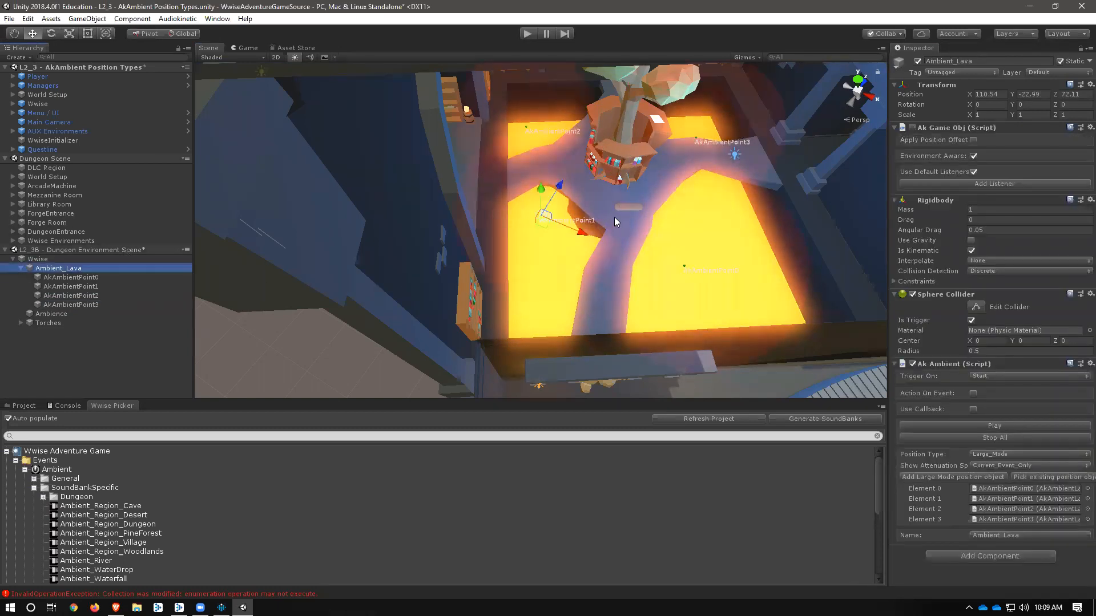
middle_drag(616, 309, 522, 268)
scroll(522, 266, down, 3)
scroll(438, 273, up, 5)
right_drag(435, 273, 483, 224)
middle_drag(432, 237, 459, 216)
scroll(459, 216, down, 10)
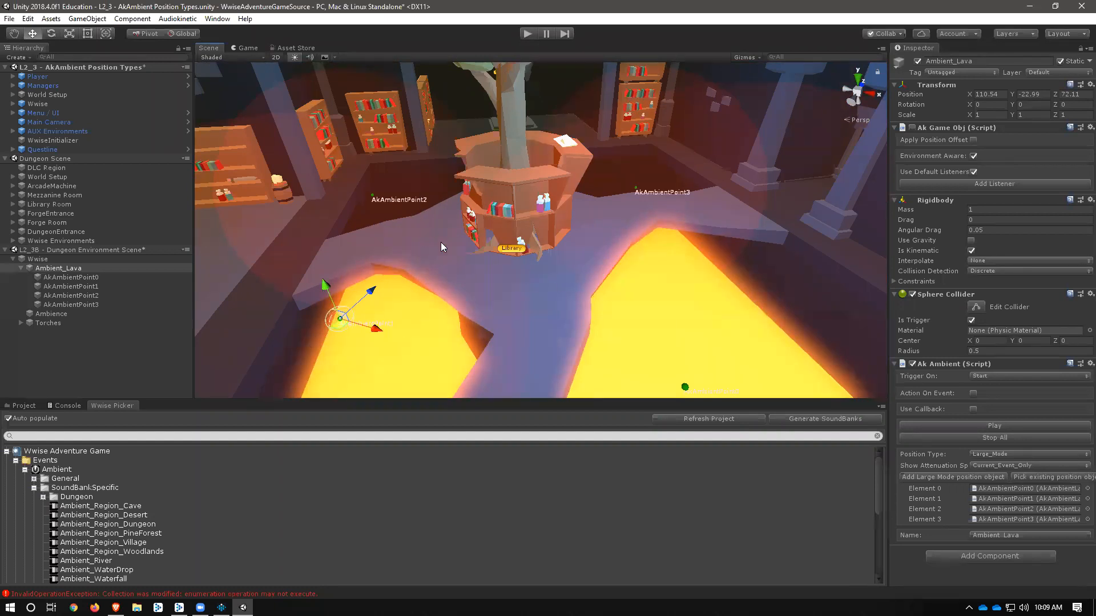
Step: Start play mode and teleport the player to the Library
click(525, 33)
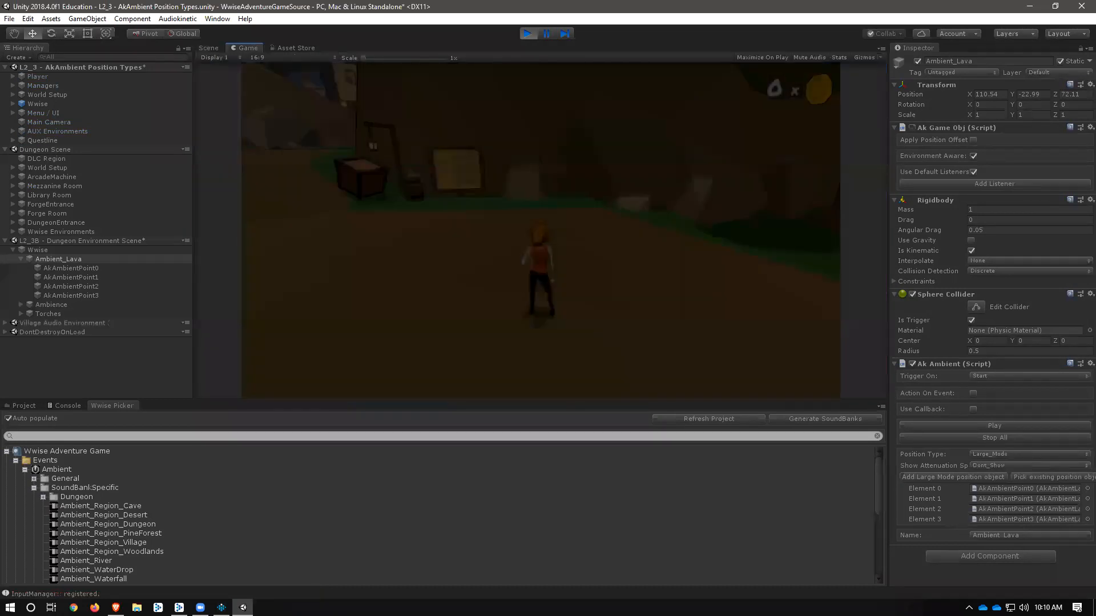
key(Escape)
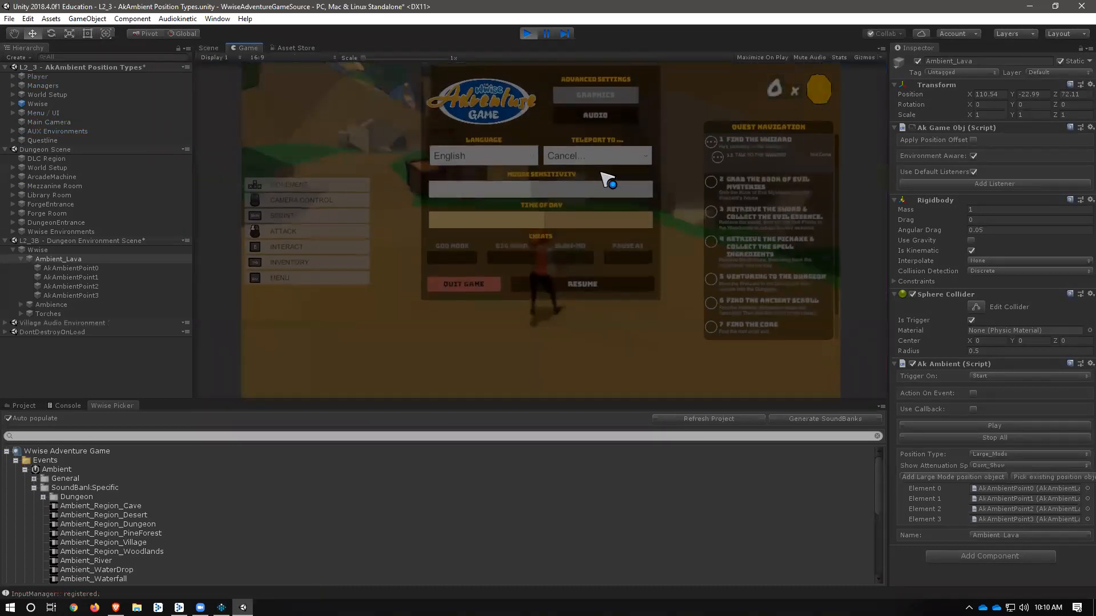
click(618, 155)
click(584, 261)
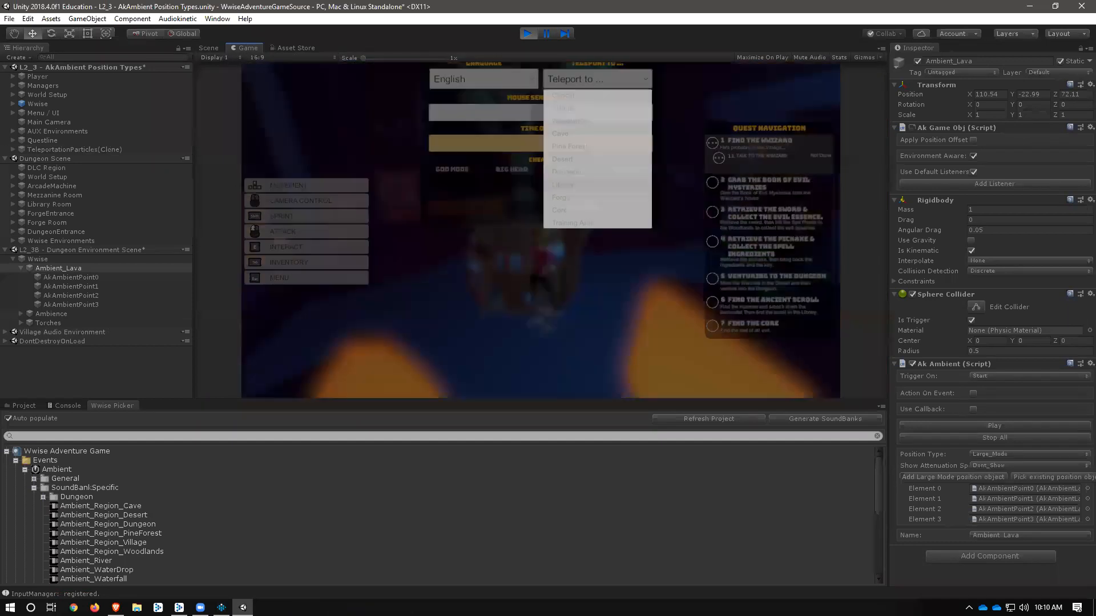
Step: Walk the player around the library's lava pools to hear the lava emitter, and stop play mode
key(w)
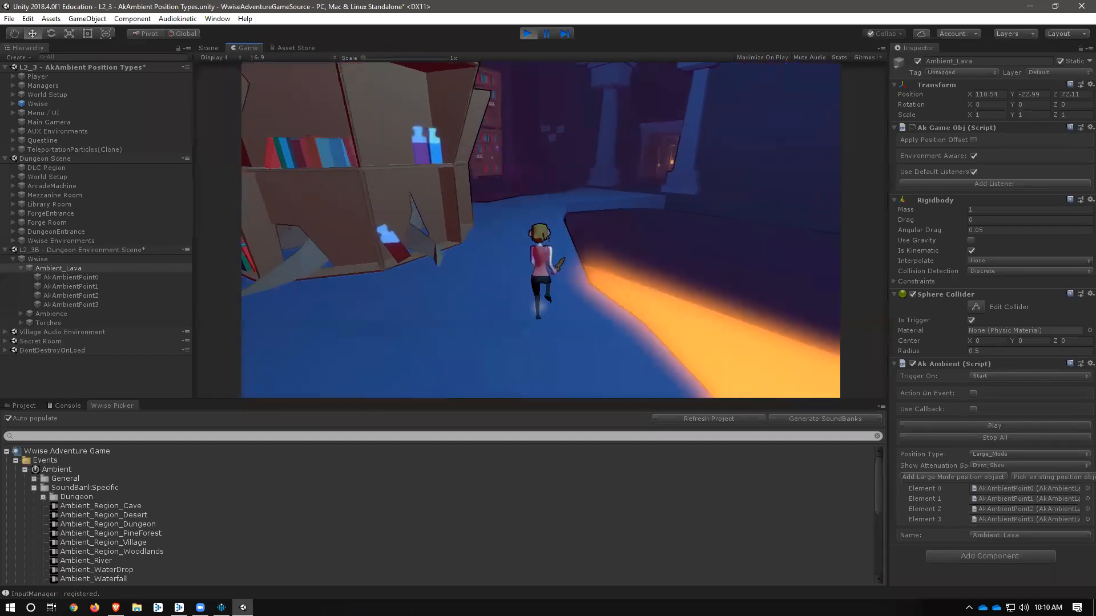
key(w)
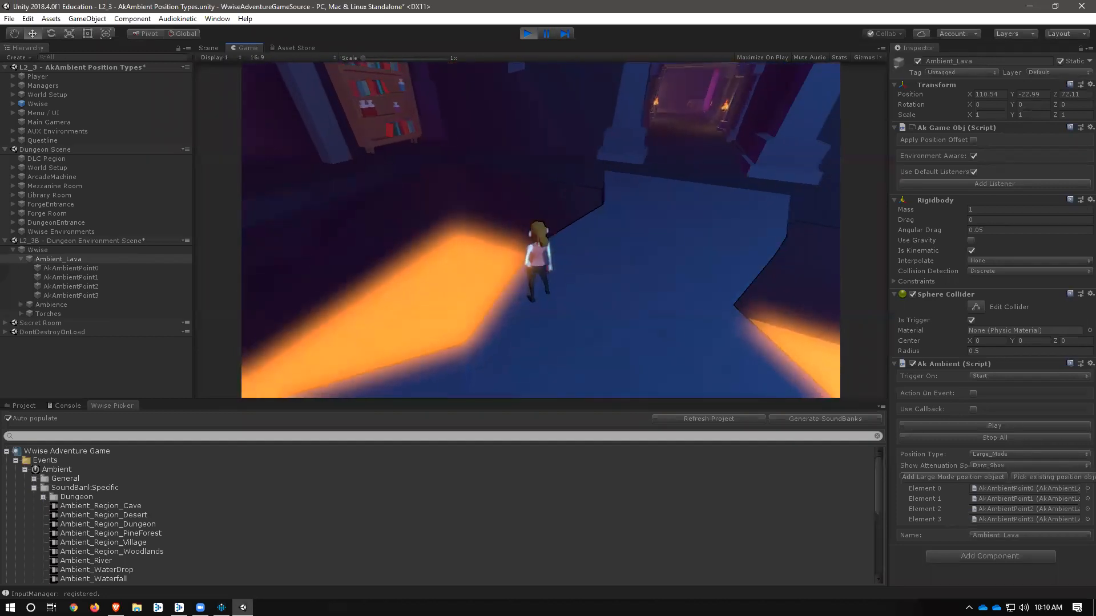
key(d)
key(Escape)
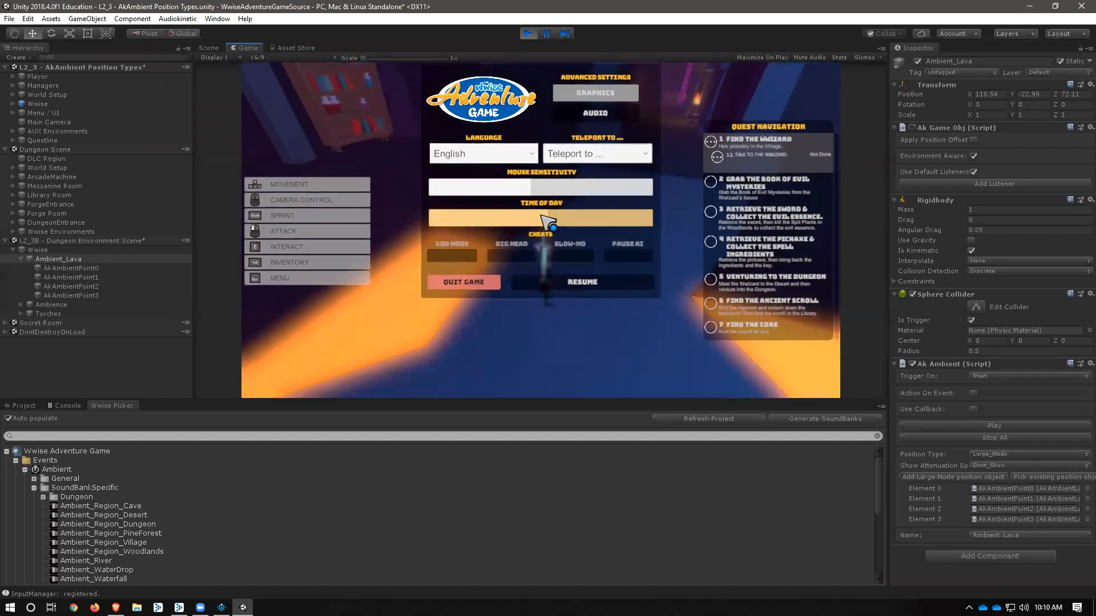
click(534, 34)
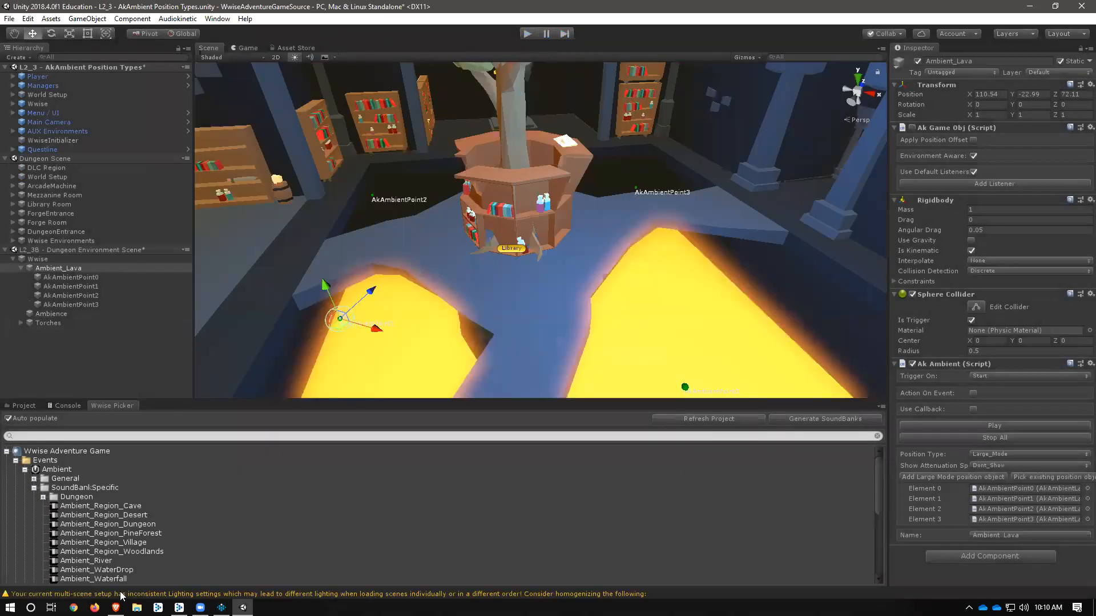
Step: Switch to Wwise, close the completed SoundBank generation report, and return to Unity
click(221, 607)
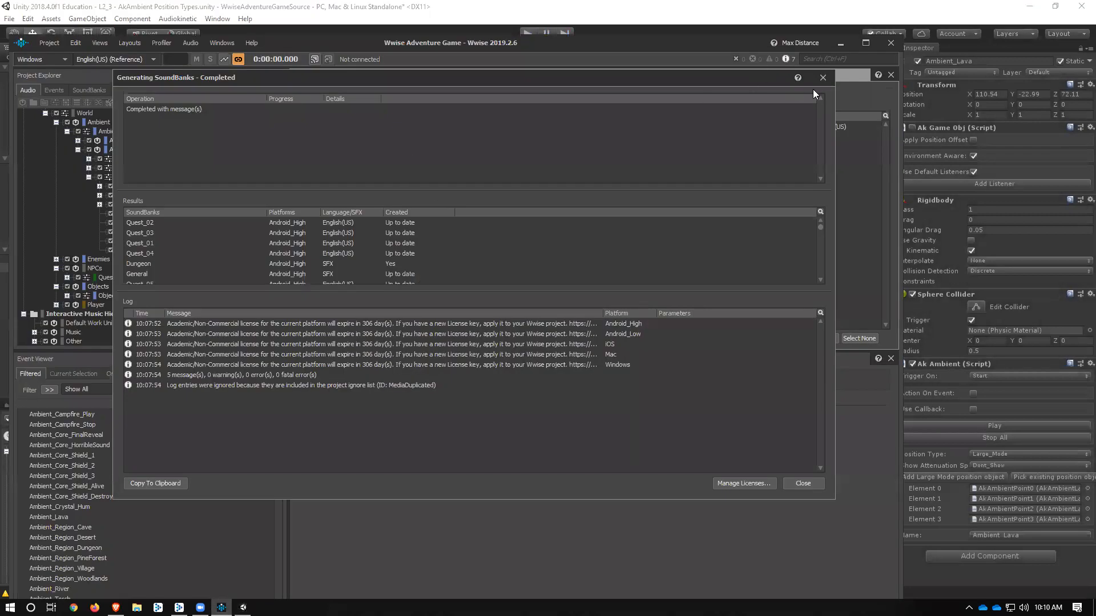
click(822, 77)
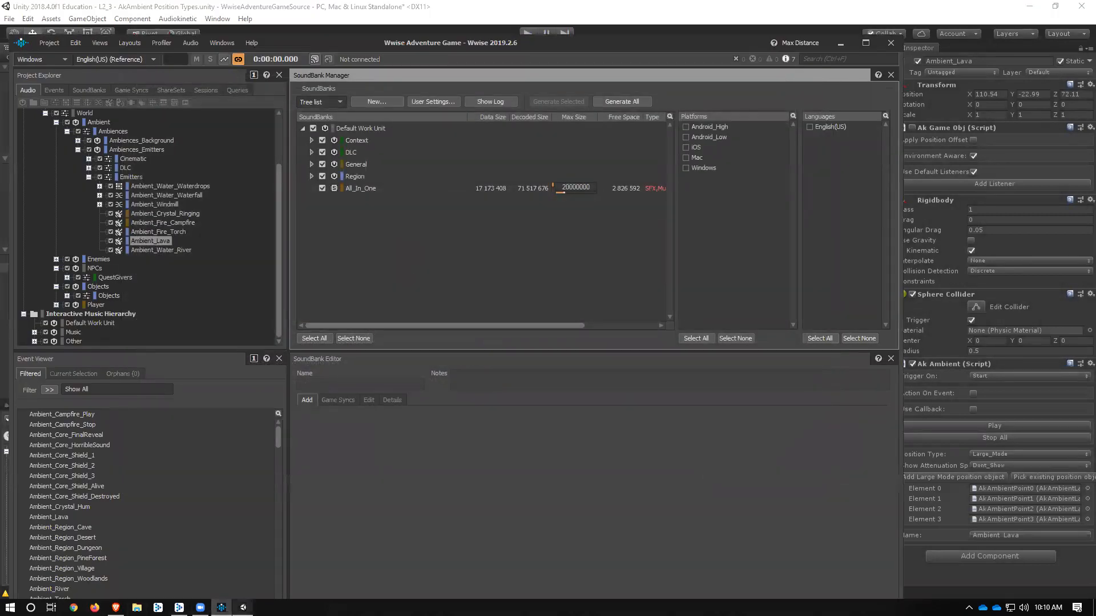
click(840, 43)
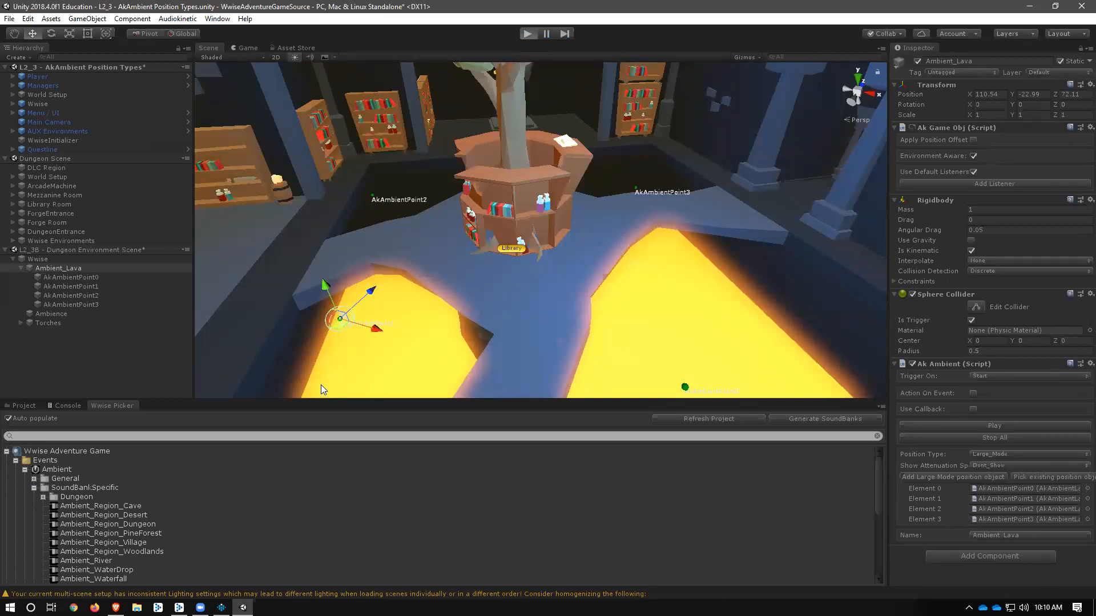
Step: Start play mode in Unity, switch to Wwise, and select the local host Windows entry in Remote Connections
click(524, 34)
key(alt+Tab)
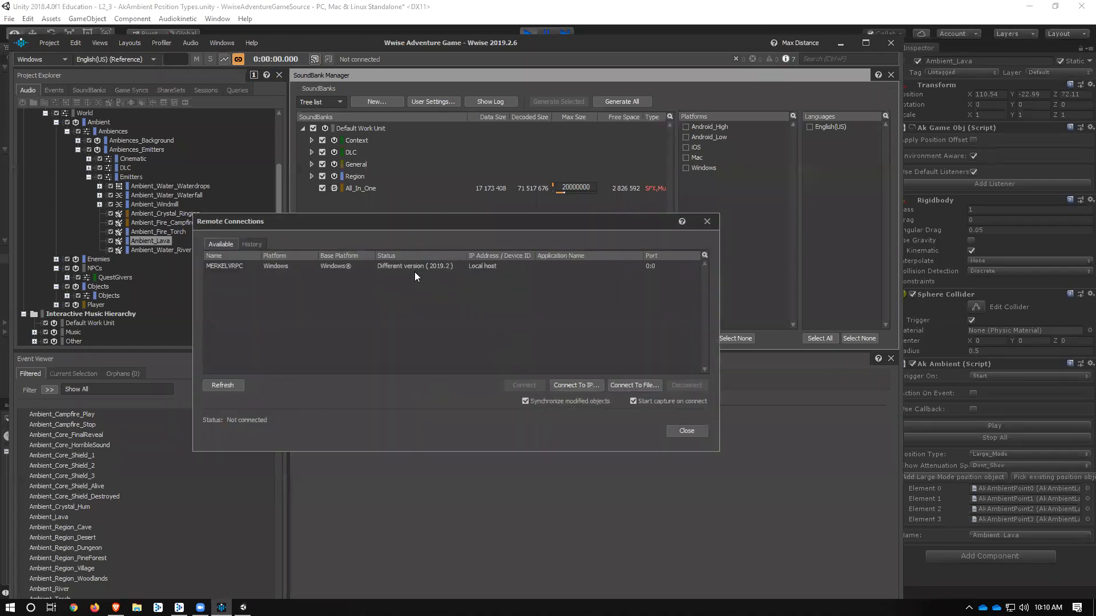
click(401, 267)
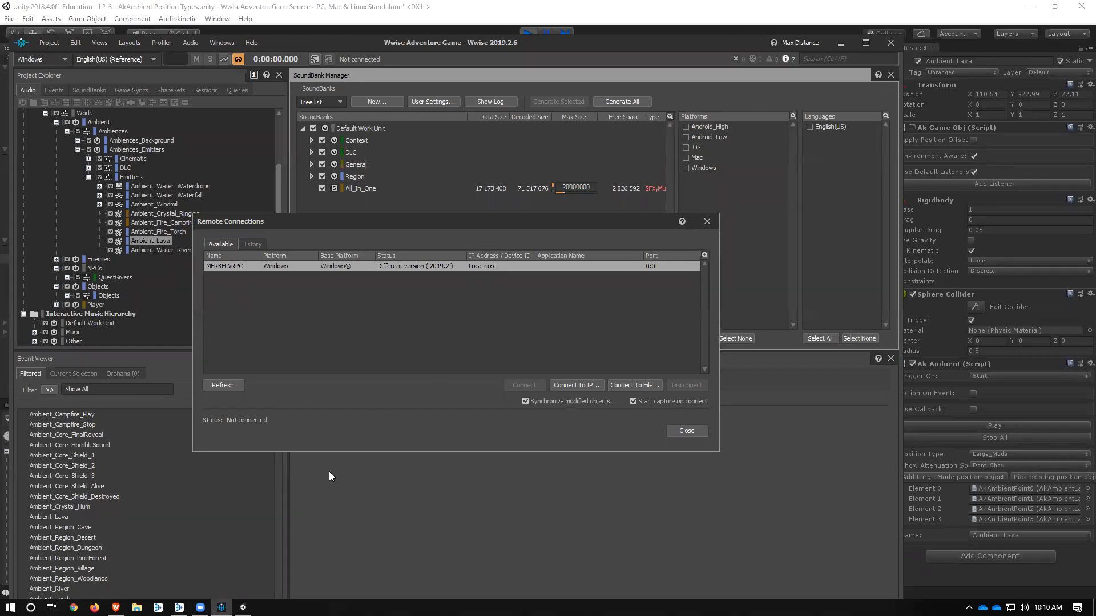
Step: Go back to the running game in Unity, stop it, and recheck the Remote Connections list in Wwise
click(221, 607)
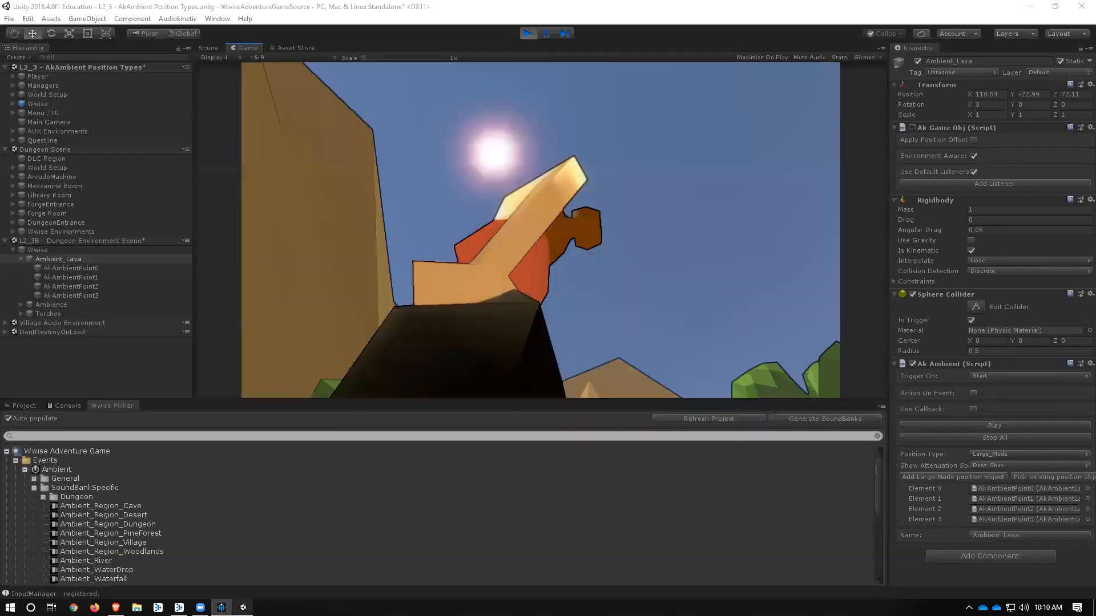
key(Escape)
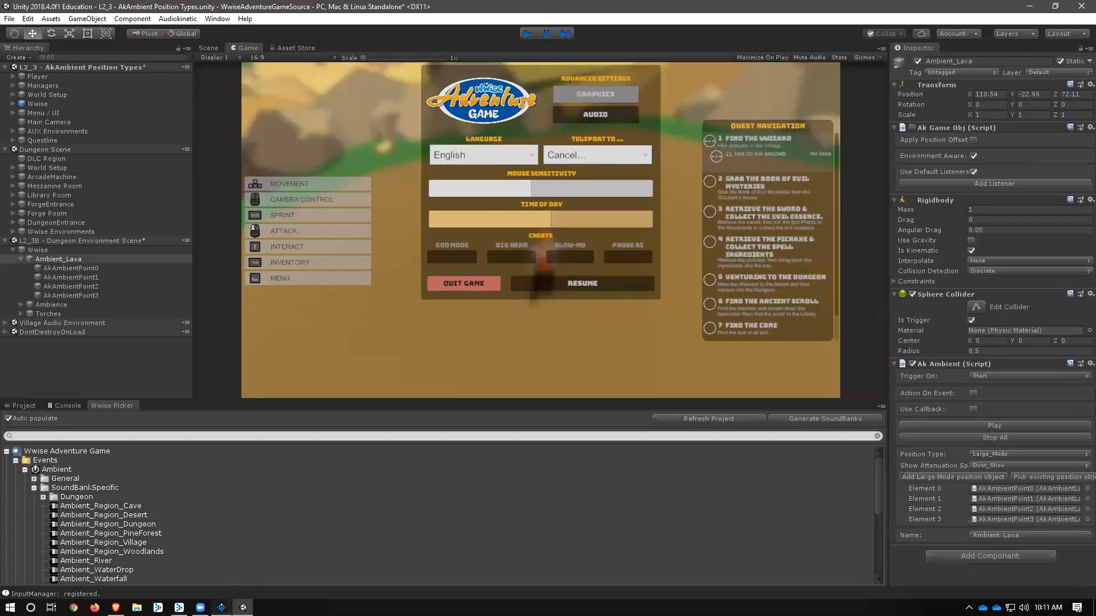
click(222, 608)
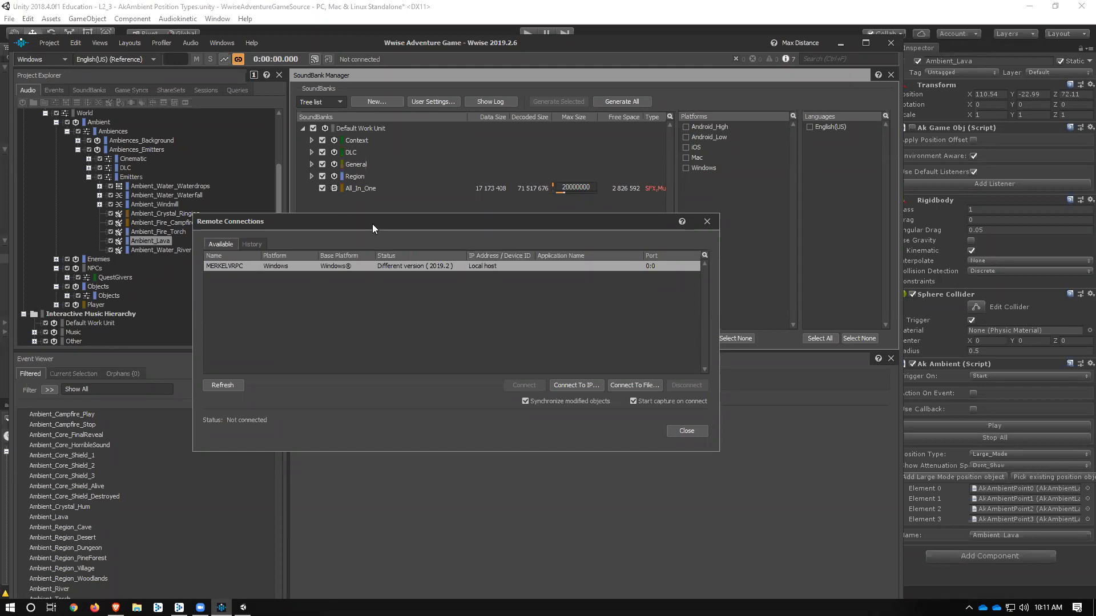
drag(380, 224, 526, 248)
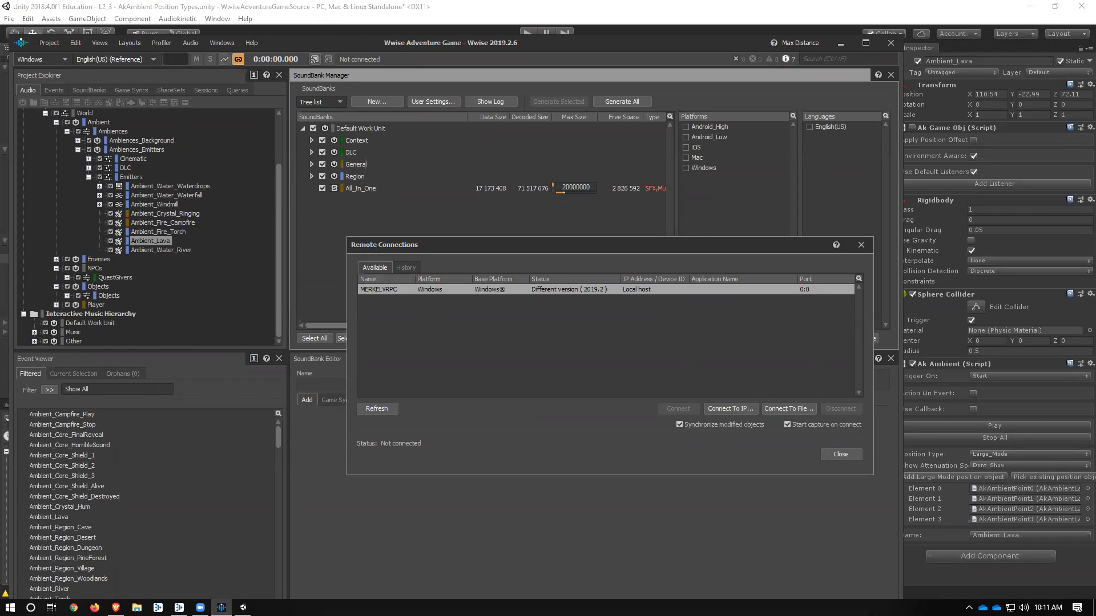
Step: Review Ambient_Lava's AkAmbient settings in Unity, and switch to Wwise to close Remote Connections
click(243, 607)
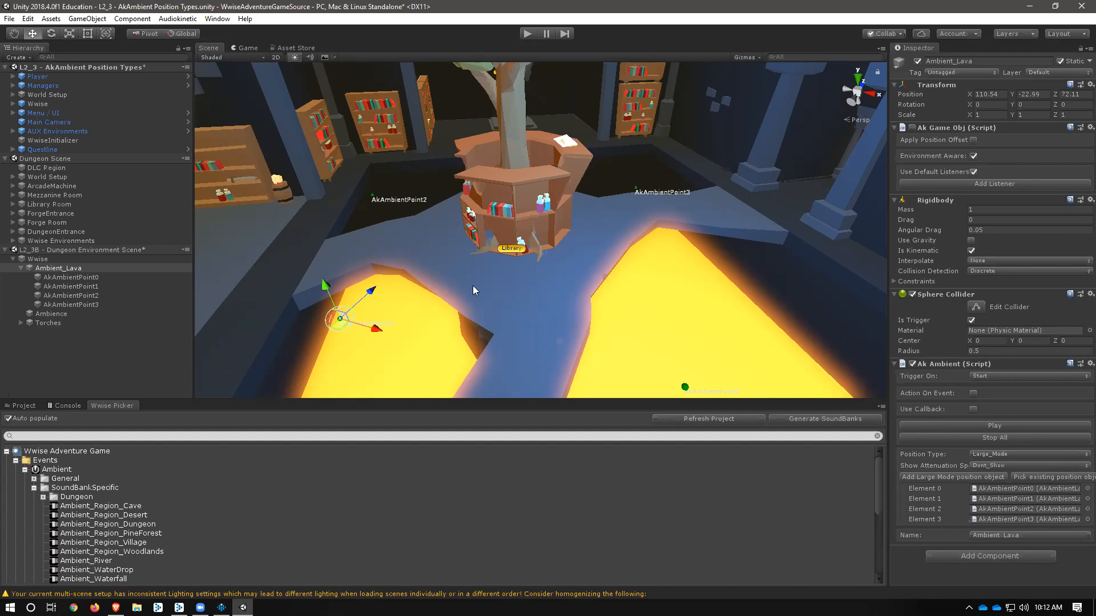
click(50, 269)
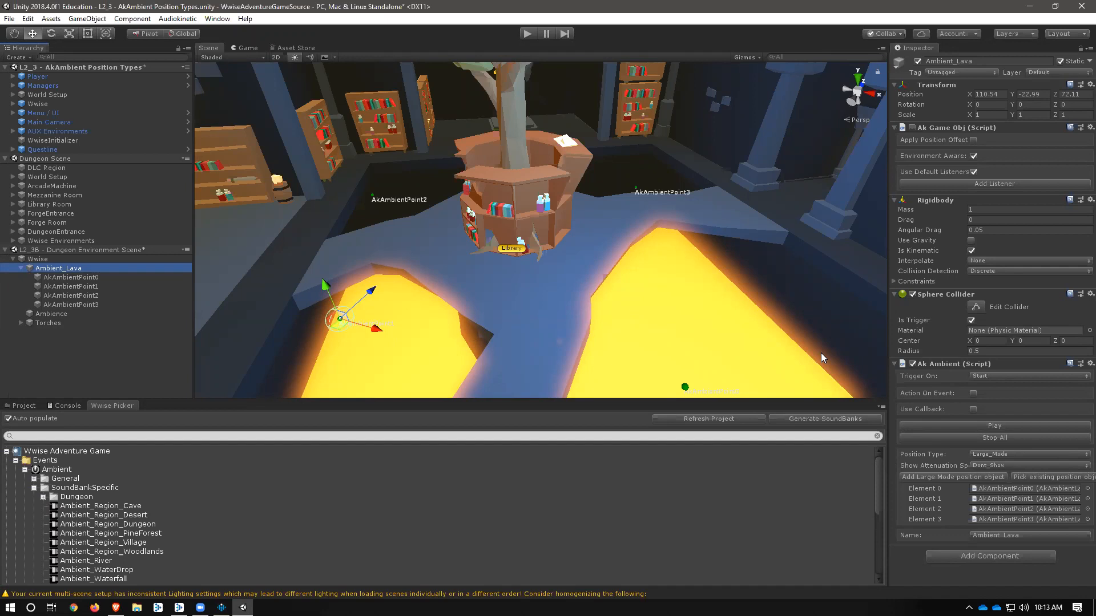
click(845, 497)
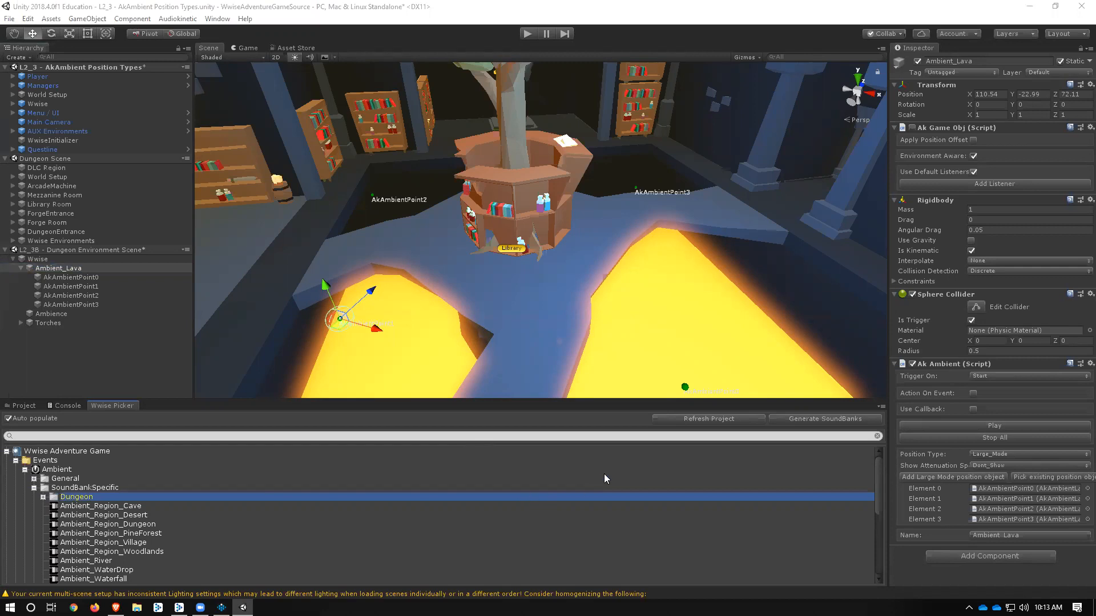
click(221, 608)
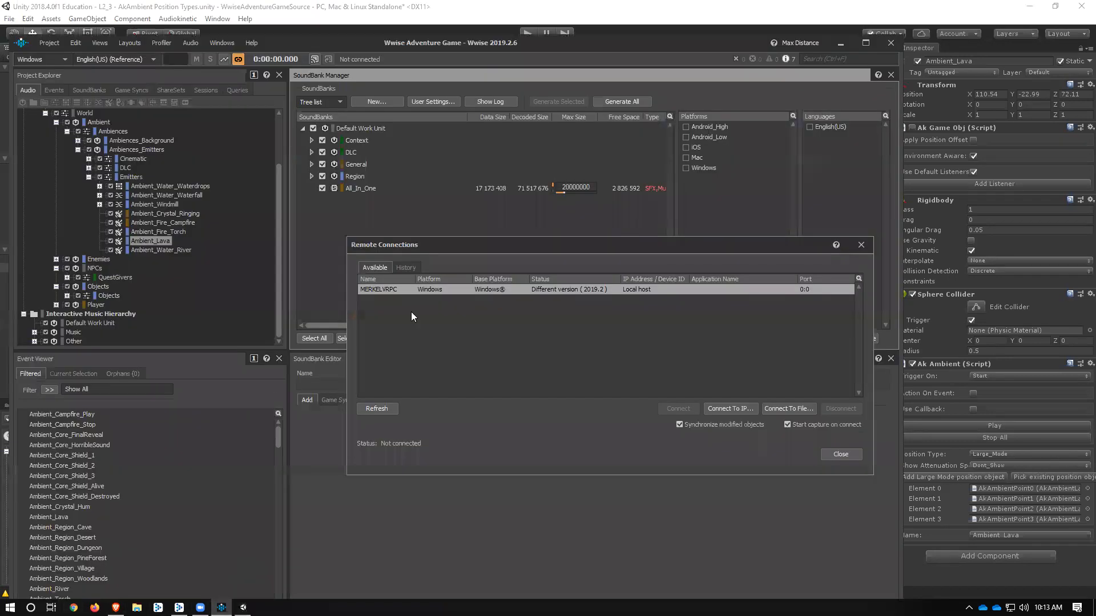
click(860, 245)
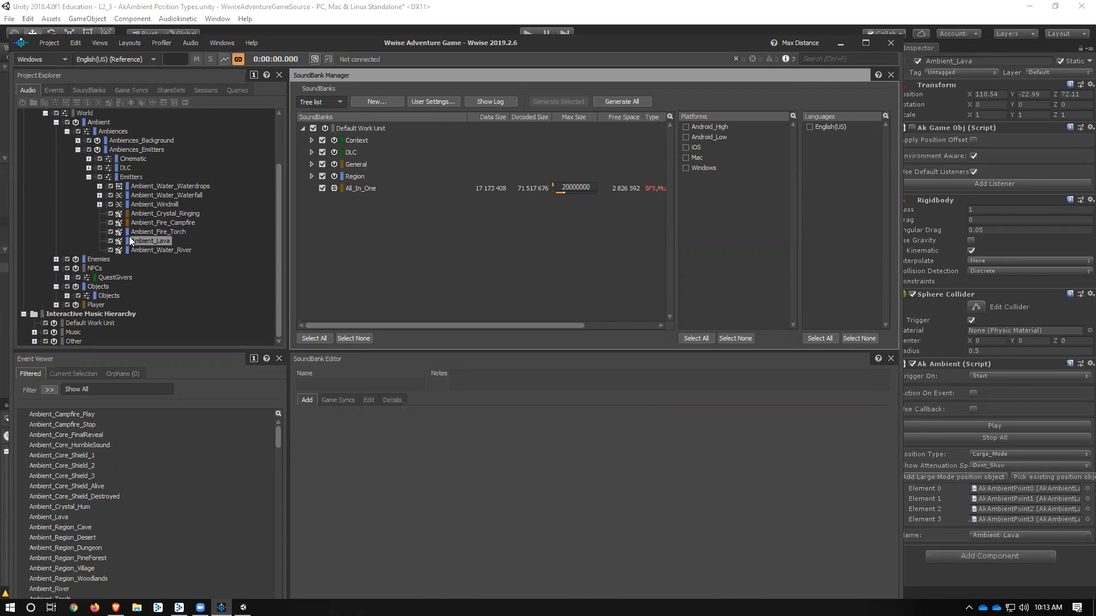
Step: Toggle the project inclusion of Ambient_Water_River, Ambient_Lava and Ambient_Fire_Torch off and back on under Emitters
click(109, 249)
click(110, 241)
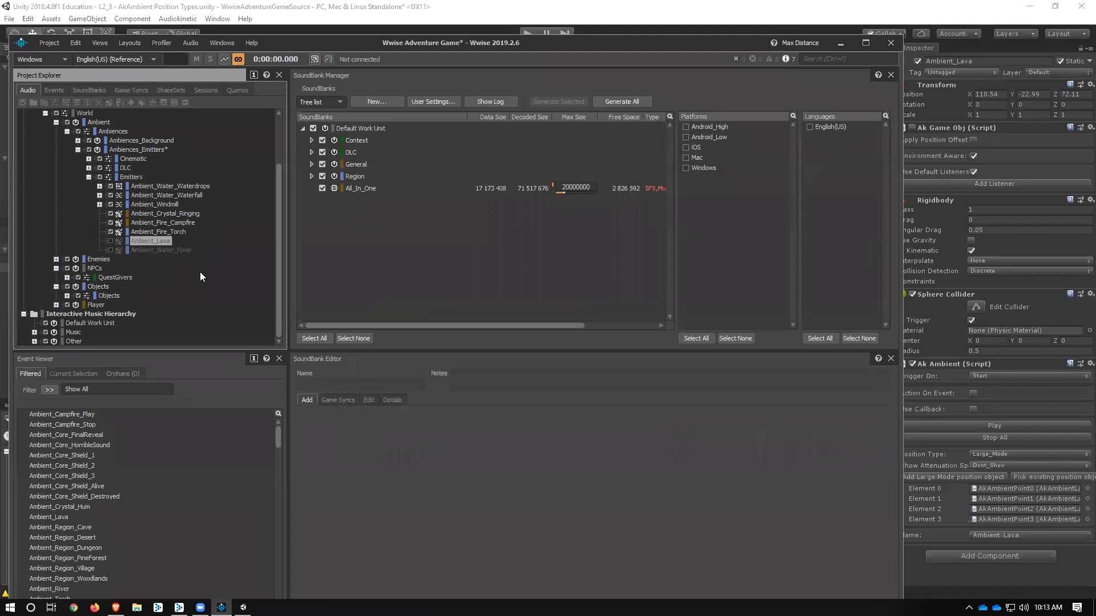
click(111, 239)
click(109, 250)
click(110, 250)
click(111, 241)
click(111, 232)
click(111, 232)
click(110, 240)
click(111, 250)
click(132, 177)
right_click(135, 181)
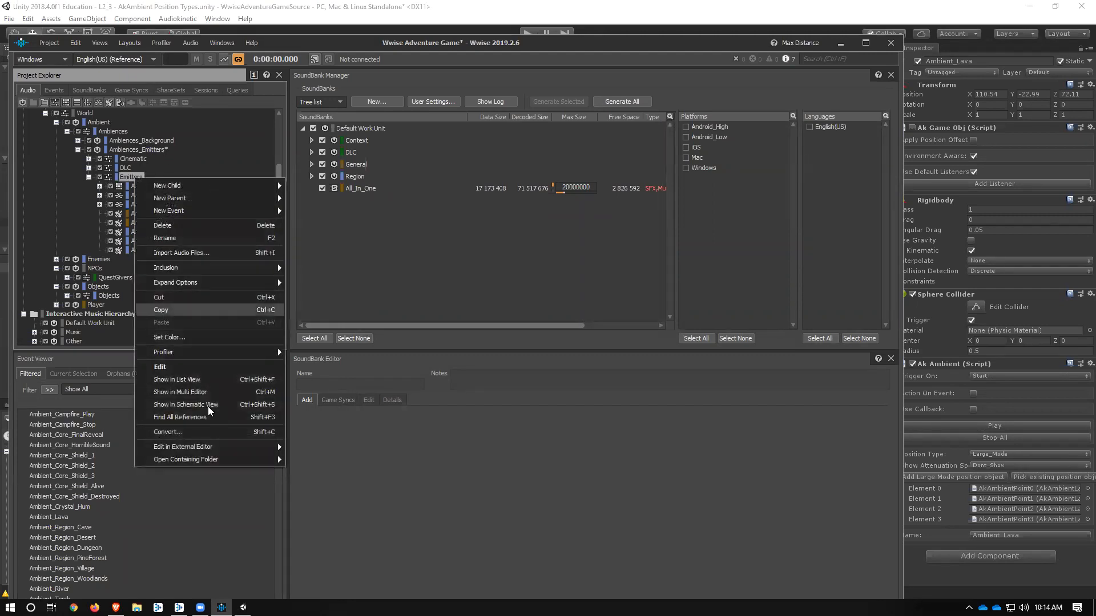
click(392, 298)
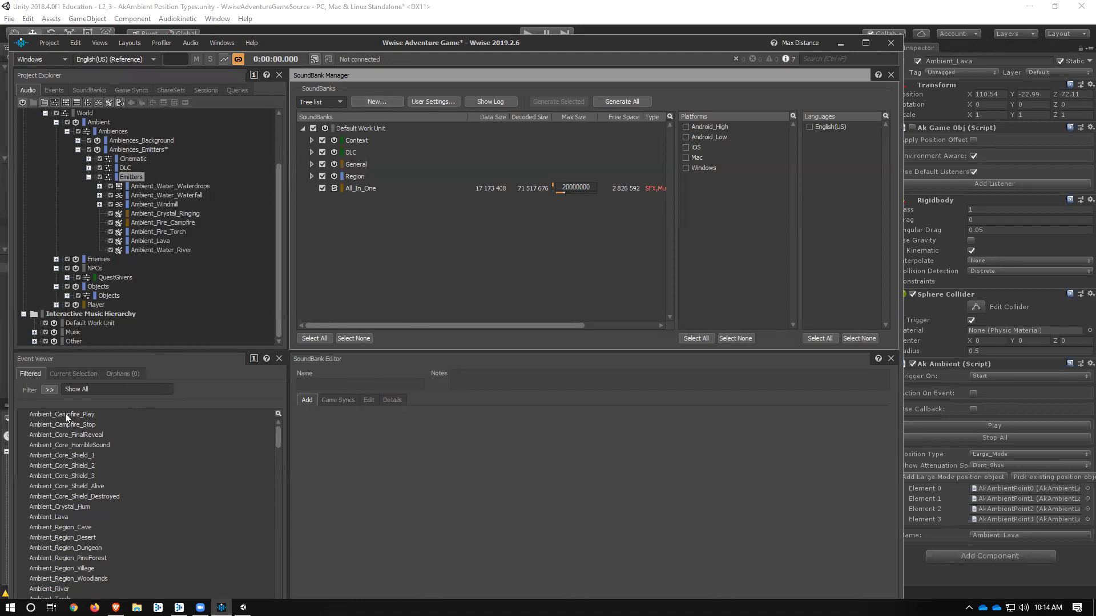
click(121, 456)
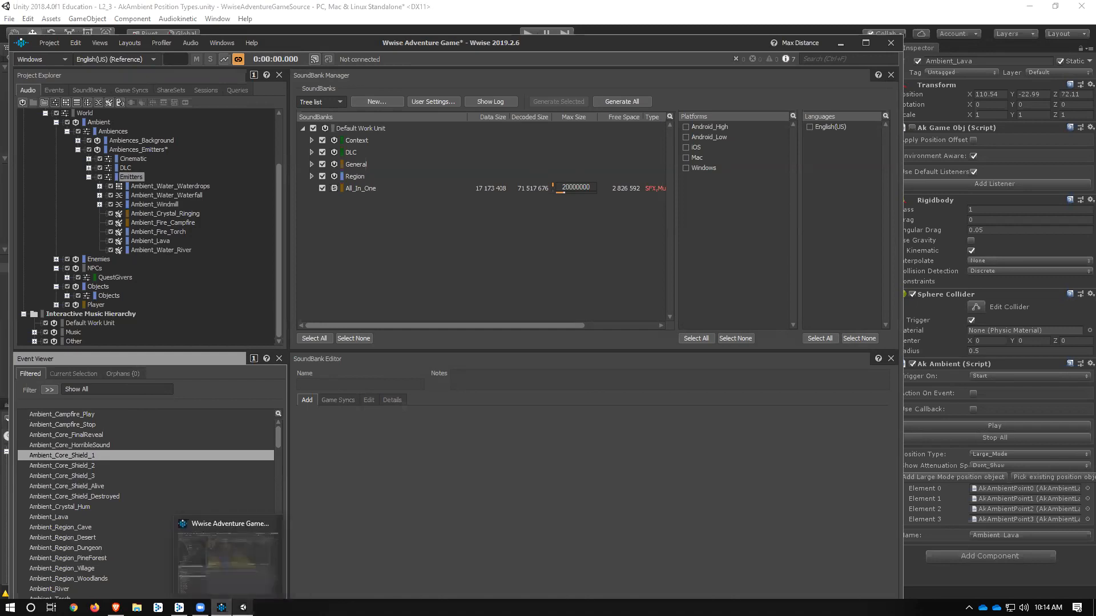
Step: Switch to Unity and look through the messages in the Console
click(242, 607)
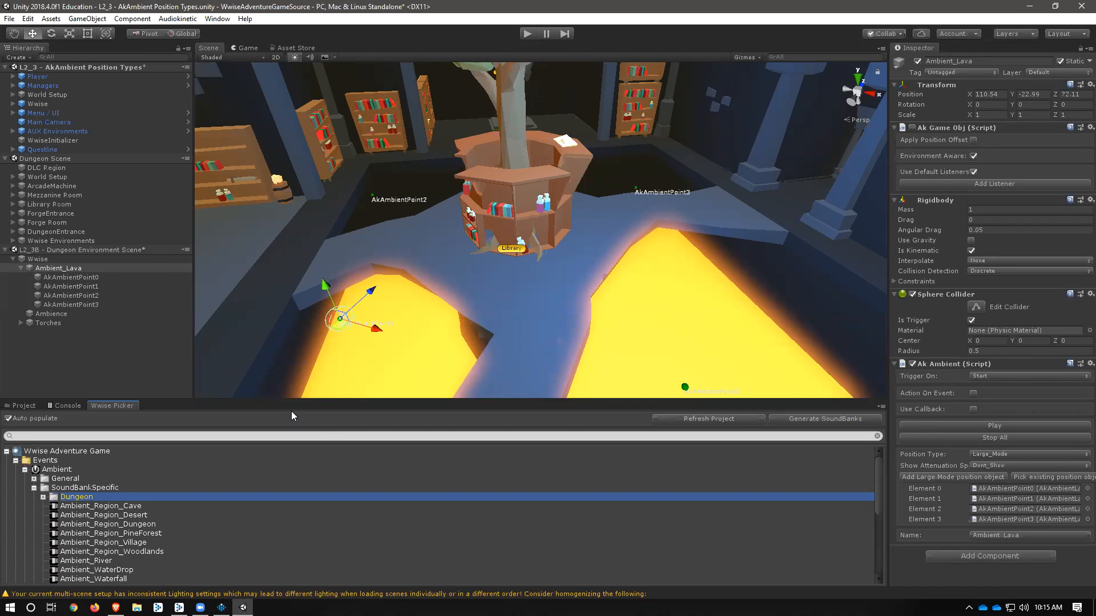
click(67, 406)
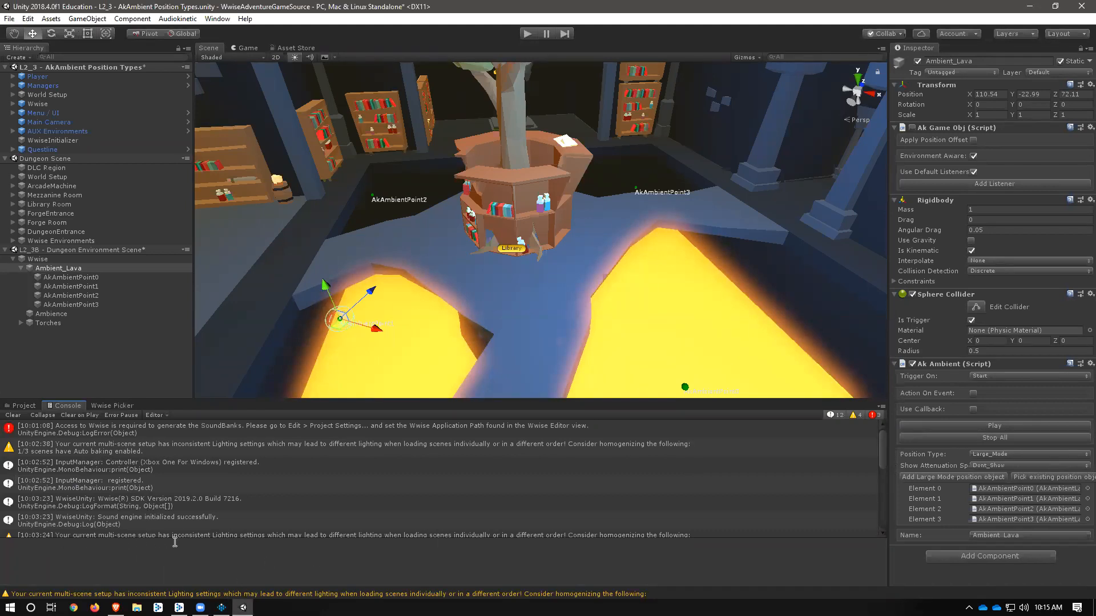
scroll(172, 523, down, 5)
scroll(172, 523, down, 3)
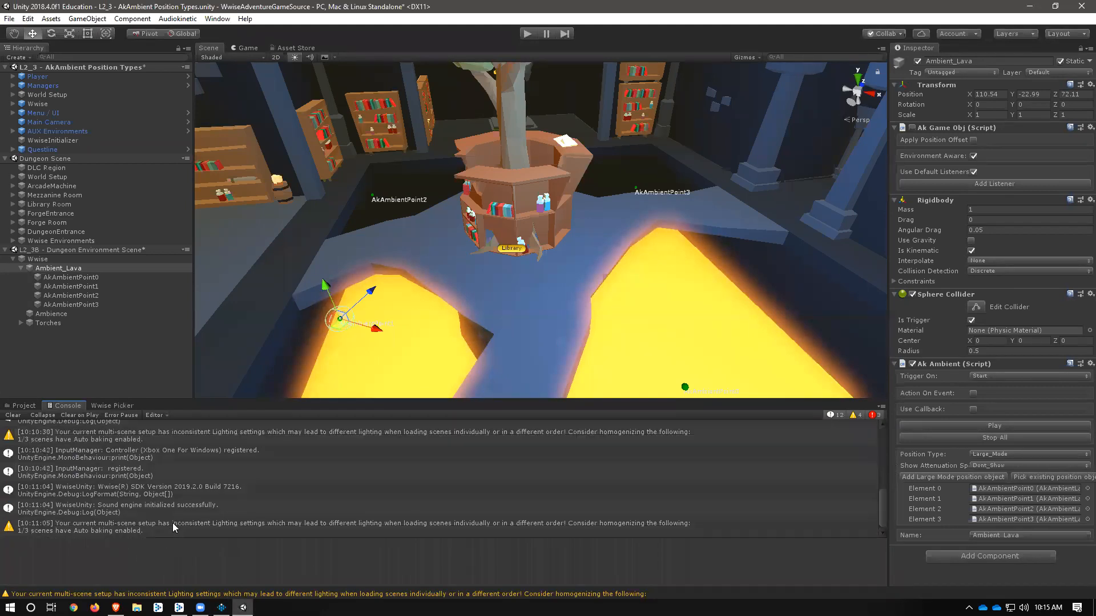
scroll(173, 523, up, 4)
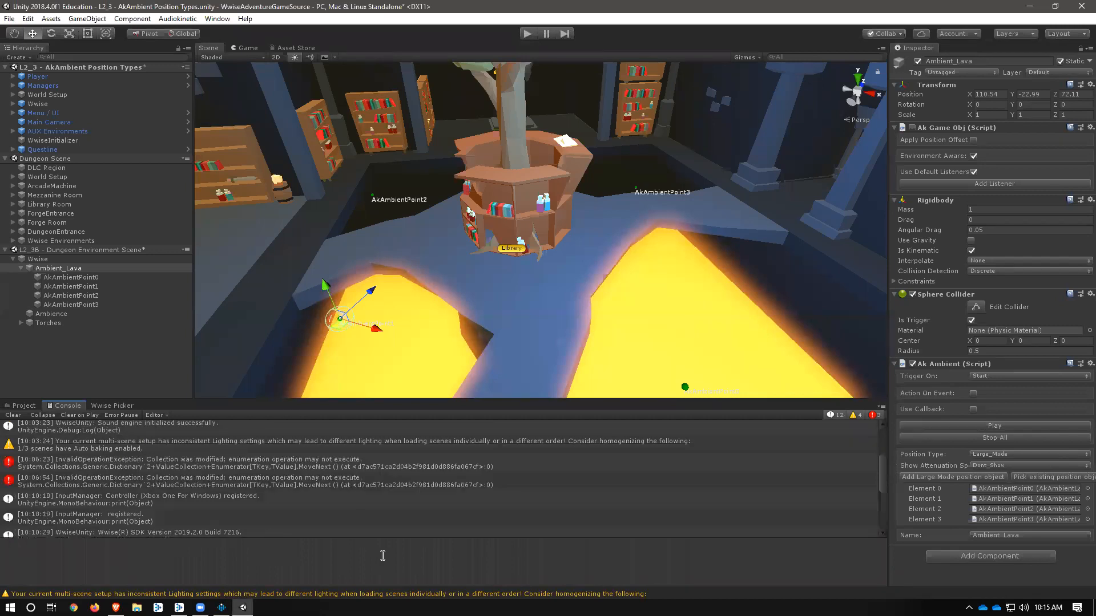
Step: Switch to Wwise, restore the Designer layout, and inspect the Ambient_Core_HorribleSound and Ambient_Core_Shield_2 events
mouse_move(221, 607)
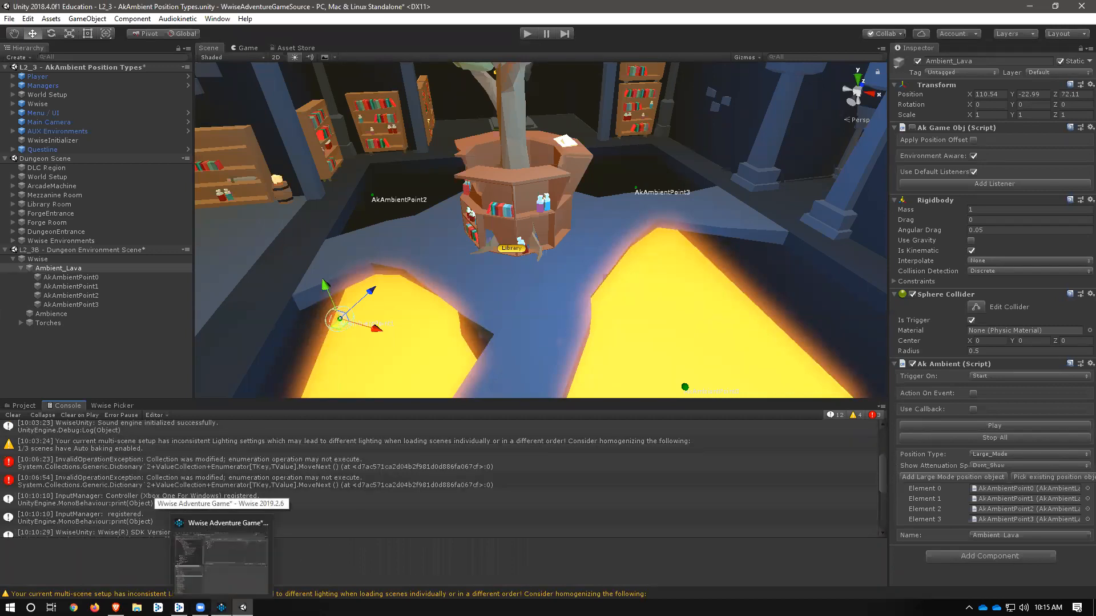
click(221, 556)
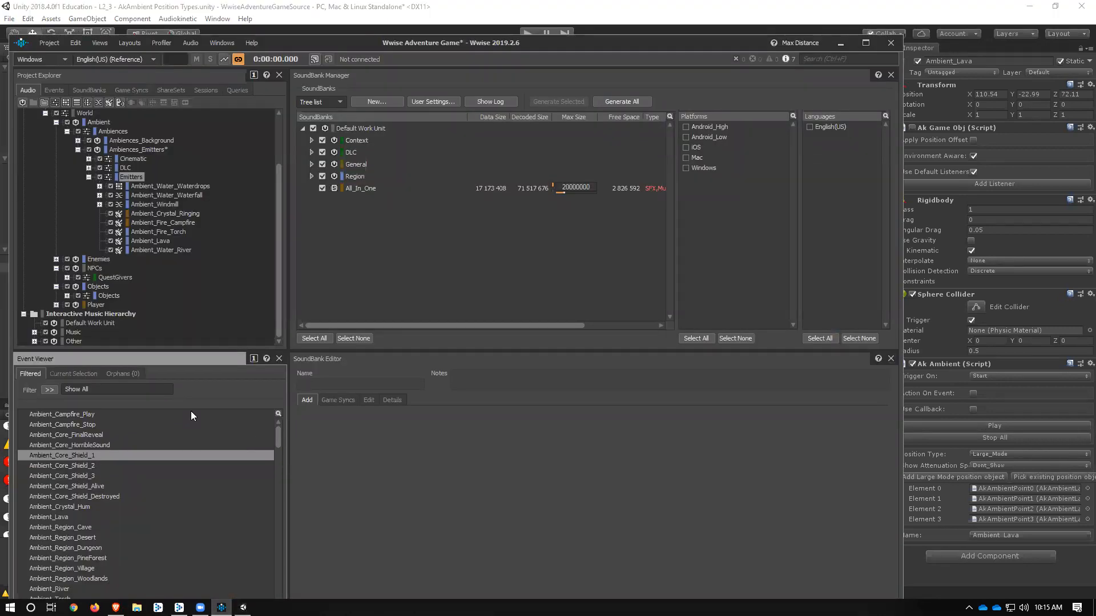
click(243, 607)
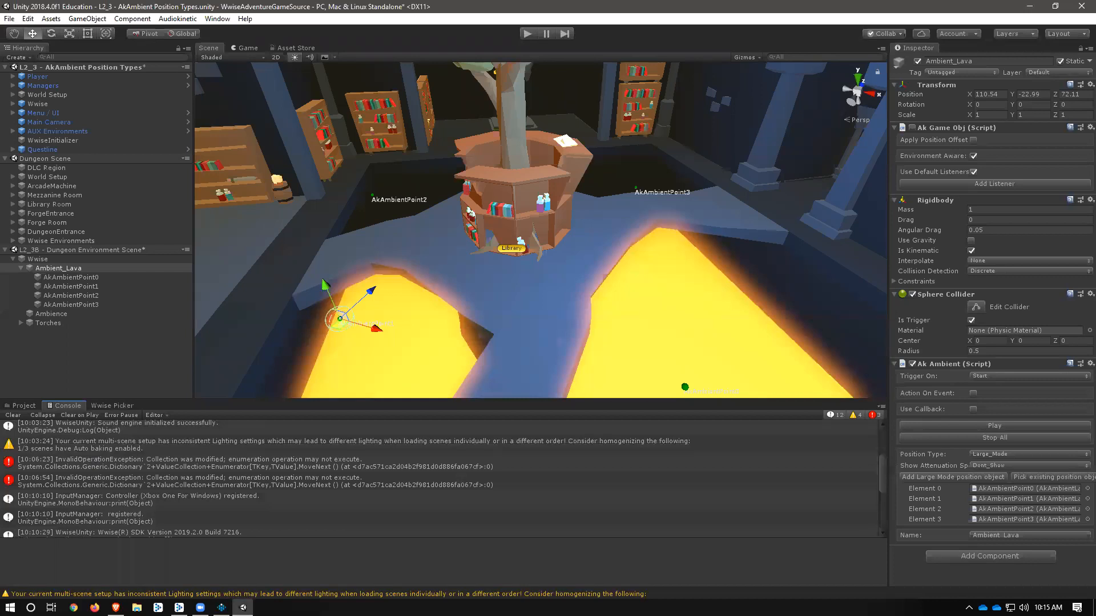
click(221, 607)
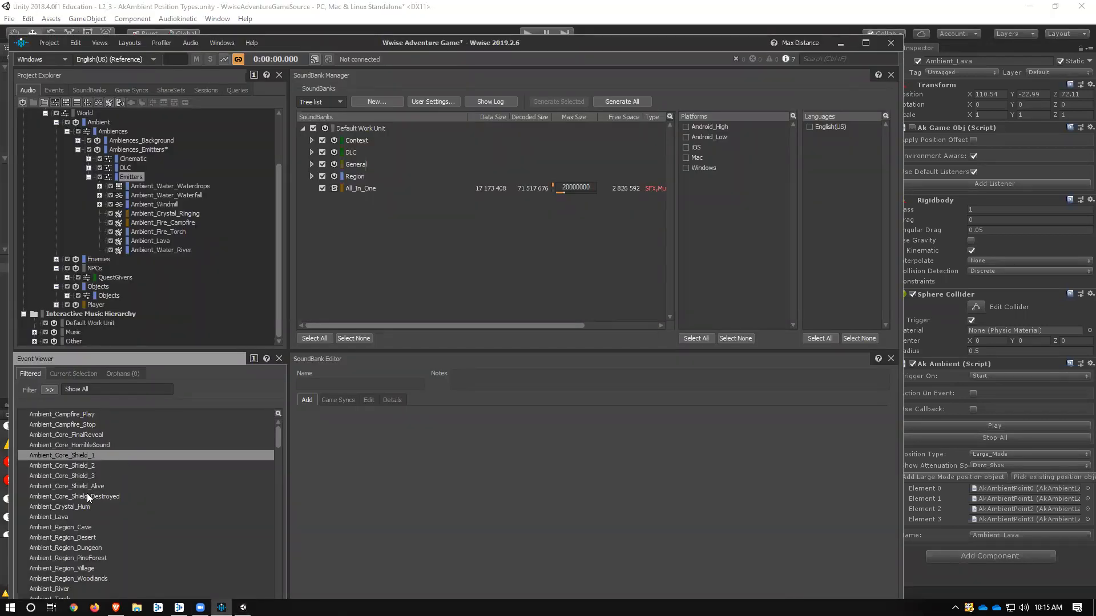
click(72, 496)
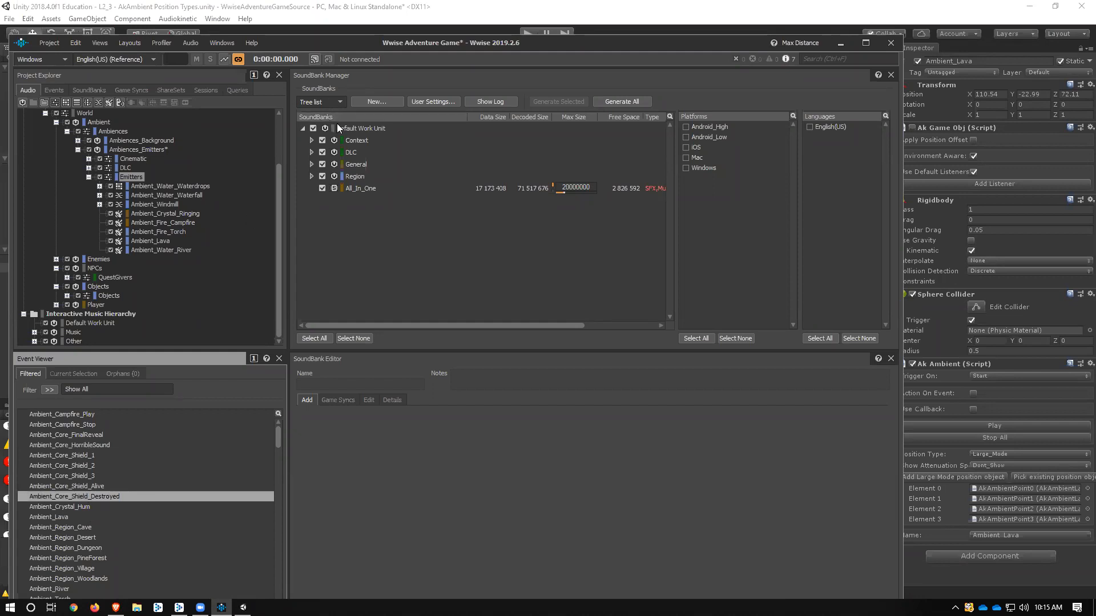
key(F5)
click(85, 489)
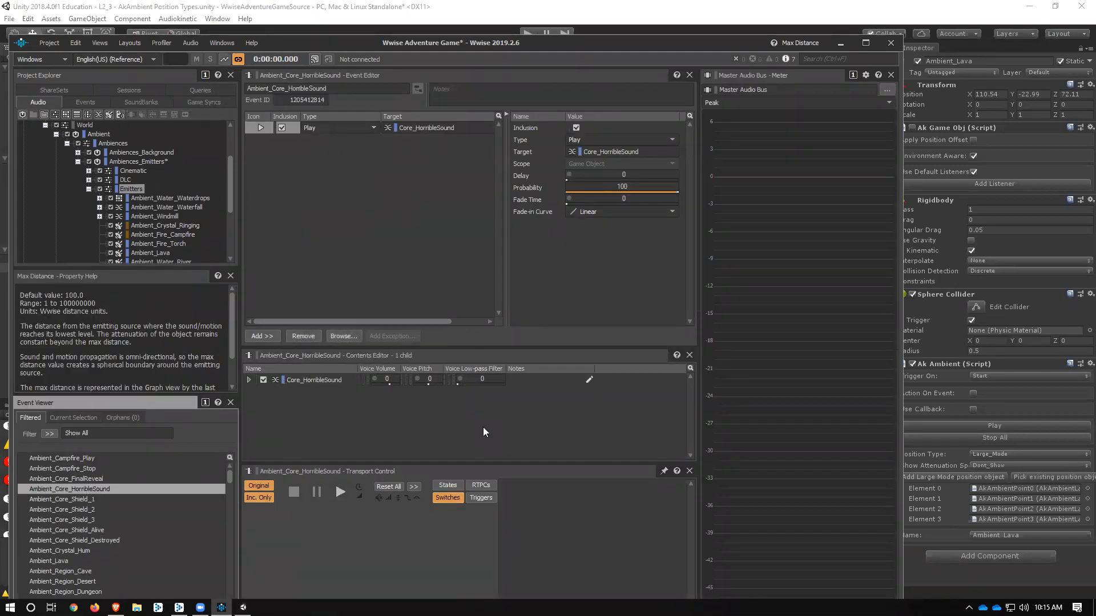
click(62, 509)
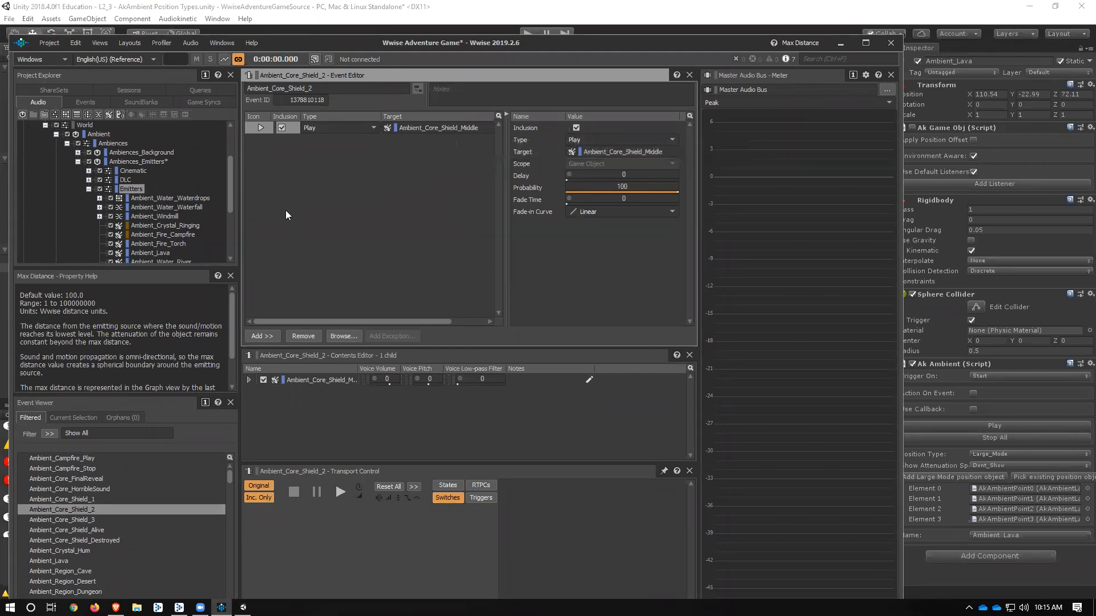
Step: Return to Unity and locate the Ambient_Lava event in the Wwise Picker's Dungeon folder under Ambient's SoundBankSpecific events
click(680, 29)
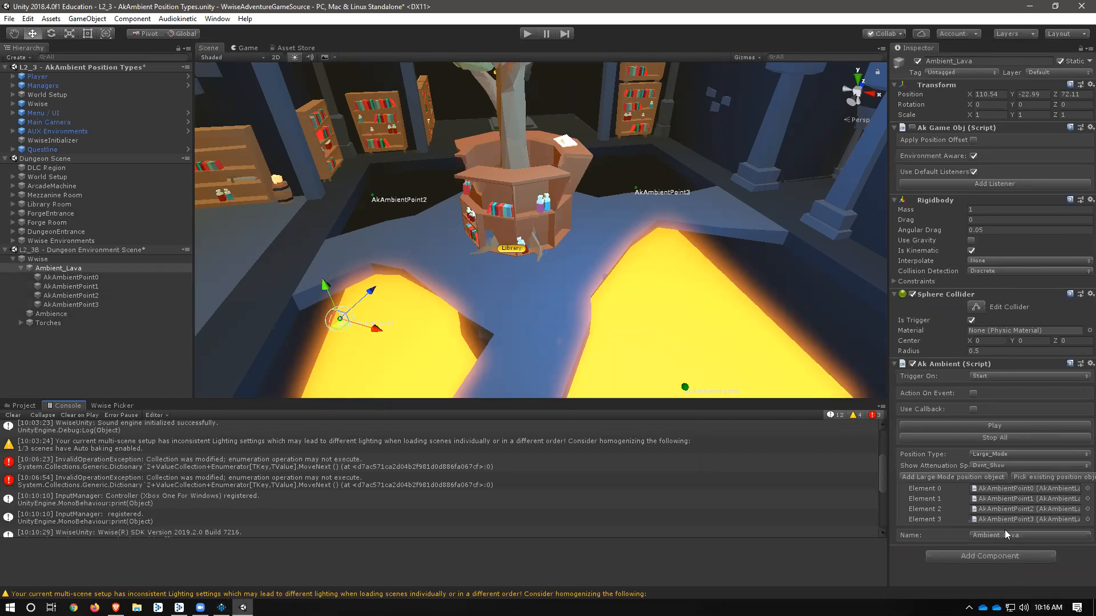
click(114, 406)
scroll(46, 500, down, 3)
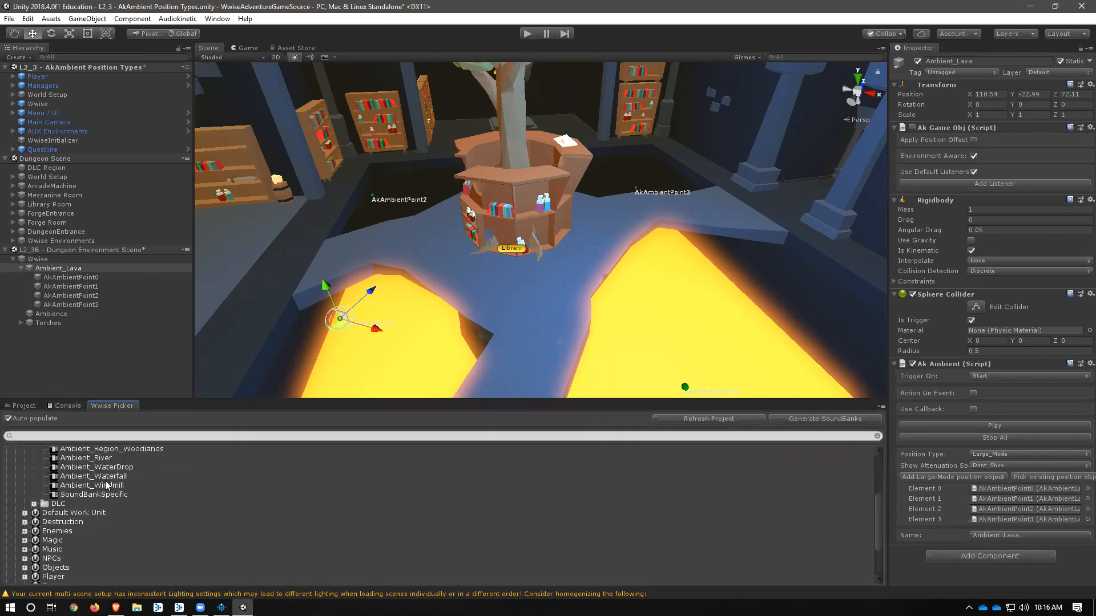
scroll(114, 482, down, 2)
scroll(111, 477, up, 2)
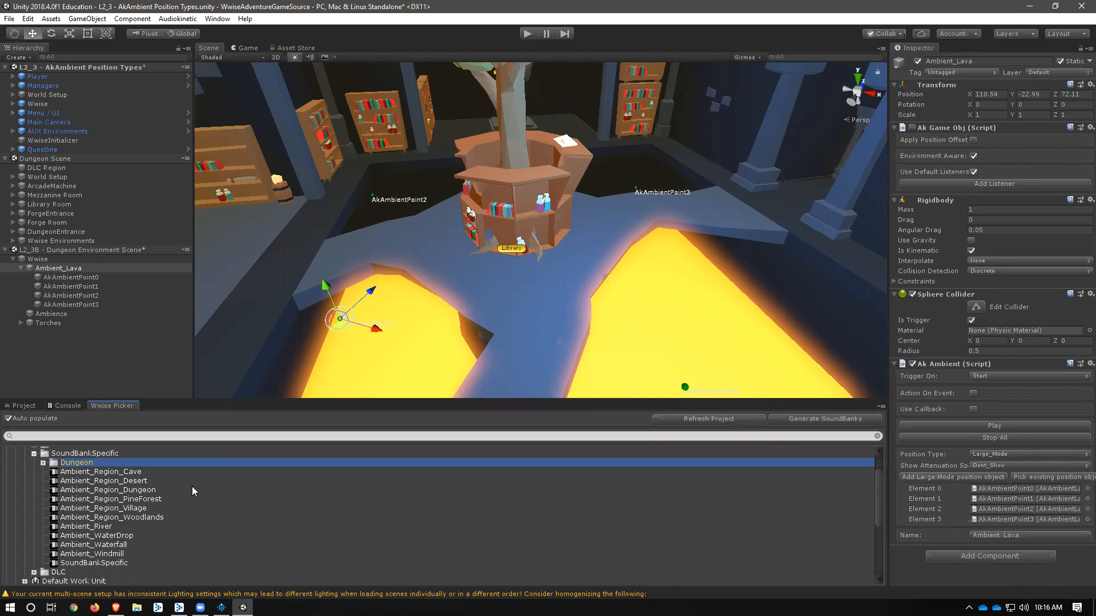
scroll(191, 486, down, 4)
scroll(192, 486, up, 5)
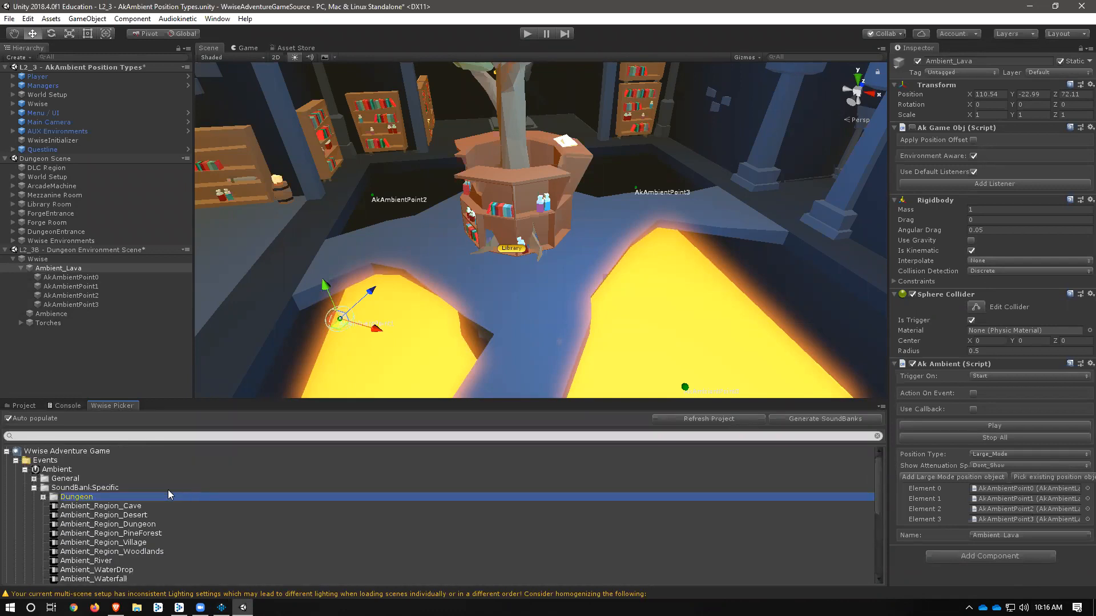
click(43, 496)
click(88, 516)
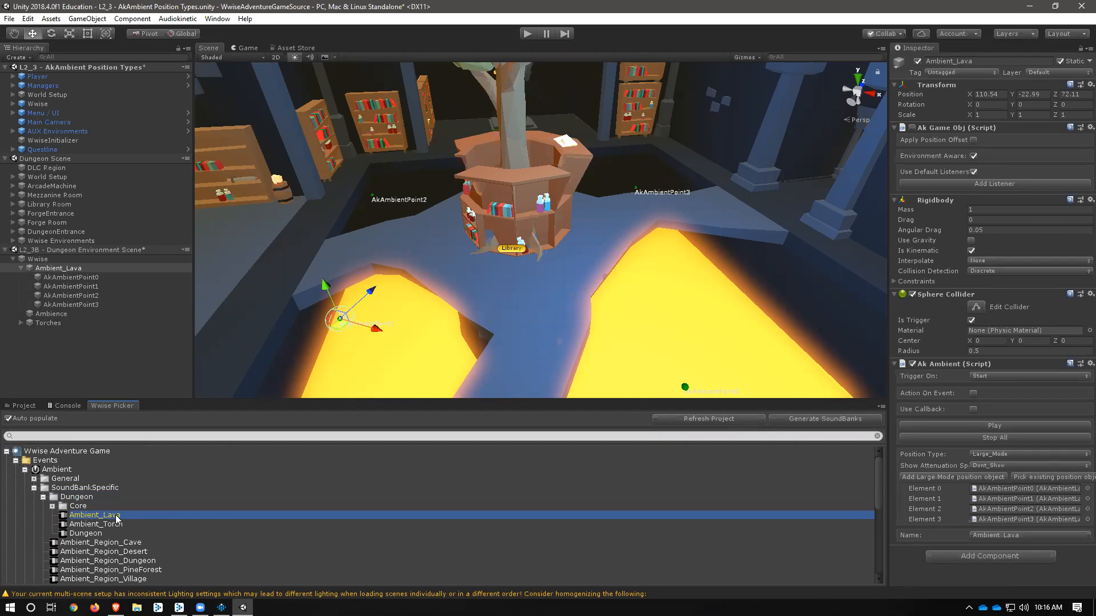
Step: Reset the event reference on Ambient_Lava's AkAmbient component and restore Ambient_Lava as its event
click(995, 535)
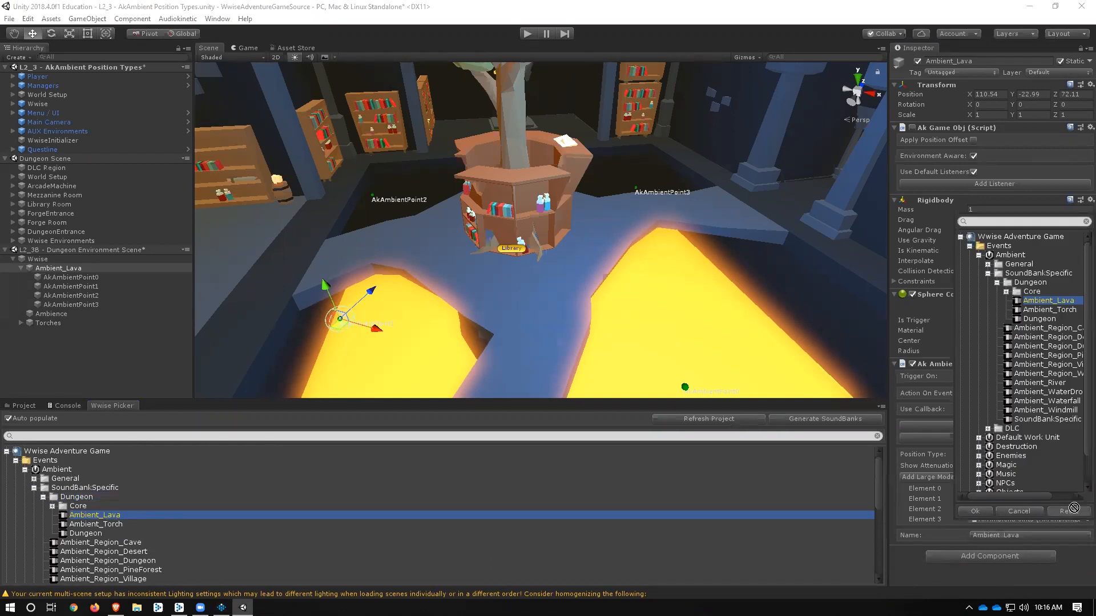
scroll(1080, 476, down, 1)
click(1010, 510)
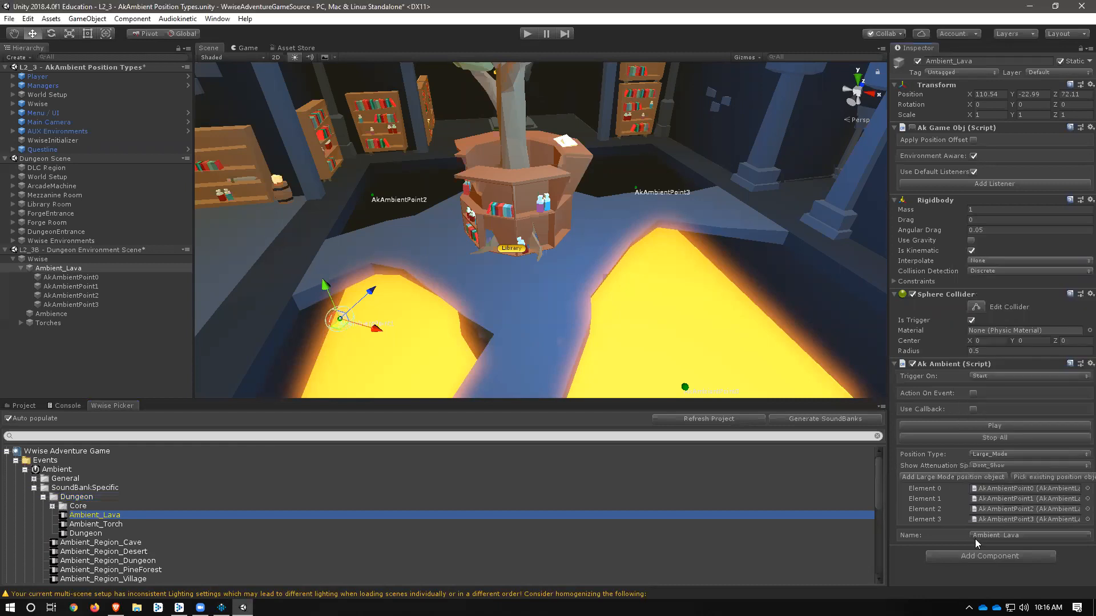
click(981, 534)
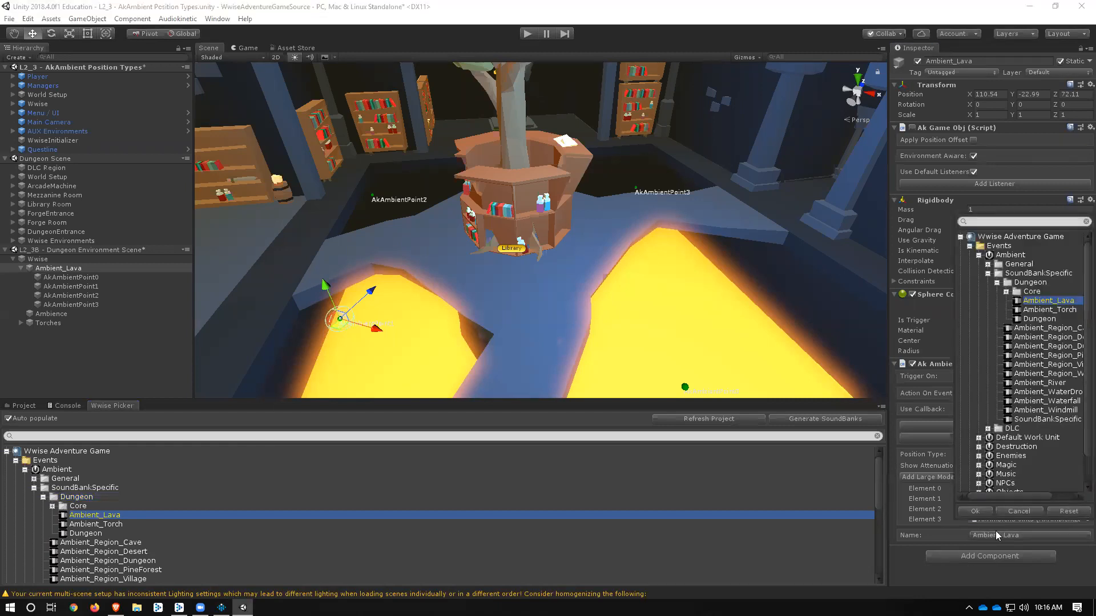
click(1073, 517)
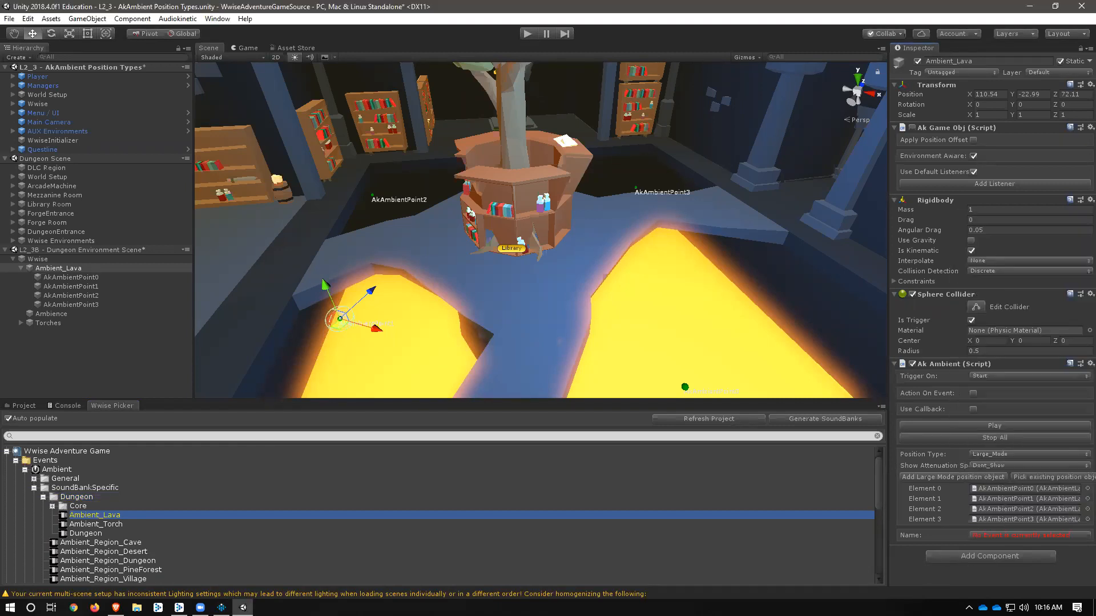
click(1051, 537)
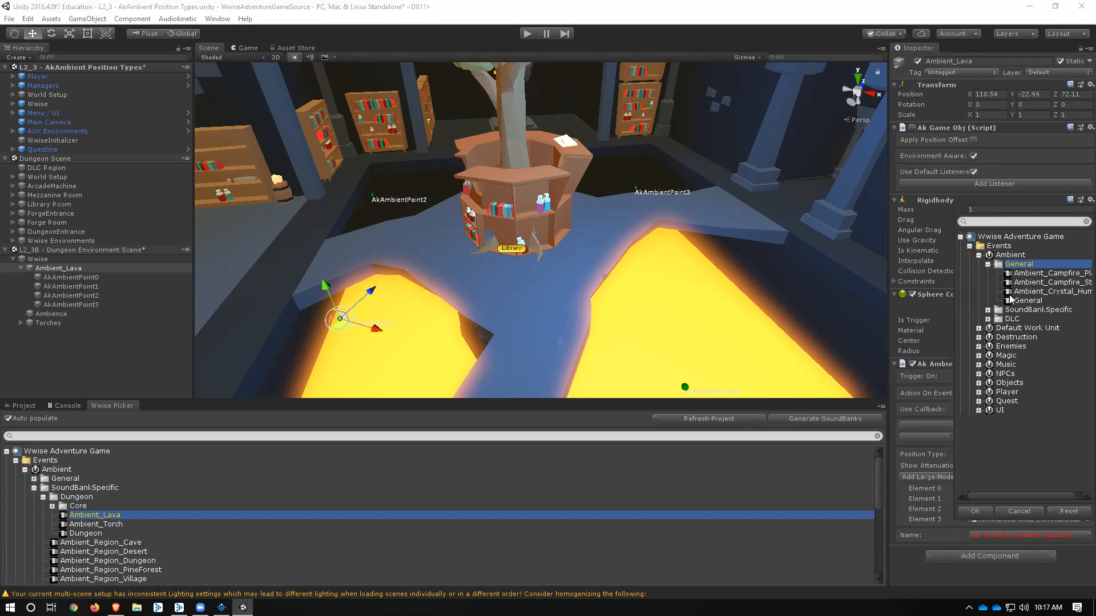
click(1040, 510)
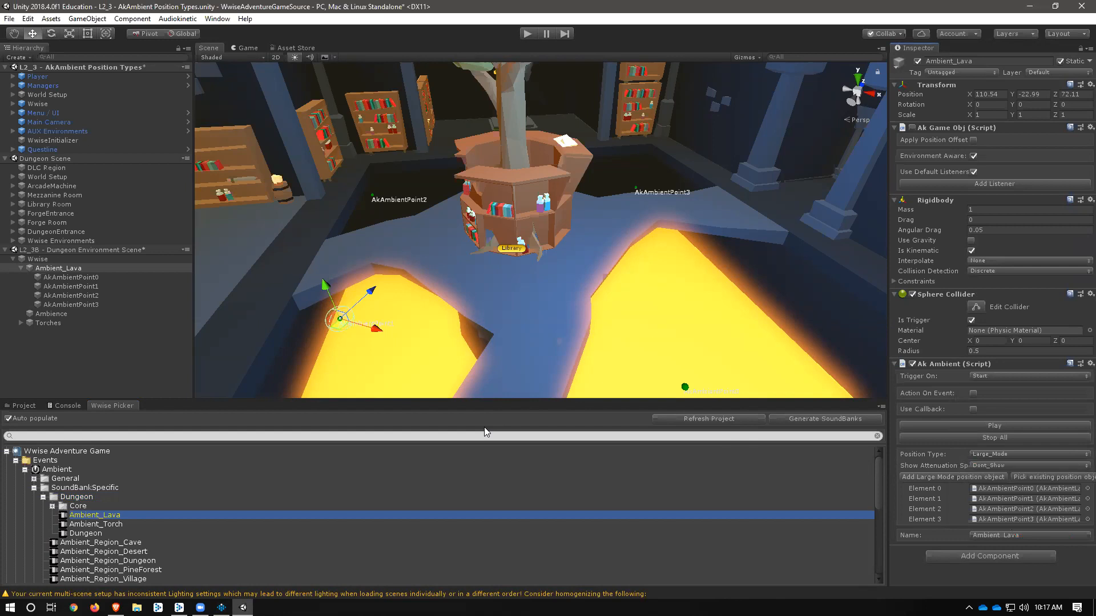
Step: Add three more Large Mode position objects to Ambient_Lava's AkAmbient component
click(501, 479)
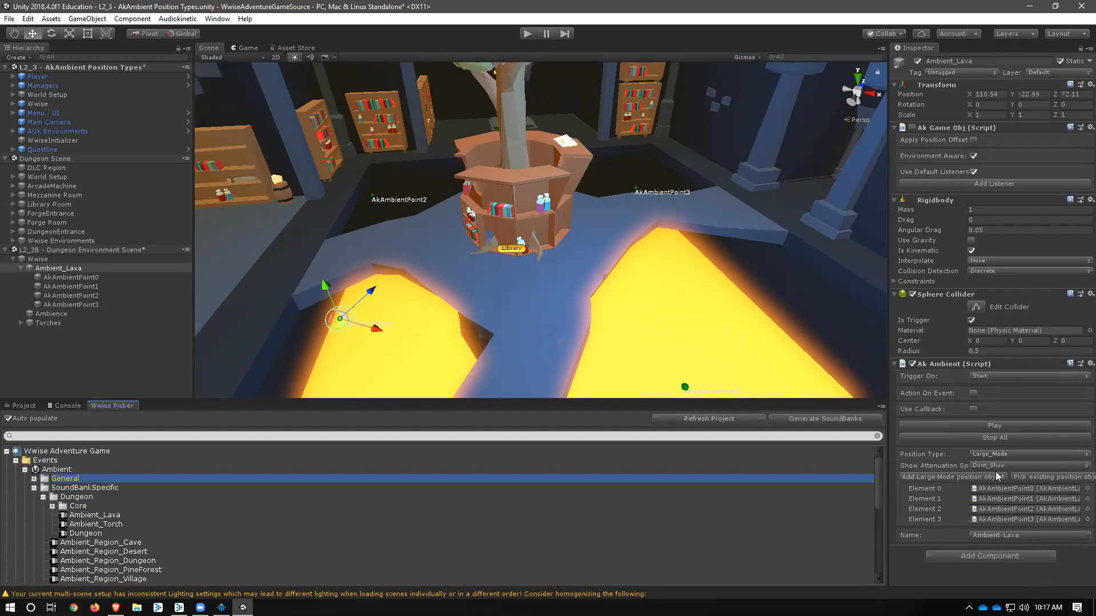
click(961, 477)
click(961, 477)
click(961, 477)
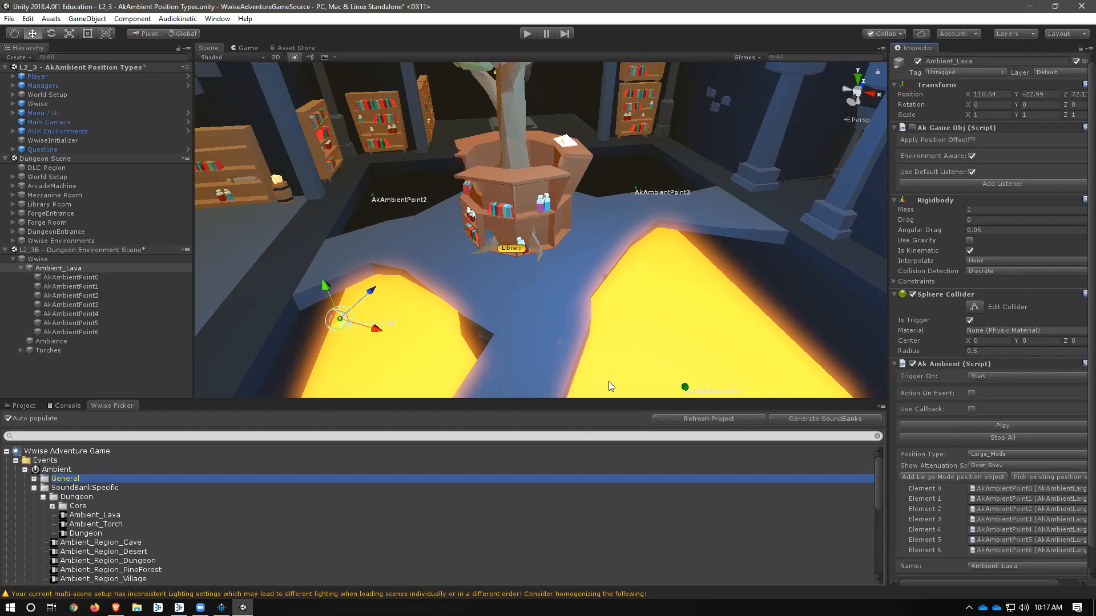
Step: Move AkAmbientPoint5 to about X 9.27, Y 0, Z 0 and AkAmbientPoint6 to about X 5.24, Y 1.49, Z 3.12
click(109, 323)
drag(370, 325, 543, 401)
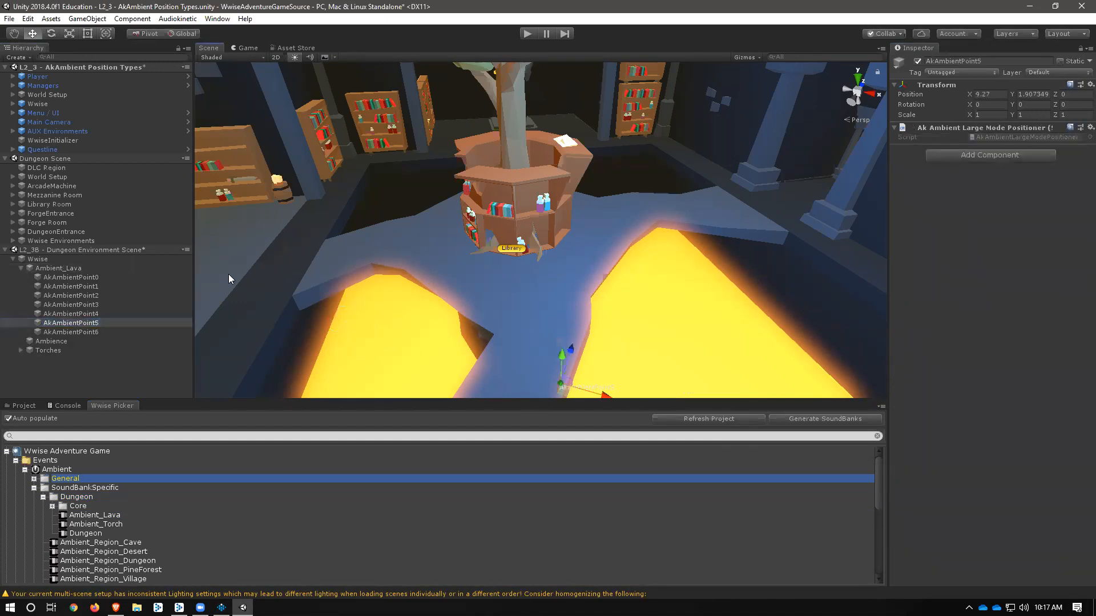
click(72, 332)
drag(382, 292, 511, 250)
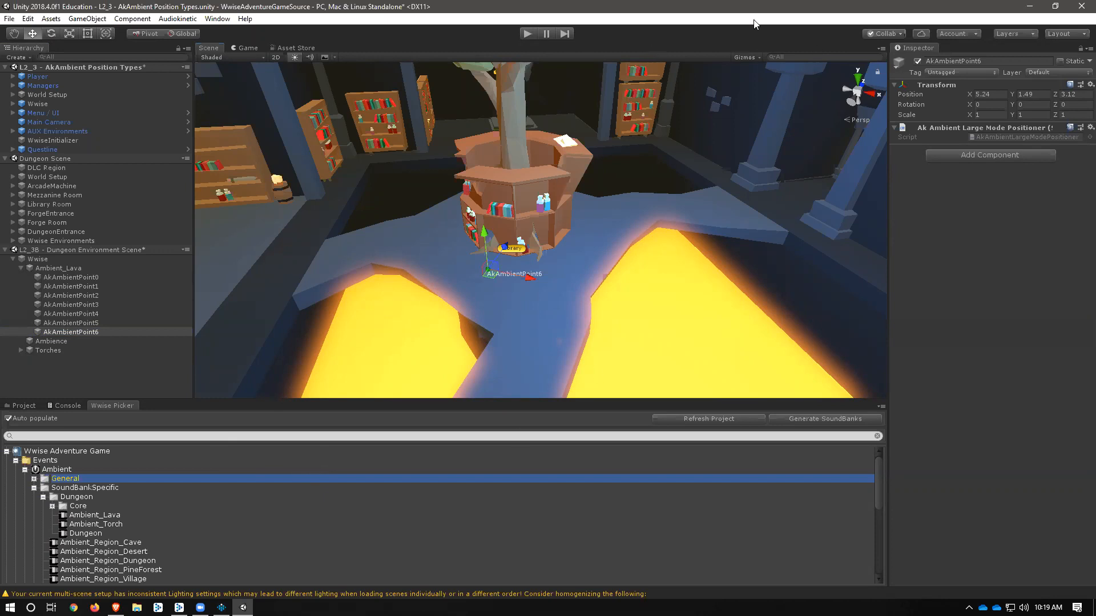
Step: Reload the AkAmbient Position Types scene from Lesson 2 of the Audiokinetic 301 certification
click(217, 18)
mouse_move(177, 18)
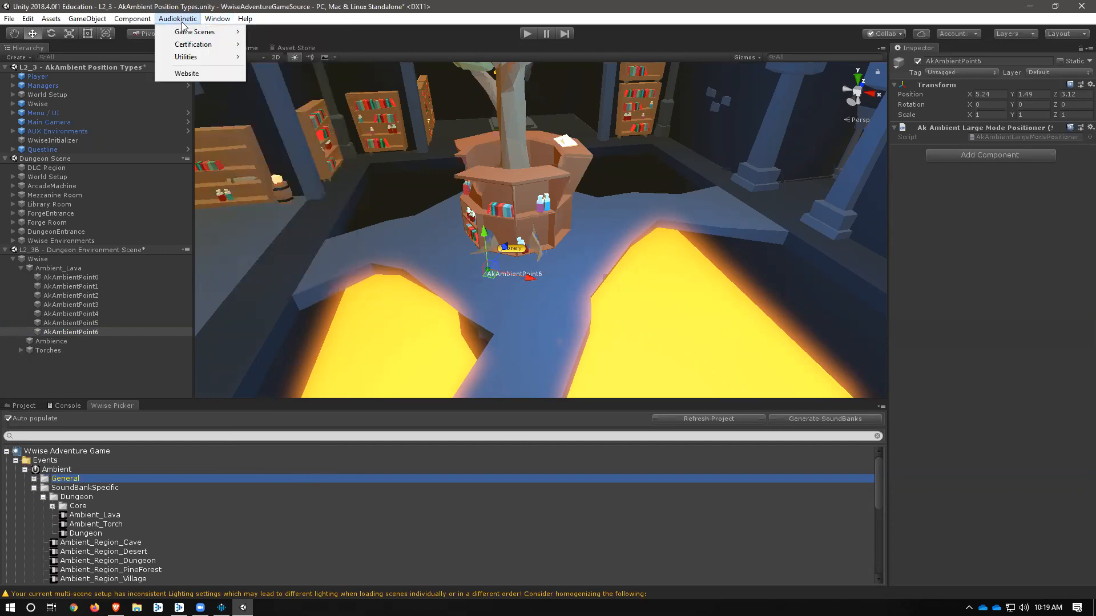
mouse_move(220, 46)
mouse_move(286, 48)
mouse_move(374, 58)
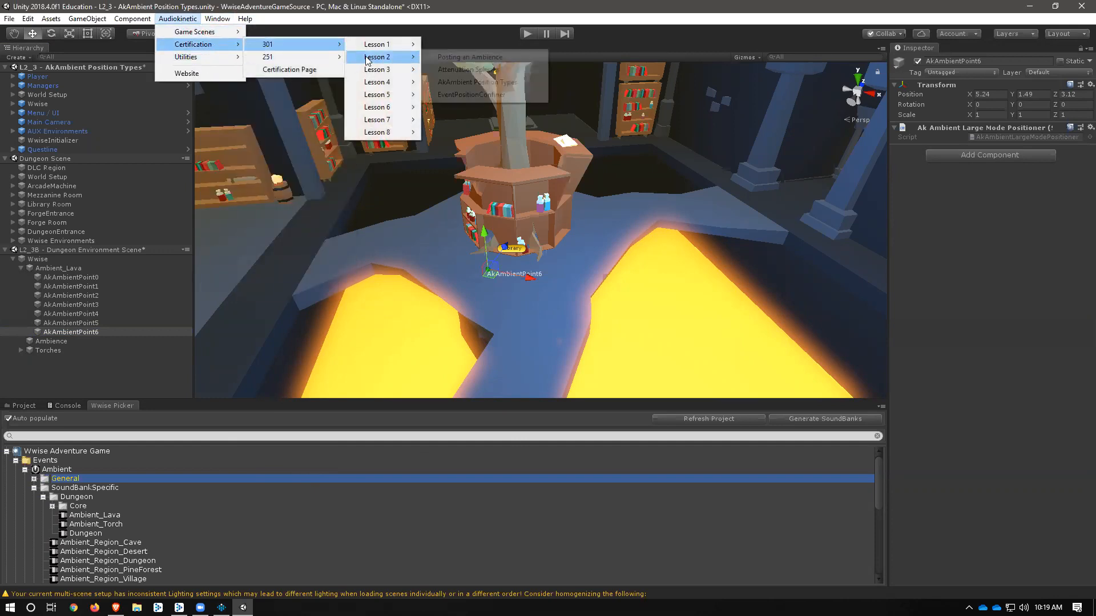
click(526, 84)
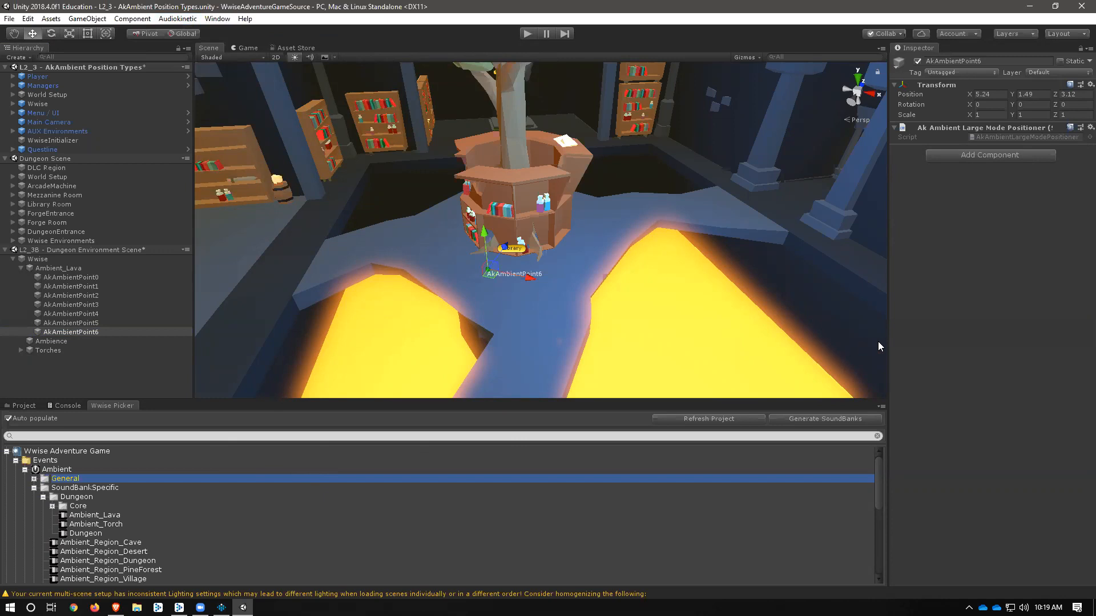
Step: Start play mode, teleport the character to the Library, and walk forward near the lava
scroll(561, 199, up, 3)
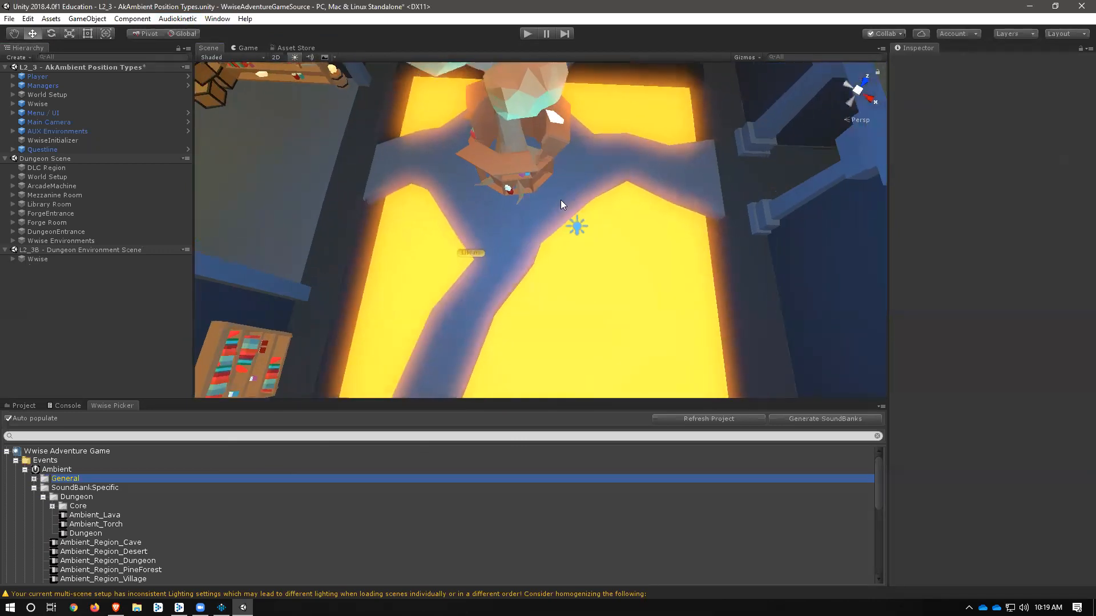
middle_drag(514, 175, 442, 234)
right_drag(441, 234, 592, 156)
middle_drag(592, 156, 595, 61)
scroll(593, 167, up, 2)
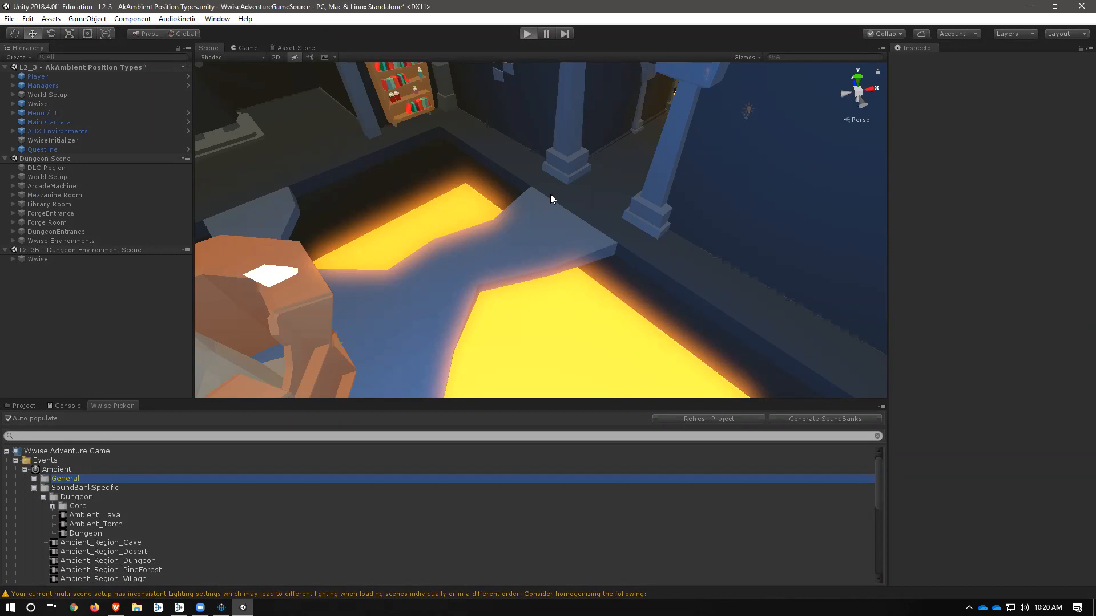
key(ctrl+p)
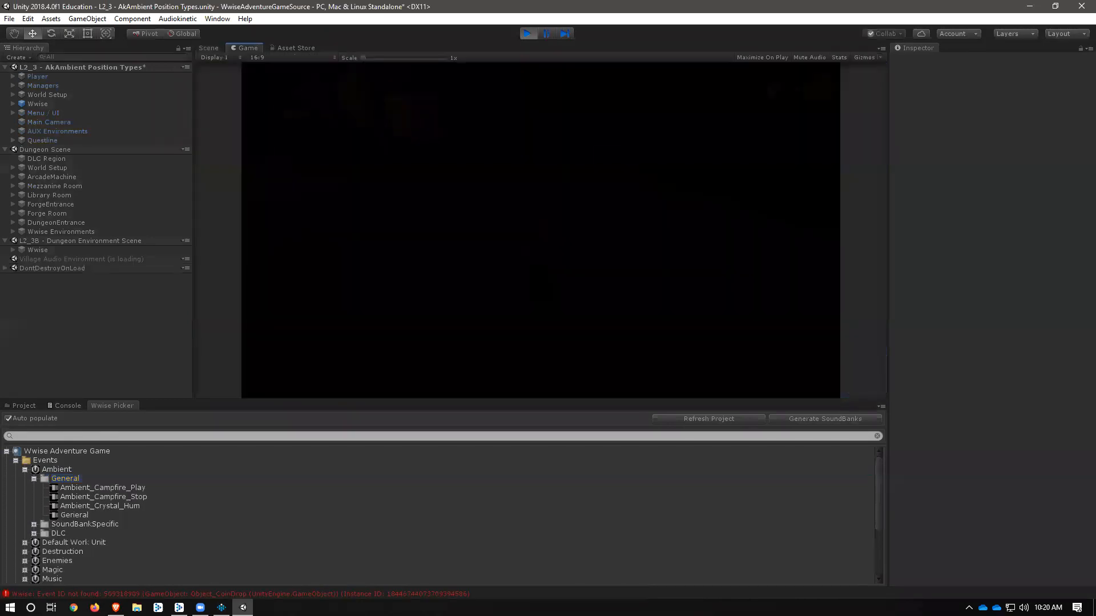
key(Escape)
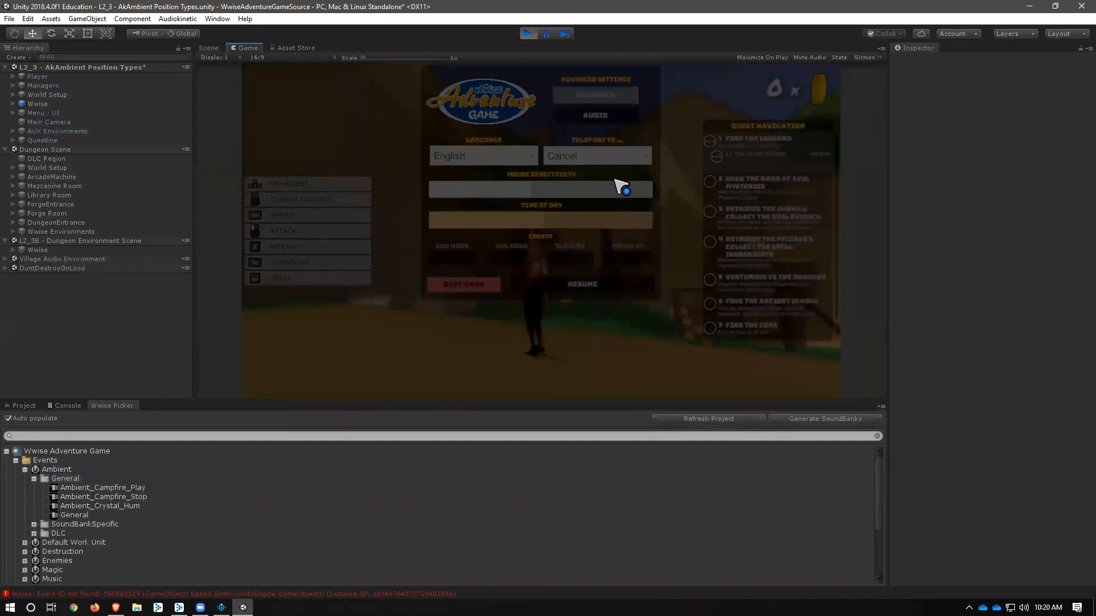
click(606, 160)
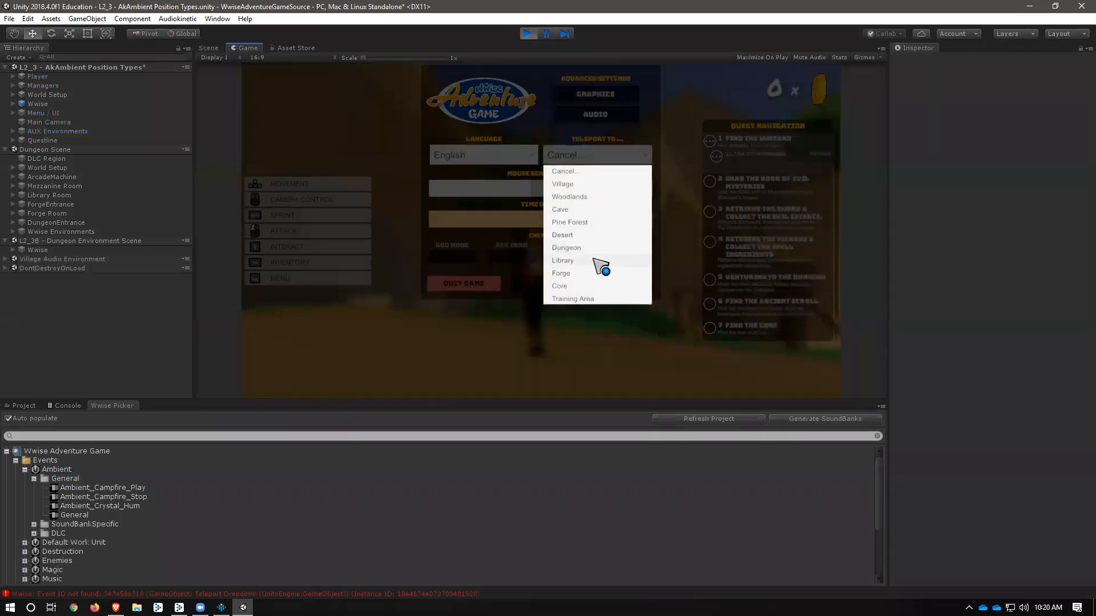
click(597, 259)
key(w)
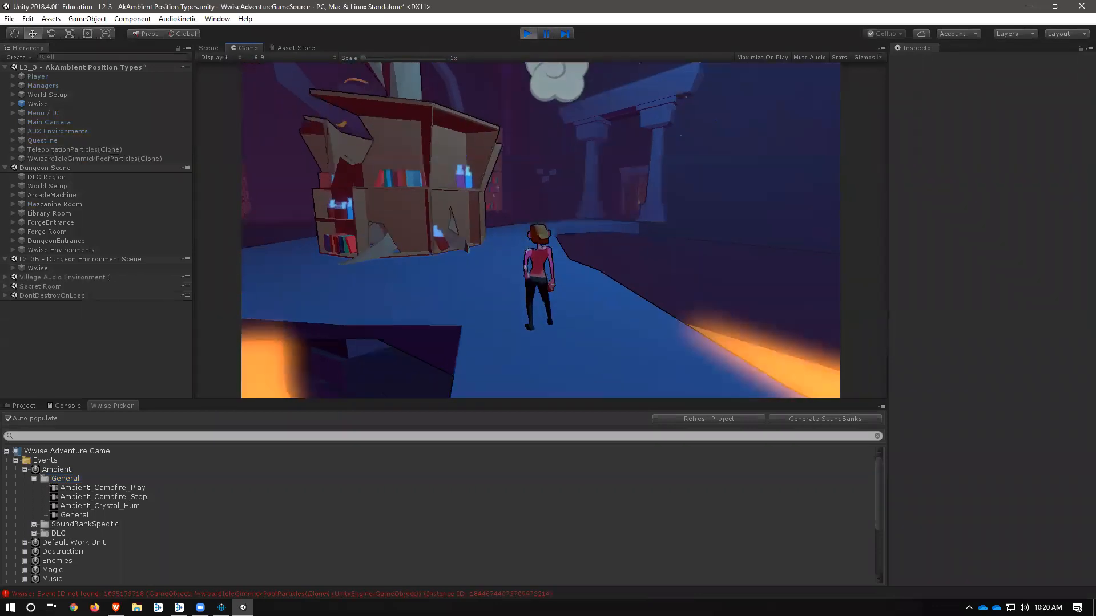
Step: Walk the character through the Library past the lava toward the torch-lit corridor, and stop play mode
key(w)
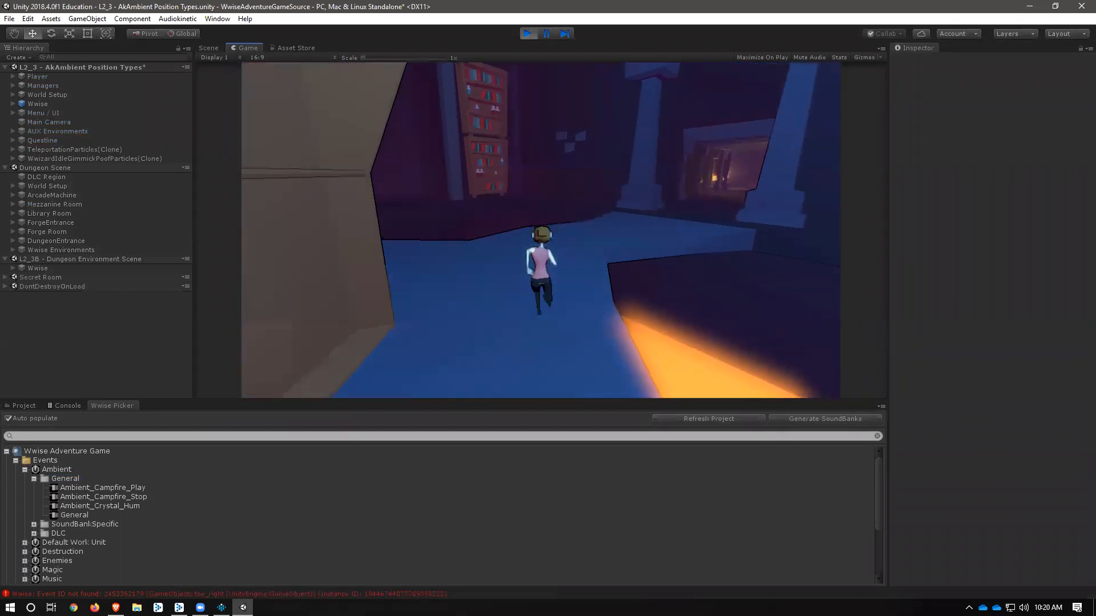
key(w)
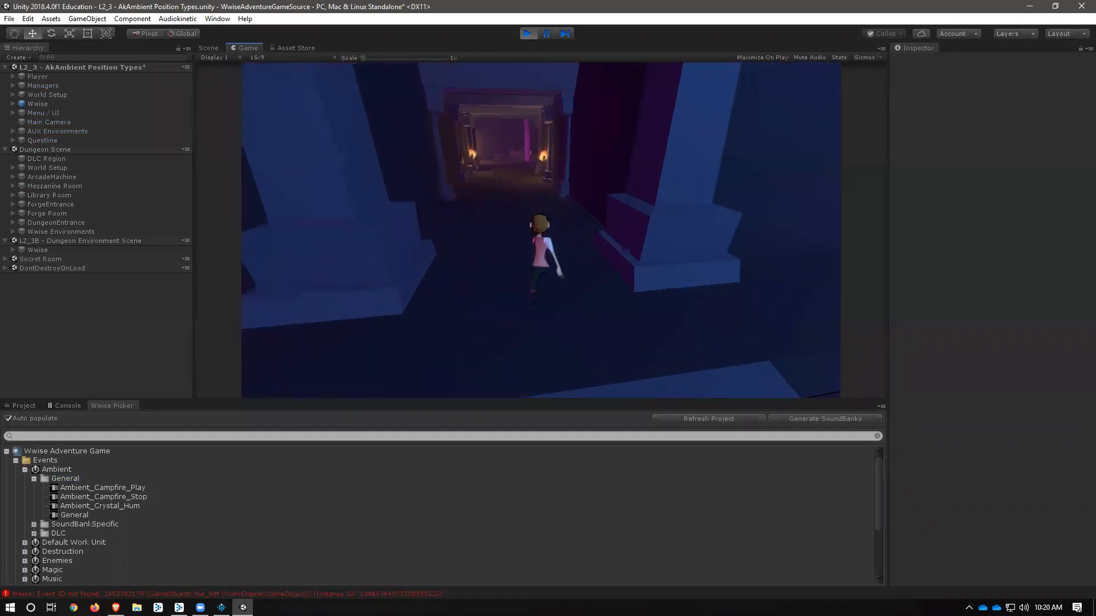
key(w)
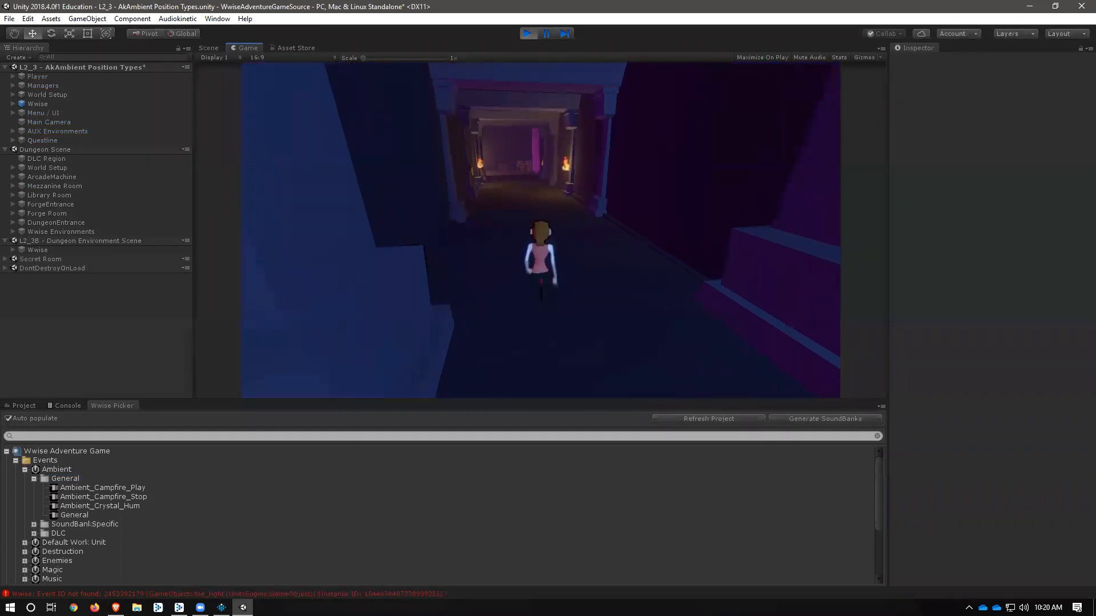
key(w)
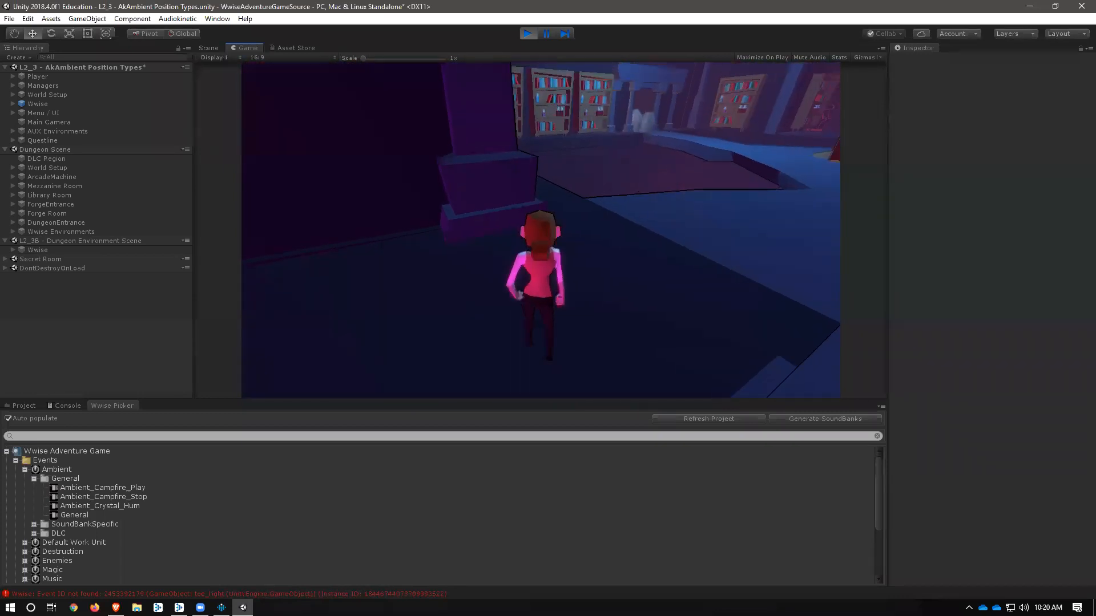
key(w)
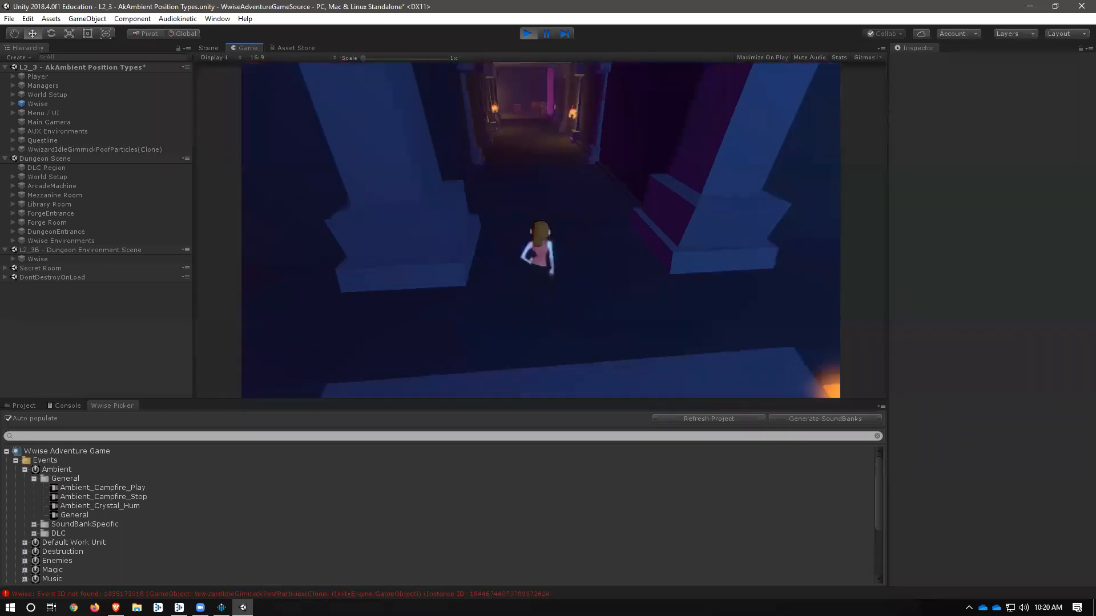
key(w)
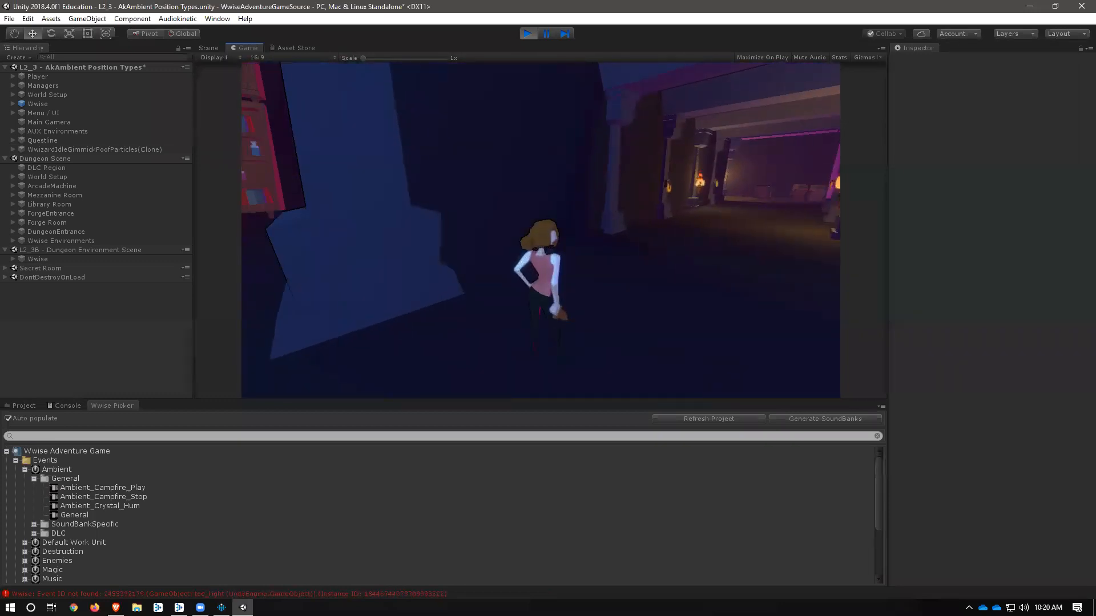
key(Escape)
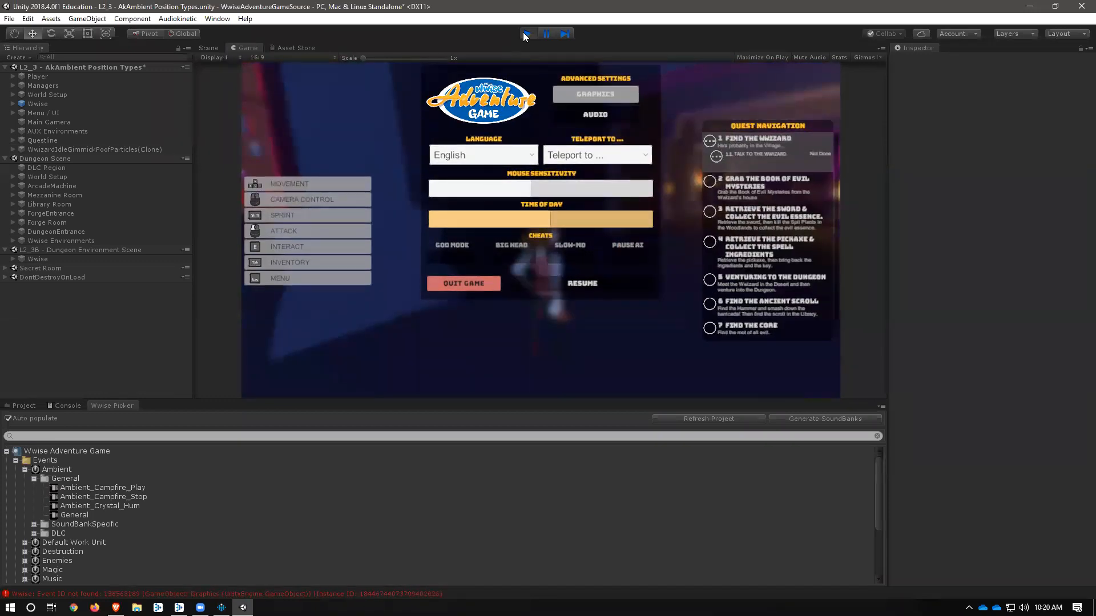
key(ctrl+p)
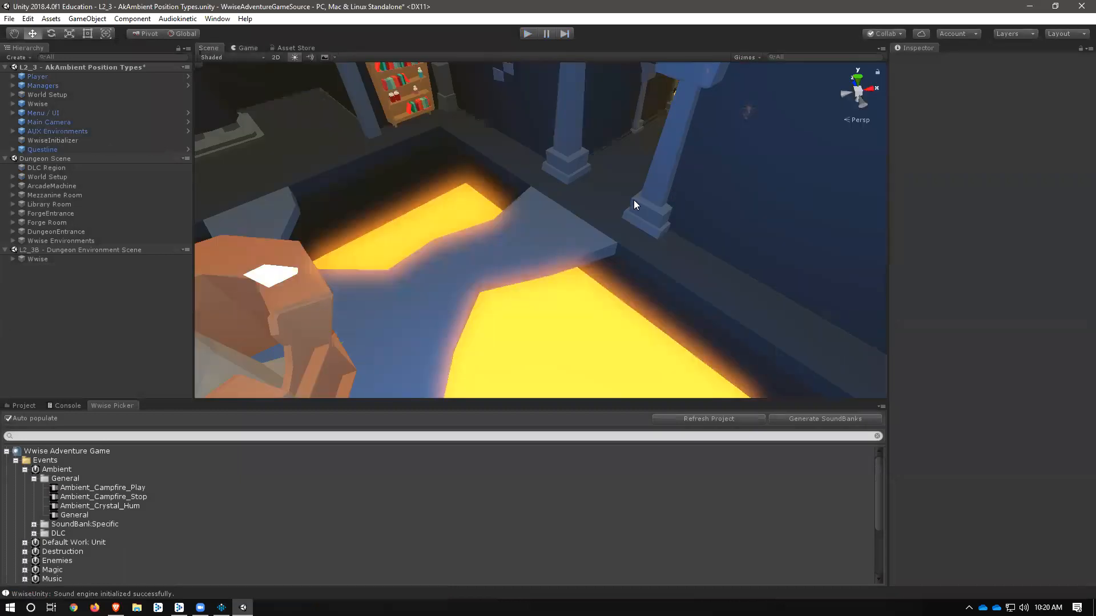
Step: Expand Wwise and its Torches group in the L2_3B Dungeon Environment Scene, and inspect several of the 301_Torch objects
mouse_move(584, 168)
middle_down()
mouse_move(699, 166)
mouse_move(647, 172)
mouse_move(555, 153)
mouse_move(587, 166)
middle_up()
right_drag(586, 166, 648, 127)
scroll(531, 195, up, 3)
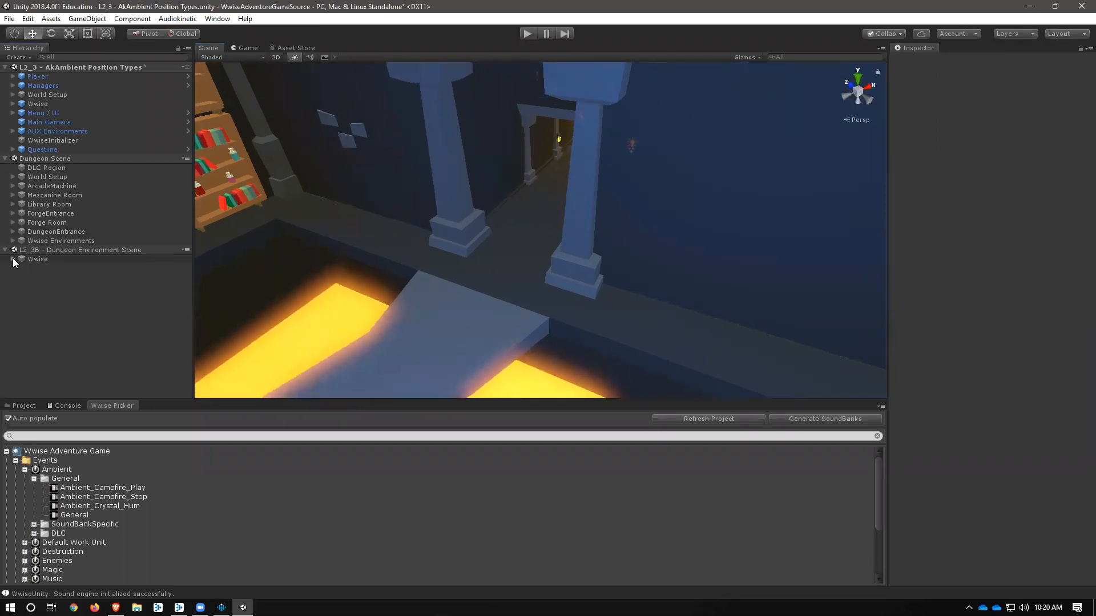
click(36, 287)
click(20, 287)
click(77, 295)
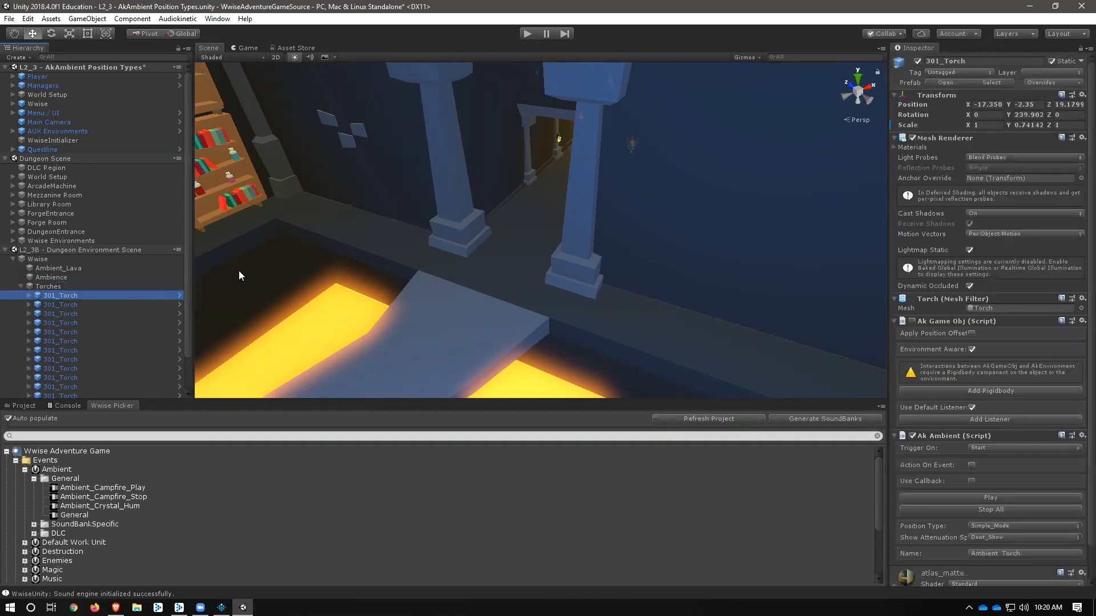
key(f)
click(63, 322)
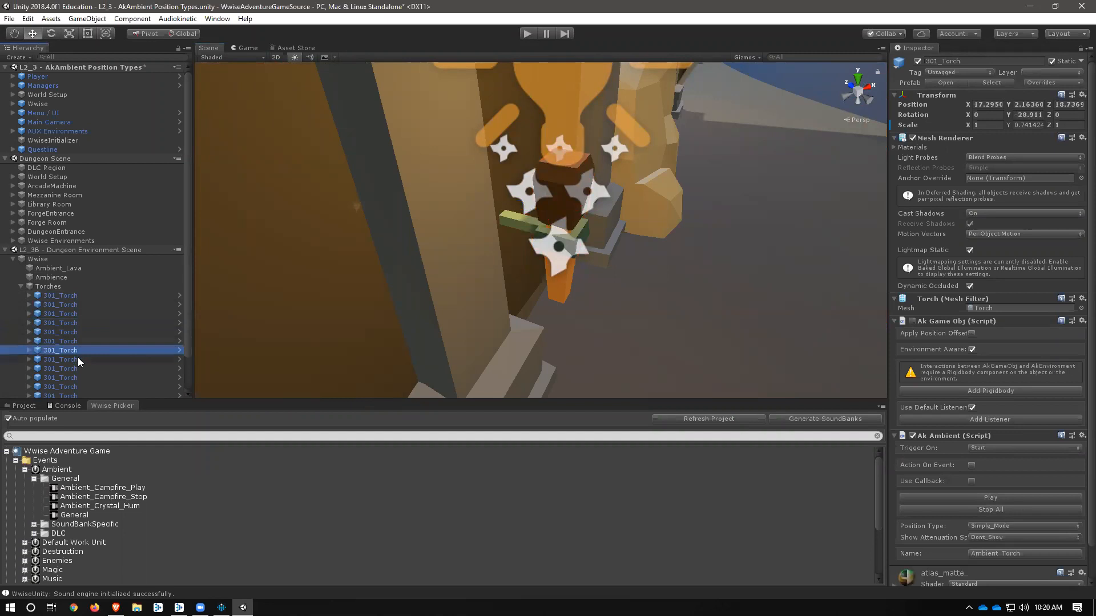
scroll(78, 357, down, 2)
click(85, 376)
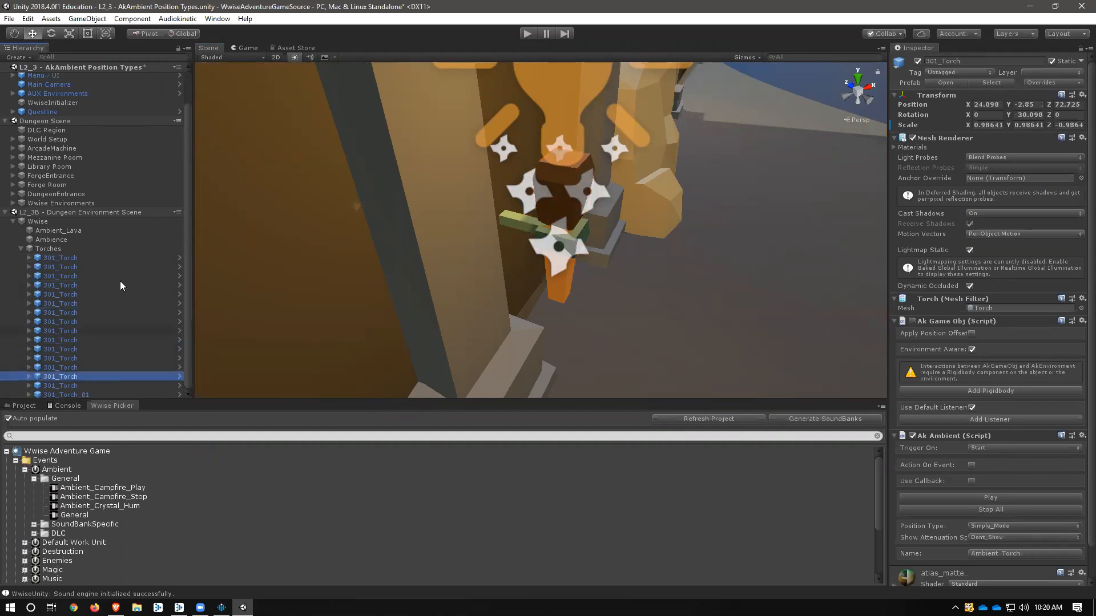
scroll(280, 276, up, 3)
scroll(287, 276, down, 5)
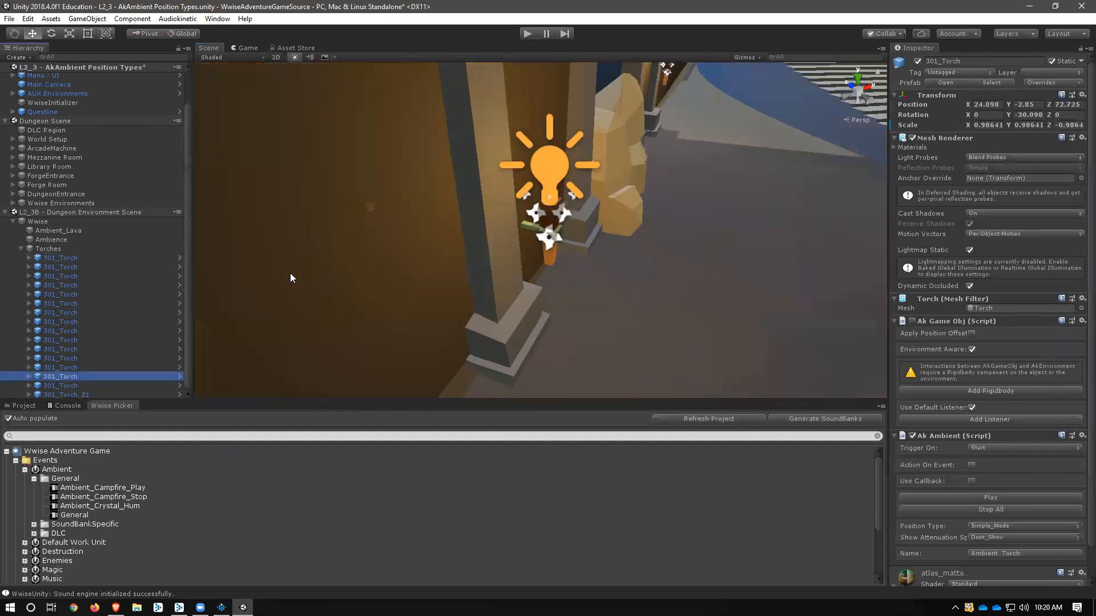
Step: Select the nearest 301_Torch on the left wall of the corridor beyond the Library in the scene
scroll(290, 274, down, 5)
middle_drag(378, 173, 569, 201)
scroll(582, 121, up, 1)
middle_drag(559, 133, 595, 184)
scroll(595, 183, up, 1)
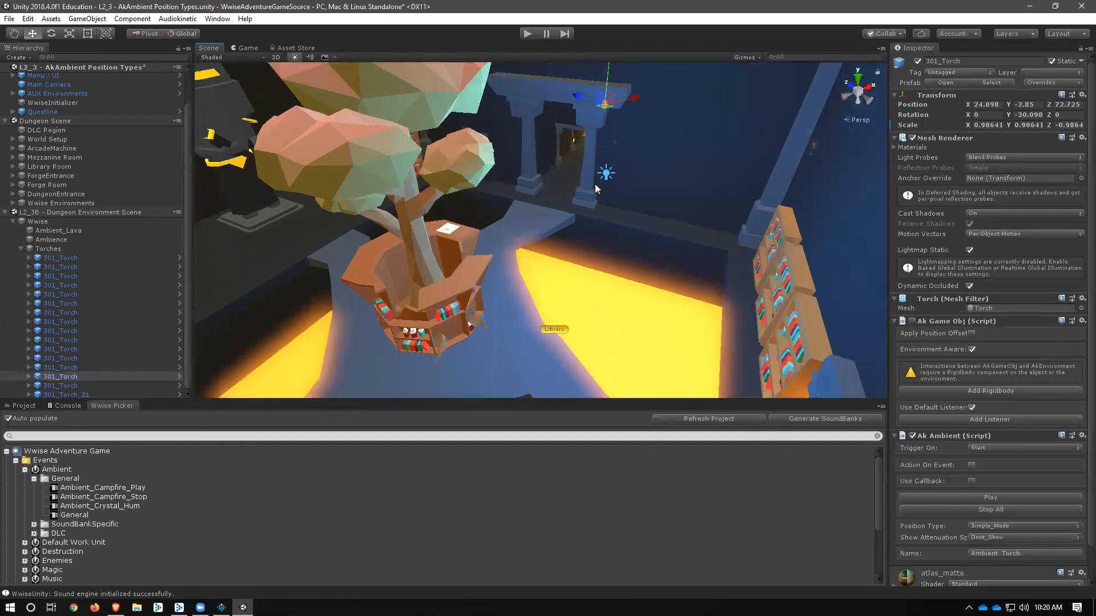
scroll(594, 183, up, 2)
right_drag(575, 132, 630, 80)
key(w)
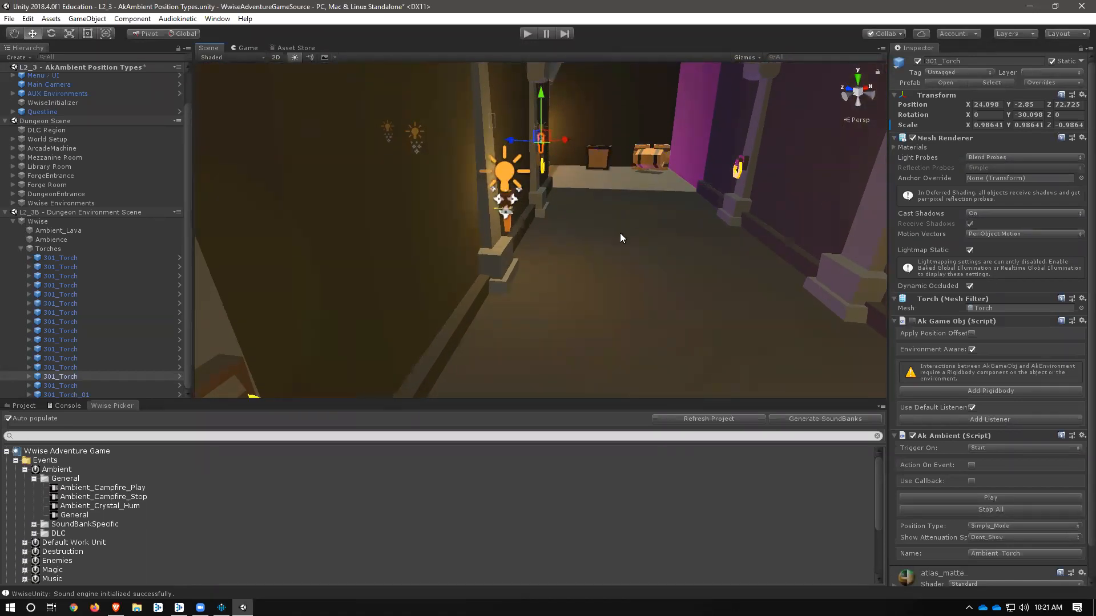
click(513, 224)
click(505, 219)
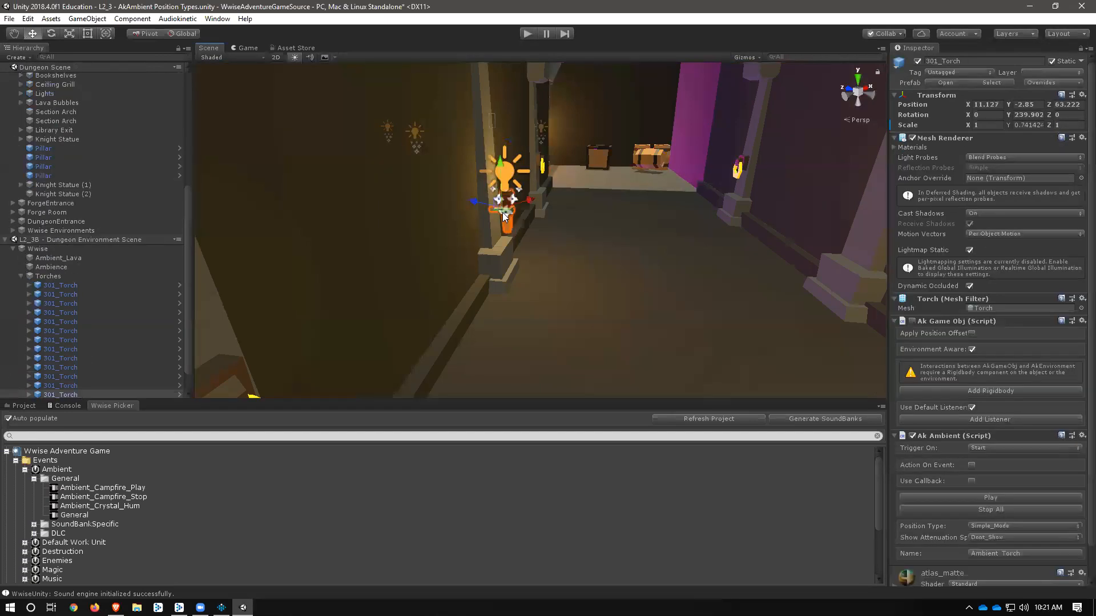
Step: Set Show Attenuation Sphere to Current_Event_Only on the selected corridor torch's AkAmbient component, and examine its range around the corridor
scroll(993, 417, down, 2)
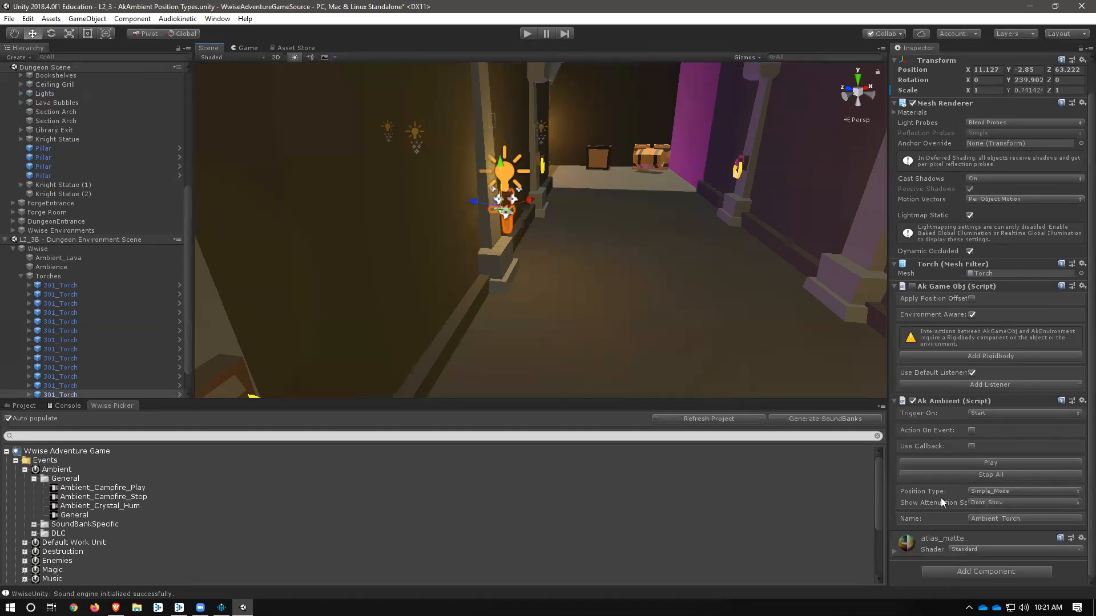
click(997, 502)
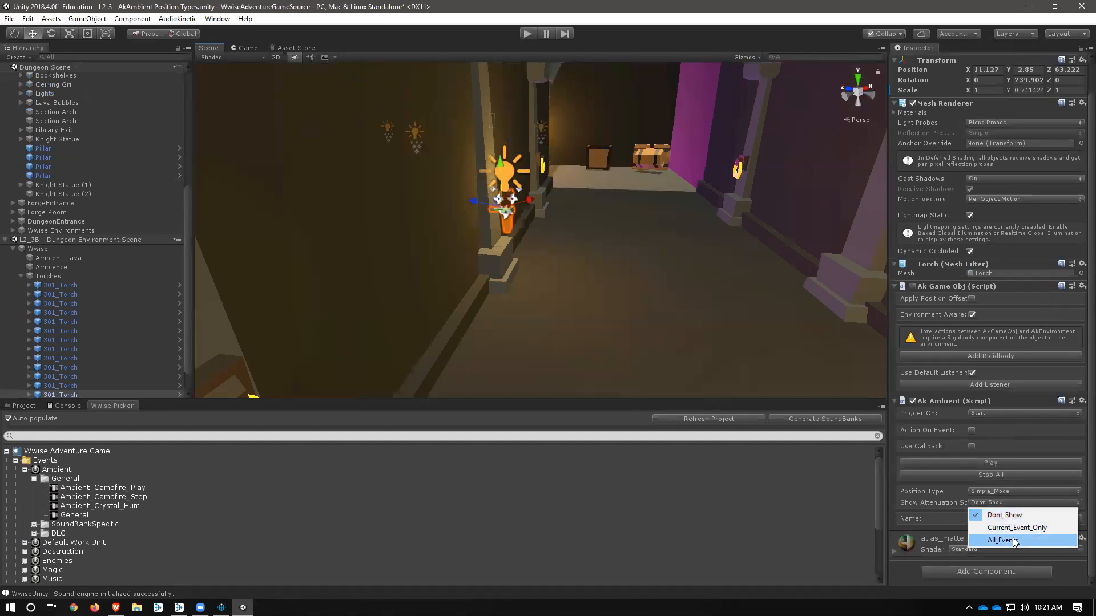
click(1015, 526)
scroll(574, 306, down, 8)
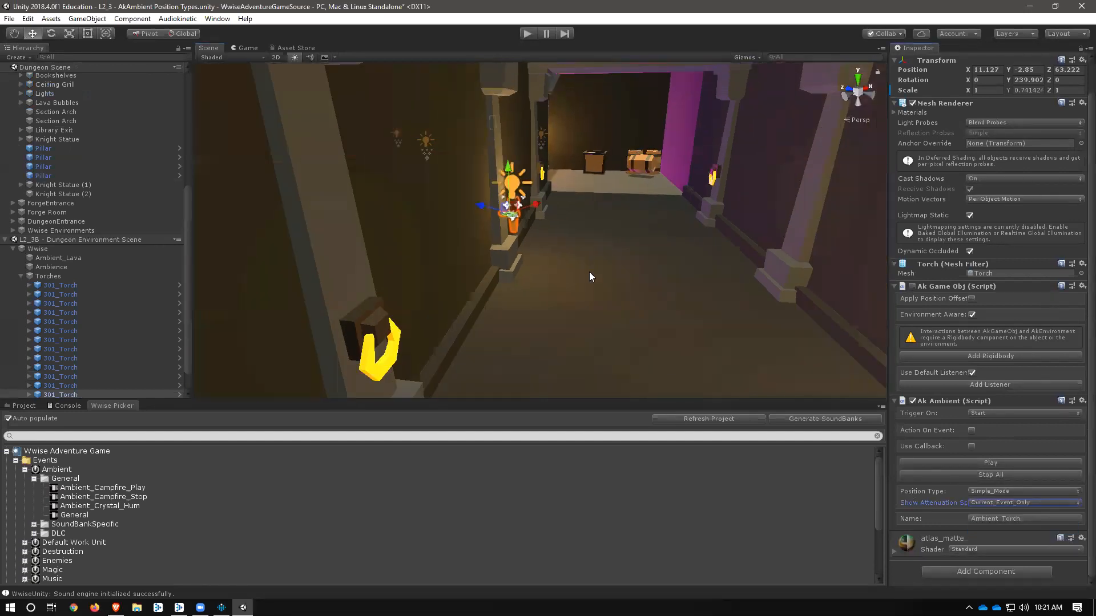
scroll(589, 285, down, 8)
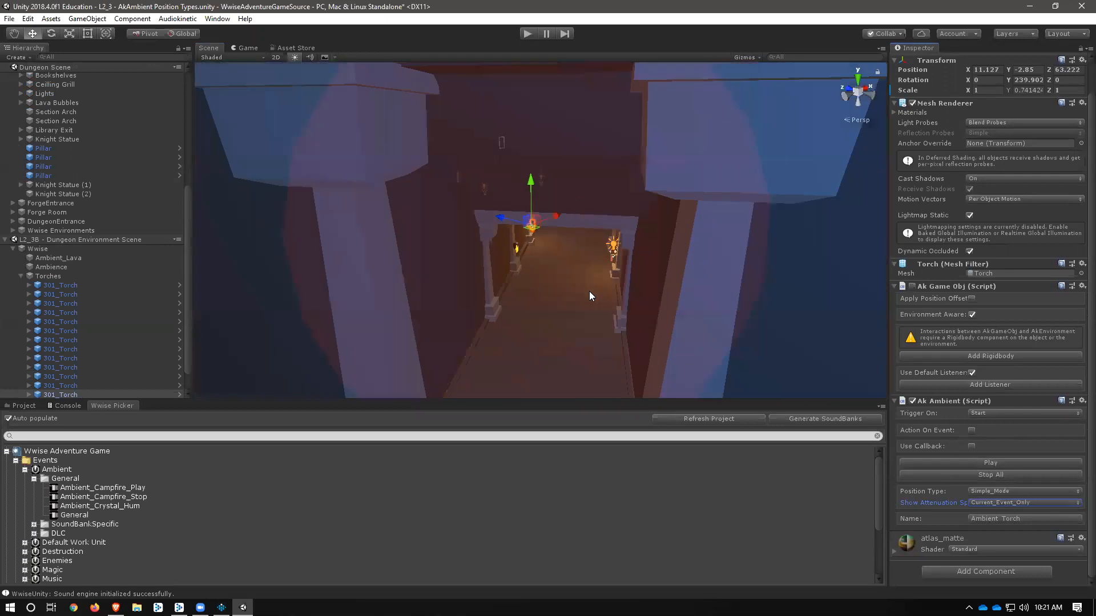
scroll(521, 274, up, 10)
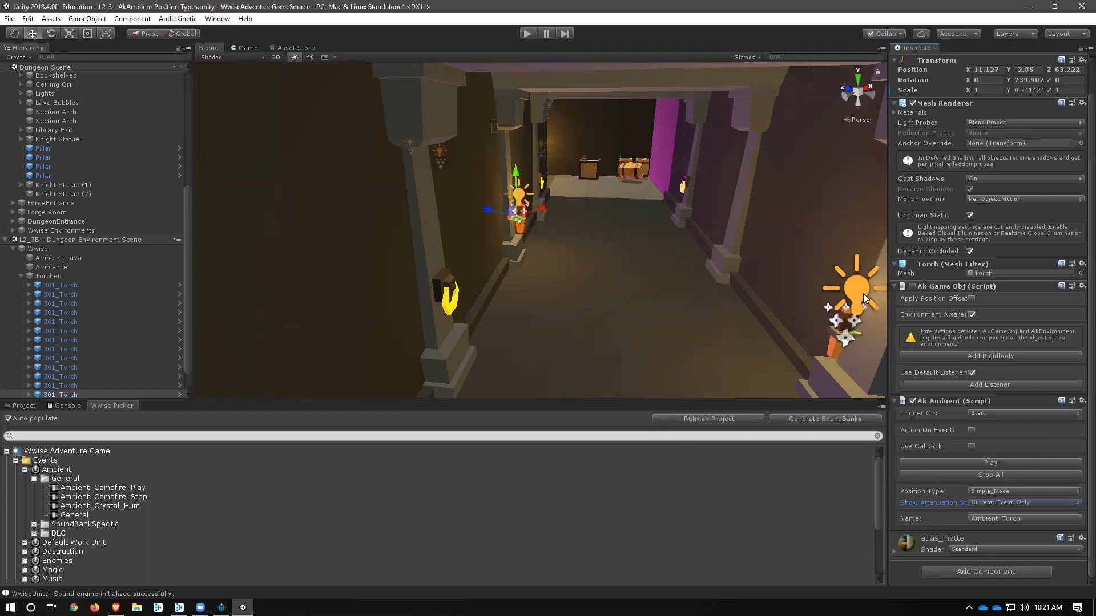
click(829, 354)
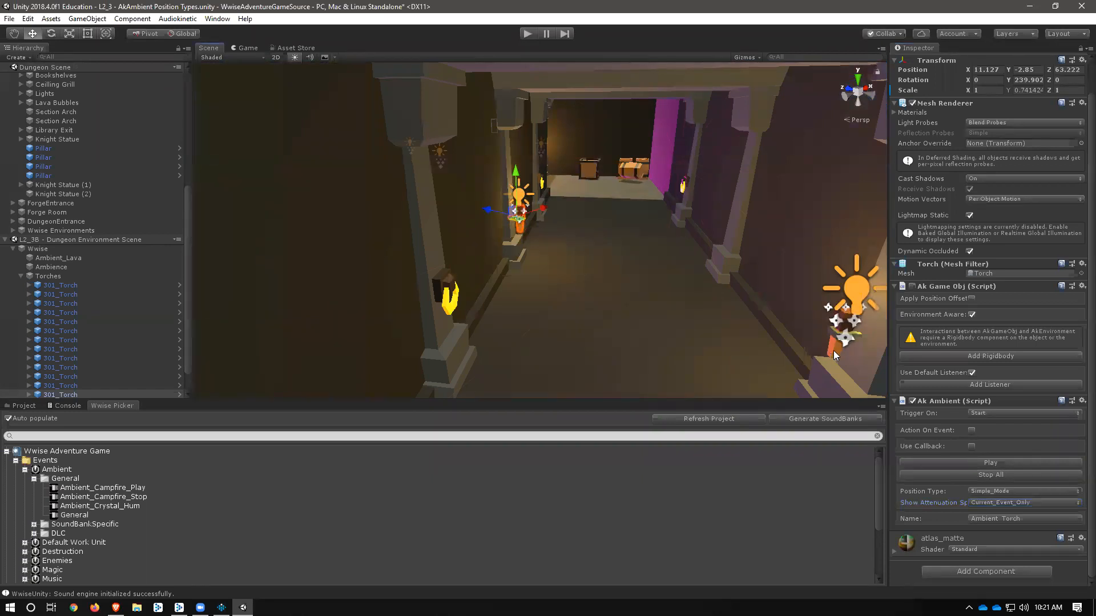
click(520, 232)
scroll(56, 310, down, 1)
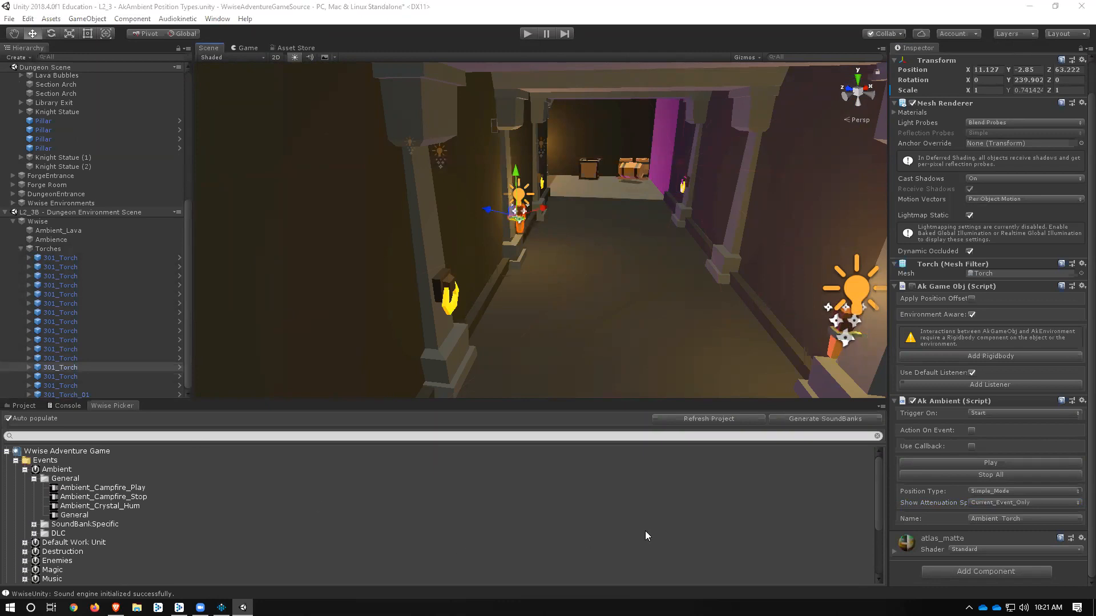
Step: Browse the project assets to the Cert-301 folder in Scenes, Game Scenes, Certificate Scenes
click(23, 406)
click(283, 426)
click(229, 425)
click(195, 425)
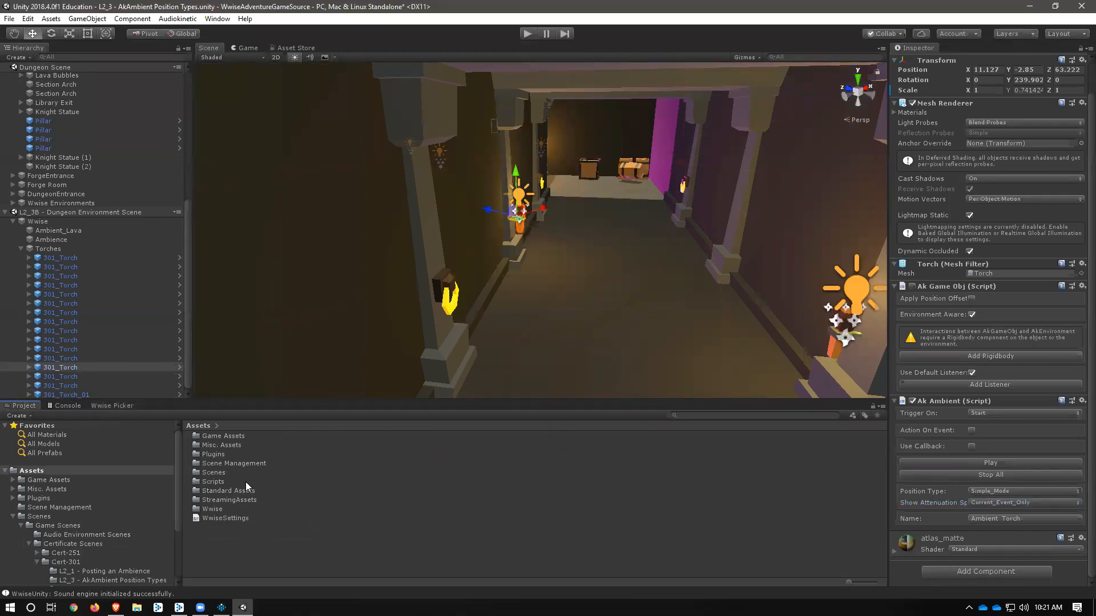
double_click(215, 468)
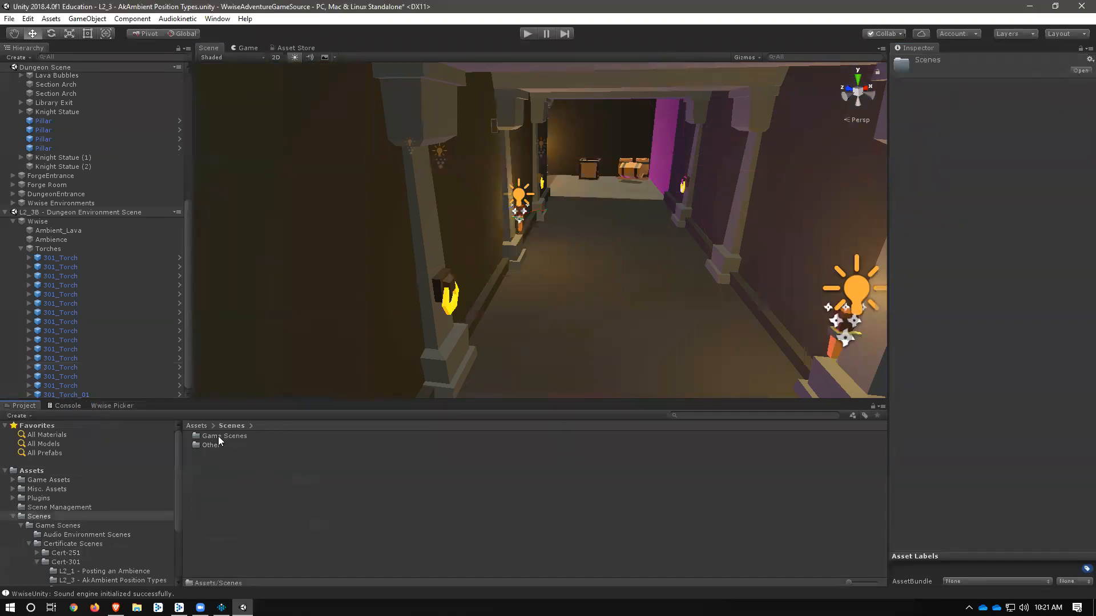
double_click(218, 436)
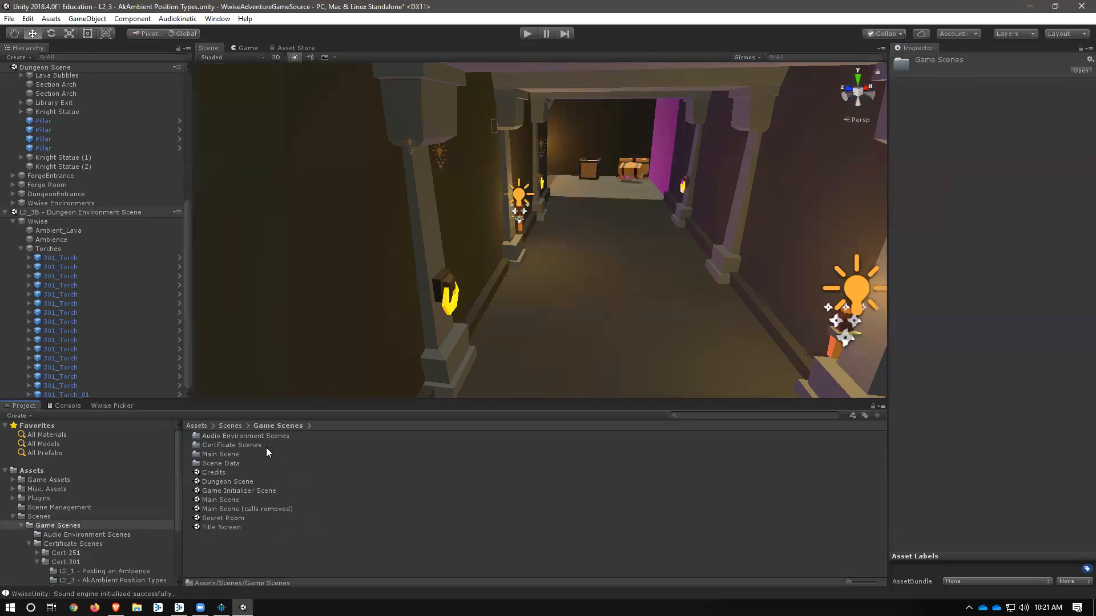
double_click(247, 445)
click(230, 444)
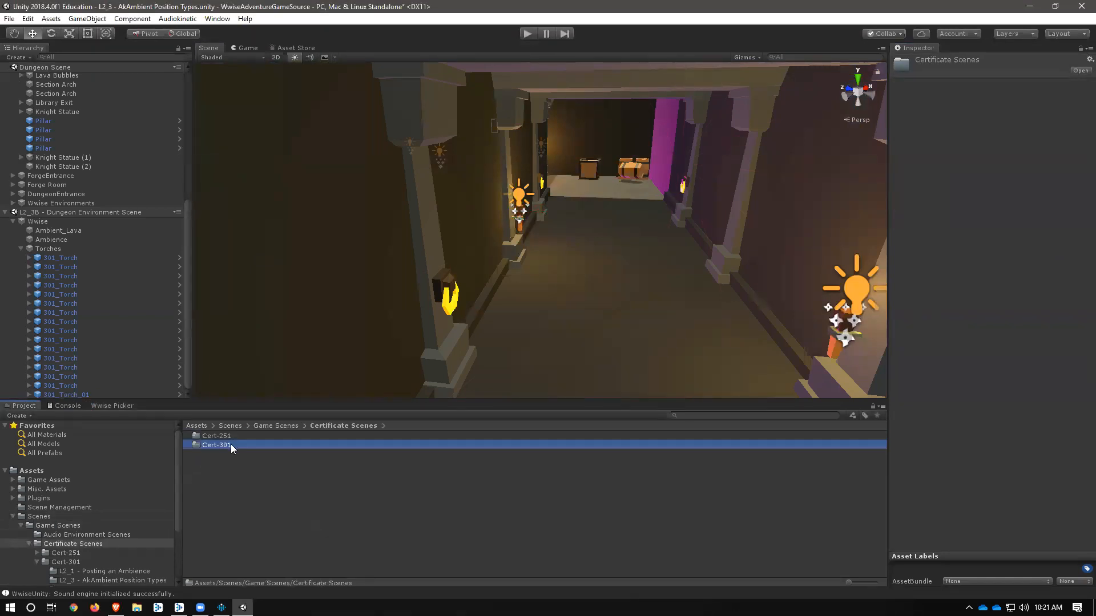
double_click(230, 445)
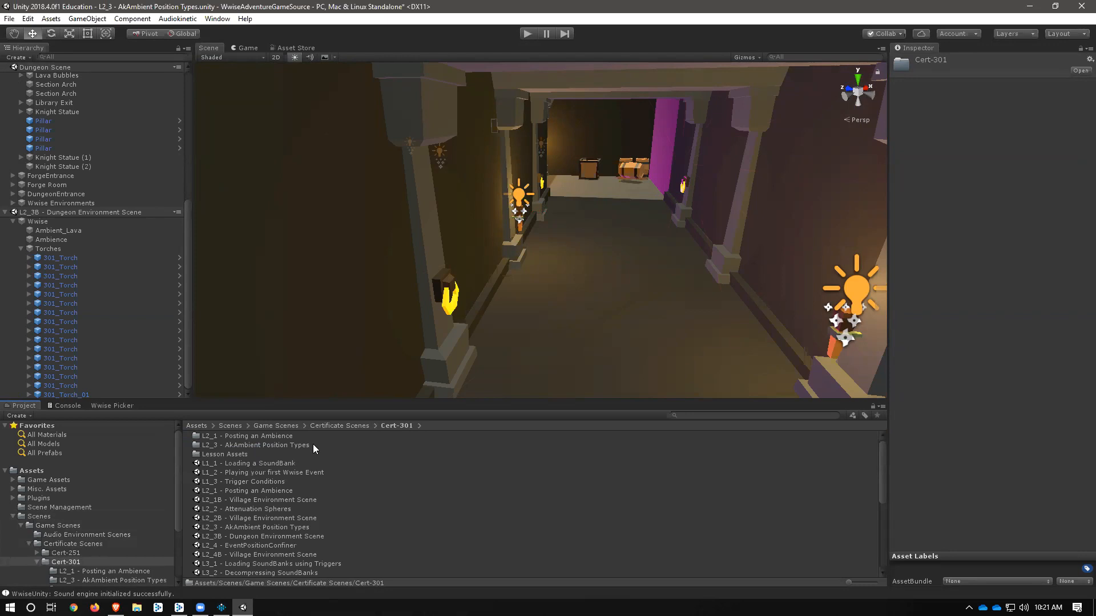
Step: Search the project assets for "301" and select the 301_Torch prefab
click(69, 343)
click(687, 415)
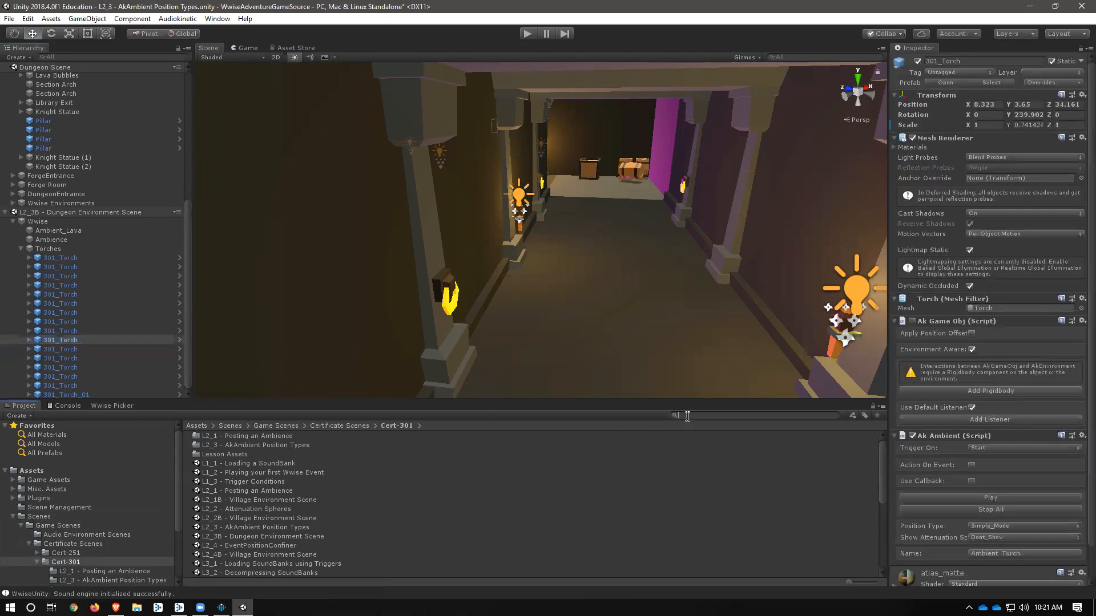
text(301)
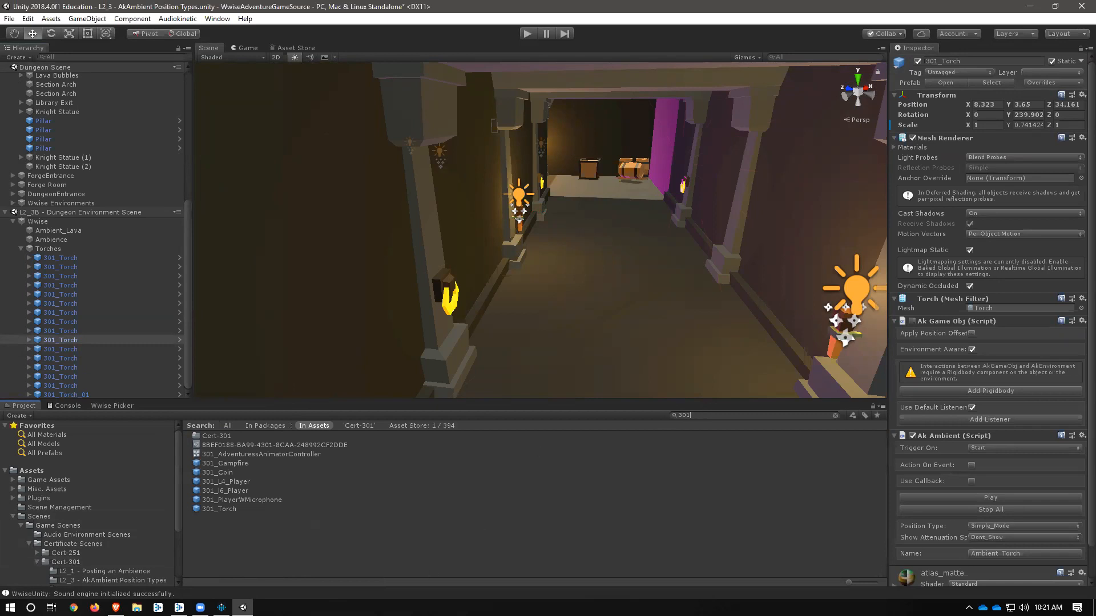
click(237, 523)
click(221, 508)
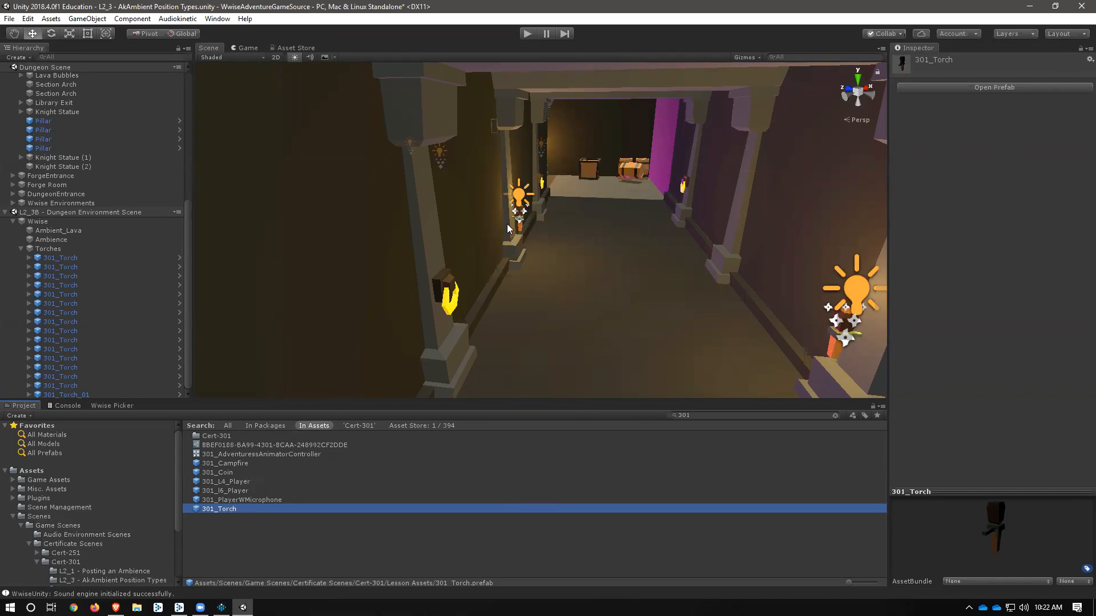
Step: Test-play the Ambient_Torch event on the first 301_Torch under Torches, and select 301_Torch_01 to inspect its AkAmbient settings
click(131, 303)
click(103, 257)
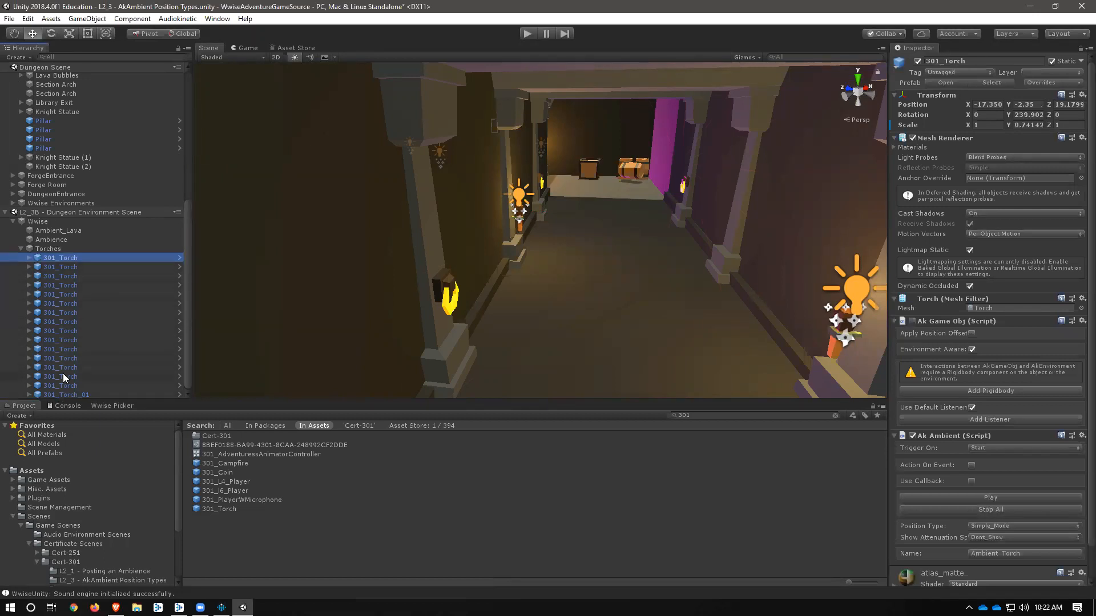
scroll(969, 493, down, 3)
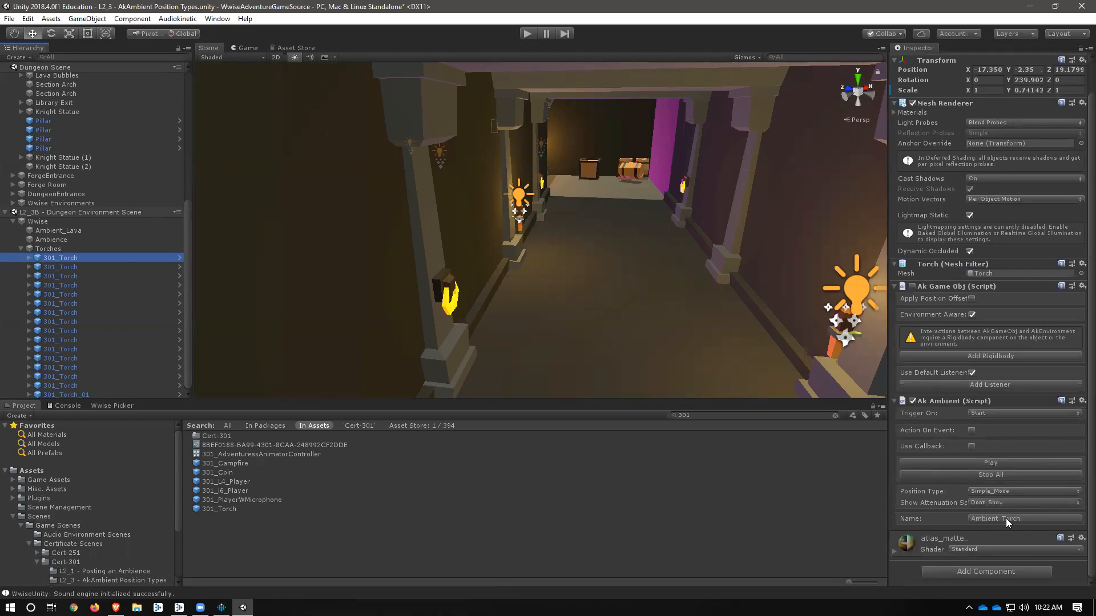
click(991, 462)
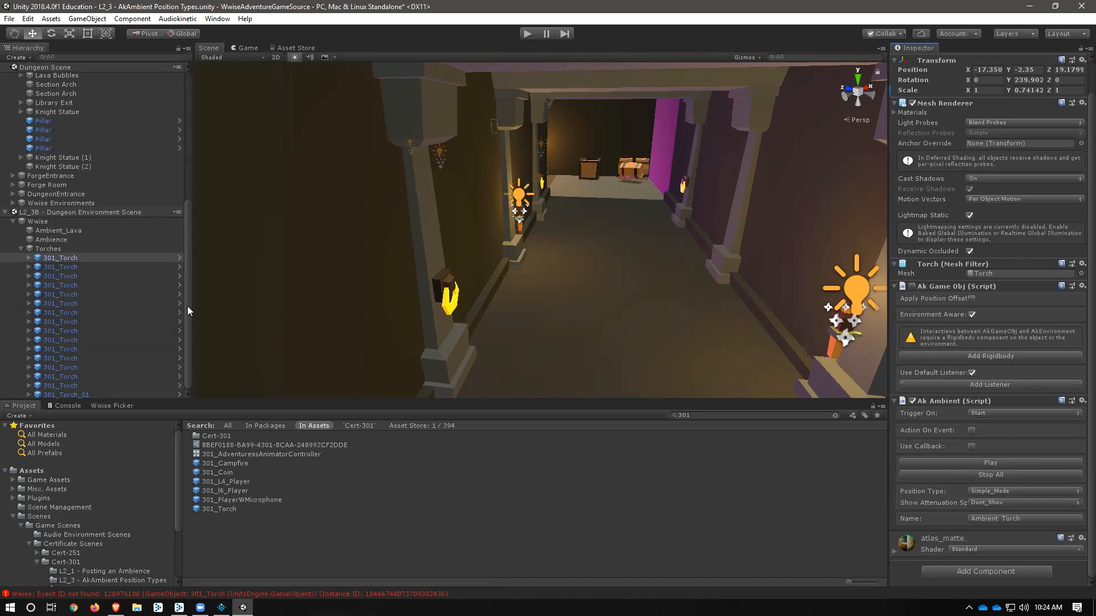
click(77, 395)
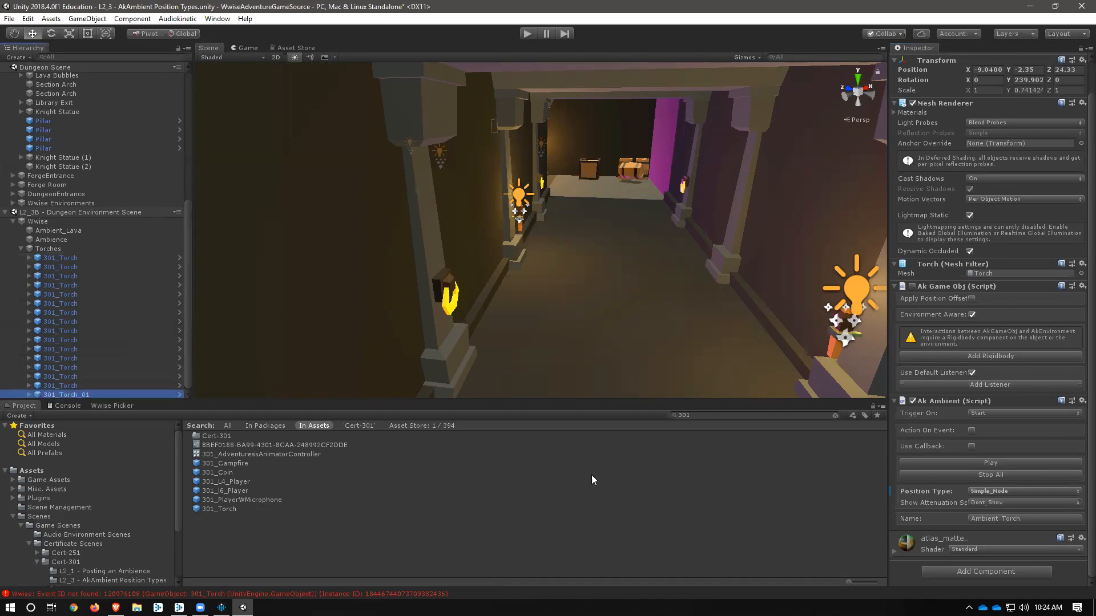
Step: Set the AkAmbient Position Type of 301_Torch_01 to Multi Position_Mode and apply the modified component to the 301_Torch prefab
click(706, 410)
click(79, 394)
scroll(992, 424, up, 3)
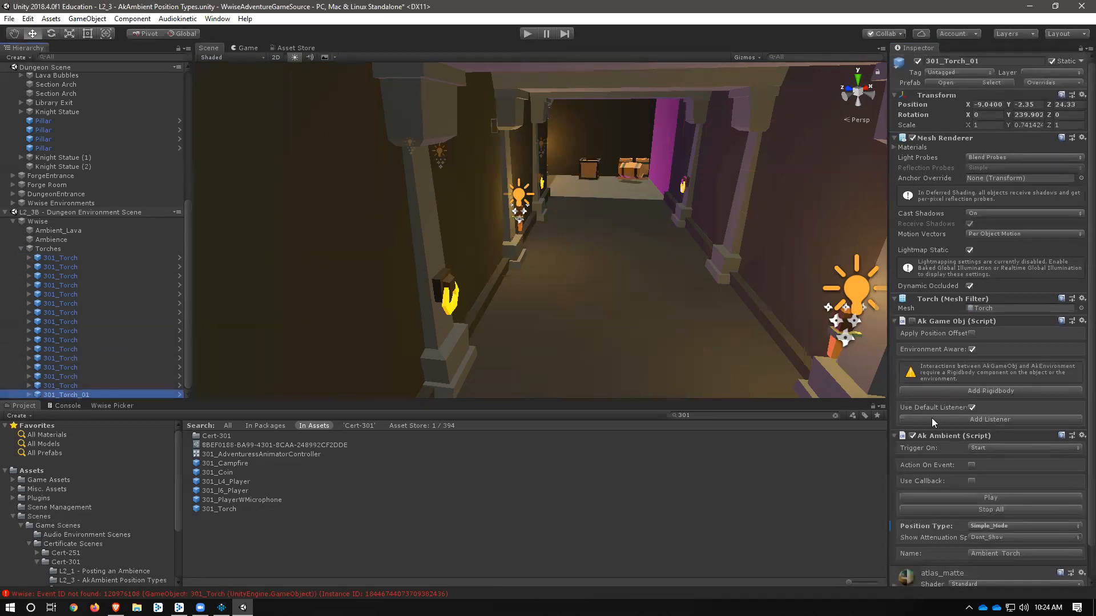
click(994, 525)
click(1034, 566)
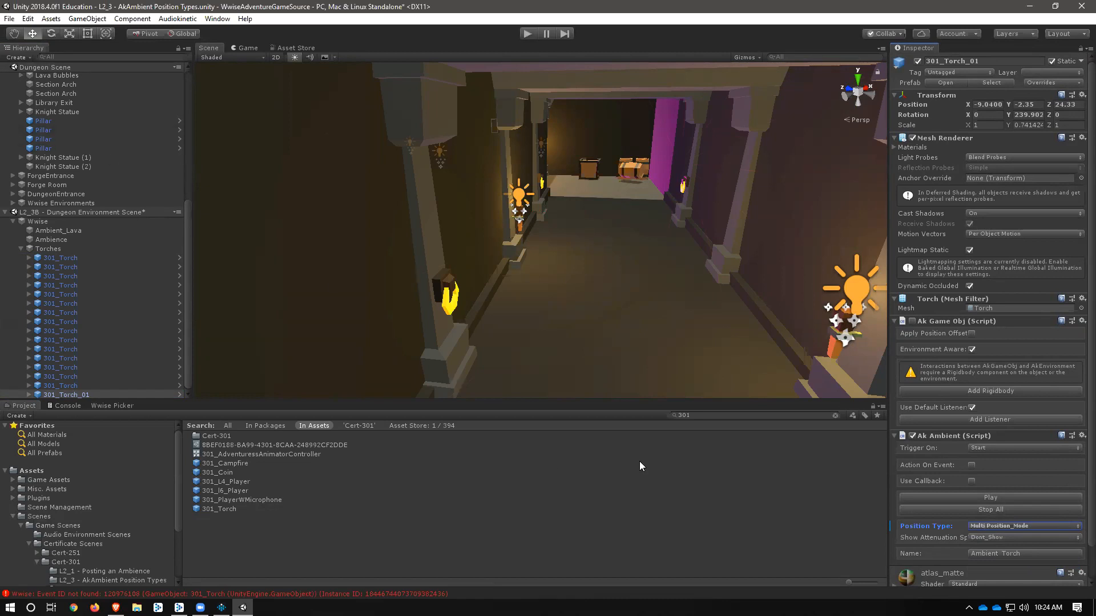
click(1081, 435)
mouse_move(1046, 461)
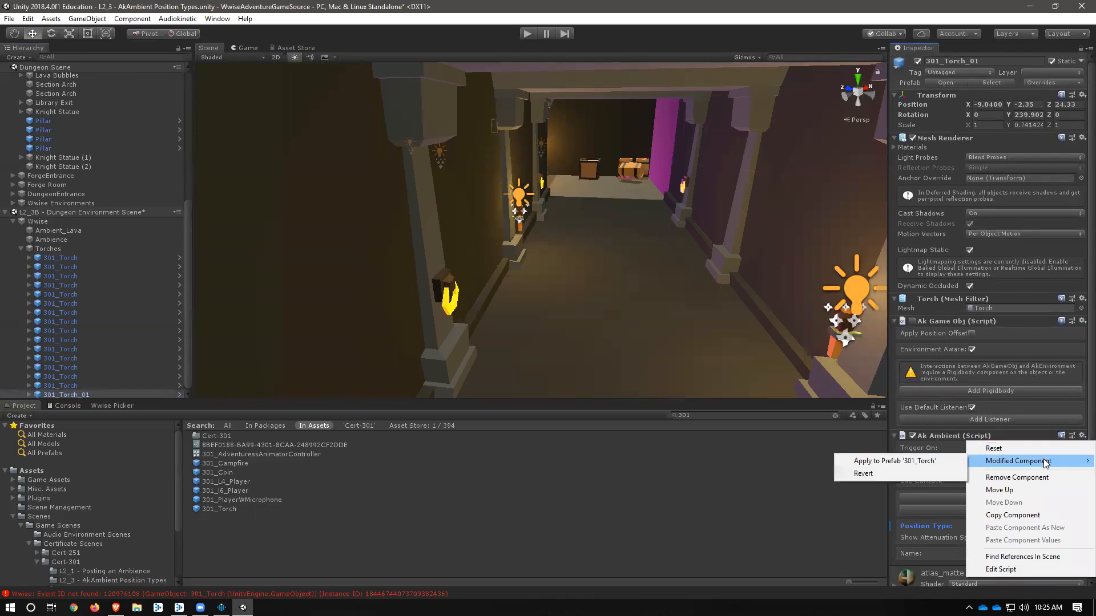
click(925, 460)
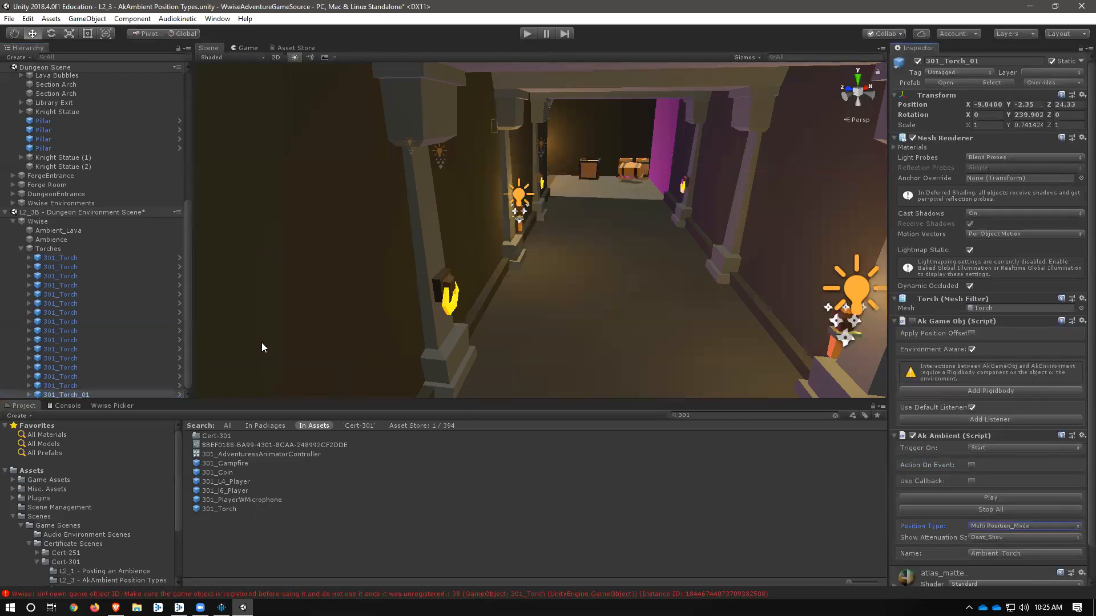
Step: Check the Position Type on several 301_Torch instances under Torches and the AkAmbient component options on 301_Torch_01
click(91, 331)
click(65, 340)
click(59, 358)
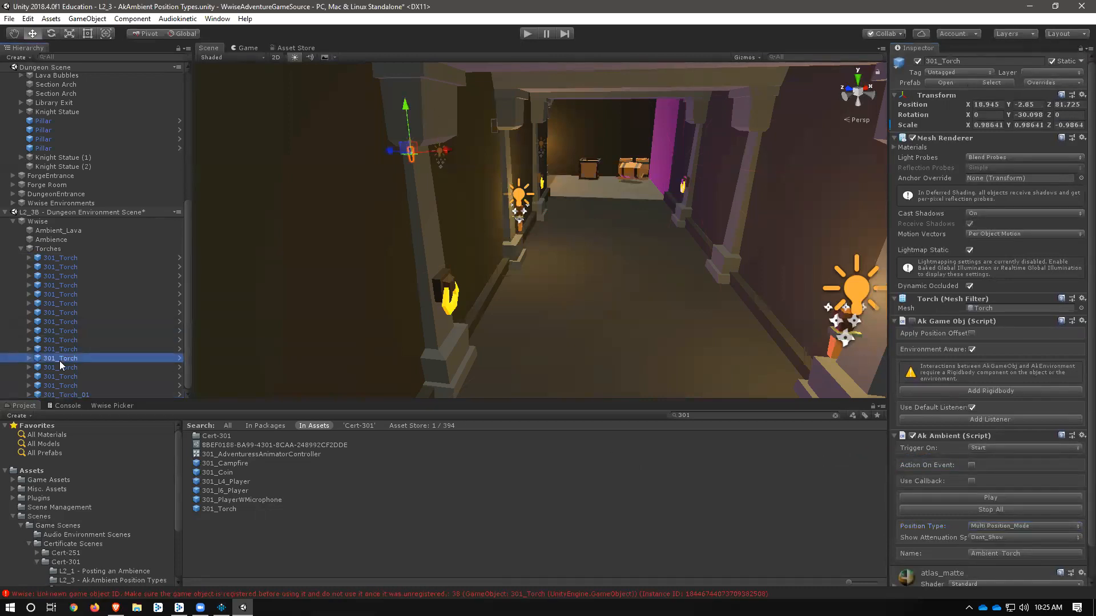
click(54, 374)
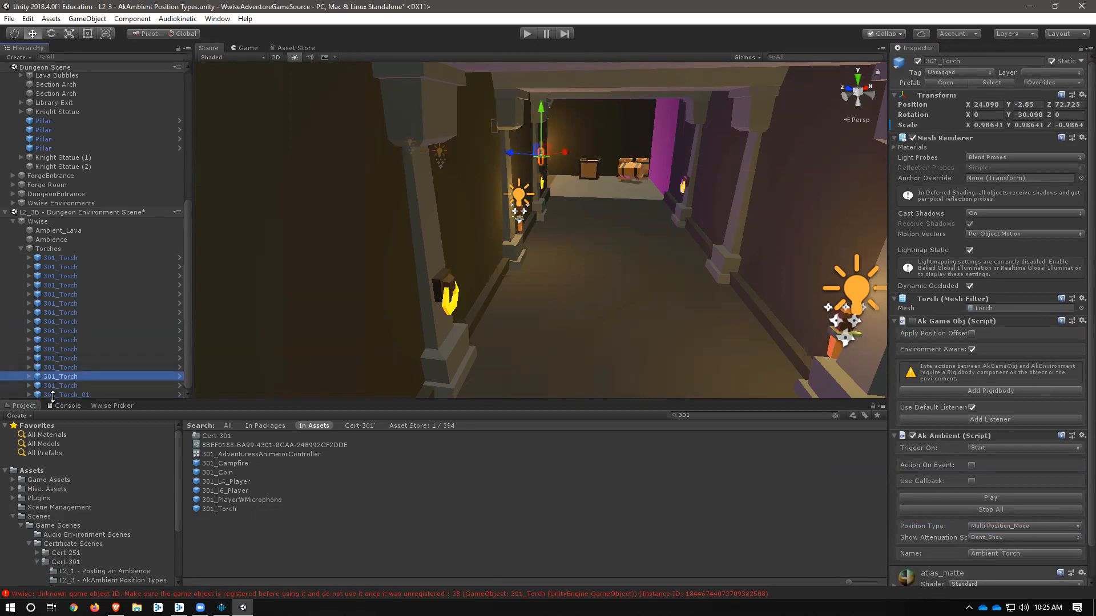
click(88, 394)
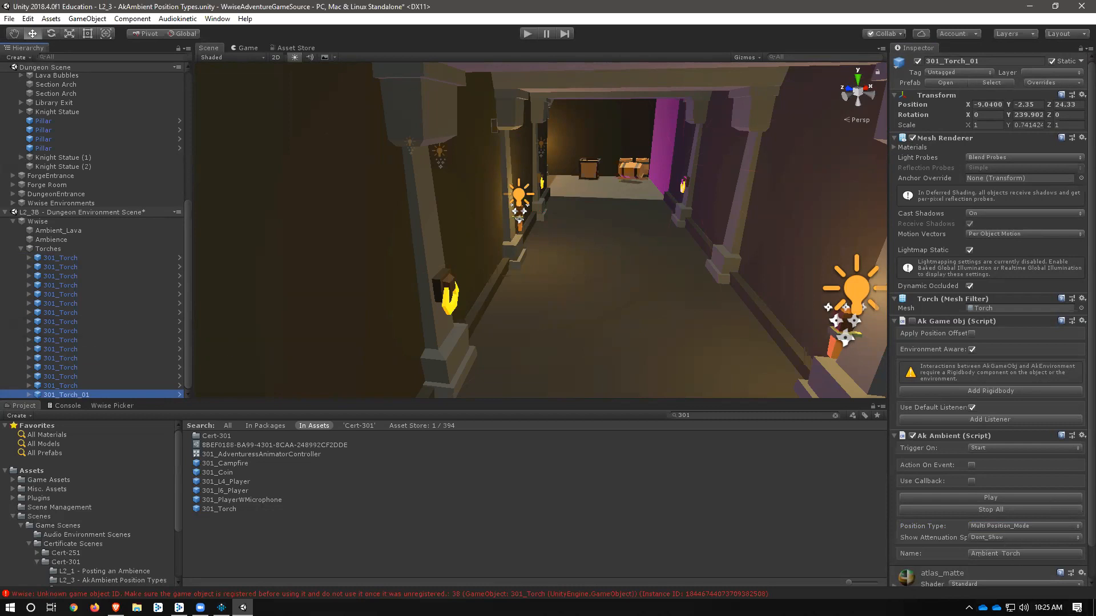
click(1081, 436)
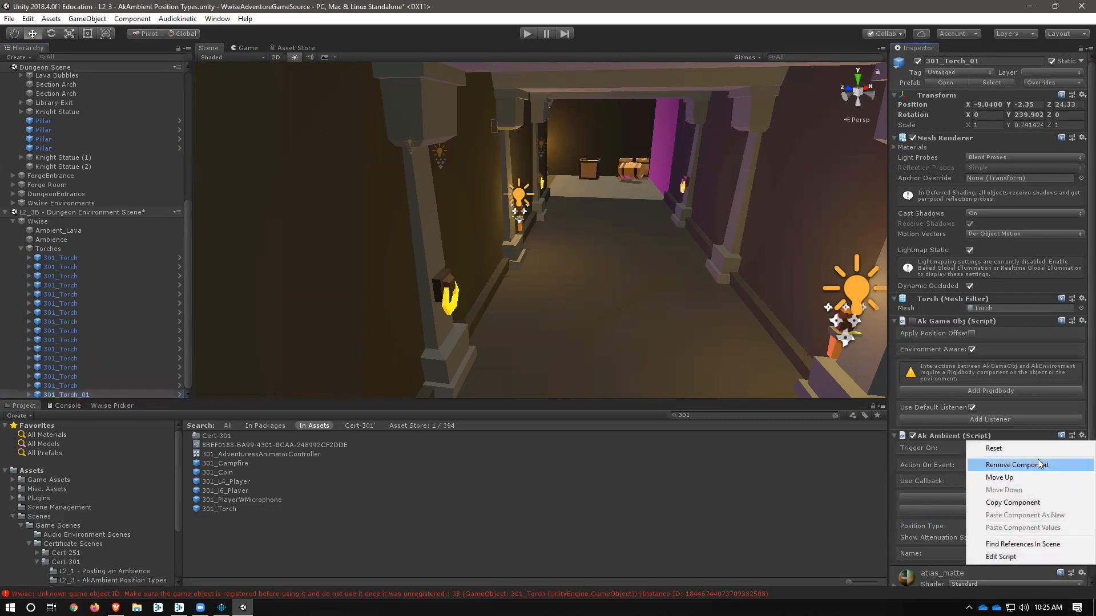
click(925, 488)
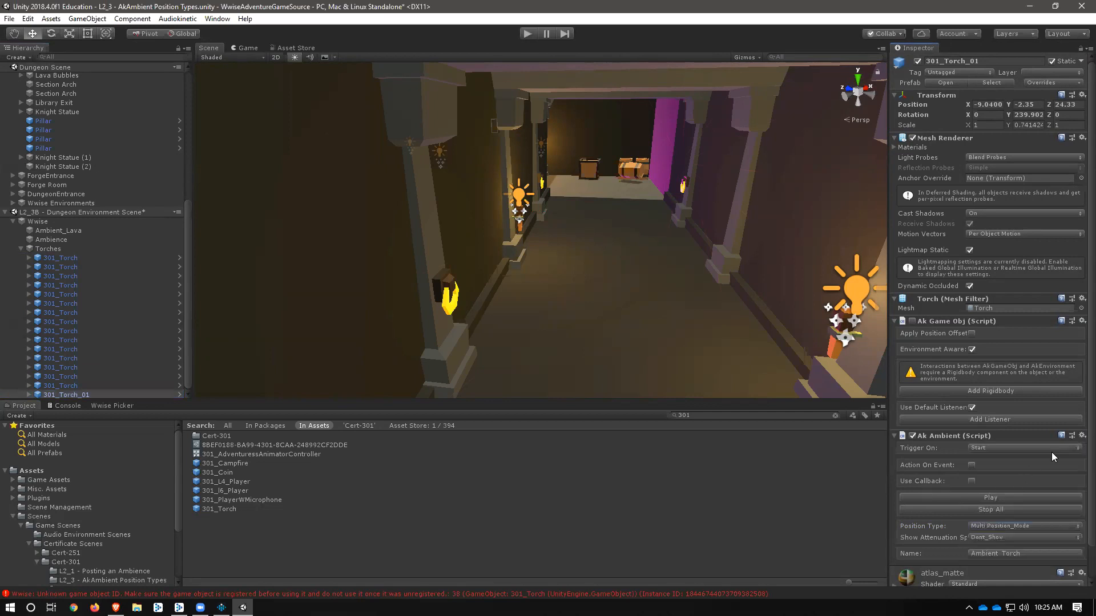
click(1081, 436)
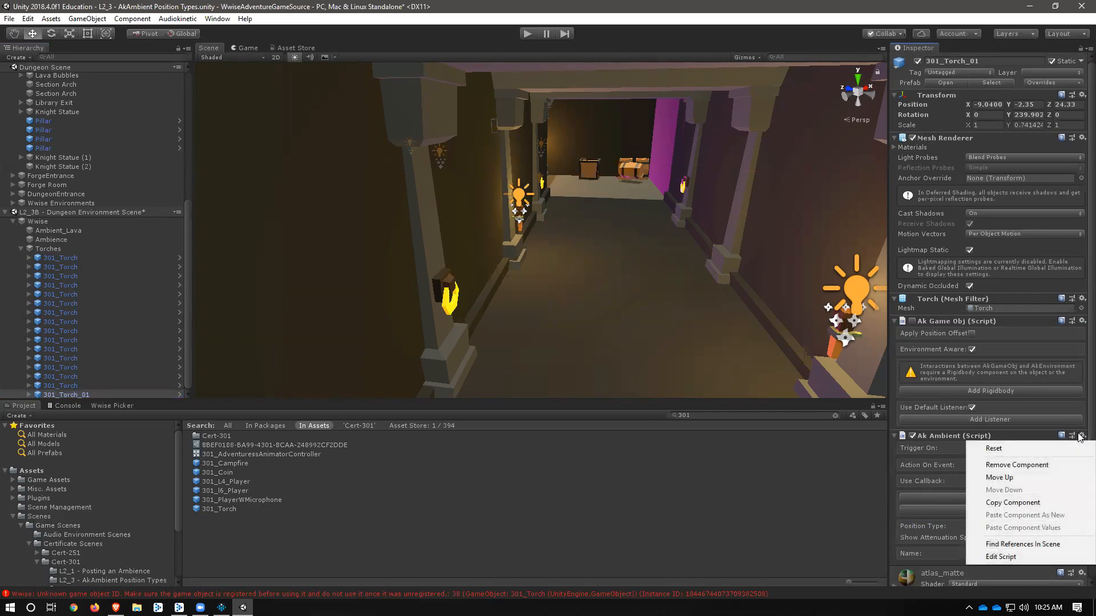
click(928, 431)
click(1035, 551)
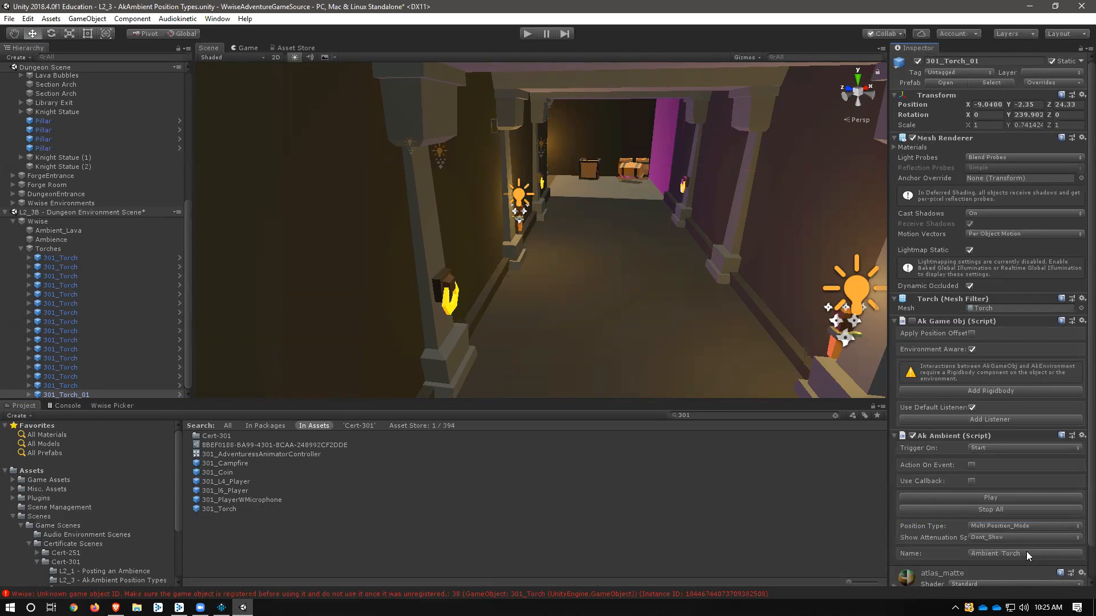
Step: Set 301_Torch_01's Position Type to Simple_Mode, apply the component to the 301_Torch prefab, and check it on another 301_Torch instance
click(1018, 529)
click(1018, 526)
click(1019, 524)
click(1021, 526)
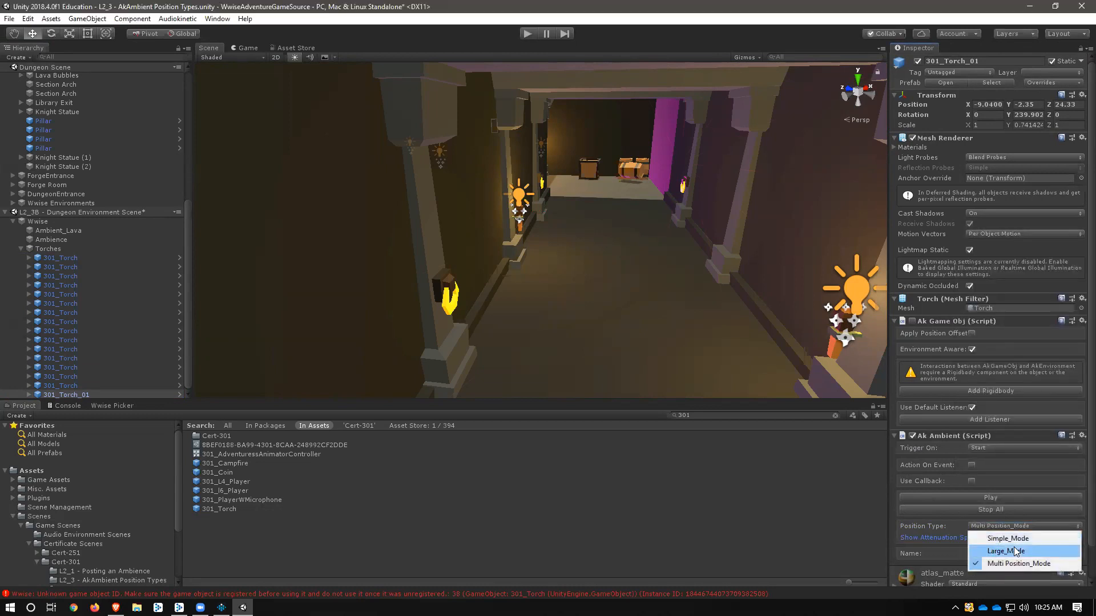
click(1010, 538)
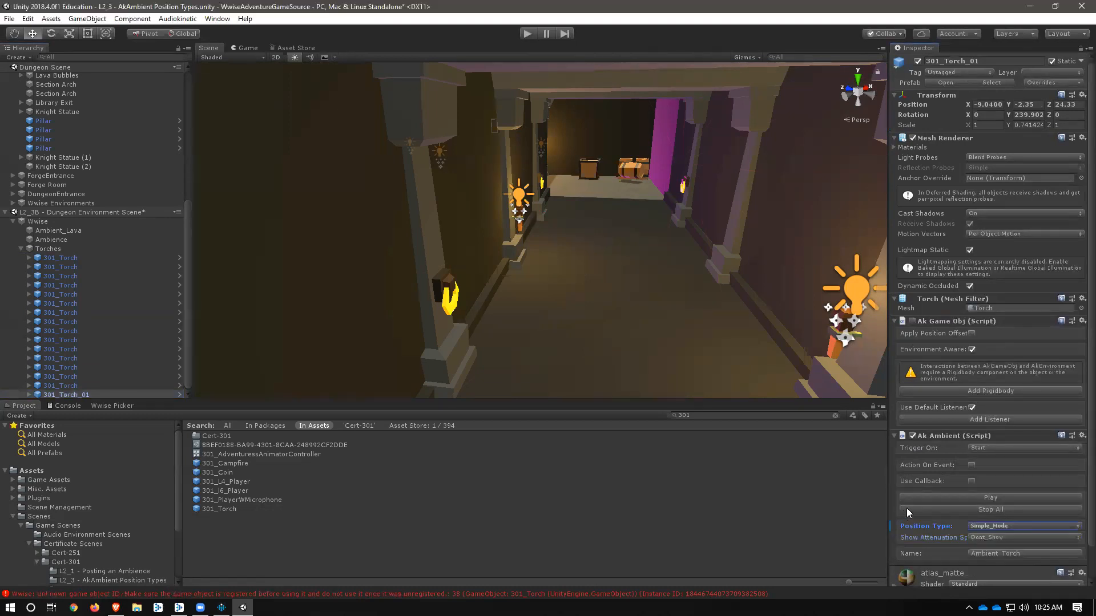
click(1079, 436)
click(68, 394)
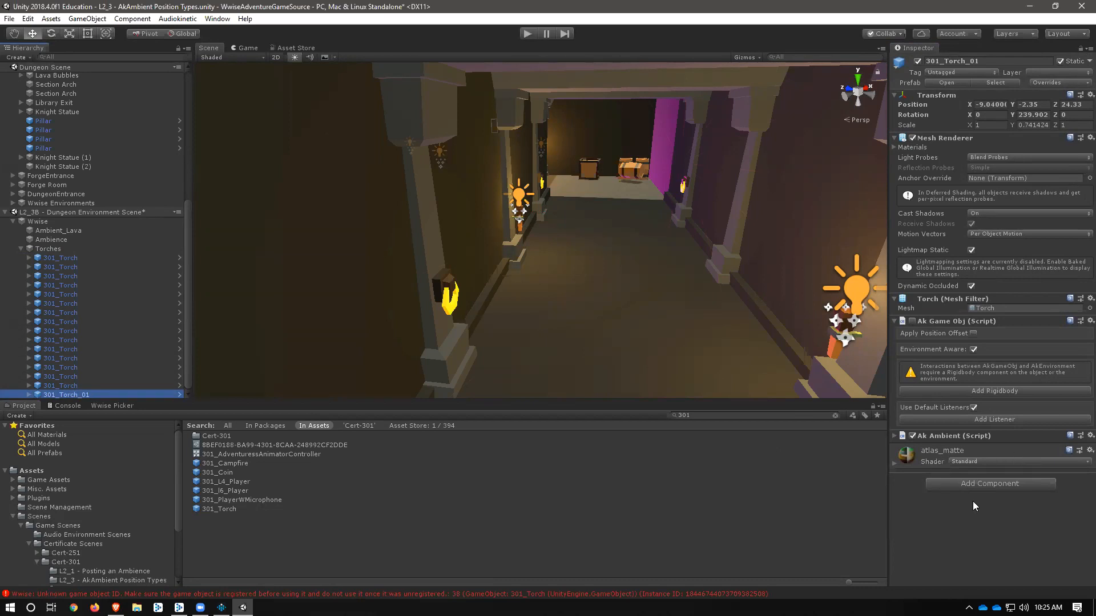
click(895, 436)
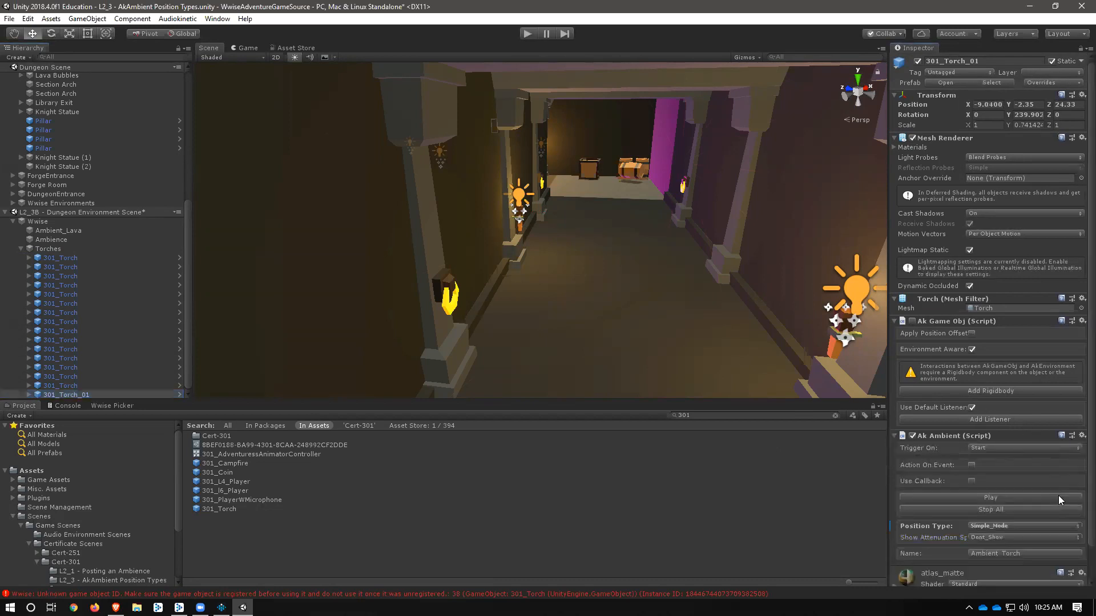
click(1079, 436)
right_click(1079, 437)
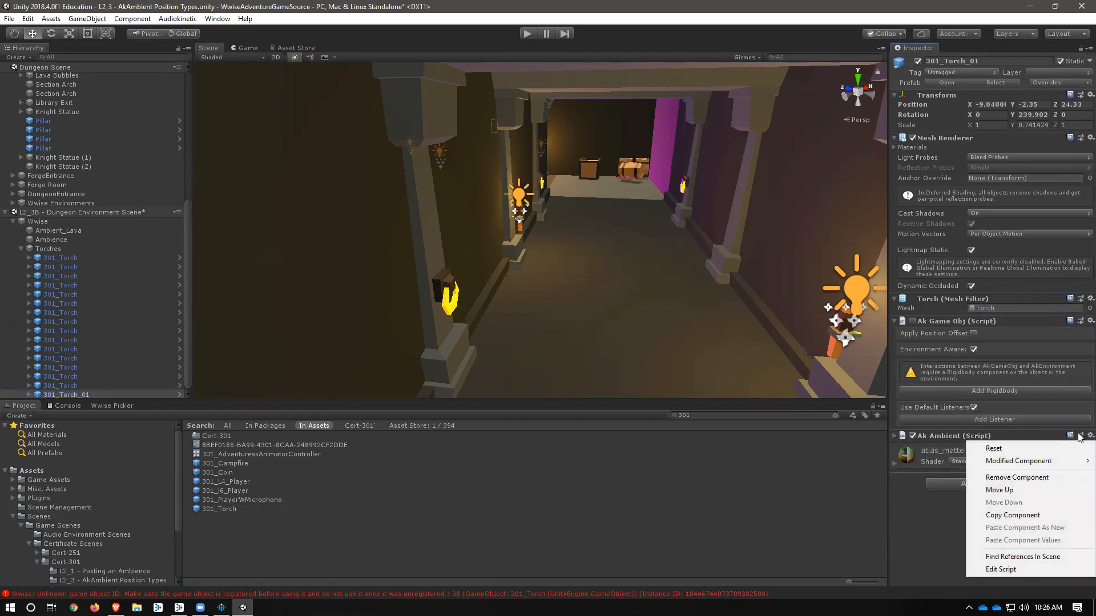
mouse_move(1041, 460)
click(919, 459)
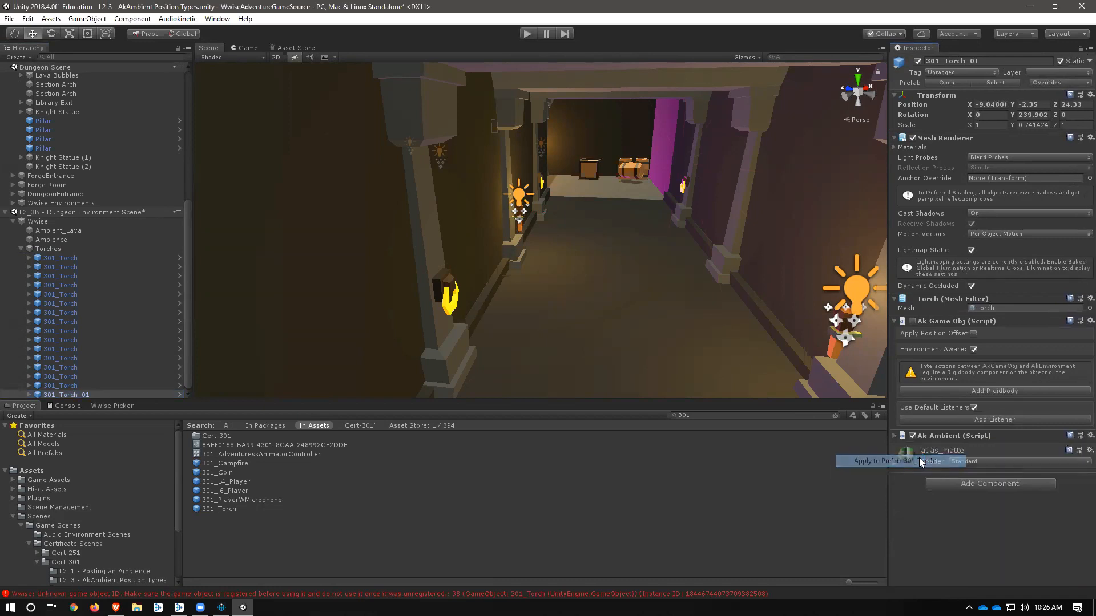
click(61, 321)
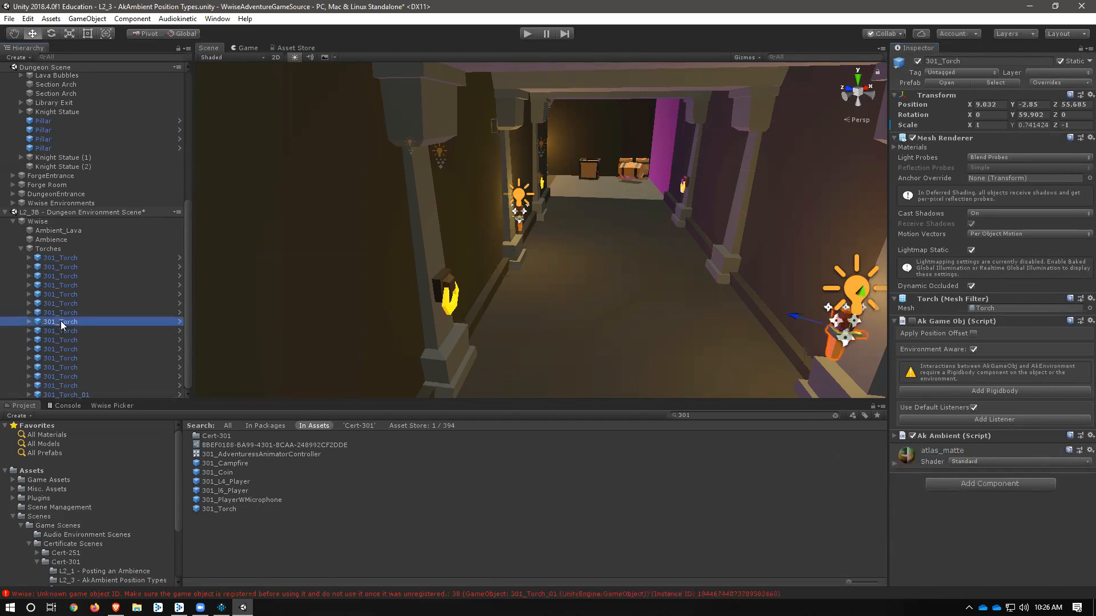
click(894, 436)
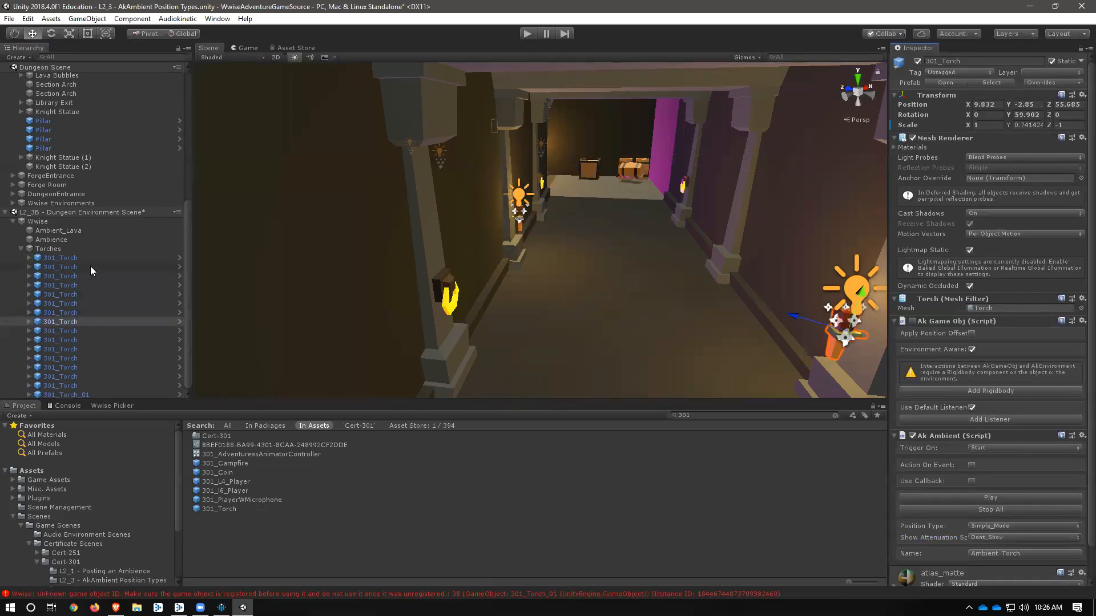
Step: Change 301_Torch_01's Position Type to Multi Position_Mode, apply it to the 301_Torch prefab, and check the fourth 301_Torch under Torches
click(78, 394)
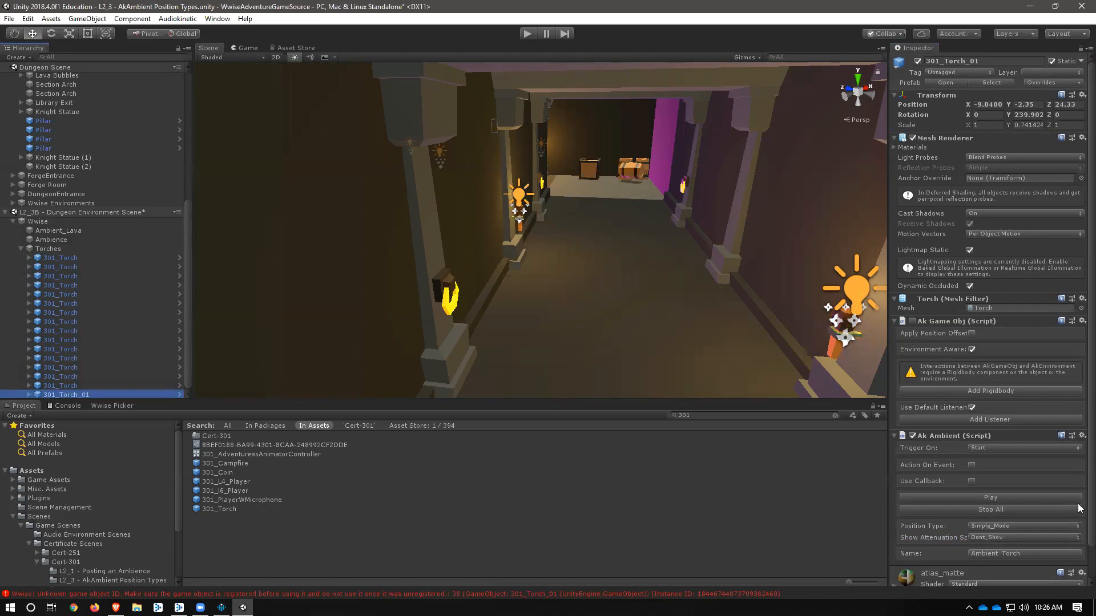
click(1007, 525)
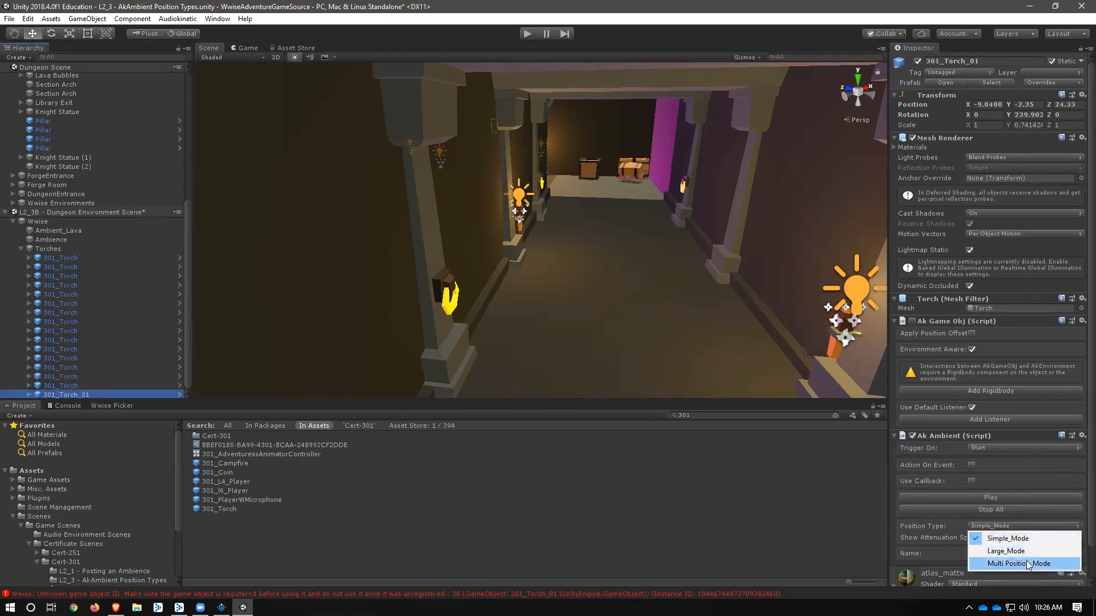
click(1026, 562)
click(1081, 436)
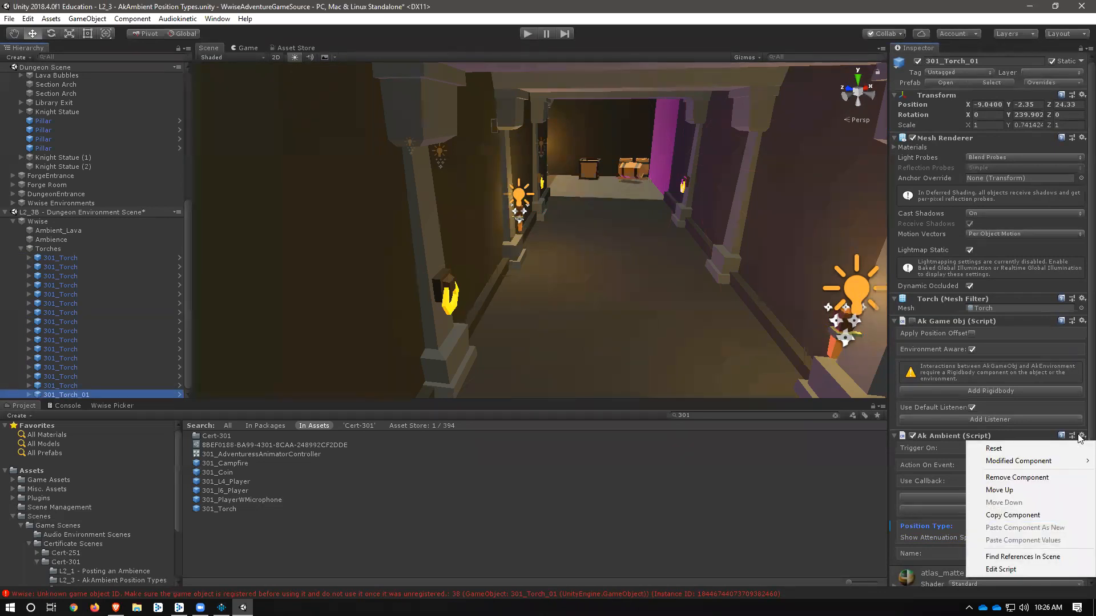
mouse_move(1052, 461)
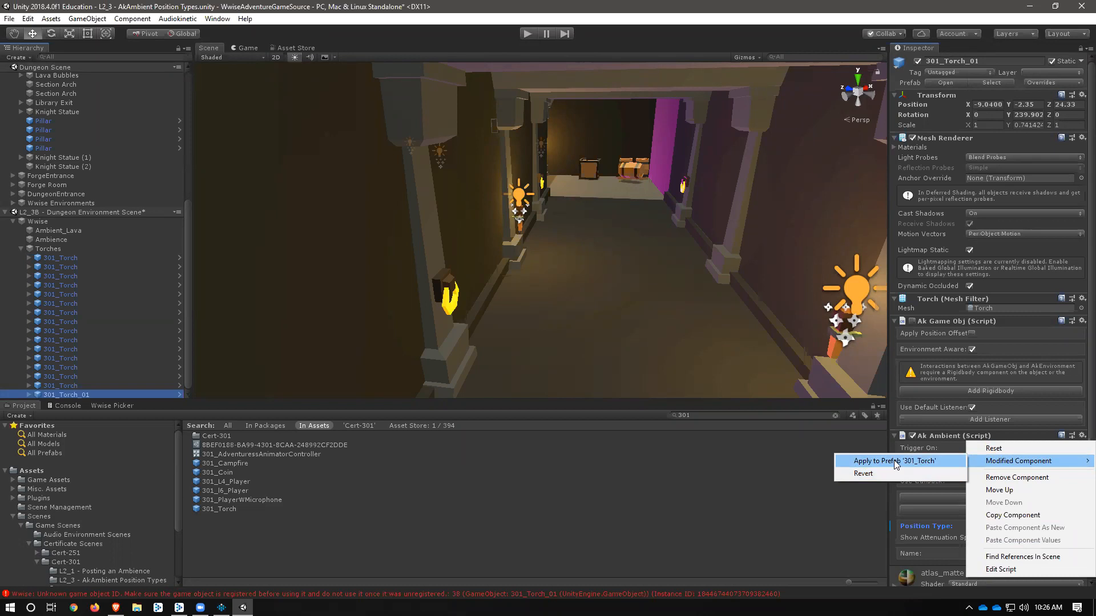
click(896, 462)
click(60, 285)
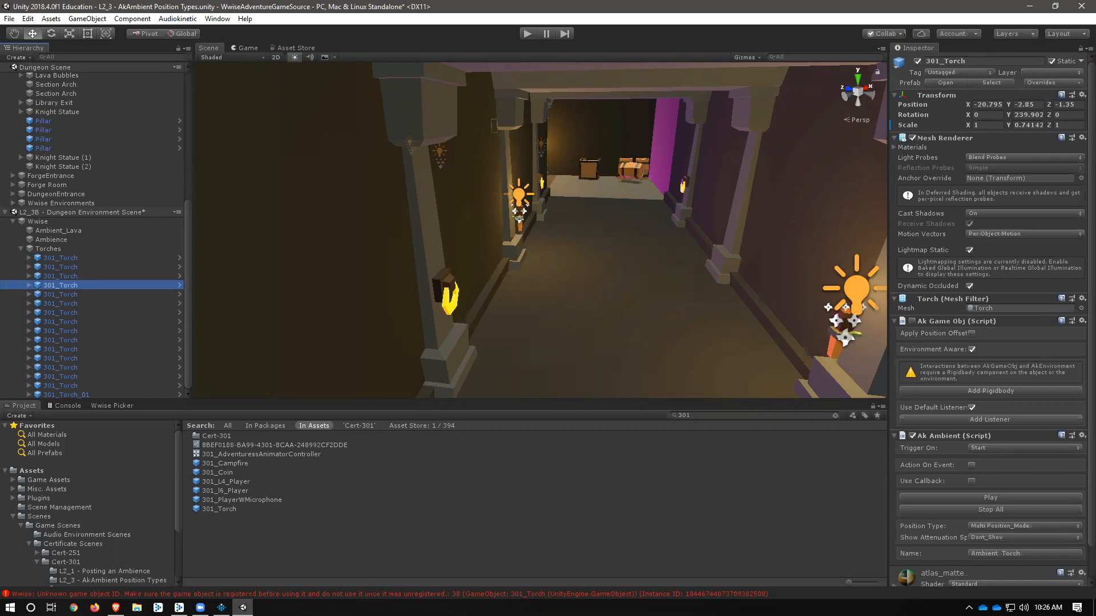
Step: Switch to Wwise to close the Remote Connections dialog, and return to Unity with 301_Torch_01 selected
click(222, 607)
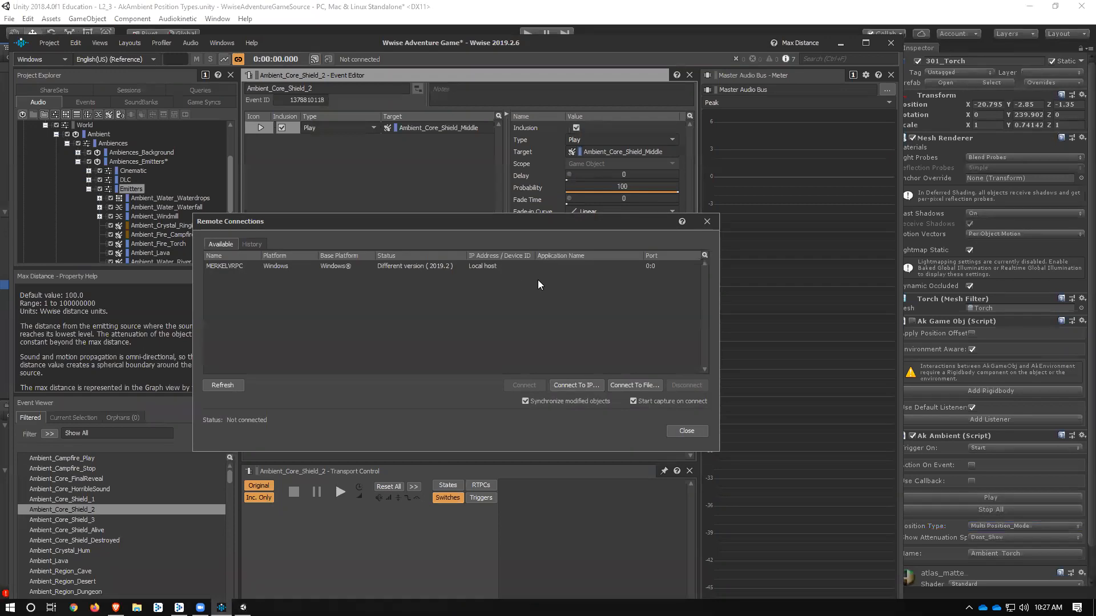
click(704, 227)
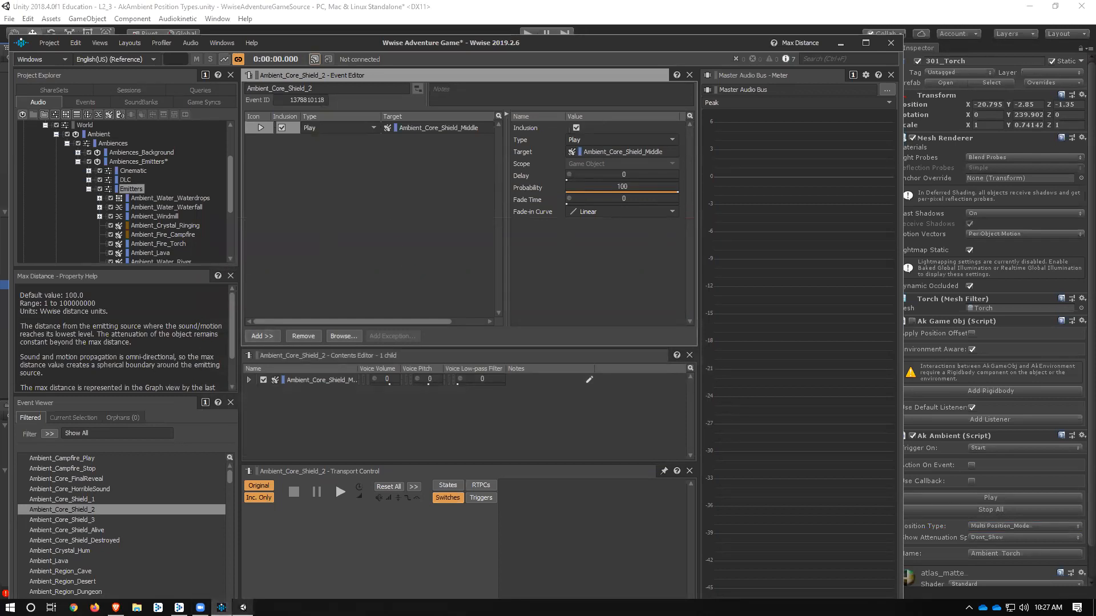
mouse_move(243, 607)
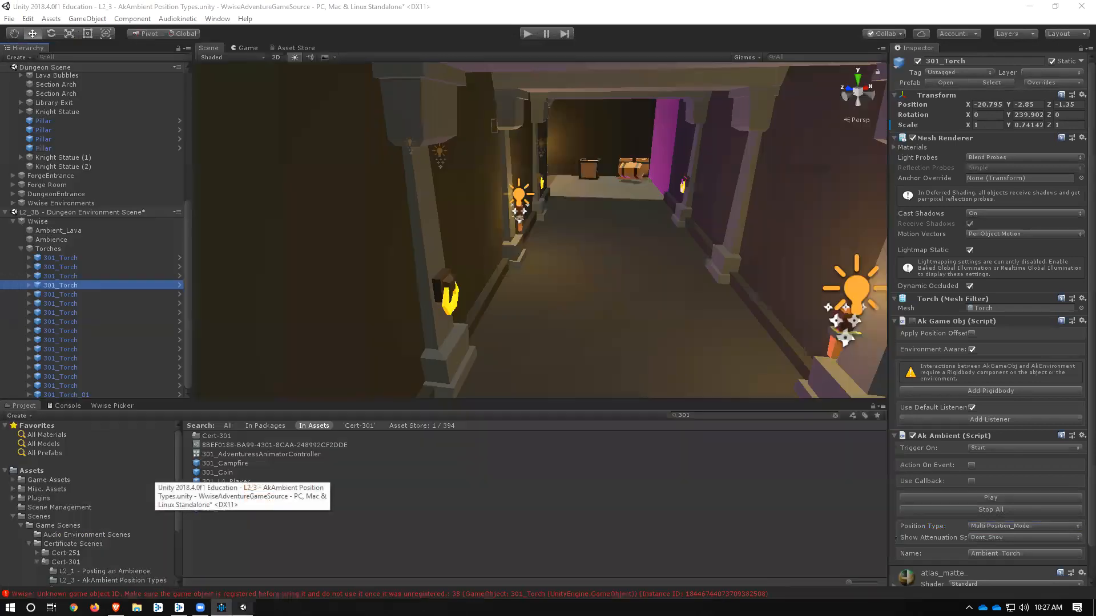
click(243, 557)
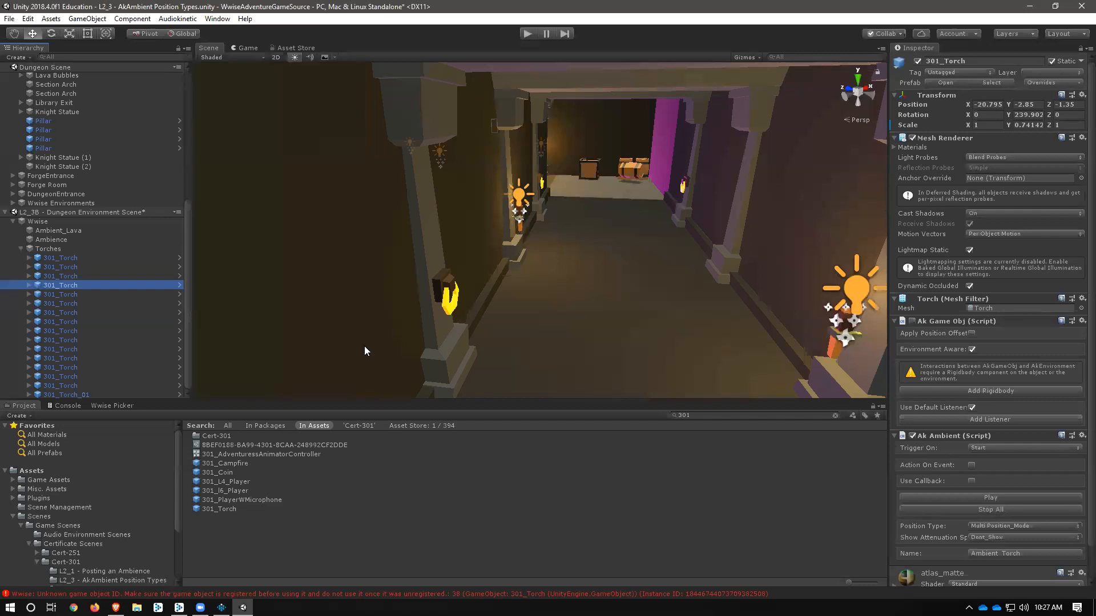
click(518, 515)
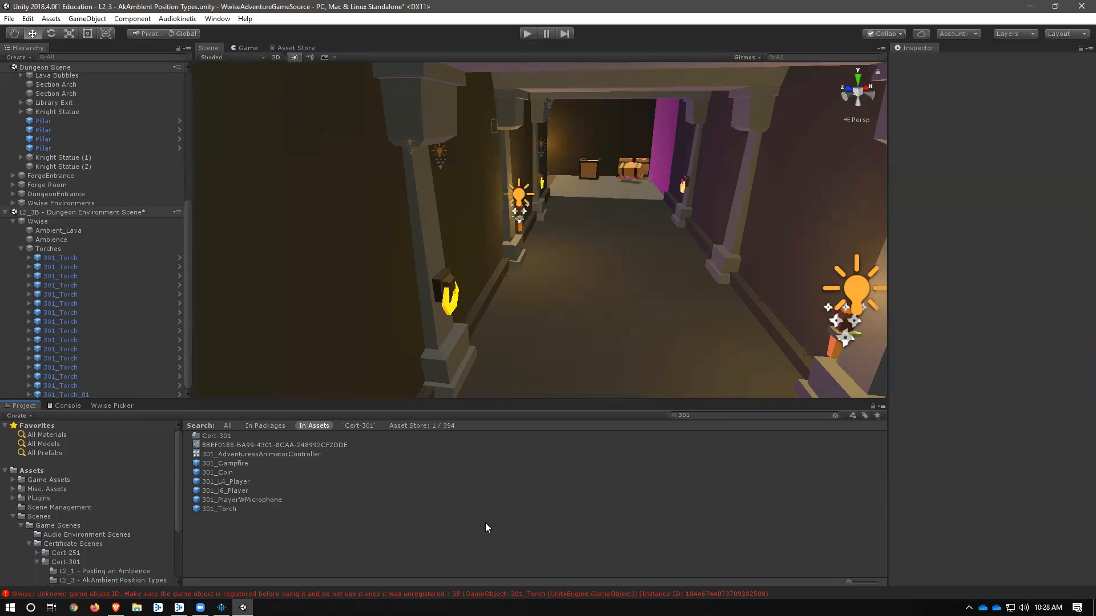
click(78, 393)
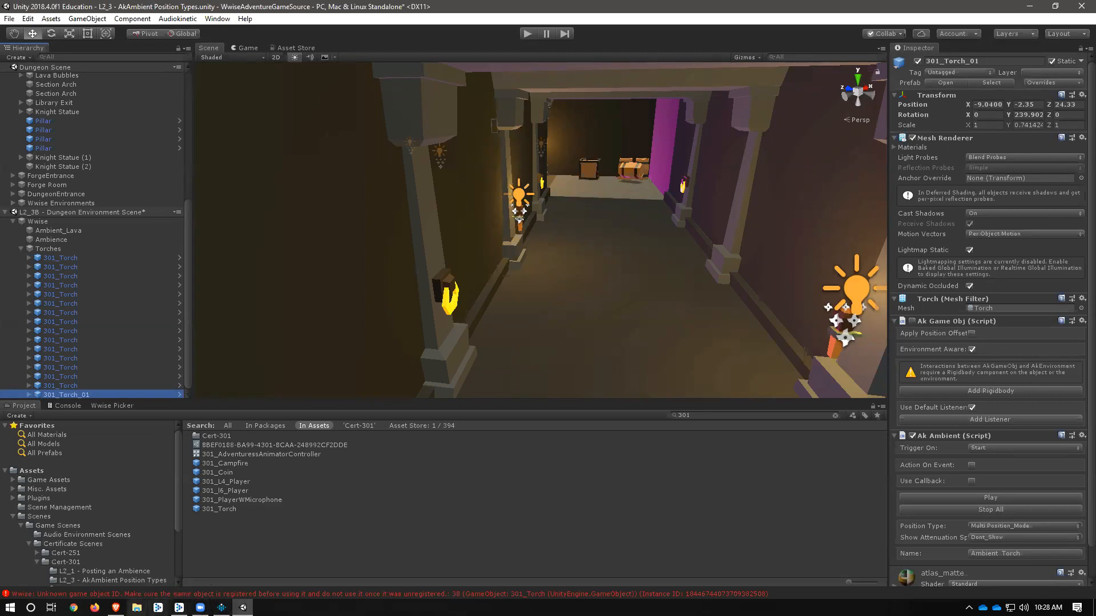
Step: Switch to the Wwise-301 course in the browser, open Lesson 2's Custom Volumetric Scripts page, and examine the EventPositionConfiner diagram in a wider window
click(115, 607)
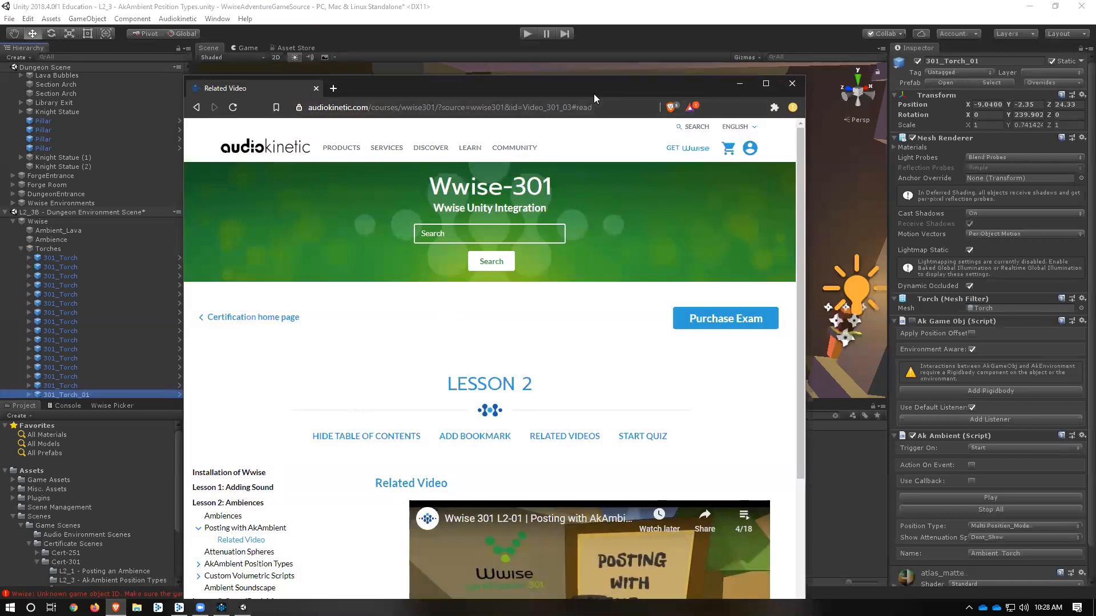
drag(593, 81, 540, 16)
scroll(548, 411, down, 4)
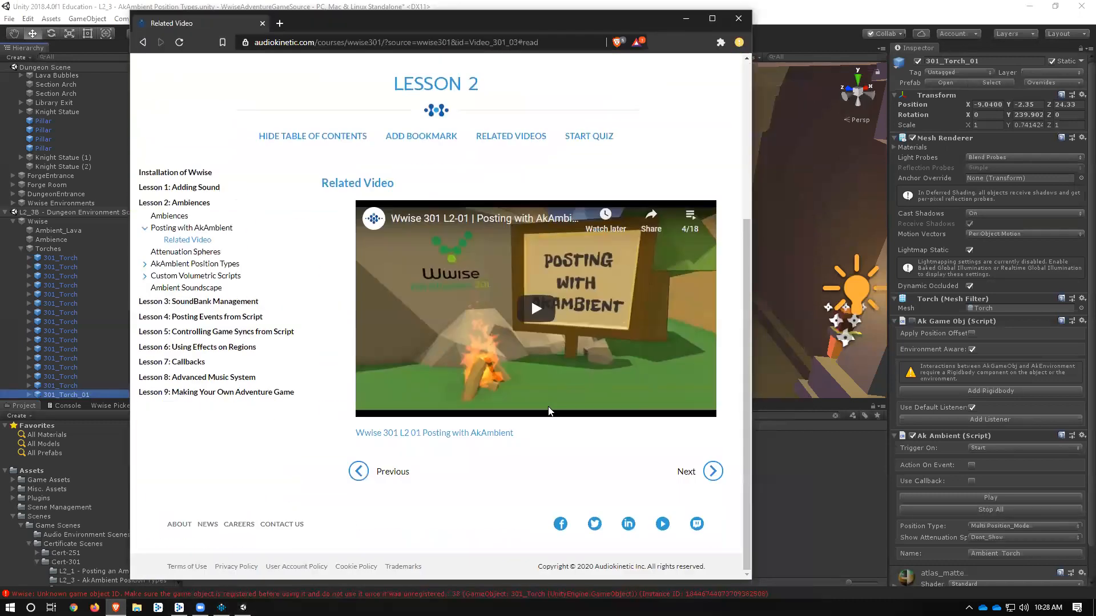
click(176, 276)
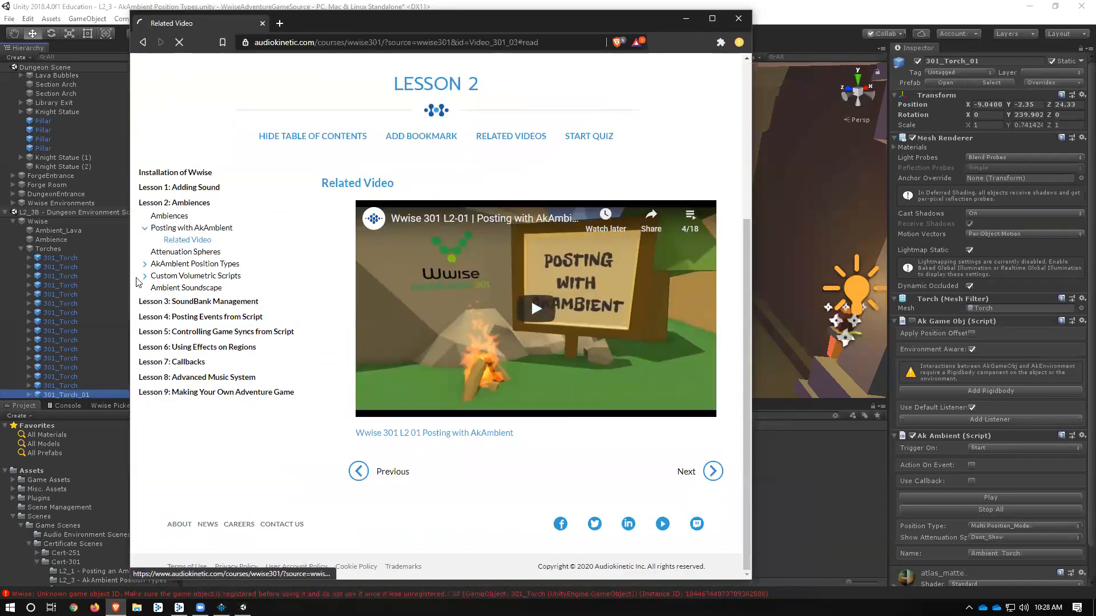
scroll(480, 376, down, 6)
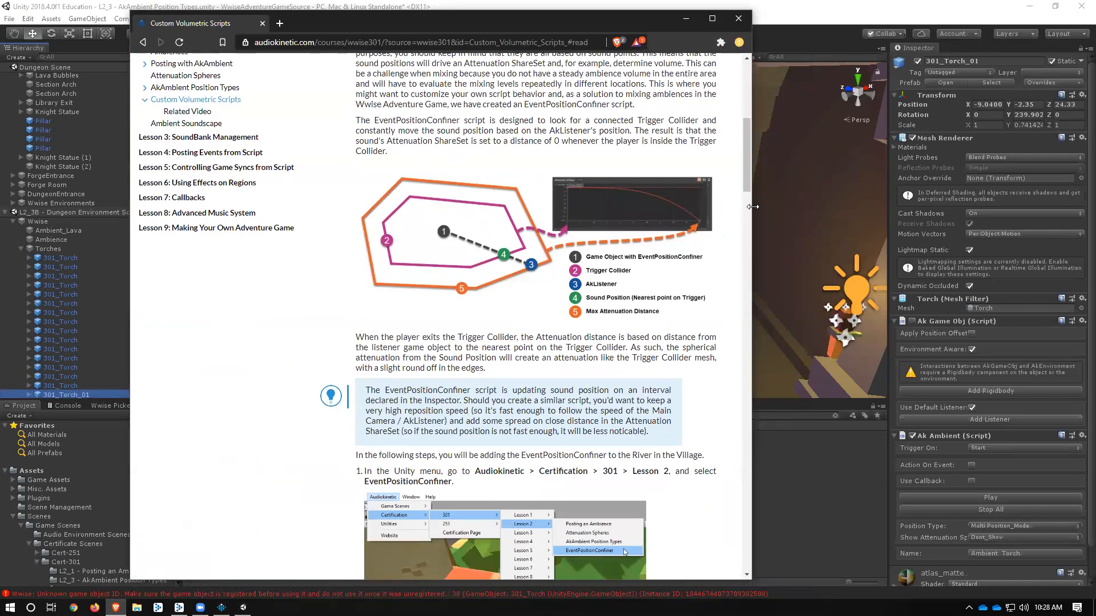
drag(753, 206, 1011, 204)
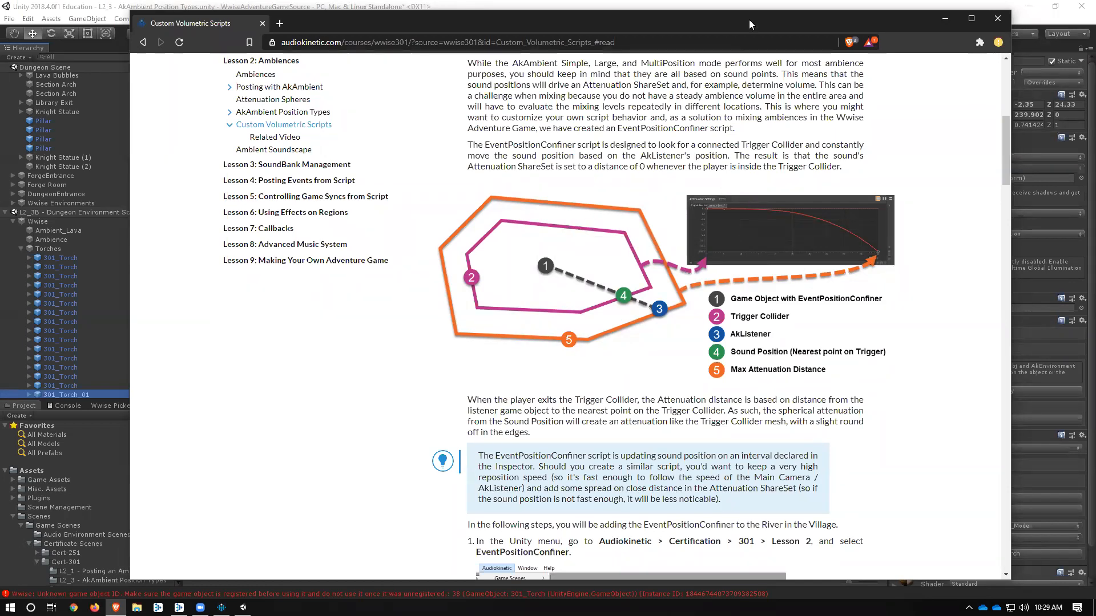
Step: Examine the Custom Volumetric Scripts page's instructions for adding the EventPositionConfiner to the River in the Village
drag(739, 27, 667, 278)
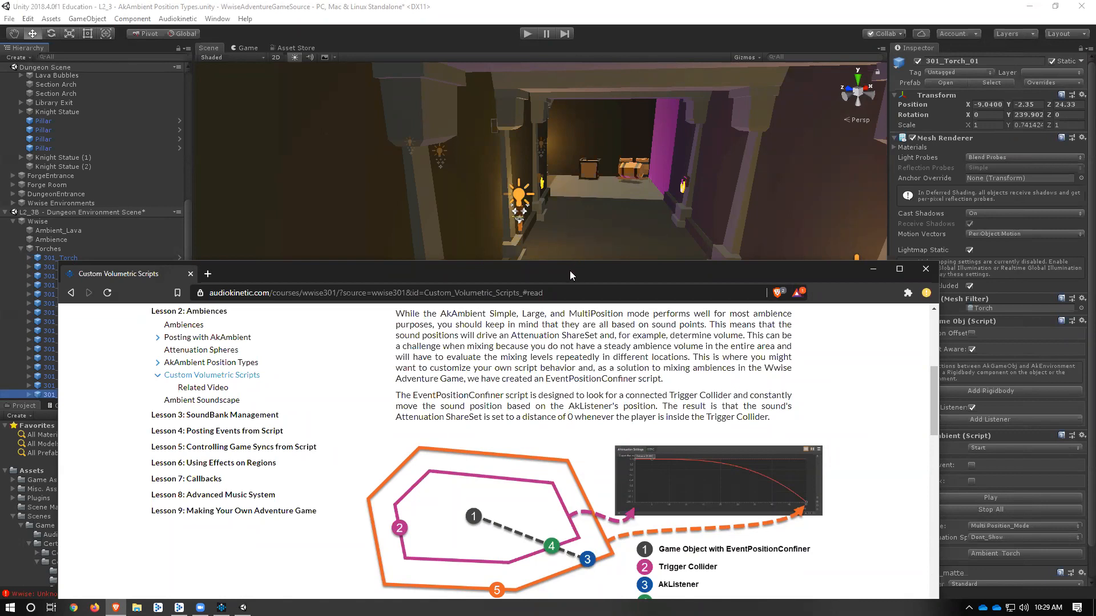
drag(571, 272, 585, 55)
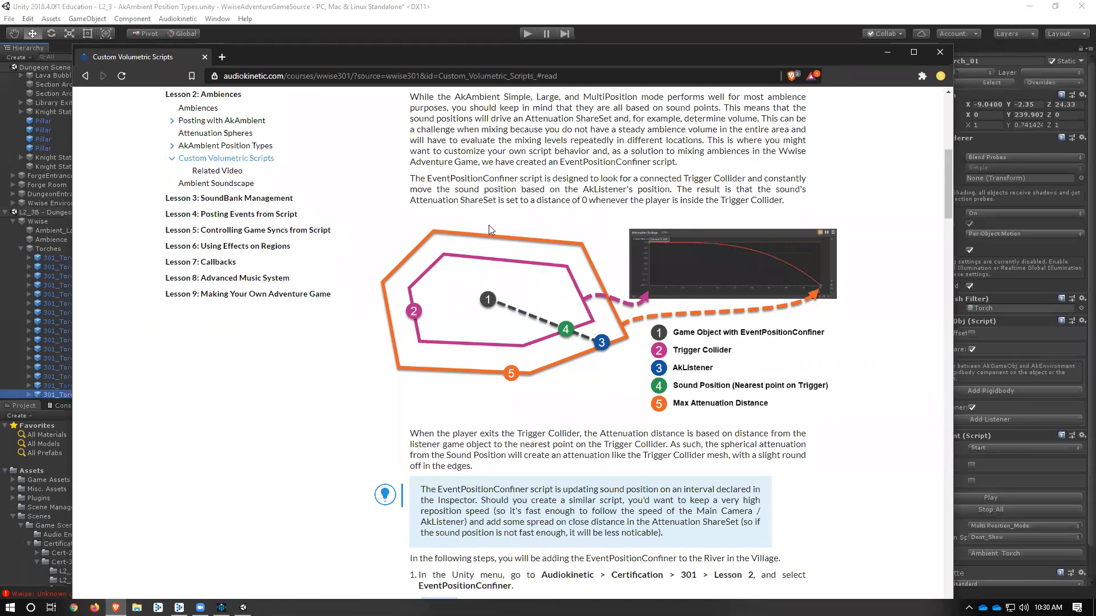
scroll(368, 398, down, 6)
scroll(367, 398, down, 15)
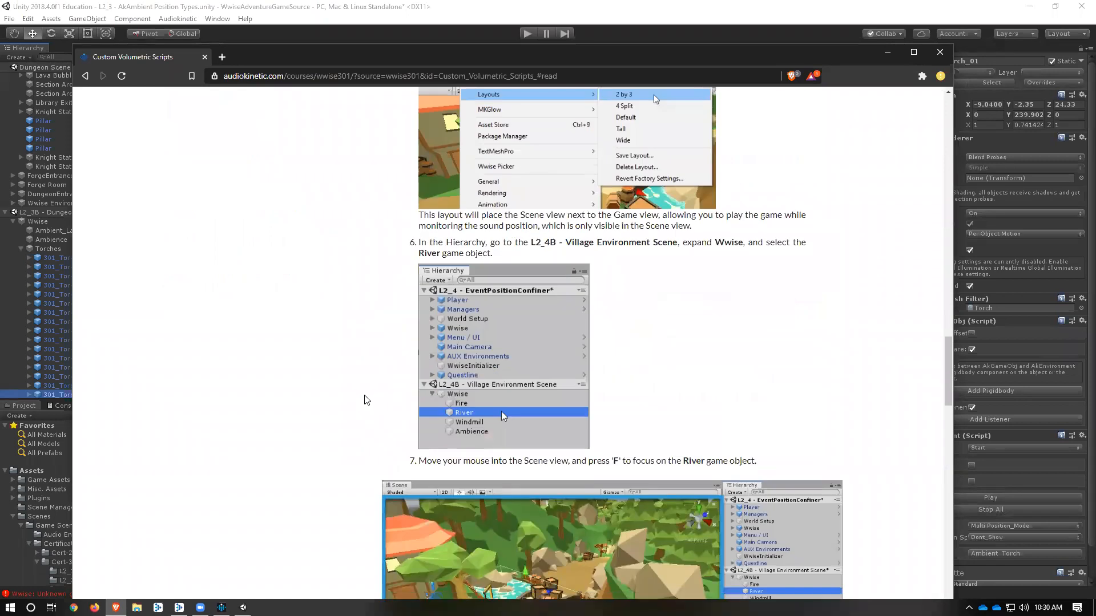
scroll(367, 399, down, 20)
scroll(363, 406, down, 7)
drag(946, 542, 936, 158)
Step: Open the Related Video page under Custom Volumetric Scripts and play Wwise 301 L2-04 on YouTube in full screen
click(228, 341)
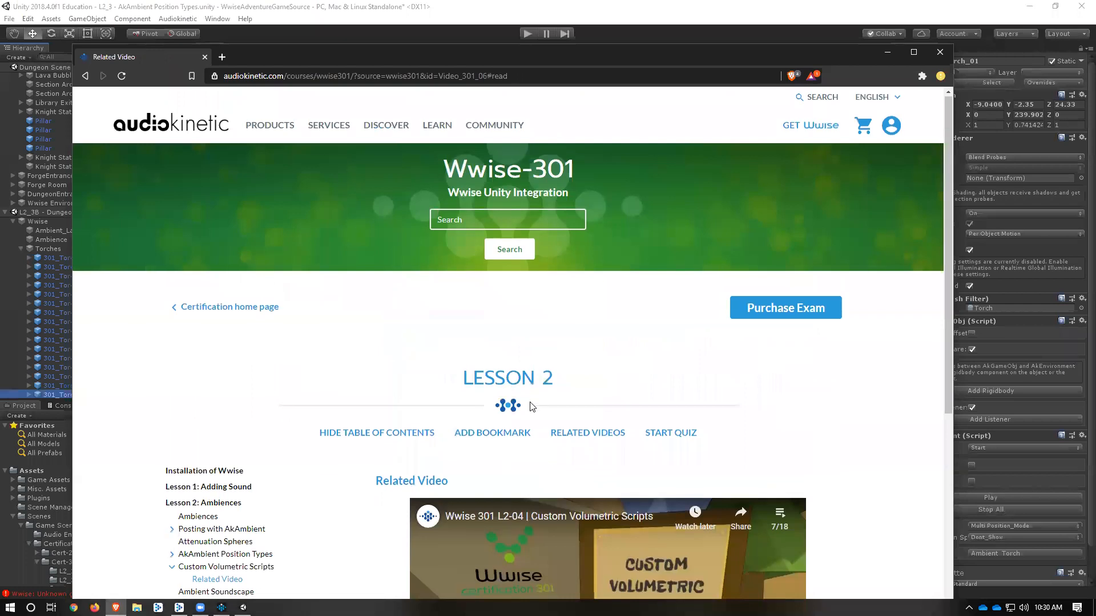
scroll(531, 406, down, 5)
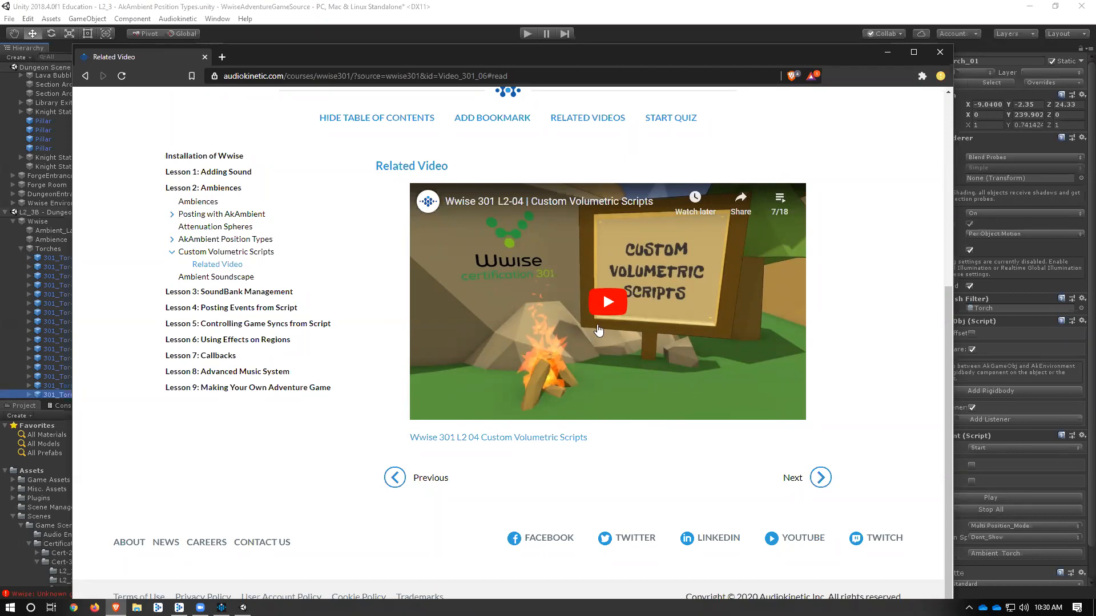
click(605, 298)
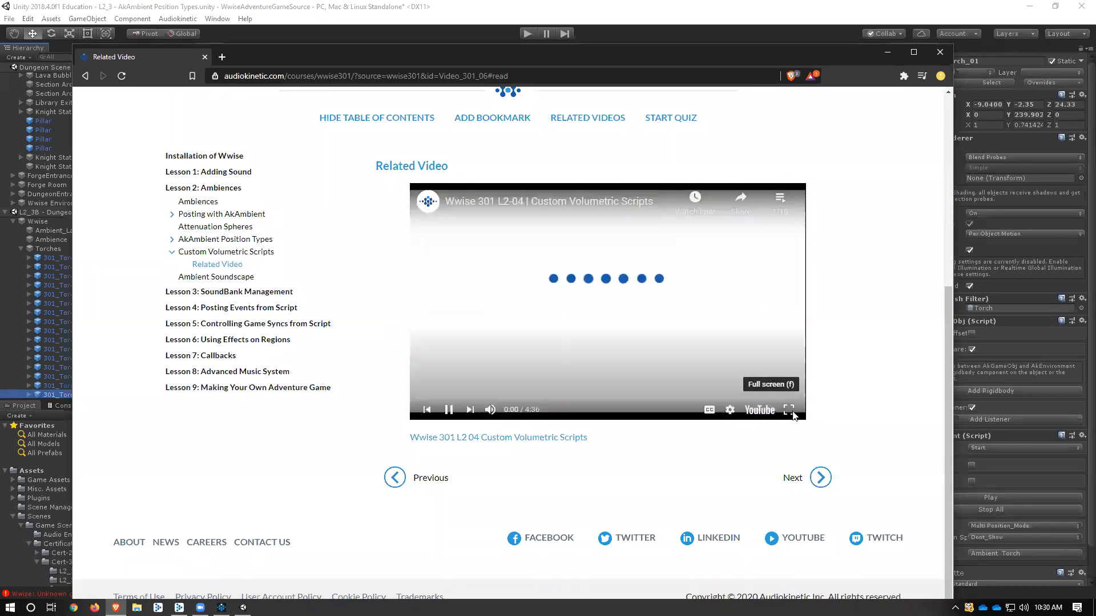
click(783, 410)
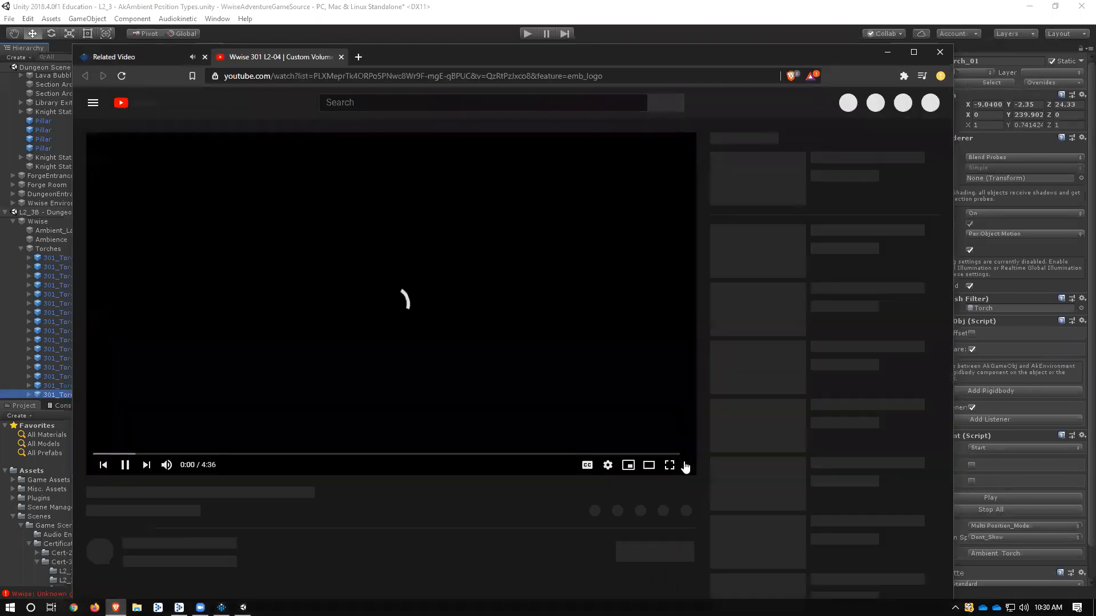
click(683, 462)
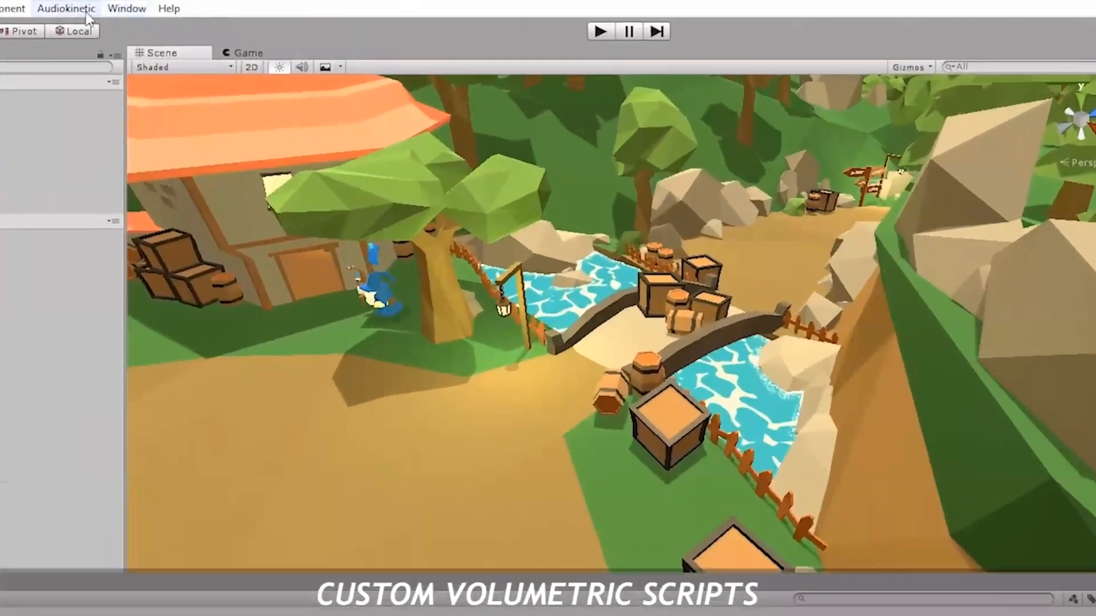
Step: Open the EventPositionConfiner scene from Lesson 2 of the Audiokinetic 301 certification
click(178, 5)
mouse_move(215, 32)
mouse_move(211, 51)
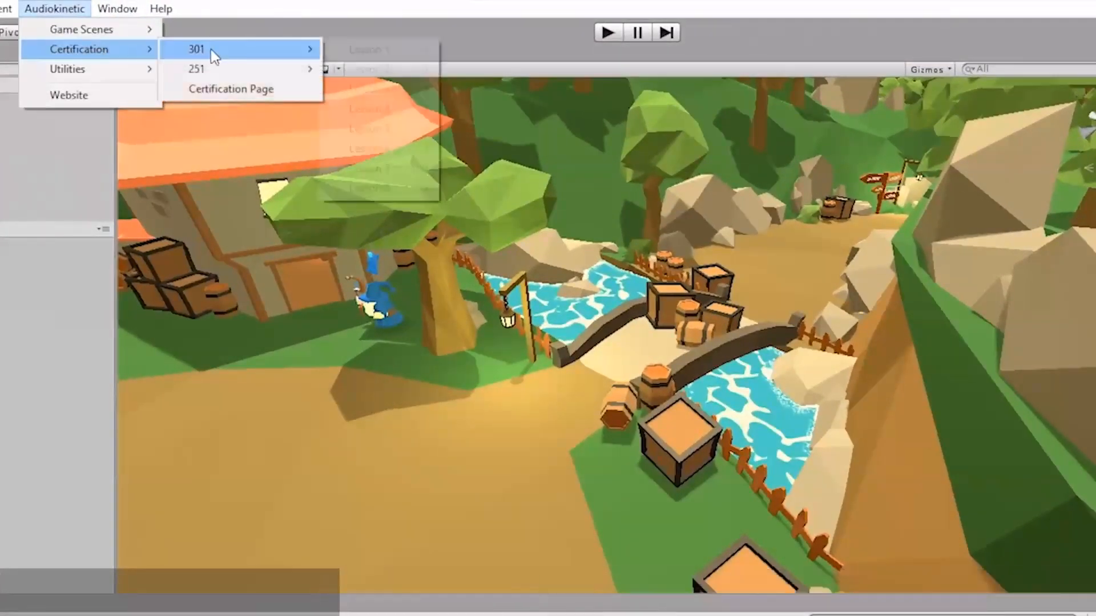
mouse_move(377, 69)
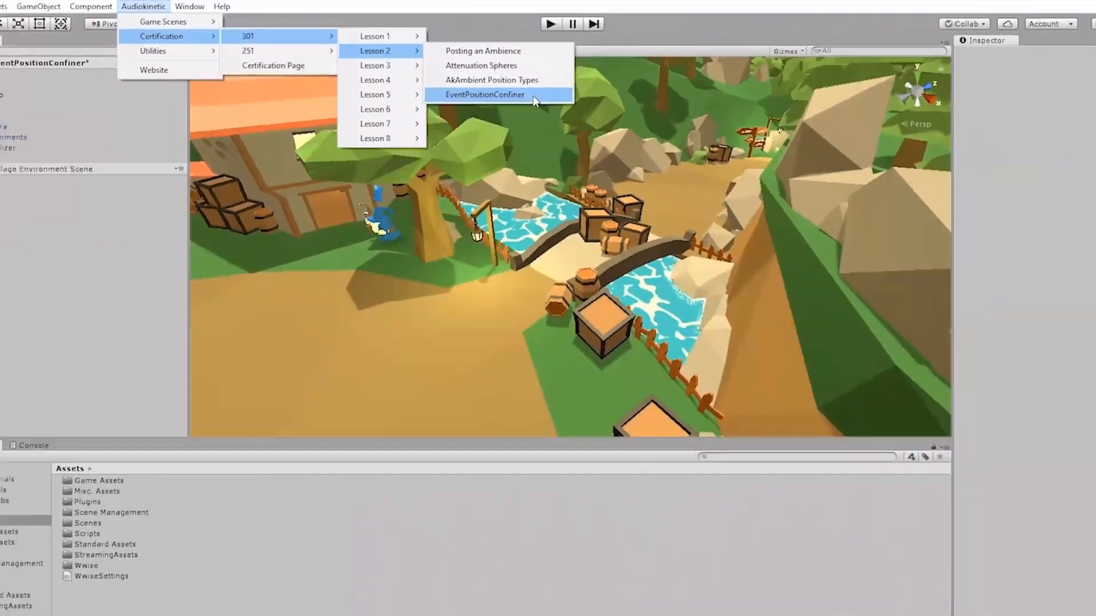
click(584, 131)
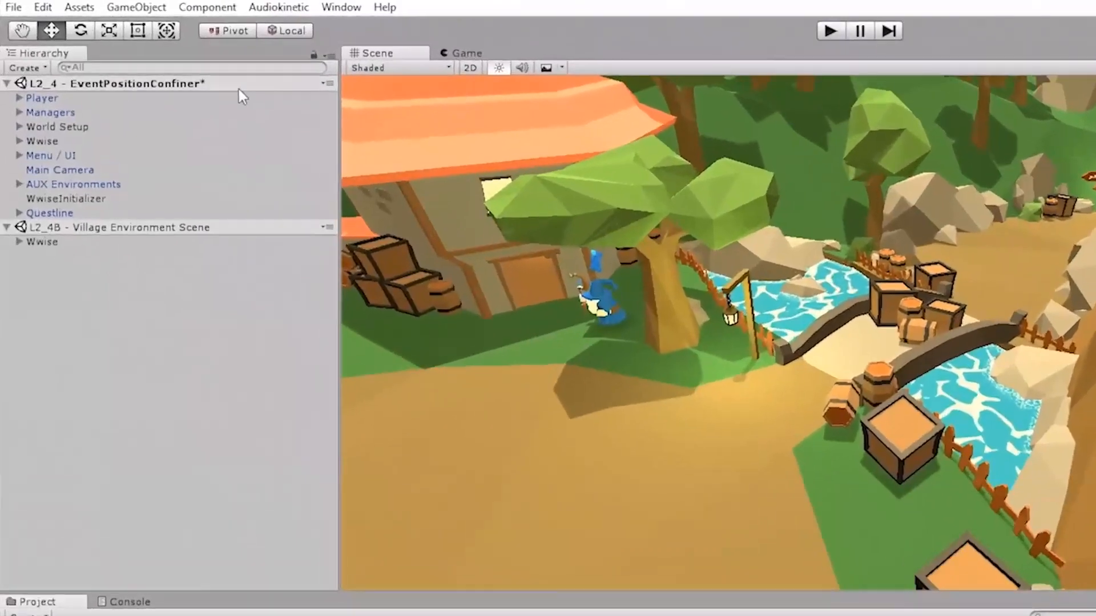
Step: Expand Wwise in the L2_4B - Village Environment Scene, then select the River game object and frame it in the scene
click(149, 53)
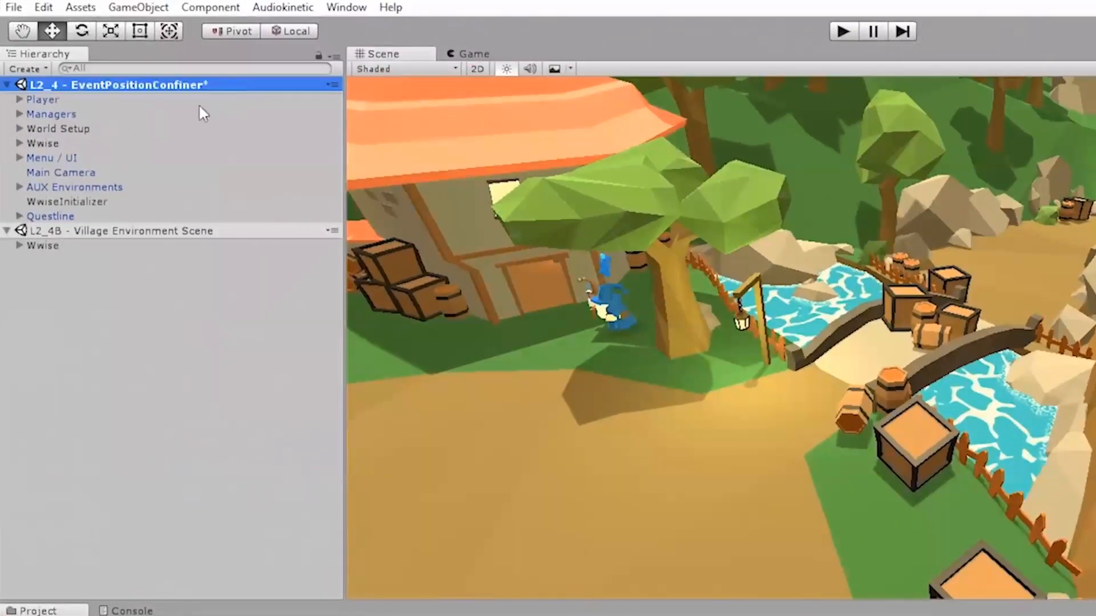
click(67, 128)
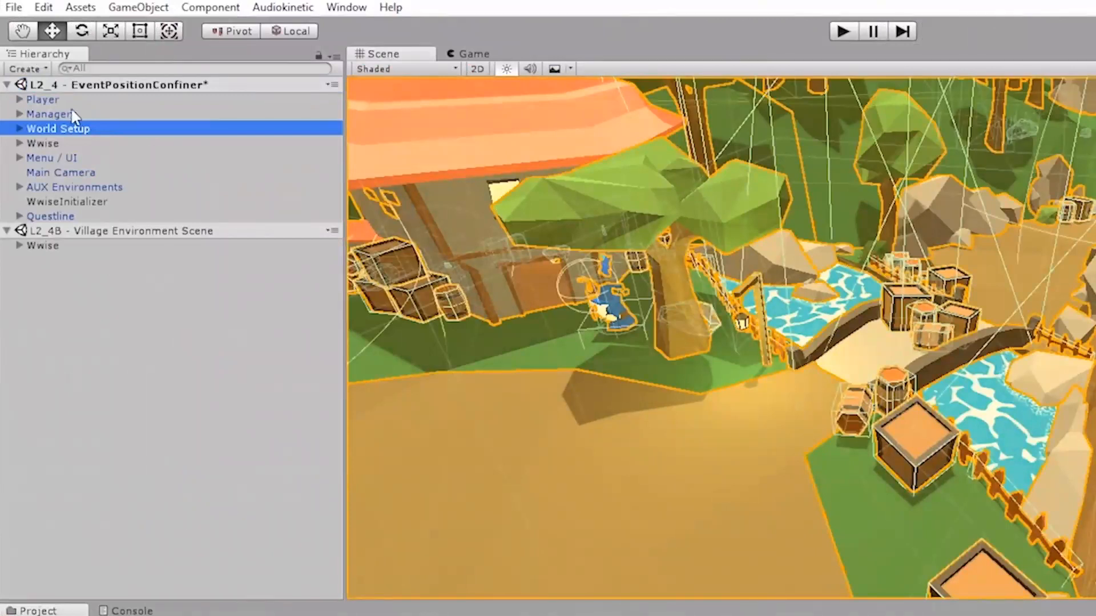
click(110, 232)
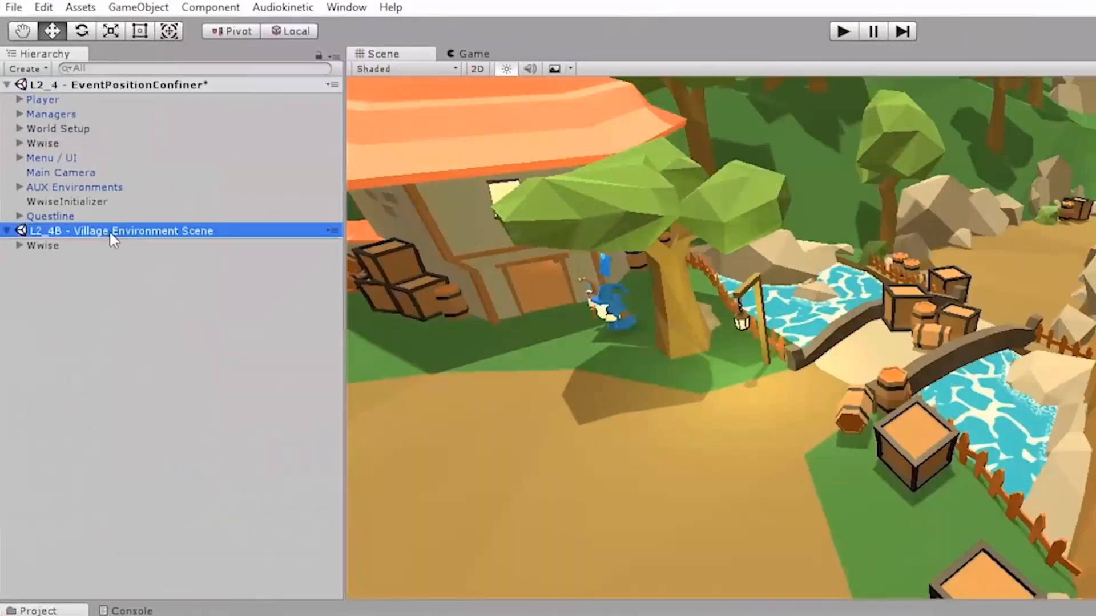
click(19, 246)
click(94, 277)
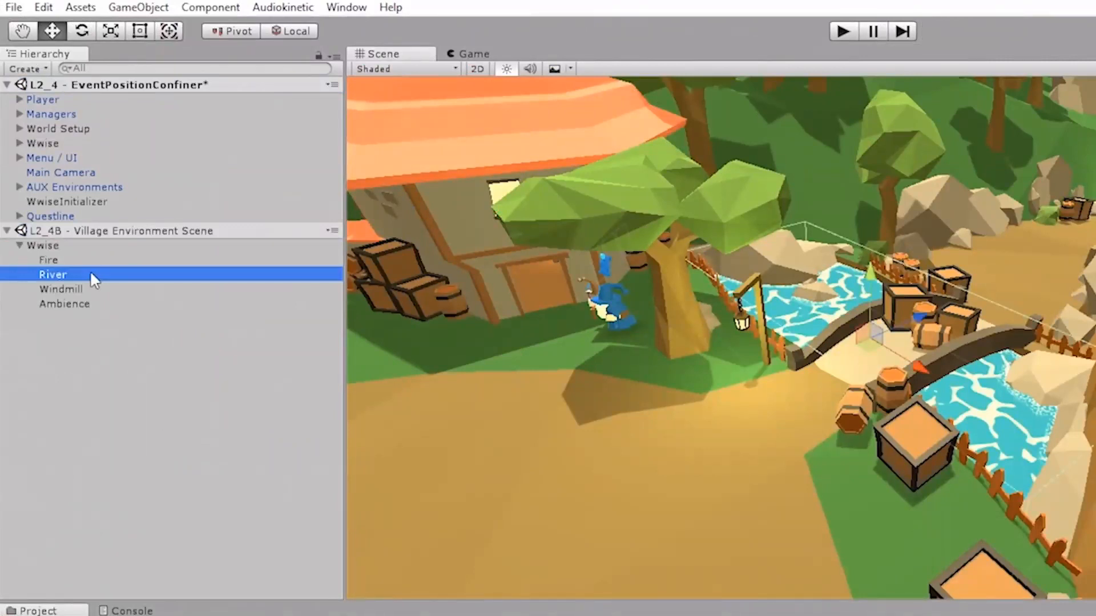
double_click(94, 280)
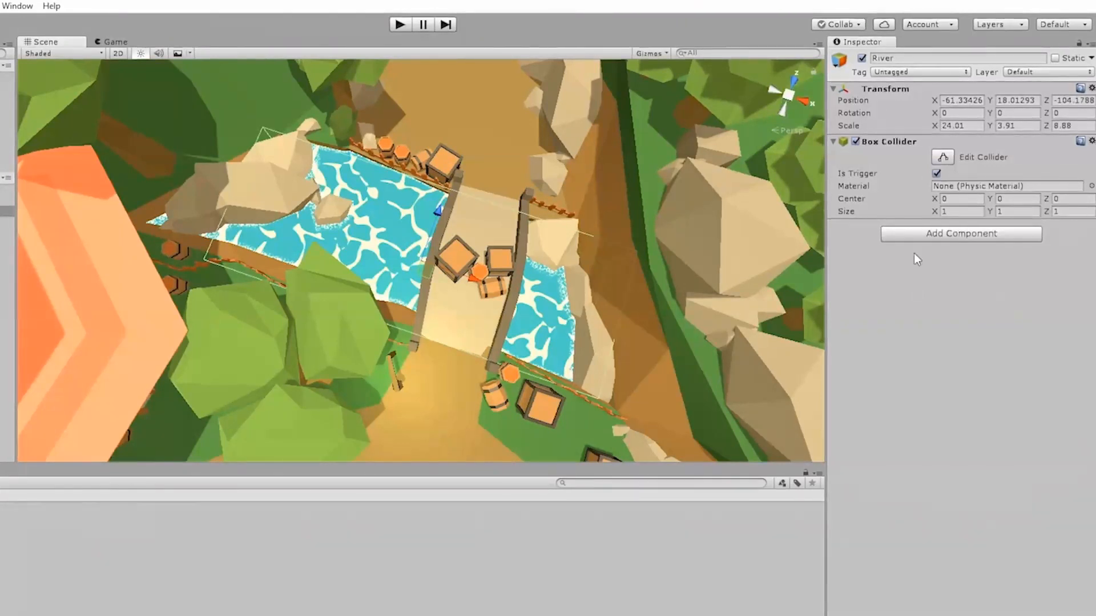
Step: Add the Event Position Confiner component to the River game object
click(942, 233)
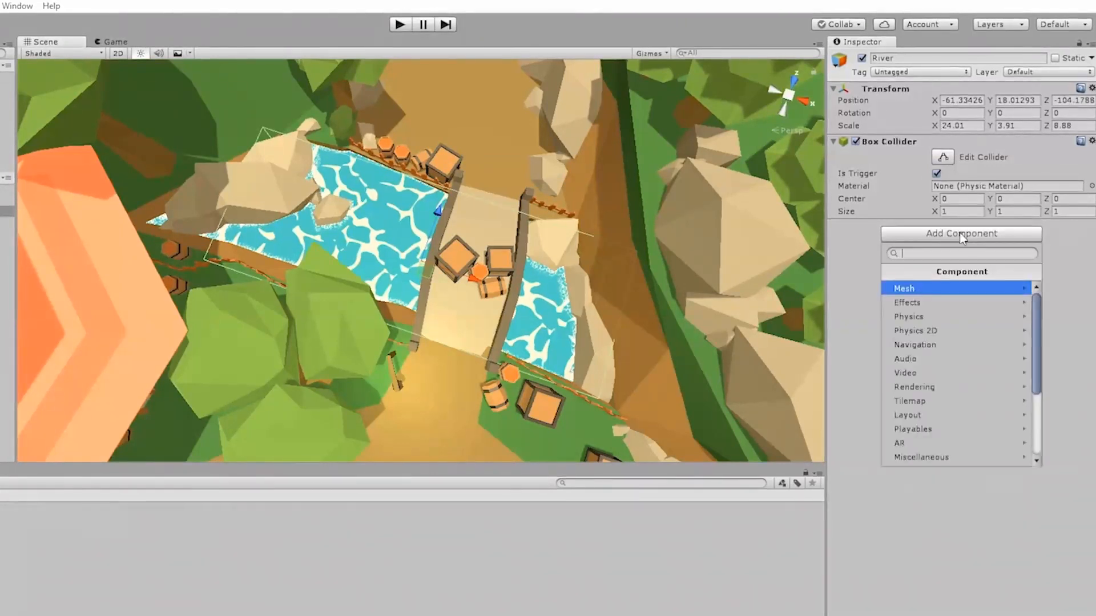
text(eventpo)
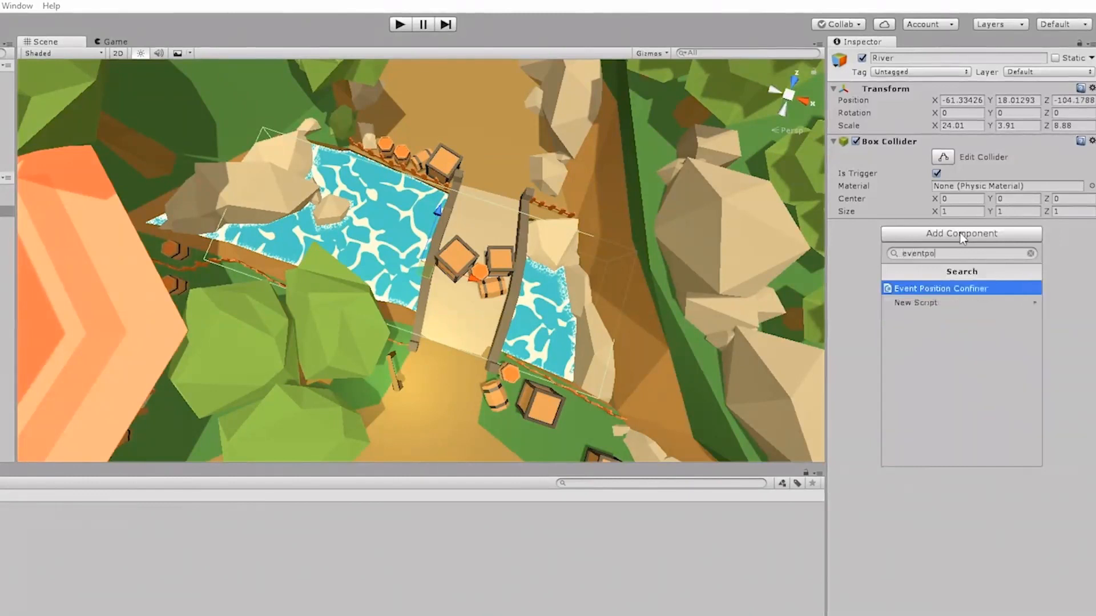
text(sitionconfiner)
click(957, 289)
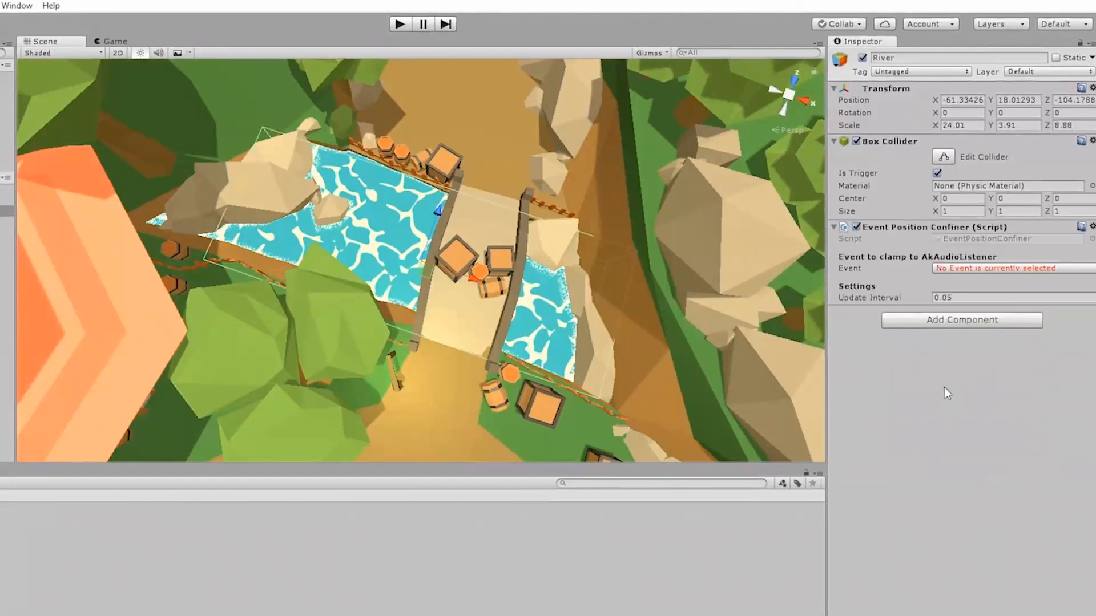
click(630, 408)
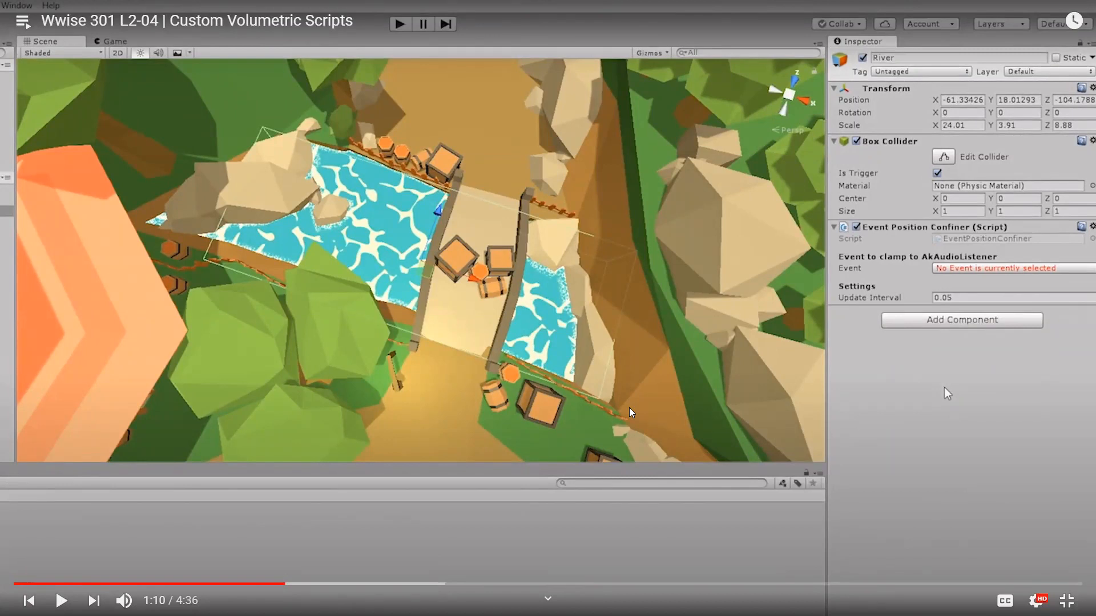
click(629, 408)
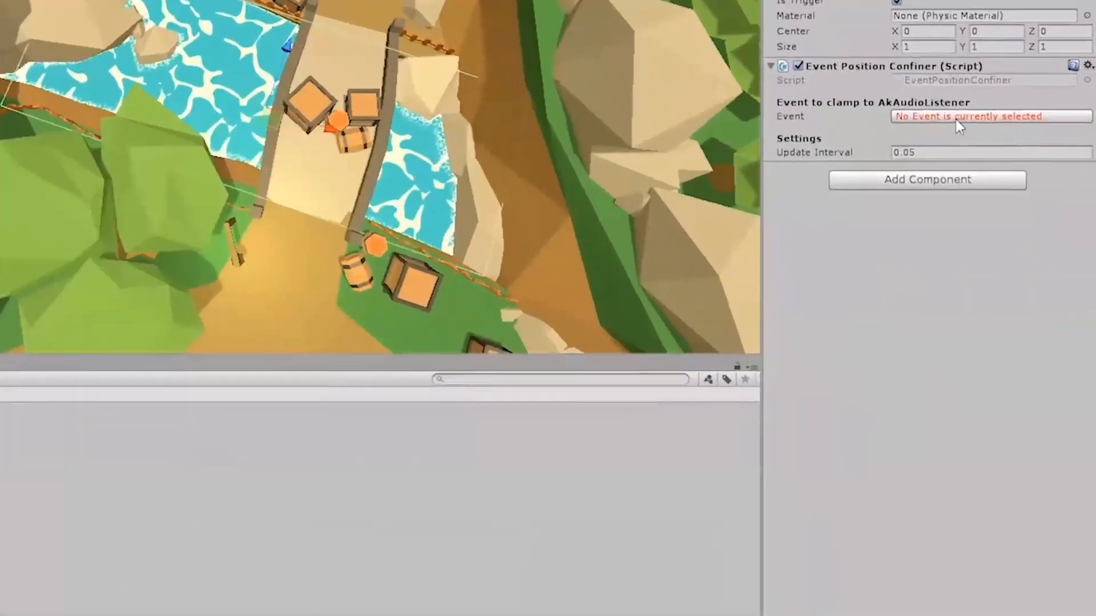
Step: Assign the Ambient_River event from Ambient's SoundBankSpecific folder to River's Event Position Confiner, and select the Update Interval value
click(952, 101)
click(925, 172)
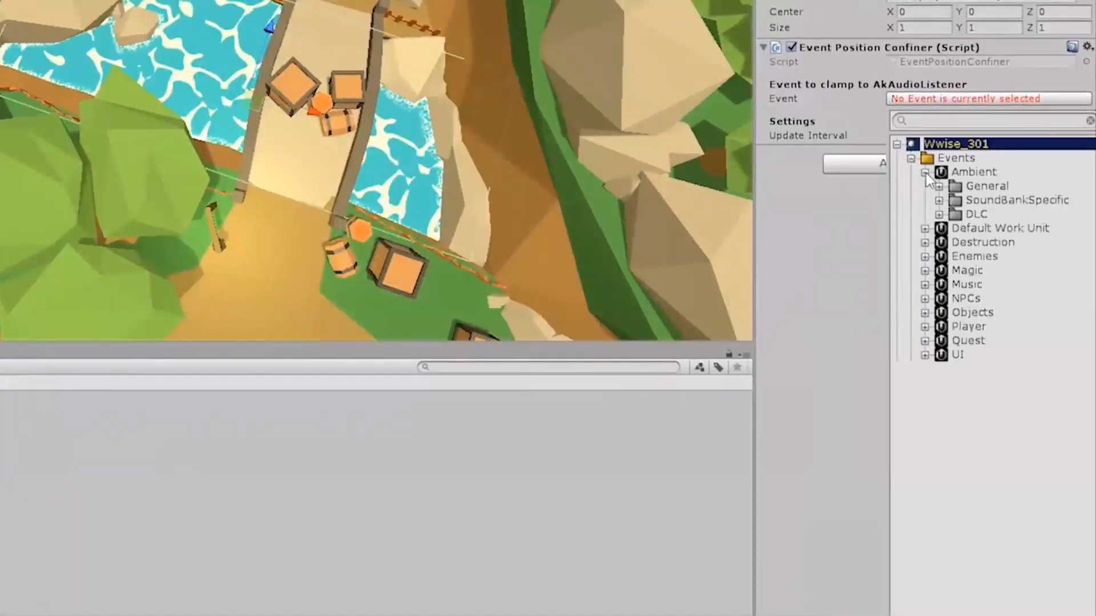
click(940, 201)
click(992, 314)
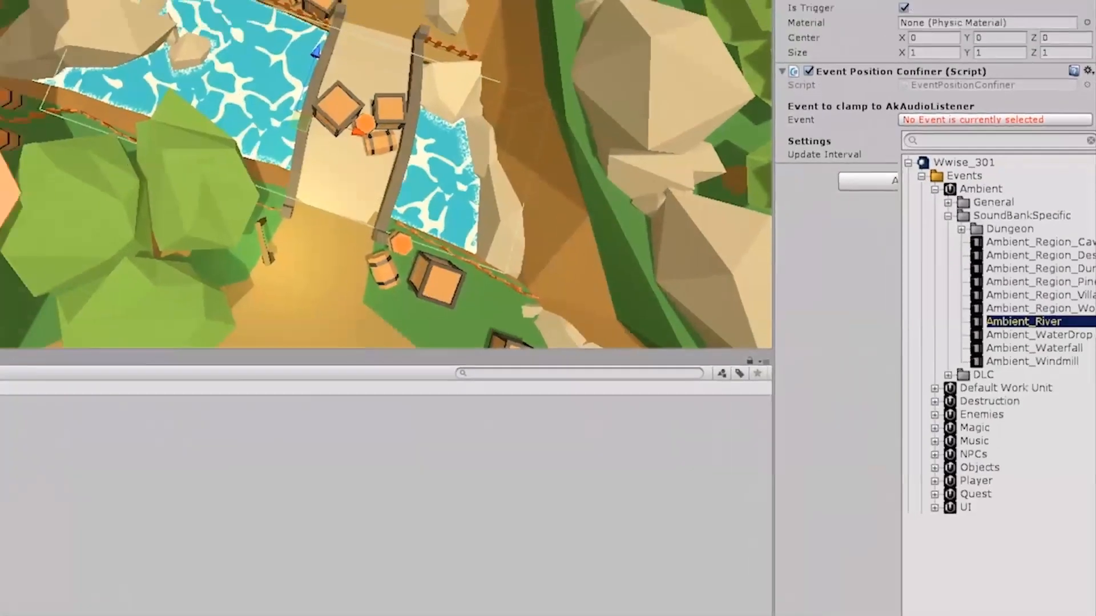
click(930, 611)
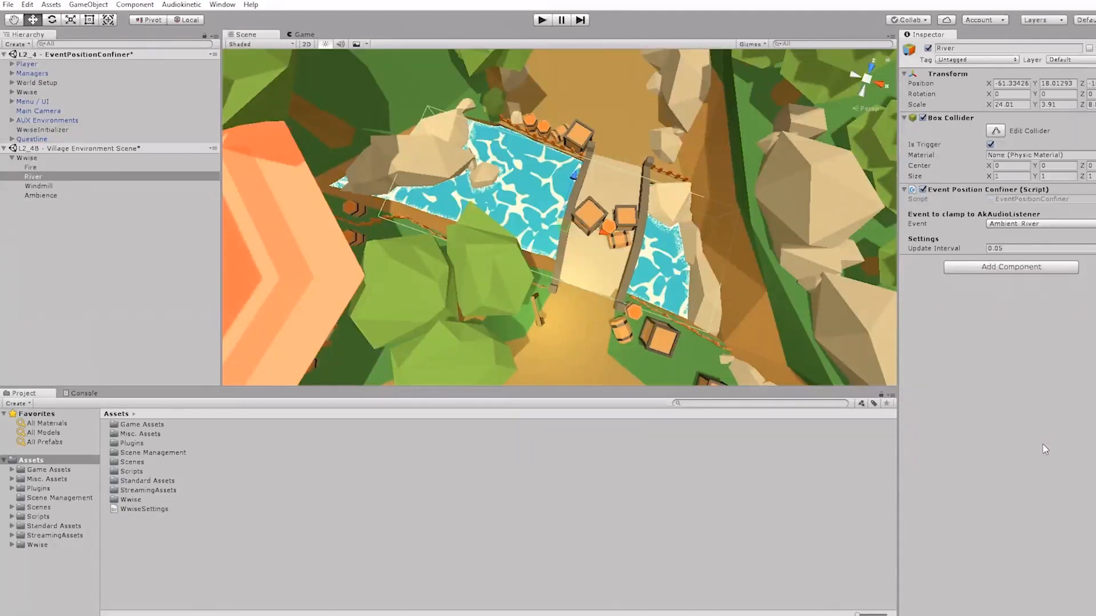
click(1011, 248)
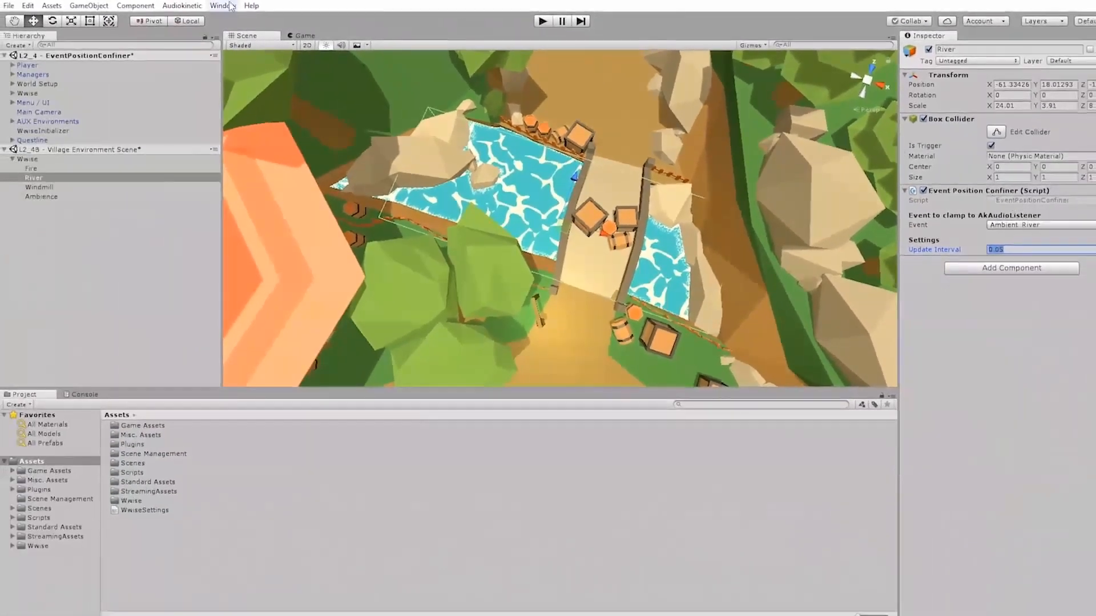
Step: Change the editor's window layout to 2 by 3
click(230, 6)
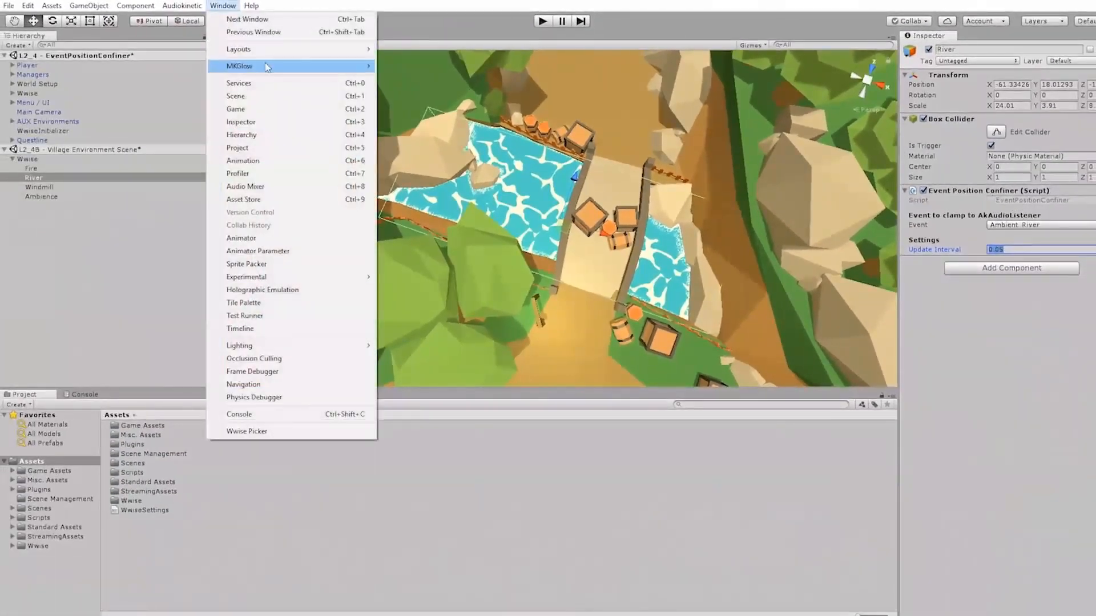
mouse_move(346, 49)
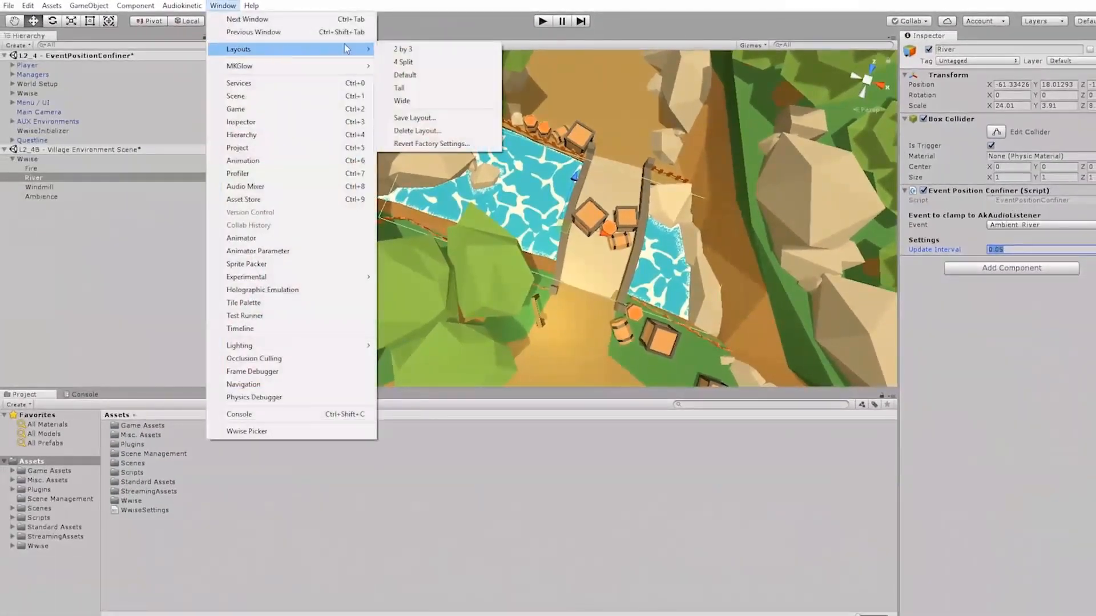
click(435, 49)
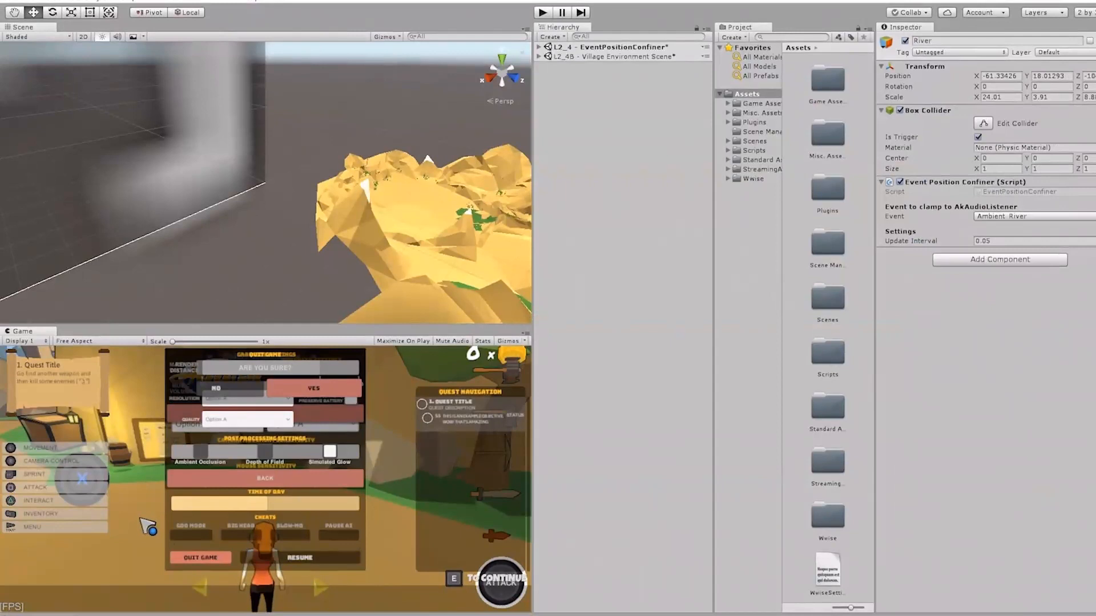
Step: Expand the L2_4B - Village Environment Scene and focus the scene view on River, angled to show the bridge and water
click(538, 57)
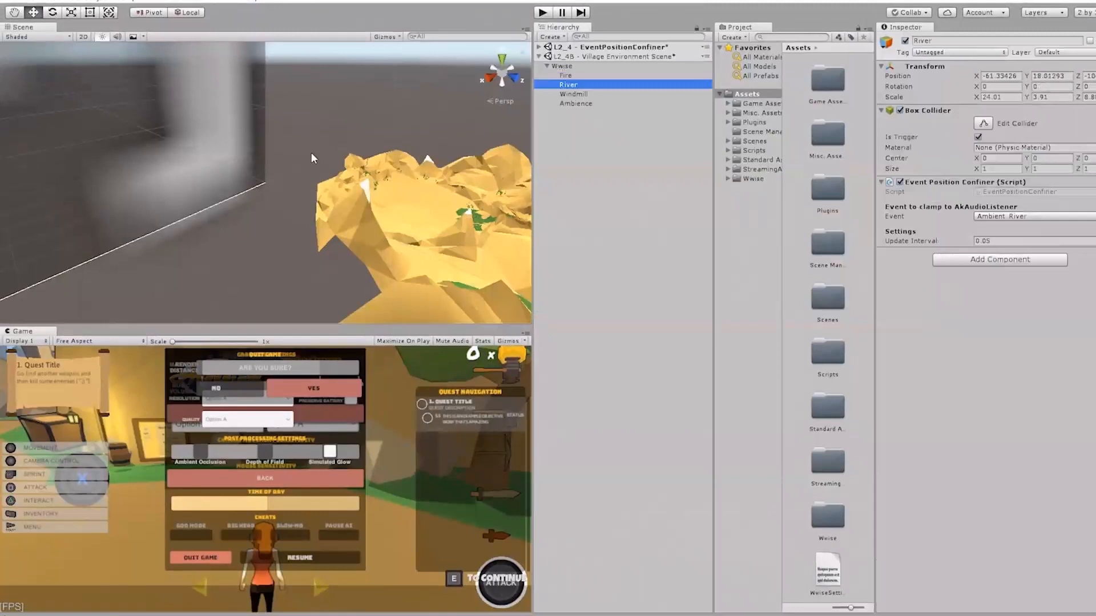
key(f)
alt+drag(214, 141, 502, 240)
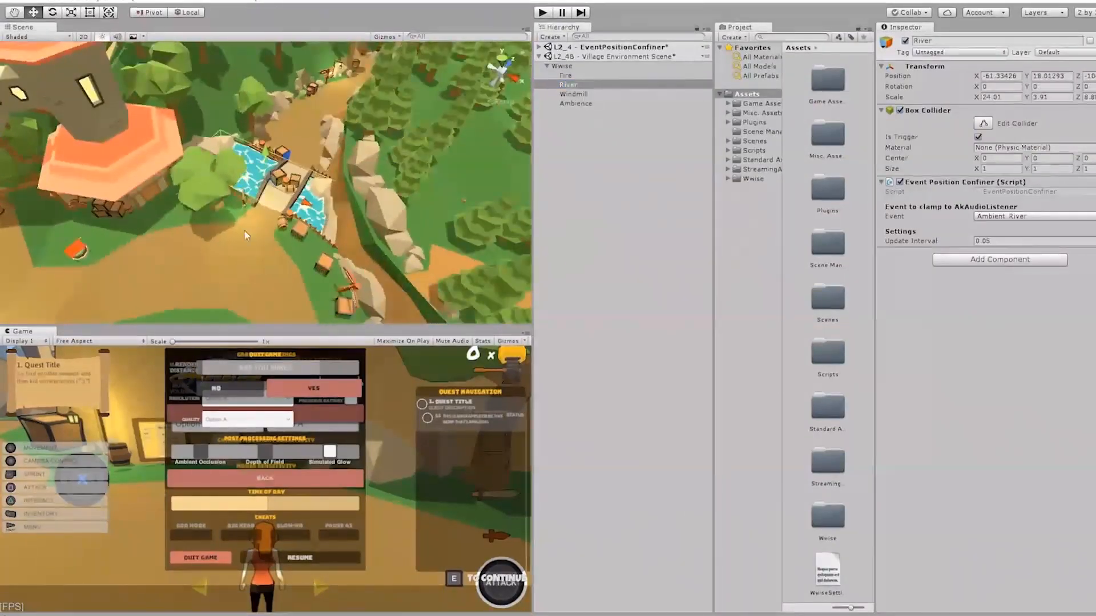
scroll(365, 188, up, 4)
alt+drag(366, 188, 337, 160)
middle_drag(336, 159, 240, 150)
alt+drag(240, 149, 255, 176)
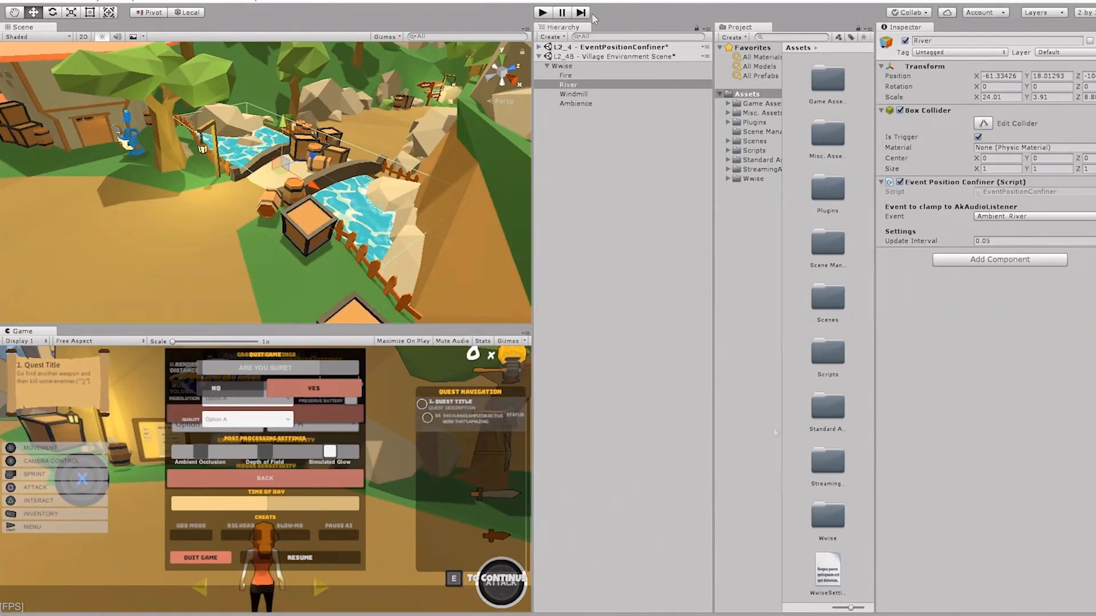
Step: Play the game, walk the player toward the river bridge to test the sound position, and open the in-game menu
click(547, 13)
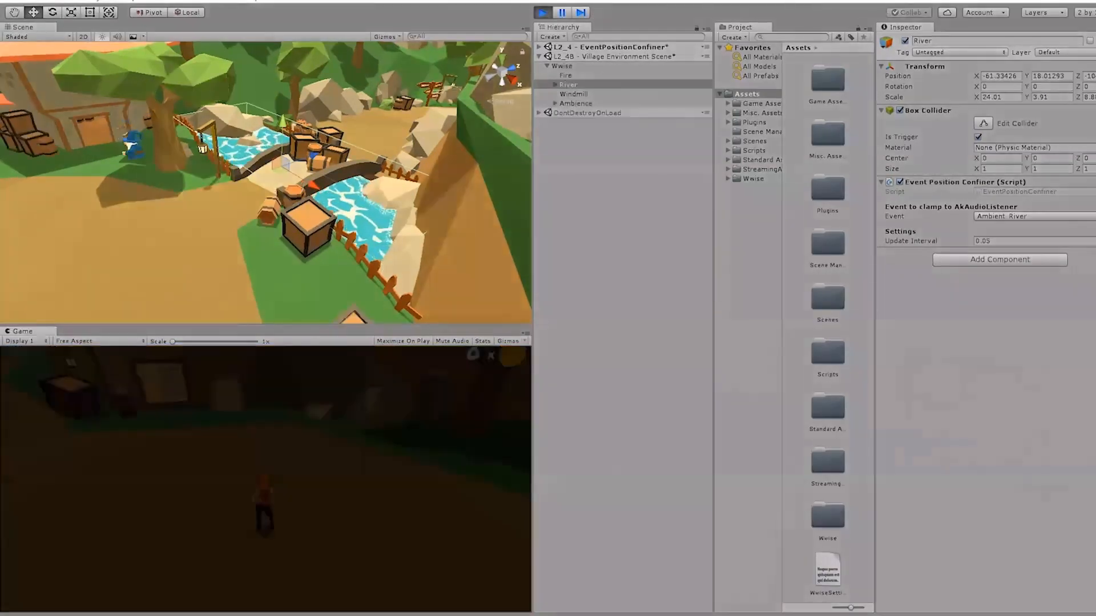
click(345, 436)
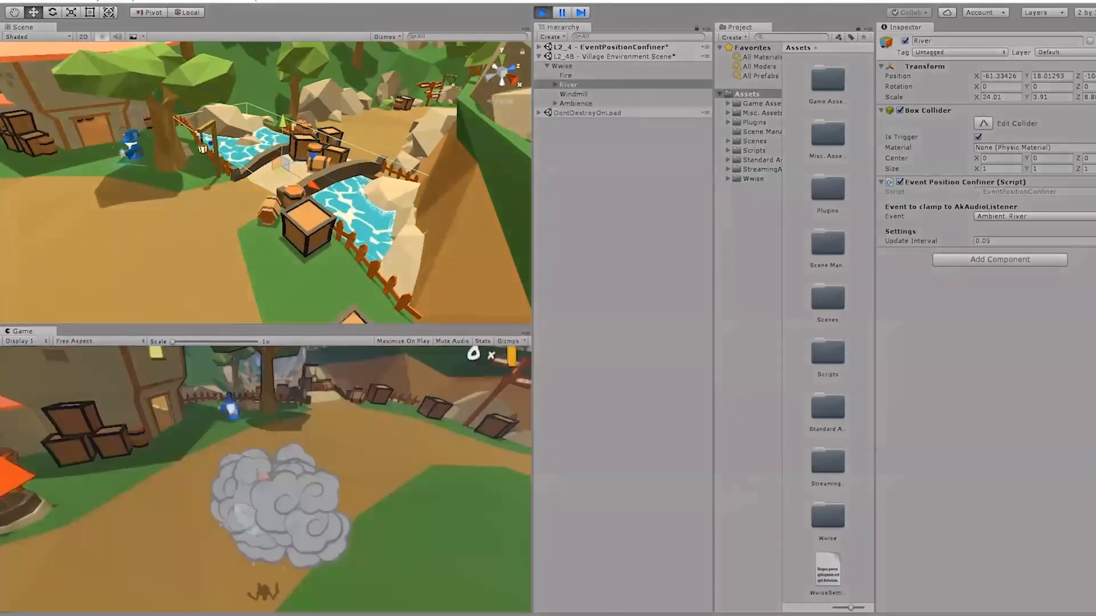
key(w)
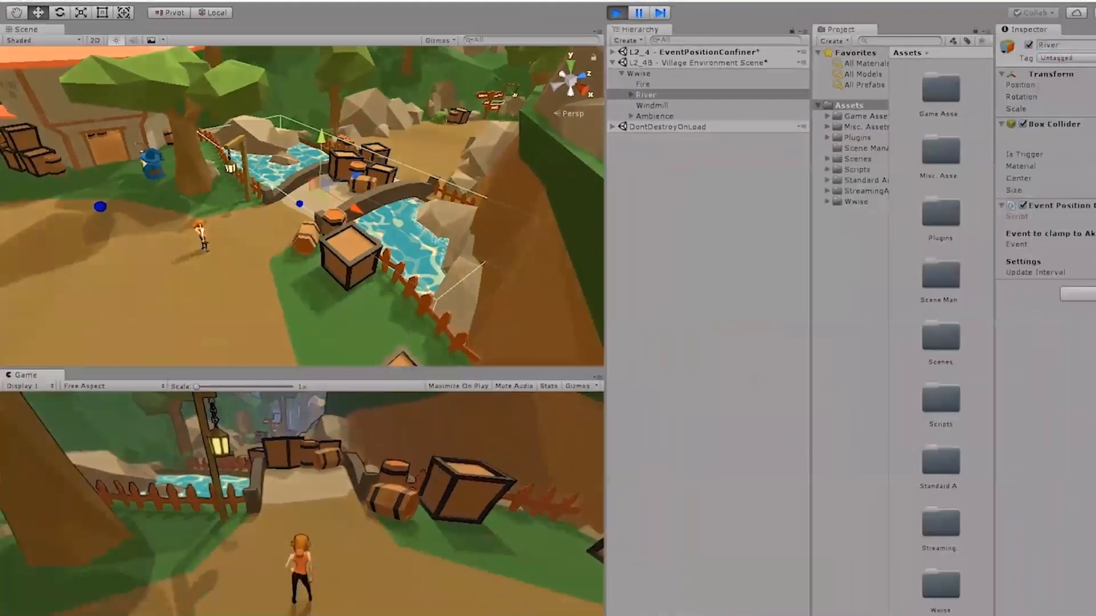
key(Escape)
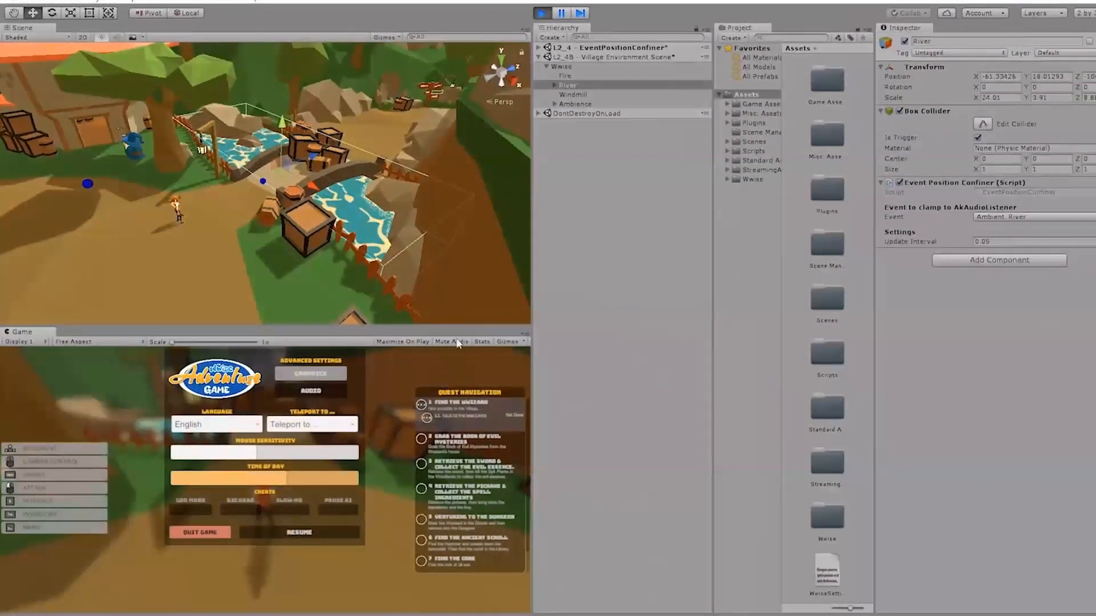
Step: Select River's Clamped Emitter, resume the game, walk the player toward the bridge to test the emitter's movement, and reopen the in-game menu
click(554, 85)
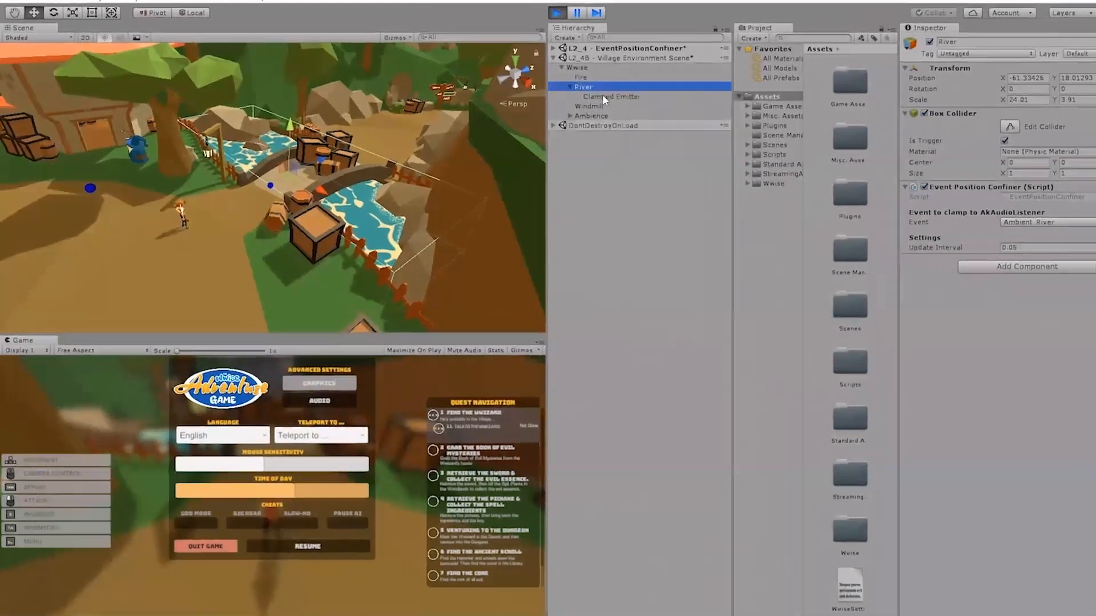
click(585, 95)
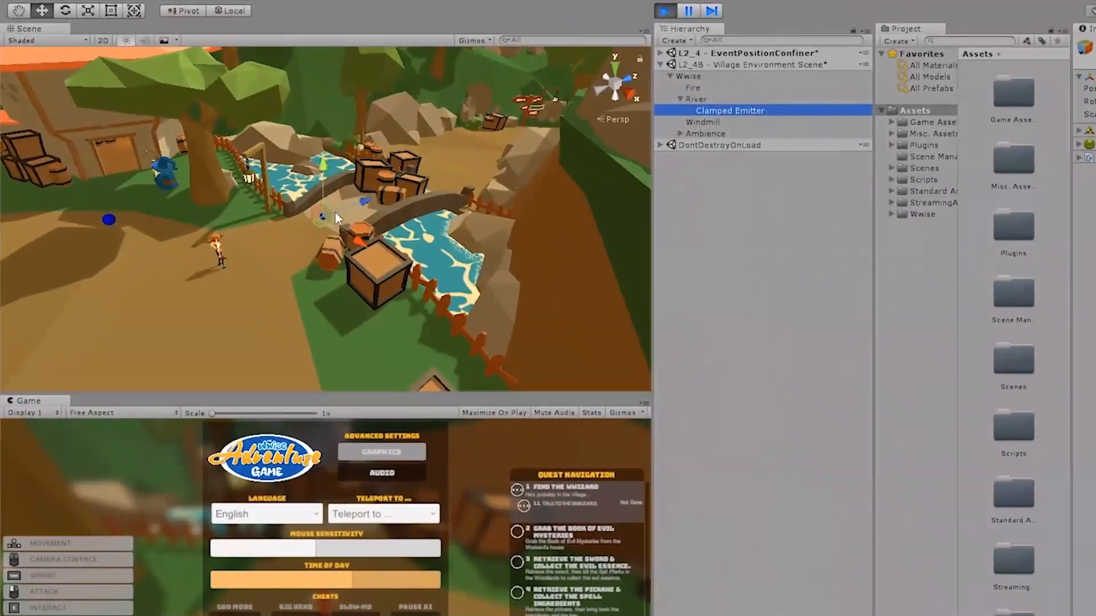
click(496, 463)
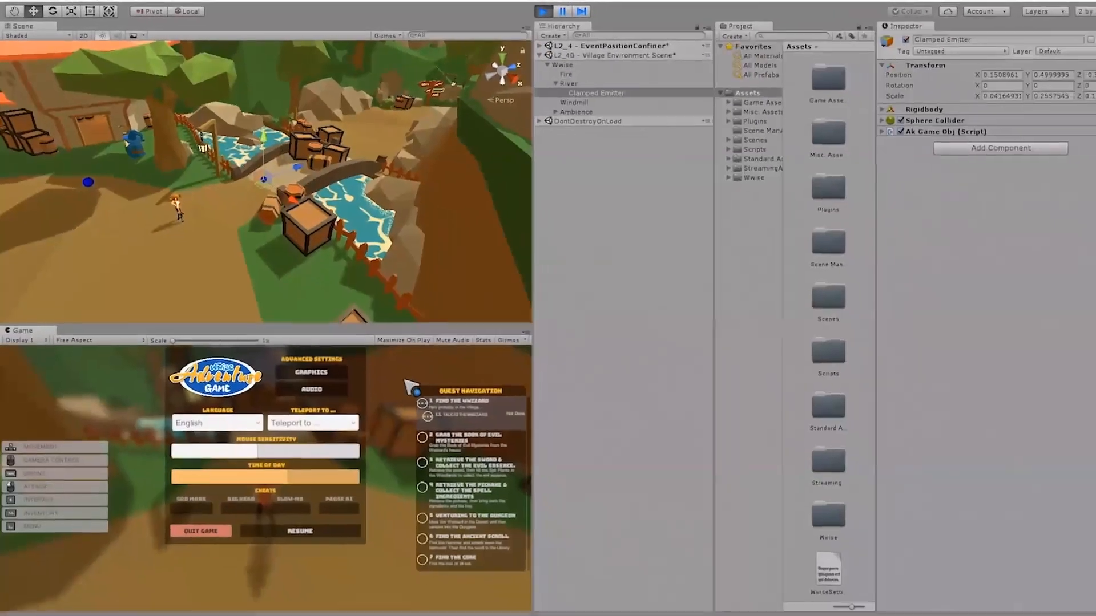
key(Escape)
key(w)
key(w)
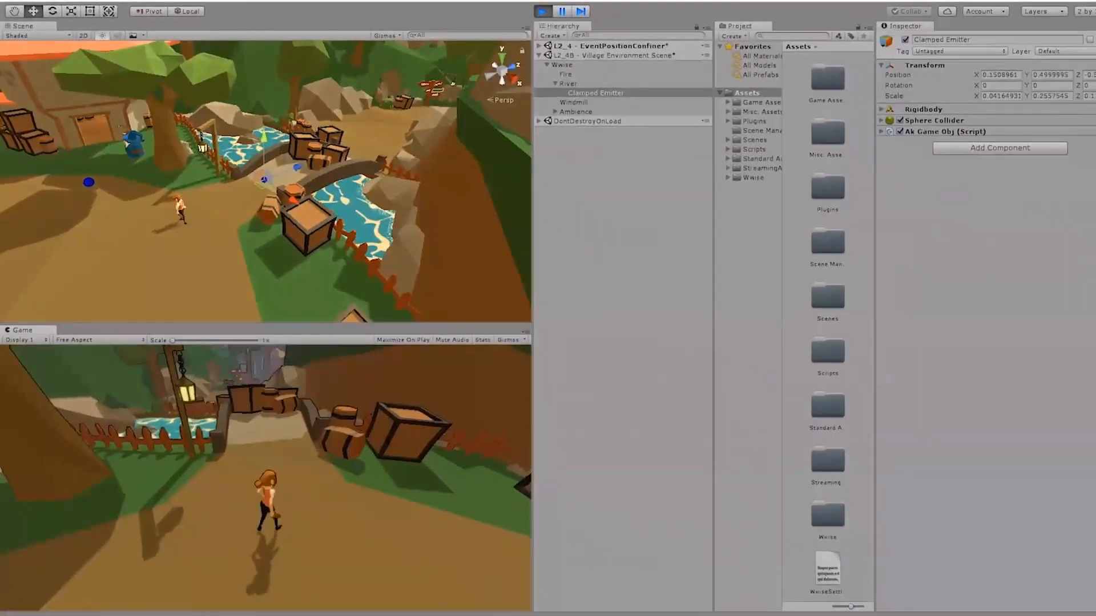
key(a)
key(w)
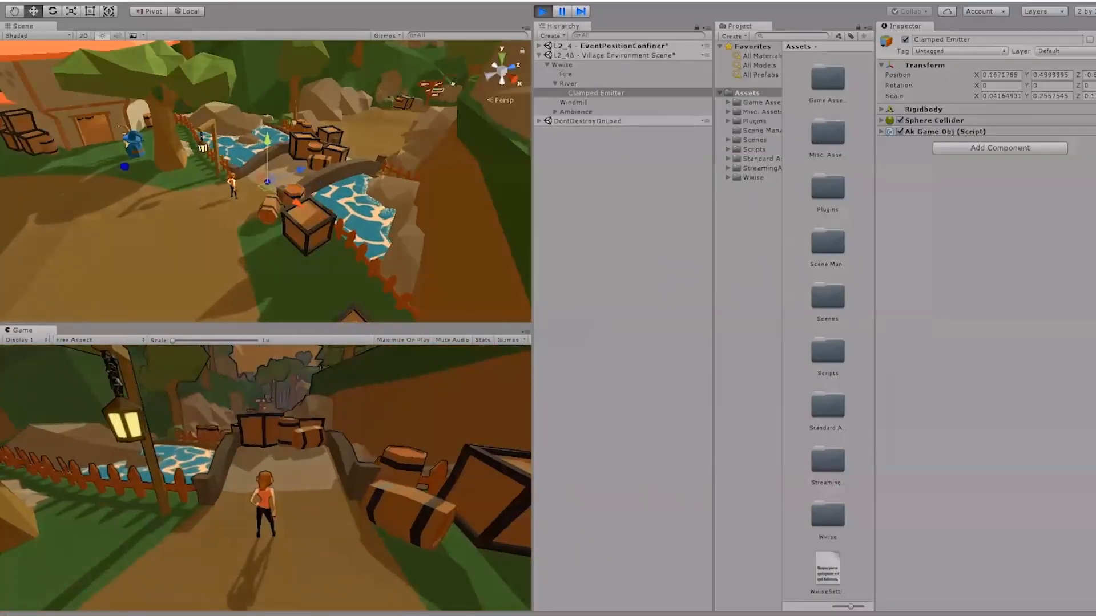
key(Escape)
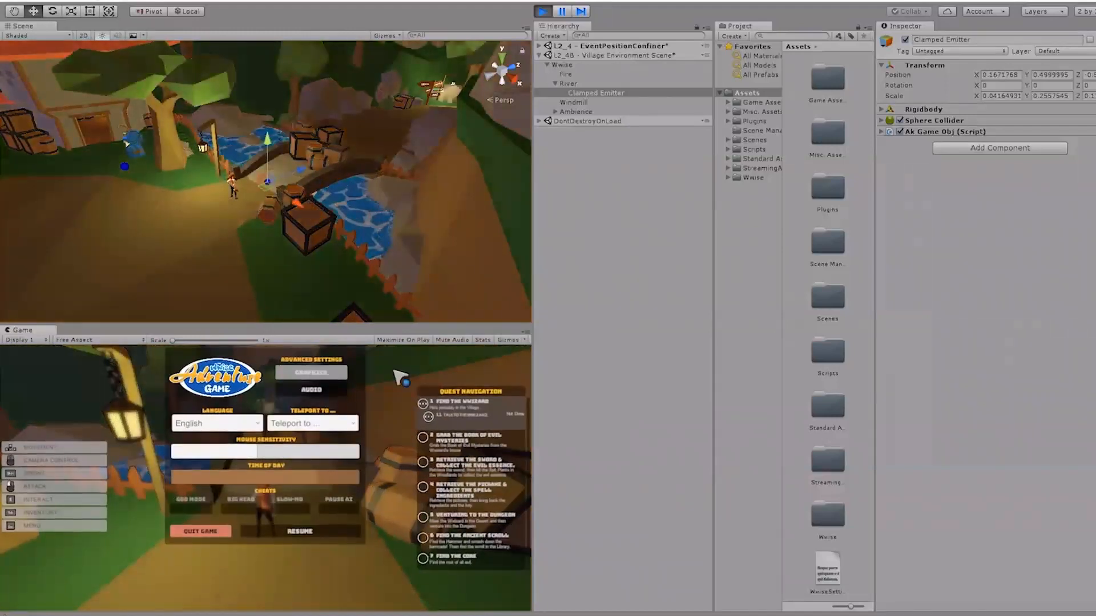
Step: Examine the Main Camera's Ak Audio Listener in the EventPositionConfiner scene, play with the camera turned around, and reopen the in-game menu
click(540, 46)
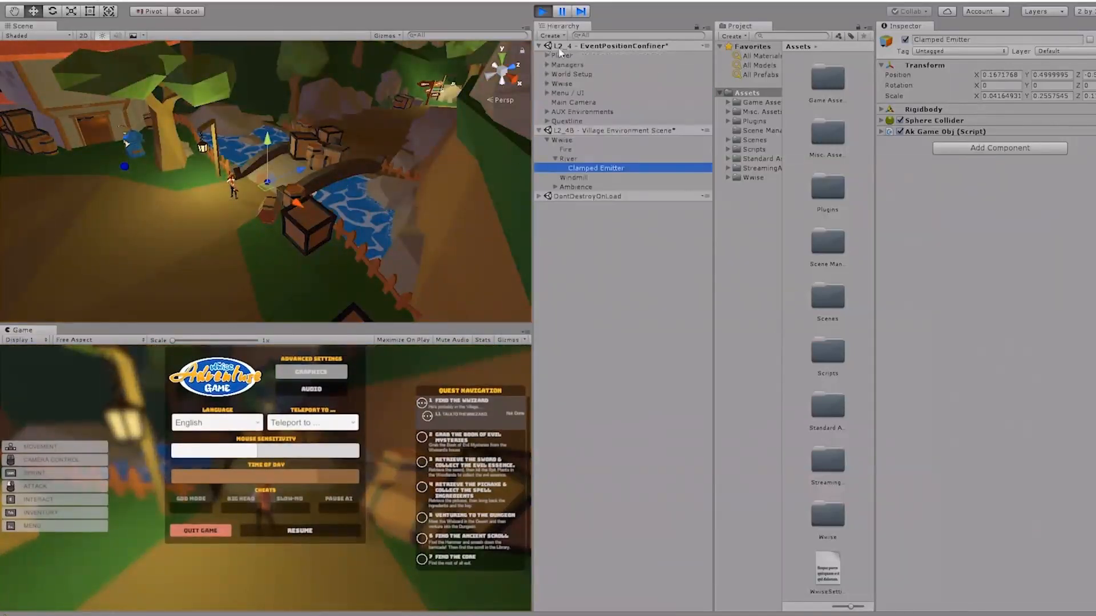
click(573, 102)
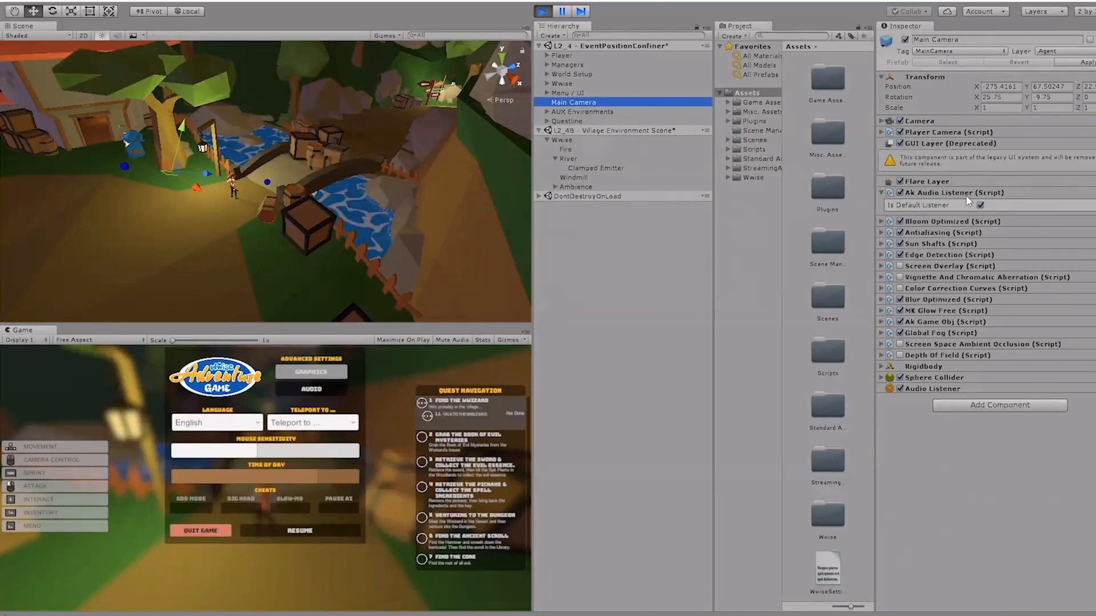
click(439, 363)
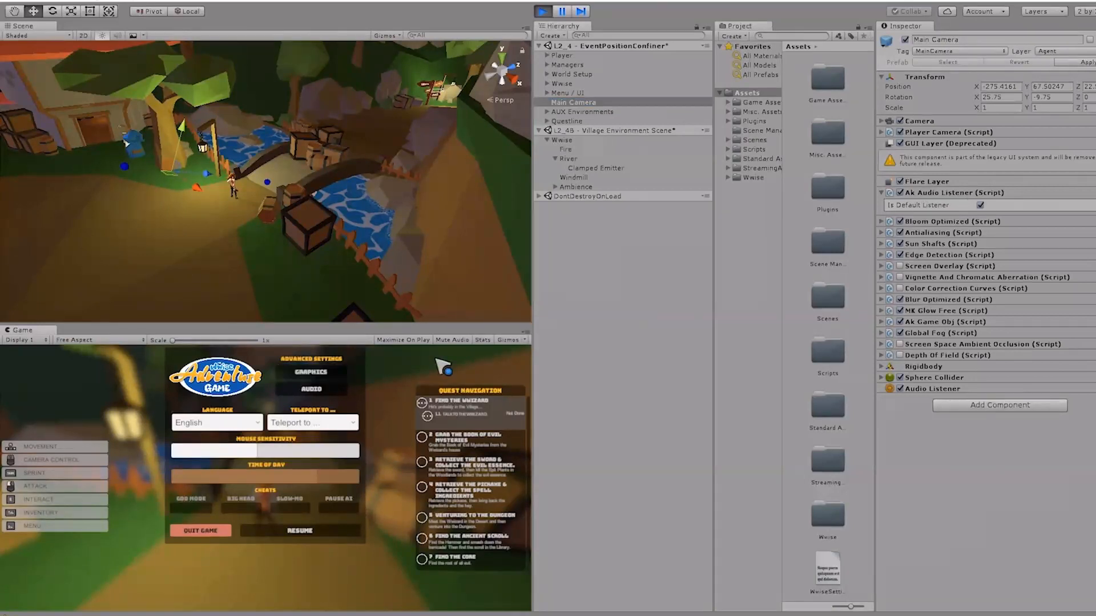
key(Escape)
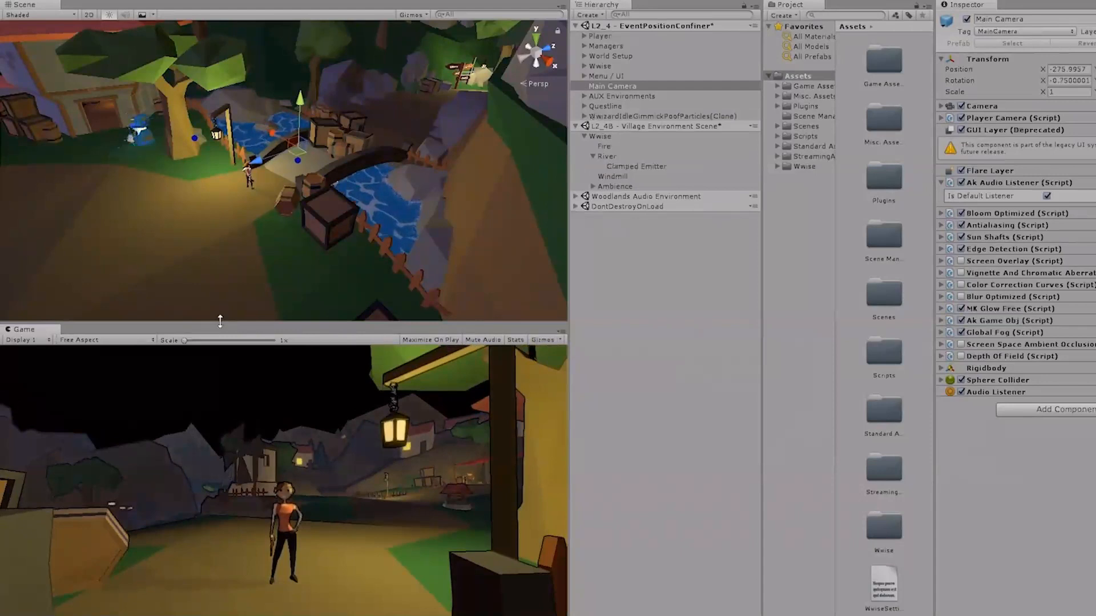
key(Escape)
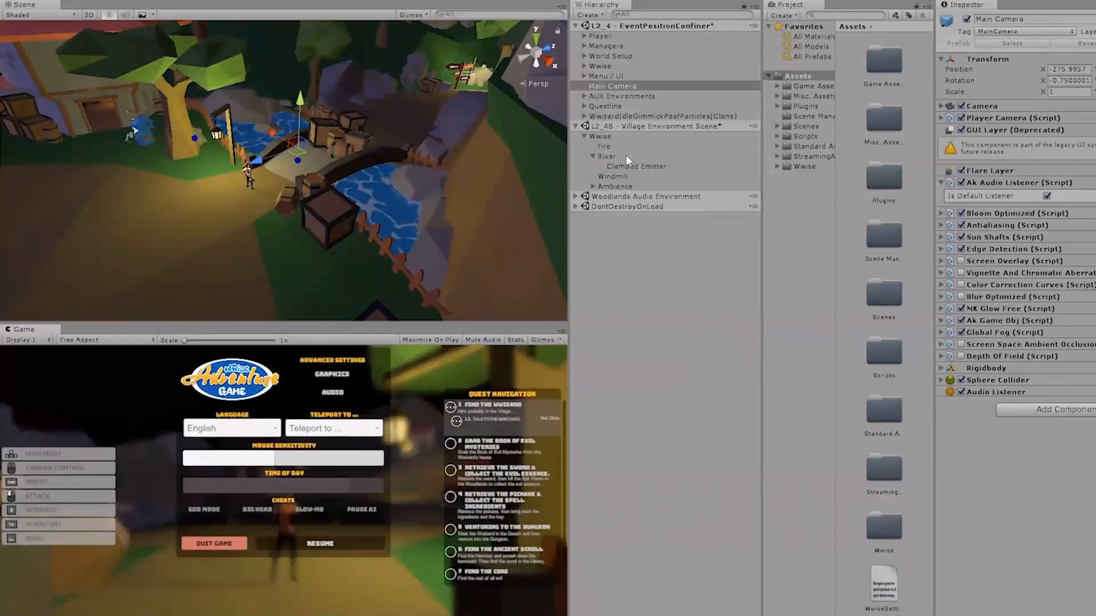
Step: Select River in the Village Environment Scene and resume the game to continue the sound position test
click(615, 155)
click(440, 488)
key(Escape)
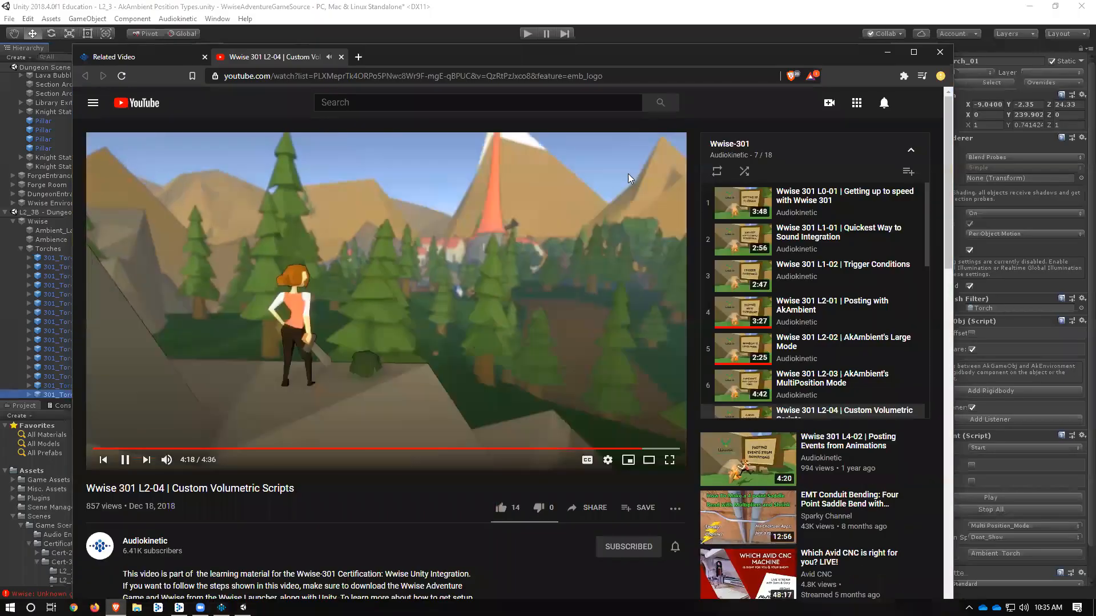
Step: Close the Custom Volumetric Scripts video and advance the Wwise-301 course to the Ambient Soundscape page
click(341, 56)
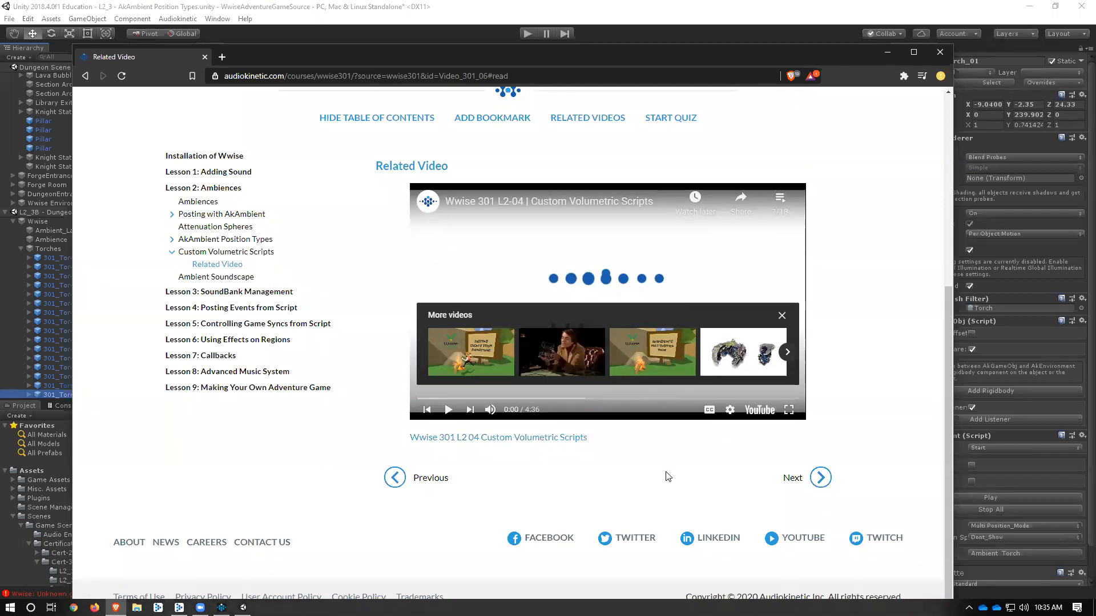
scroll(871, 362, up, 5)
scroll(871, 362, down, 5)
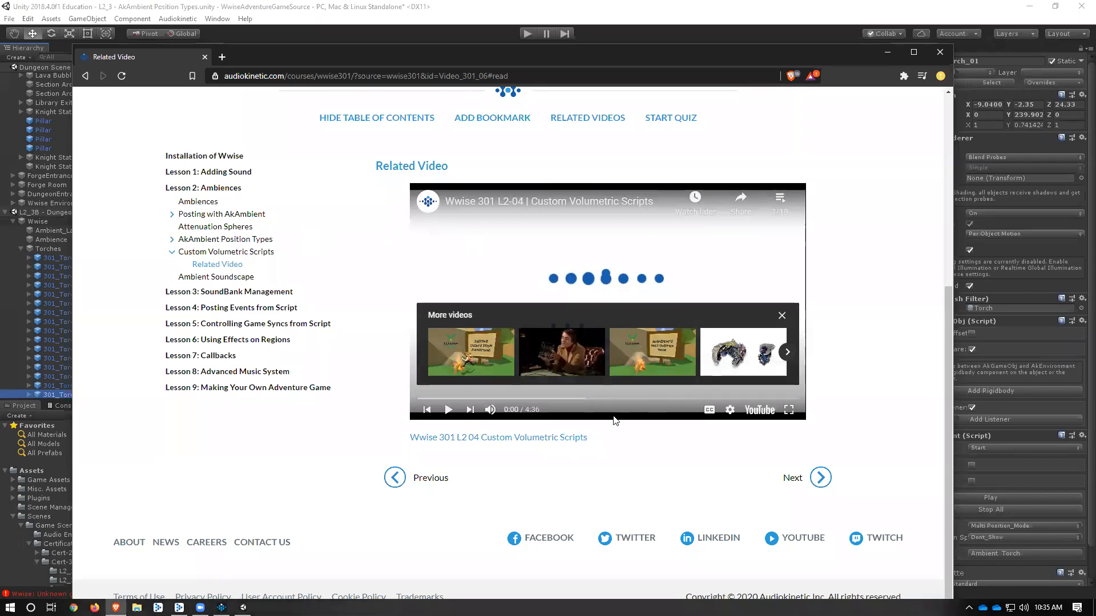
click(819, 480)
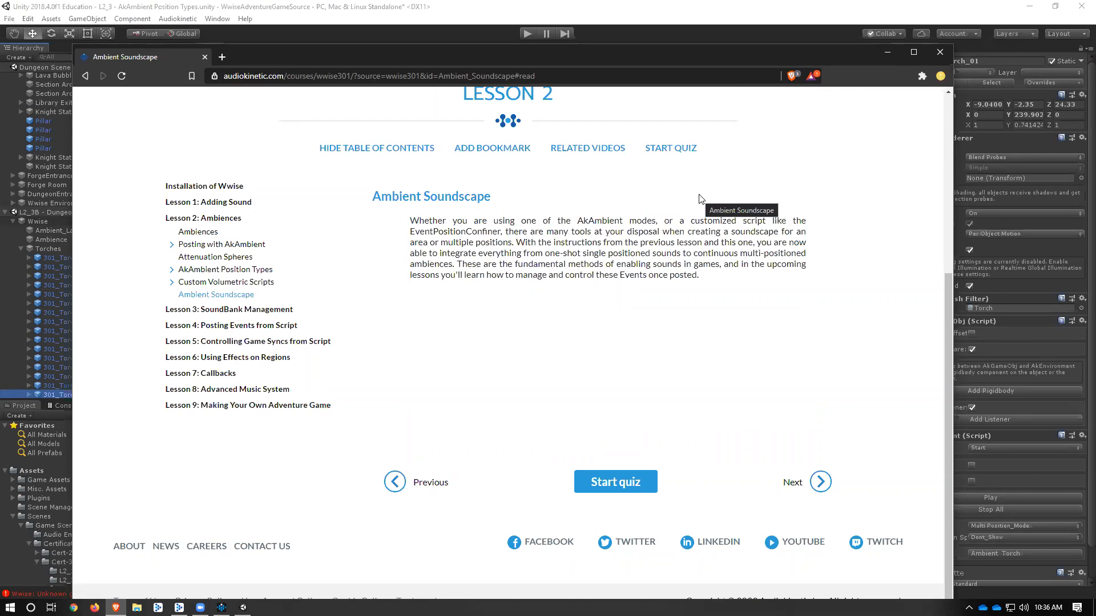
Step: Switch to the Unity editor and close the WwiseAdventureGameSource project
click(859, 26)
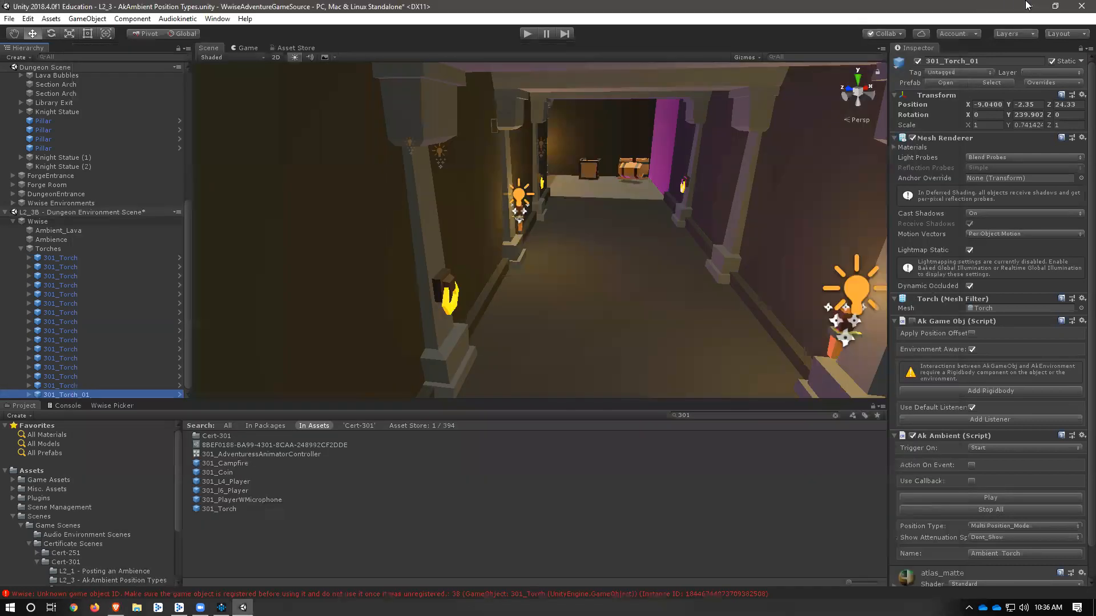
click(1077, 8)
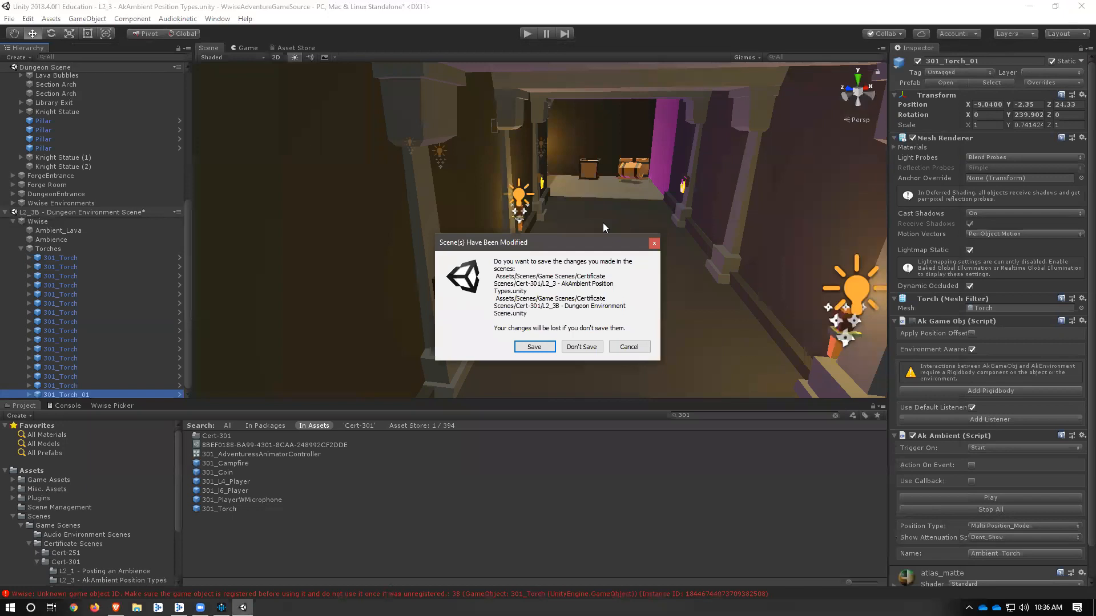
click(560, 350)
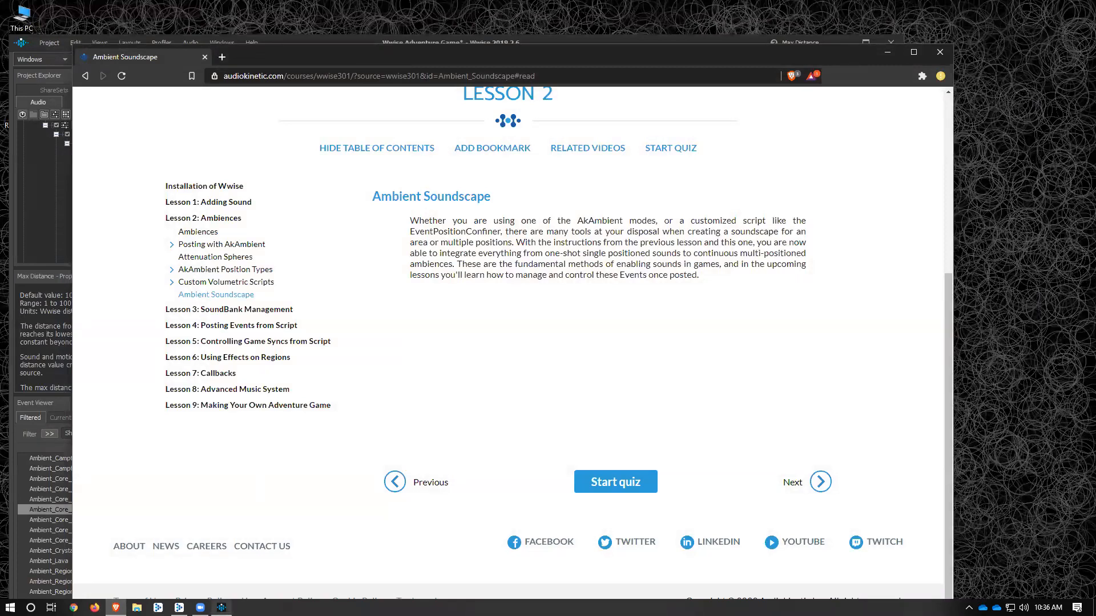
Step: Move the course browser window aside, switch to Wwise and close the Wwise Adventure Game project
mouse_move(222, 607)
drag(469, 58, 515, 185)
click(602, 46)
click(890, 43)
click(412, 349)
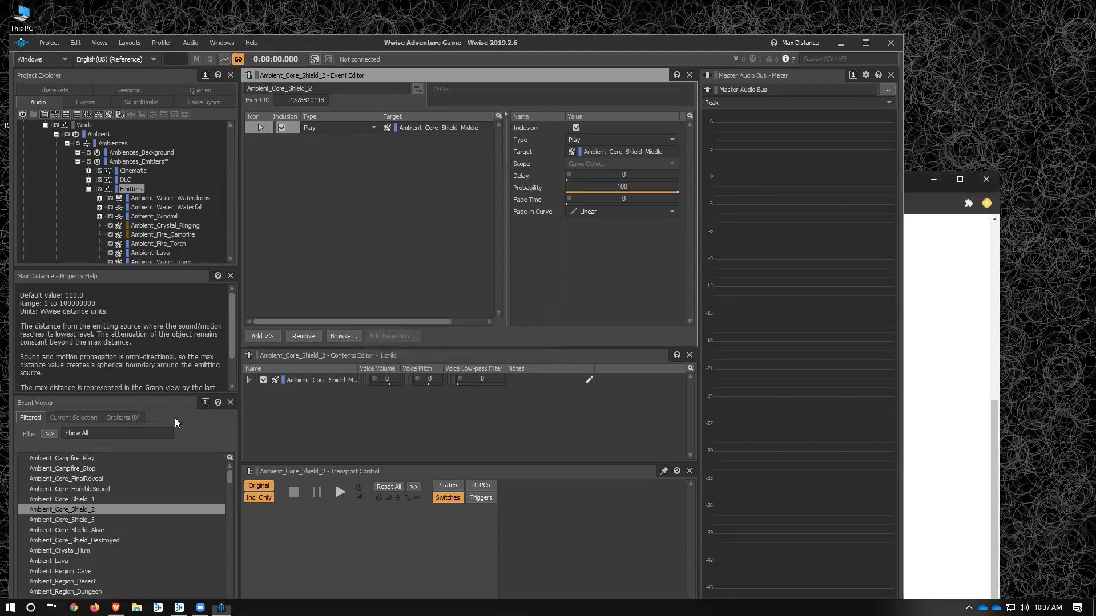
Step: From Wwise Launcher, open WWISE Integration Test in Unity 2020.1.6f1 and Wwise 2019.2.6.7381, and bring Unity to the front
click(643, 118)
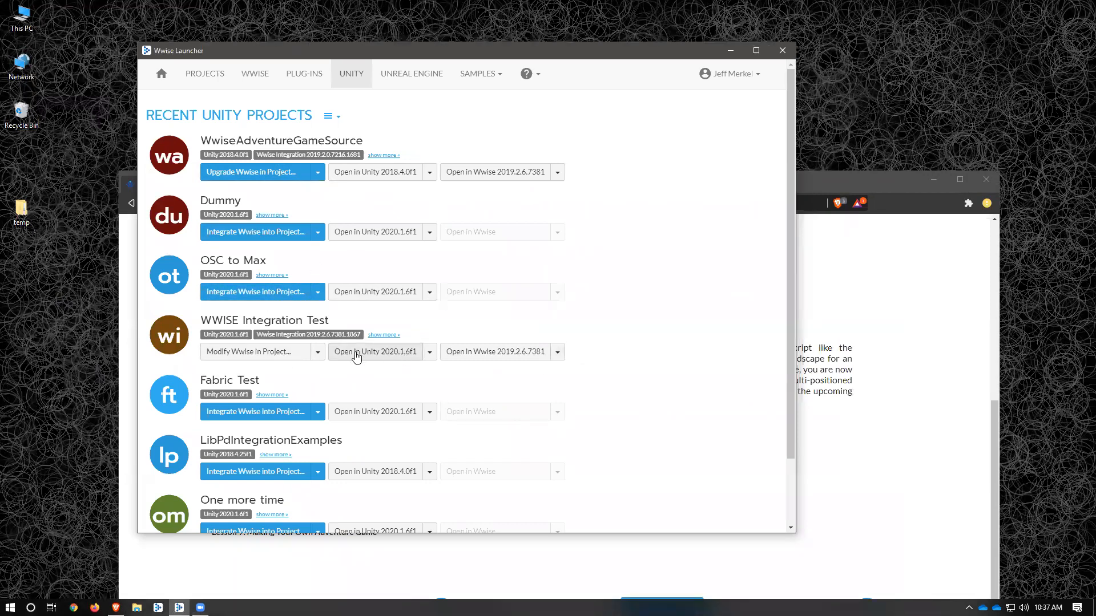
click(513, 352)
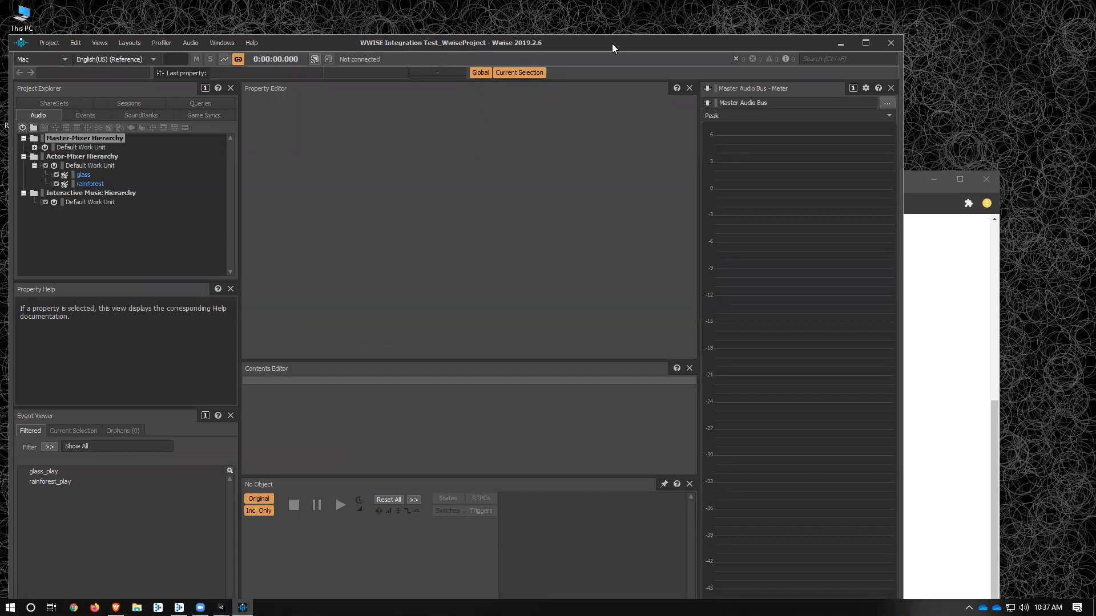
drag(612, 50, 635, 258)
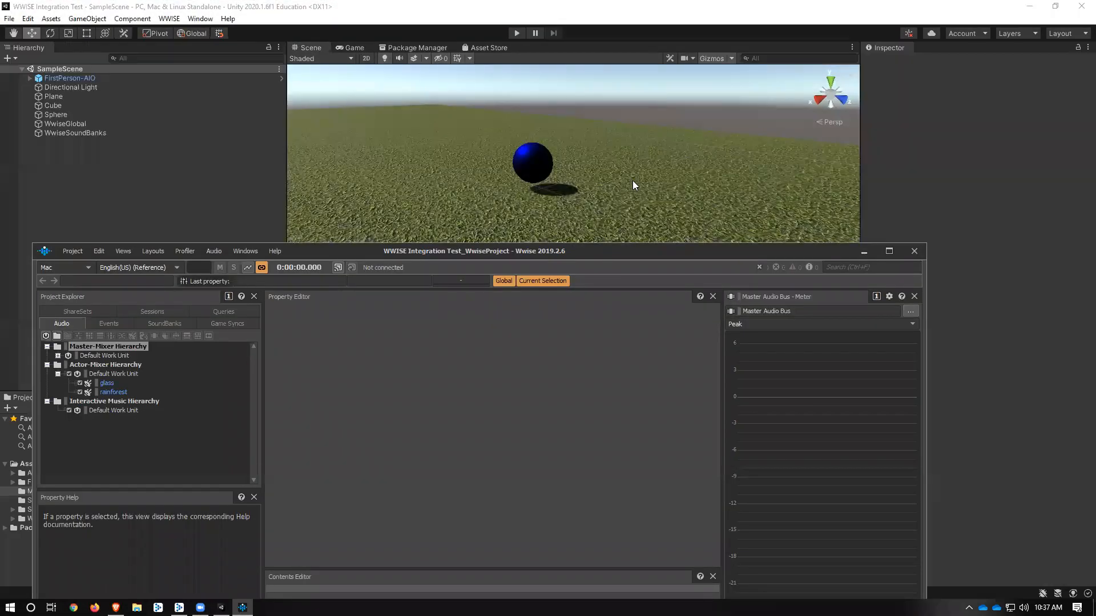
click(745, 157)
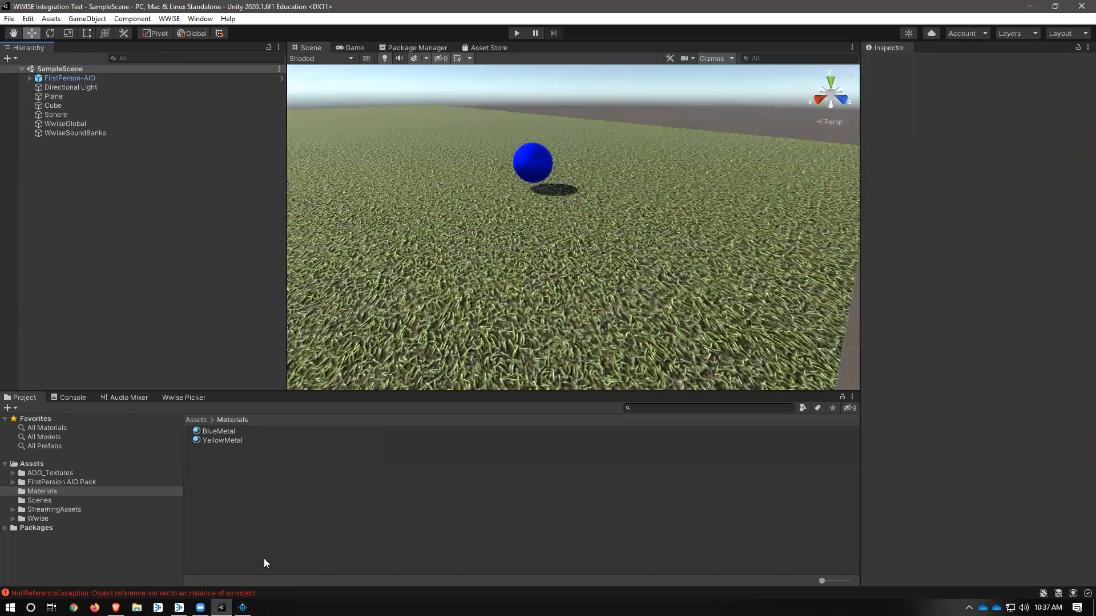
Step: Clear the error messages from Unity's console and return to the project's assets
click(70, 398)
click(11, 408)
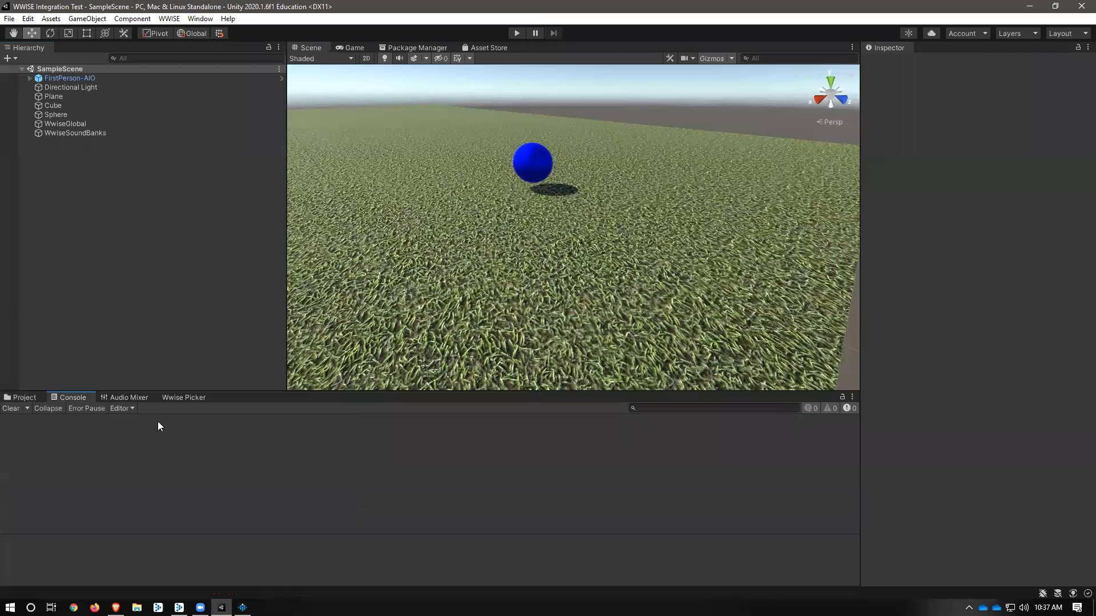
click(18, 399)
Step: Connect Wwise remotely to the local WWISE Integration Test (Editor) and switch Wwise to its profiling layout
click(242, 607)
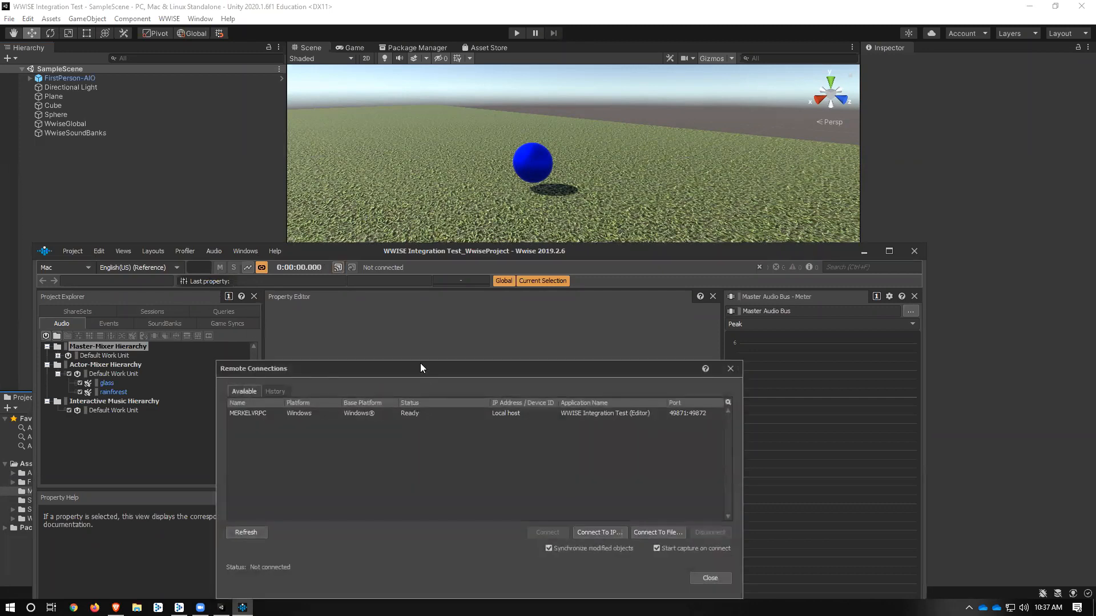
drag(420, 364, 327, 130)
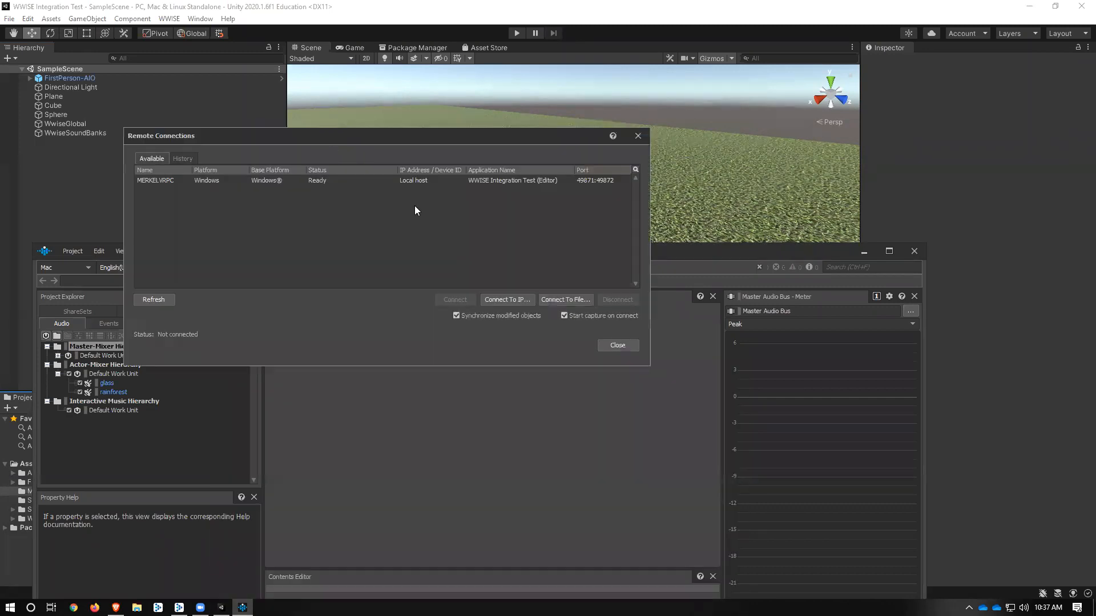
click(311, 181)
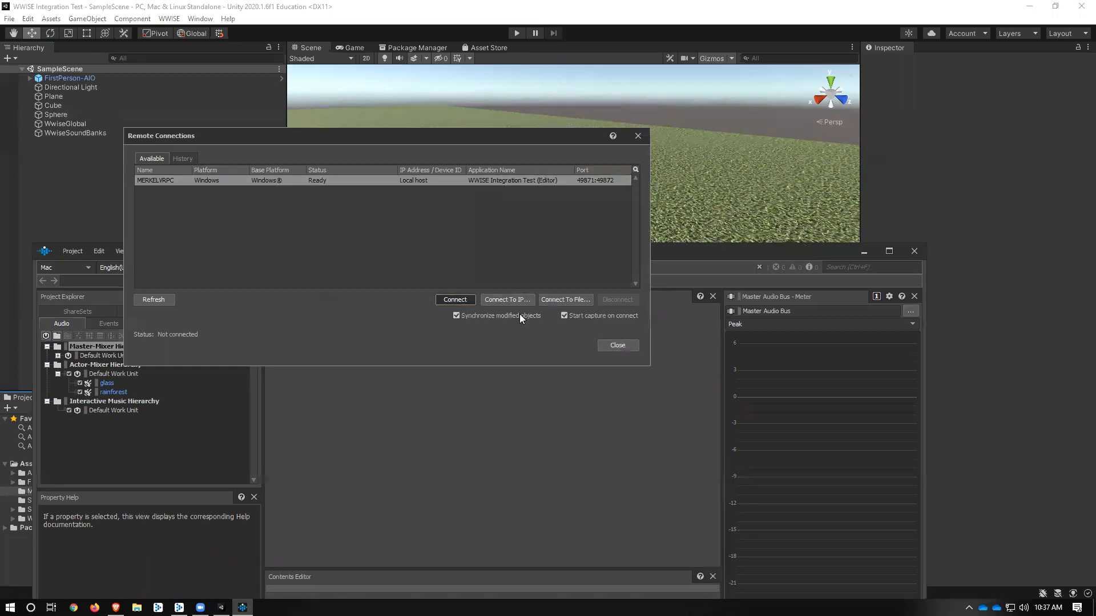
click(154, 251)
click(149, 279)
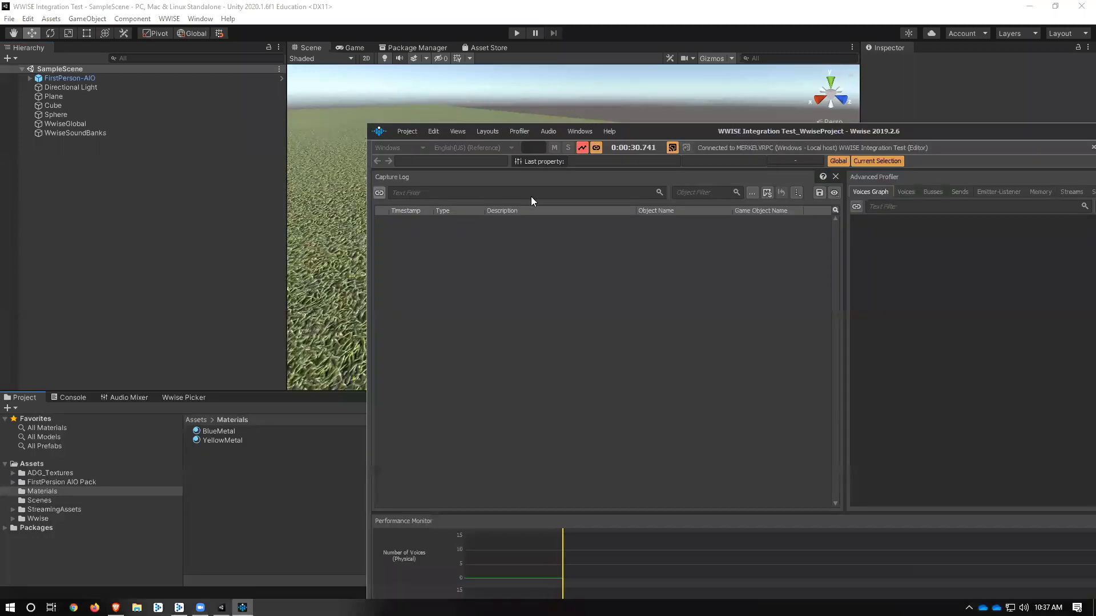
Step: Arrange the Unity editor and the Wwise profiler side by side, each filling half of the screen
drag(655, 138, 630, 282)
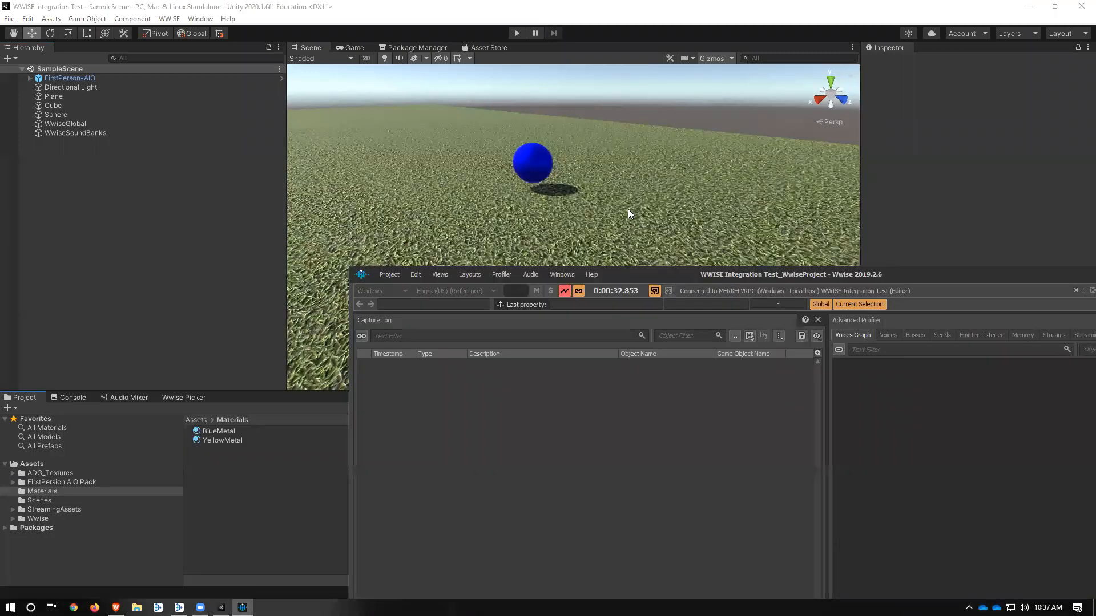
click(628, 209)
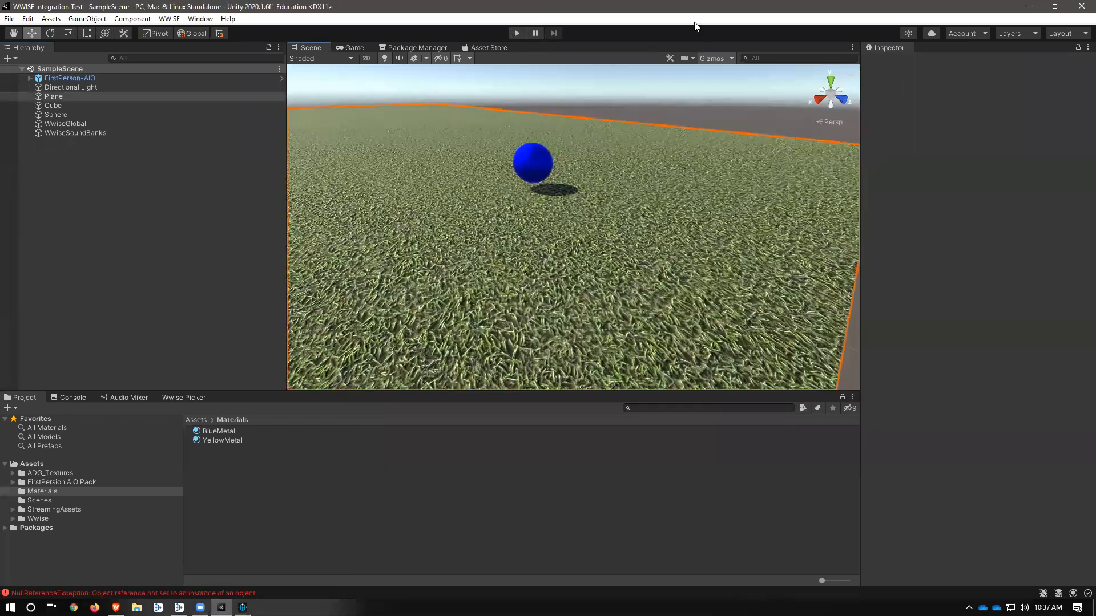
key(super+Left)
click(699, 131)
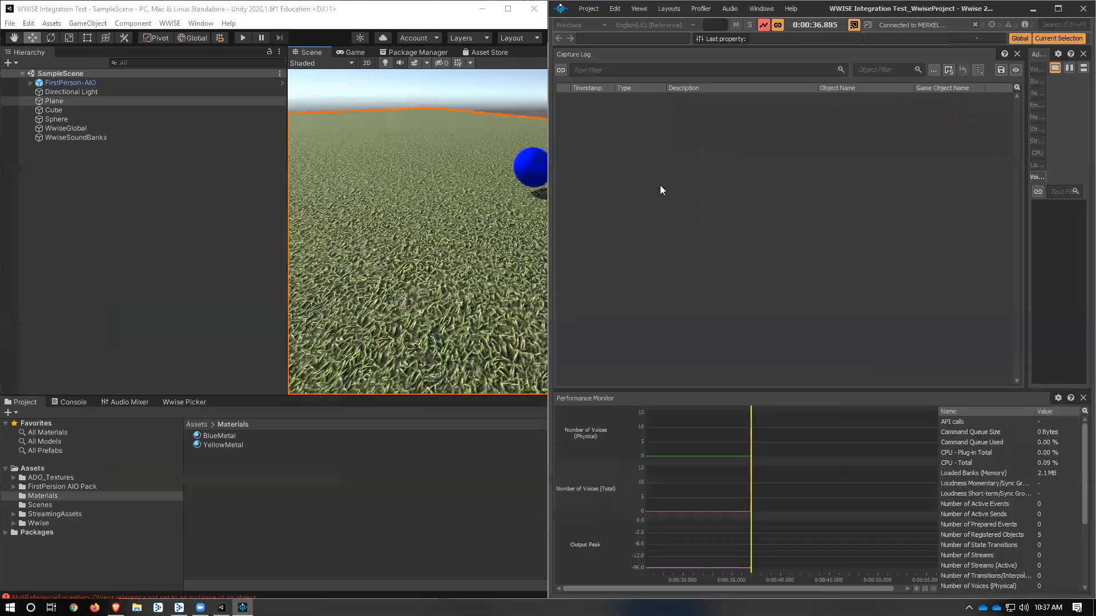
Step: Try to switch the Unity editor to the 2 by 3 window layout
click(337, 20)
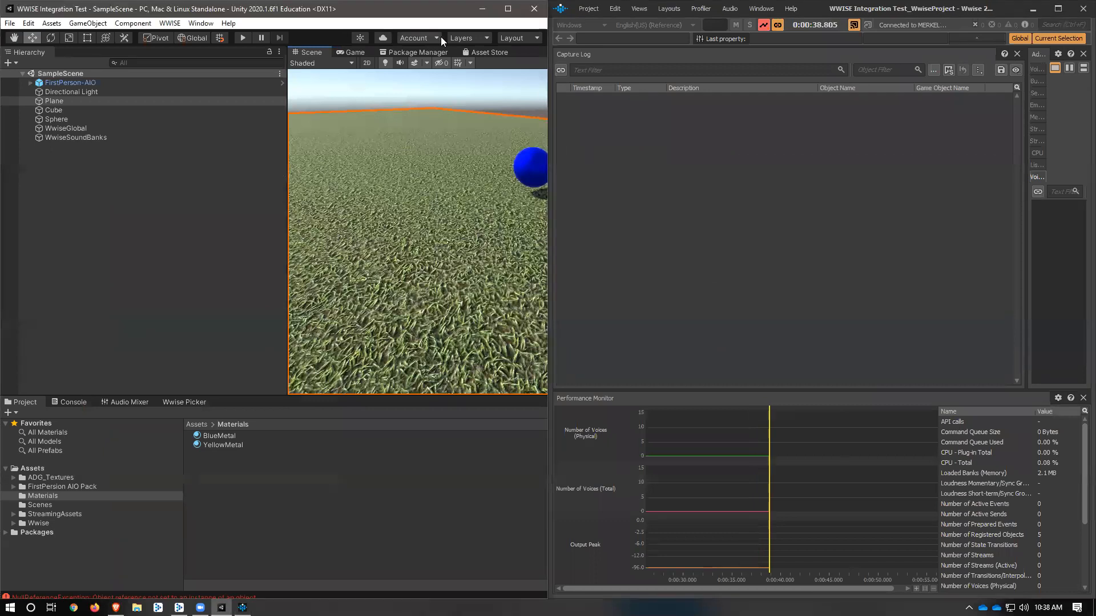
click(506, 46)
click(519, 52)
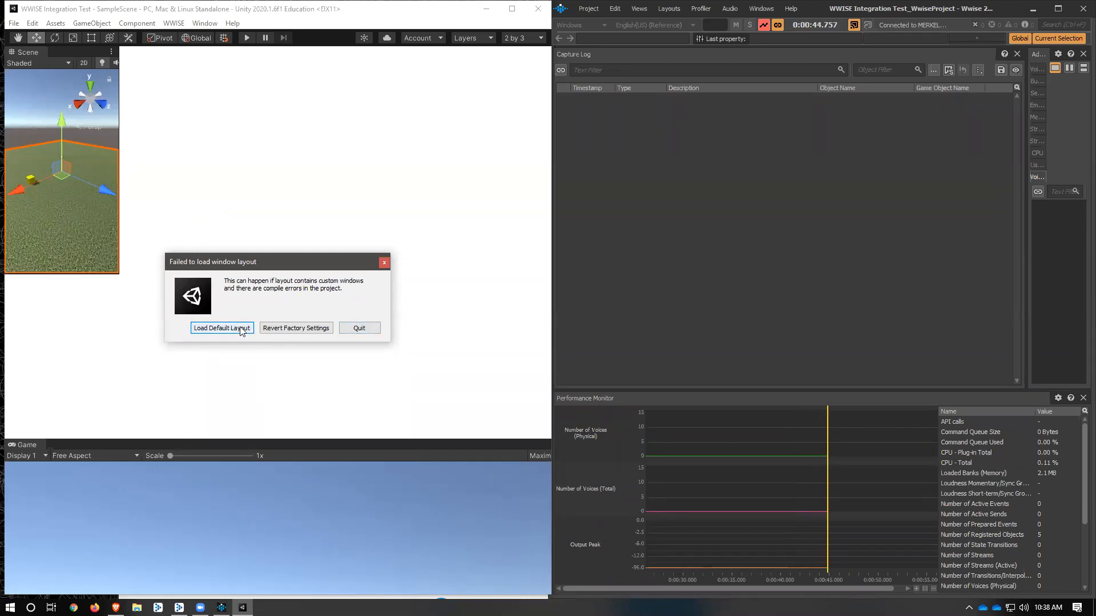
Step: Revert all of Unity's window layouts to factory settings and try to load the default layout
click(280, 330)
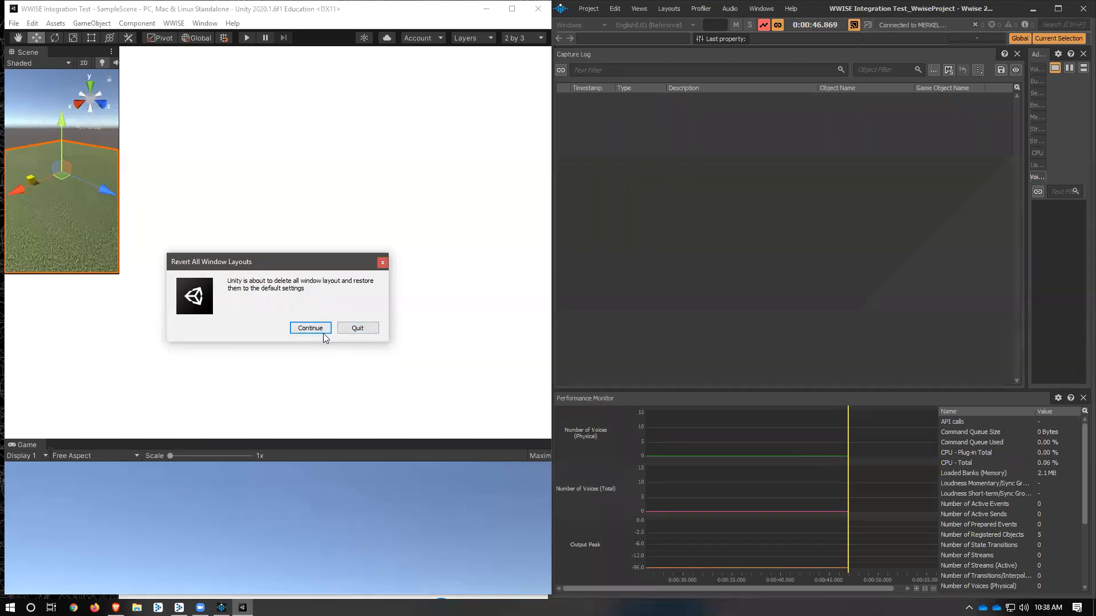
click(316, 330)
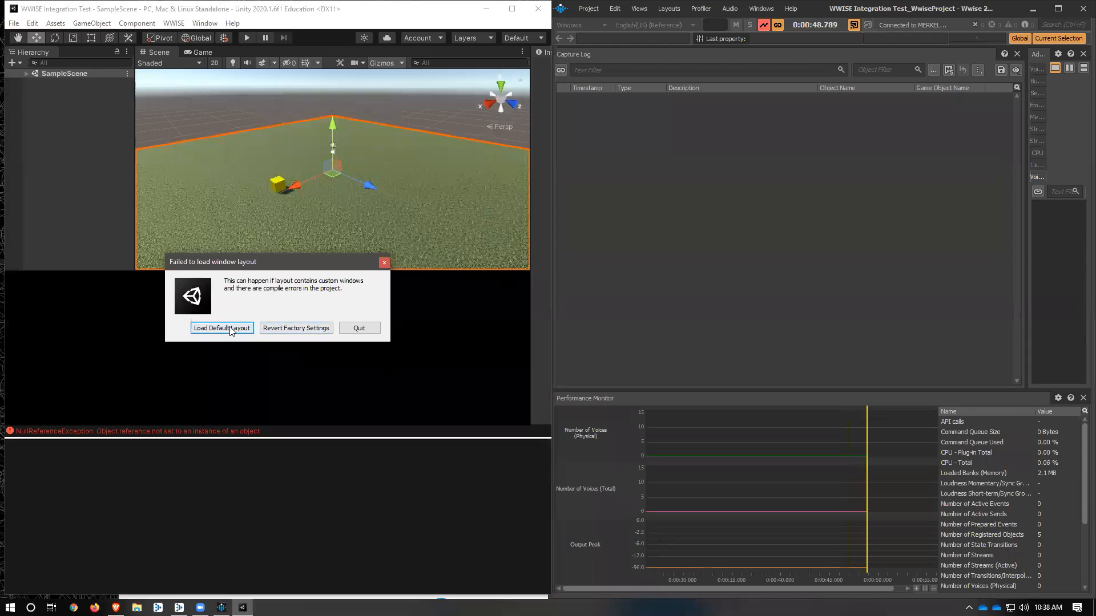
click(231, 331)
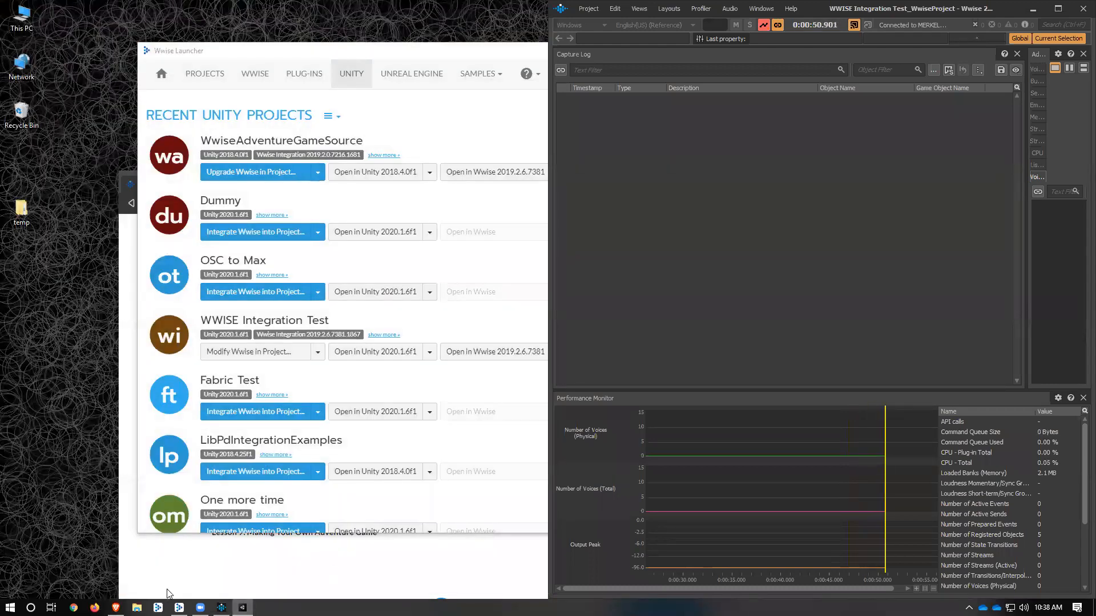
Step: Try to reopen WWISE Integration Test in Unity 2020.1.6f1 from Wwise Launcher, dismissing the error dialogs and closing Unity Hub between attempts
click(497, 212)
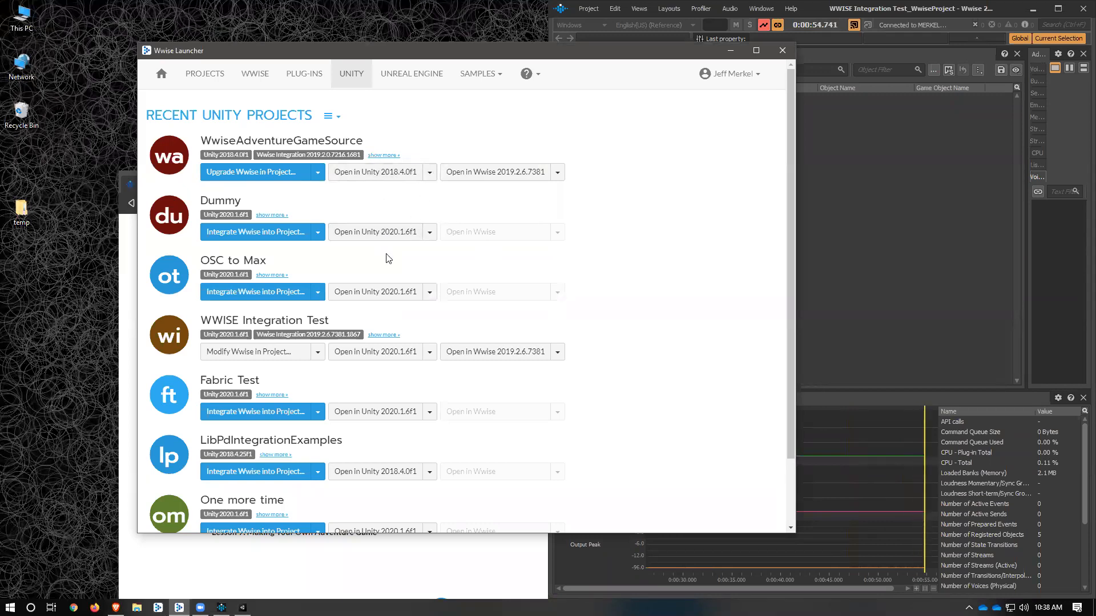
click(344, 352)
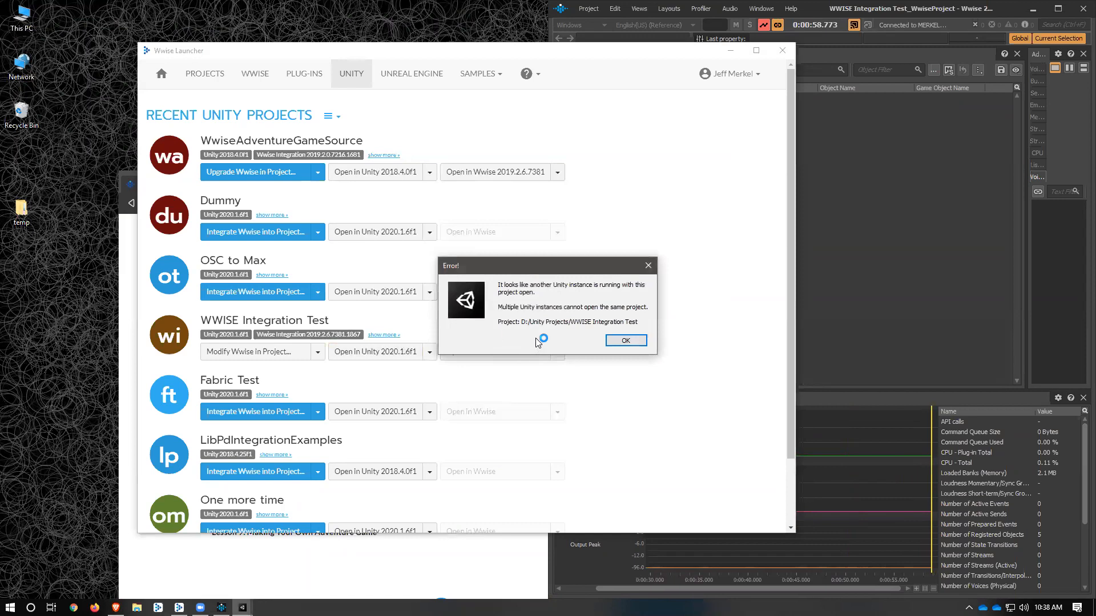
click(639, 344)
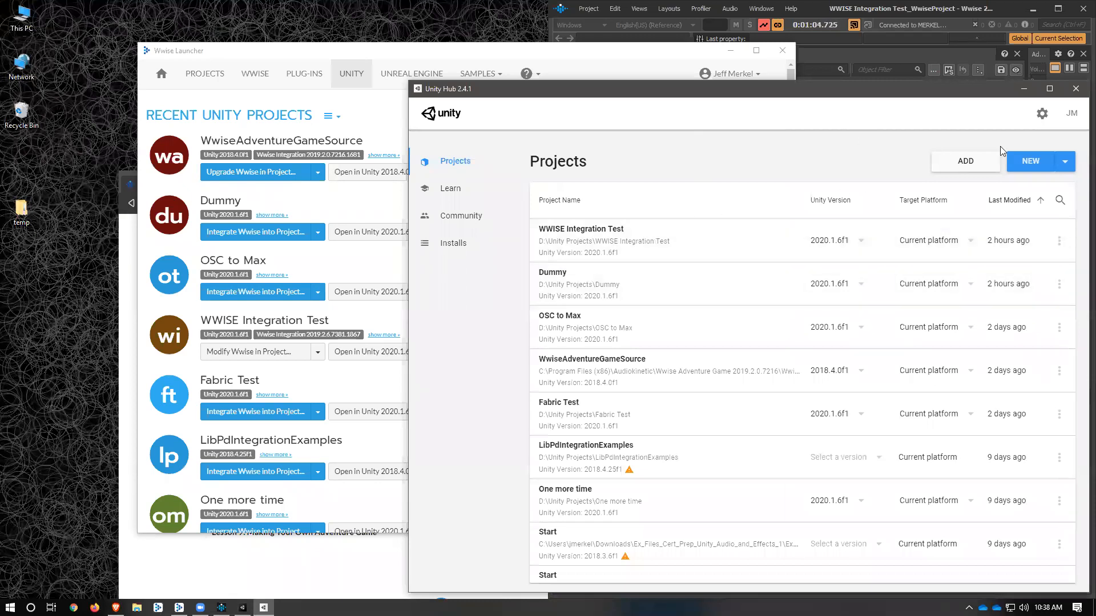
click(1076, 89)
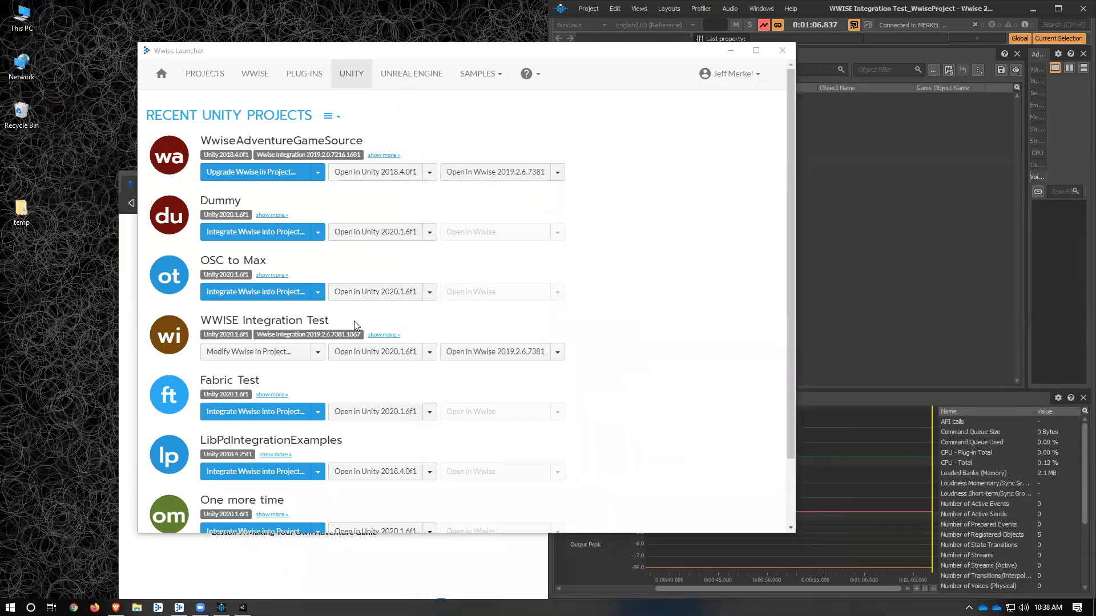
click(370, 352)
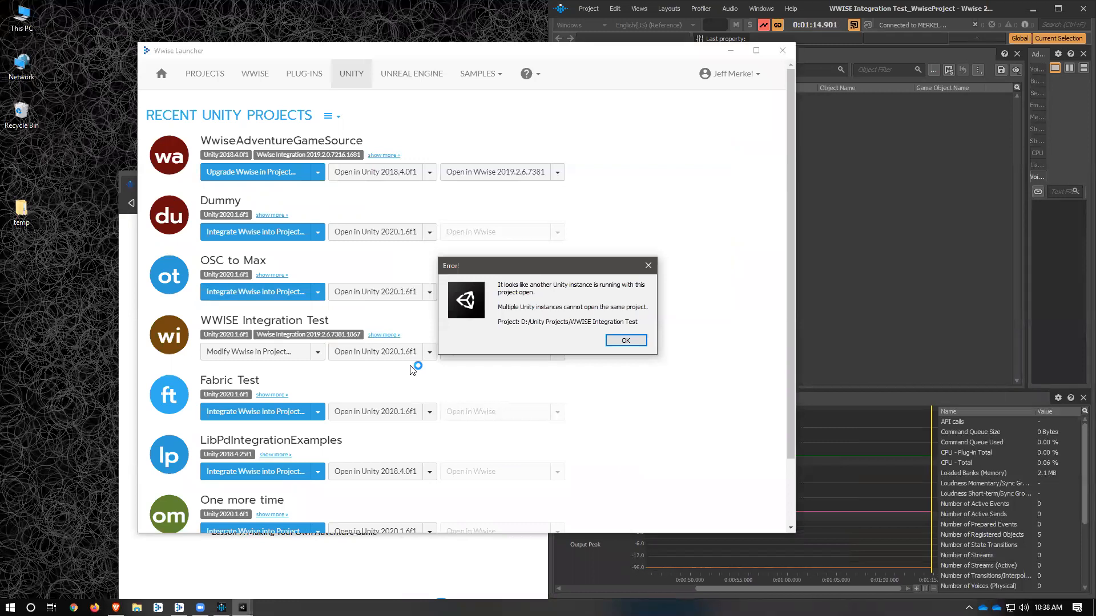
click(638, 344)
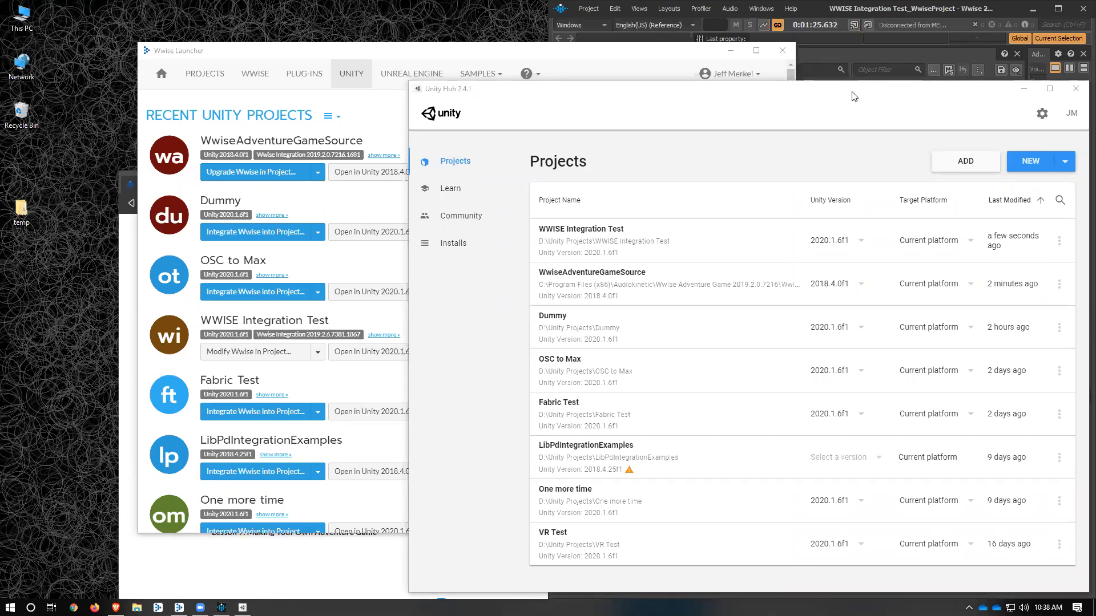
Step: Open WWISE Integration Test from Unity Hub and move the Unity editor window beside Wwise
drag(854, 96, 615, 115)
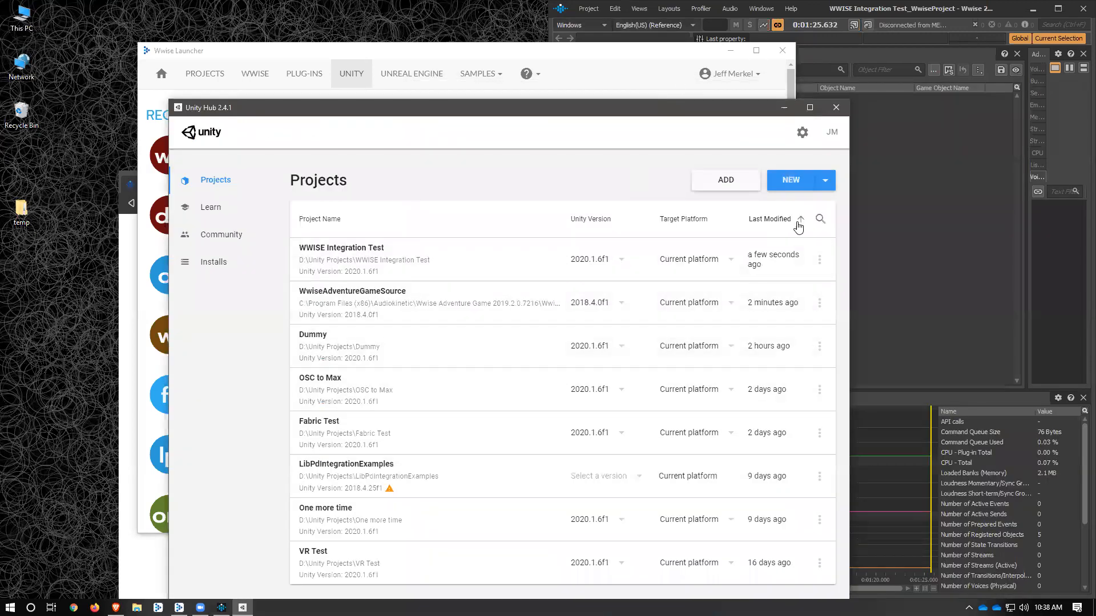
click(416, 262)
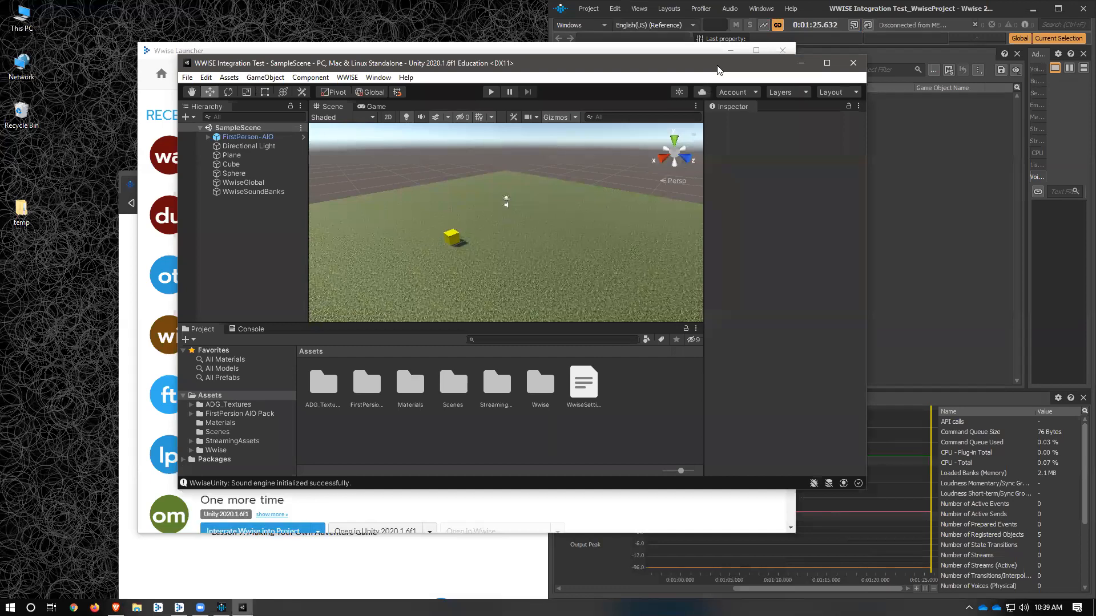
drag(717, 66, 515, 21)
Step: Reconnect Wwise remotely to the local WWISE Integration Test (Editor)
click(976, 232)
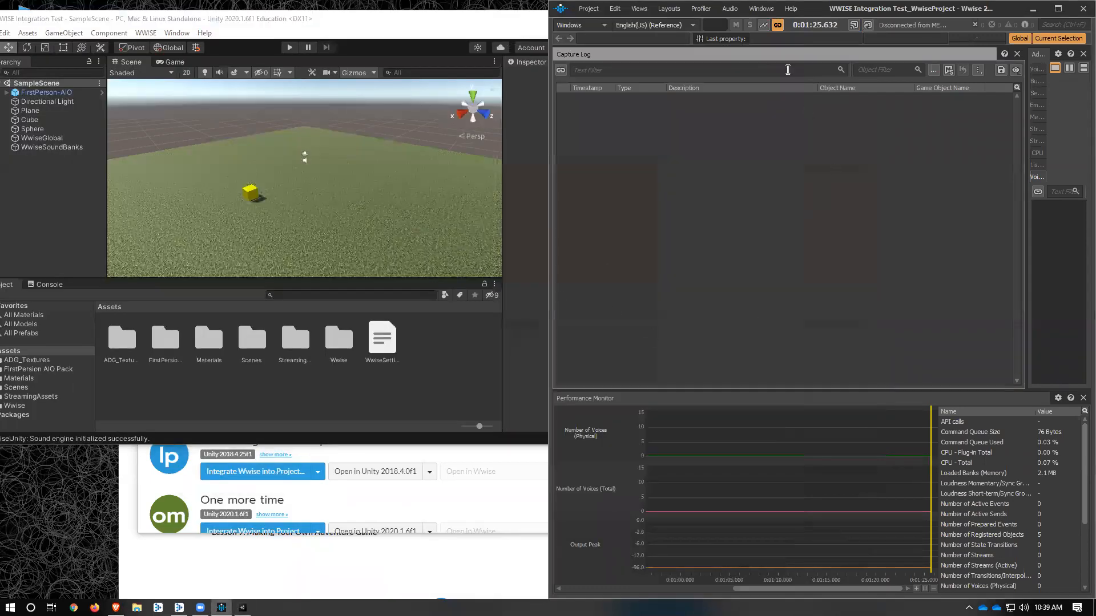
click(854, 25)
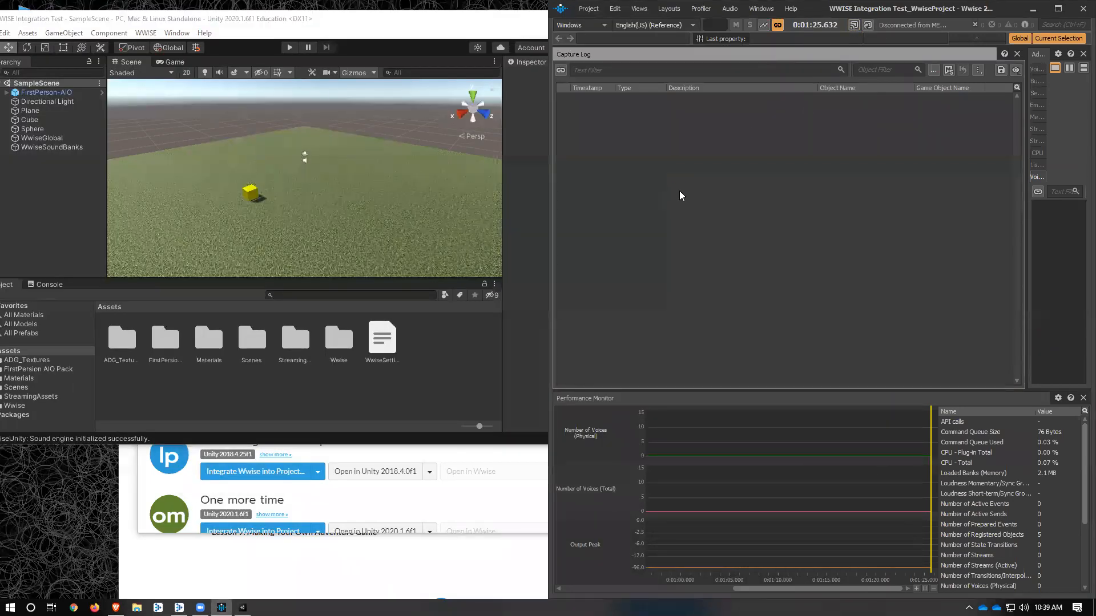
click(747, 234)
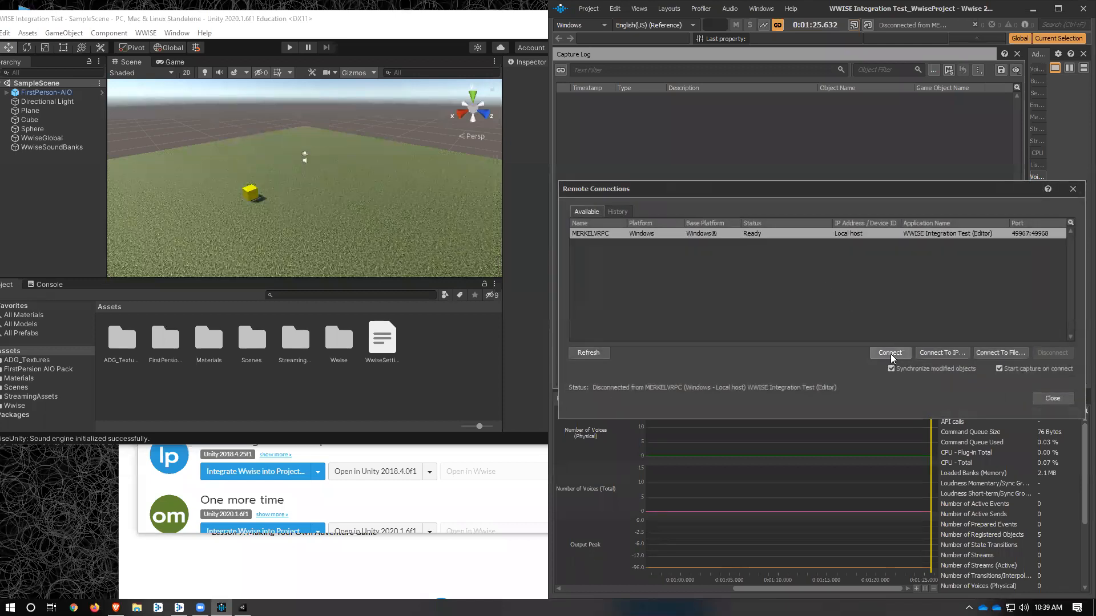
click(891, 354)
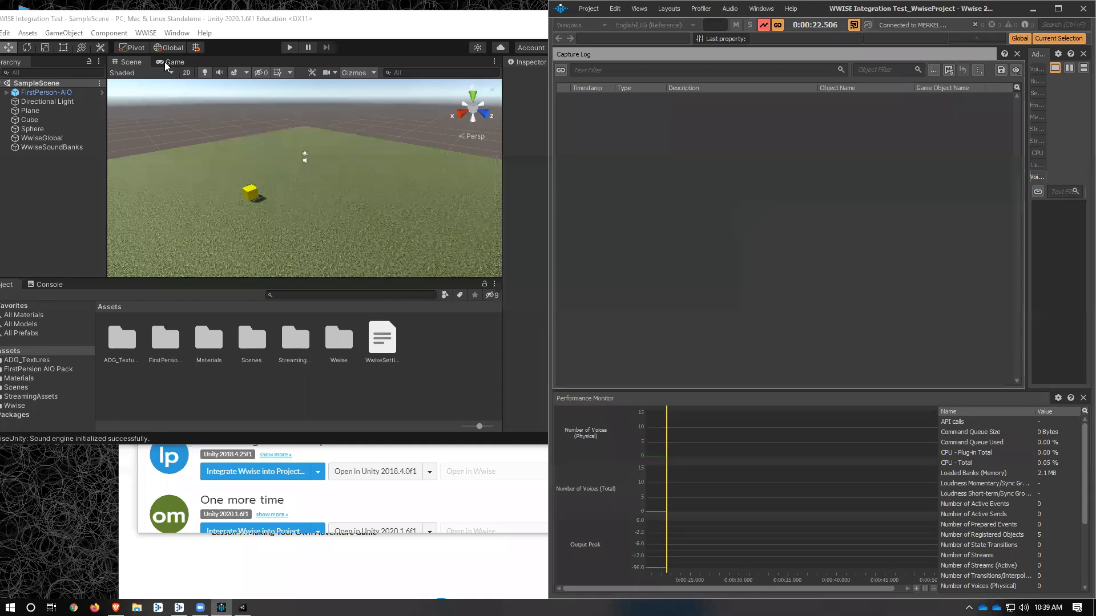
Step: Play-test the Unity scene, walking to the blue sphere and back towards the yellow cube, and stop play mode
click(289, 47)
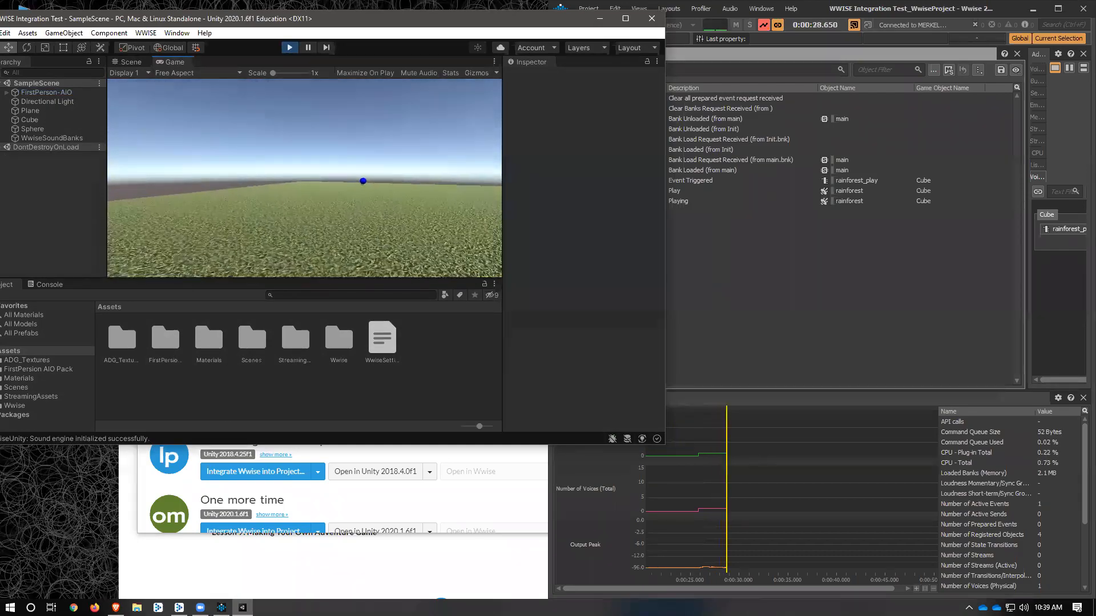
key(w)
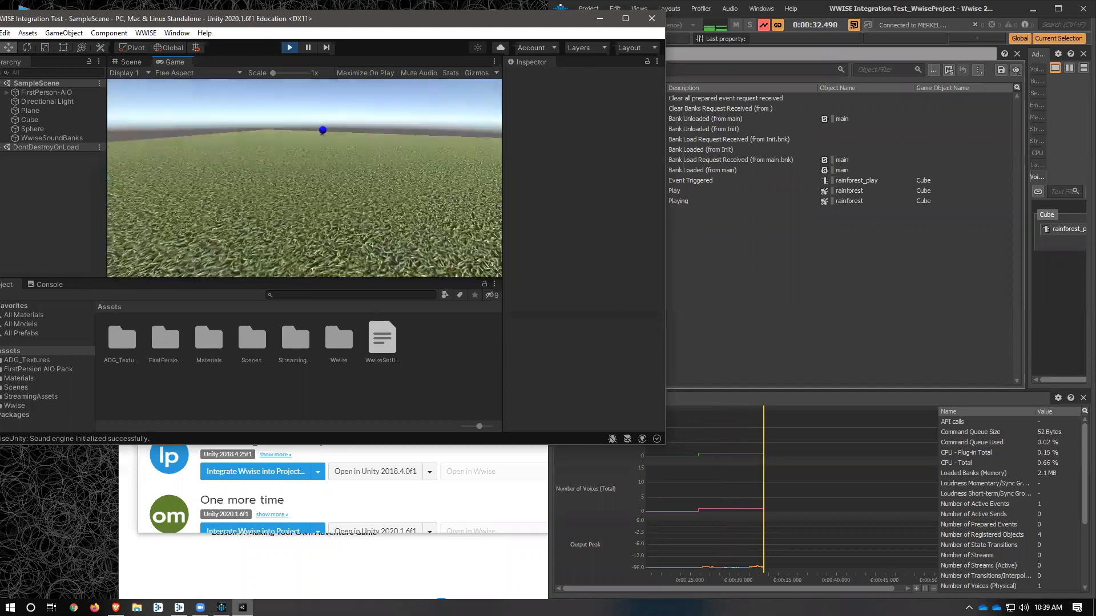
key(w)
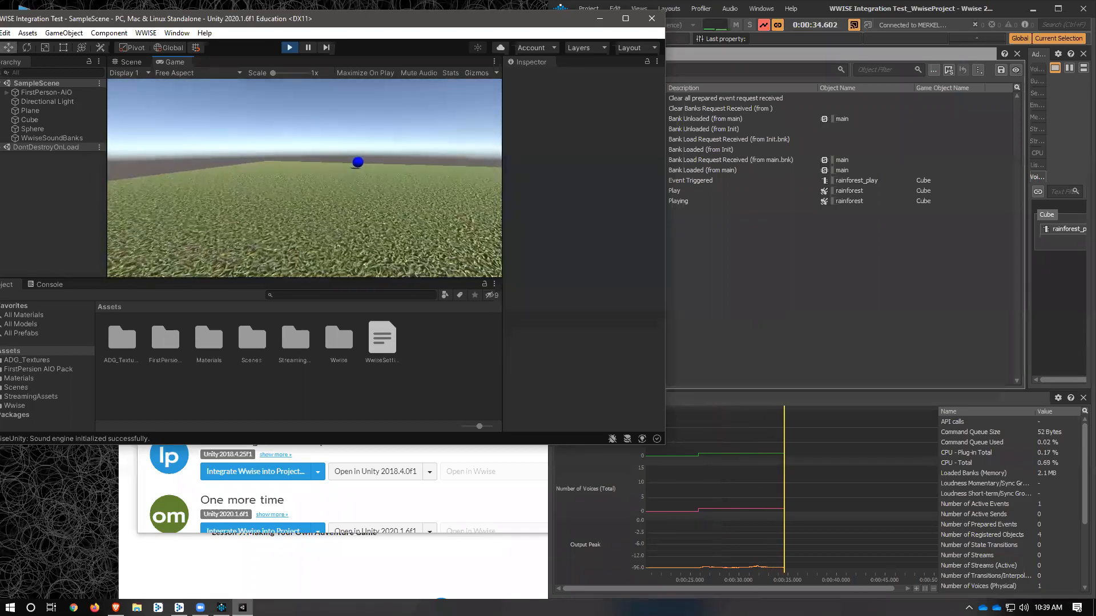
key(w)
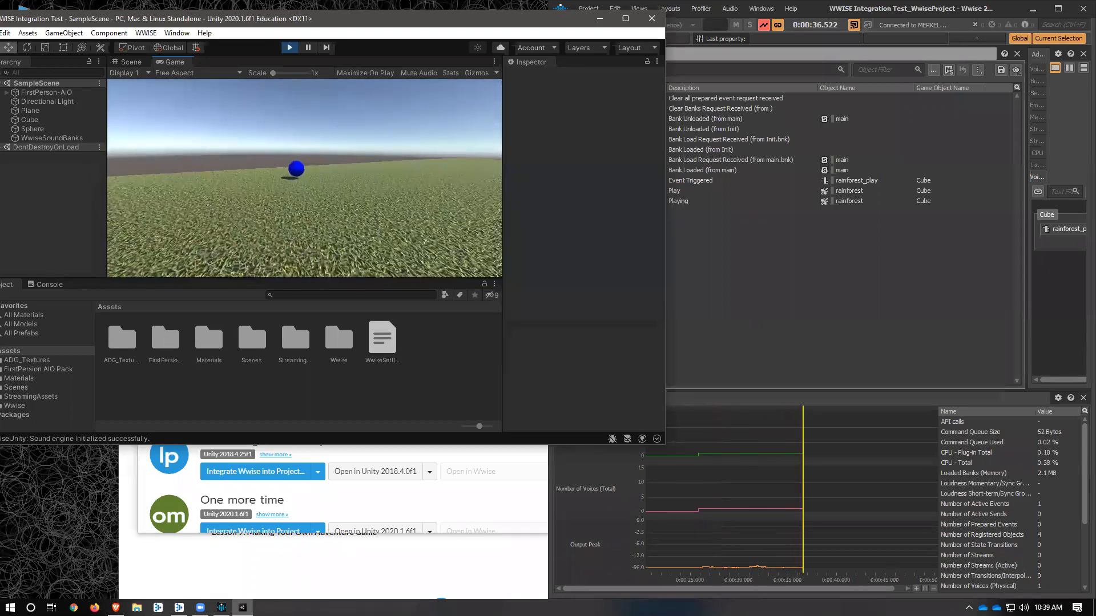
key(w)
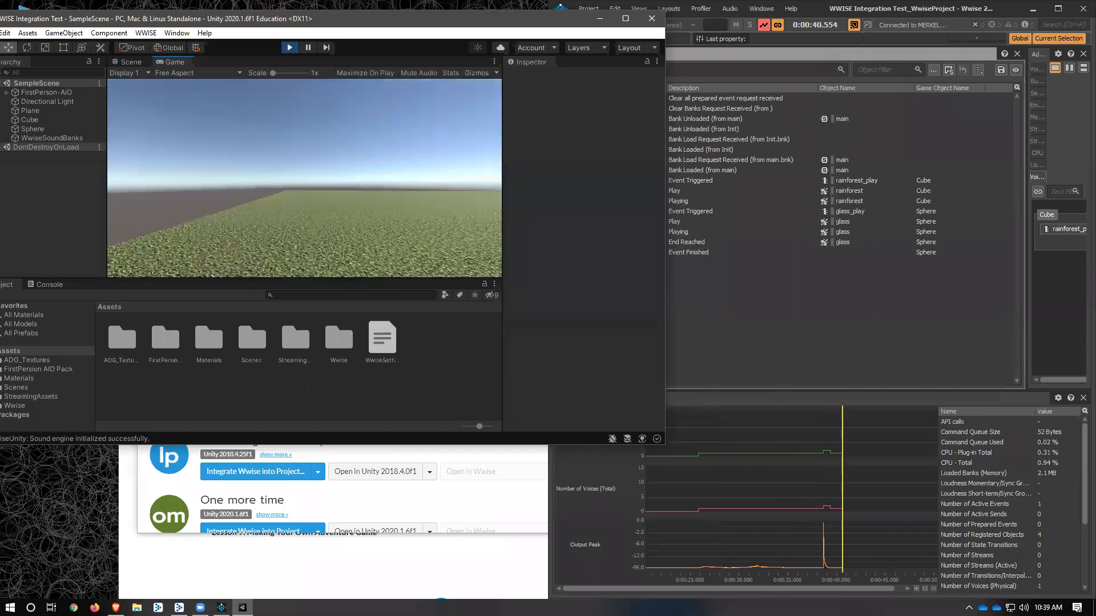
key(w)
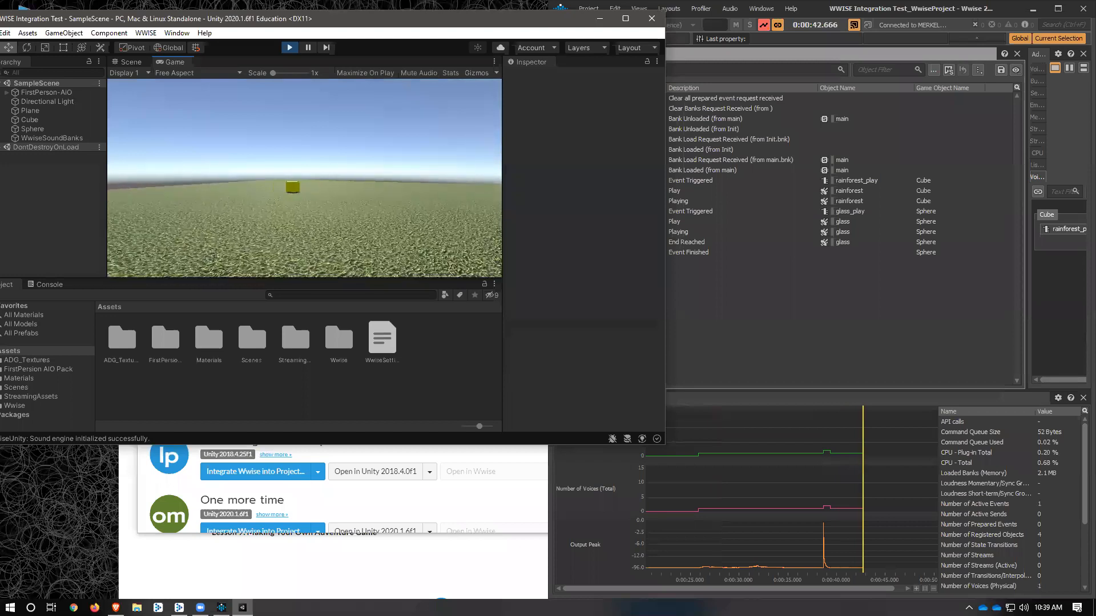
key(Escape)
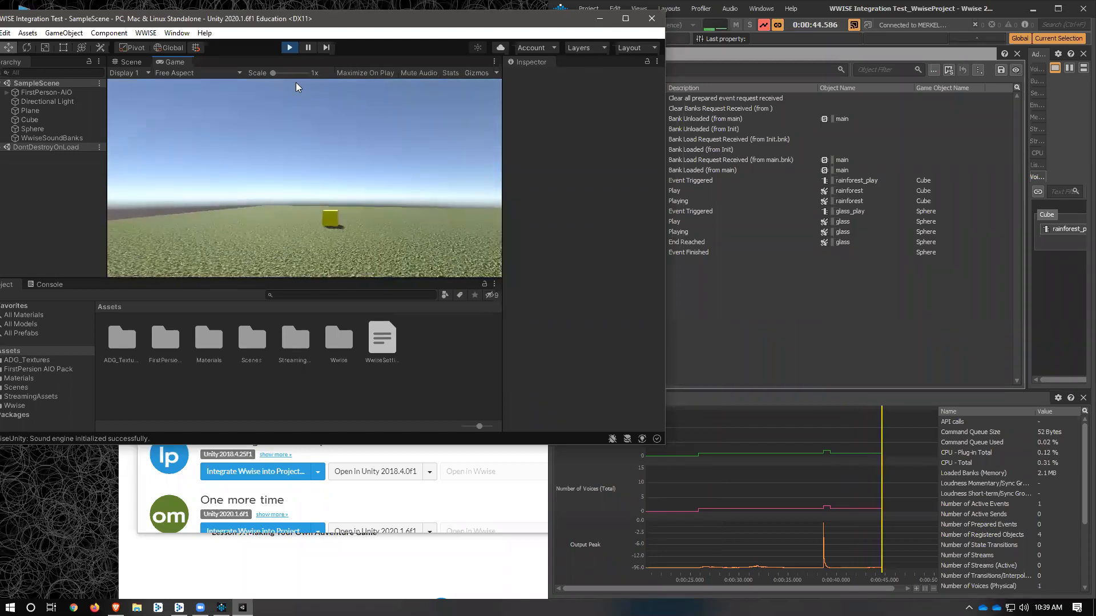
click(289, 48)
Step: Bring Wwise to the front and move its window fully into view to show the whole profiler
click(732, 349)
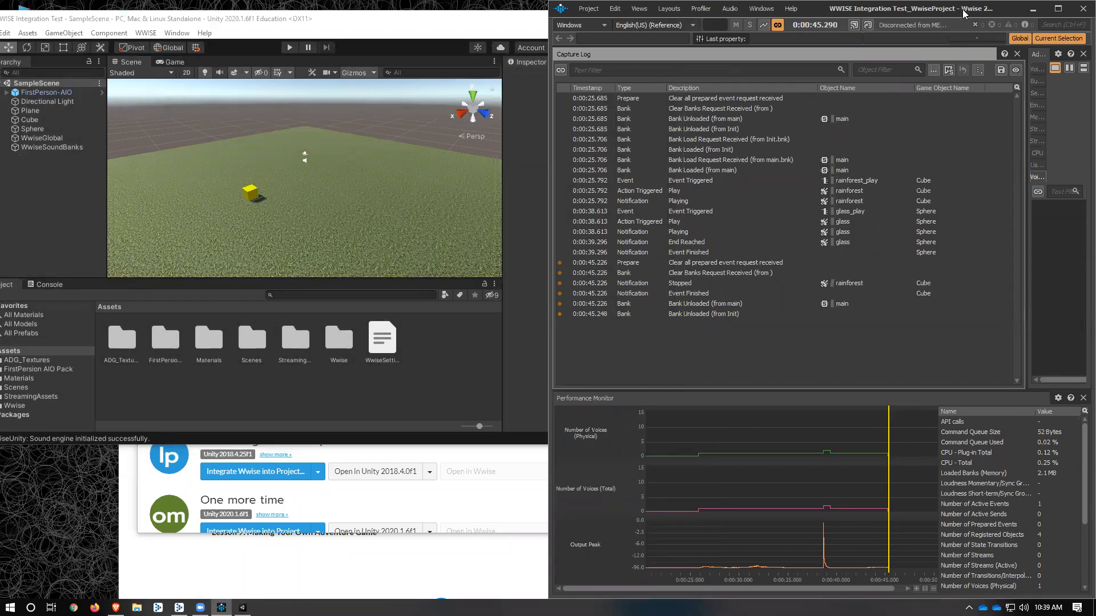
drag(956, 16, 723, 31)
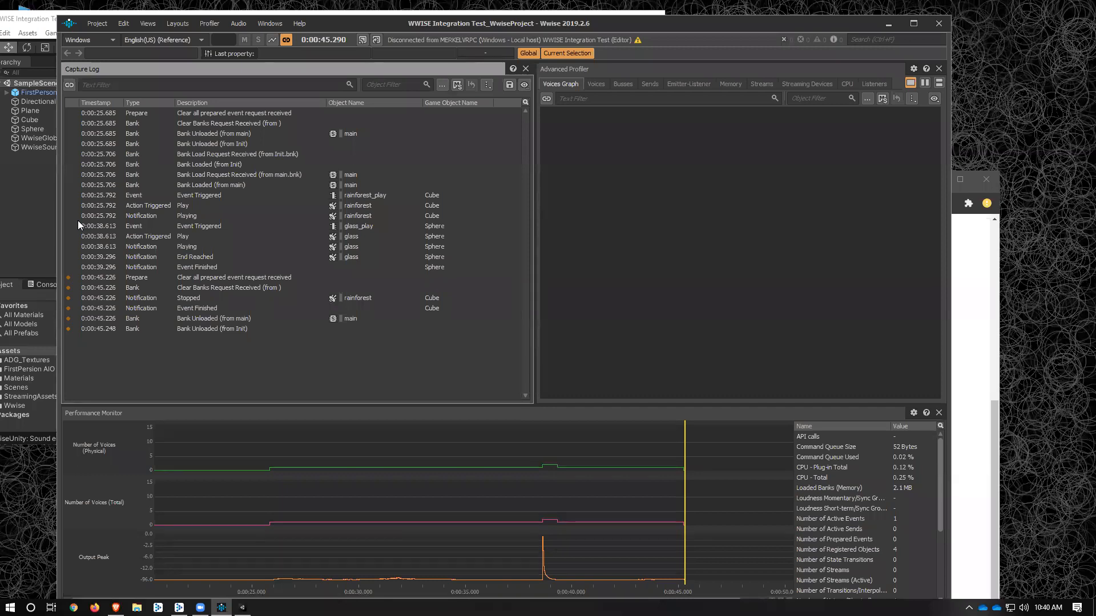
Step: Return to Unity, select the Plane in the scene, and move the editor window fully into view over Wwise
click(46, 190)
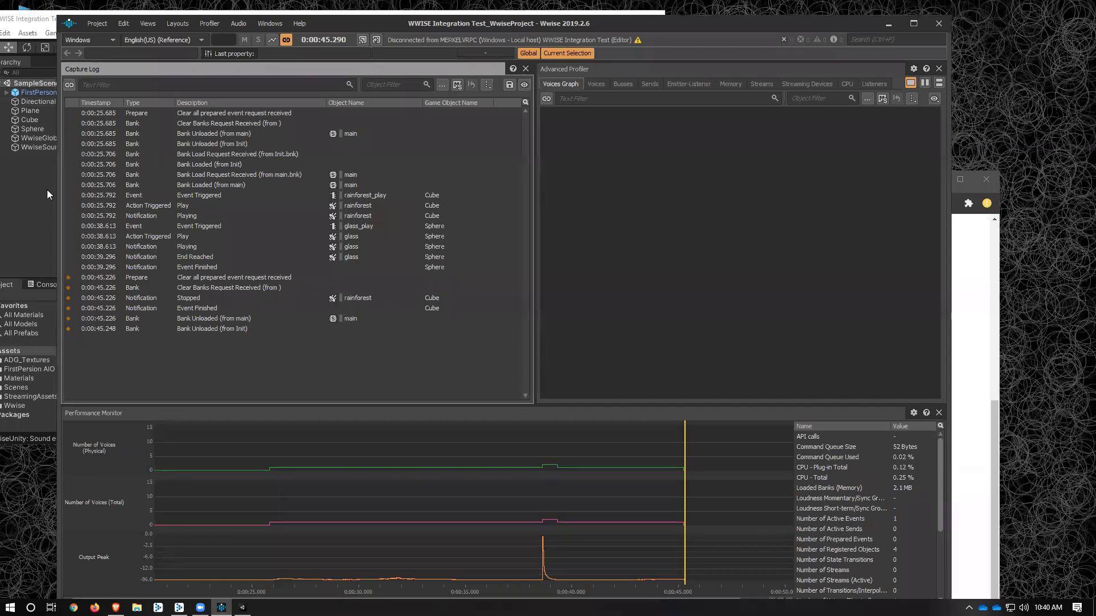
middle_drag(342, 188, 214, 242)
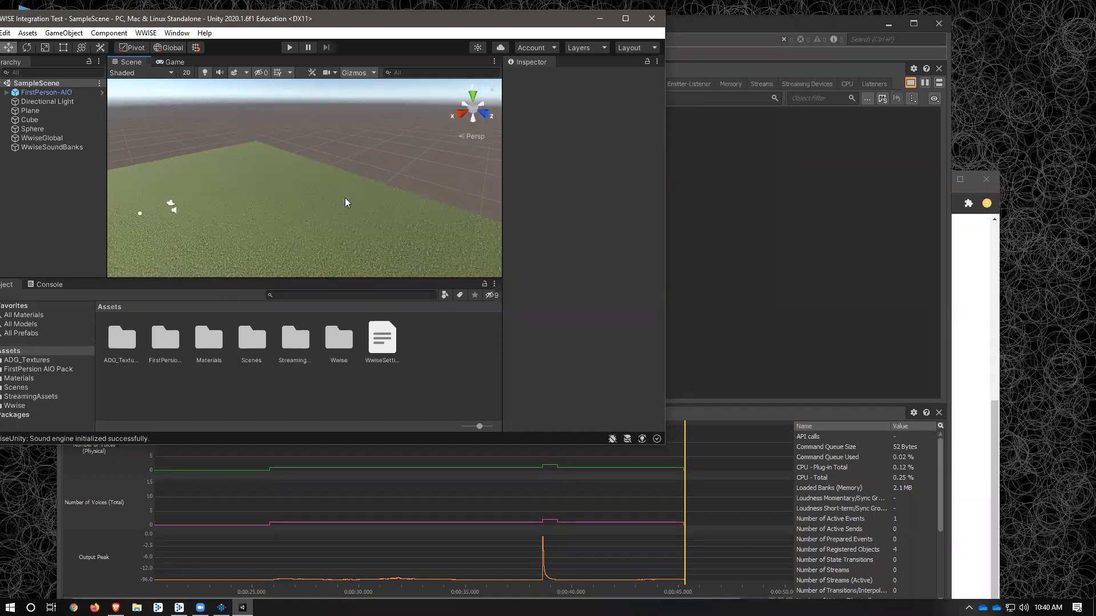
click(222, 180)
drag(349, 24, 352, 24)
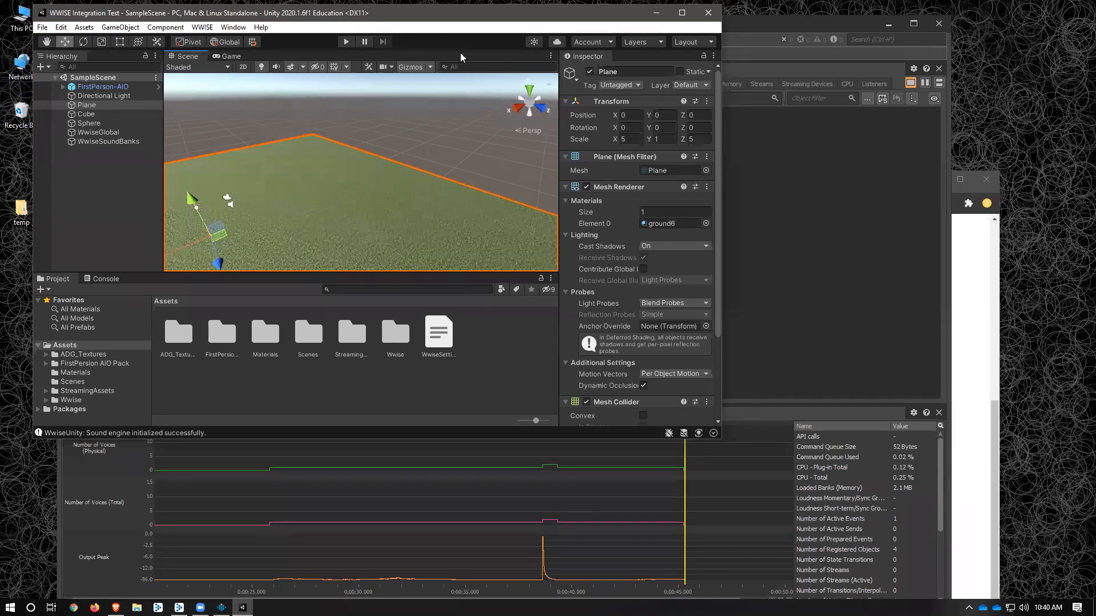
drag(170, 12, 227, 102)
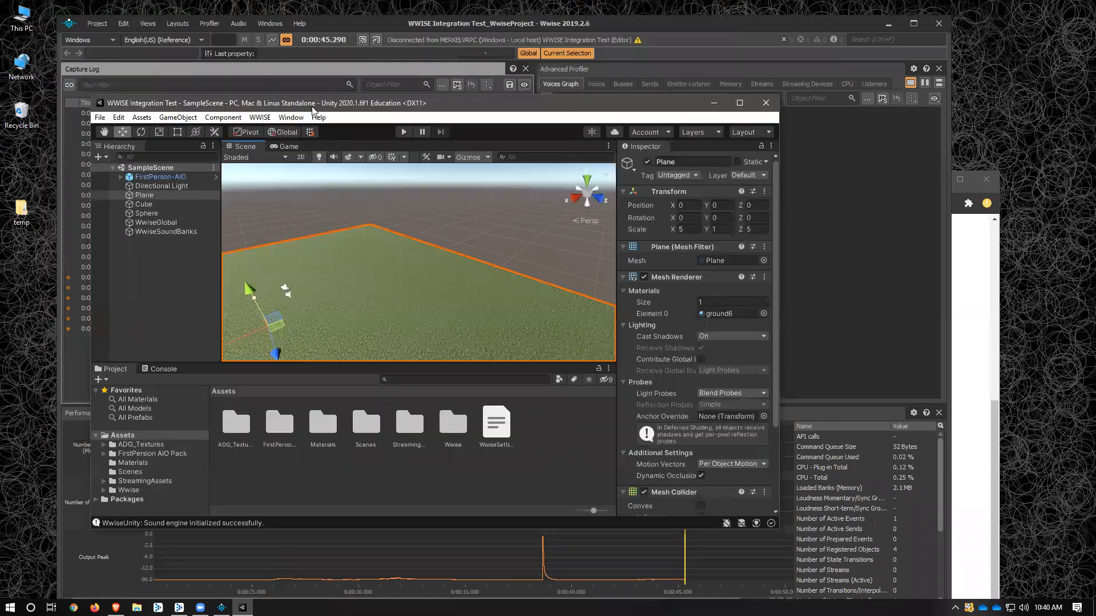
Step: Show the Game view in Unity and open the Asset Store window
click(288, 147)
click(279, 118)
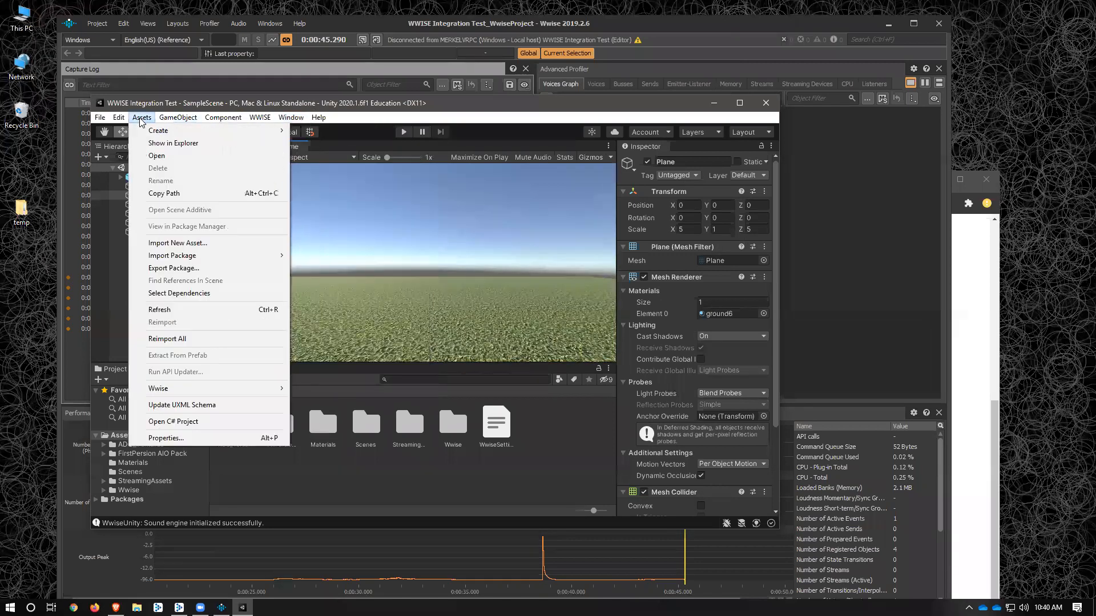
click(380, 121)
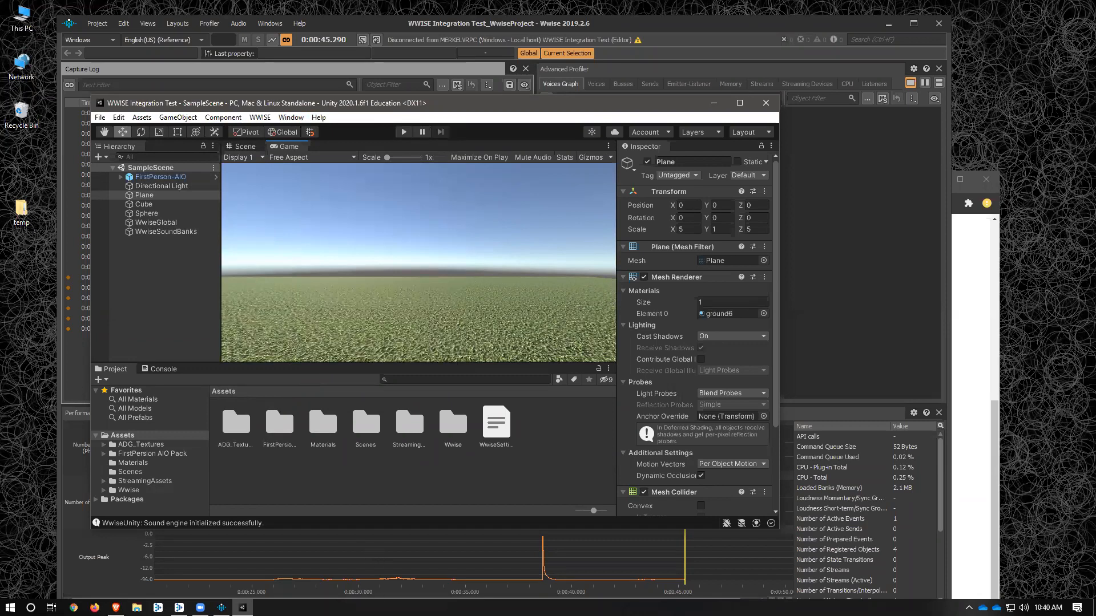
click(291, 117)
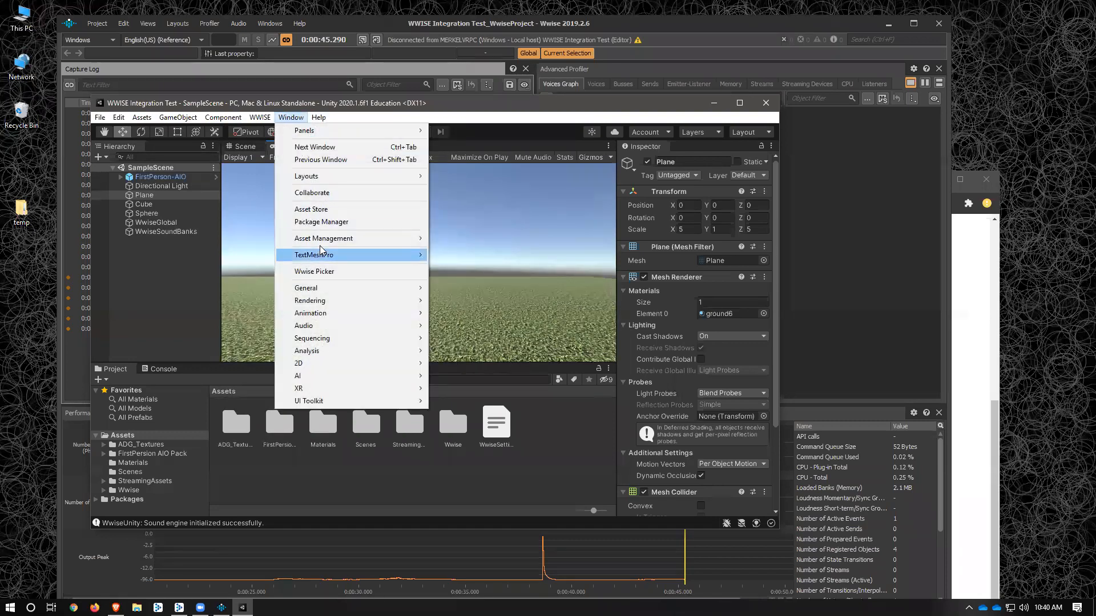
click(332, 209)
Step: Add the Package Manager as a tab beside the Asset Store and open the online Asset Store in the browser
click(291, 117)
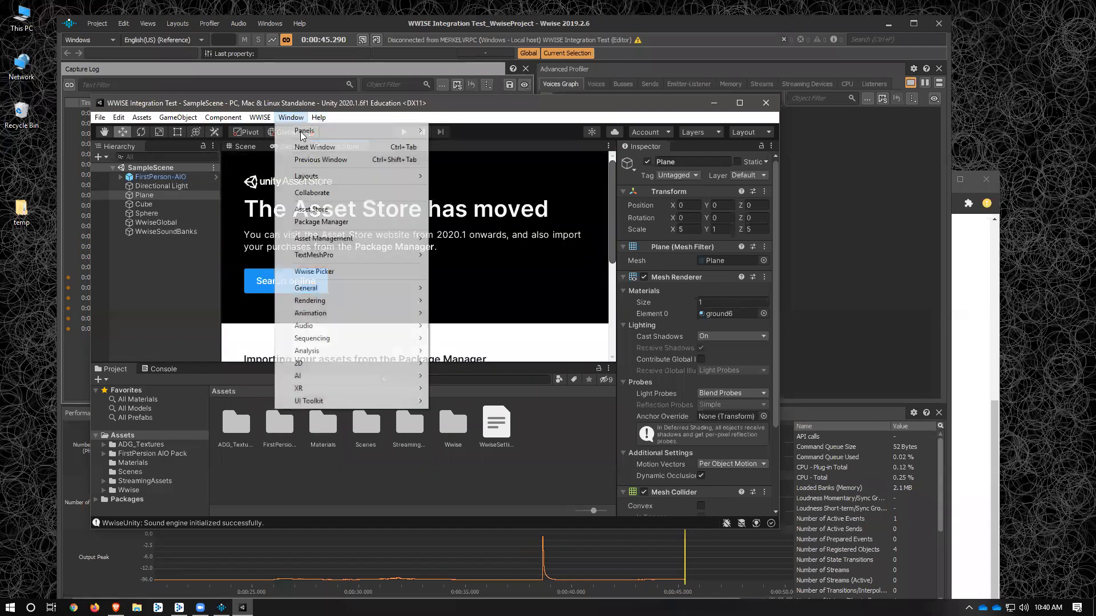
click(354, 222)
drag(514, 154, 340, 152)
click(319, 145)
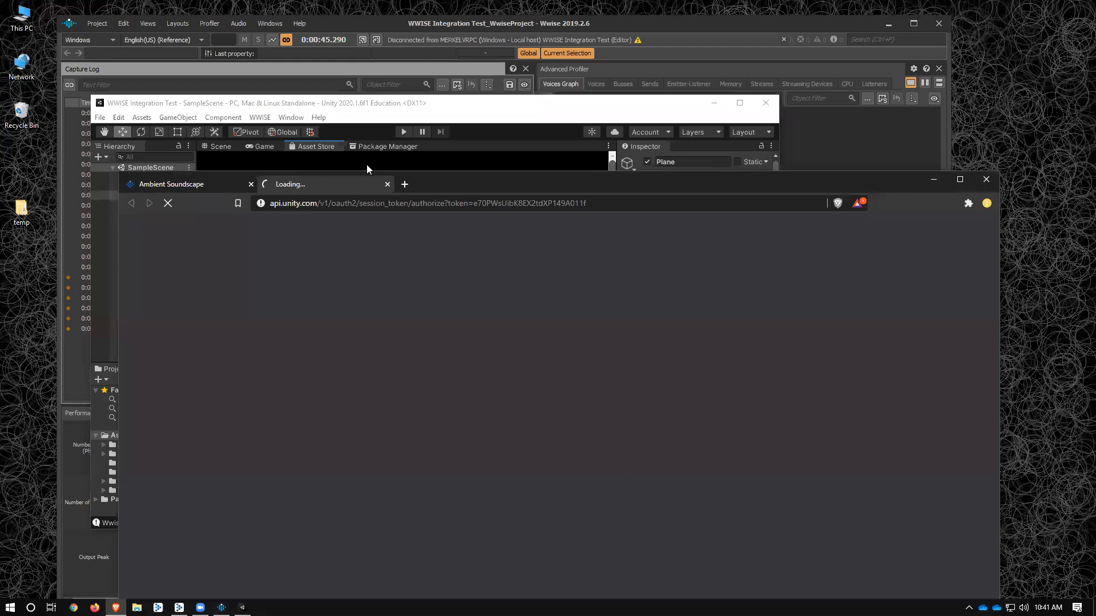
Step: Move the browser window up into full view and look through the Unity Asset Store home page, including its categories, recommendations and popular assets
click(382, 208)
drag(490, 177, 443, 77)
click(314, 189)
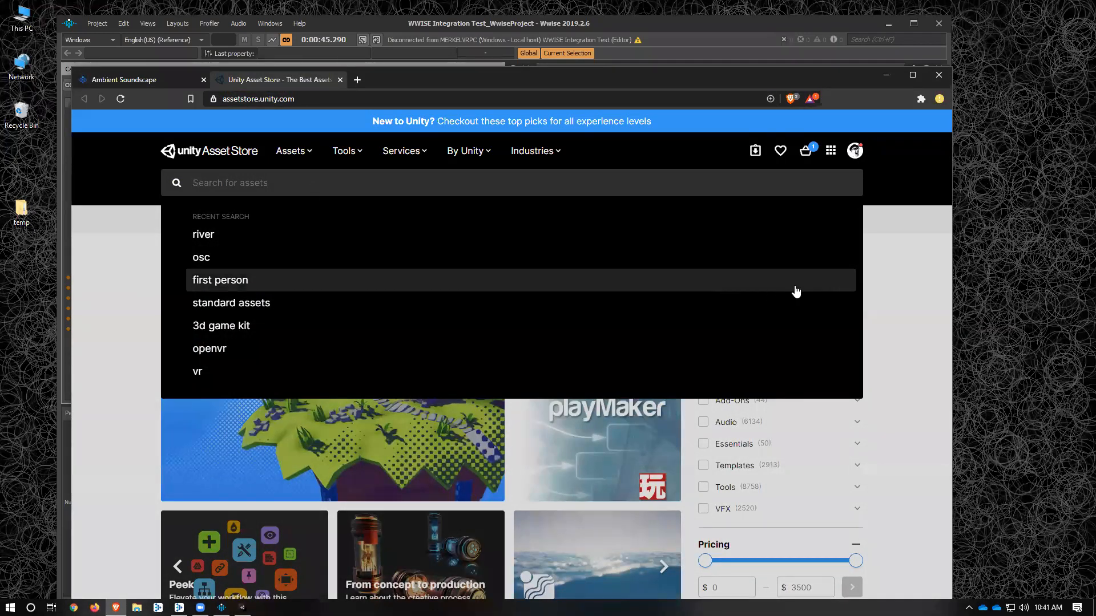
click(877, 308)
scroll(801, 379, down, 3)
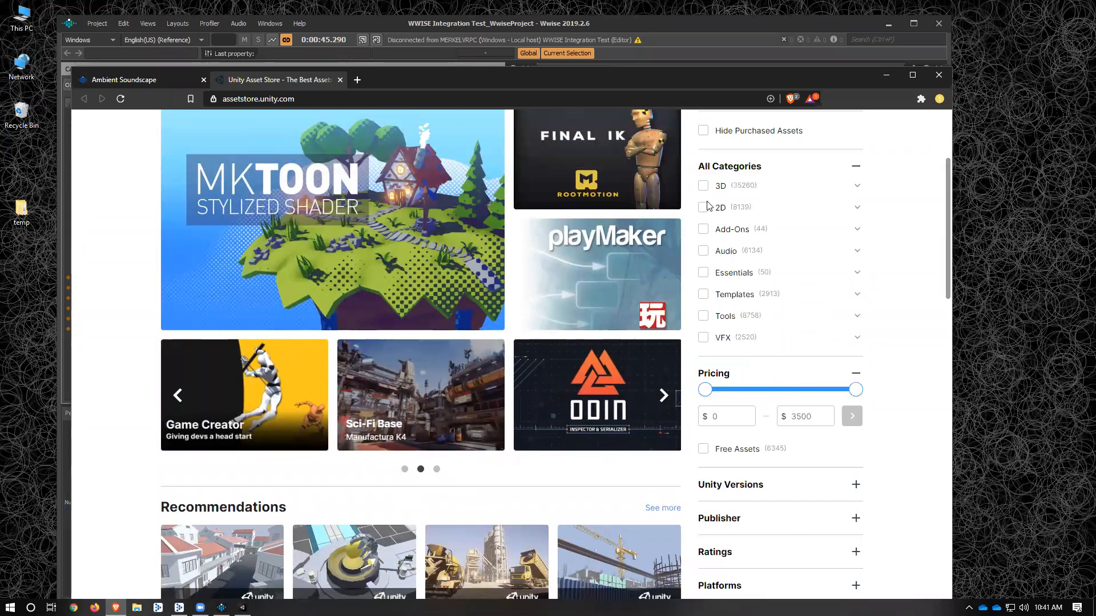
scroll(598, 346, down, 3)
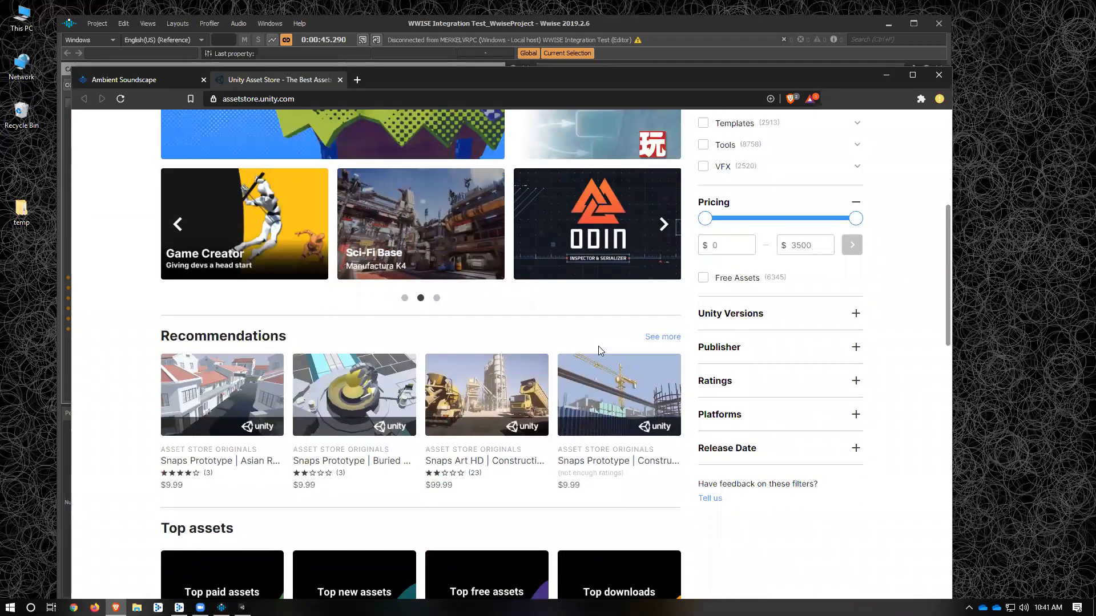
scroll(598, 346, down, 6)
scroll(599, 350, down, 6)
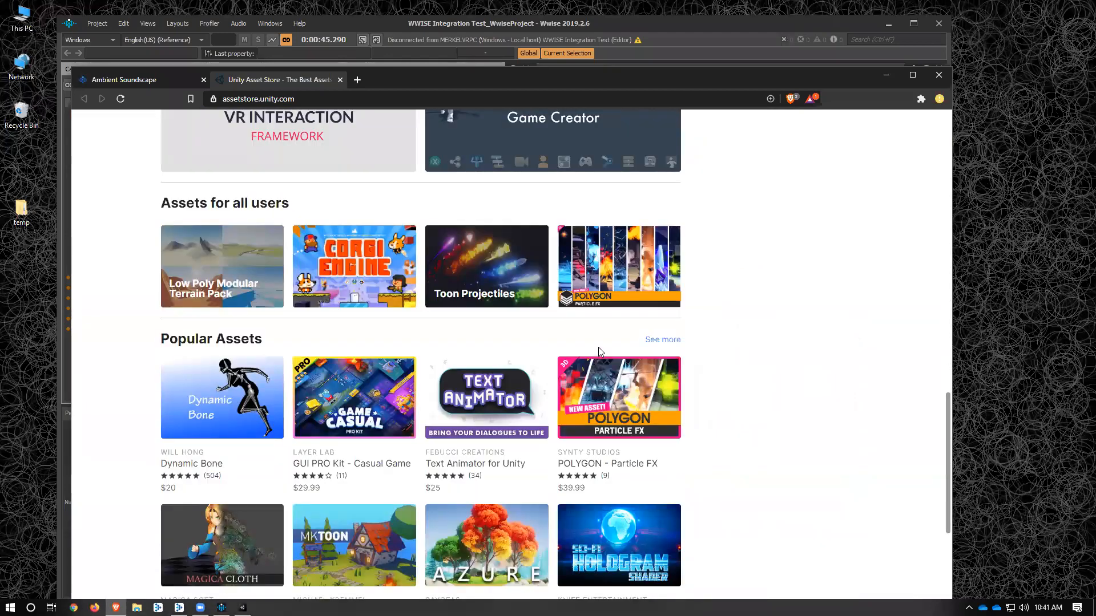
scroll(598, 347, down, 6)
scroll(598, 347, up, 20)
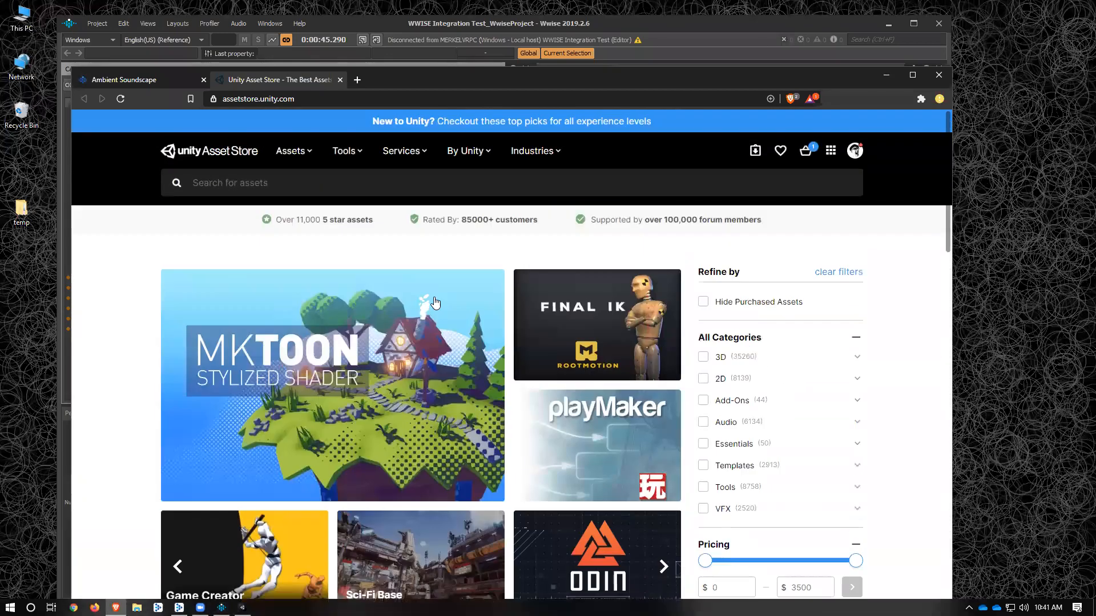
Step: Search the Asset Store for WORLD, restrict the results to free assets and look through the listed packages
click(270, 190)
text(WORLD)
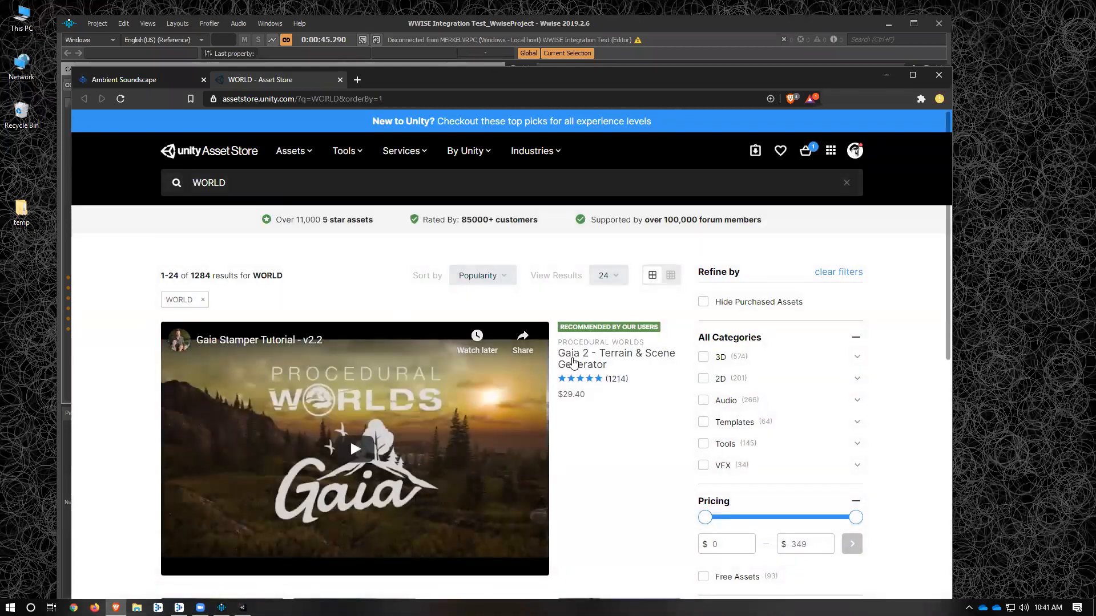
scroll(738, 380, down, 2)
click(706, 466)
scroll(437, 423, down, 6)
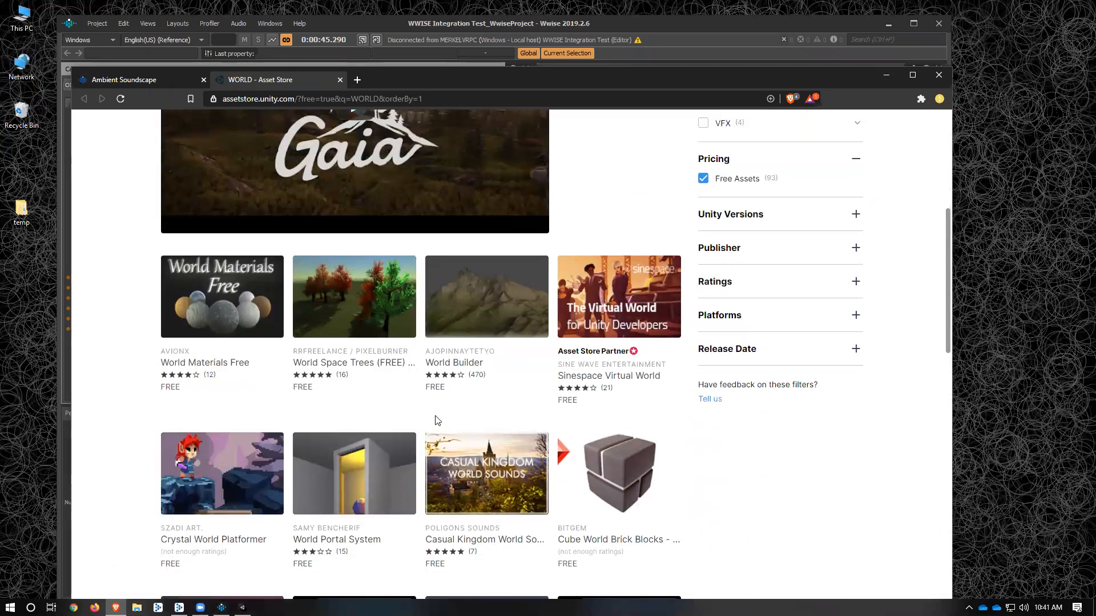
scroll(447, 409, down, 1)
scroll(446, 408, down, 10)
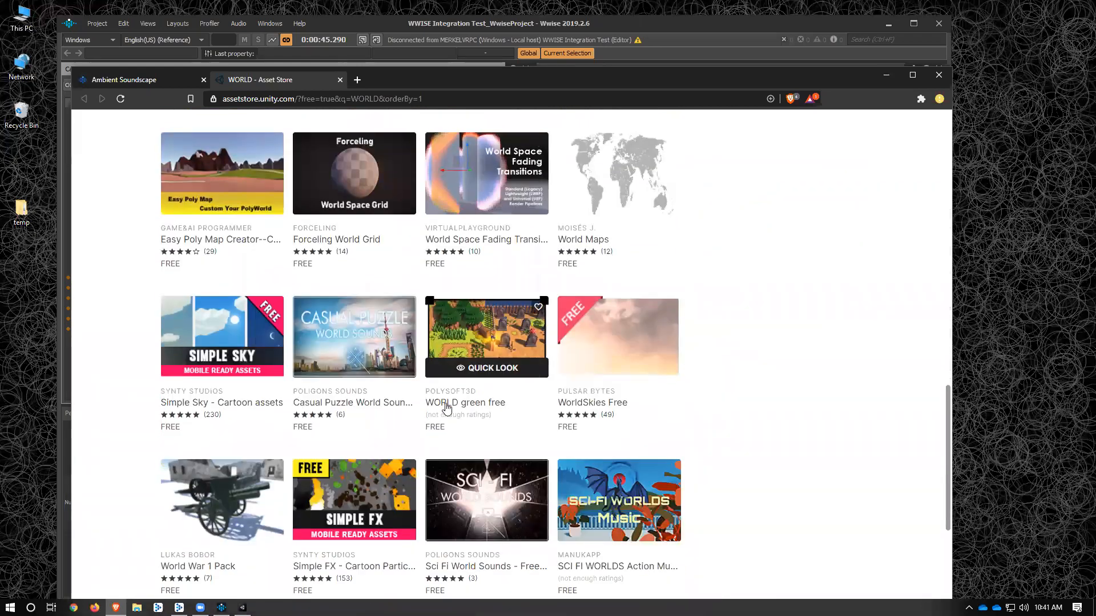
scroll(446, 409, down, 6)
scroll(447, 408, up, 9)
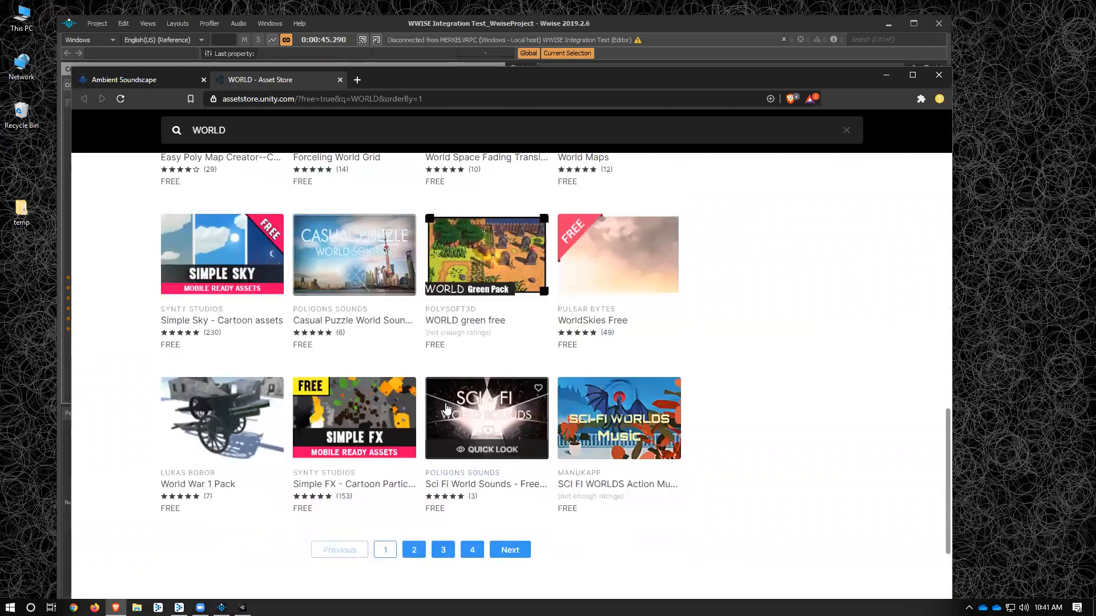
scroll(447, 408, up, 10)
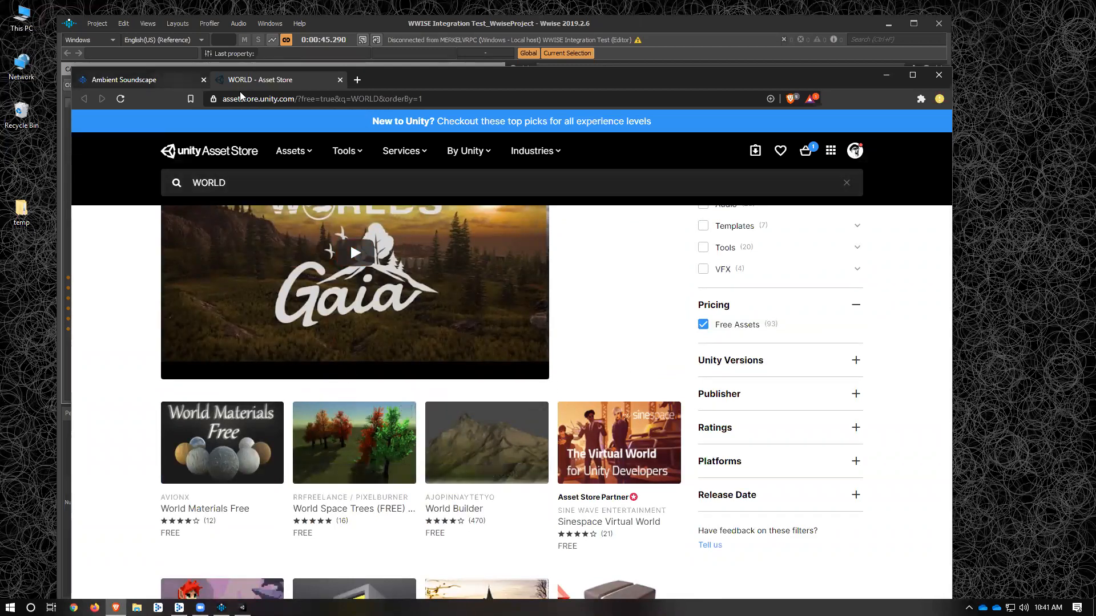
Step: Switch back to Unity, list My Assets in the Package Manager and maximize the editor window
drag(429, 79, 437, 219)
click(326, 170)
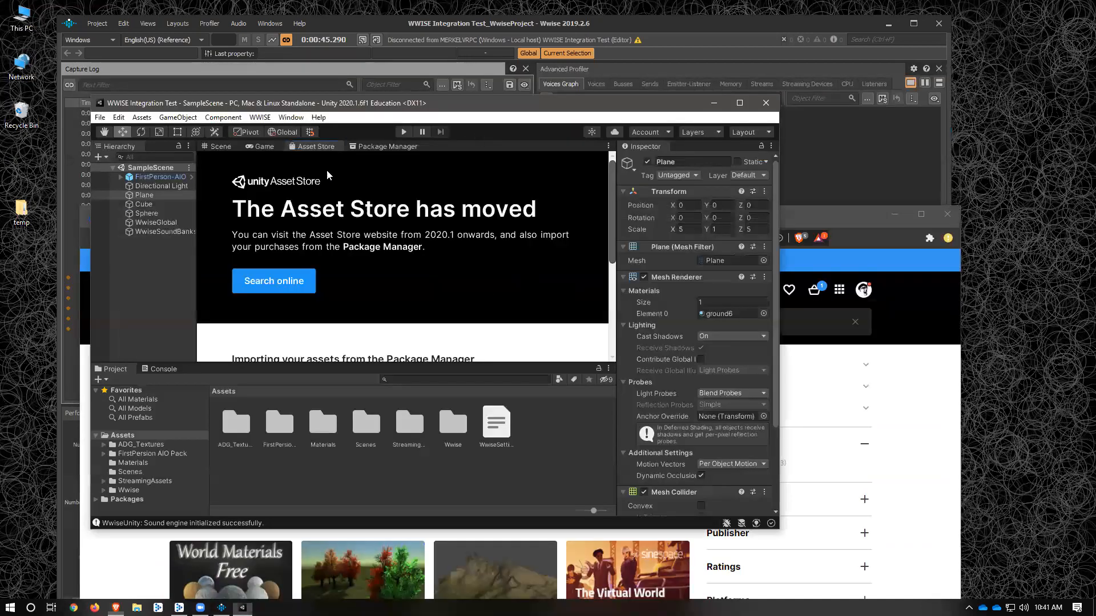
click(368, 146)
scroll(264, 236, down, 10)
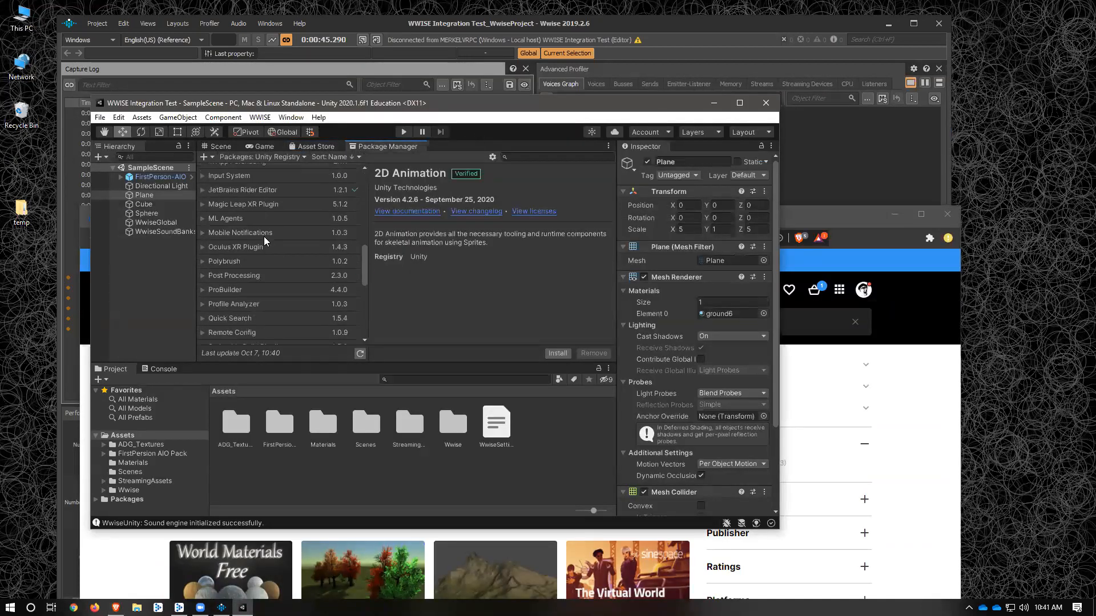
click(257, 156)
click(252, 199)
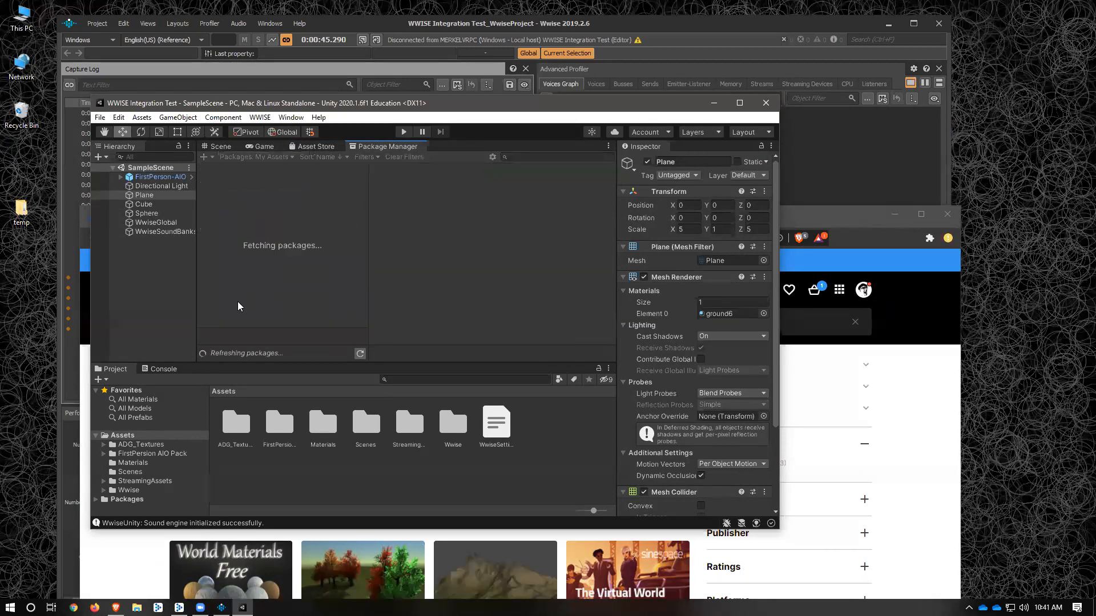
double_click(613, 102)
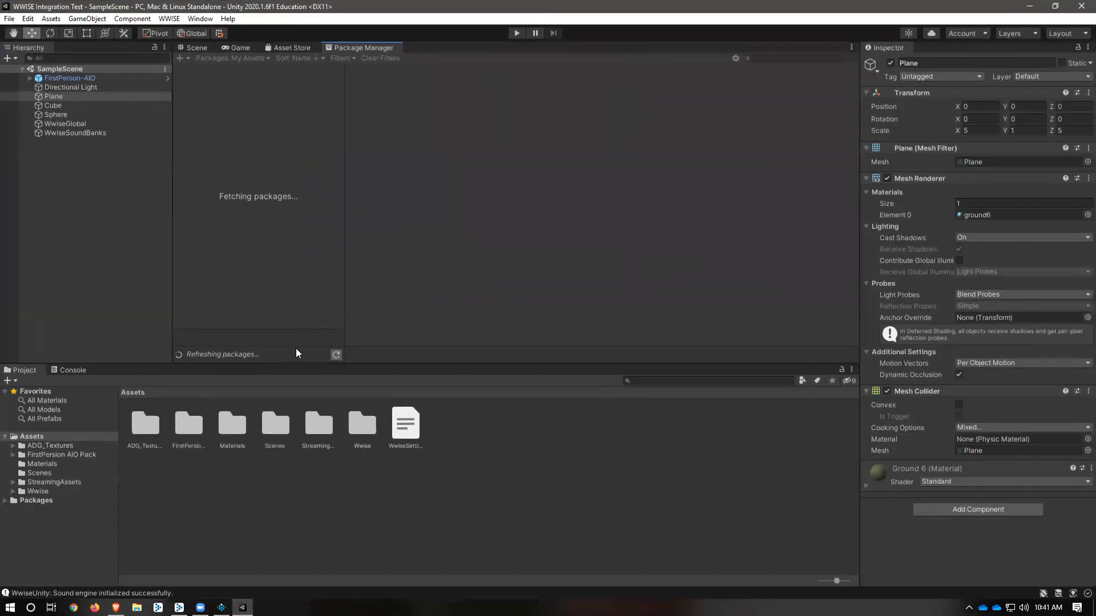
Step: Show the details of the Mecanim Example Scenes package and load the next batch of owned packages
scroll(200, 221, down, 3)
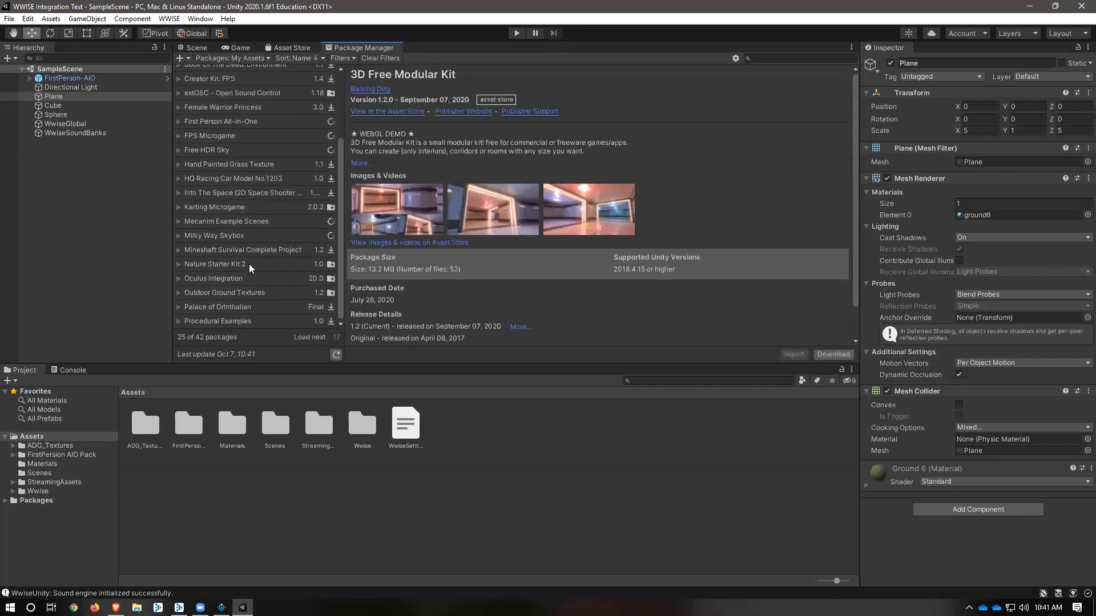
scroll(247, 282, up, 3)
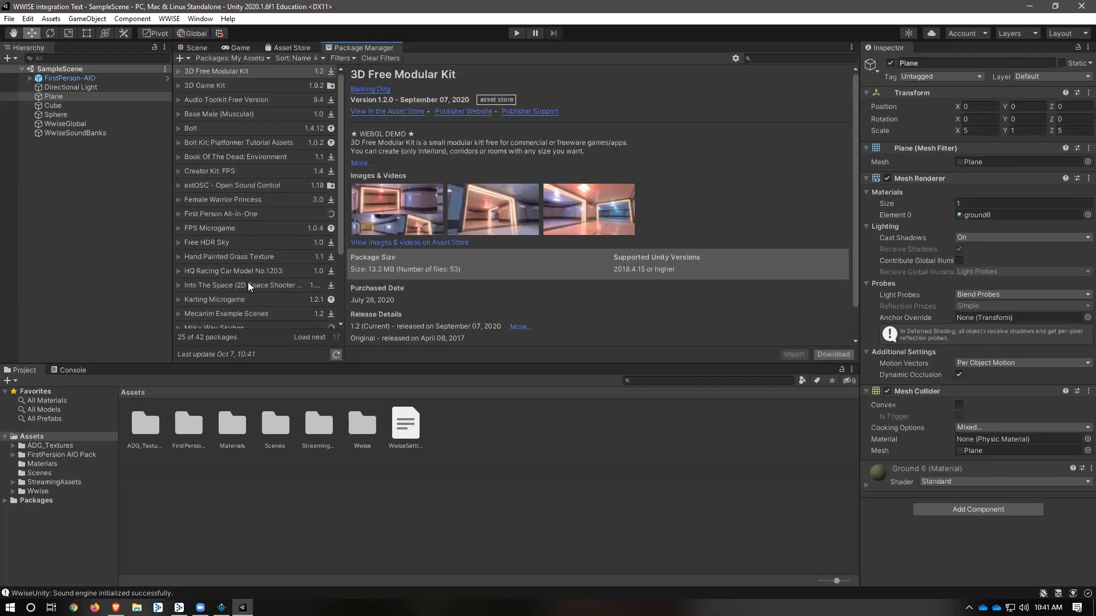
click(251, 313)
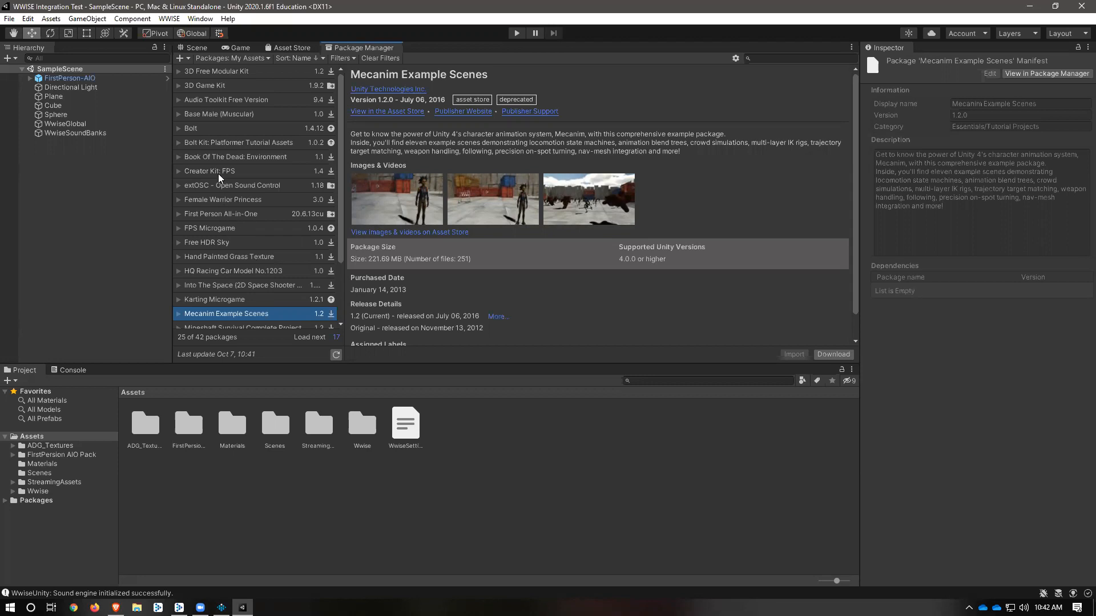
scroll(218, 173, down, 3)
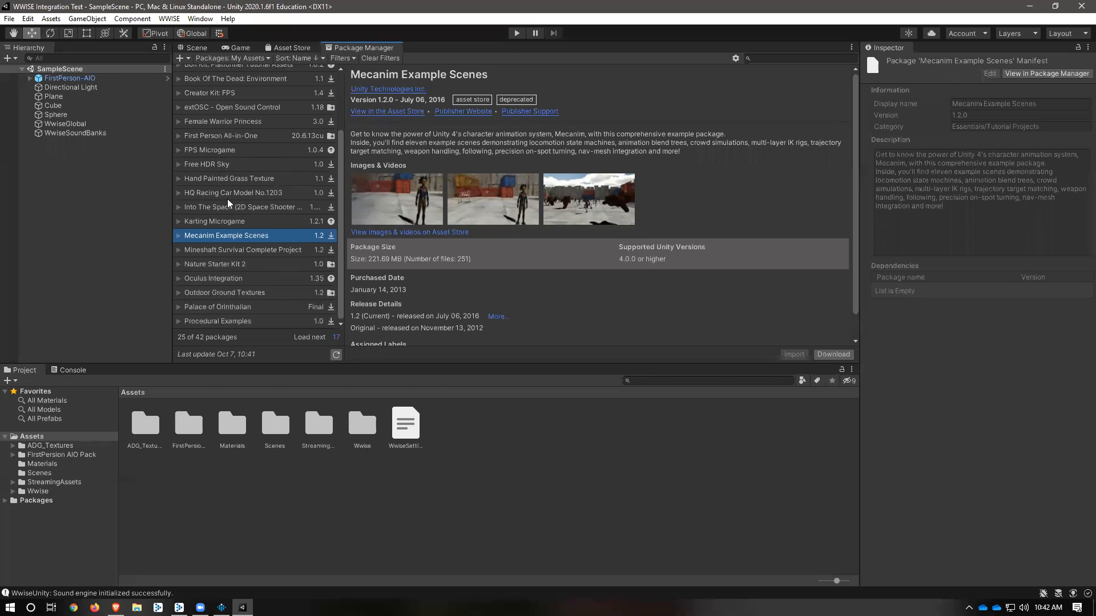
click(334, 338)
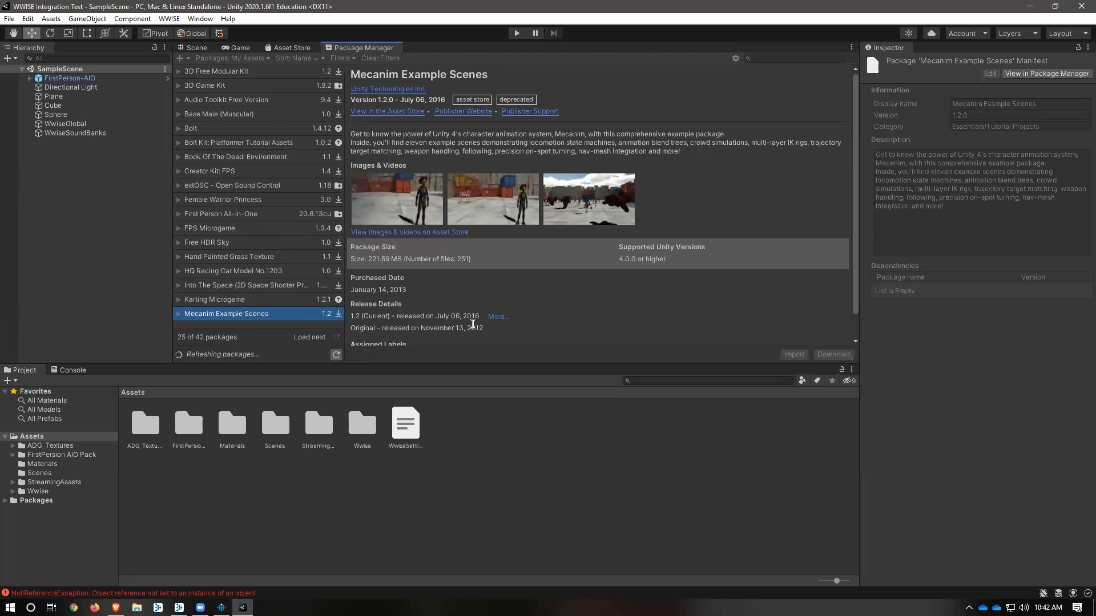
Step: View the Creator Kit: FPS package, then Book Of The Dead: Environment with its full description expanded down to the images
click(236, 170)
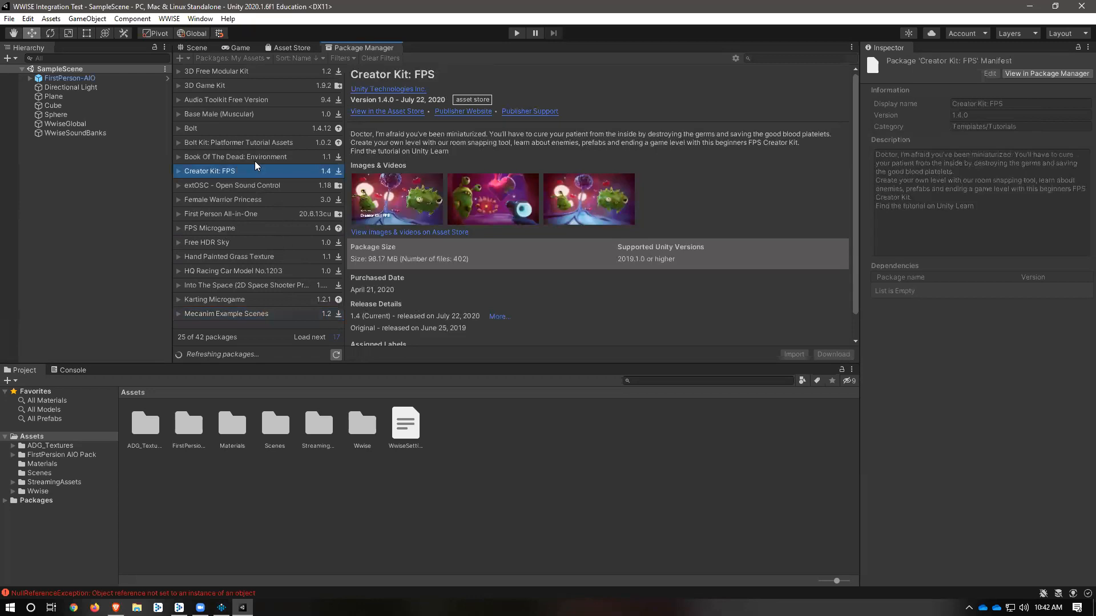
click(280, 156)
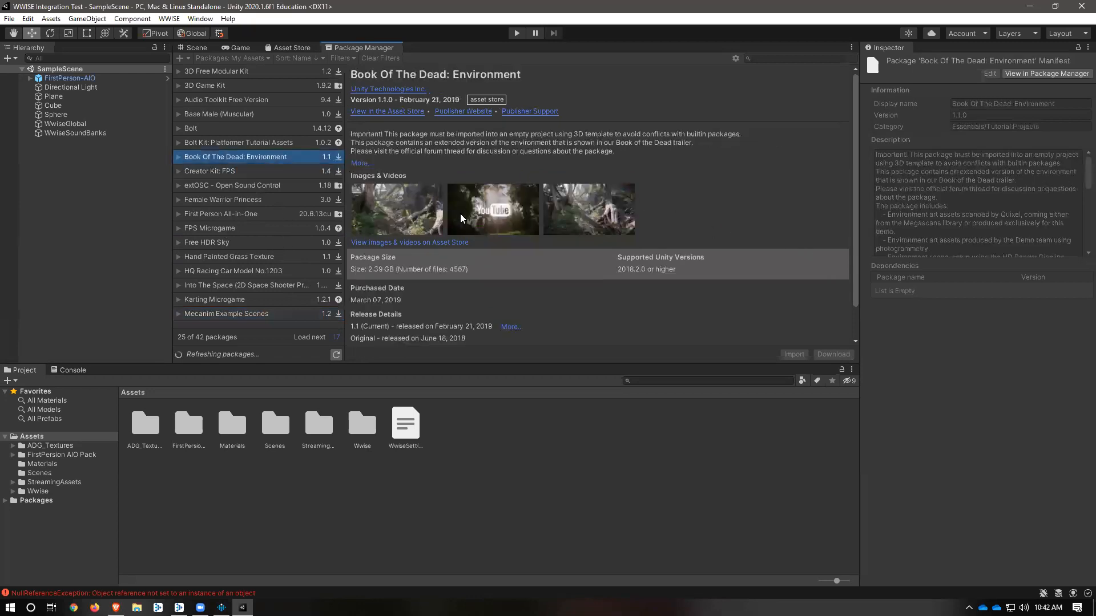
click(360, 163)
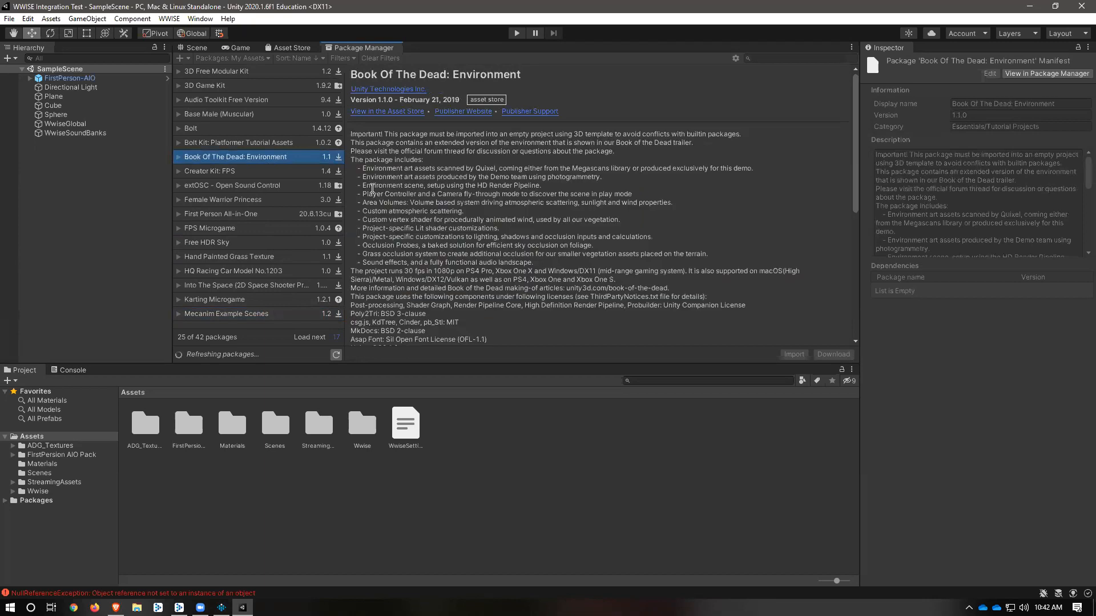
scroll(439, 293, down, 3)
scroll(439, 292, down, 1)
Step: View the third Book Of The Dead: Environment preview image in the browser, close its tab and return to Unity
click(573, 280)
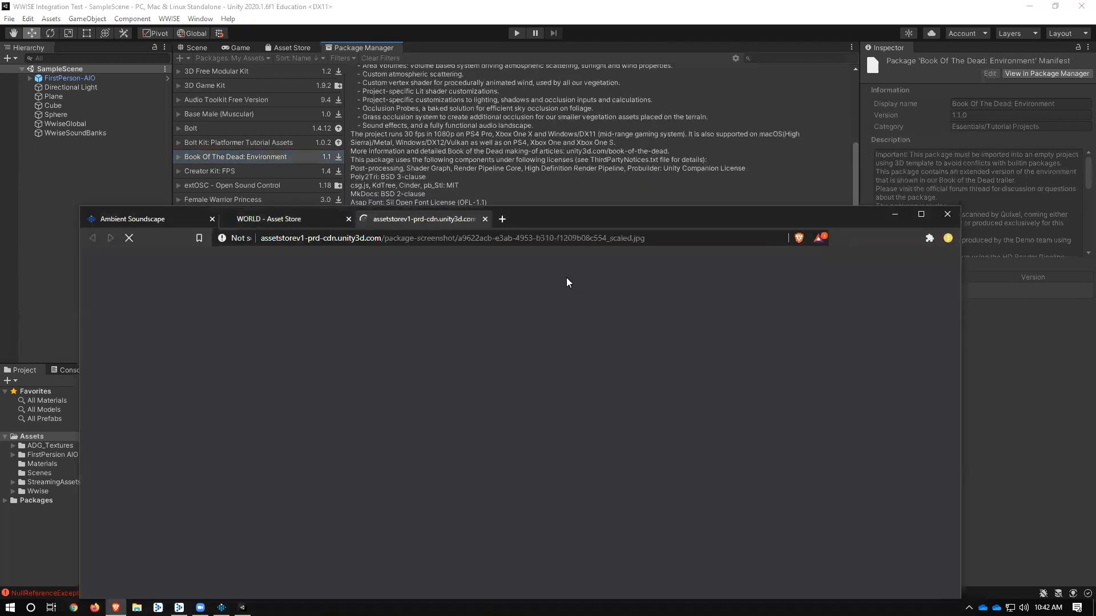
drag(563, 213, 562, 31)
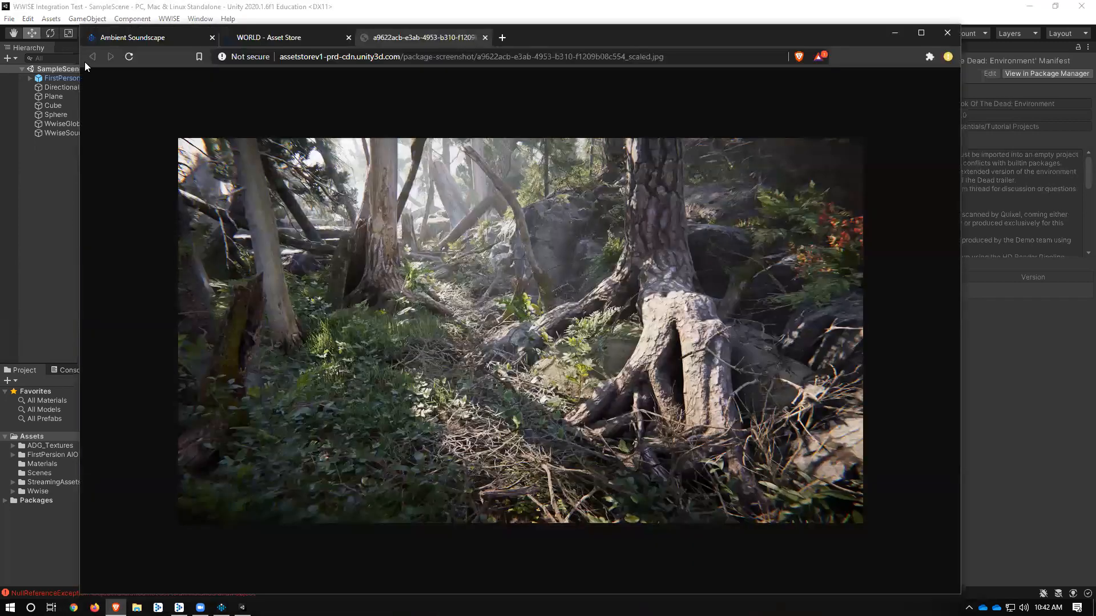
click(484, 38)
click(596, 17)
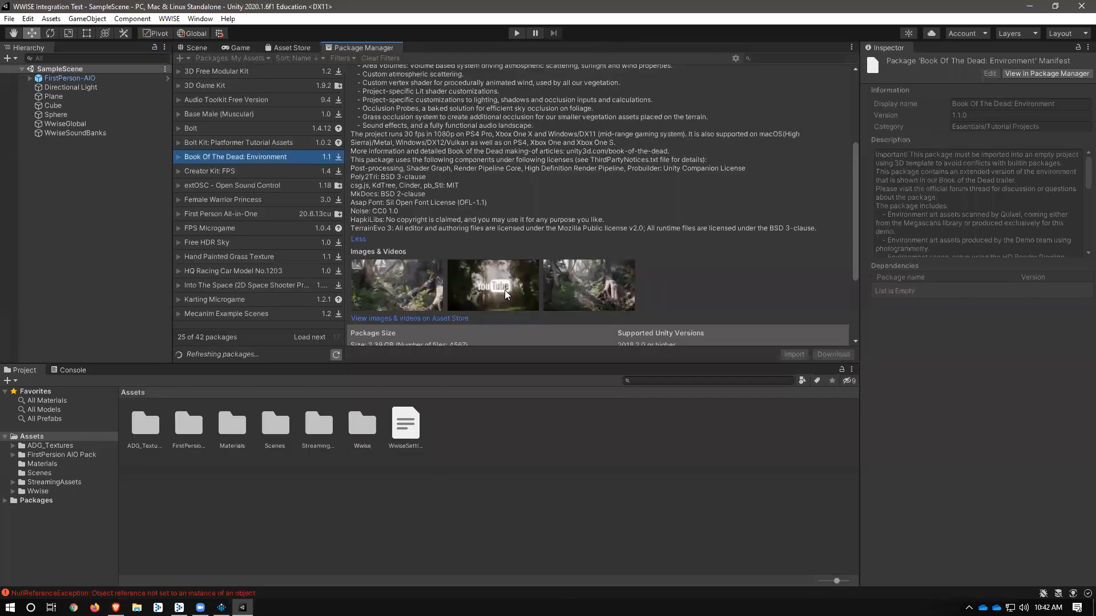
Step: Play the Book Of The Dead: Environment YouTube video in the browser, close its tab and return to Unity
scroll(505, 289, down, 3)
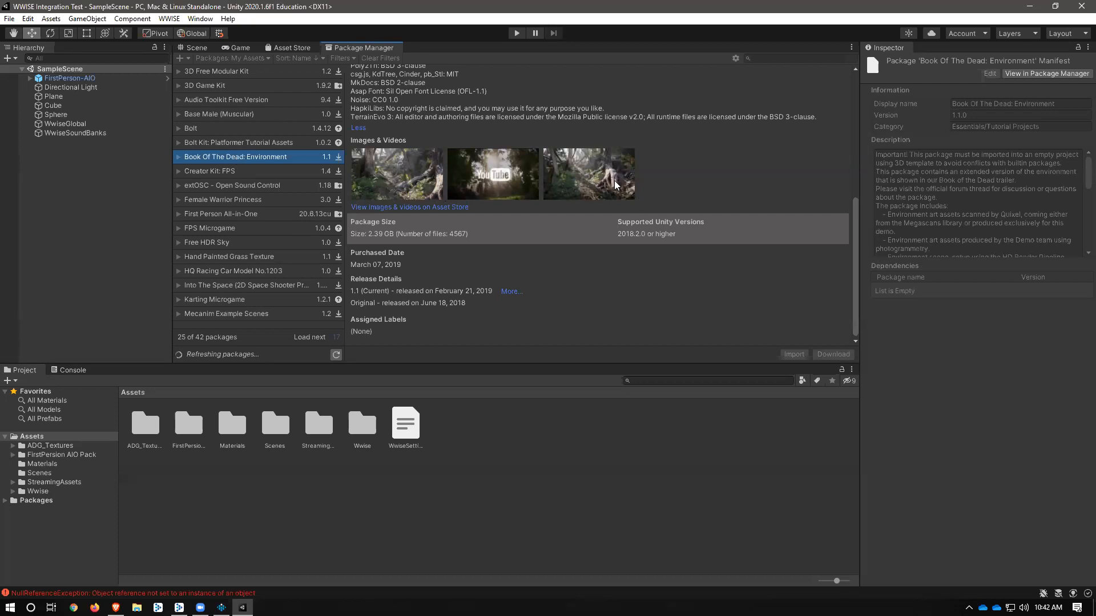
click(513, 176)
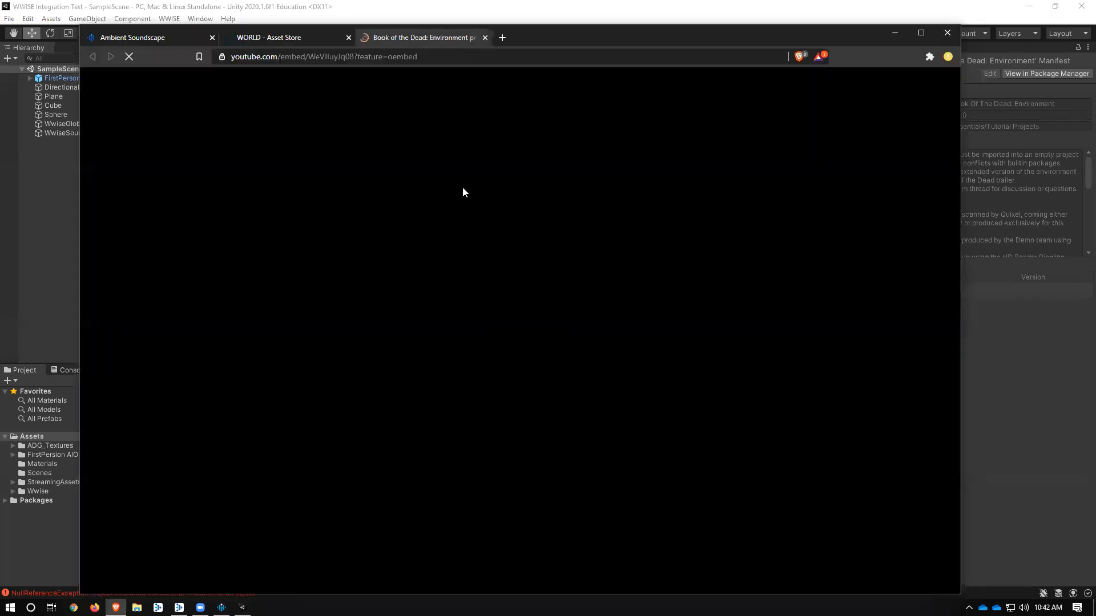
click(525, 333)
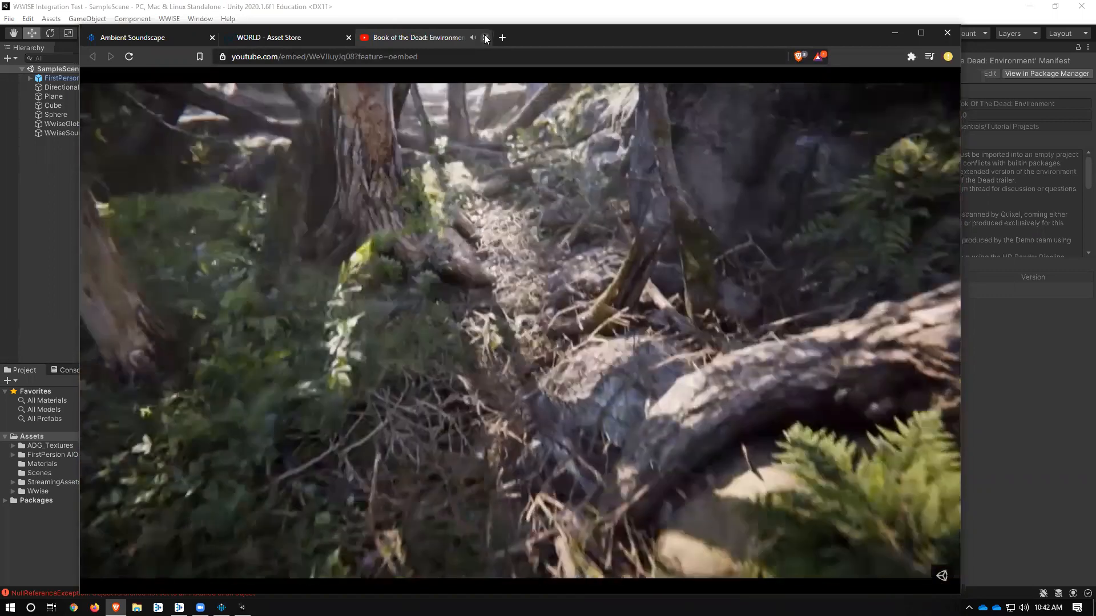
click(485, 38)
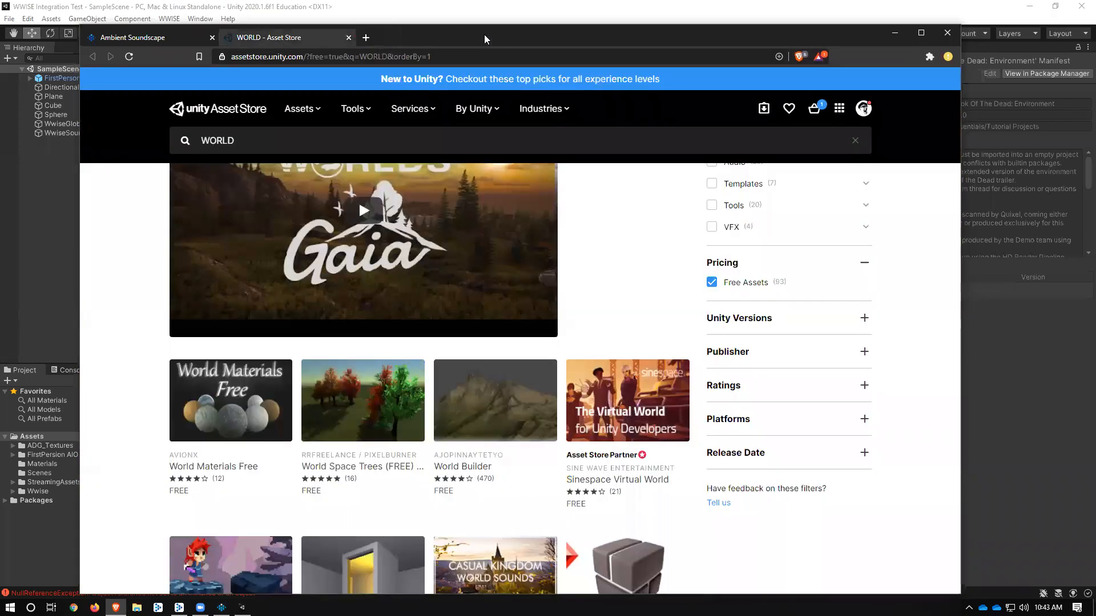
click(666, 24)
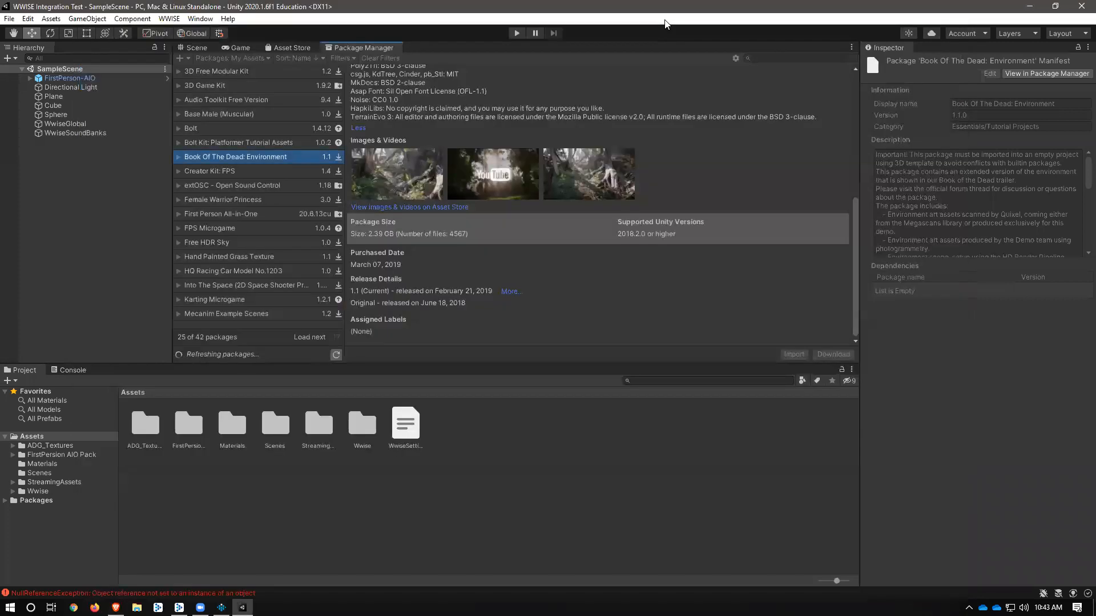